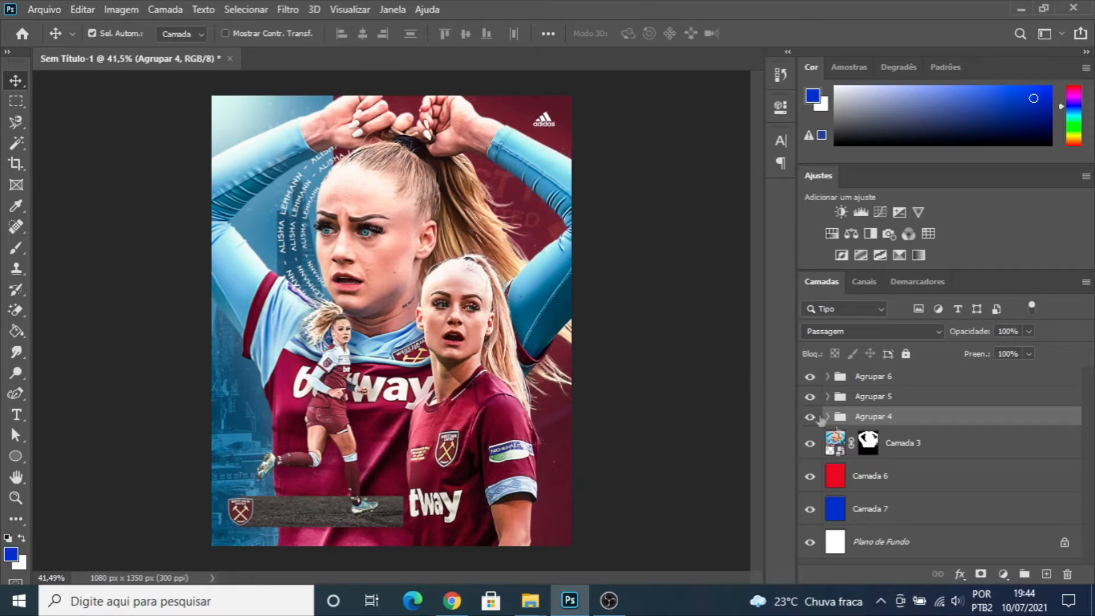
- Hide groups Agrupar 6, 5 and 4, and toggle Camada 3's layer mask off and on to compare the cutout with the original photo
click(810, 377)
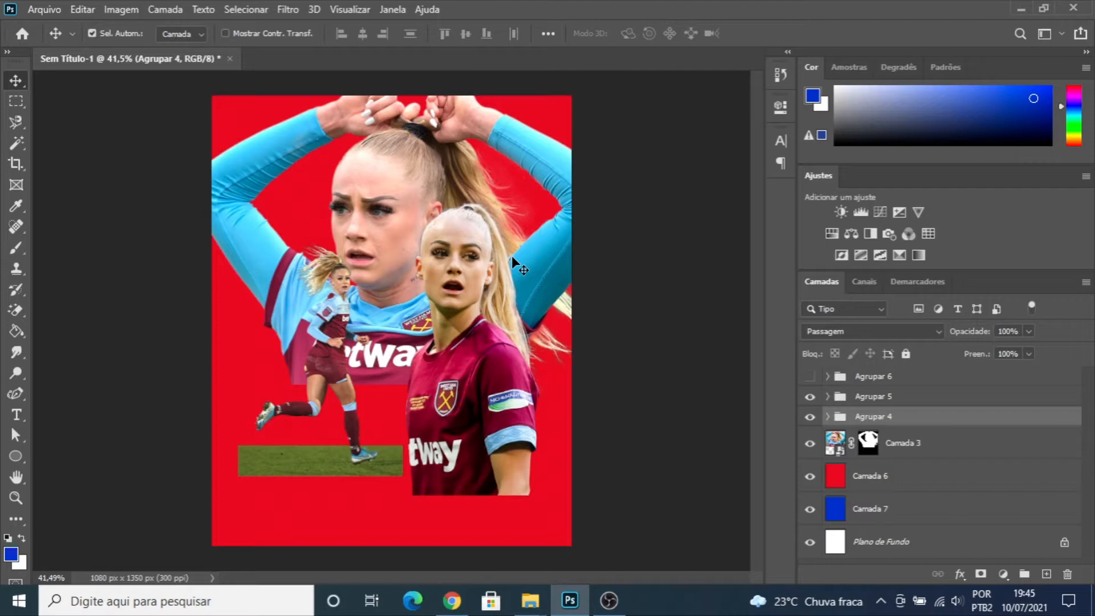
right_click(869, 444)
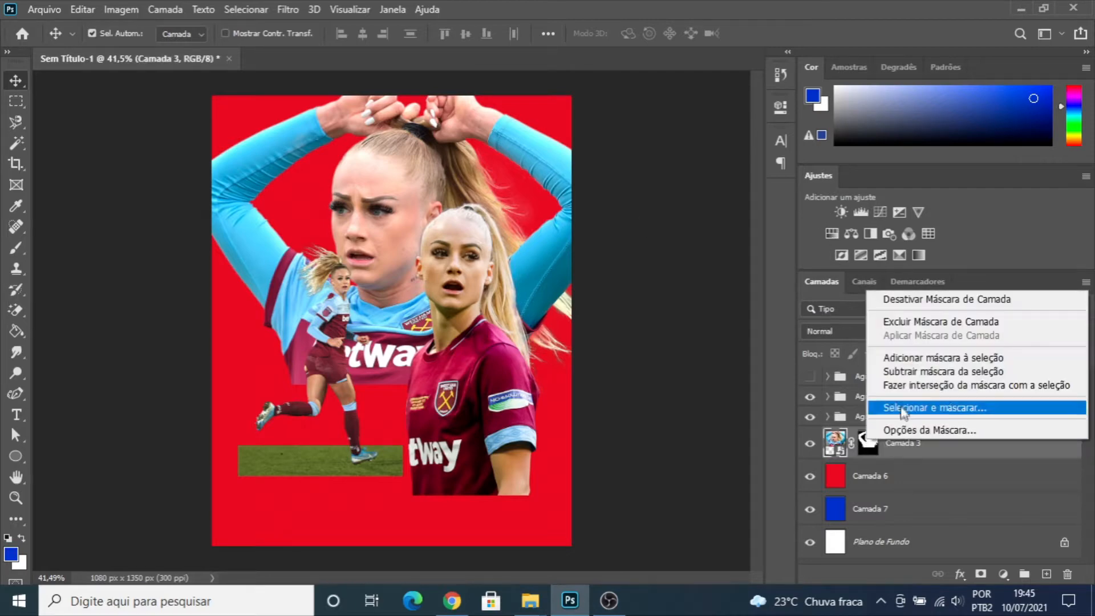
click(912, 299)
click(811, 417)
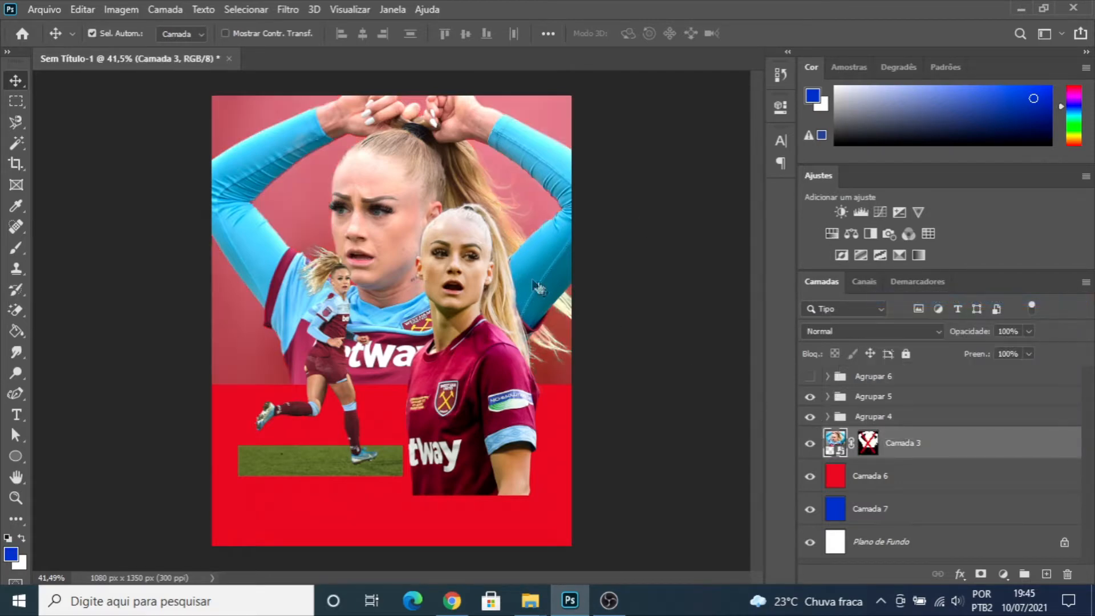
click(810, 397)
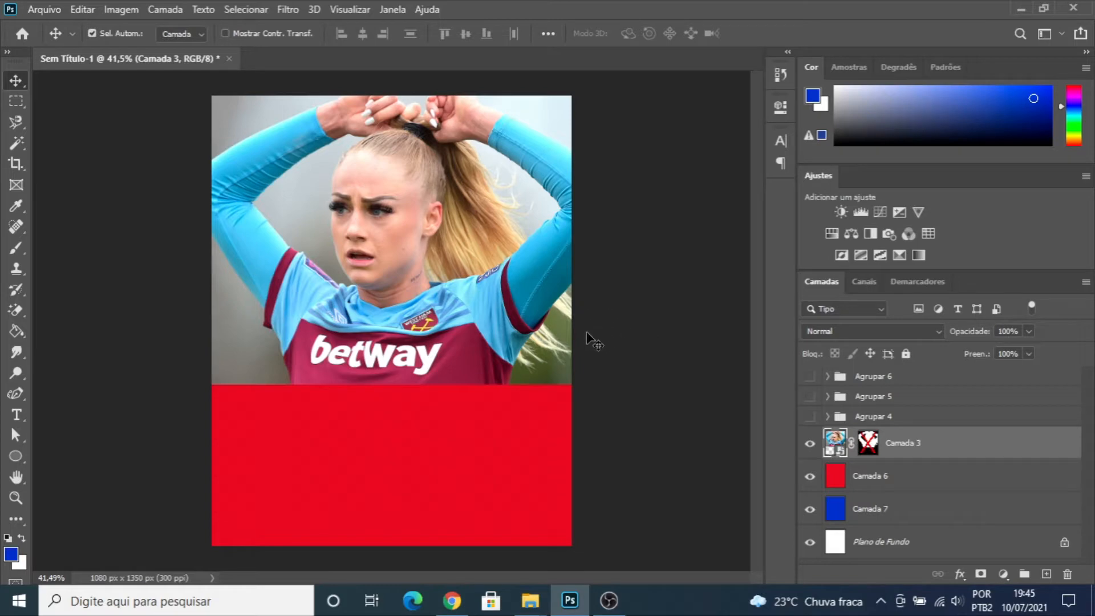
right_click(868, 446)
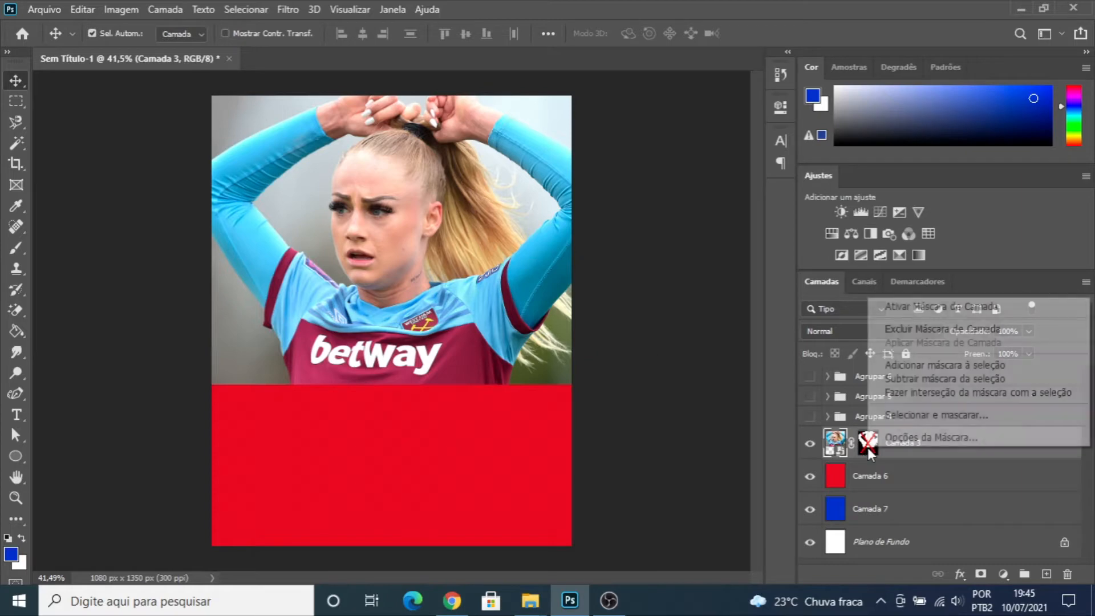
click(913, 308)
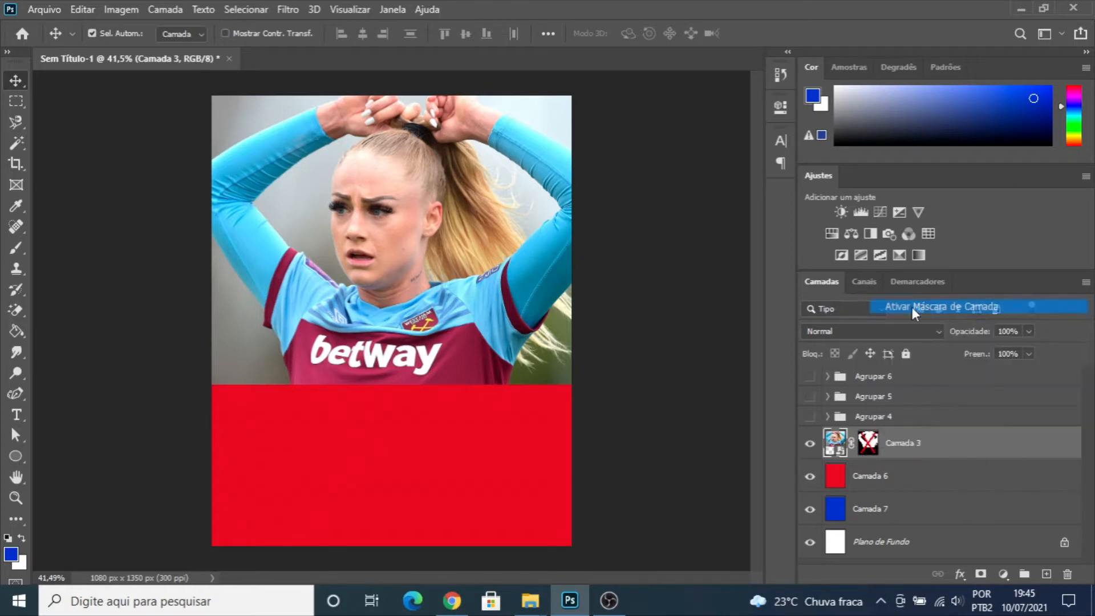
- Create a new RGB document of 1080 x 1350 px at 300 ppi with a white background
click(44, 9)
key(Escape)
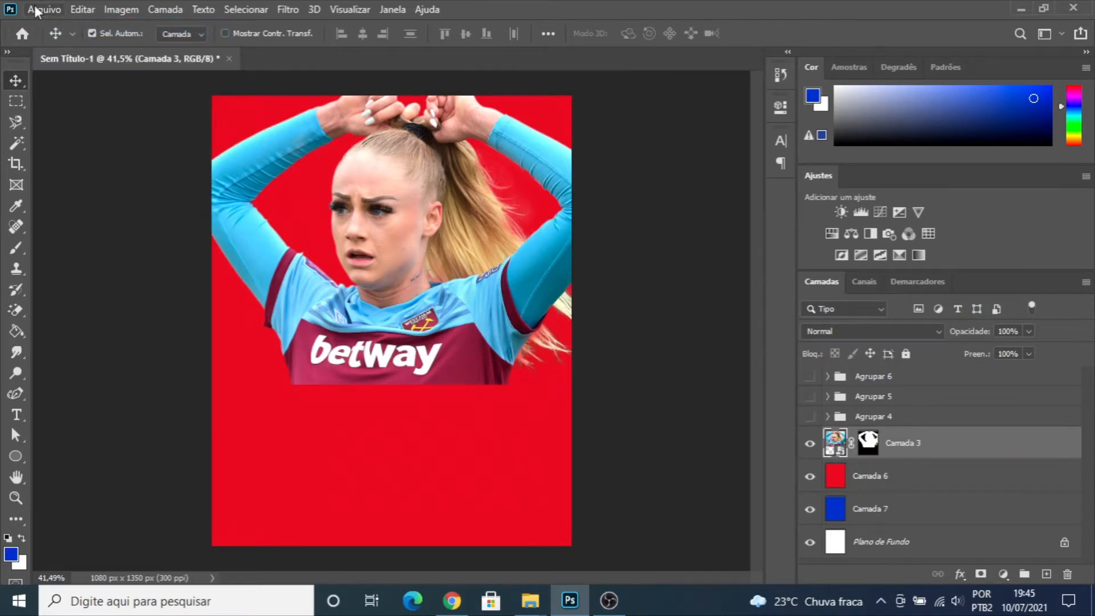
key(ctrl+n)
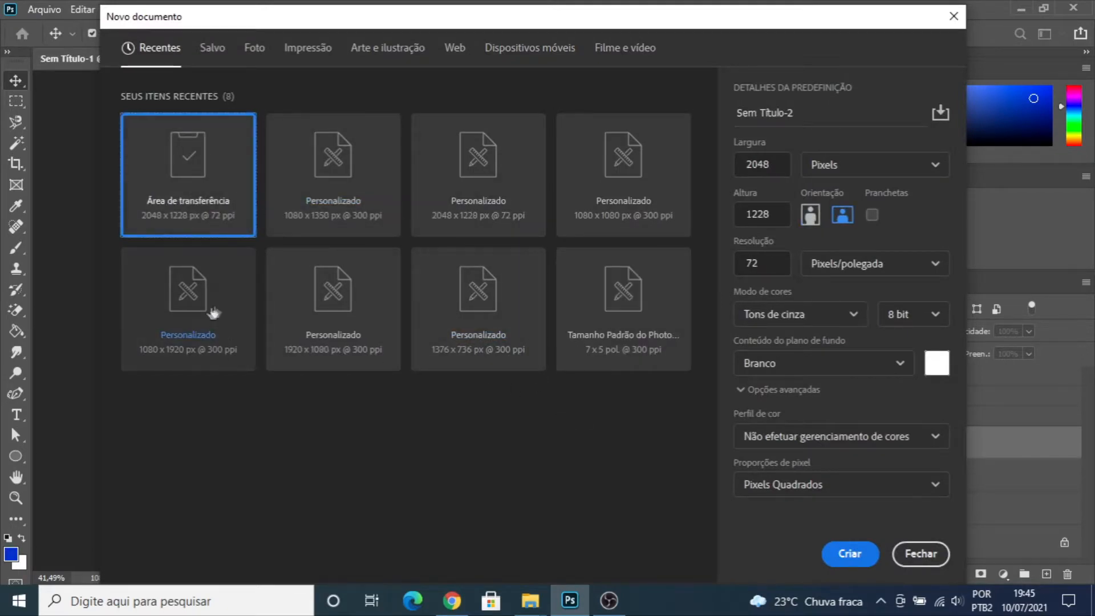
click(362, 166)
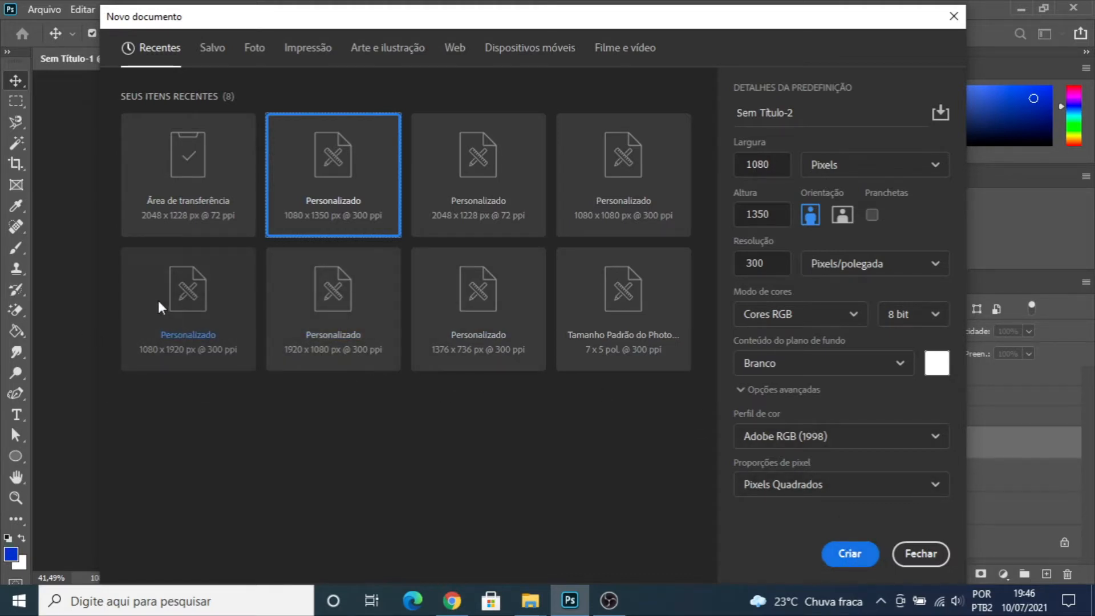
click(856, 554)
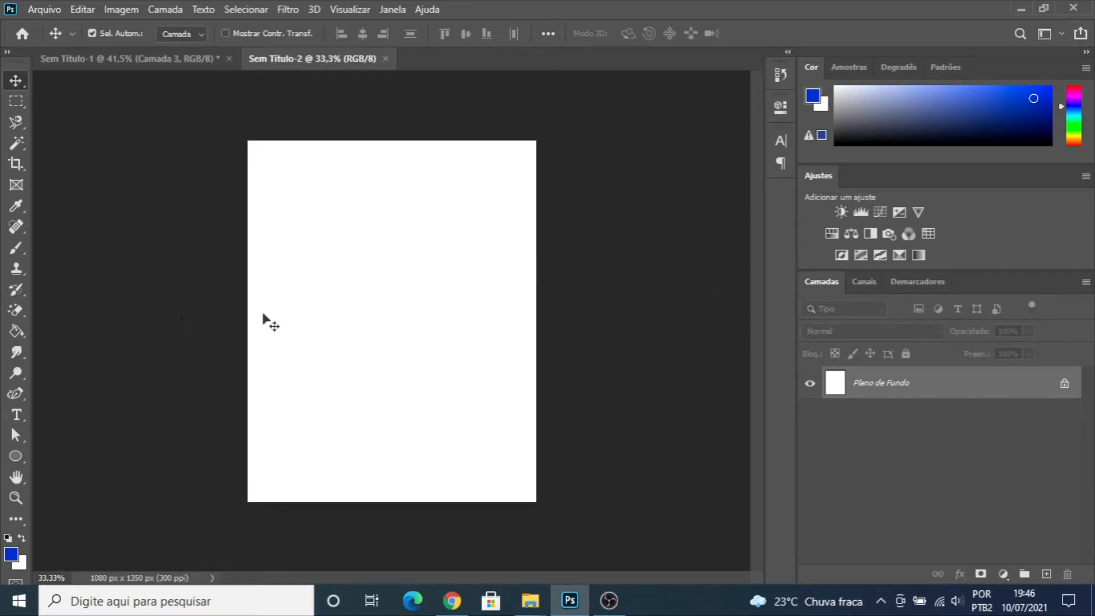
- Draw a blue rectangle about 684 x 1446 px covering the right part of the canvas from above its top edge to below its bottom
click(18, 456)
click(87, 459)
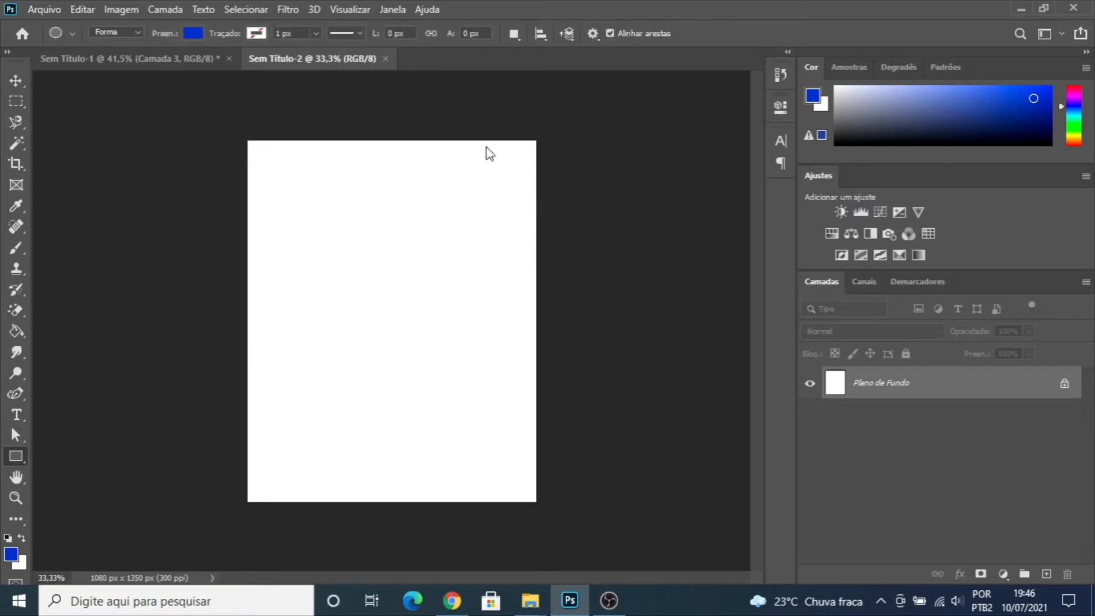
drag(363, 132, 545, 517)
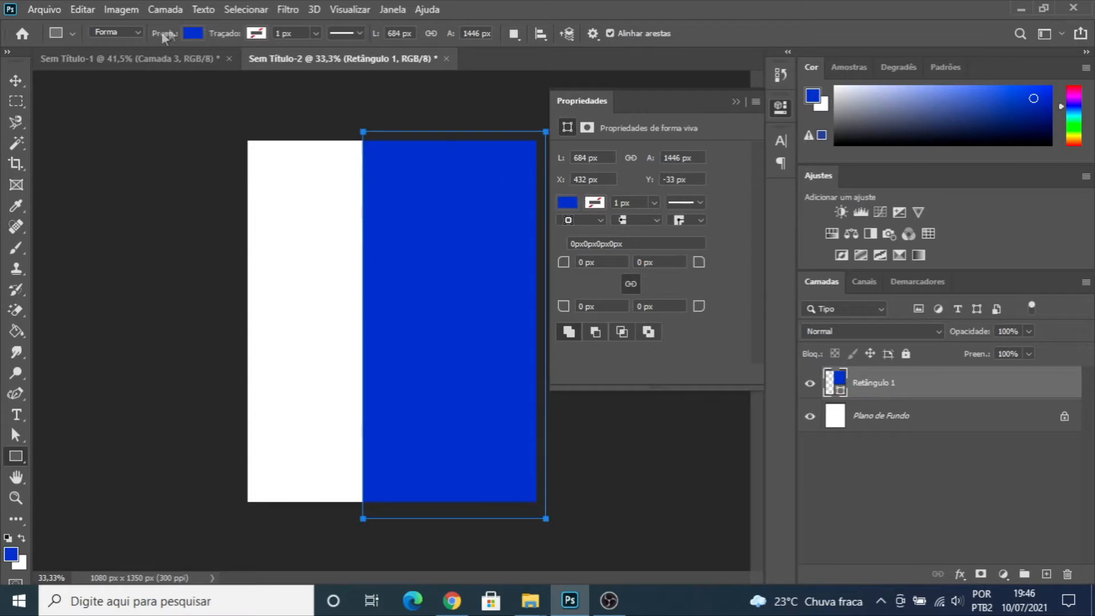
click(736, 101)
click(559, 217)
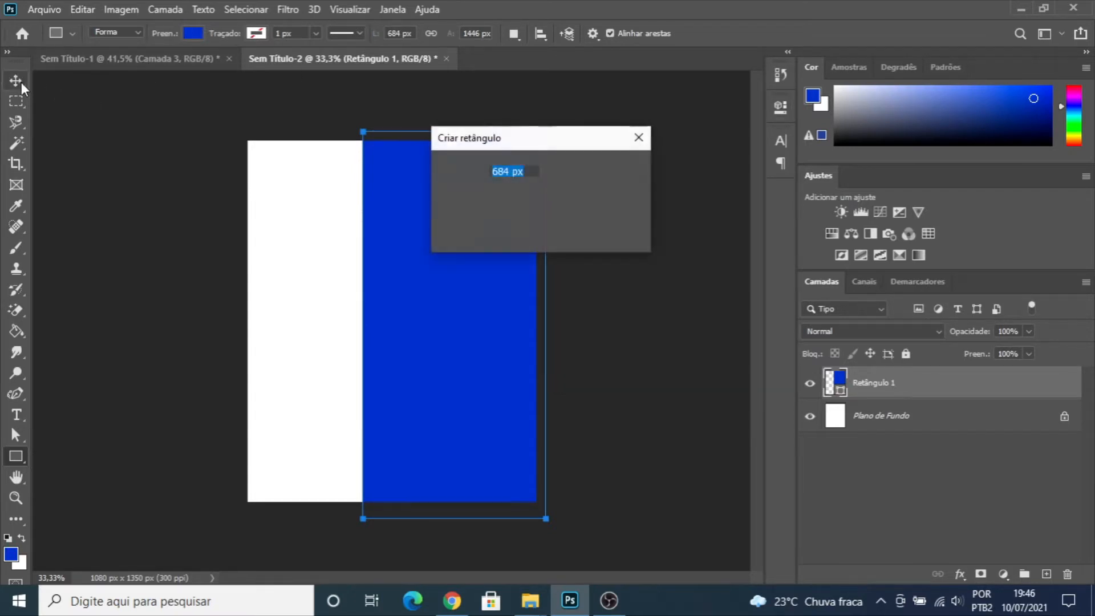
click(639, 140)
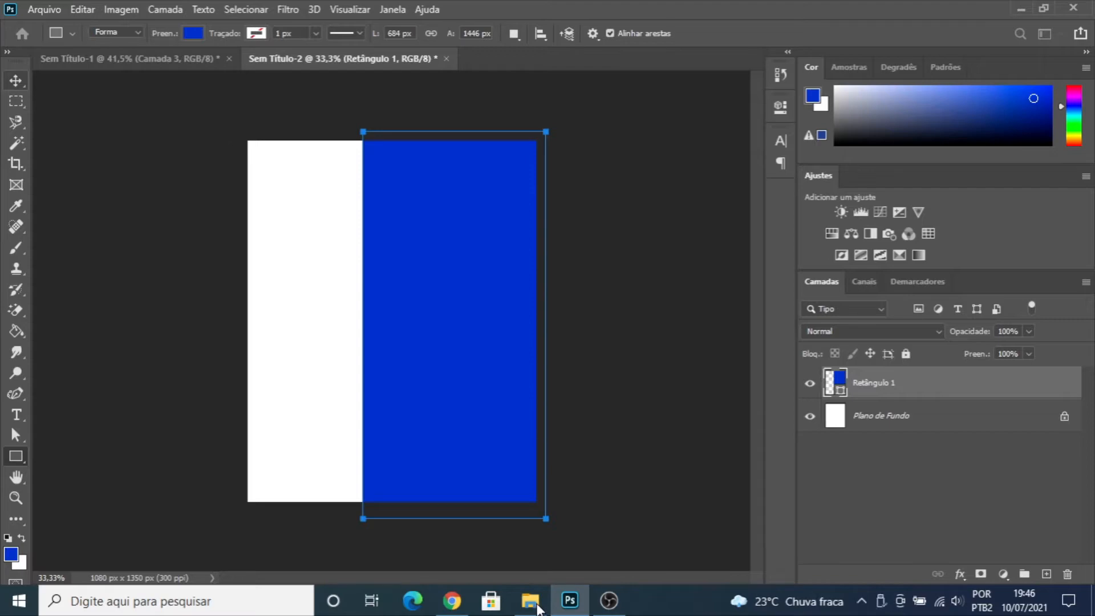
- Place the West_Ham_United_FC_logo image from the flyer's folder into the document at its default fitted size
mouse_move(531, 599)
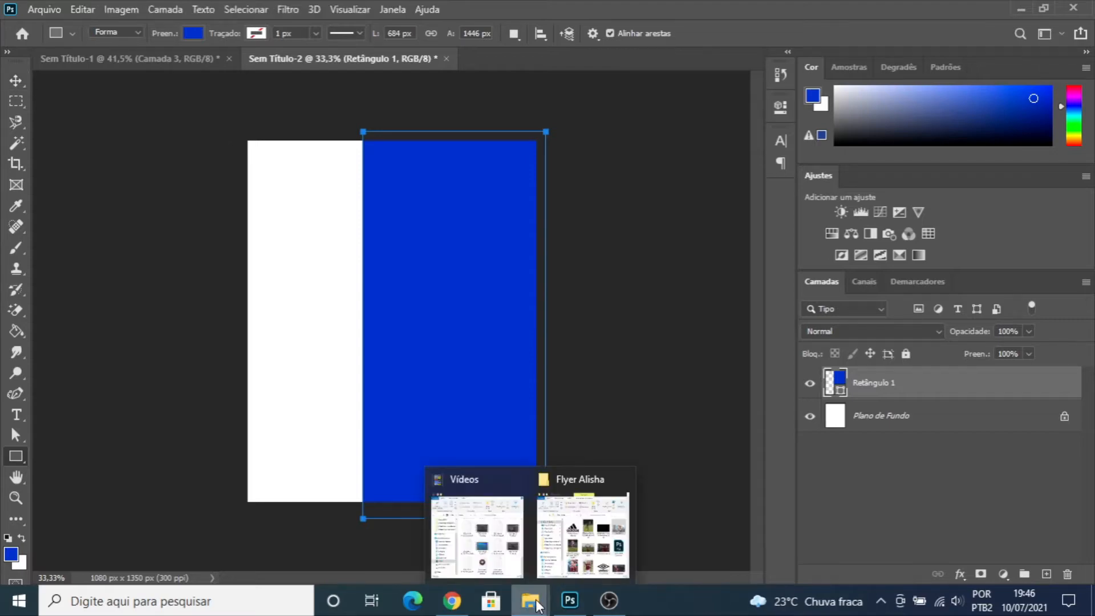
click(582, 539)
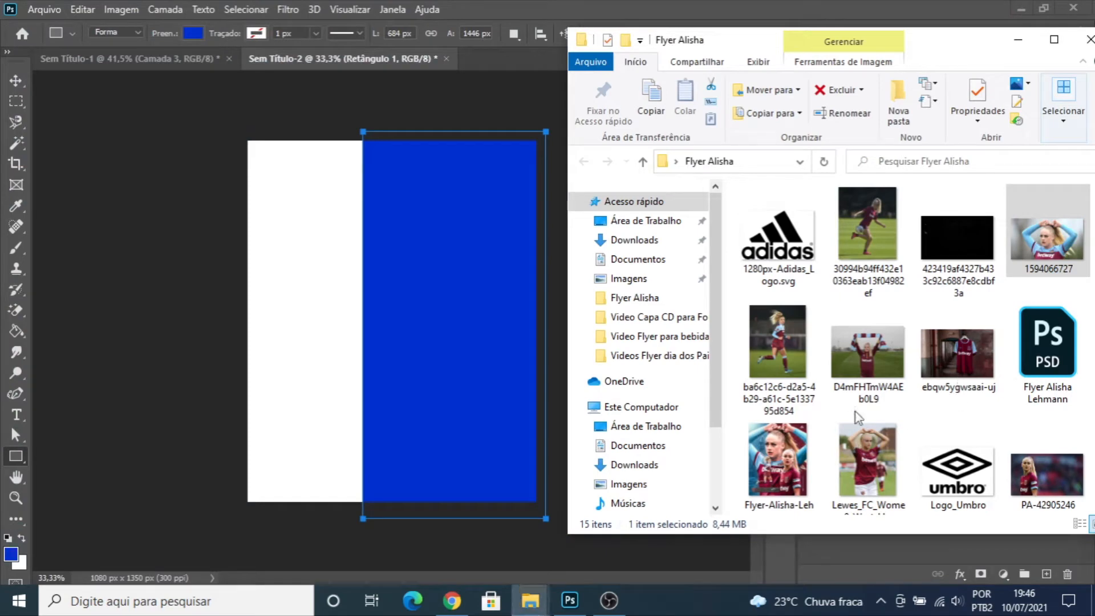
scroll(1013, 472, down, 2)
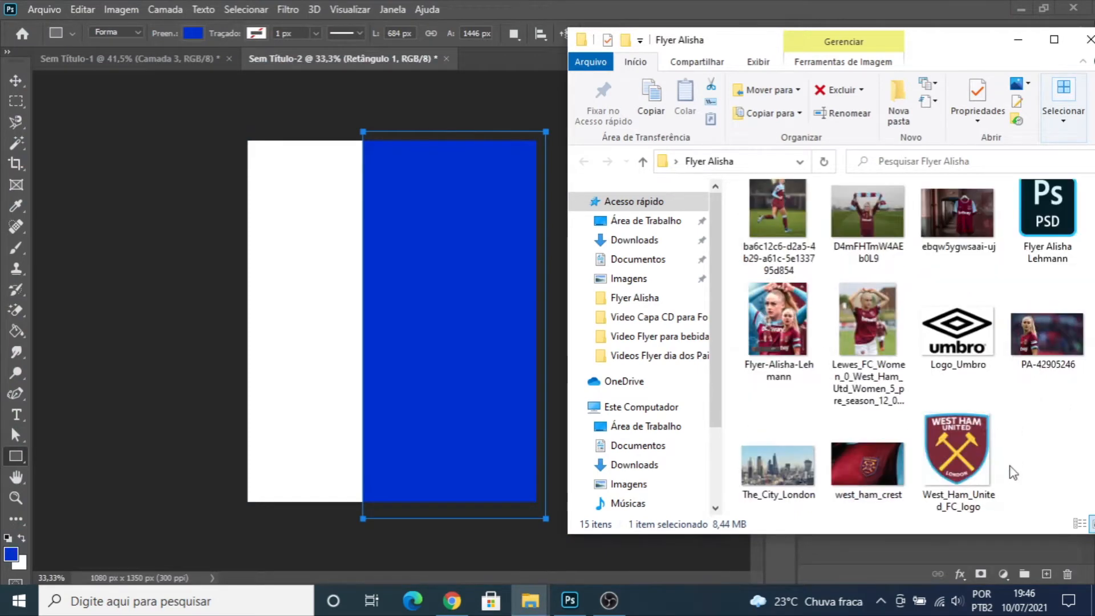
click(960, 443)
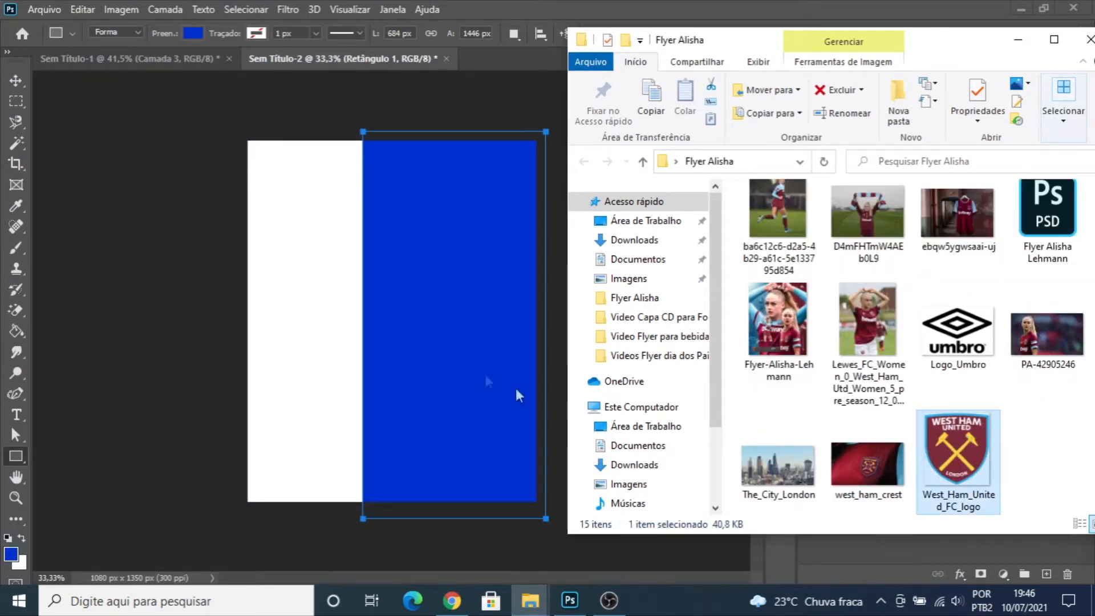
click(385, 315)
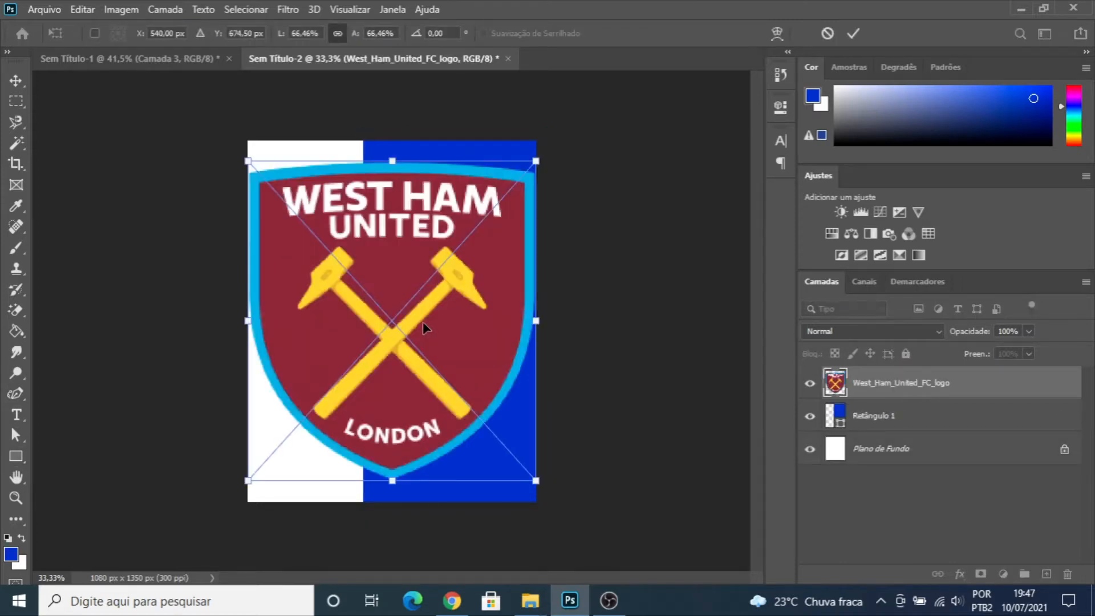
key(Return)
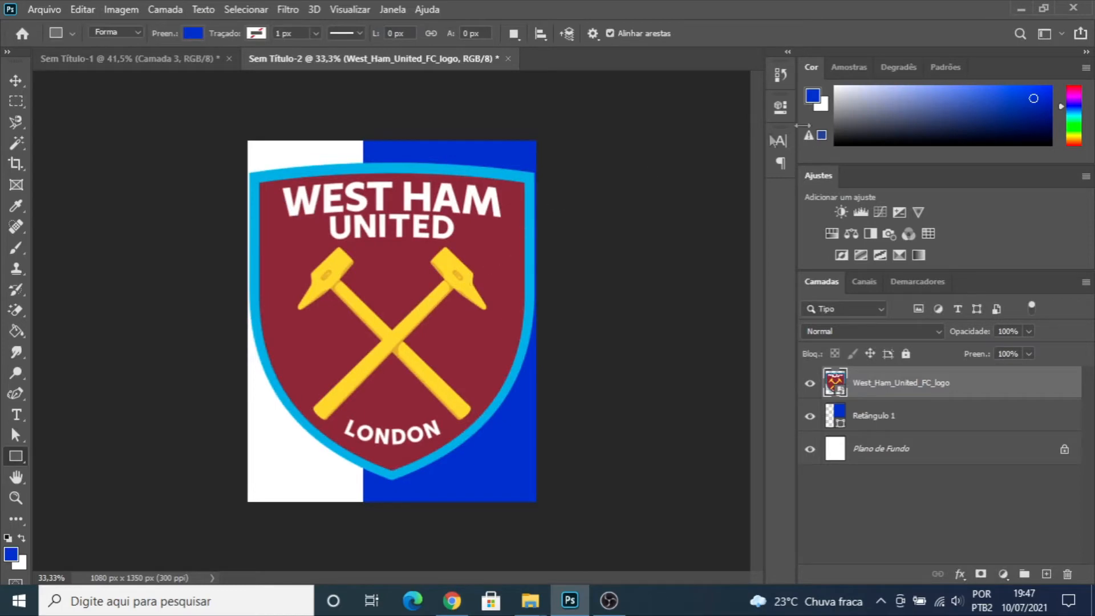
- Sample the crest's claret (7c2c3b) as the foreground color and hide the logo layer
click(293, 258)
click(900, 181)
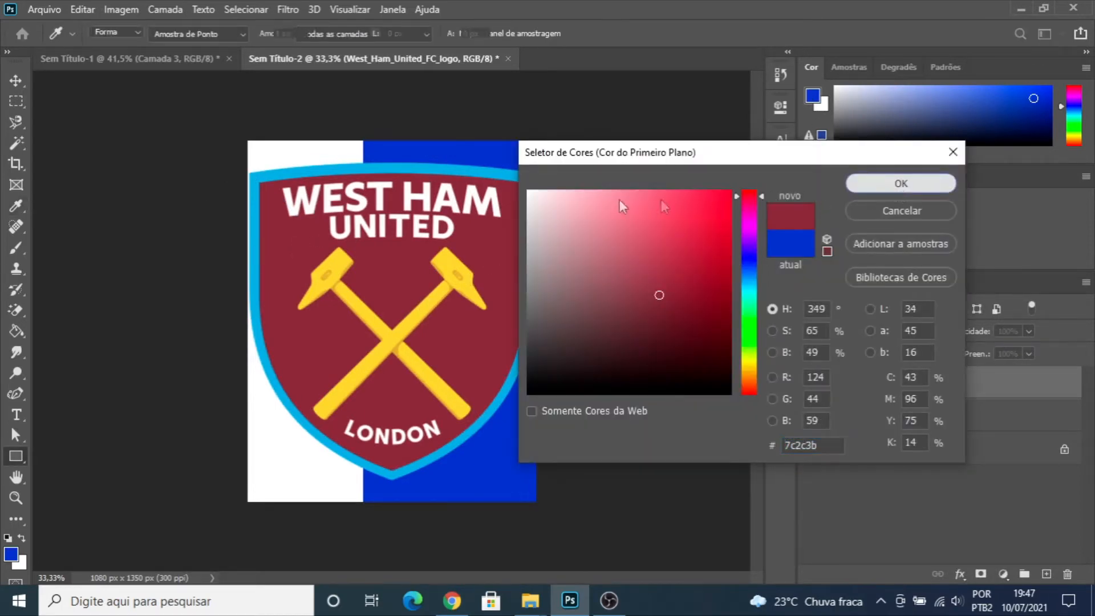
click(814, 385)
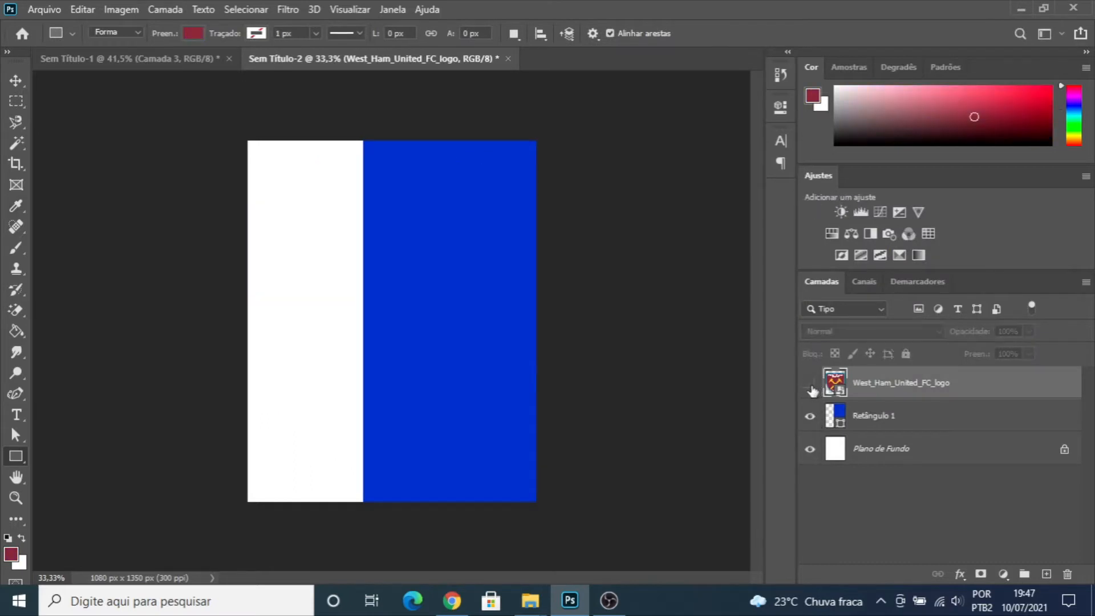
- Change the rectangle's fill to the sampled claret, 7c2c3b
click(16, 80)
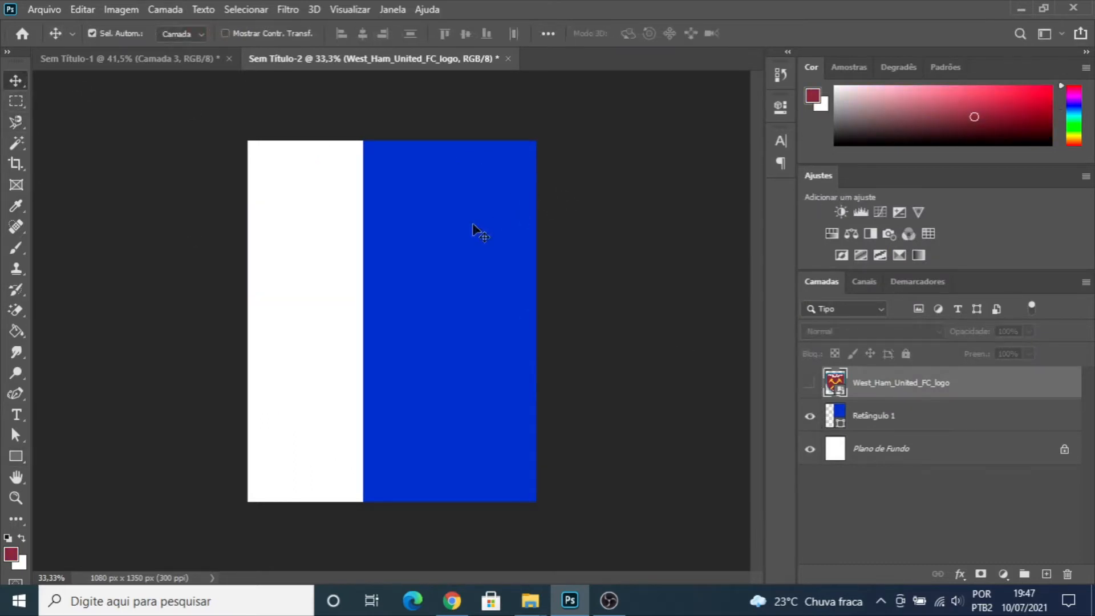
click(482, 207)
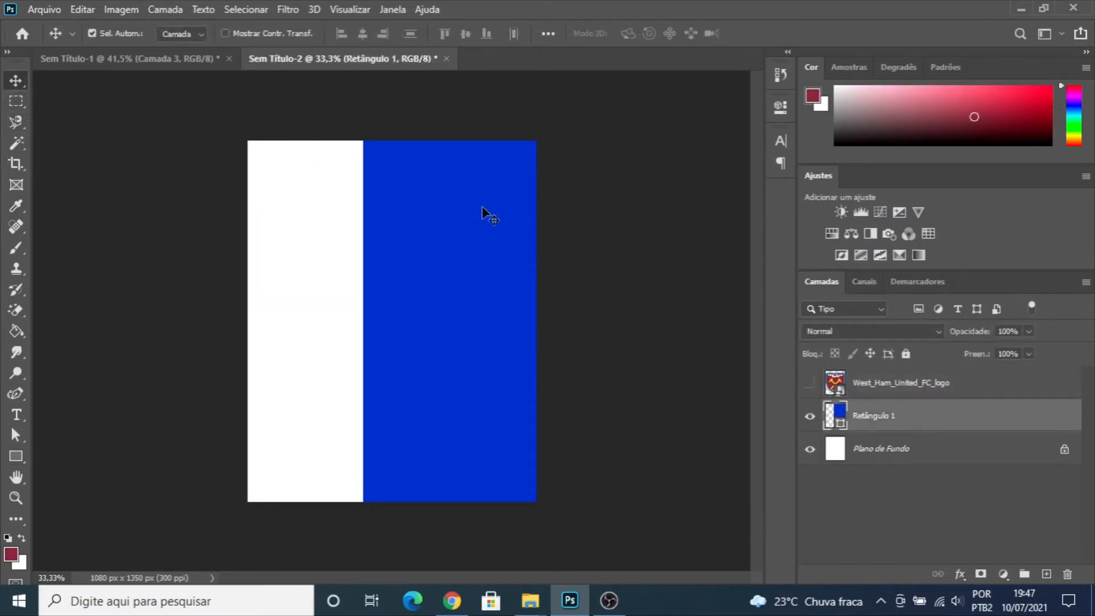
double_click(838, 416)
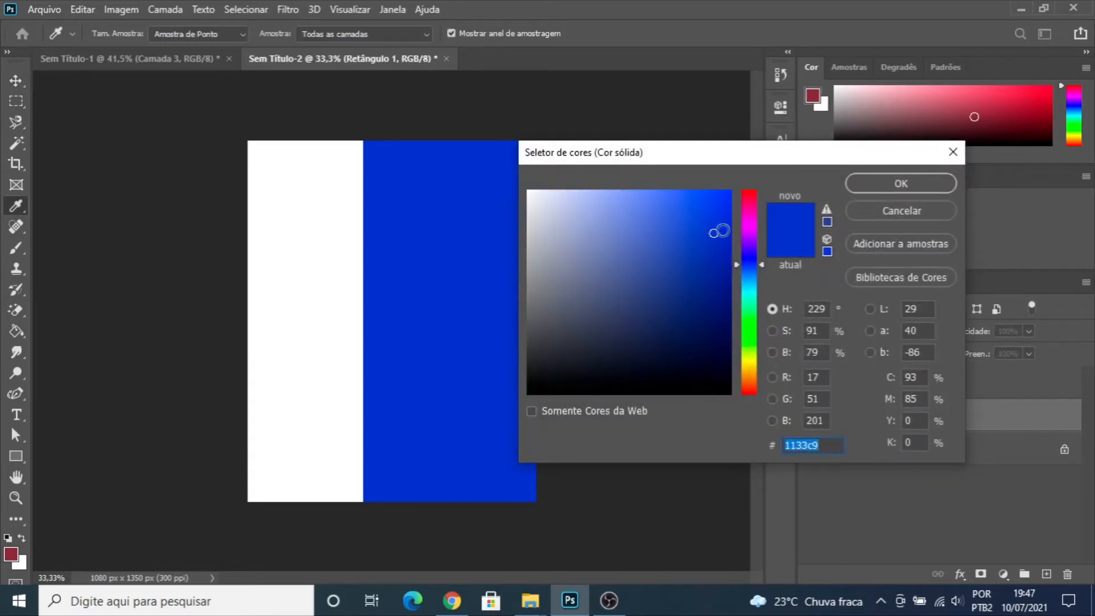
click(815, 92)
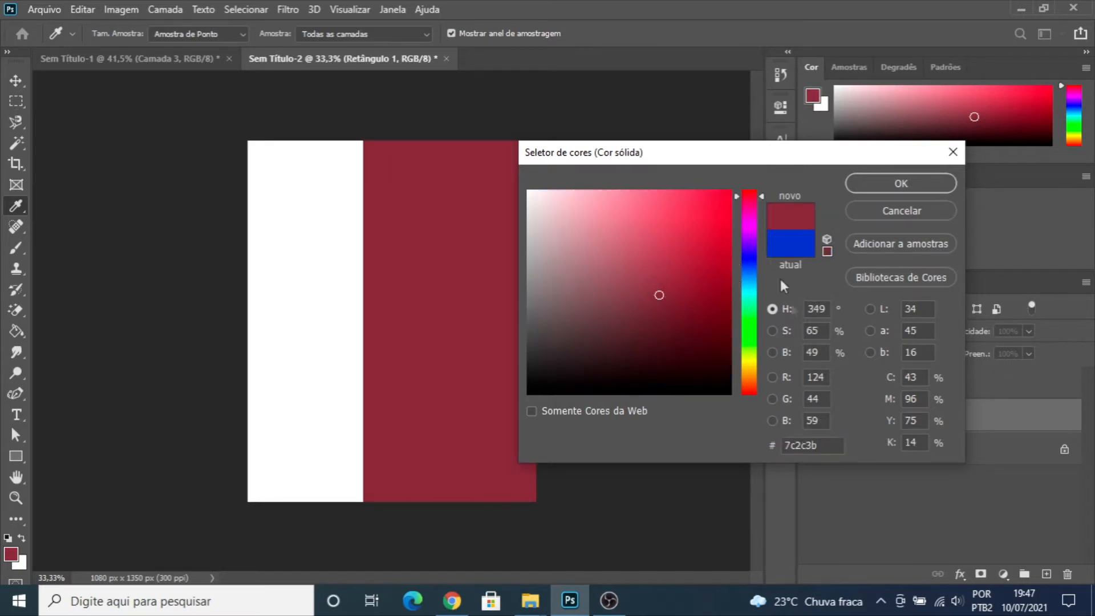
double_click(804, 444)
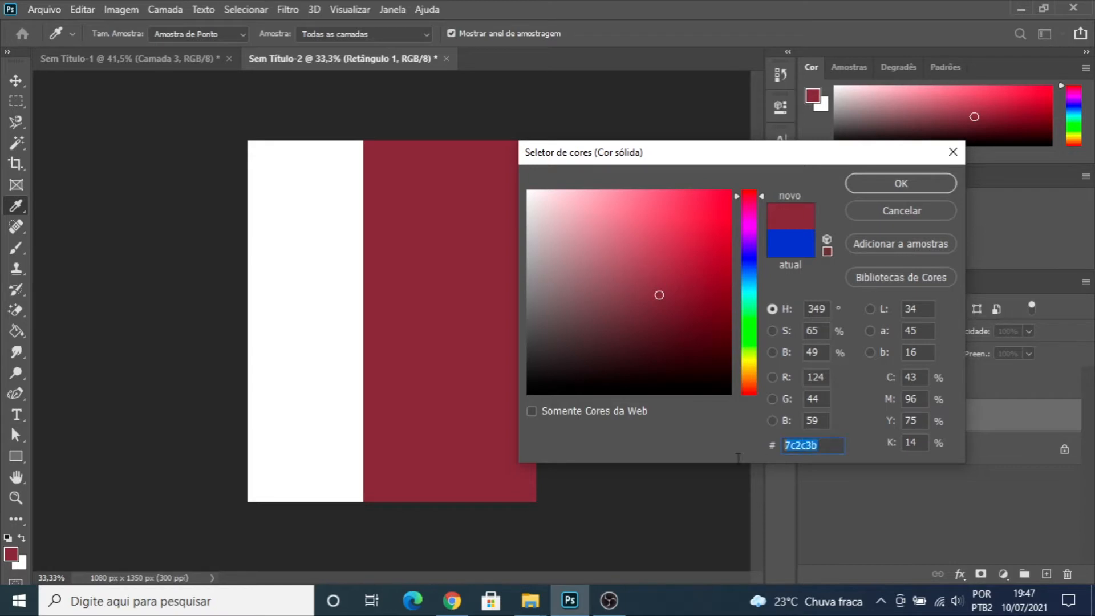
click(902, 185)
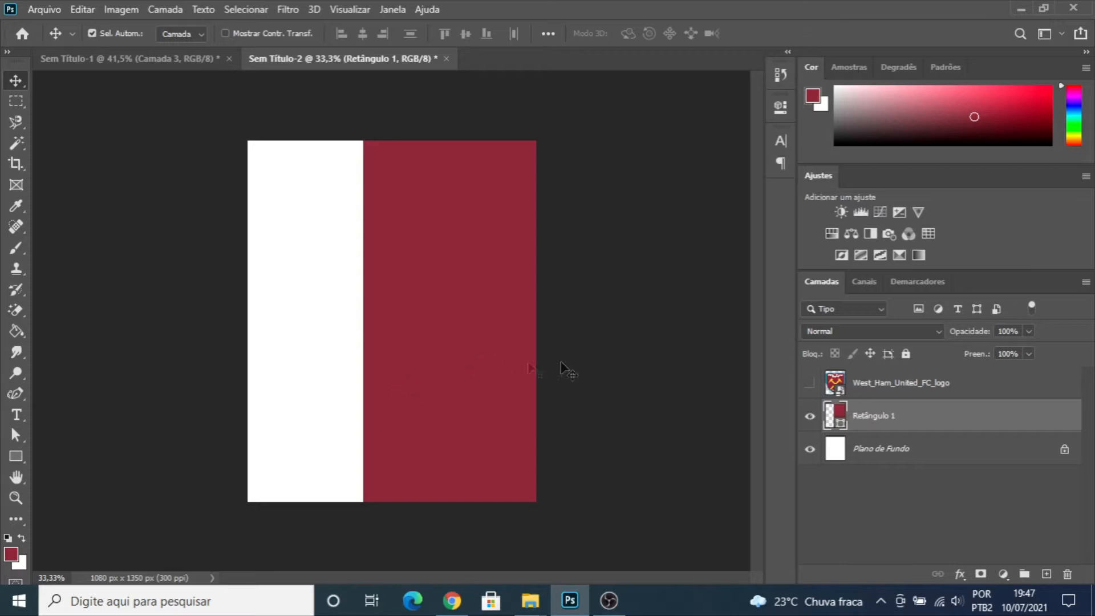
- Unlock the background layer and sample the light blue of the crest's border as the foreground color, leaving the logo layer hidden
click(879, 458)
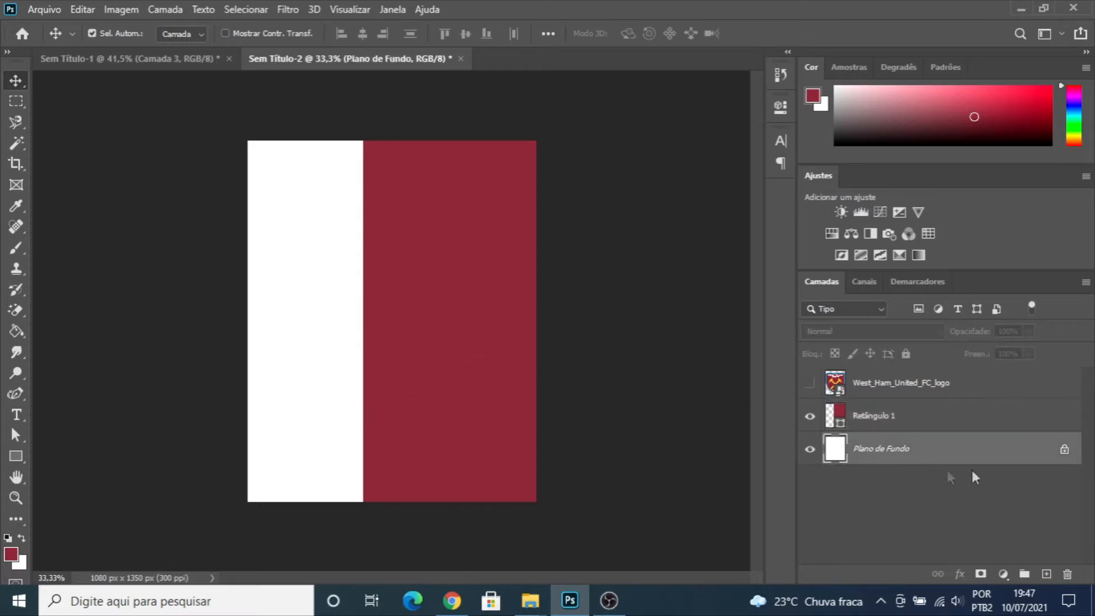
click(1065, 451)
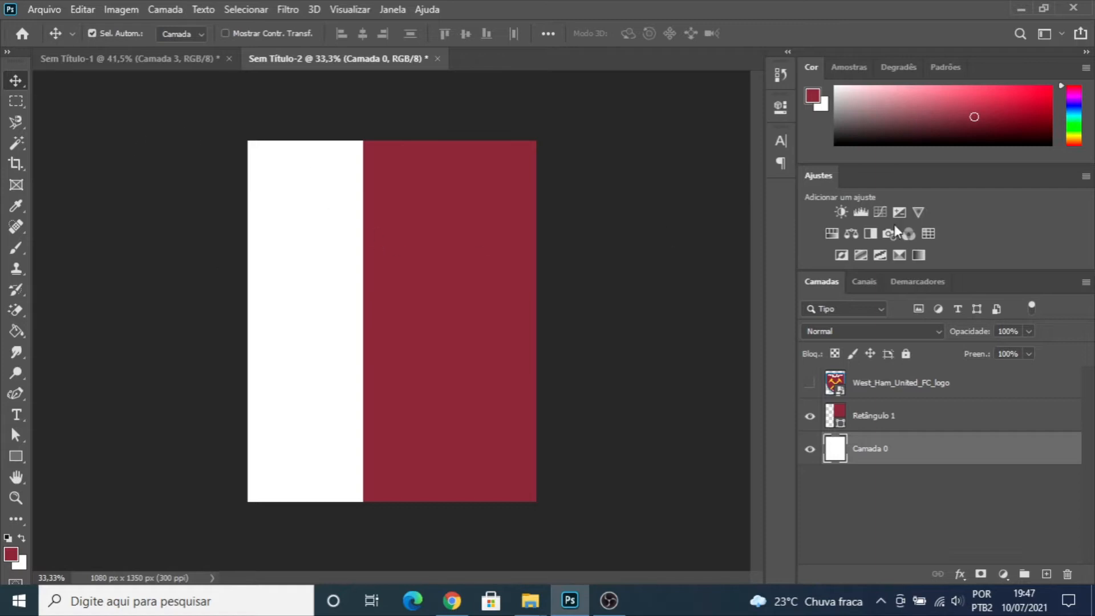
click(810, 383)
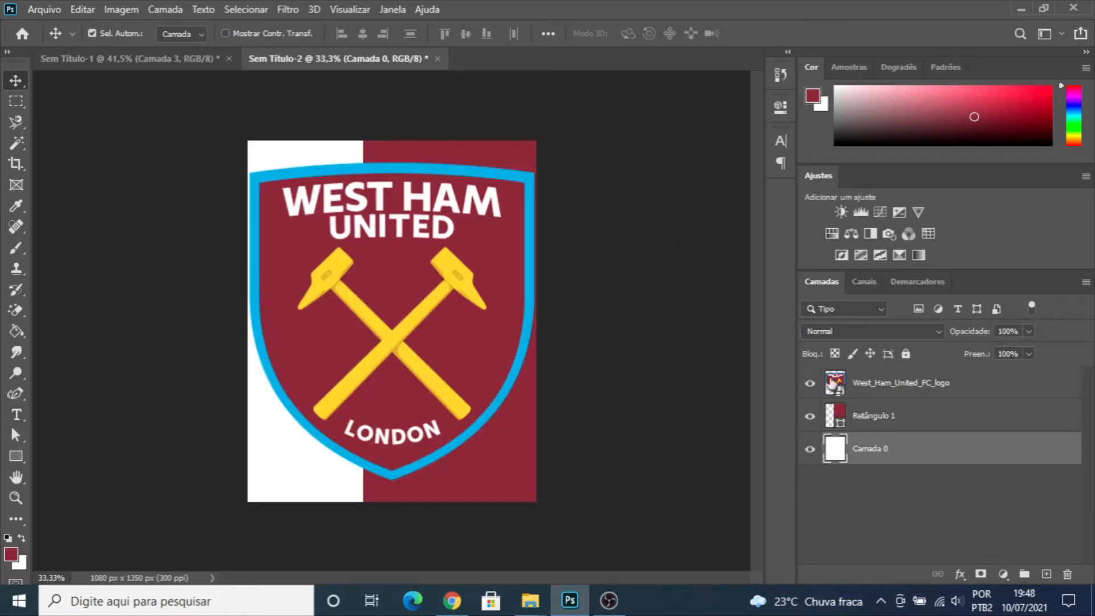
click(818, 97)
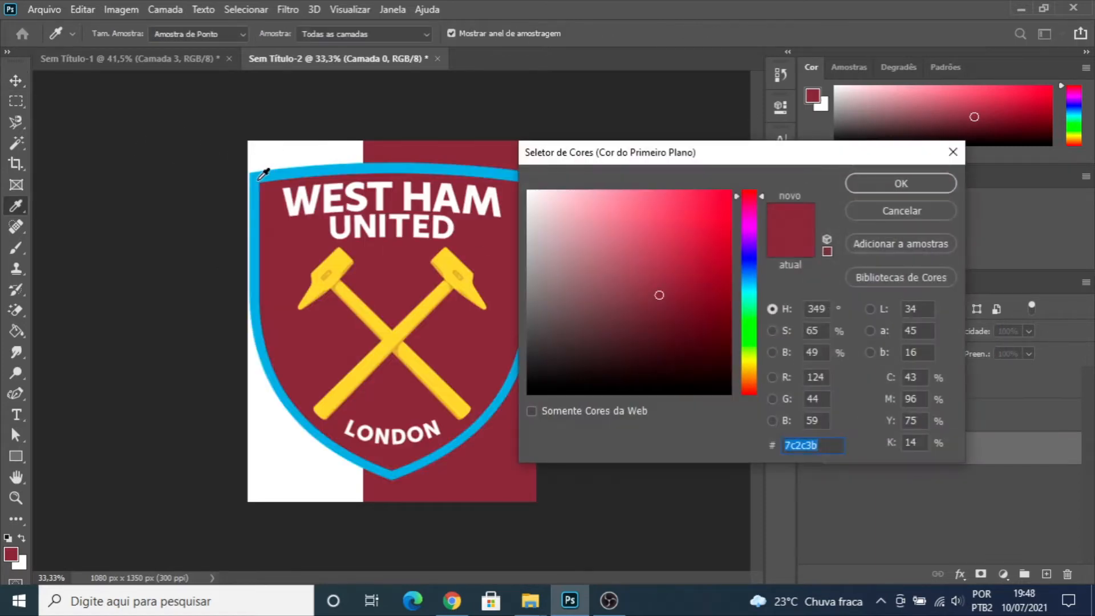
click(264, 174)
click(878, 184)
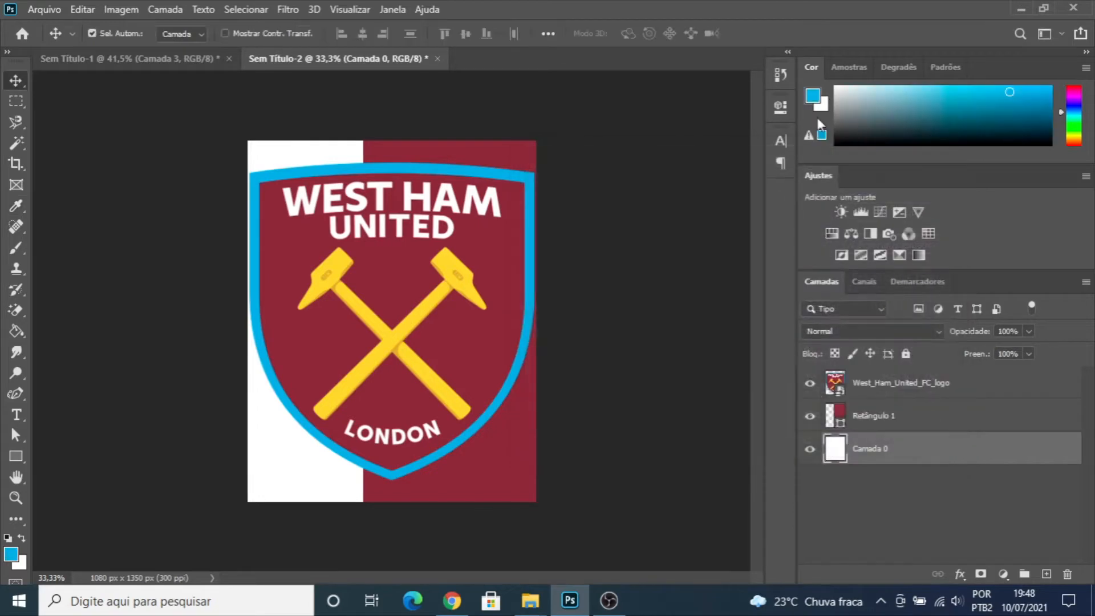
click(811, 384)
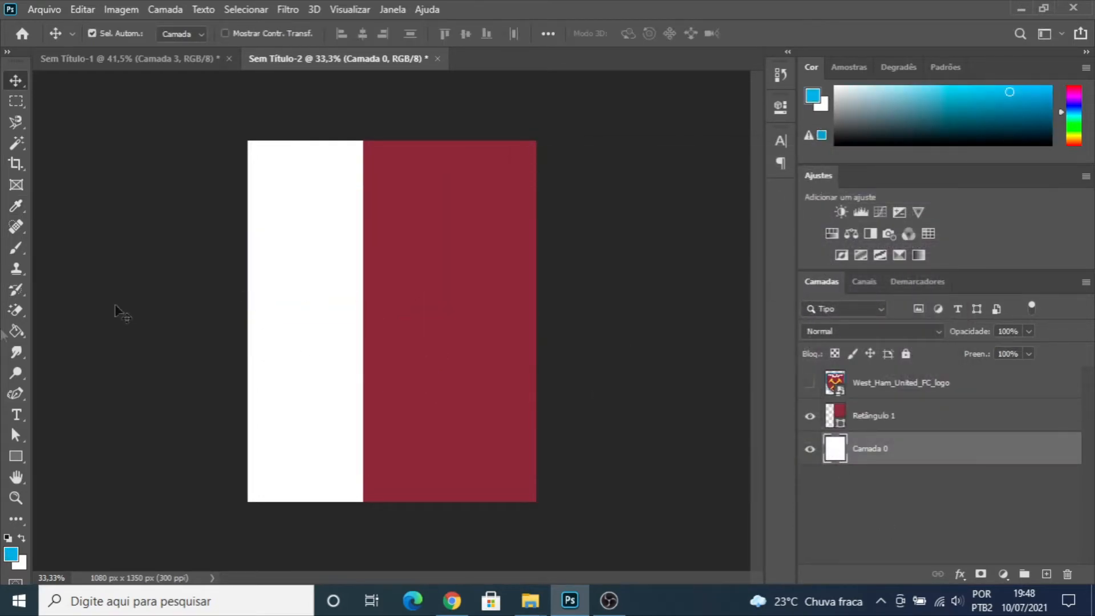
- Fill the unlocked background layer with the sampled light blue and select the logo layer
click(16, 332)
click(292, 274)
key(v)
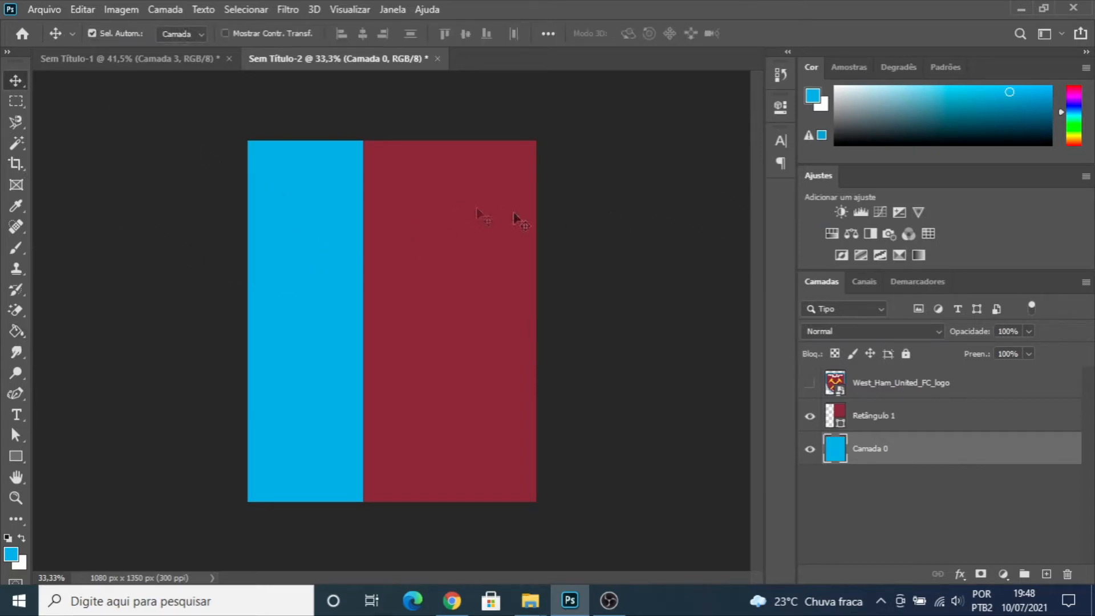
click(881, 397)
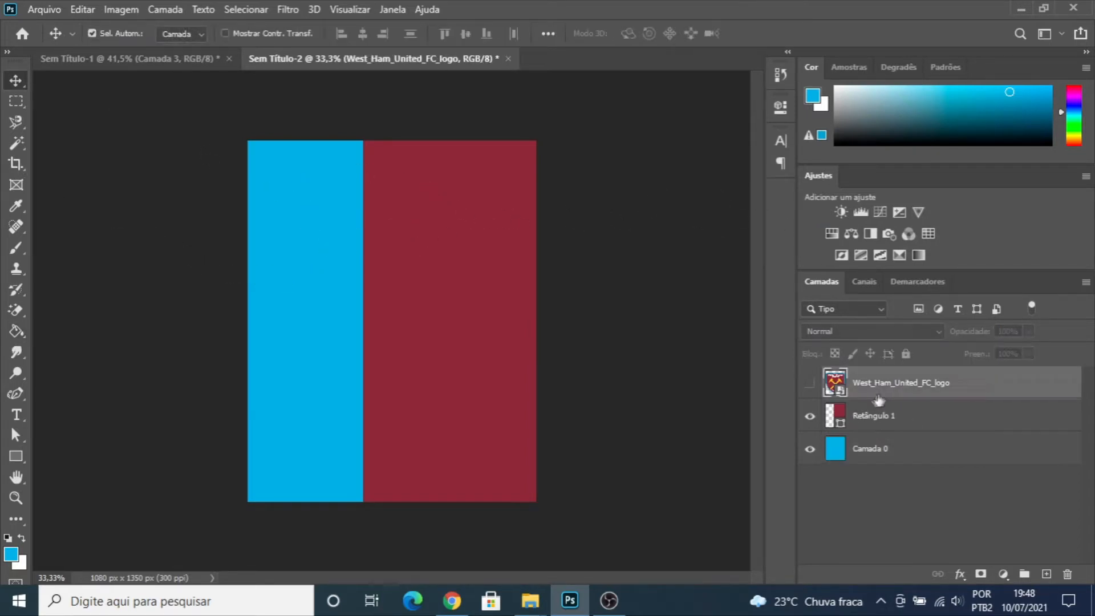
- Place the The_City_London image above Retângulo 1 and enlarge it to about 29% so that it covers the canvas
click(880, 424)
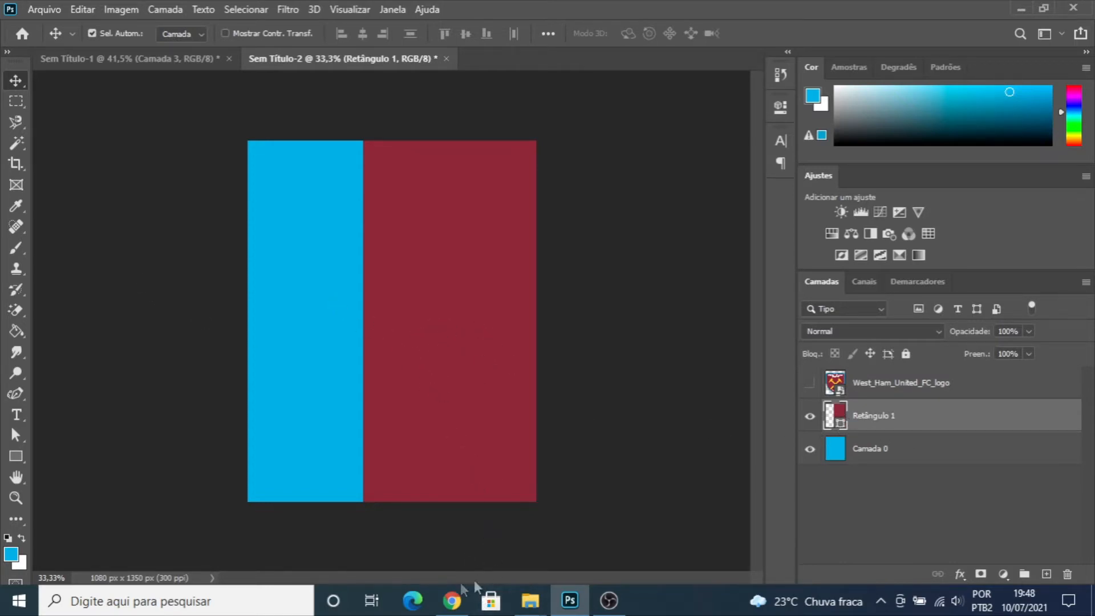
mouse_move(530, 601)
click(587, 528)
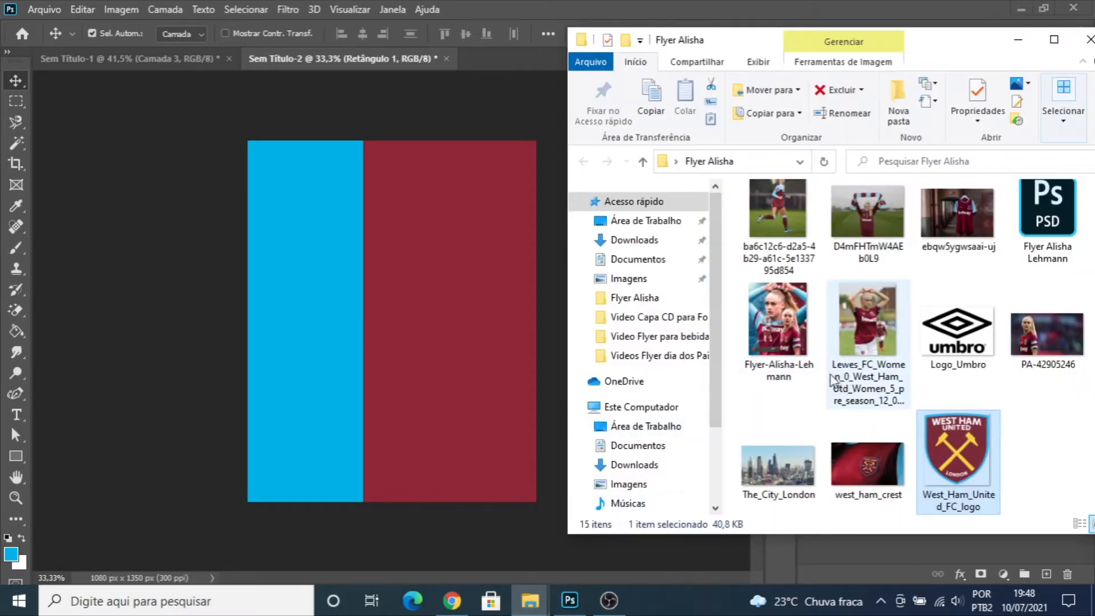
drag(778, 465, 324, 333)
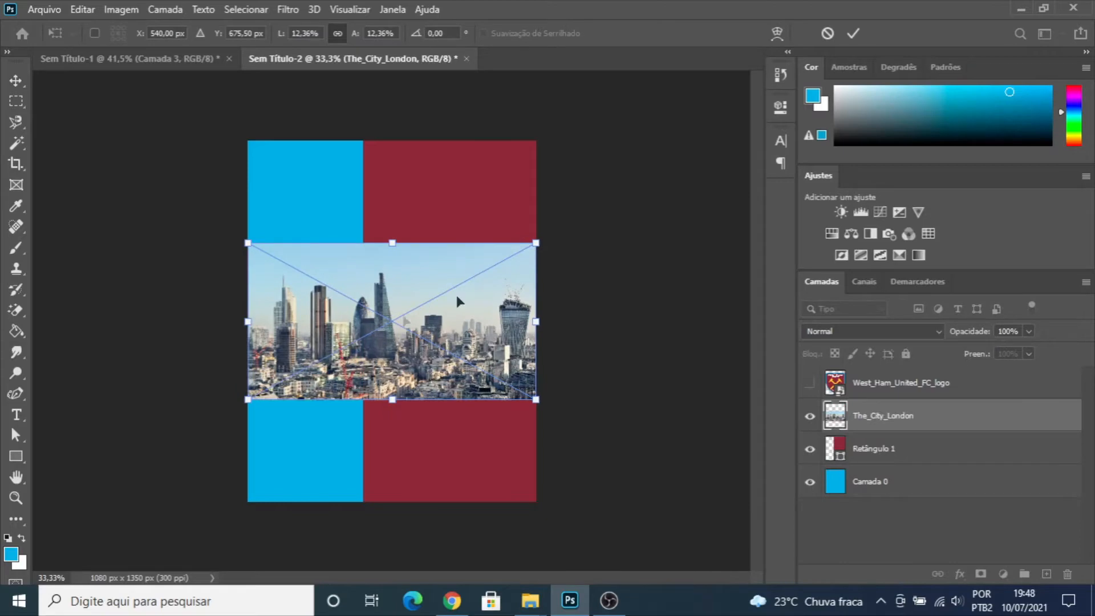
drag(536, 243, 725, 140)
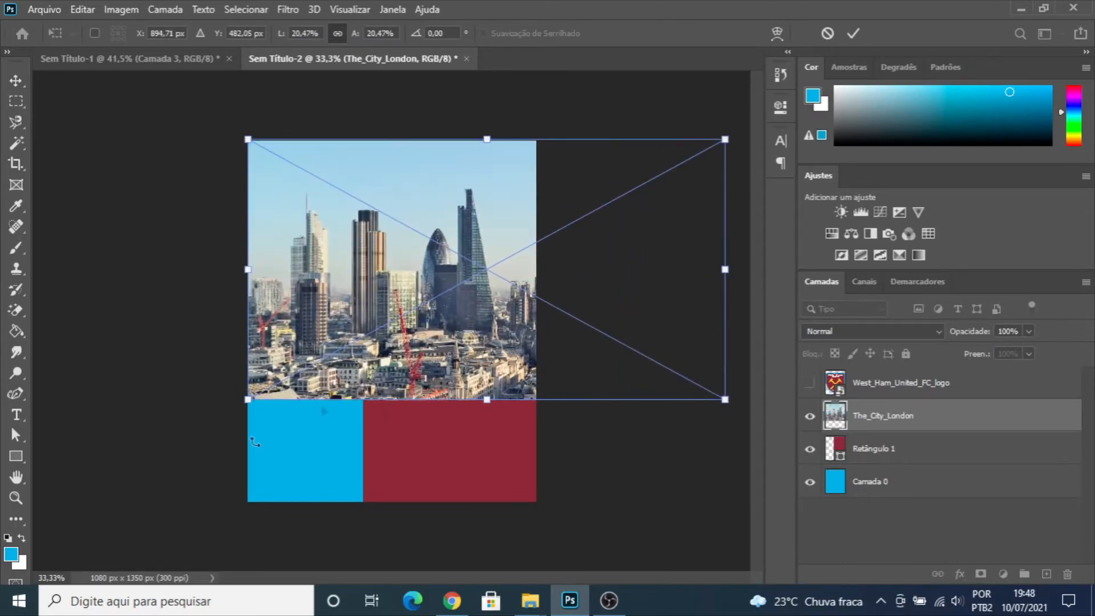
drag(243, 408, 148, 508)
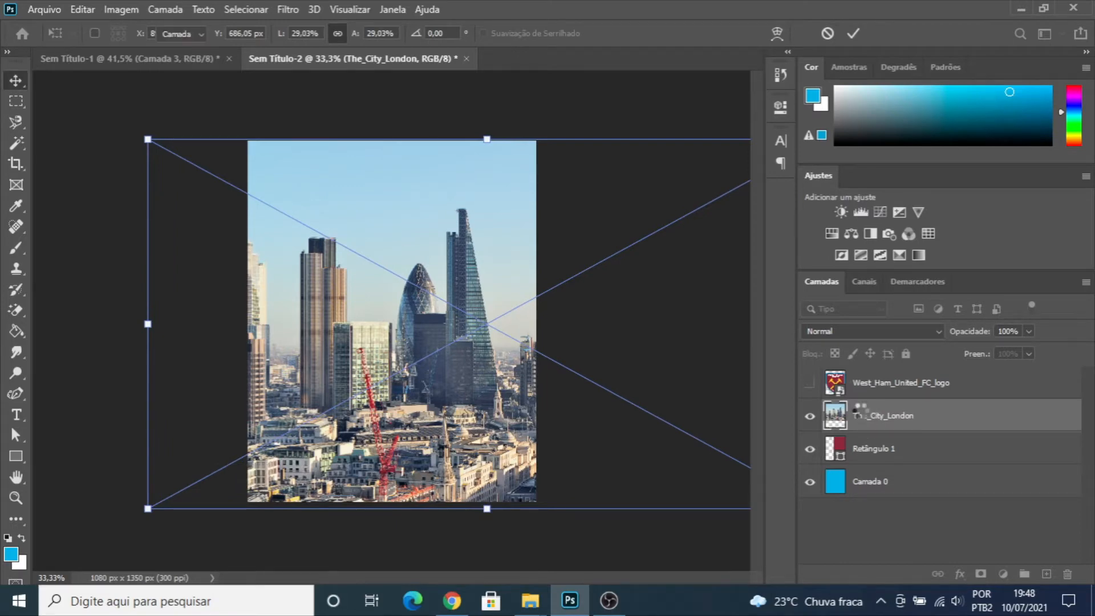
key(Return)
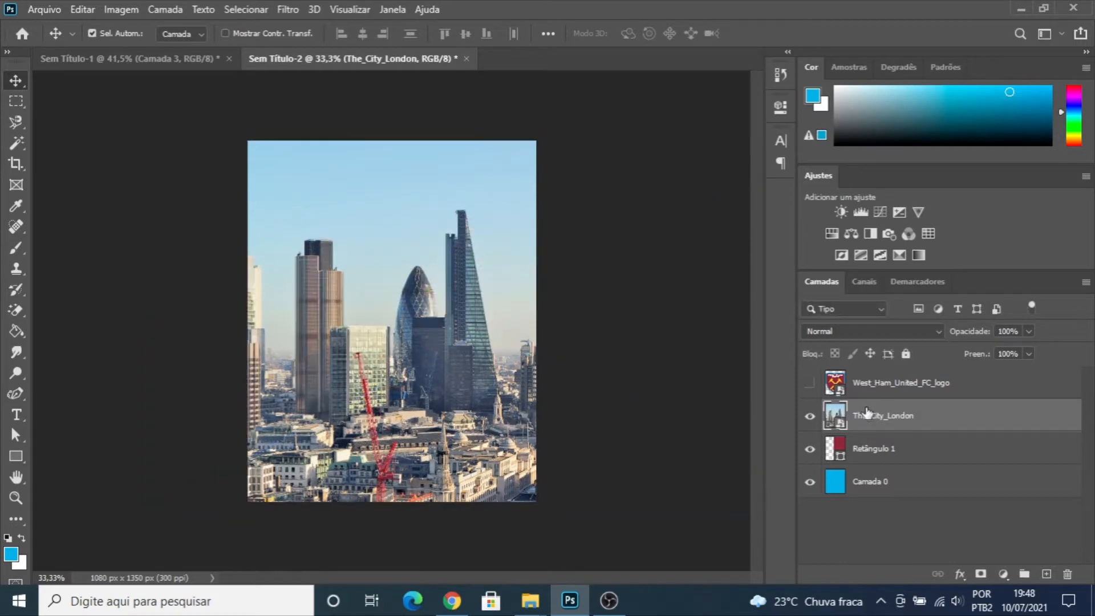
- Place the The_City_London layer below Retângulo 1 and shift the photo so the two pointed towers fall within the uncovered strip
drag(898, 418, 867, 466)
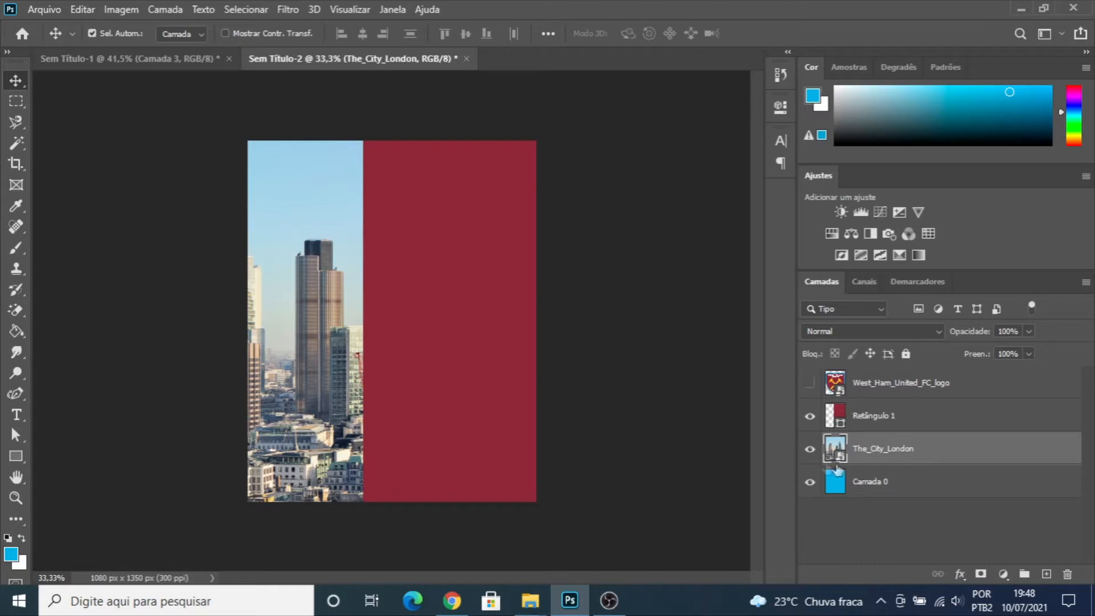
drag(269, 306, 152, 281)
click(428, 106)
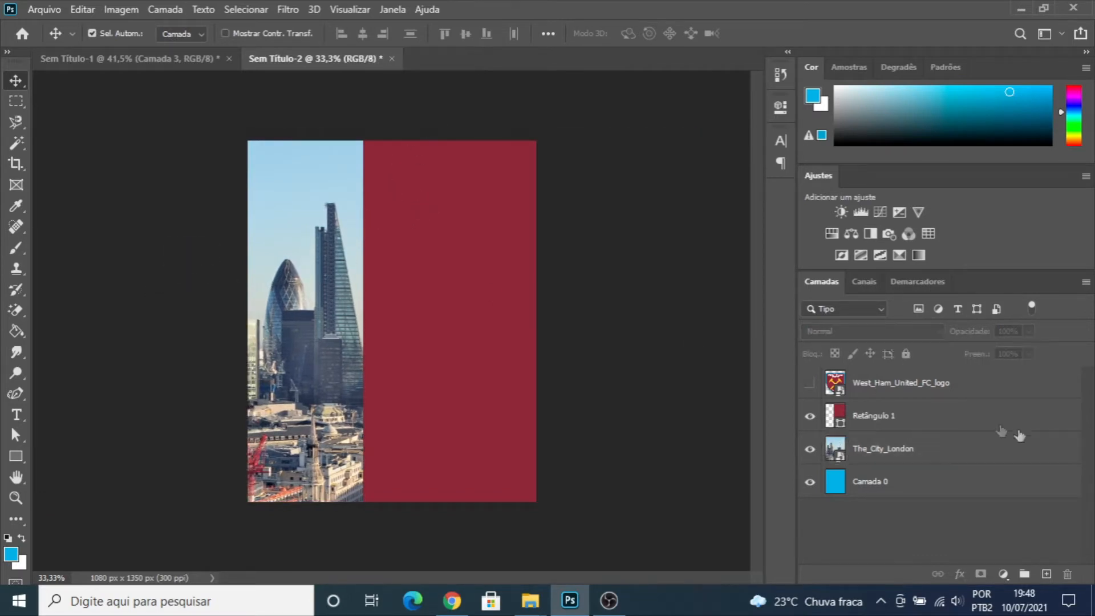
- Set the The_City_London layer's blend mode to Luz Indireta
click(876, 447)
click(939, 330)
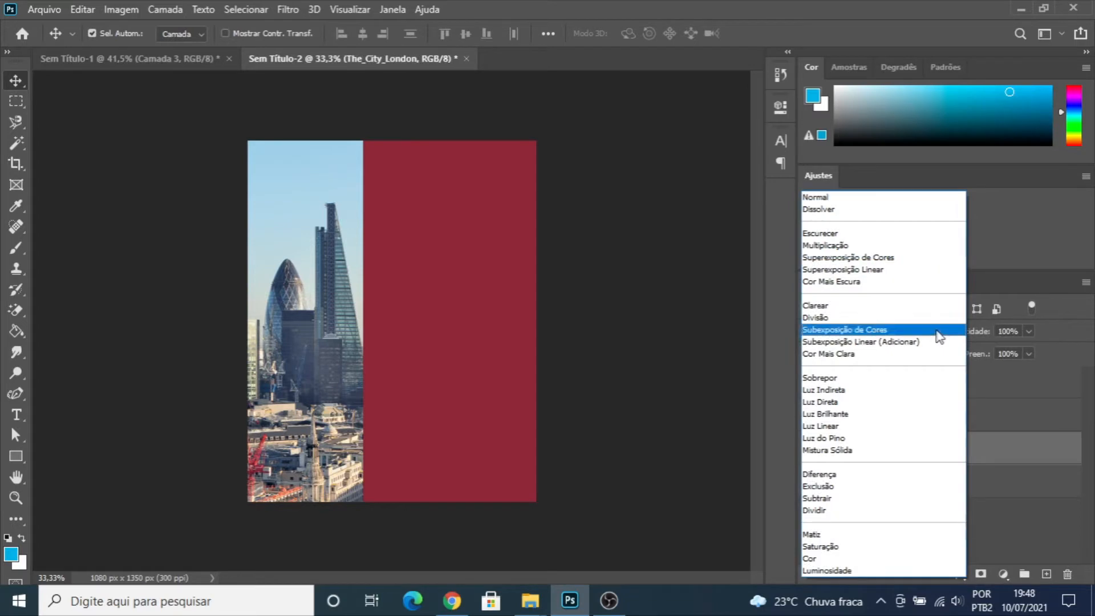
click(828, 392)
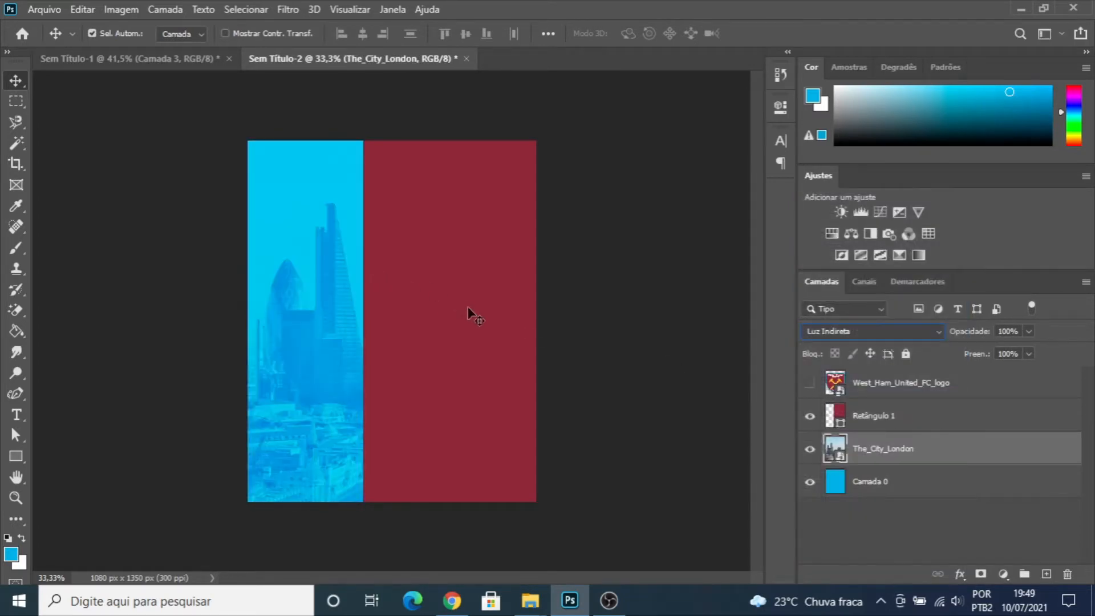
- Apply the Camera Raw filter to the The_City_London layer with Claridade +50 and Vibração -60
key(ctrl)
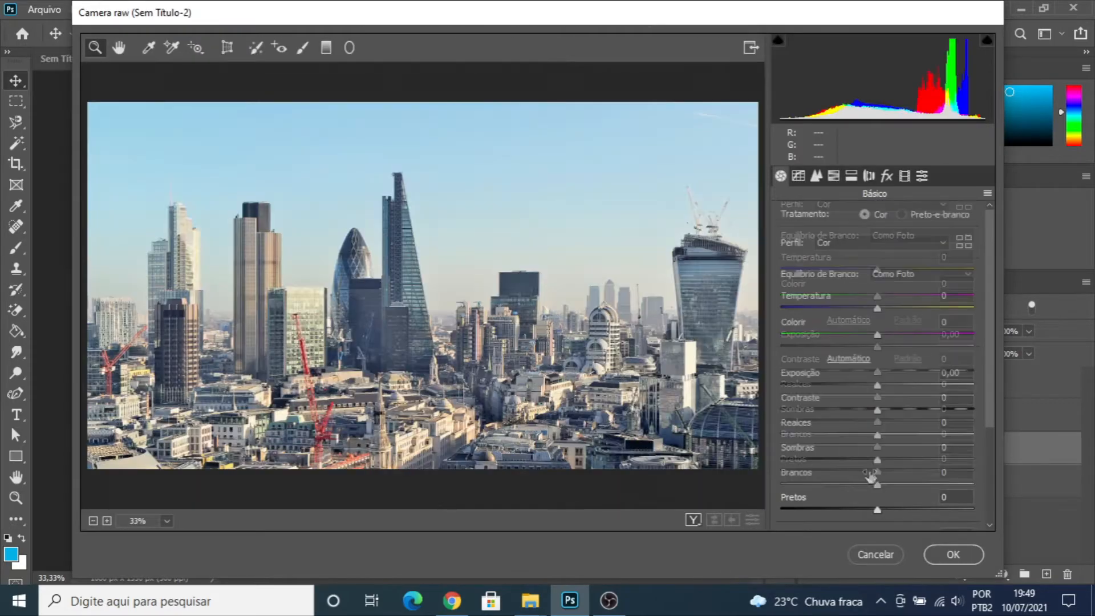
scroll(873, 457, down, 3)
drag(877, 428, 924, 433)
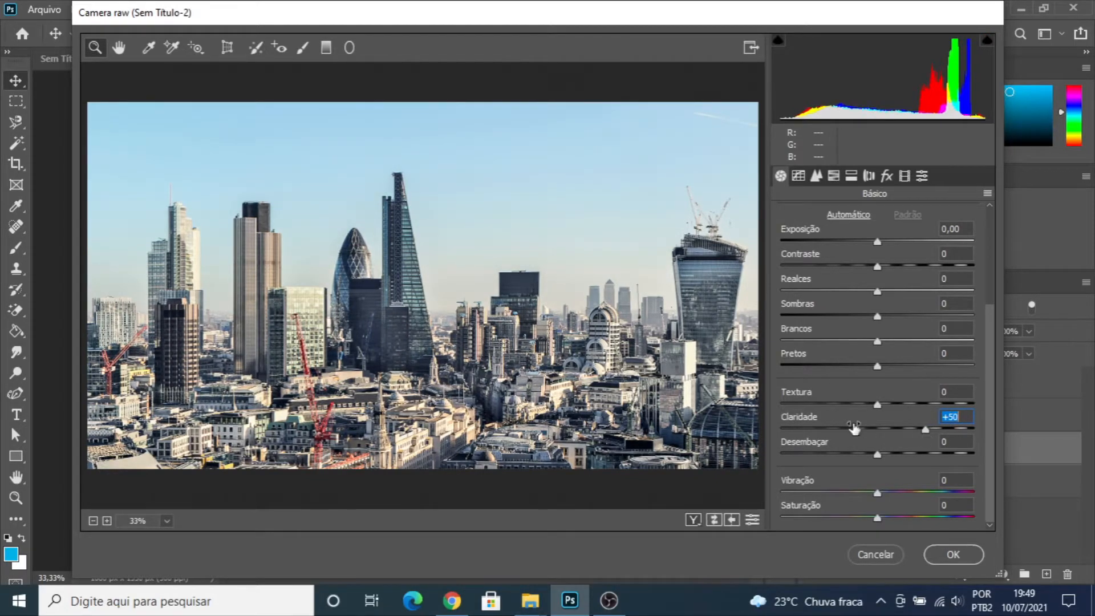
drag(877, 494, 818, 495)
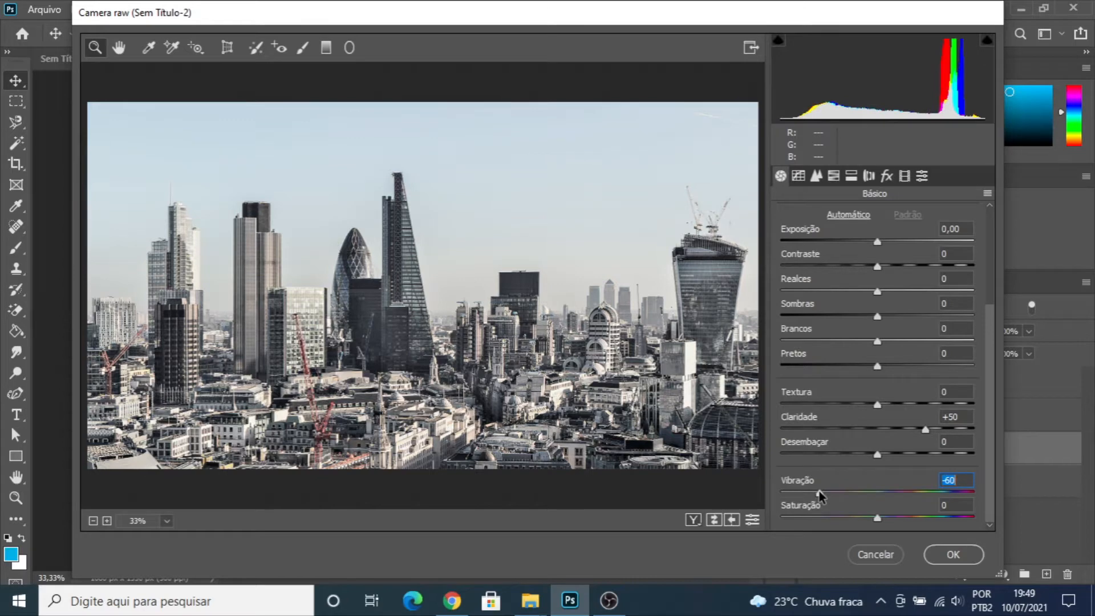
click(953, 555)
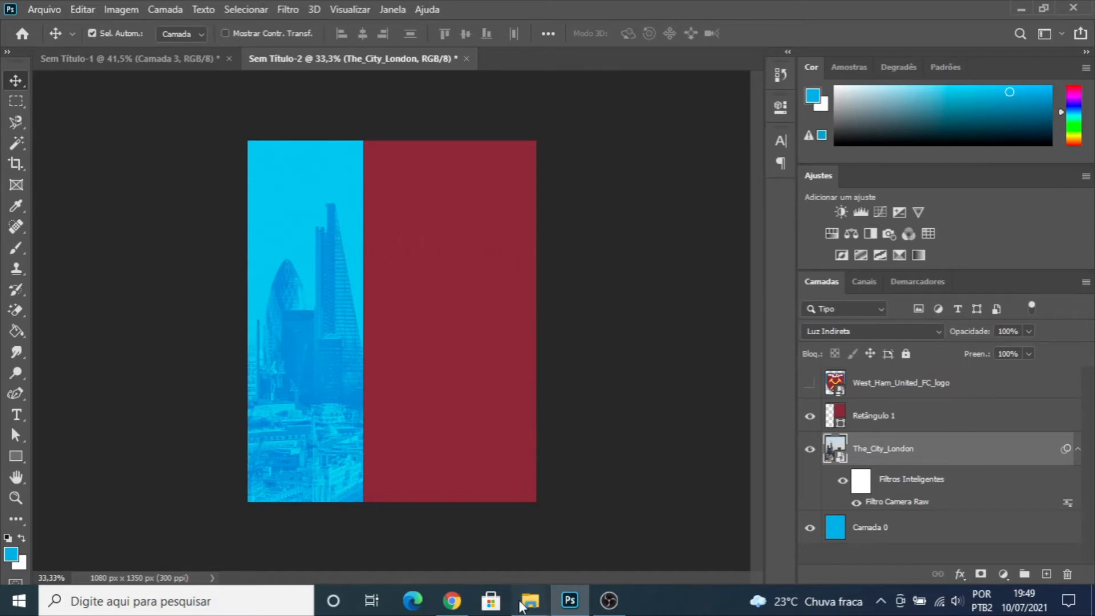
- Place the west_ham_crest image in the document and arrange its layer directly above Retângulo 1
mouse_move(521, 606)
click(565, 528)
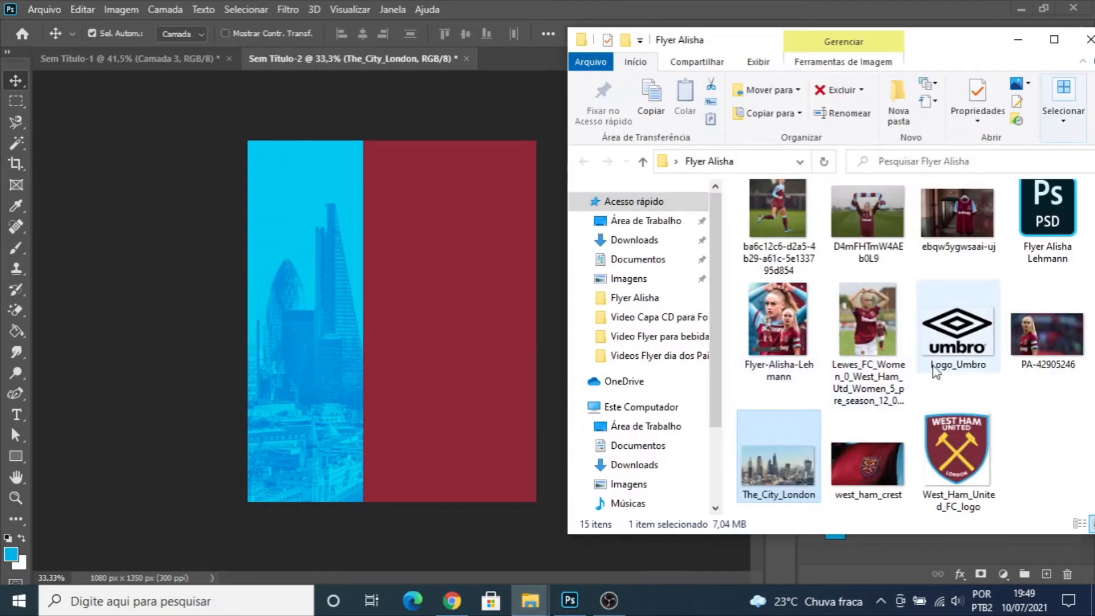
drag(872, 457, 527, 366)
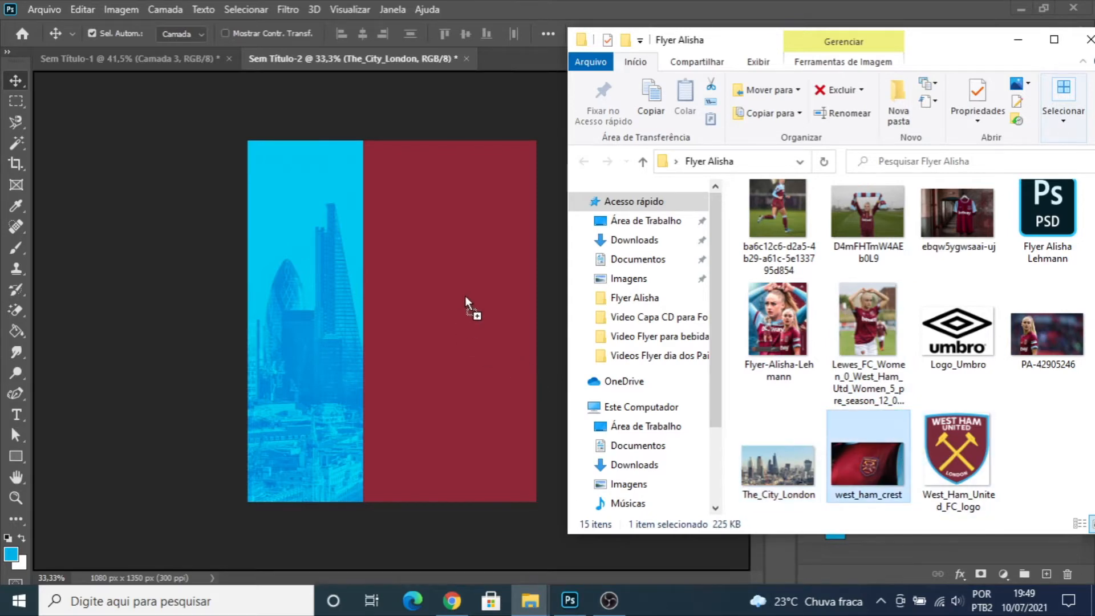
drag(464, 295, 465, 296)
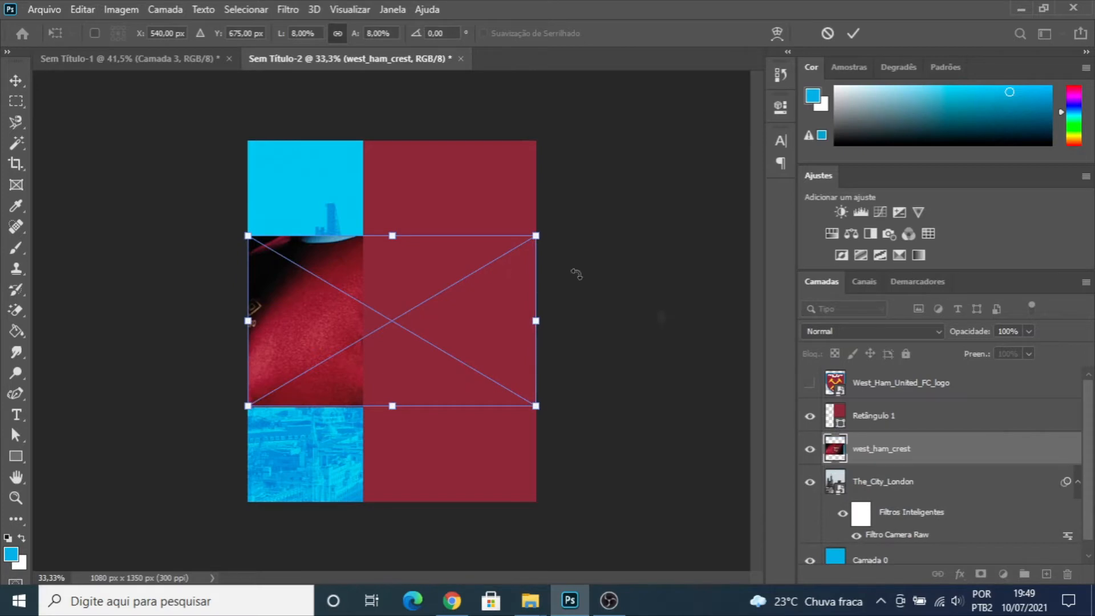
drag(873, 450, 851, 407)
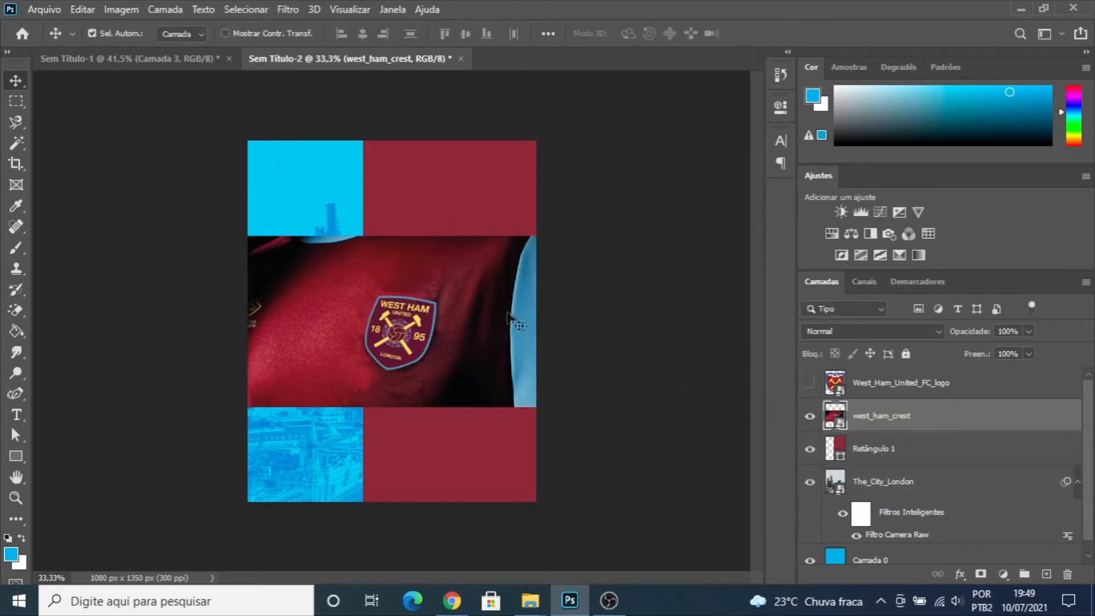
- Enlarge the west_ham_crest photo to about 22% and position it so the crest lies over the claret half
key(ctrl+t)
drag(537, 235, 797, 101)
drag(468, 341, 545, 281)
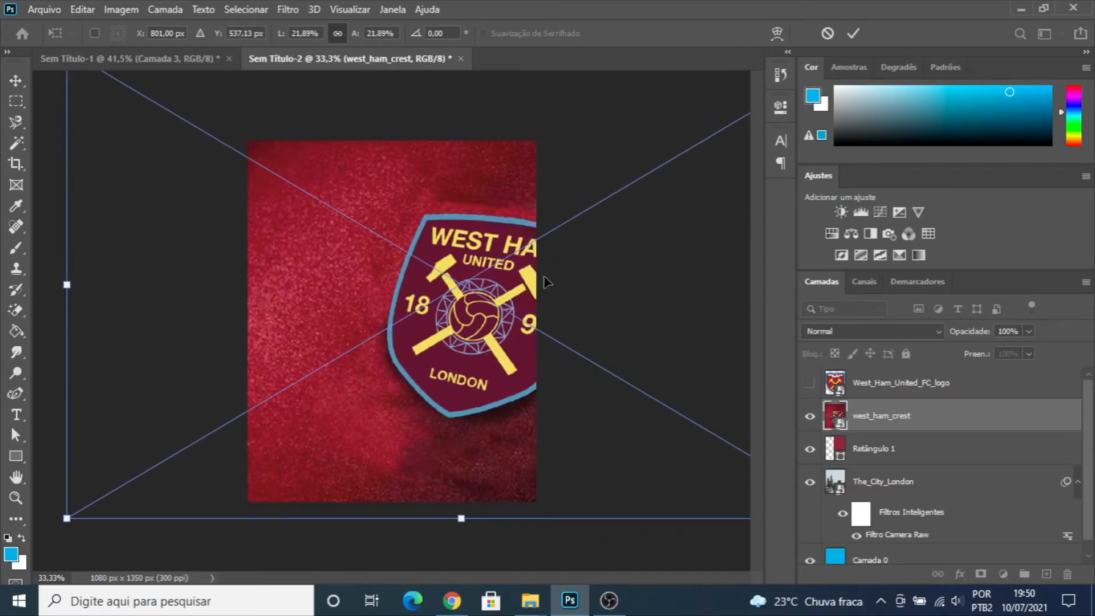
key(Return)
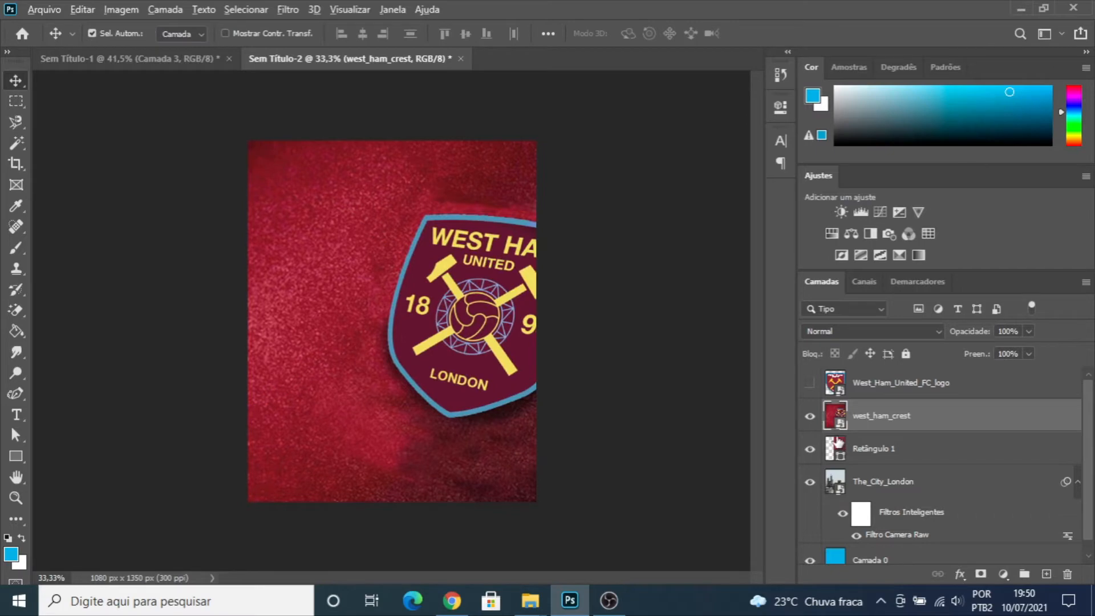
- Clip the west_ham_crest layer to Retângulo 1 and shift the photo so that more of the crest fits inside the claret area
alt+click(837, 433)
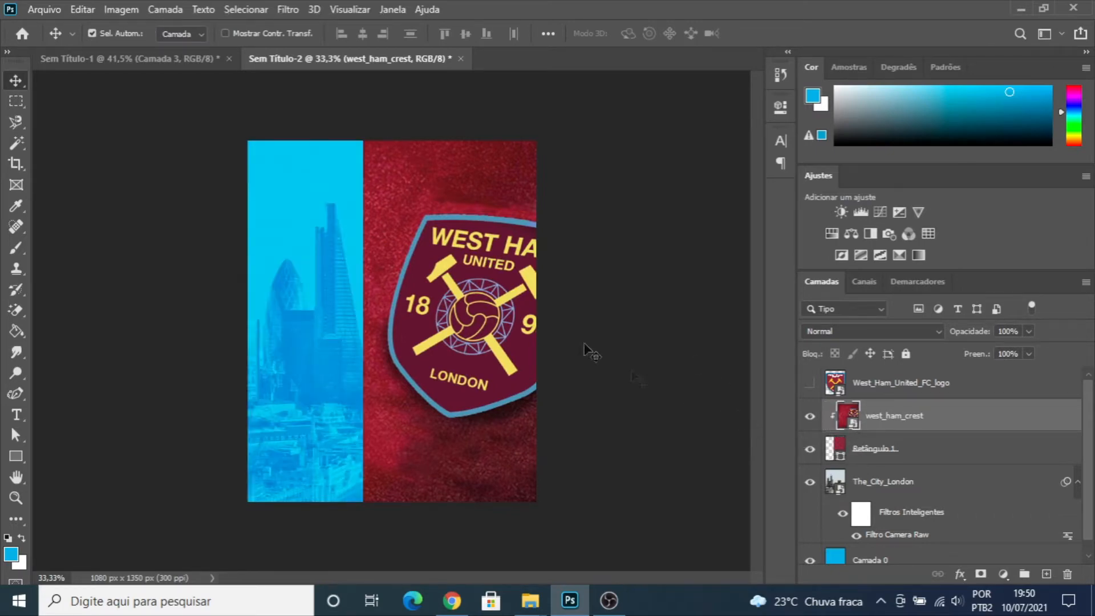
drag(504, 289, 482, 271)
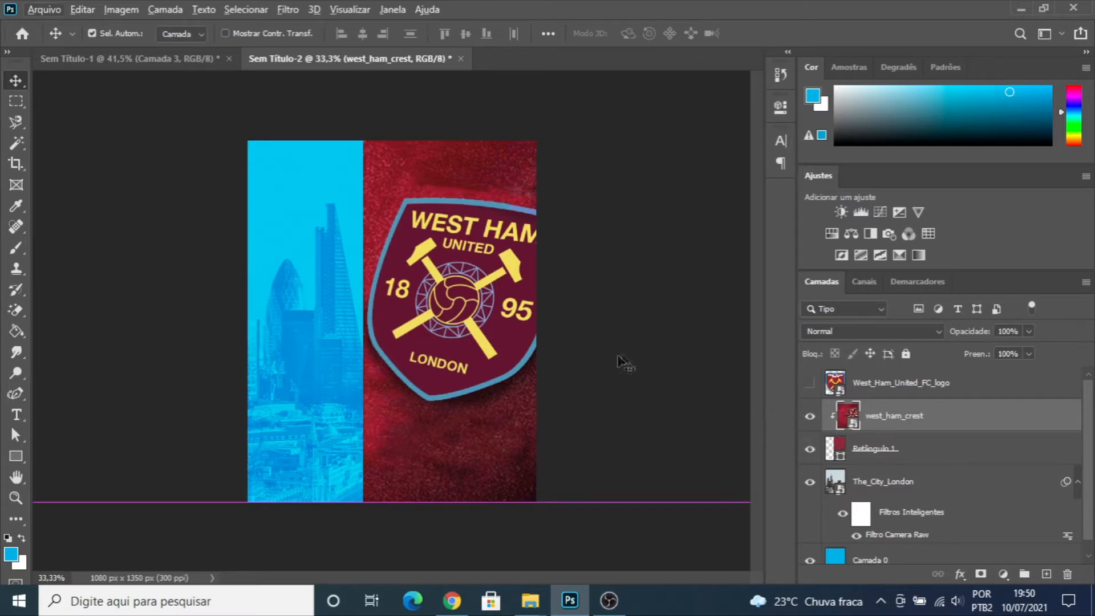
- Set the west_ham_crest layer's blend mode to Luz Indireta and its fill to about 42%, then deselect the layer
click(940, 331)
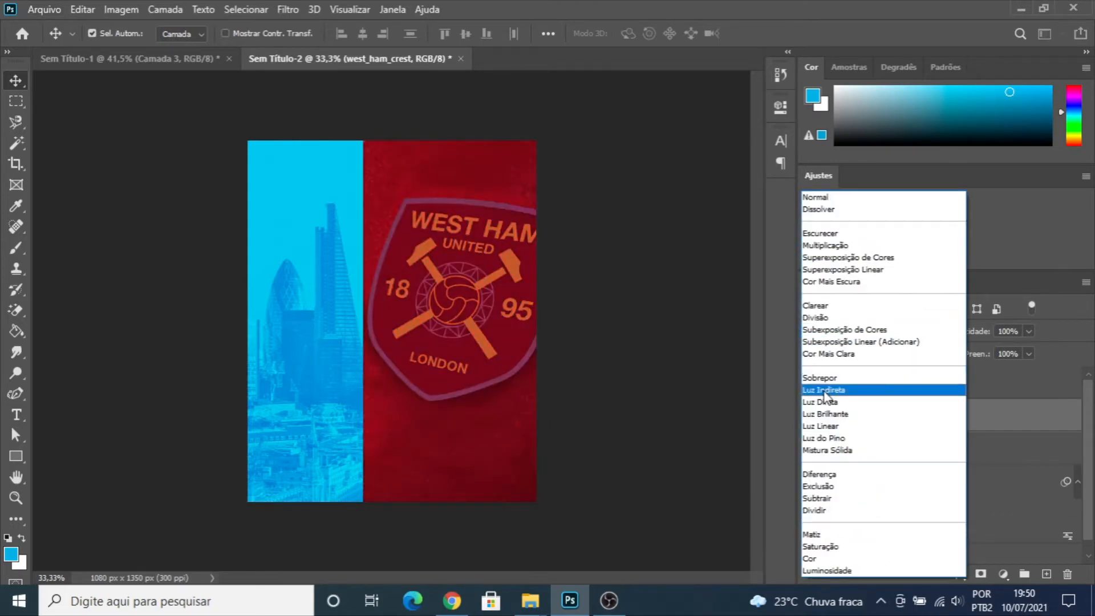
click(825, 390)
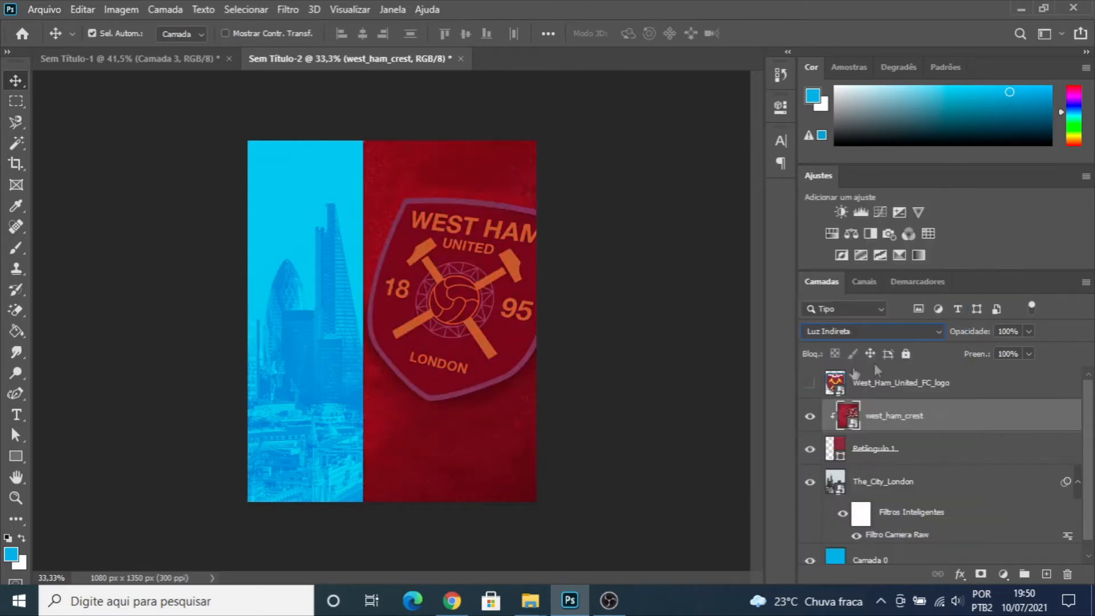
click(1029, 355)
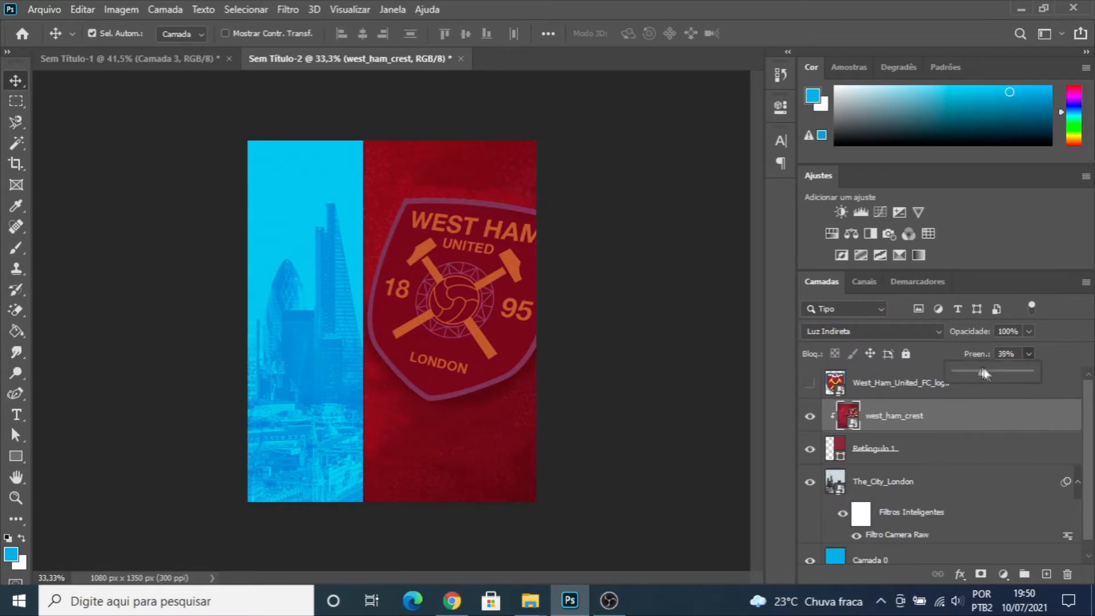
drag(990, 374, 980, 372)
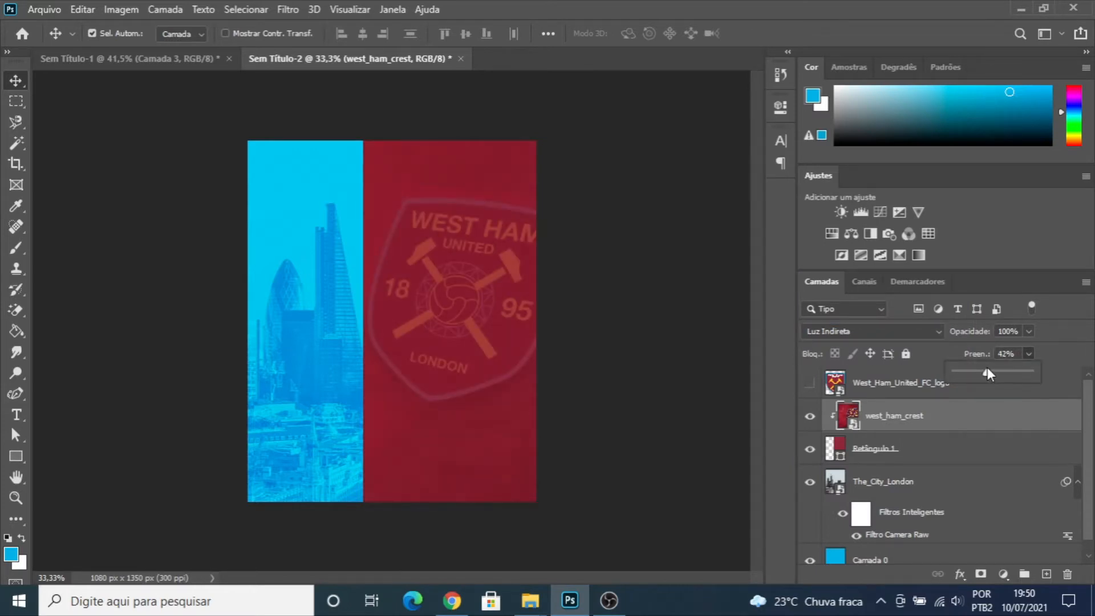
drag(987, 369, 986, 370)
click(778, 350)
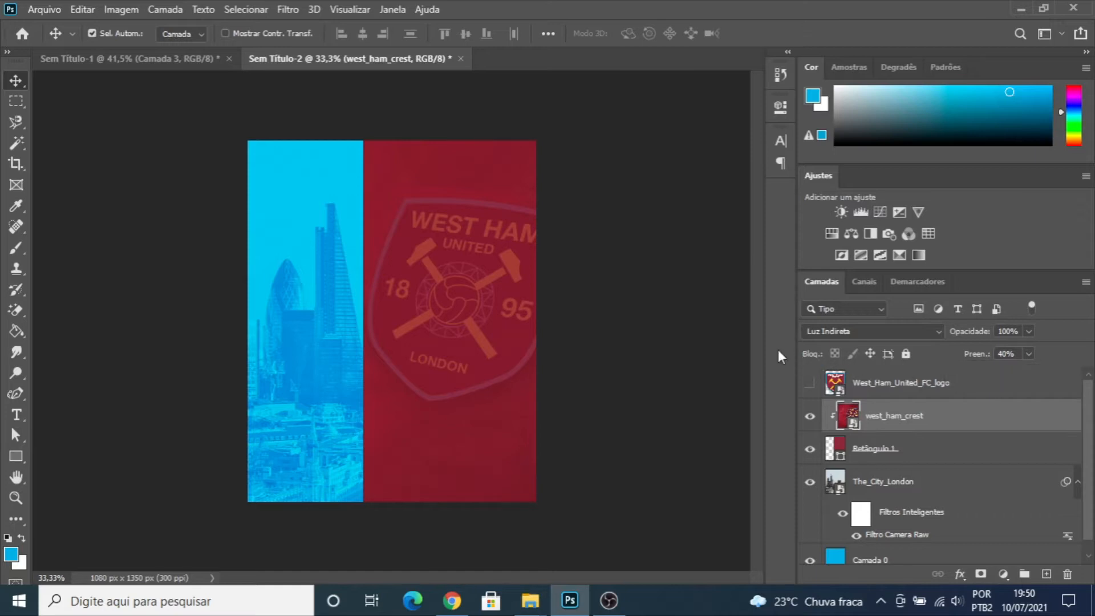
click(191, 197)
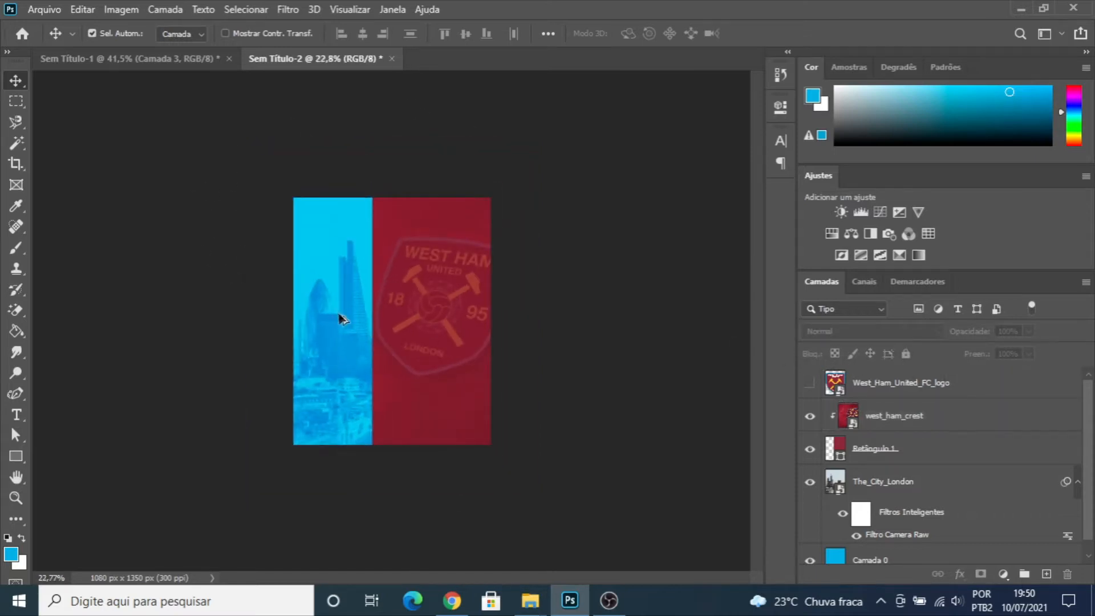
- Place the black speckled texture 423419af4327b433c92c6887e8cdbf3a on top of all layers and enlarge it to about 27% to cover the canvas
scroll(392, 317, up, 2)
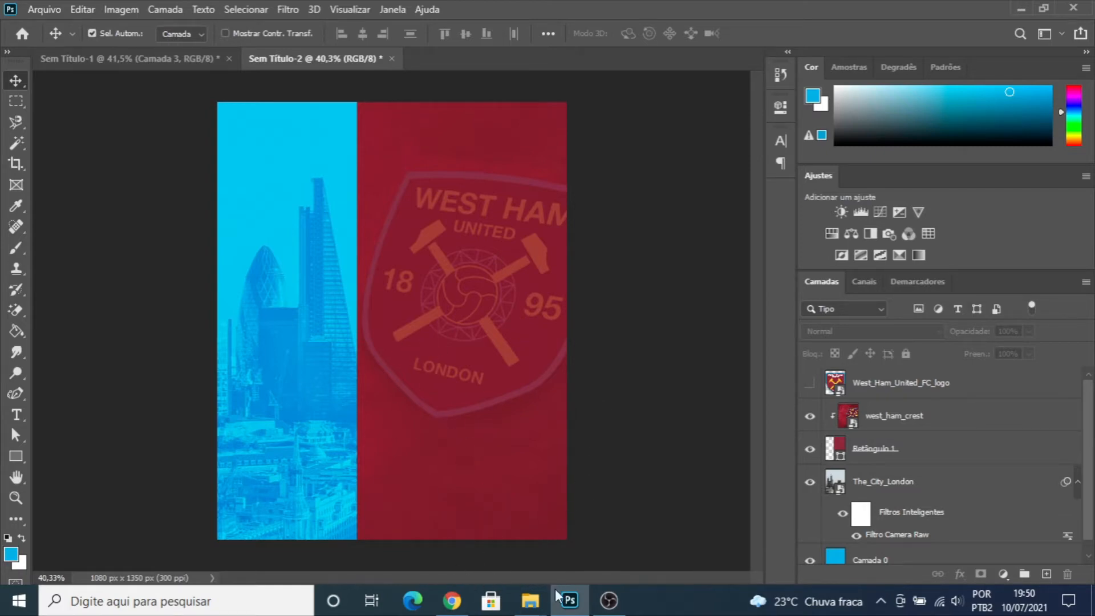
mouse_move(531, 600)
click(642, 543)
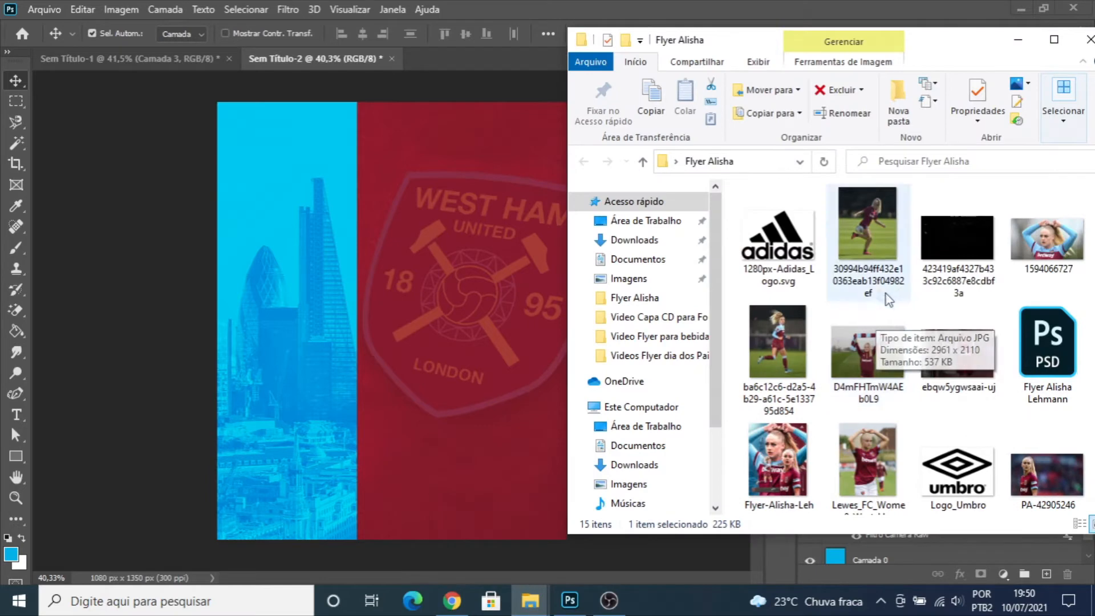
scroll(885, 293, down, 2)
scroll(926, 331, up, 2)
click(996, 258)
drag(995, 258, 426, 296)
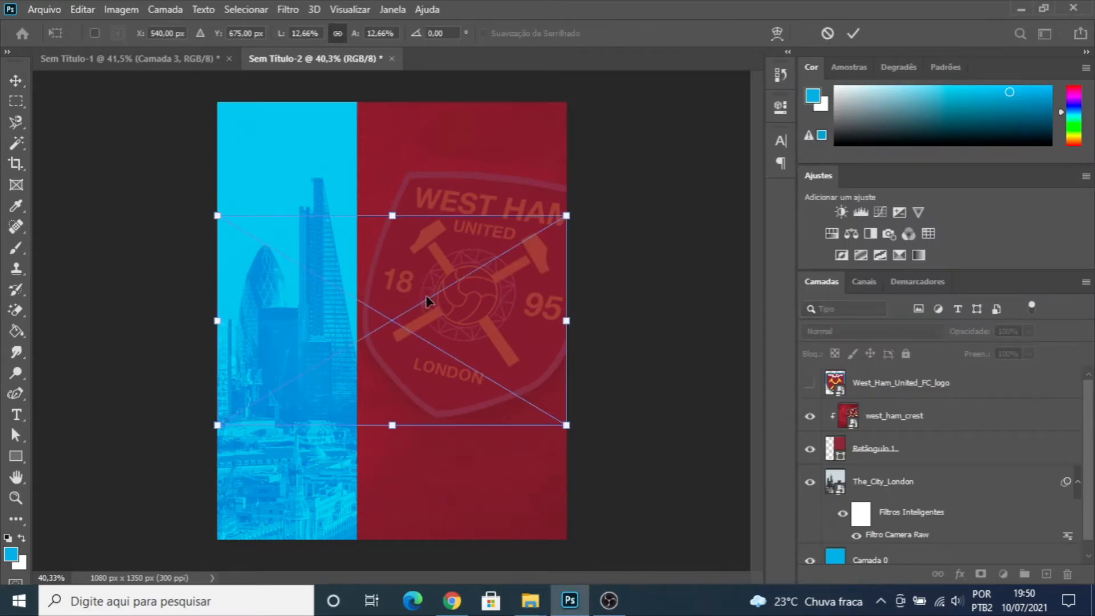
drag(561, 221, 753, 84)
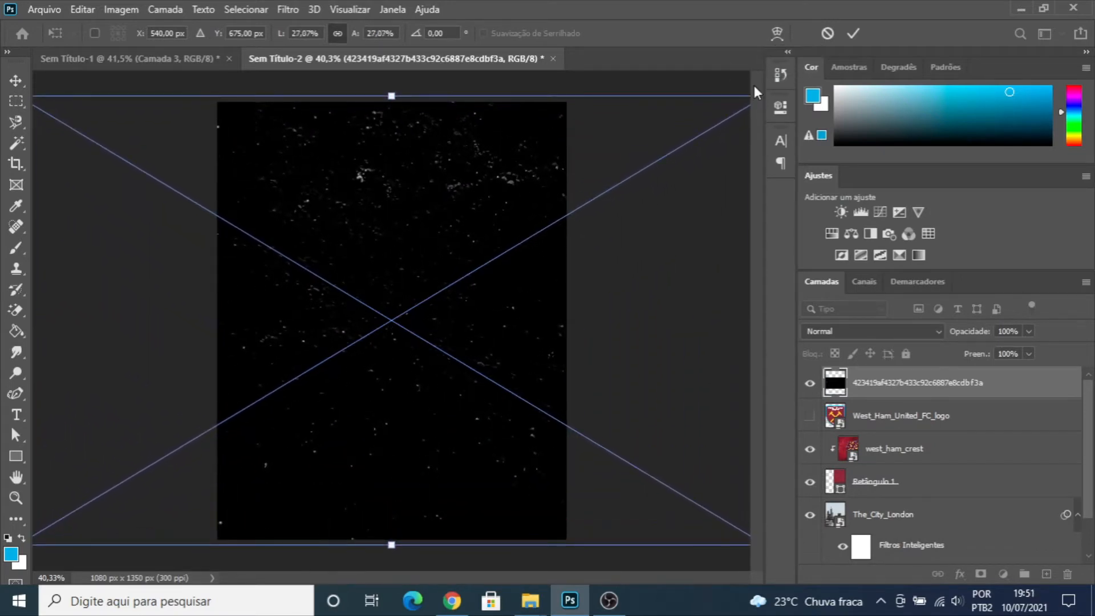
key(Return)
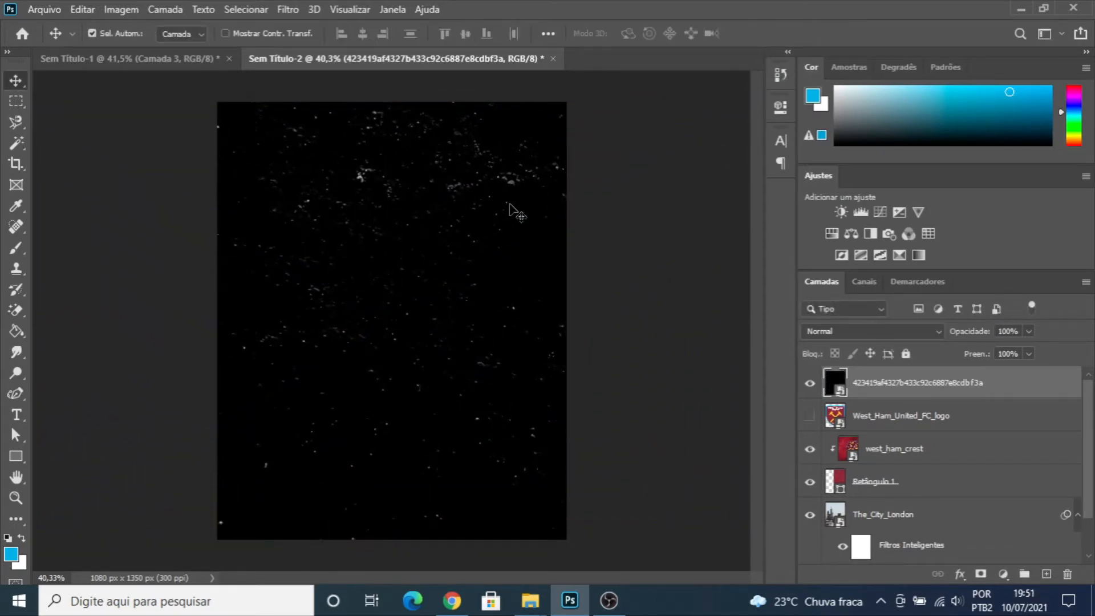
- Set the speckled texture layer's blend mode to Subexposição de Cores and its fill to 49%
click(940, 331)
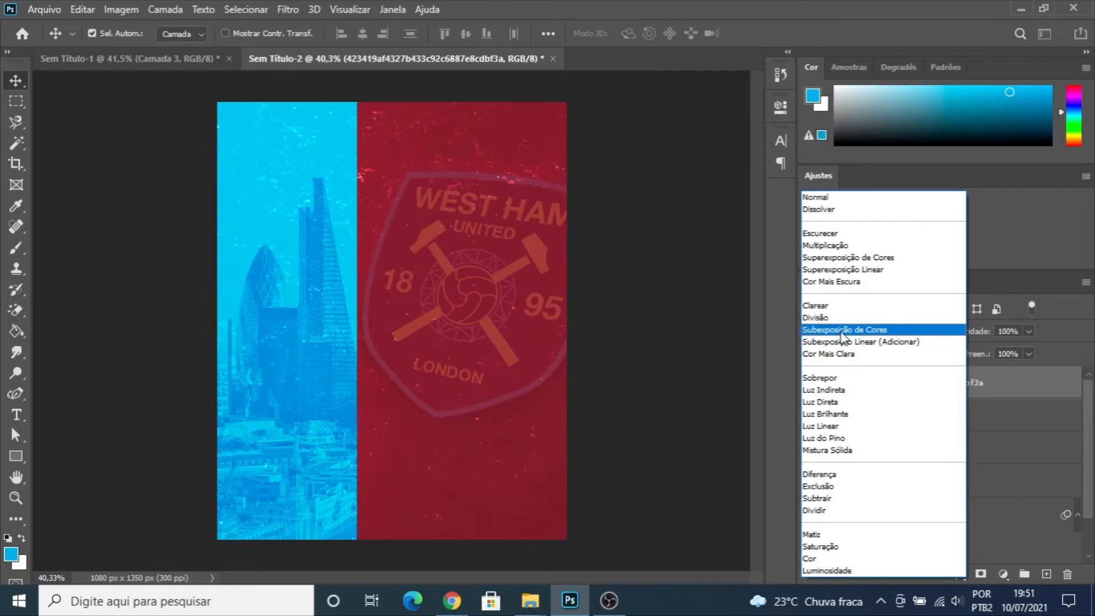
click(843, 337)
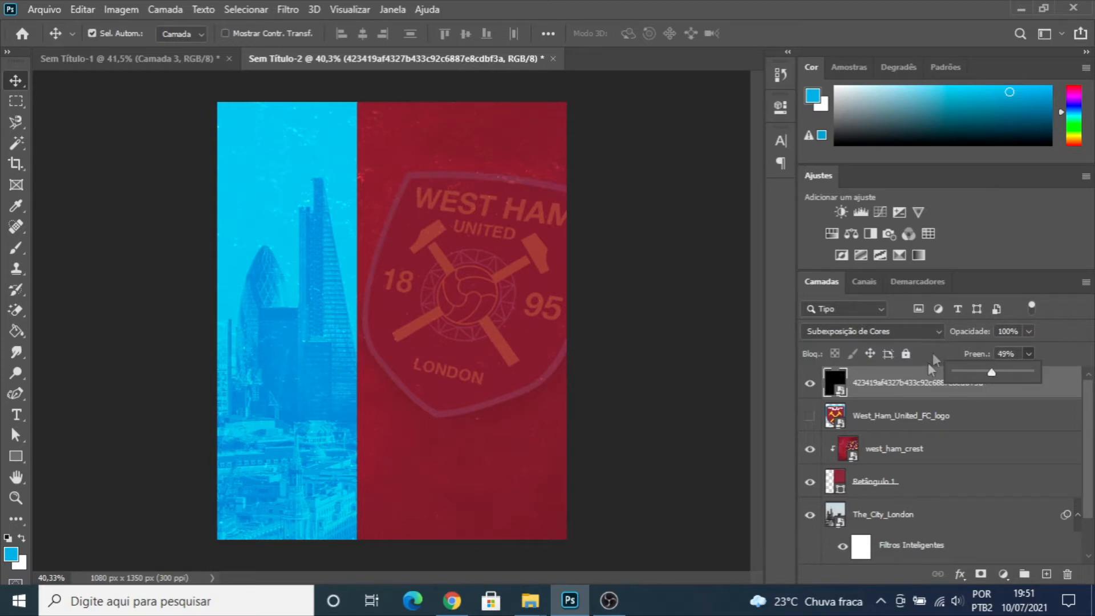
click(770, 355)
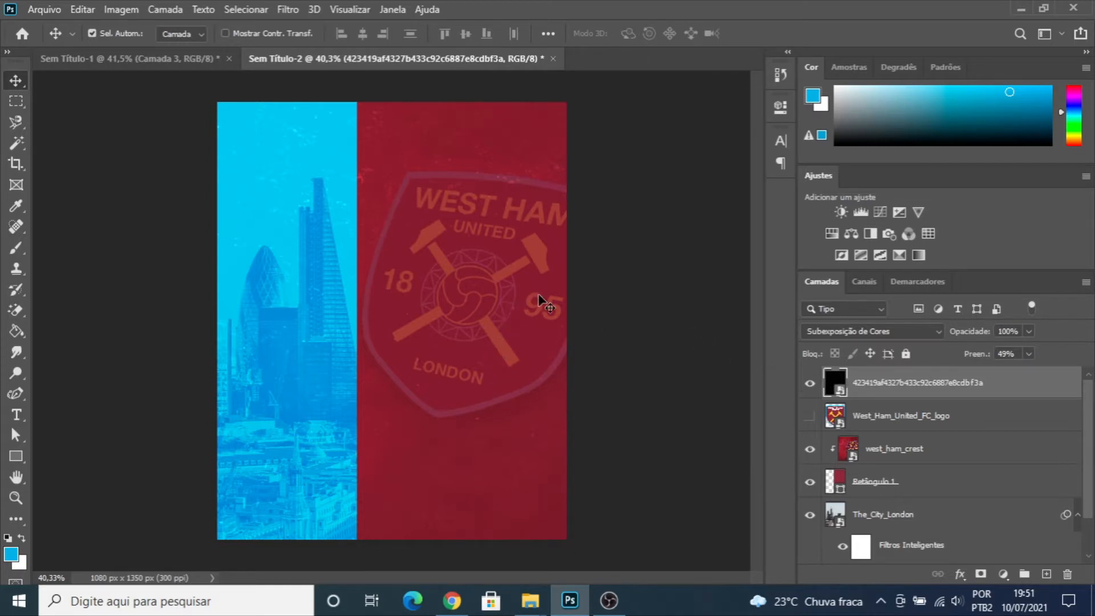
scroll(884, 445, down, 1)
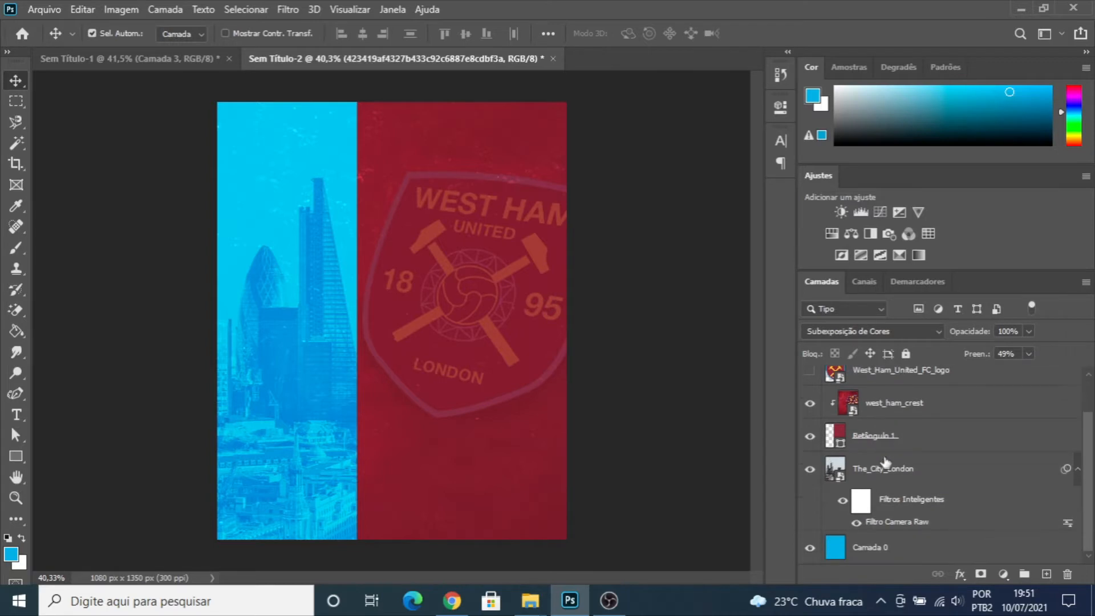
- Group all the background layers, down to Camada 0, and name the group BG
shift+click(889, 545)
key(ctrl+g)
double_click(864, 376)
text(BG)
key(Return)
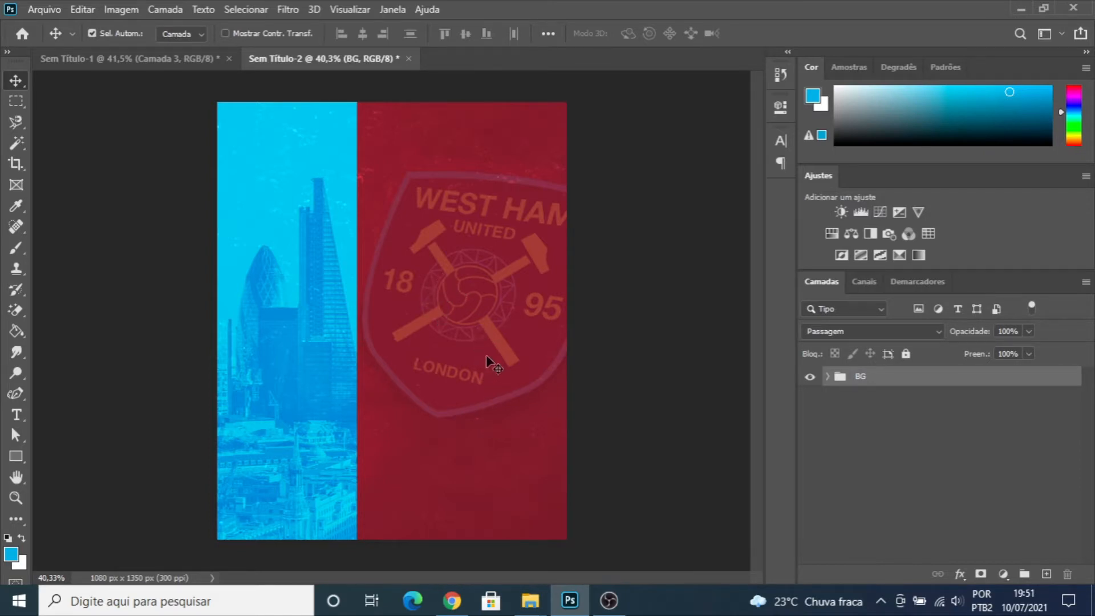
mouse_move(530, 596)
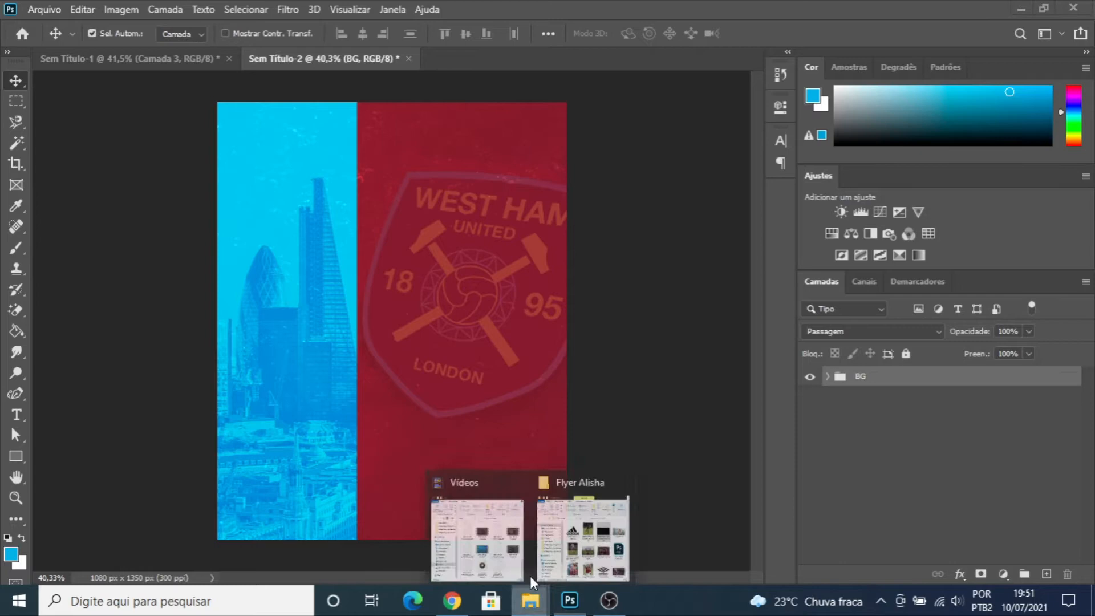
click(570, 548)
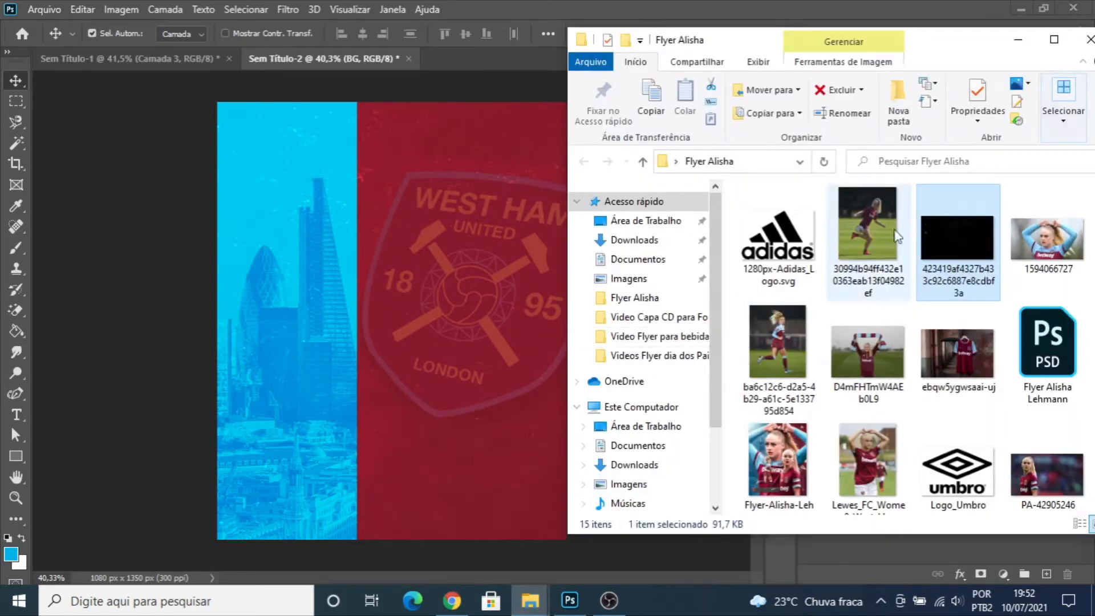
drag(1047, 242, 419, 282)
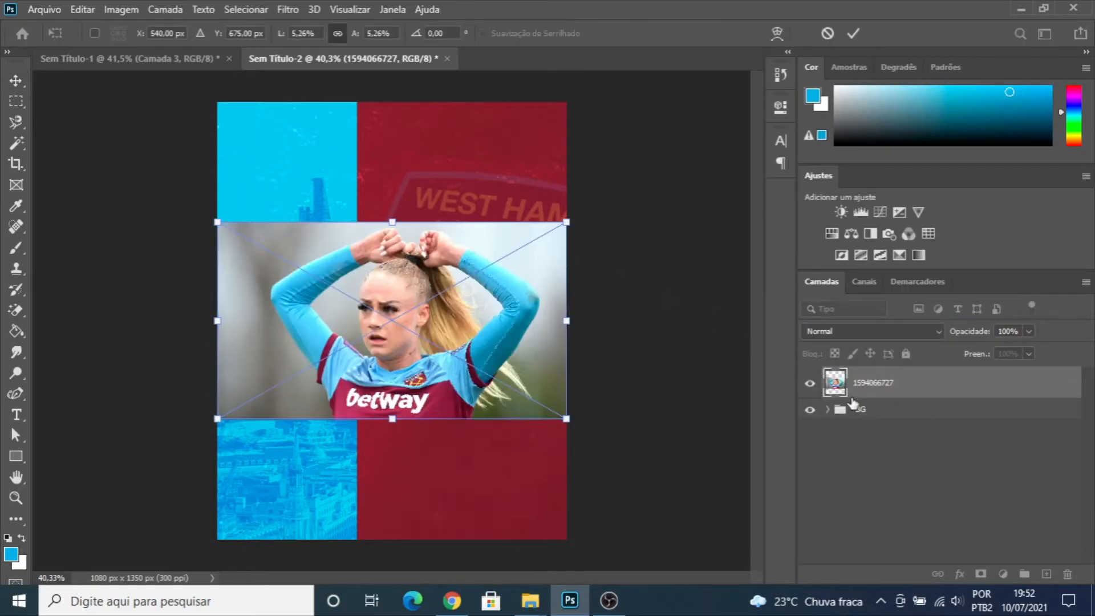
key(Return)
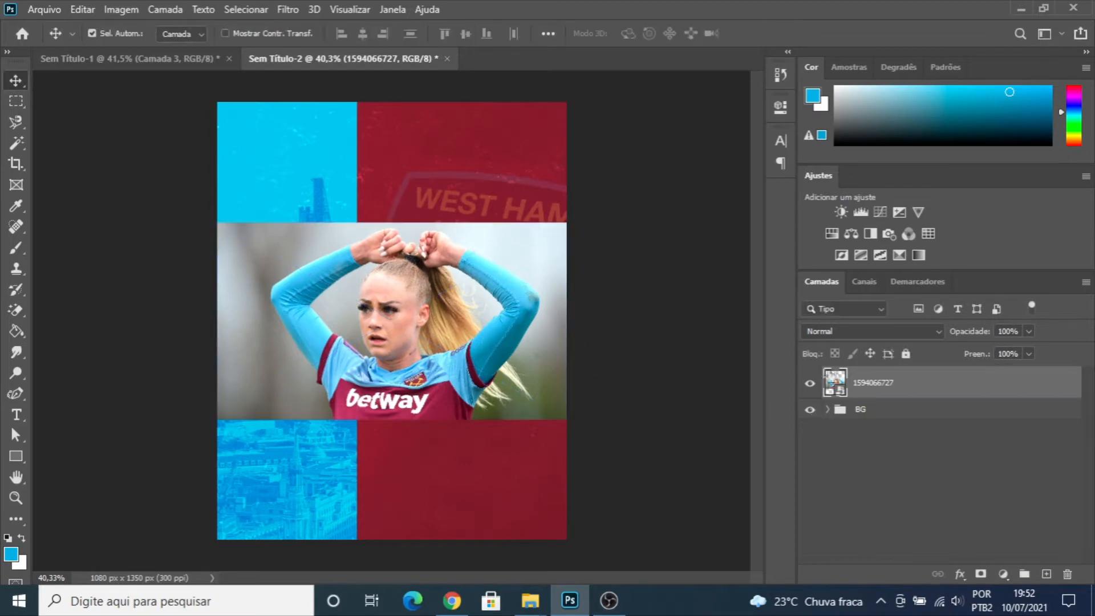
key(Delete)
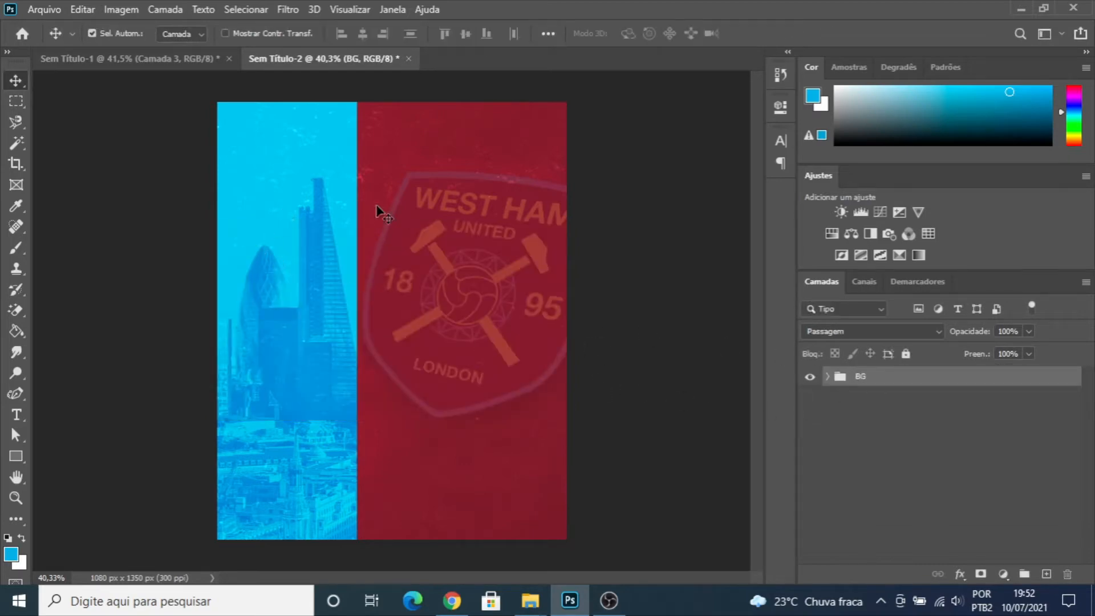
- Save the document in the Flyer Alisha folder as a Photoshop file named Flyer Alisha Lehmann Aula, with maximized compatibility
key(ctrl)
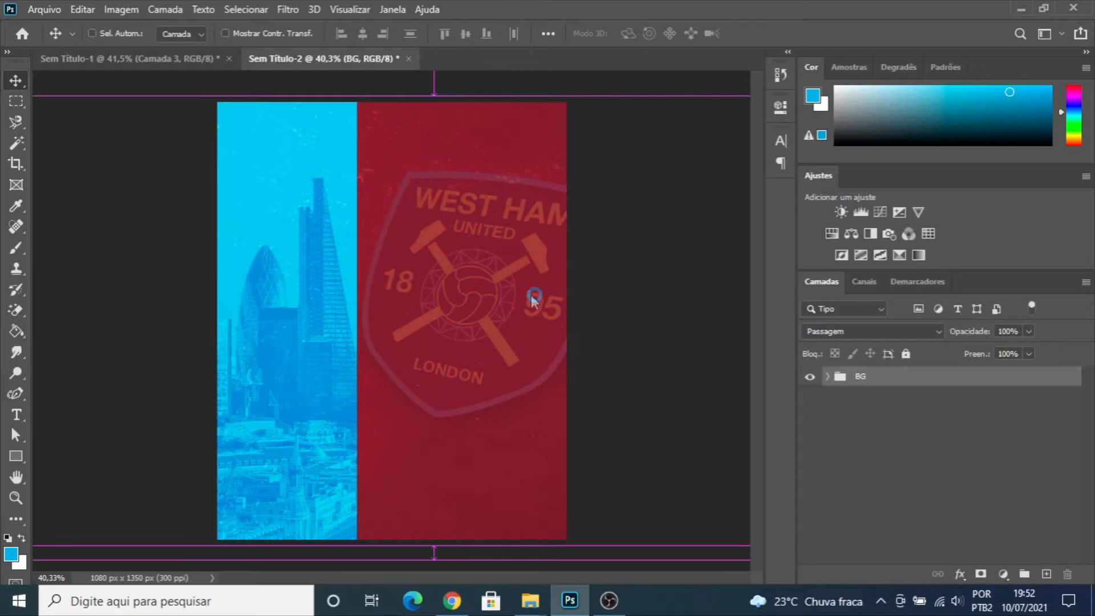
key(ctrl+s)
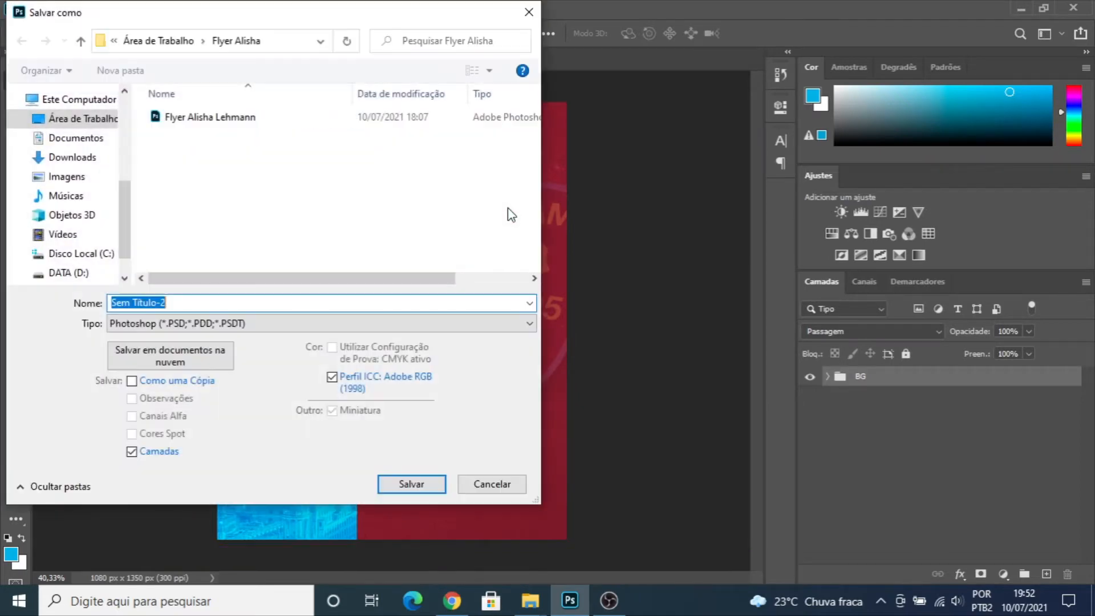
click(223, 120)
click(241, 300)
double_click(240, 300)
click(240, 300)
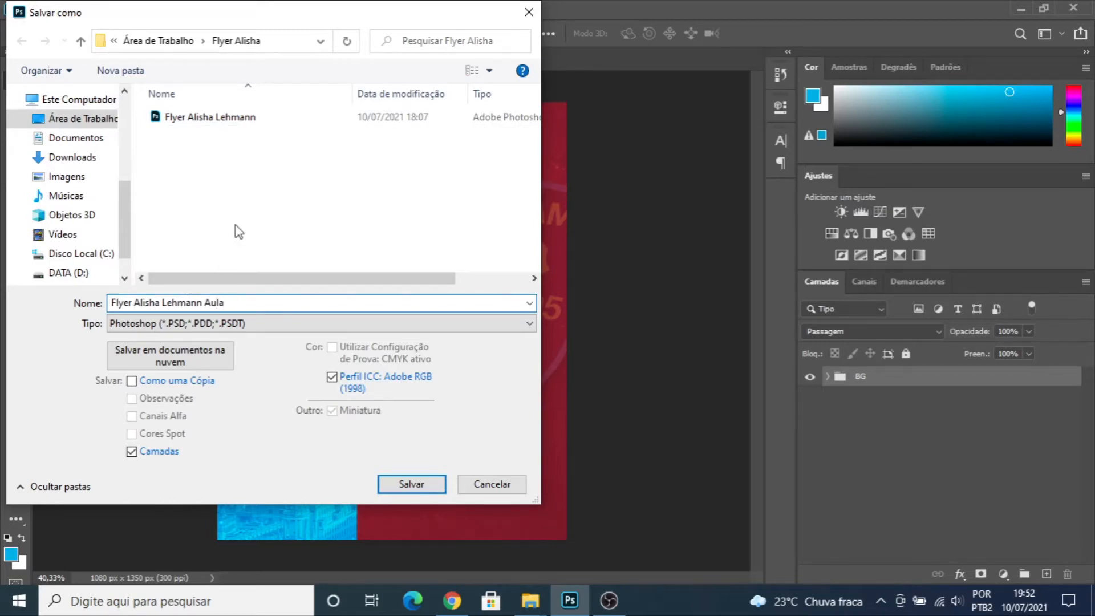
key(Return)
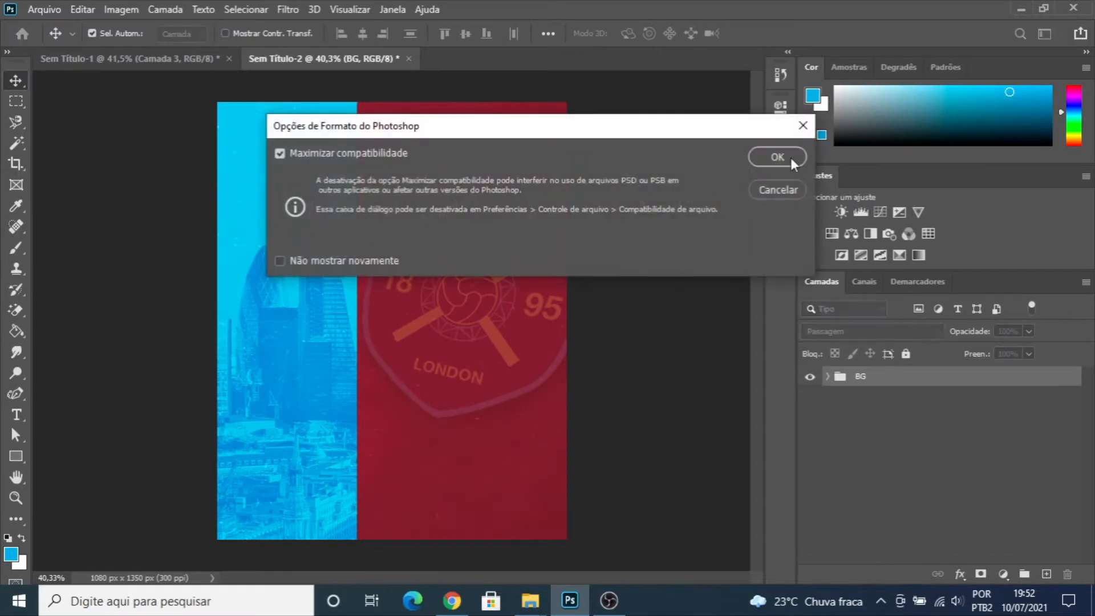
click(786, 158)
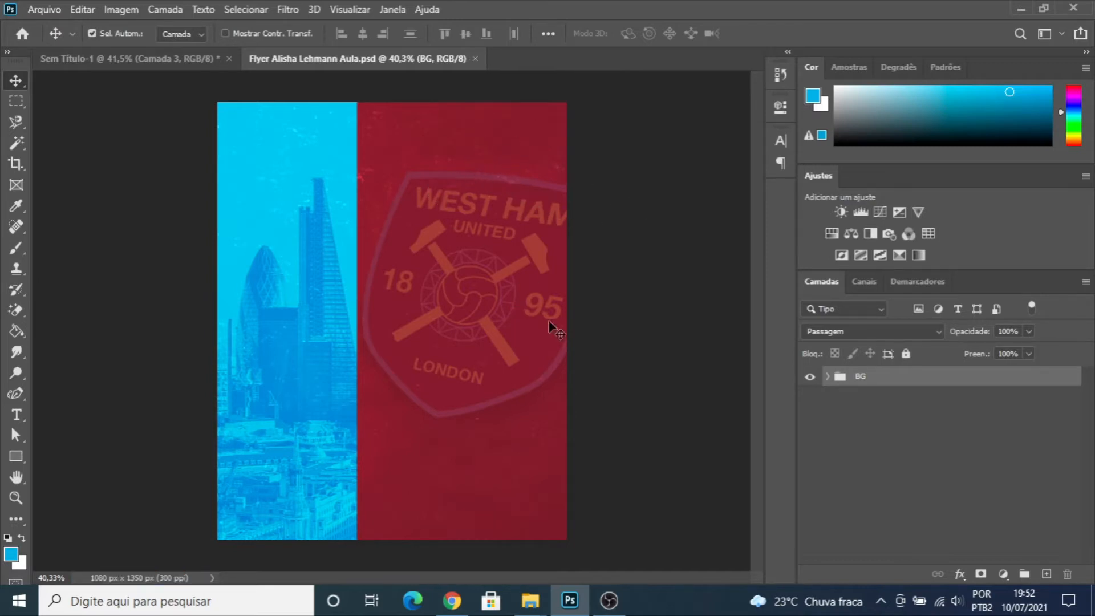
mouse_move(531, 599)
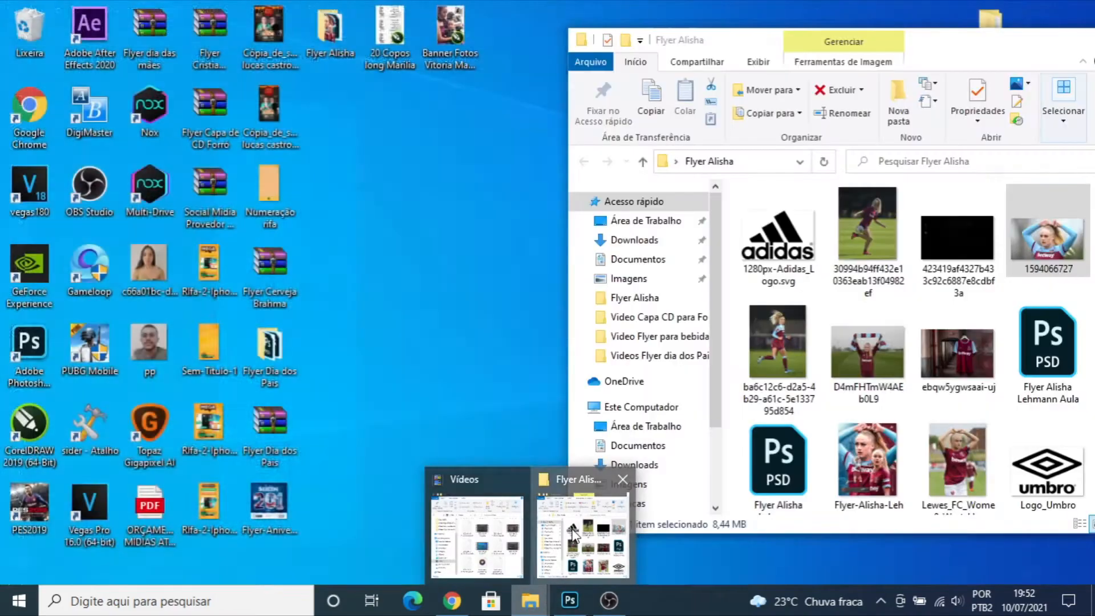
click(575, 536)
drag(1032, 251, 521, 56)
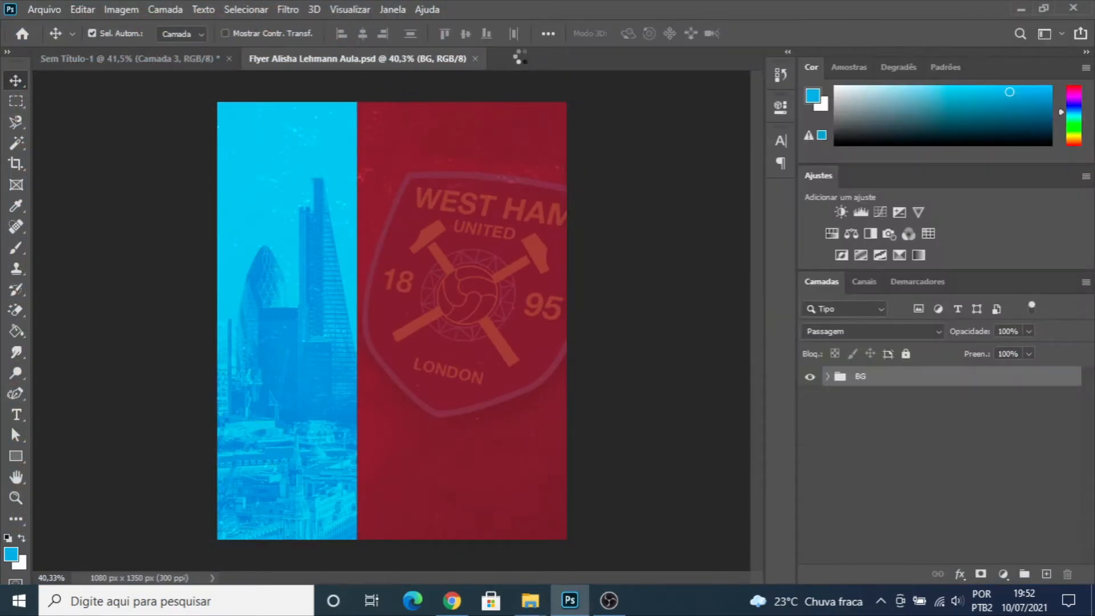
click(627, 291)
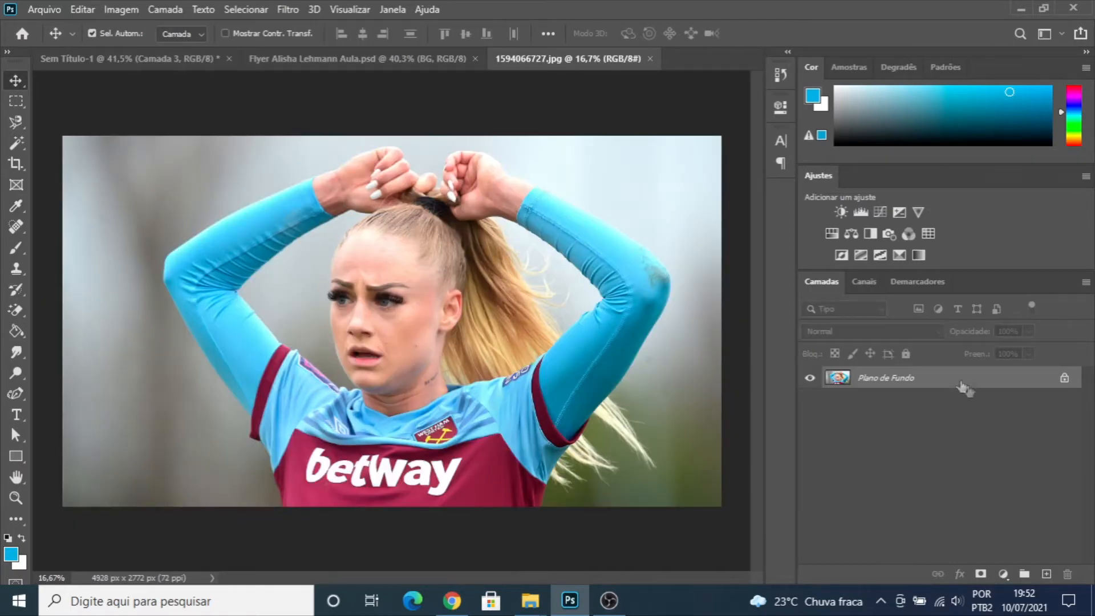
drag(905, 380, 372, 302)
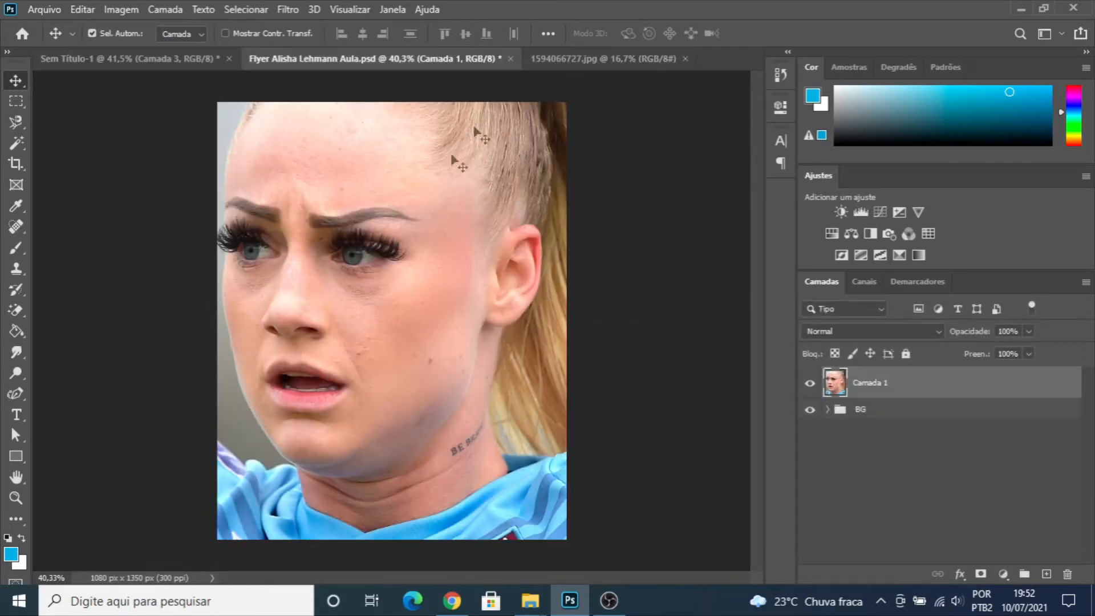
click(685, 58)
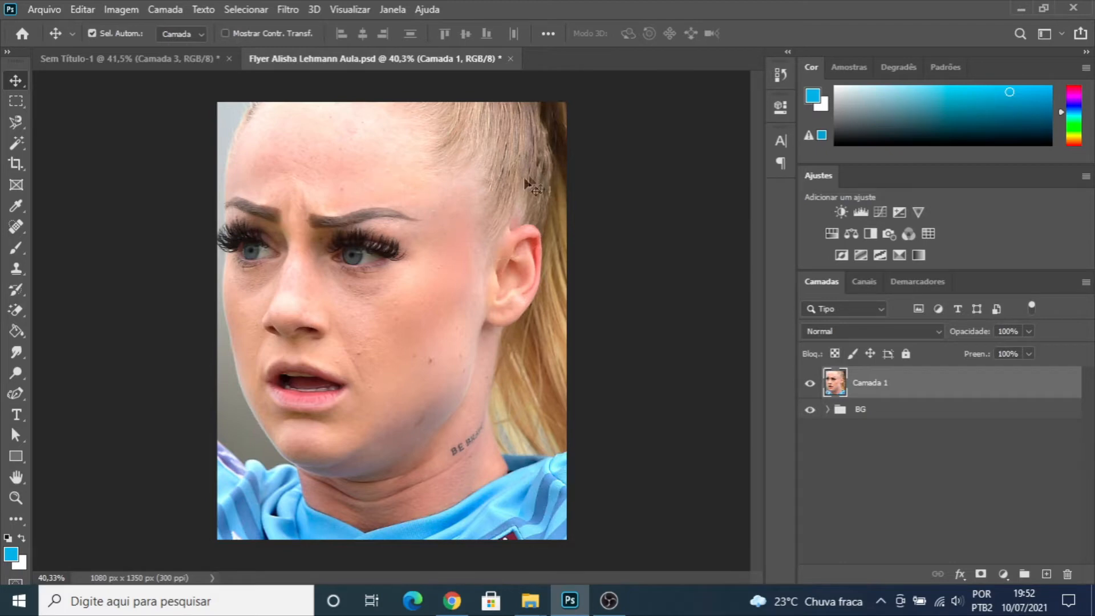
- Convert the Camada 1 photo to a smart object, scale it to about 23% and shift it to span the canvas width
right_click(868, 385)
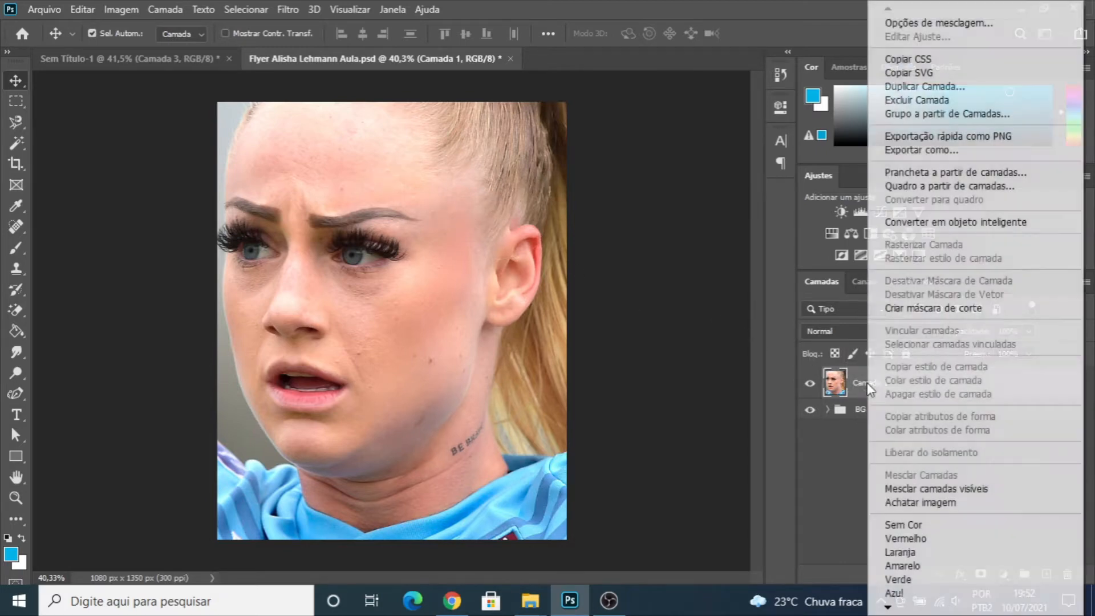
click(920, 223)
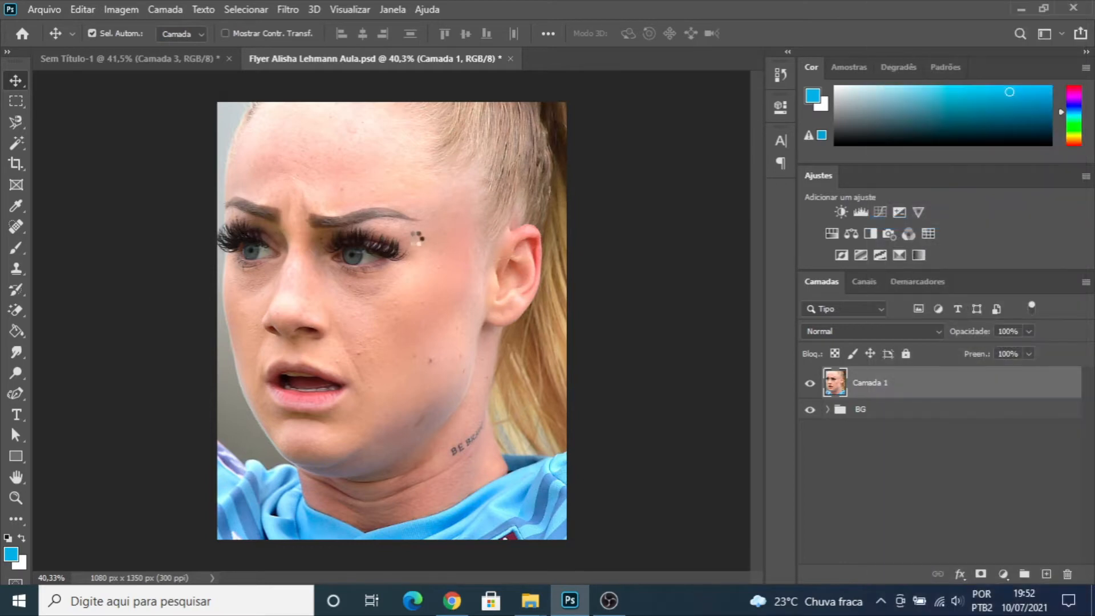
key(ctrl+t)
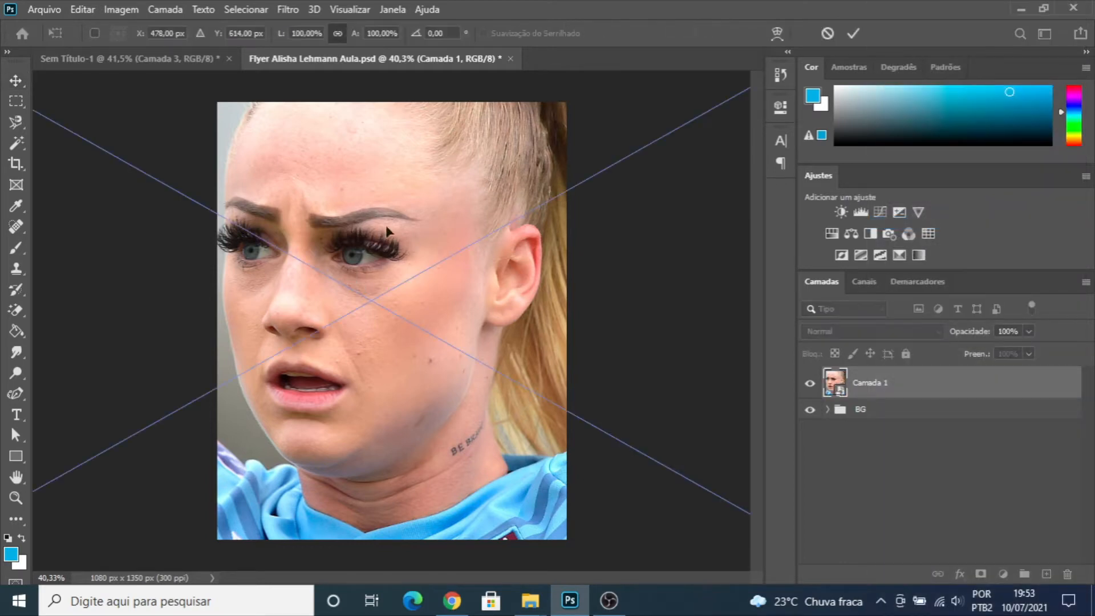
scroll(423, 227, down, 5)
drag(384, 167, 387, 278)
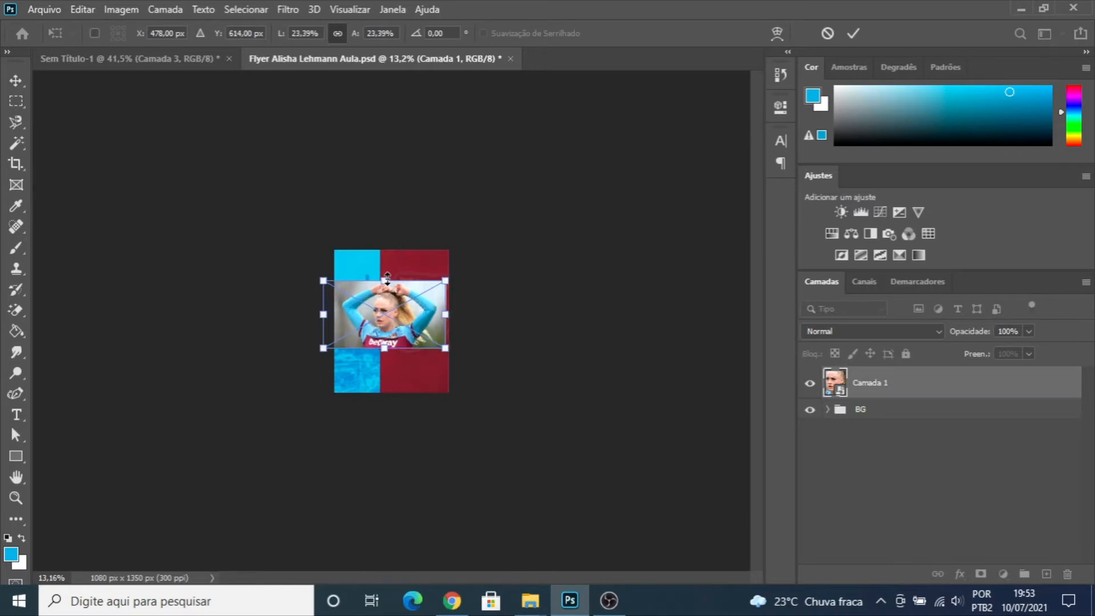
key(Return)
key(ctrl+0)
scroll(403, 294, up, 2)
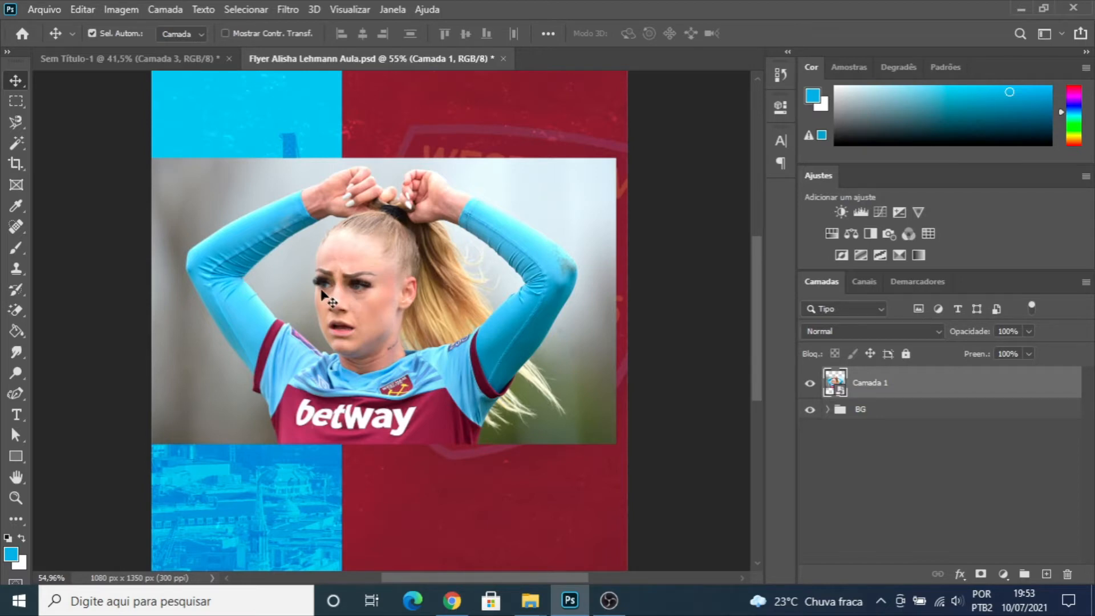
drag(269, 274, 357, 258)
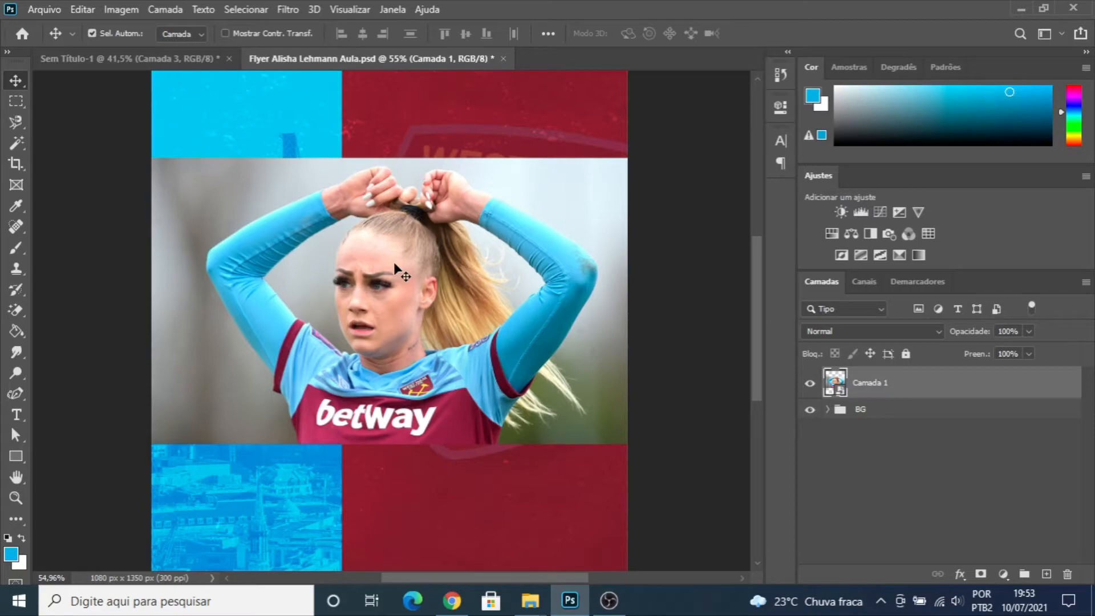
scroll(450, 321, up, 3)
scroll(454, 327, up, 2)
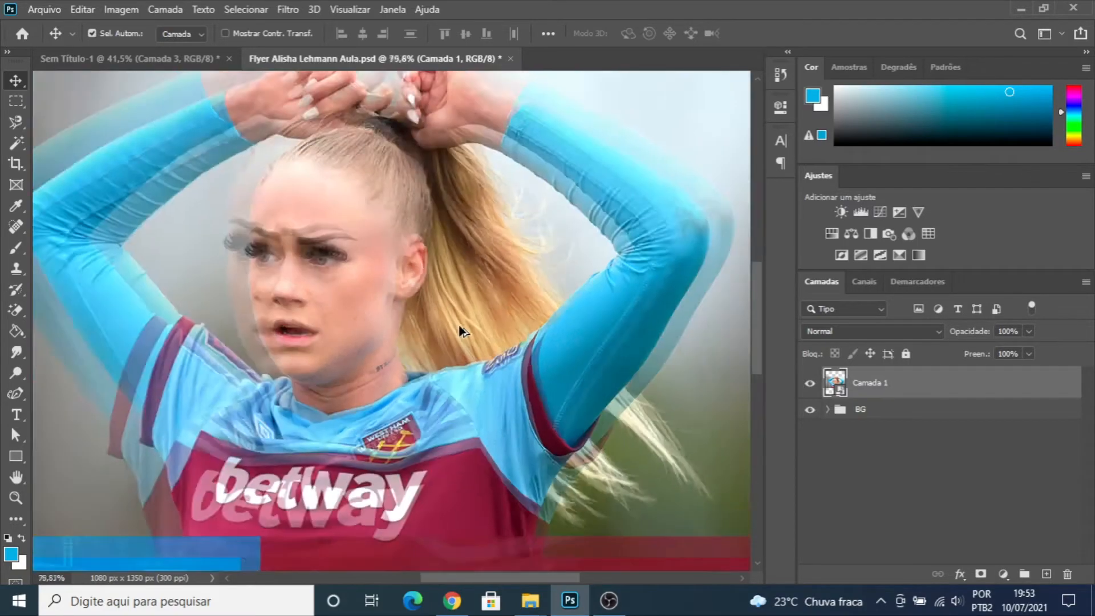
scroll(457, 329, down, 3)
scroll(234, 342, up, 2)
scroll(243, 353, down, 2)
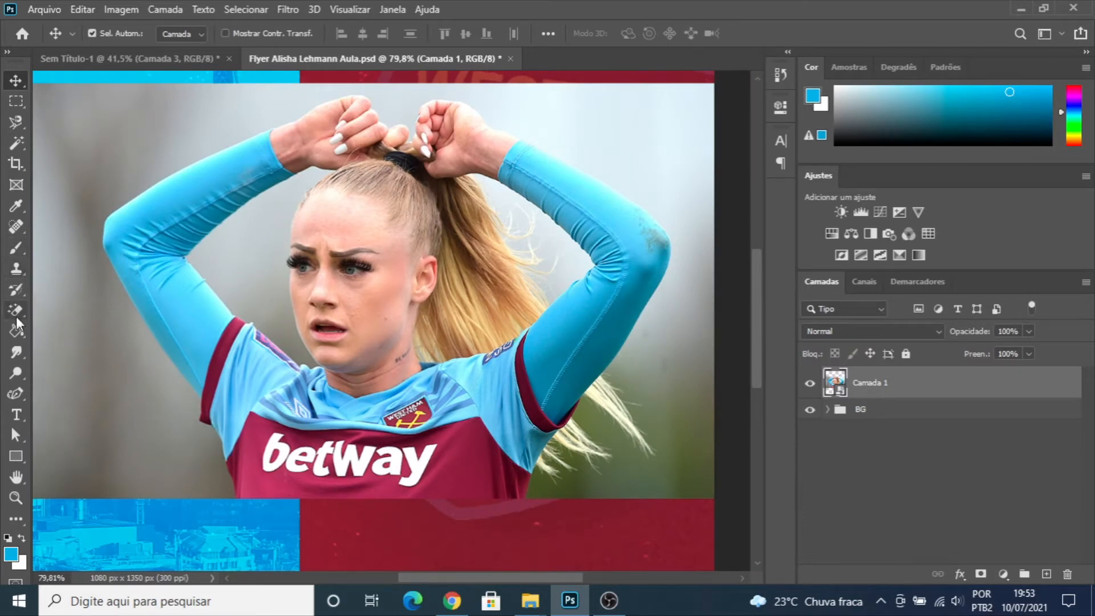
click(15, 395)
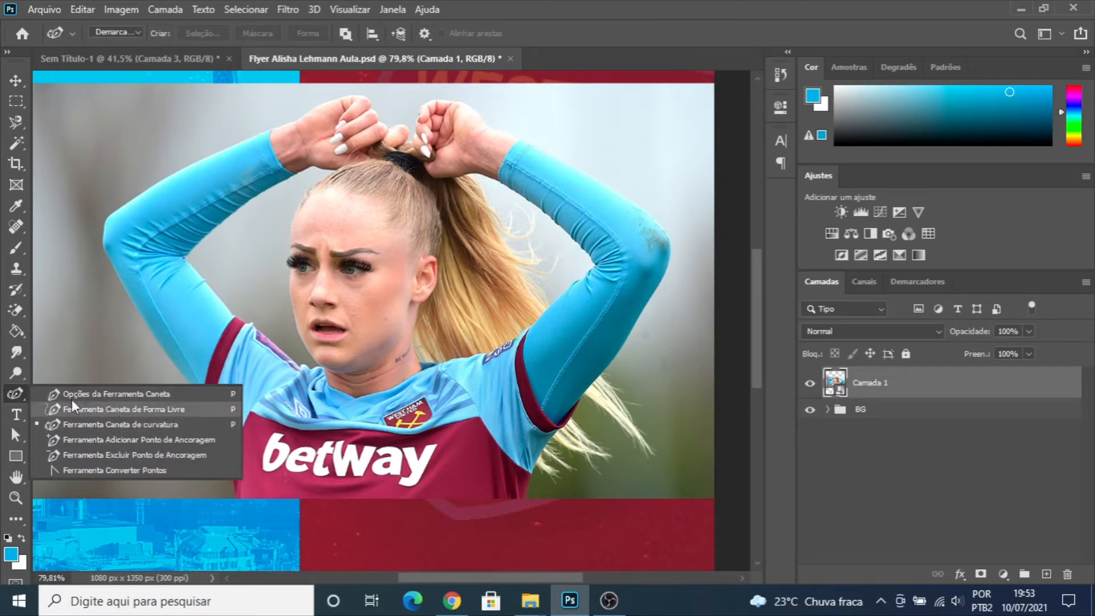
click(96, 426)
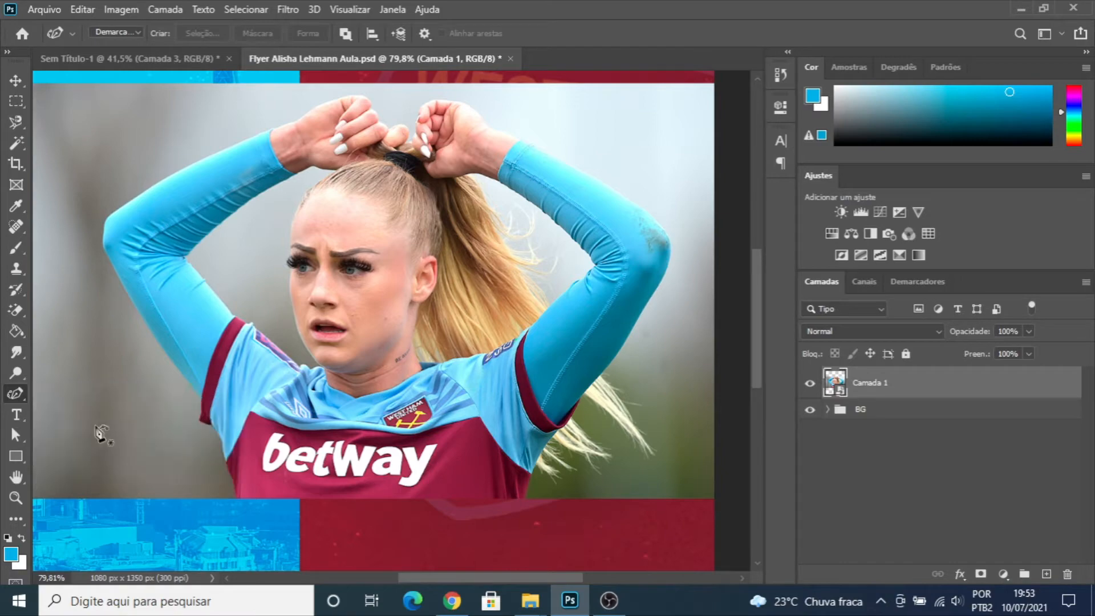
alt+scroll(248, 499, up, 3)
scroll(249, 502, up, 8)
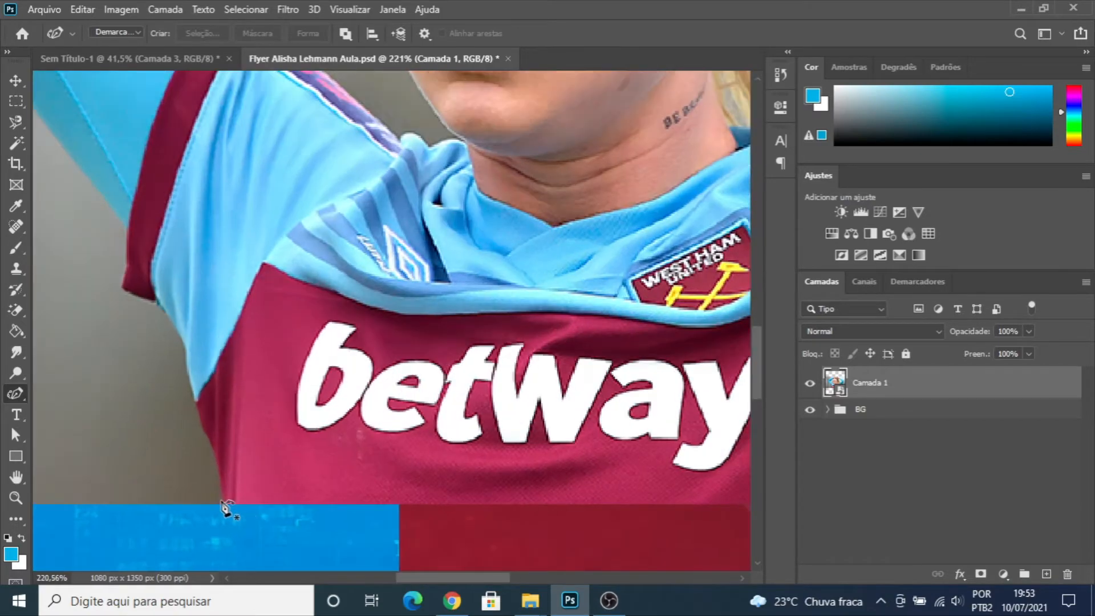
click(222, 507)
click(223, 480)
click(216, 432)
click(199, 383)
click(185, 359)
click(175, 324)
click(170, 307)
click(164, 296)
click(158, 269)
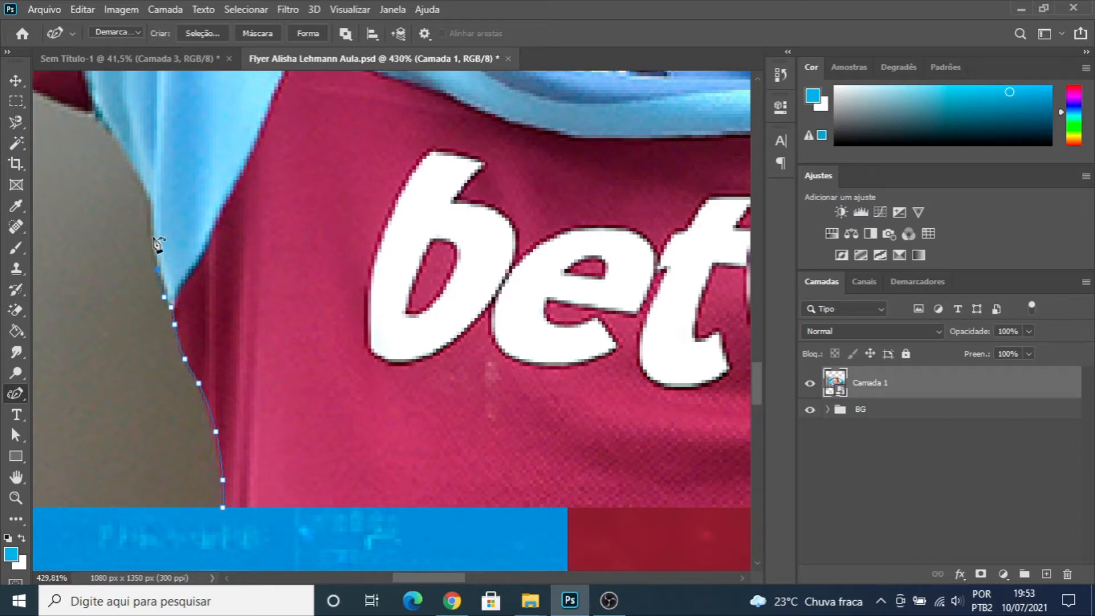
key(BackSpace)
key(BackSpace)
key(BackSpace)
key(BackSpace)
key(BackSpace)
key(BackSpace)
key(BackSpace)
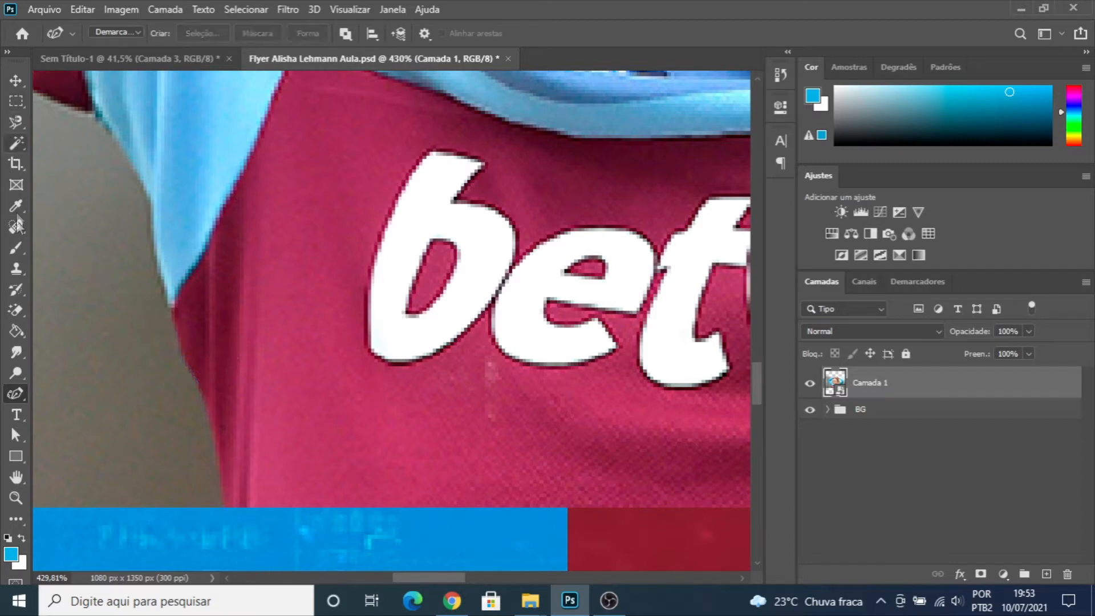
- Start a Pen tool path at the photo's lower edge and trace the side of the shirt up into its light blue part
right_click(16, 395)
click(104, 393)
click(226, 507)
drag(195, 376, 182, 357)
drag(167, 297, 169, 283)
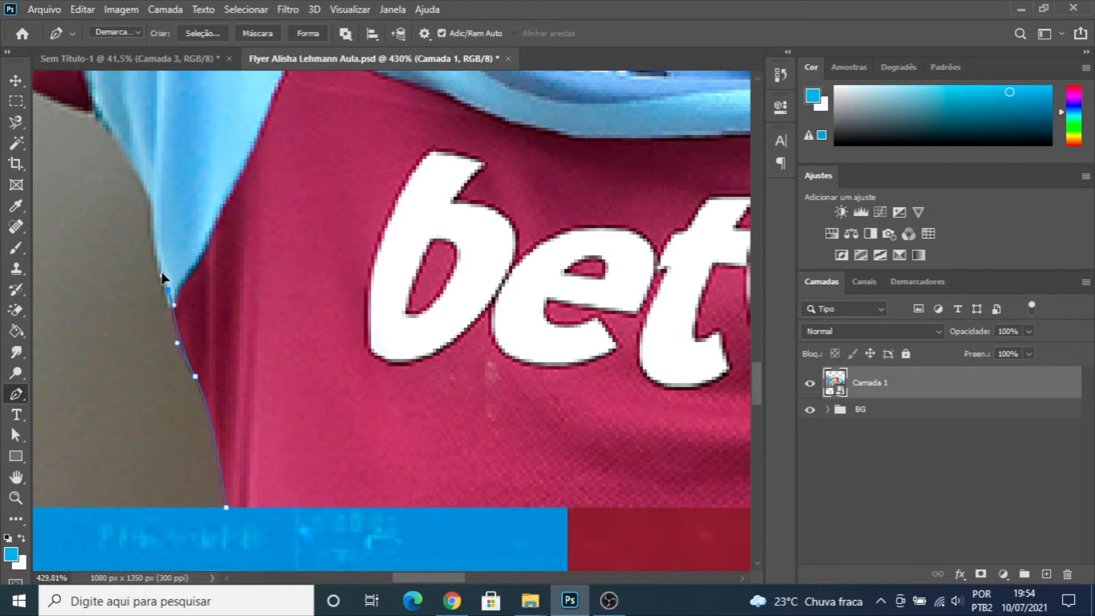
click(155, 200)
drag(154, 192, 412, 411)
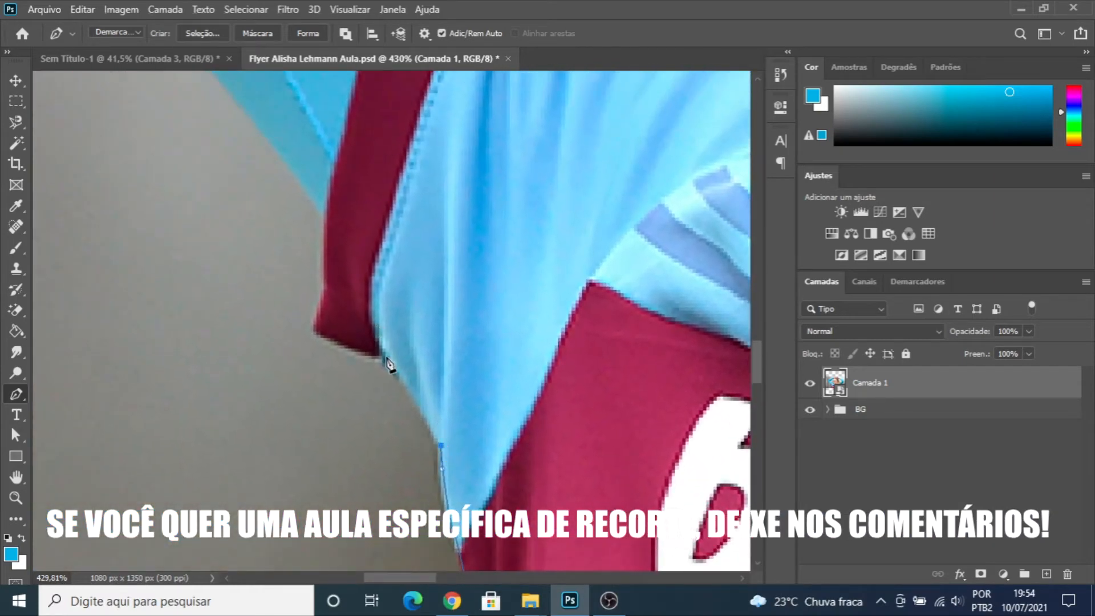
drag(386, 360, 305, 309)
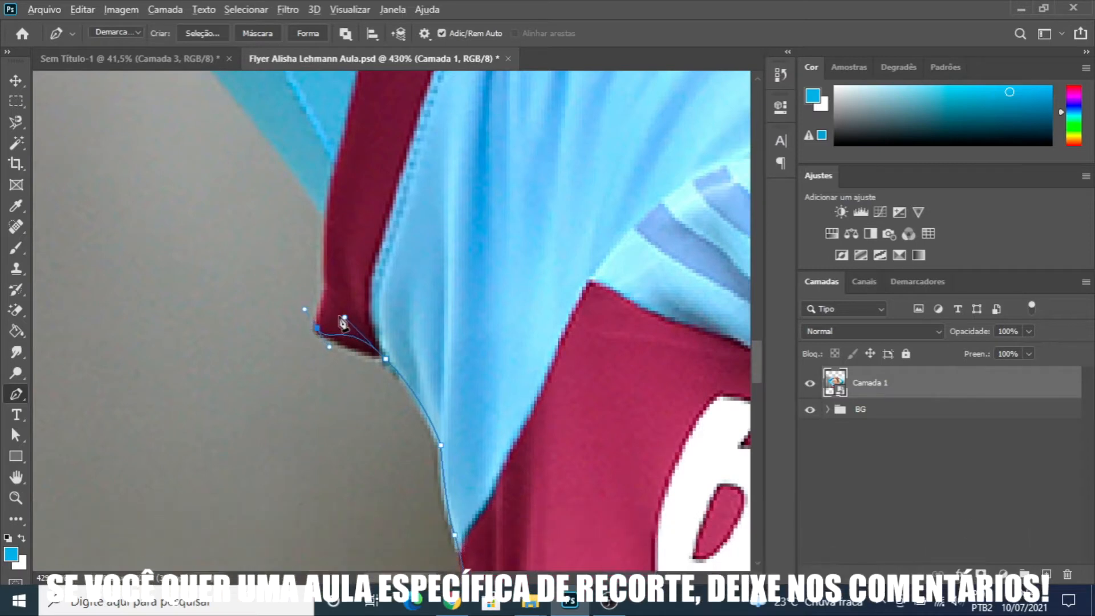
drag(346, 348, 351, 347)
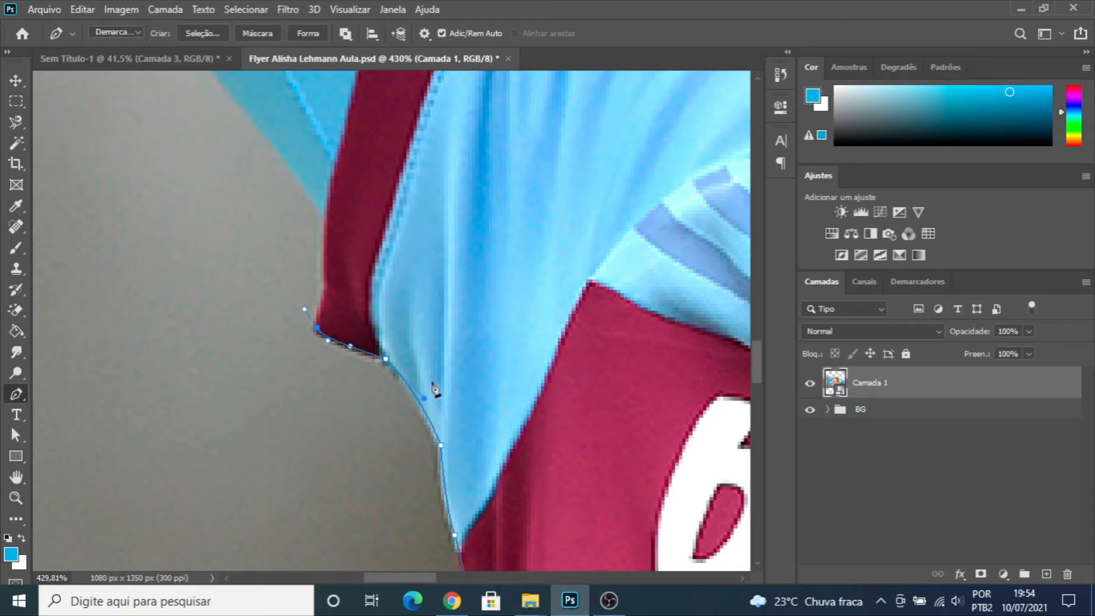
scroll(394, 365, up, 3)
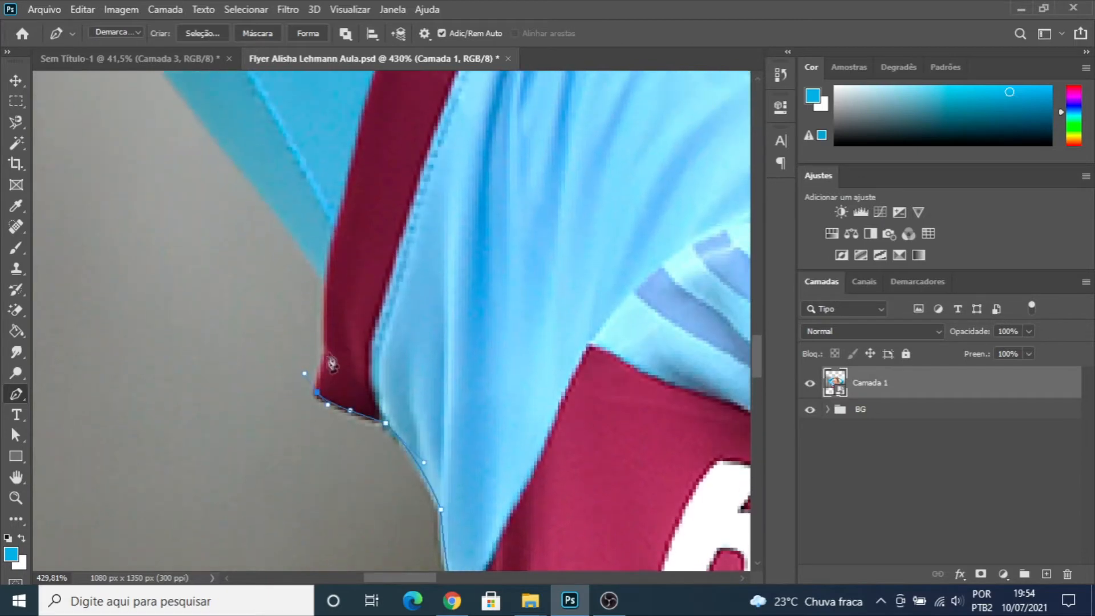
drag(324, 370, 328, 360)
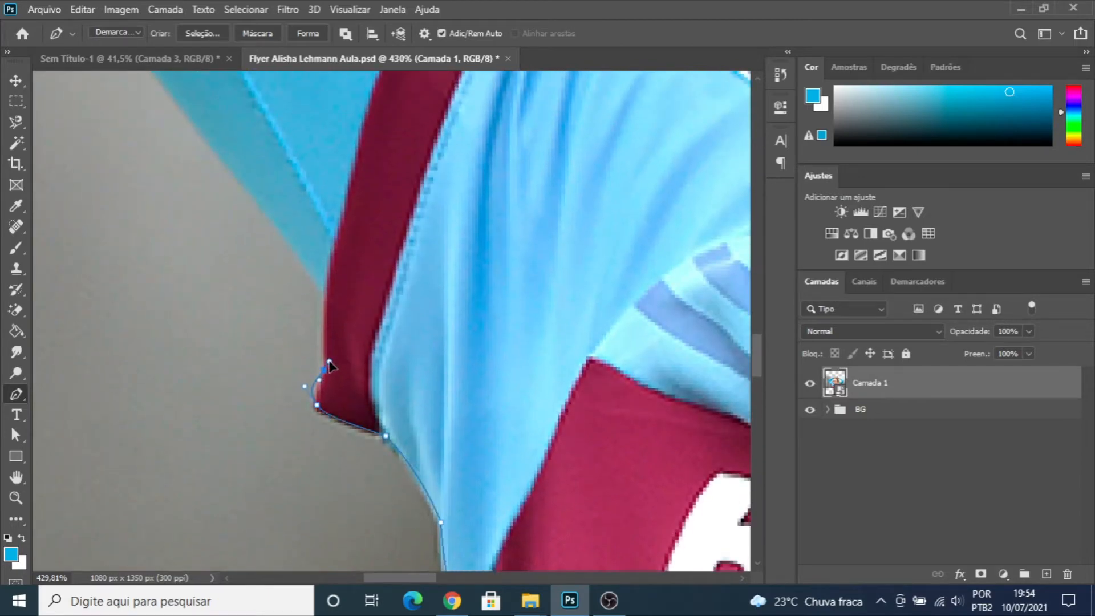
alt+scroll(322, 370, up, 5)
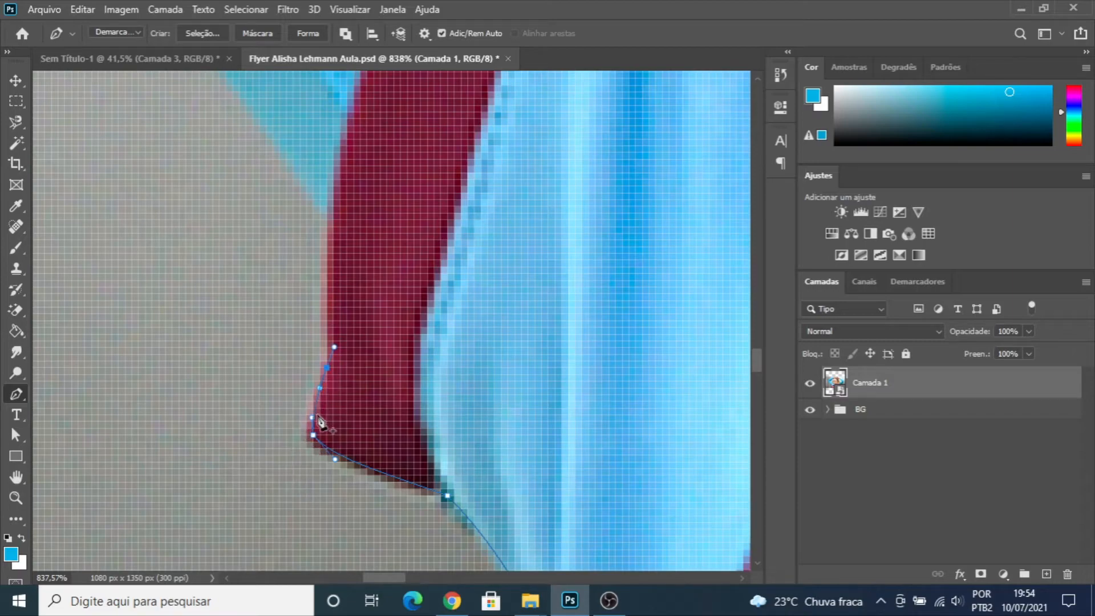
scroll(350, 335, down, 2)
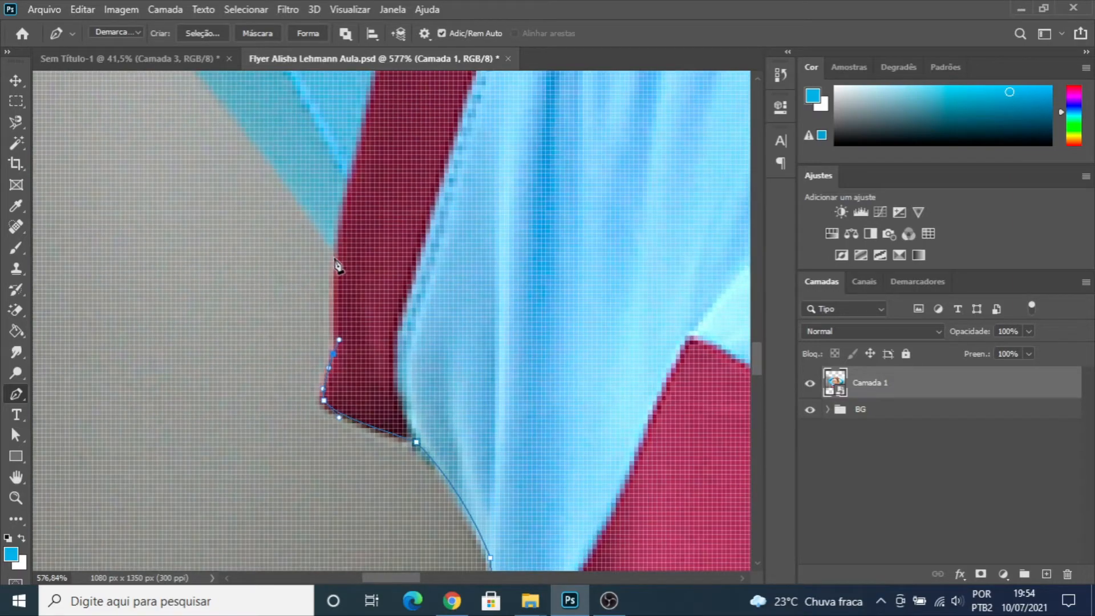
drag(333, 252, 337, 218)
scroll(331, 251, up, 3)
scroll(329, 251, down, 5)
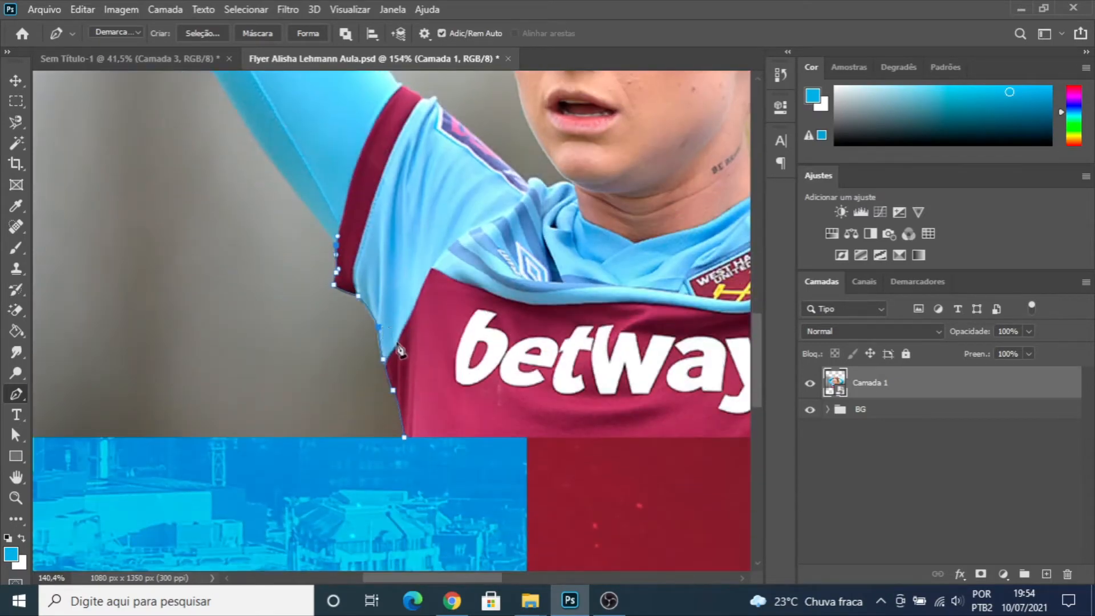
scroll(393, 334, down, 3)
scroll(472, 335, up, 3)
scroll(473, 335, up, 1)
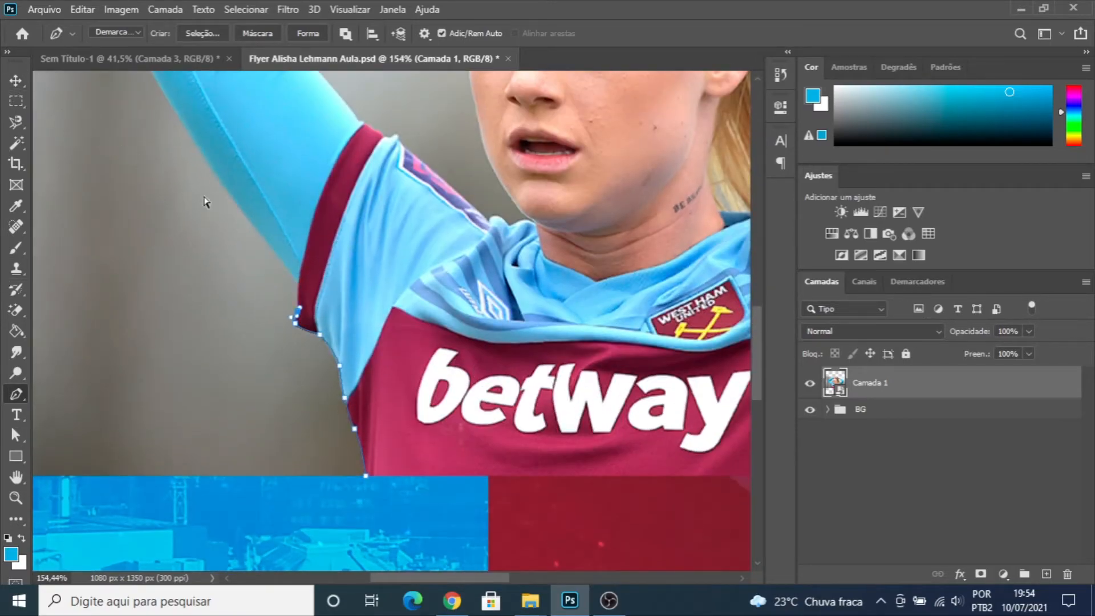
key(ctrl+z)
key(ctrl+z)
key(ctrl+z)
- Start a new Pen tool path under the player's sleeve beside the ponytail and outline the longest loose hair strand with a margin
scroll(379, 335, down, 12)
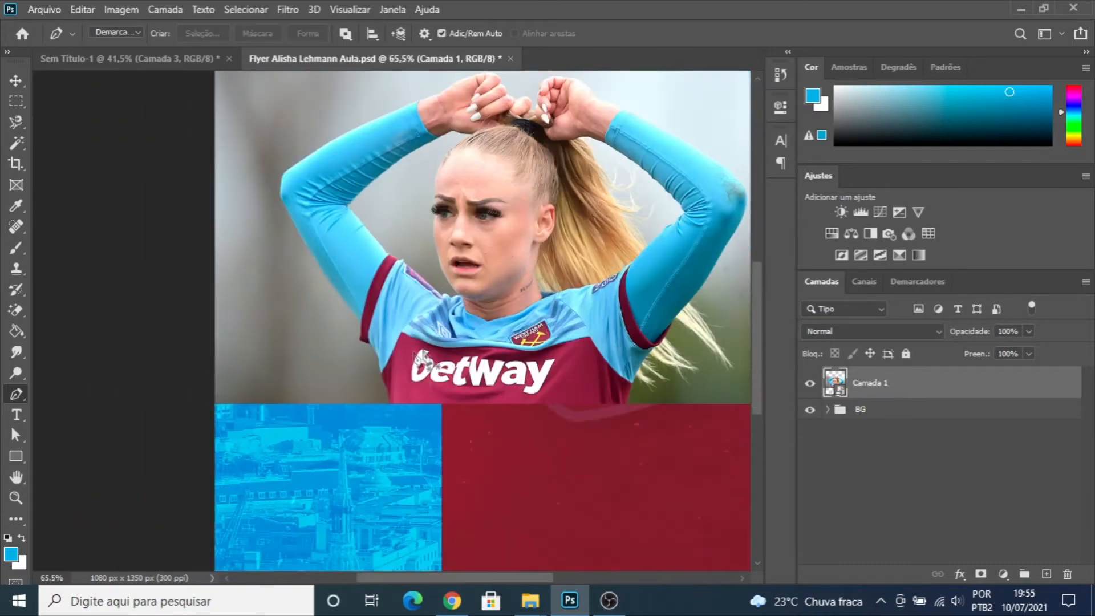
scroll(676, 302, up, 6)
scroll(677, 299, up, 4)
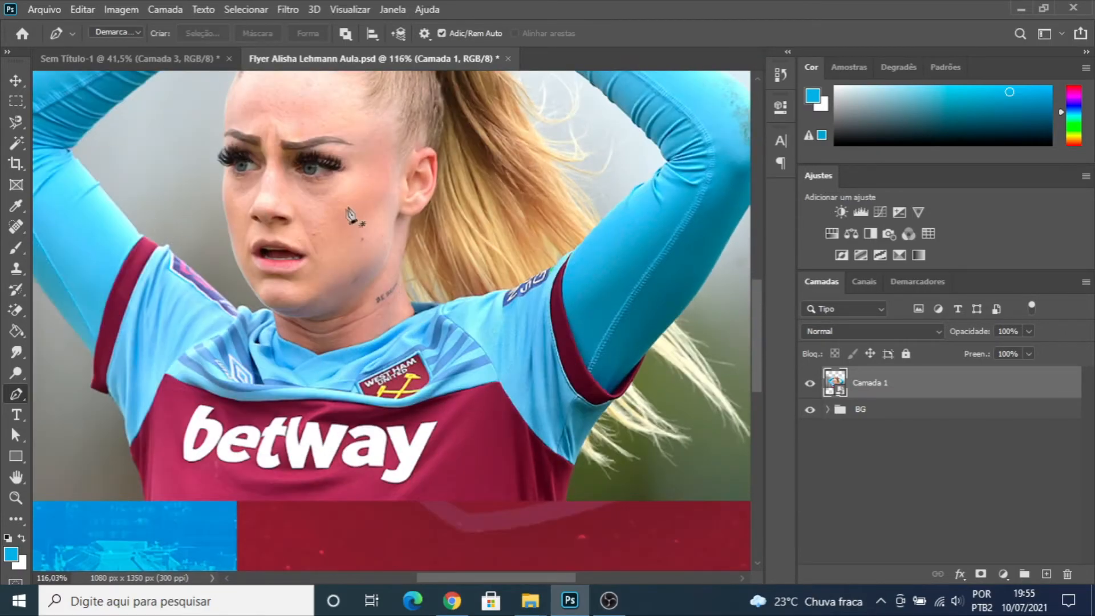
scroll(350, 214, down, 7)
scroll(569, 297, up, 9)
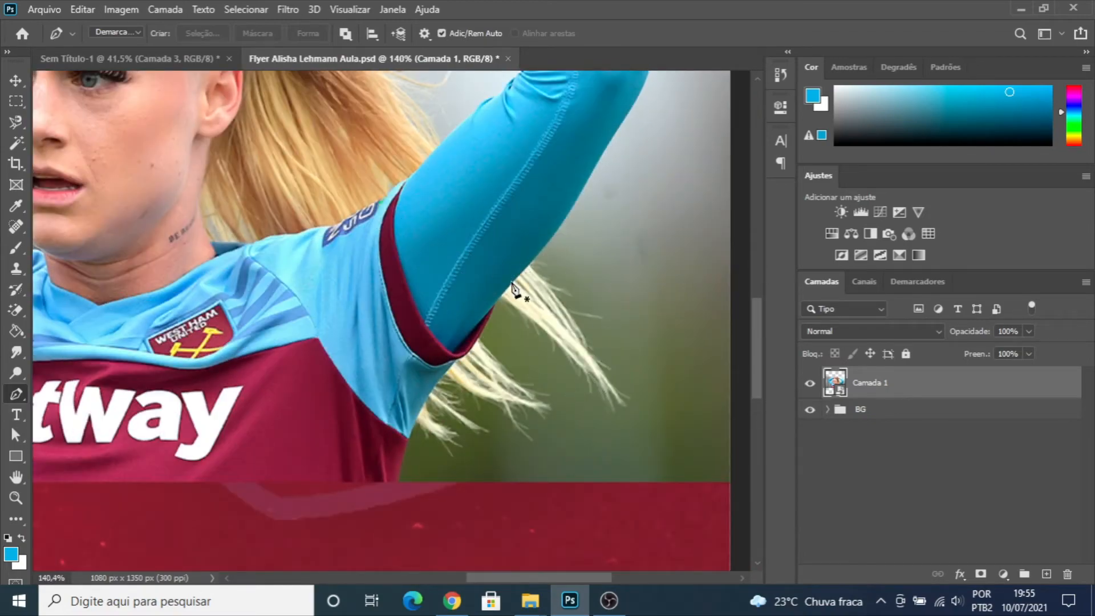
scroll(557, 299, up, 3)
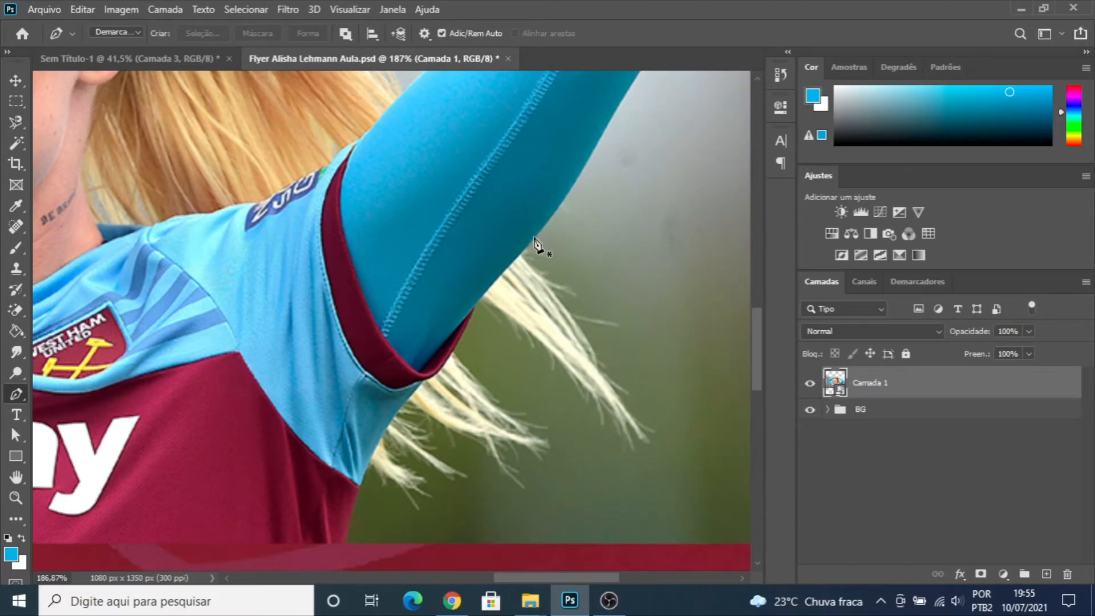
click(539, 231)
click(581, 264)
click(627, 318)
click(659, 388)
click(675, 434)
click(672, 457)
click(642, 463)
click(487, 327)
click(472, 333)
click(473, 342)
- Continue the path loosely around the remaining hair tips below the sleeve, then along the shirt's side to the photo's lower edge
click(533, 408)
click(548, 419)
click(556, 442)
click(558, 464)
click(536, 489)
click(508, 502)
click(484, 480)
click(466, 462)
click(446, 441)
click(439, 444)
click(468, 472)
click(474, 491)
click(435, 481)
click(433, 486)
click(437, 506)
click(427, 506)
click(419, 516)
click(404, 508)
click(381, 490)
click(373, 475)
click(367, 471)
click(360, 479)
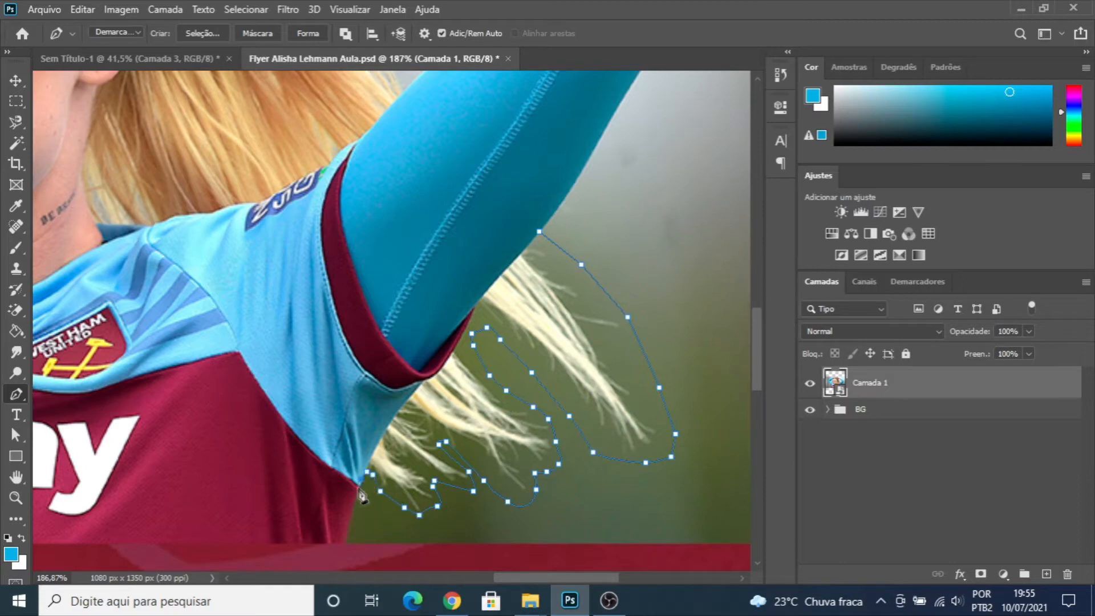
click(354, 498)
click(350, 518)
click(346, 545)
- Run the path beneath the photo's lower edge and up the opposite side of the shirt into its light blue part
scroll(349, 548, down, 5)
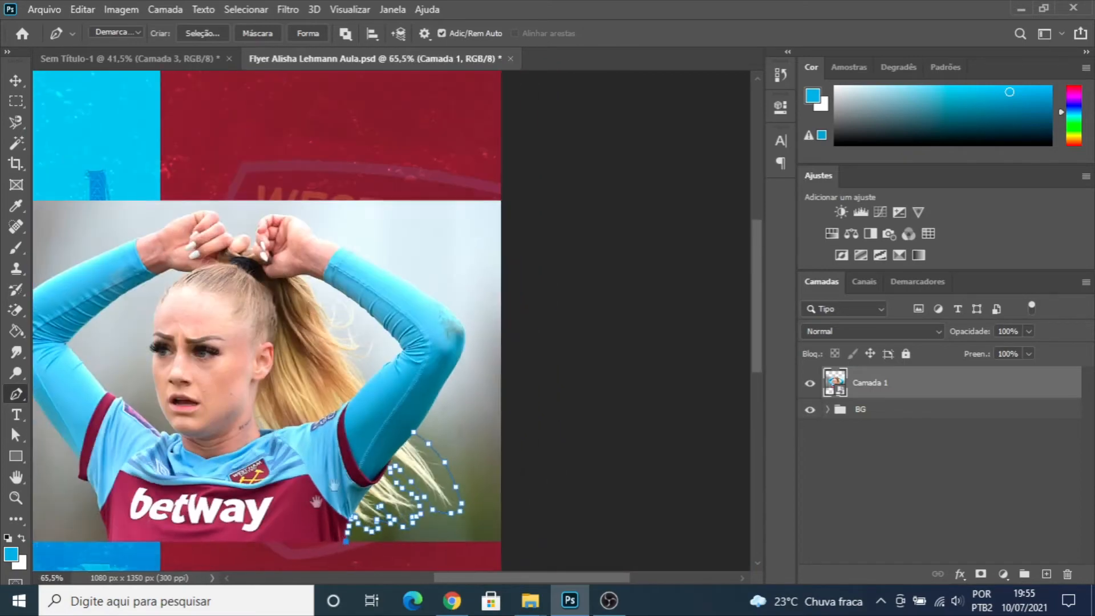
drag(313, 503, 468, 370)
drag(401, 428, 391, 428)
drag(279, 427, 275, 427)
scroll(268, 403, up, 10)
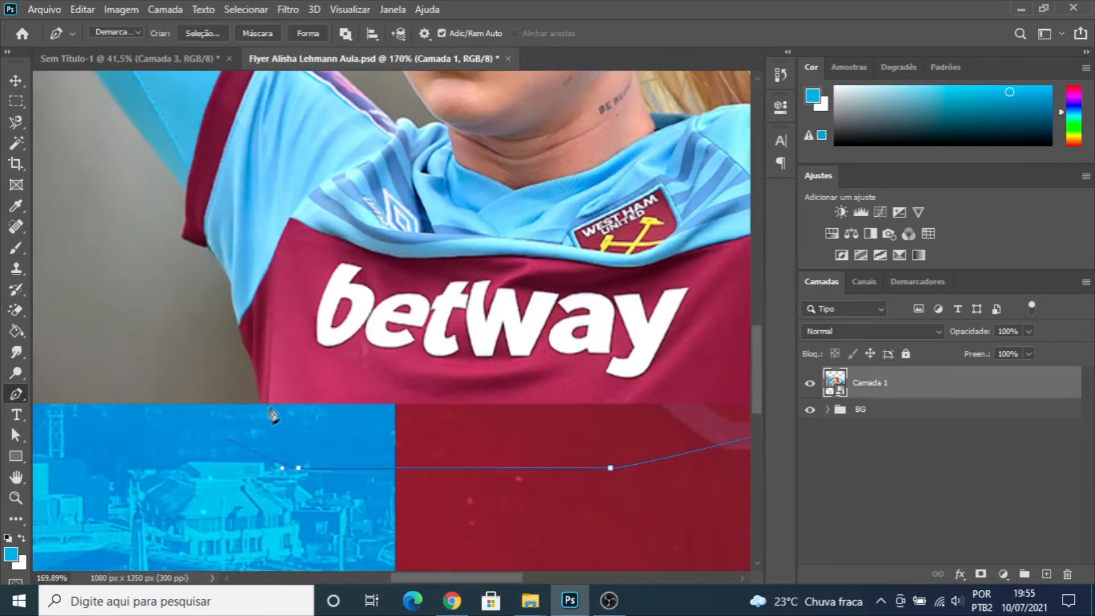
click(259, 404)
click(259, 382)
click(254, 363)
click(244, 346)
drag(240, 326, 237, 320)
click(233, 296)
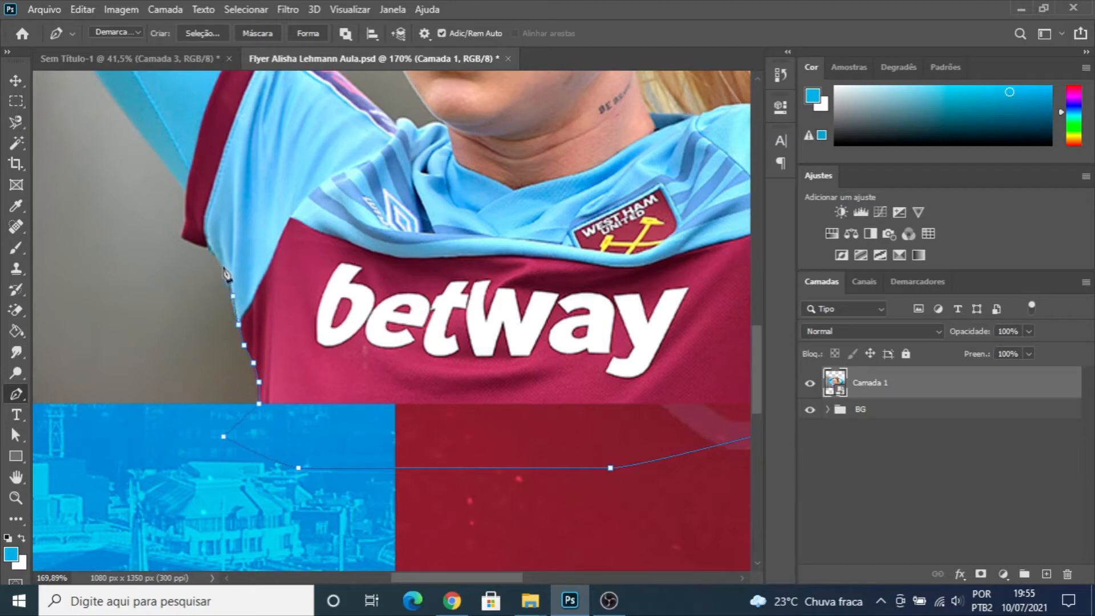
- Trace the path around the lower corner of the maroon sleeve cuff up to the light blue undersleeve
click(215, 250)
click(198, 241)
click(184, 237)
click(184, 225)
click(187, 215)
click(187, 198)
click(185, 191)
- Extend the path along the outer edge of the upper arm to the elbow
drag(112, 96, 482, 374)
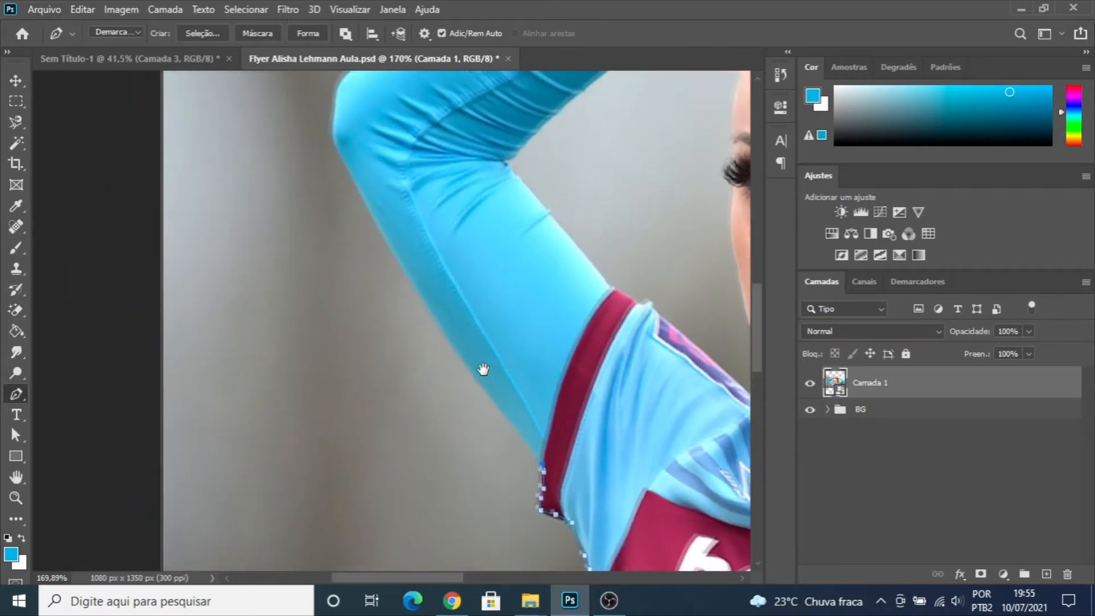
scroll(482, 382, down, 1)
click(472, 372)
click(409, 274)
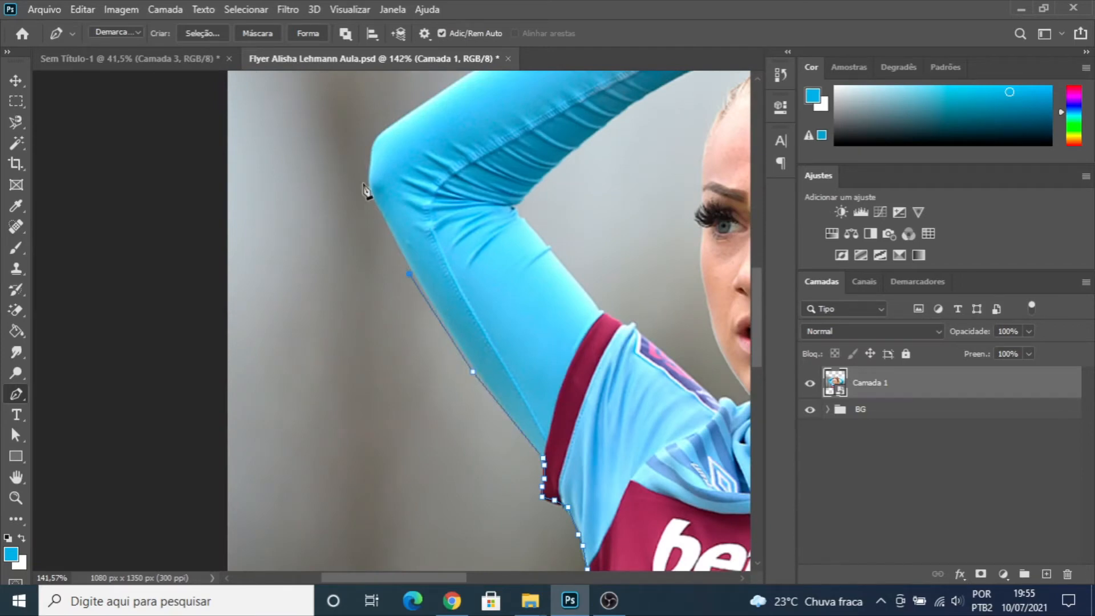
click(362, 182)
- Continue the path loosely along the forearm and over the raised hand, dipping into the gap between the two hands
scroll(391, 132, down, 3)
scroll(395, 114, up, 4)
scroll(392, 123, down, 5)
drag(528, 199, 356, 337)
click(192, 314)
click(225, 294)
click(294, 272)
key(ctrl+z)
click(316, 250)
click(385, 222)
click(421, 202)
click(444, 212)
drag(450, 223, 486, 199)
click(460, 227)
- Trace the path over the other hand and around the forearm, elbow and upper arm, closing it at the starting point by the hair
drag(530, 189, 573, 247)
click(617, 263)
click(652, 279)
click(692, 306)
click(720, 331)
click(717, 369)
click(700, 416)
drag(683, 443, 675, 449)
click(655, 459)
drag(678, 401, 612, 316)
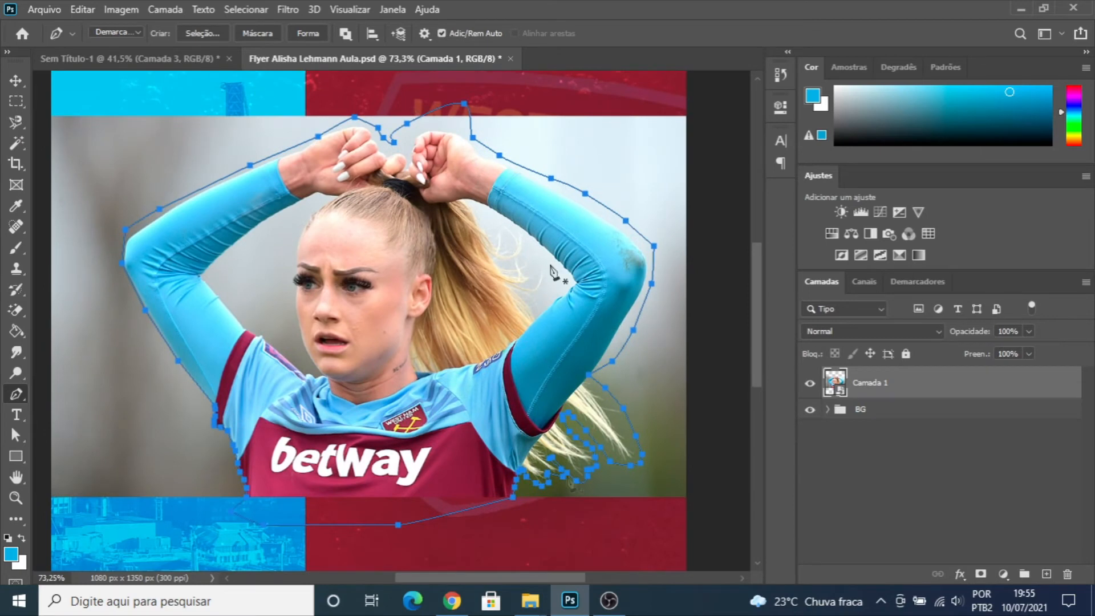
- Convert the path into a new anti-aliased selection with a 0.5 px feather and add it to Camada 1 as a layer mask
click(201, 33)
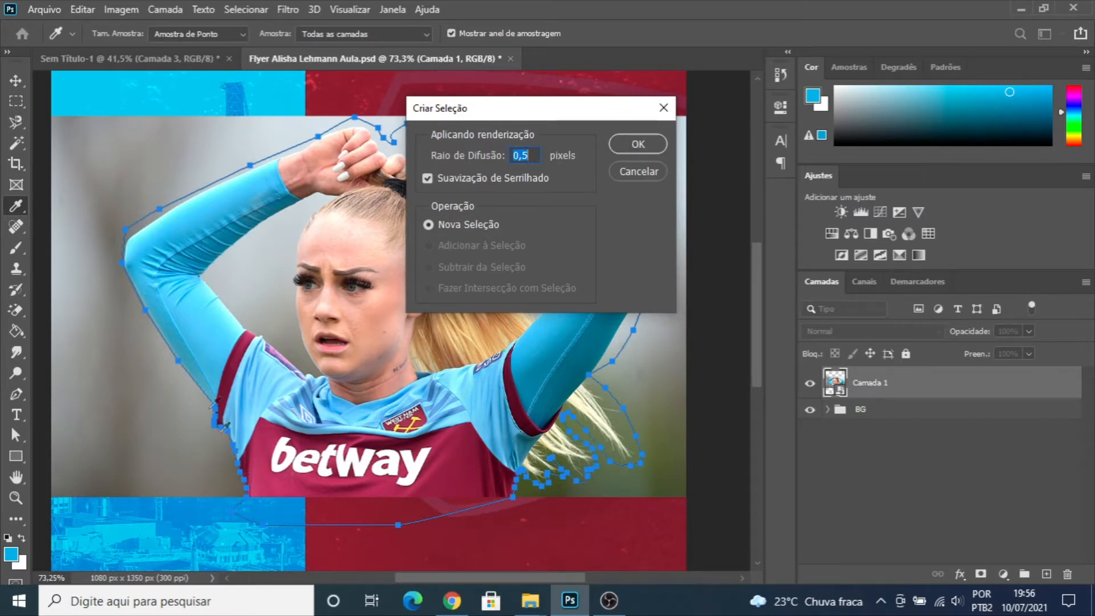
click(639, 143)
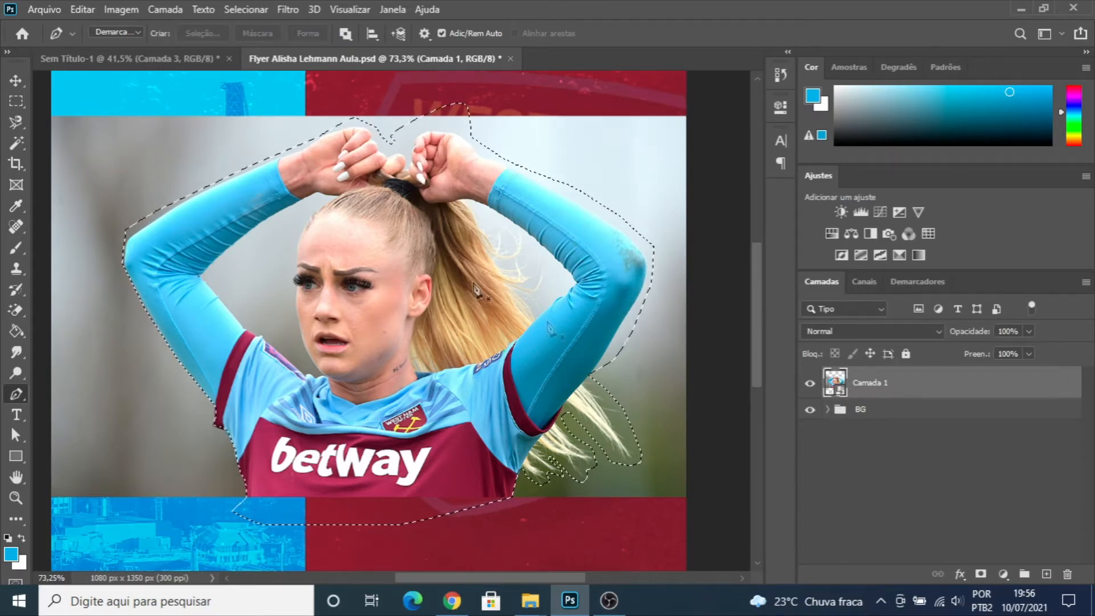
click(981, 574)
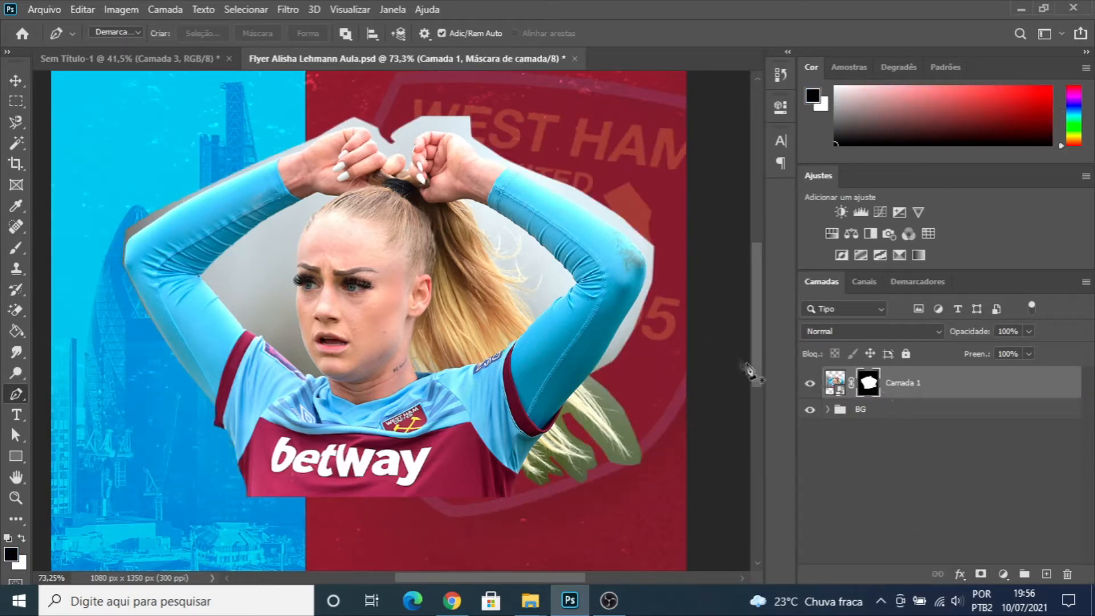
- Open the Camada 1 mask for edge refinement and brush out the green background between the loose hair strands with a 40 px refine brush
double_click(869, 384)
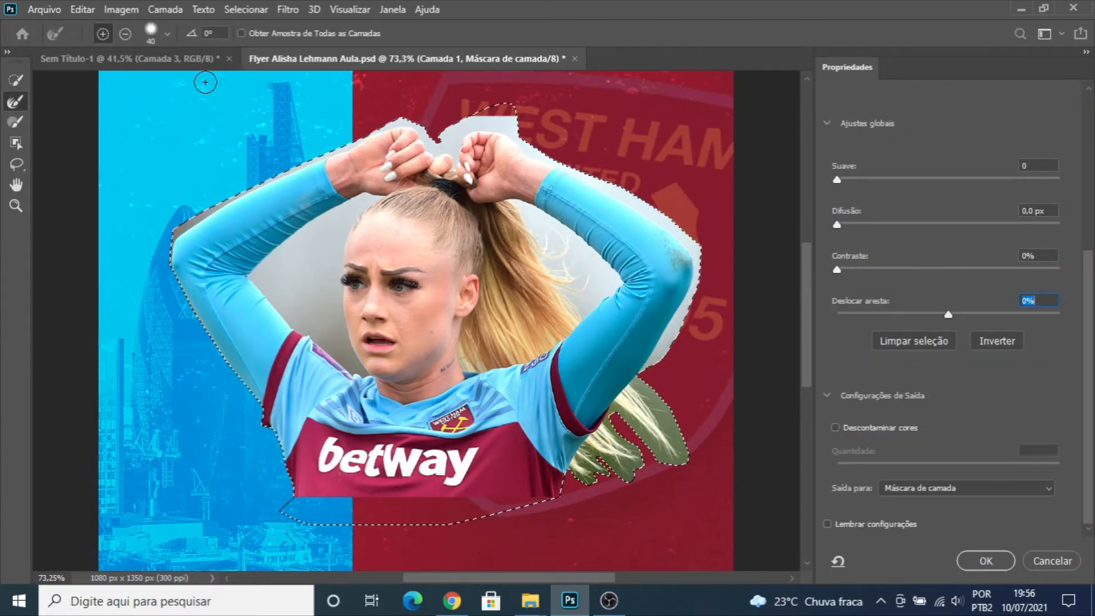
key(alt)
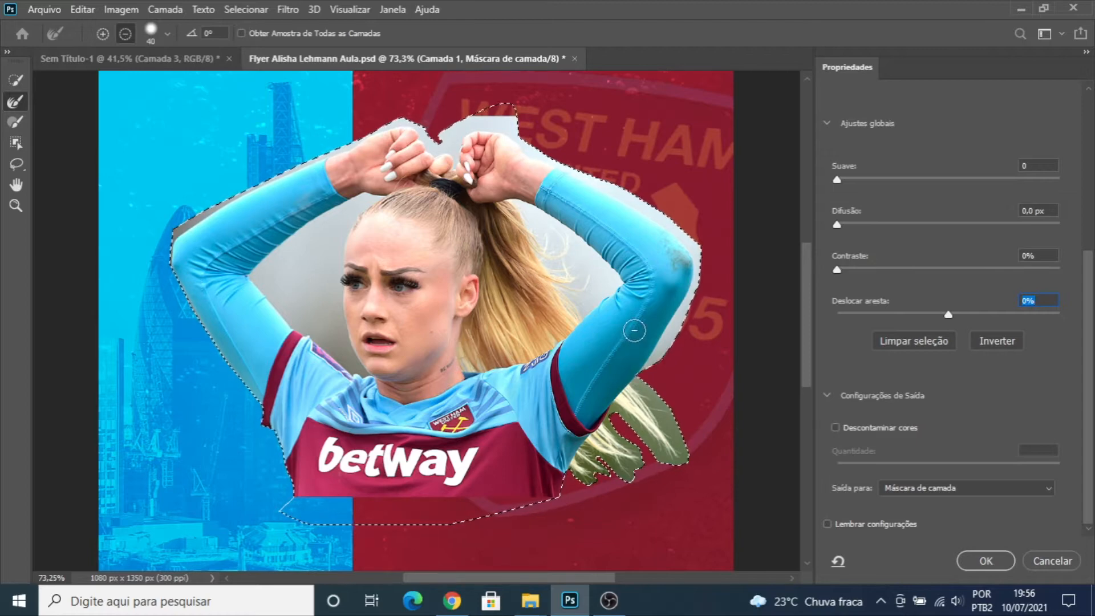
key(alt)
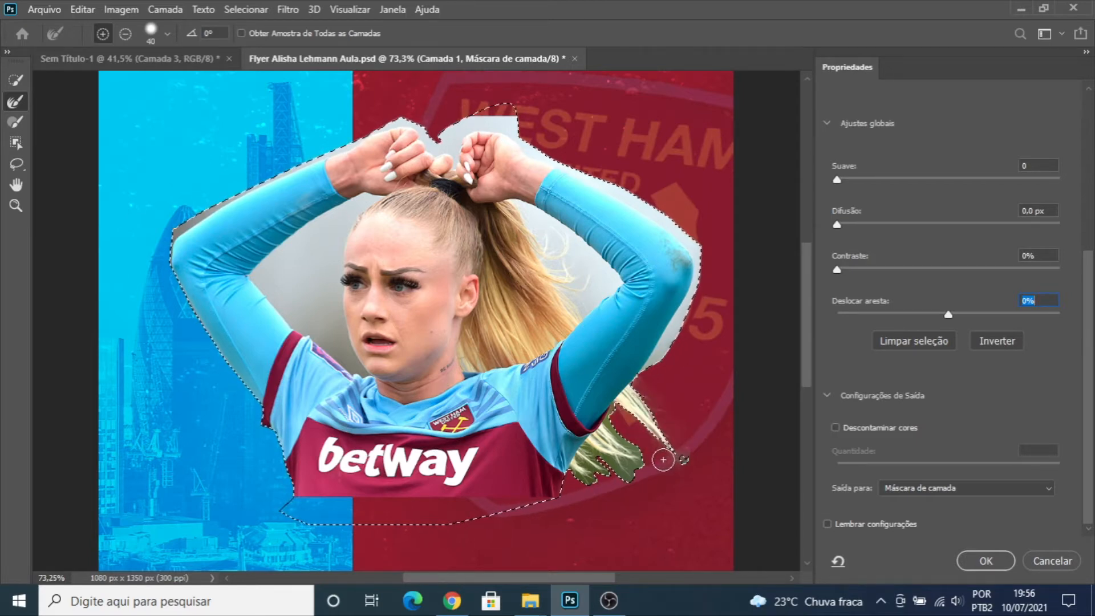
key(alt)
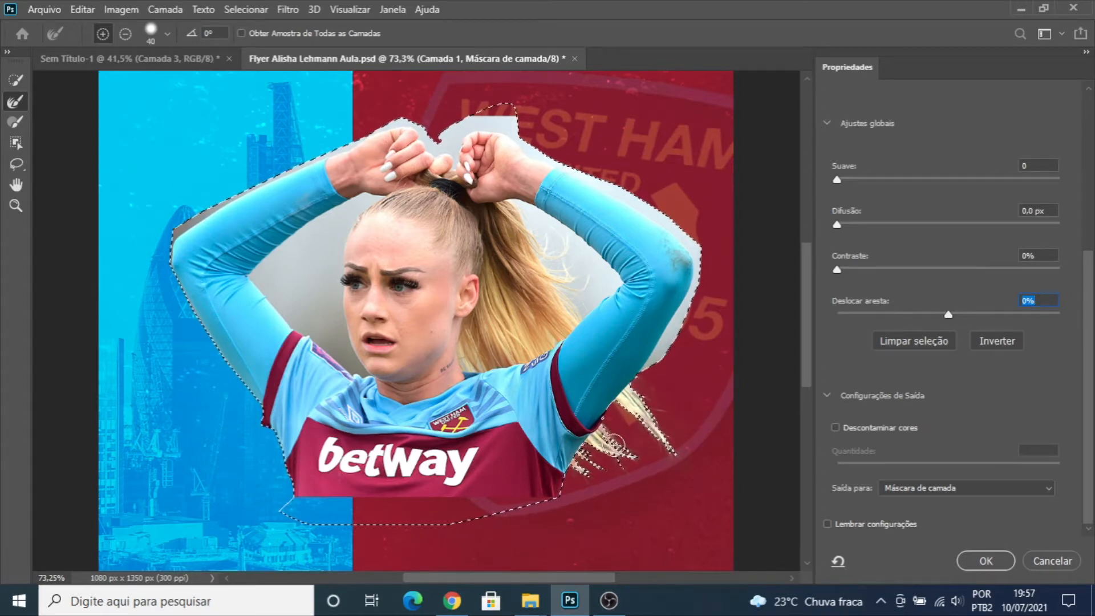
key(alt)
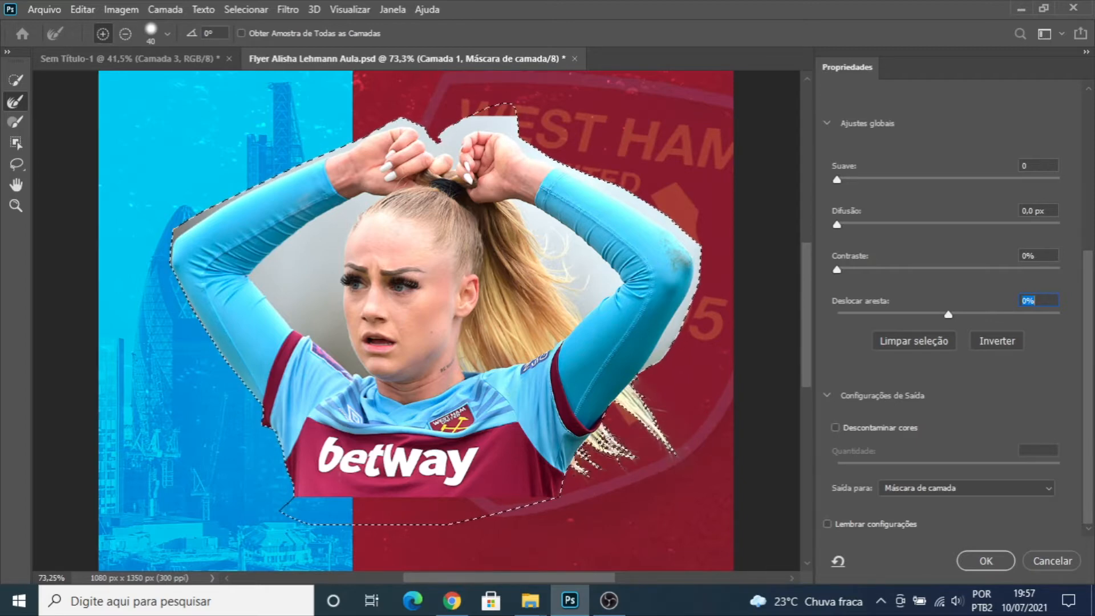
- Set the refine brush to 21 px, touch up the lower hair tips and apply the refinement to the layer mask
key(bracketright)
key(bracketright)
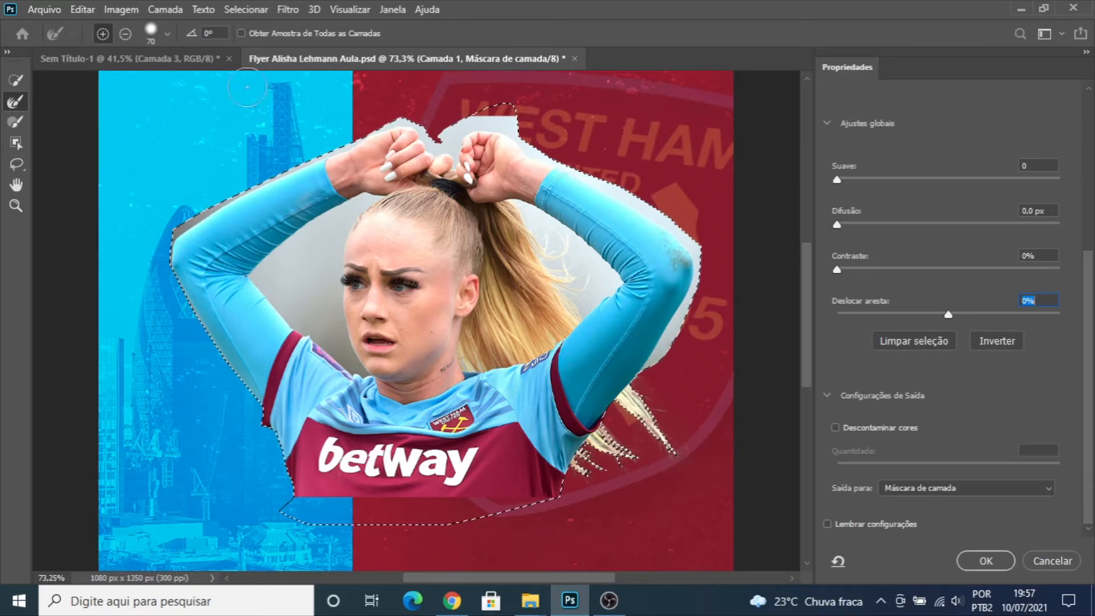
click(167, 34)
drag(165, 73, 92, 82)
click(168, 32)
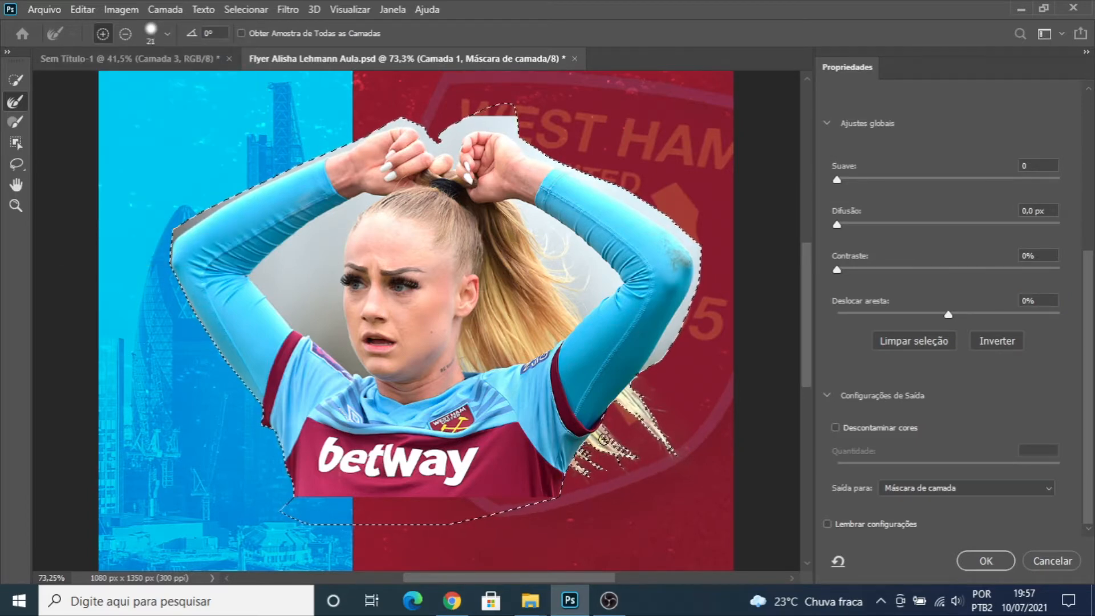
drag(604, 439, 630, 457)
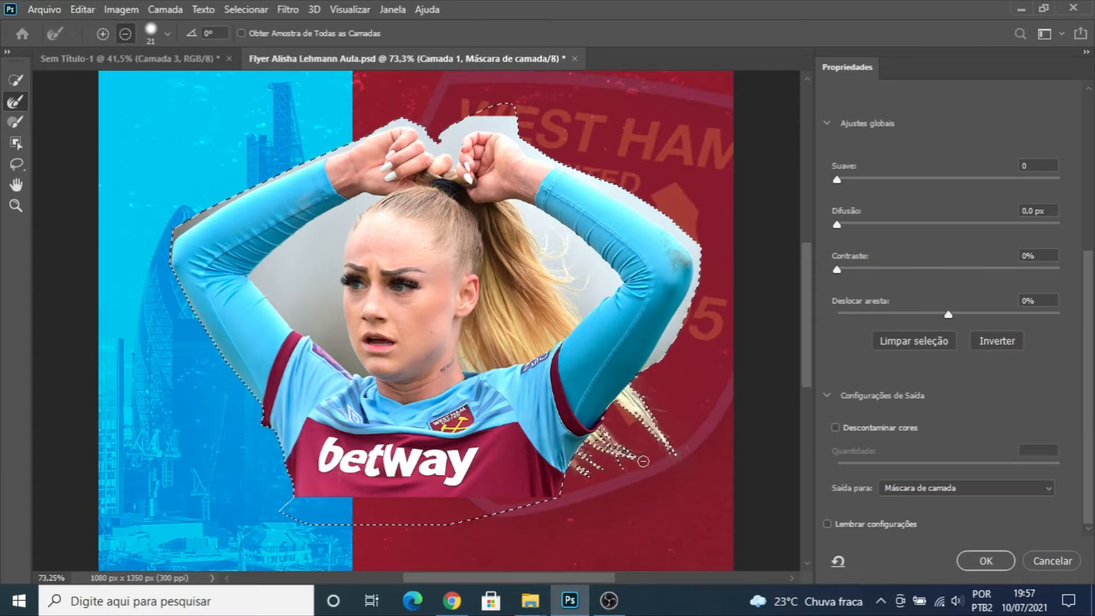
scroll(644, 461, down, 2)
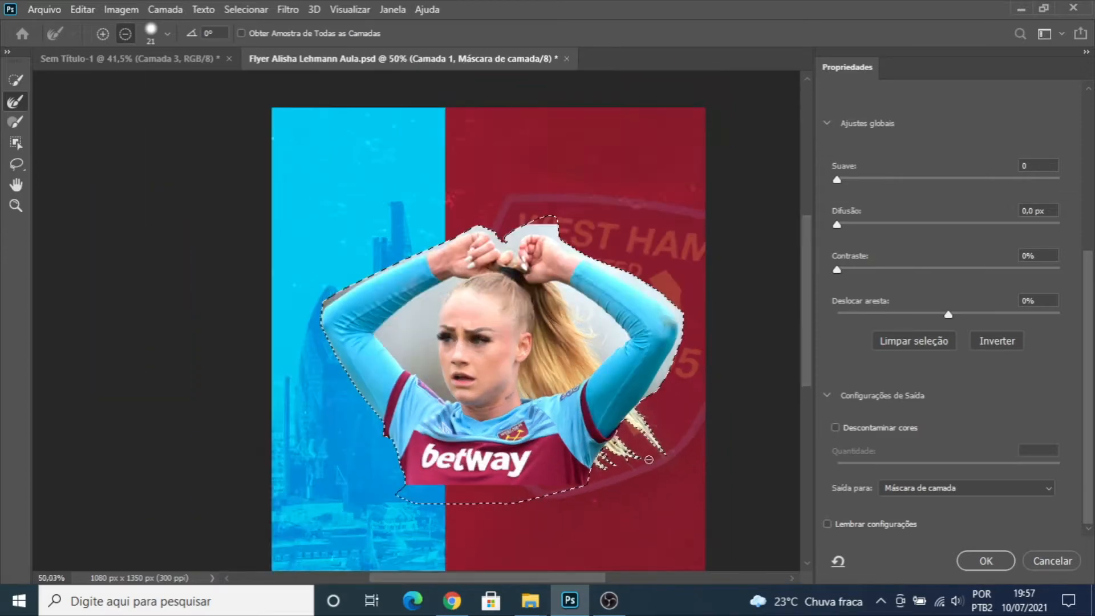
scroll(649, 459, down, 3)
scroll(574, 406, up, 4)
click(969, 562)
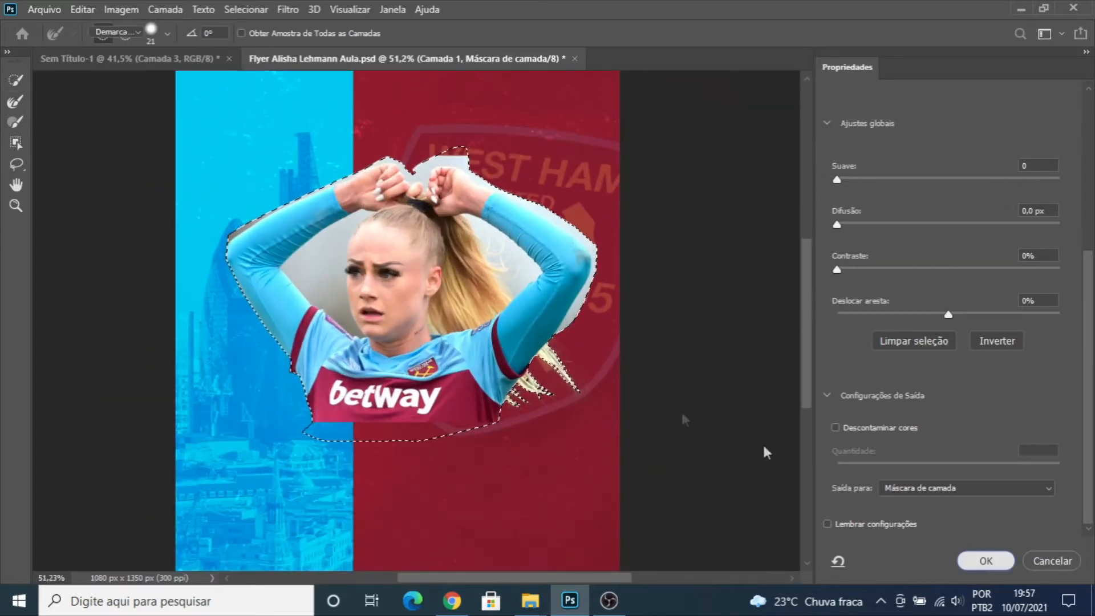
- Enlarge the masked Camada 1 player photo proportionally and position it so the player fills the upper part of the flyer
key(v)
scroll(514, 368, up, 5)
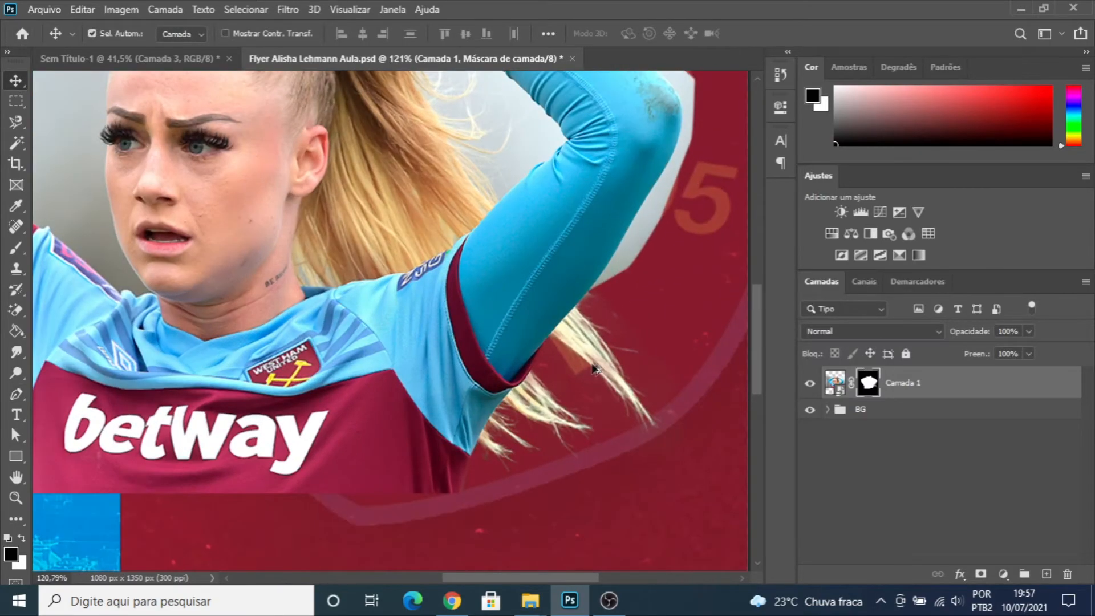
scroll(594, 370, down, 5)
key(ctrl+t)
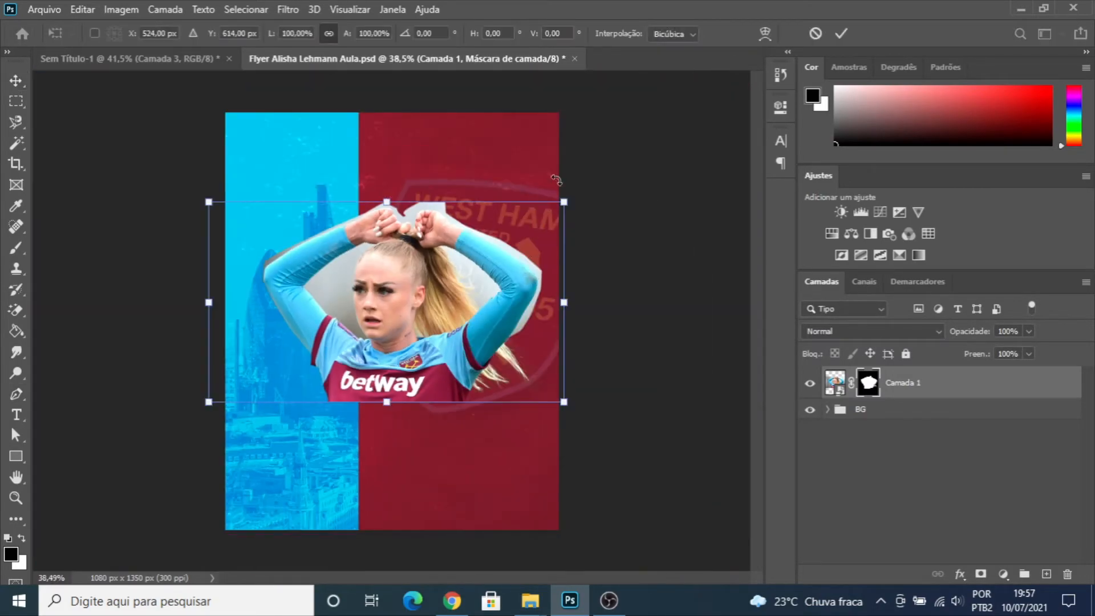
drag(565, 202, 672, 143)
mouse_move(456, 286)
mouse_down()
mouse_move(436, 220)
mouse_move(464, 273)
mouse_up()
drag(636, 100, 677, 74)
drag(442, 225, 465, 239)
key(Return)
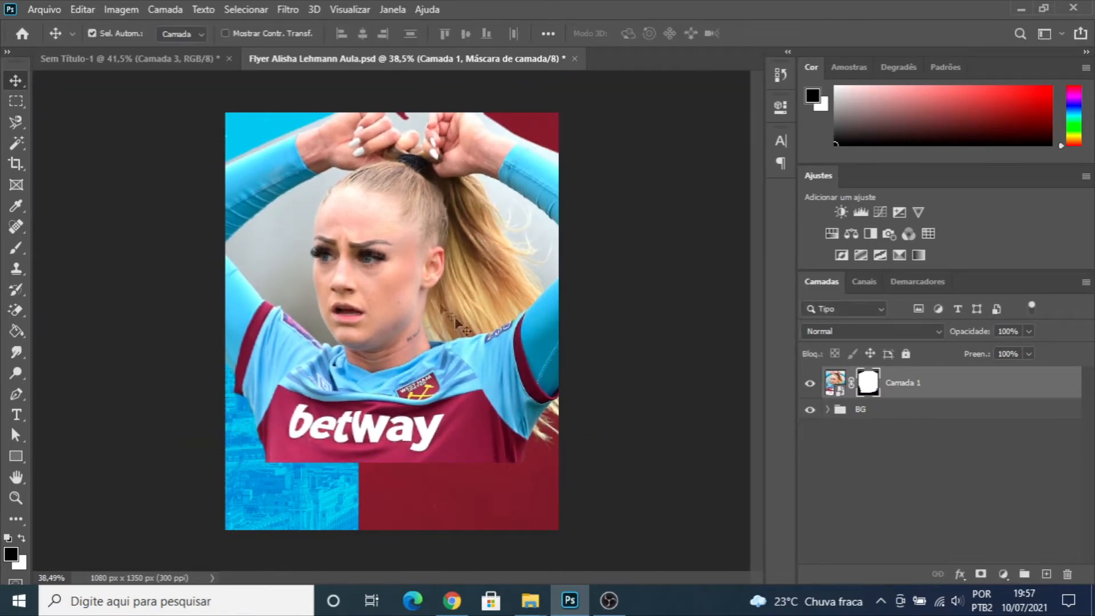
- Shift the player photo toward the left to check the loose hair tips against the crest, and undo the move
scroll(462, 363, up, 6)
scroll(337, 176, down, 3)
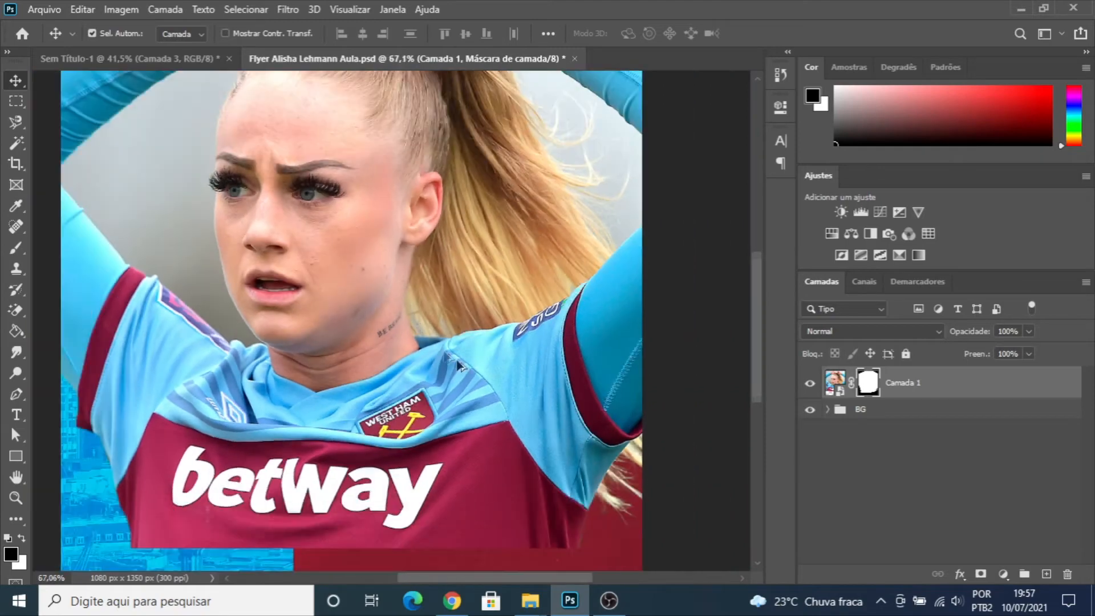
scroll(617, 438, up, 1)
drag(591, 378, 256, 301)
scroll(411, 371, up, 2)
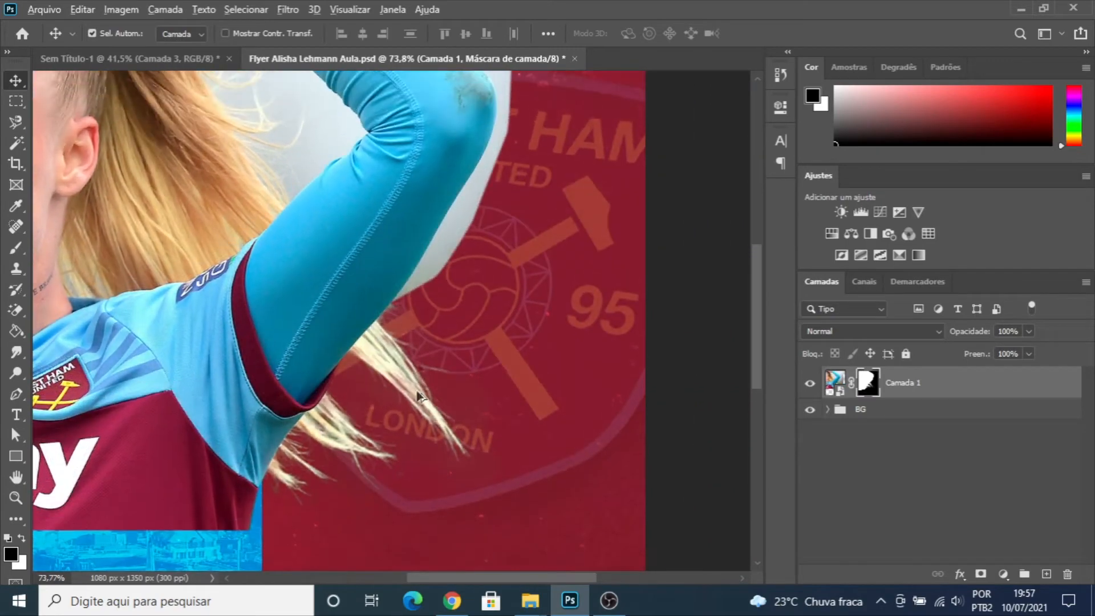
scroll(405, 387, up, 5)
scroll(350, 314, down, 3)
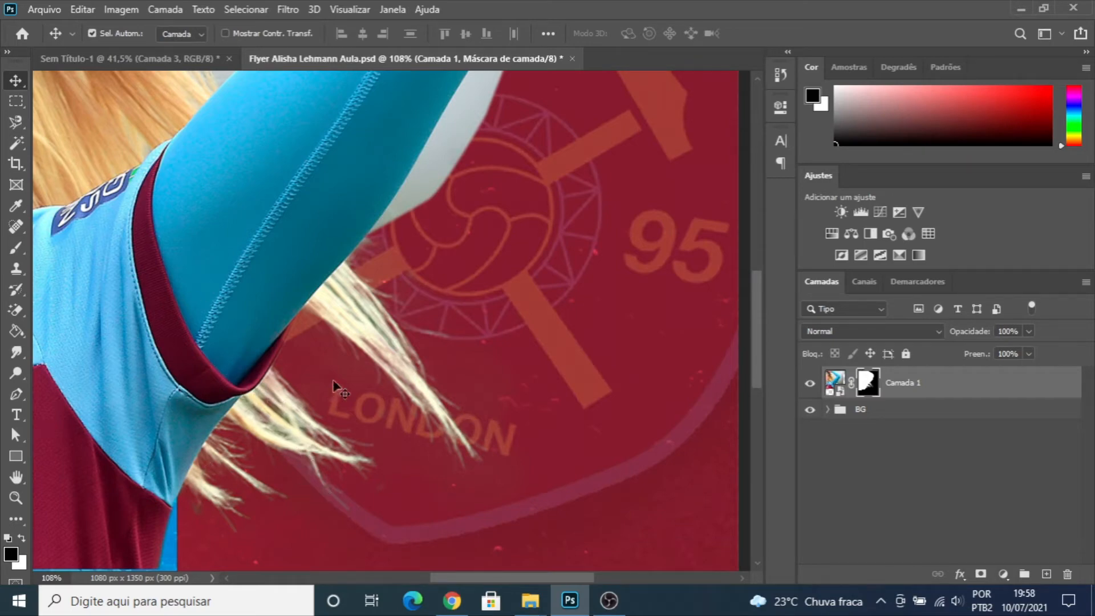
key(ctrl+z)
- Paint out the leftover background along the shirt's side edge and below the hair tips on the layer mask with a 25 px brush
scroll(492, 365, down, 5)
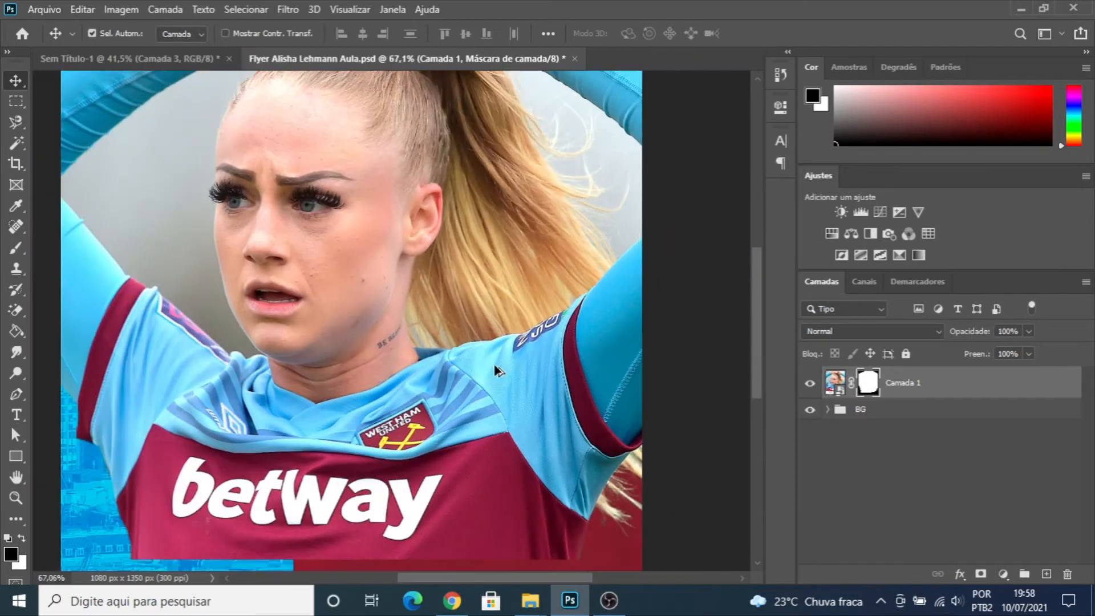
scroll(628, 531, up, 4)
scroll(641, 428, down, 5)
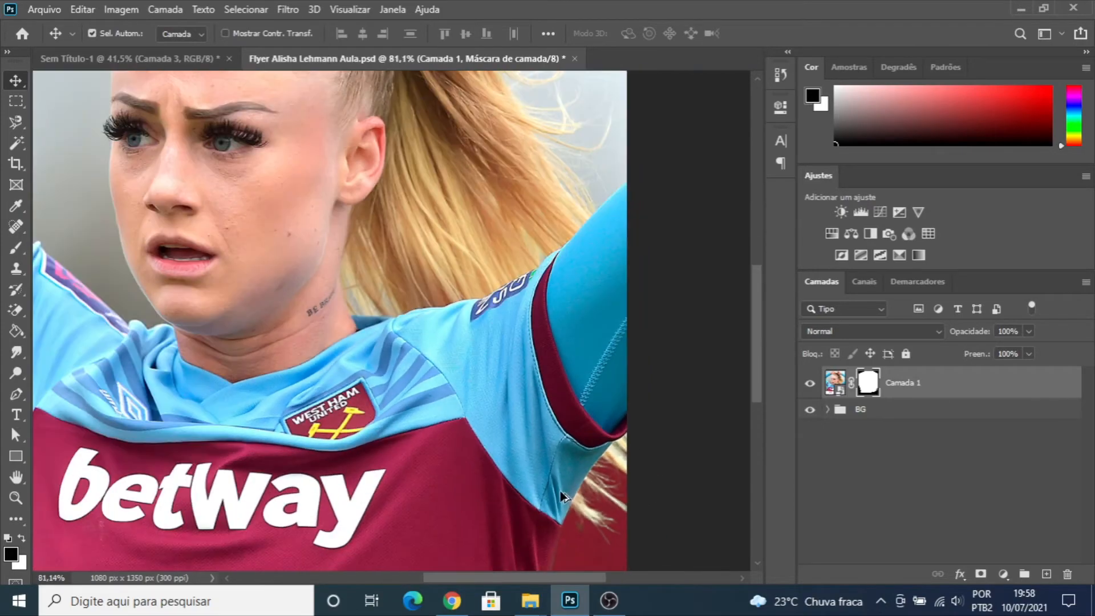
scroll(556, 524, down, 3)
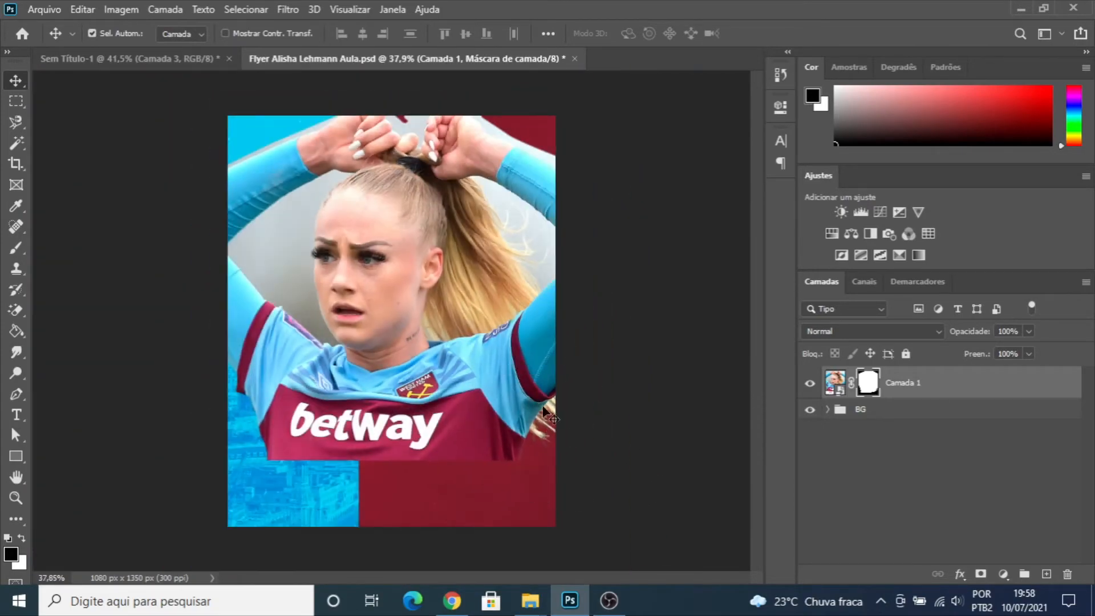
scroll(548, 414, up, 5)
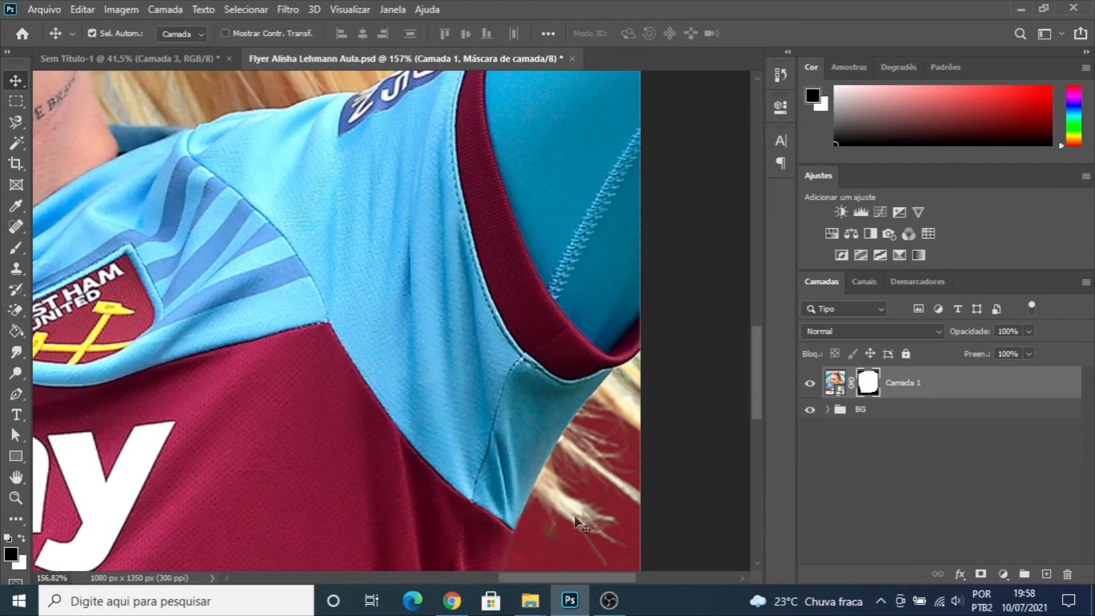
scroll(568, 531, down, 5)
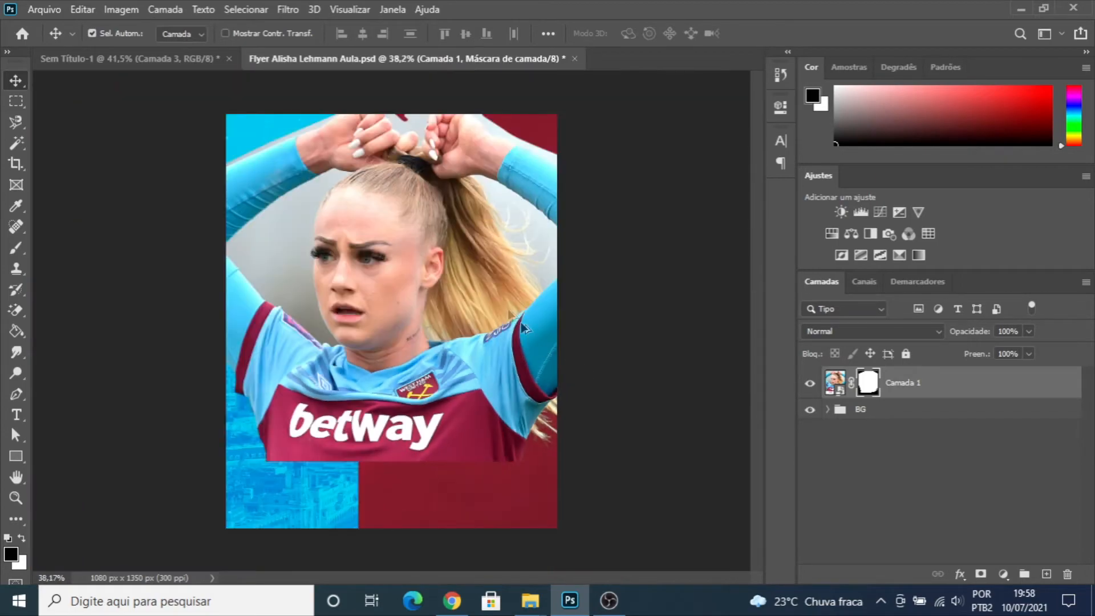
scroll(539, 437, up, 7)
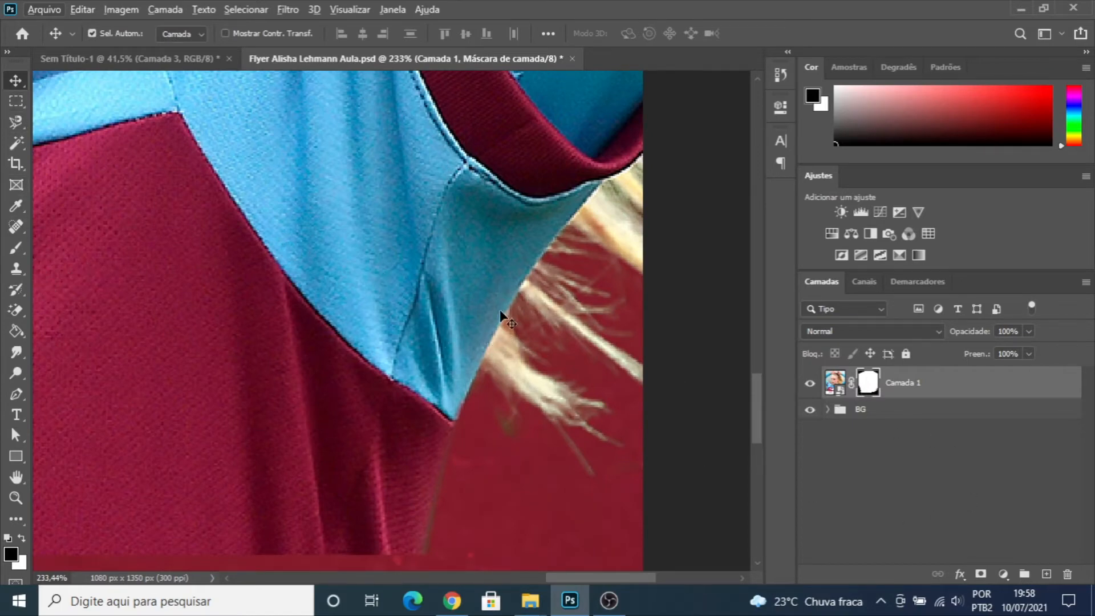
key(b)
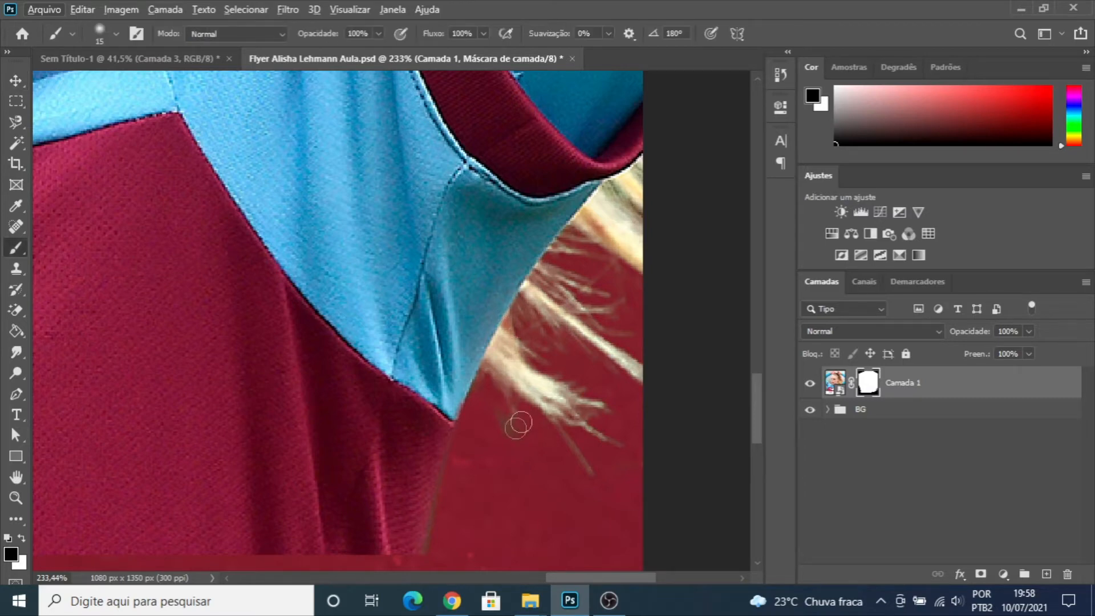
key(bracketright)
click(115, 33)
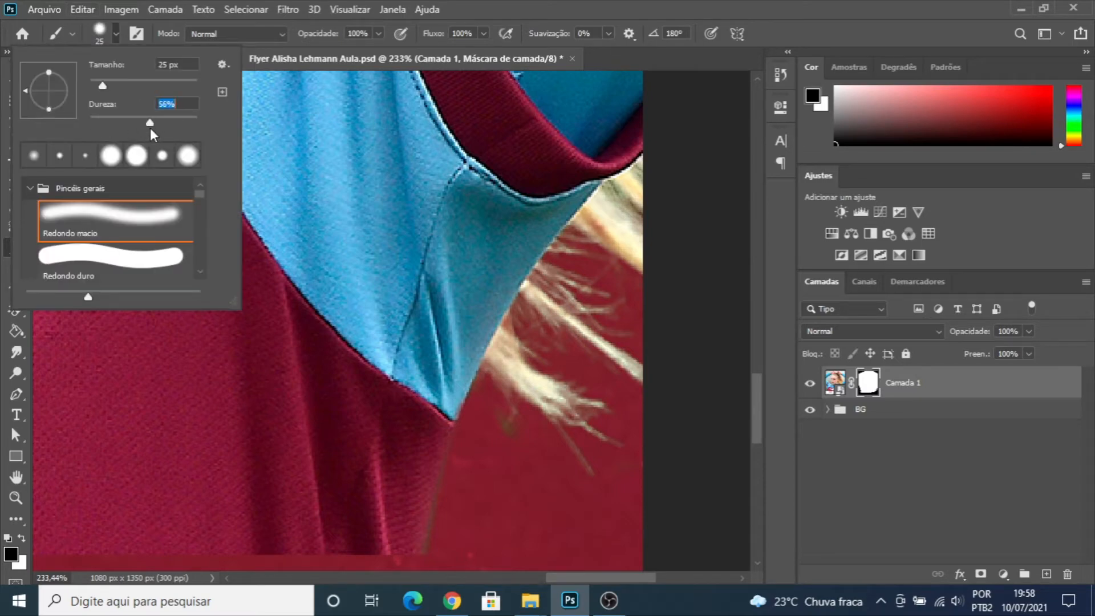
click(112, 33)
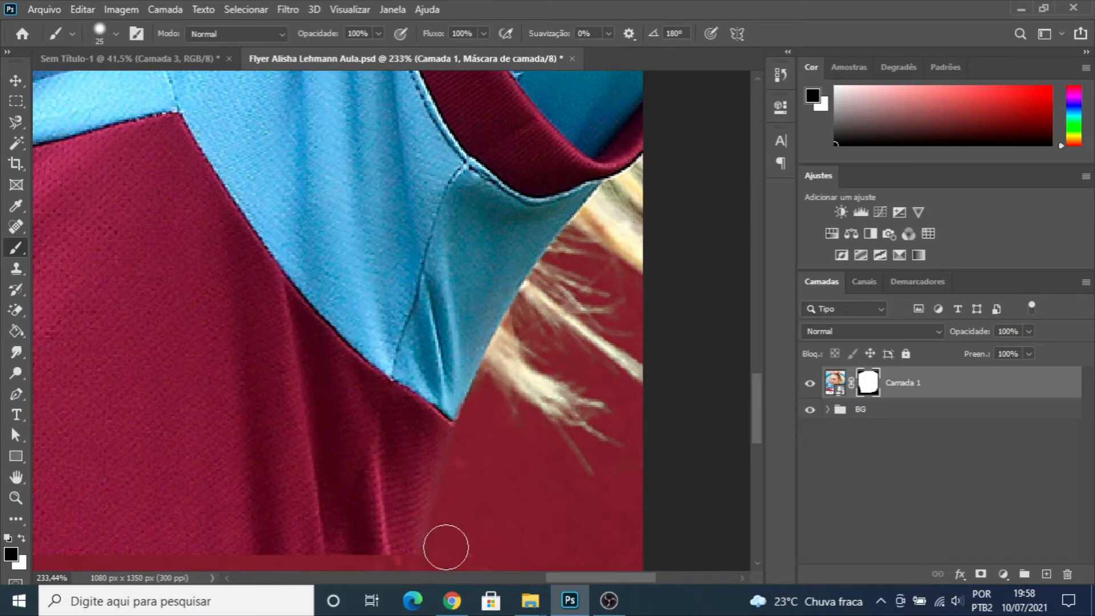
- Move the player photo left to bring more loose hair onto the canvas, and reselect its layer mask
drag(601, 435, 448, 485)
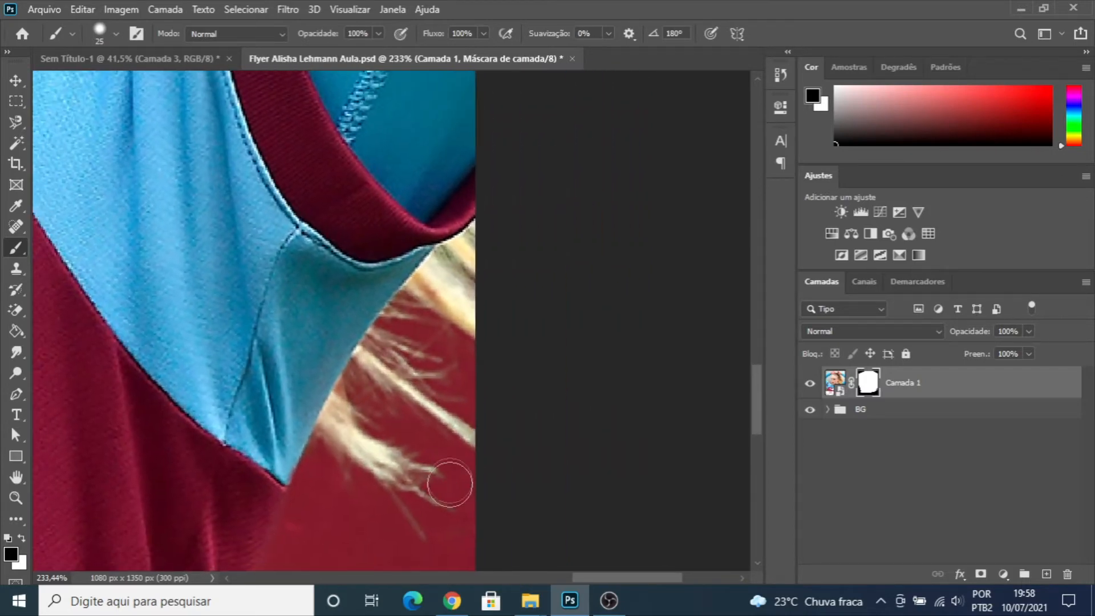
click(834, 385)
drag(351, 250, 574, 233)
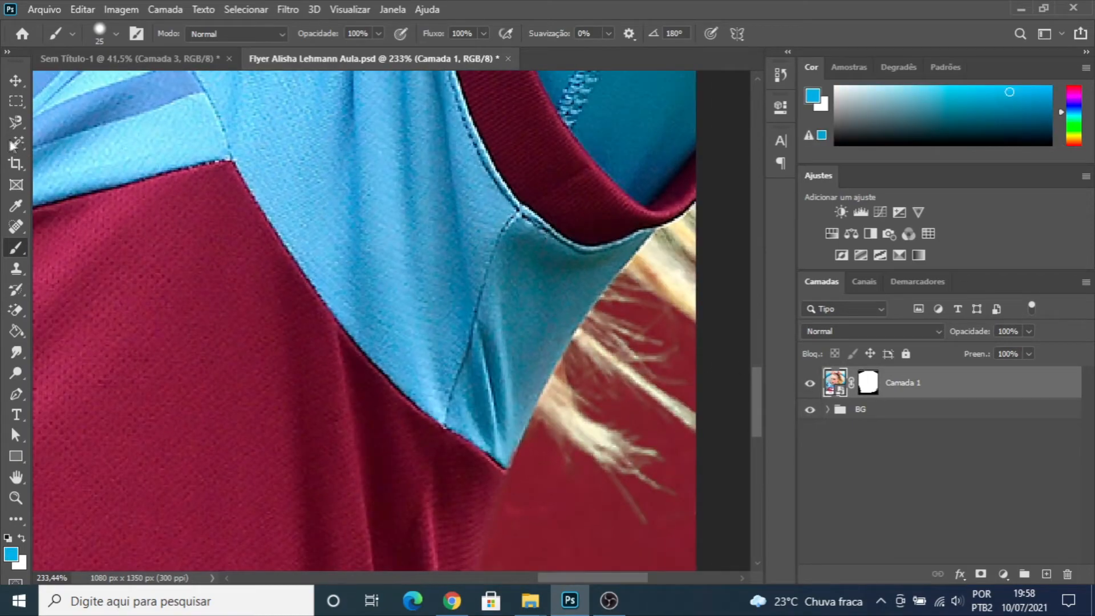
click(16, 80)
mouse_move(502, 247)
mouse_down()
mouse_move(274, 256)
mouse_move(154, 234)
mouse_move(165, 237)
mouse_up()
click(868, 382)
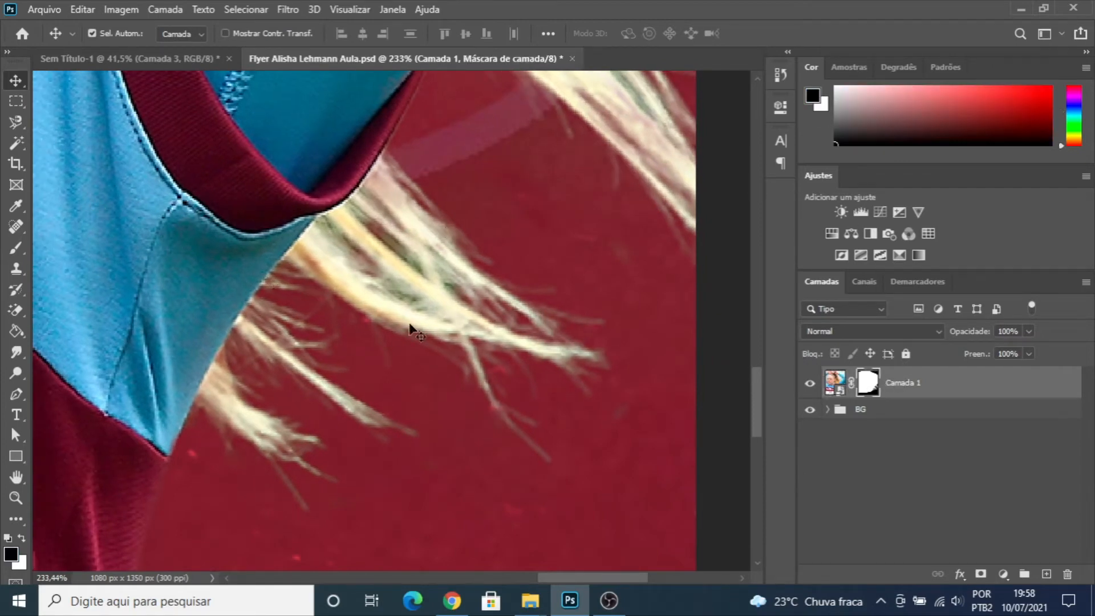
- Mask out the green background between the loose hair strands below the sleeve with a soft 5 px brush
key(b)
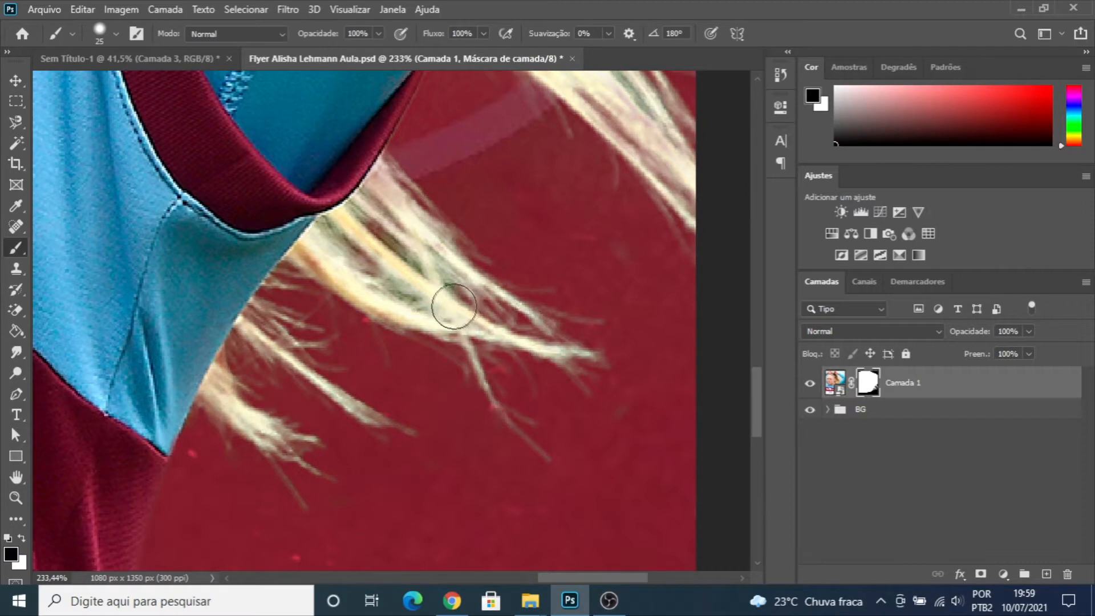
key(bracketleft)
key(bracketleft)
key(bracketright)
key(bracketright)
key(bracketright)
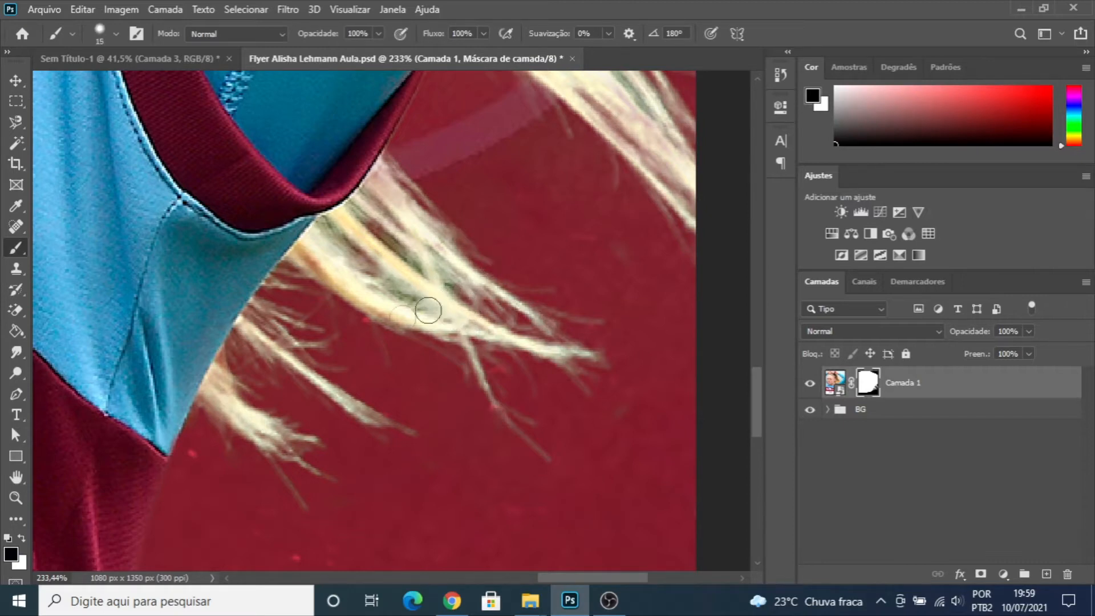
scroll(482, 190, up, 1)
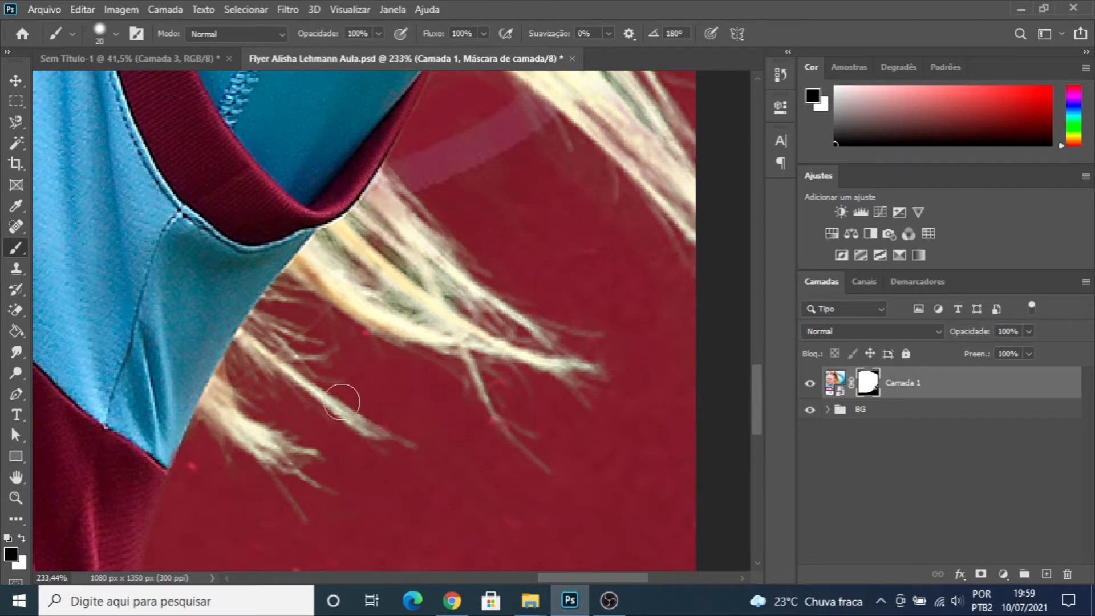
click(117, 35)
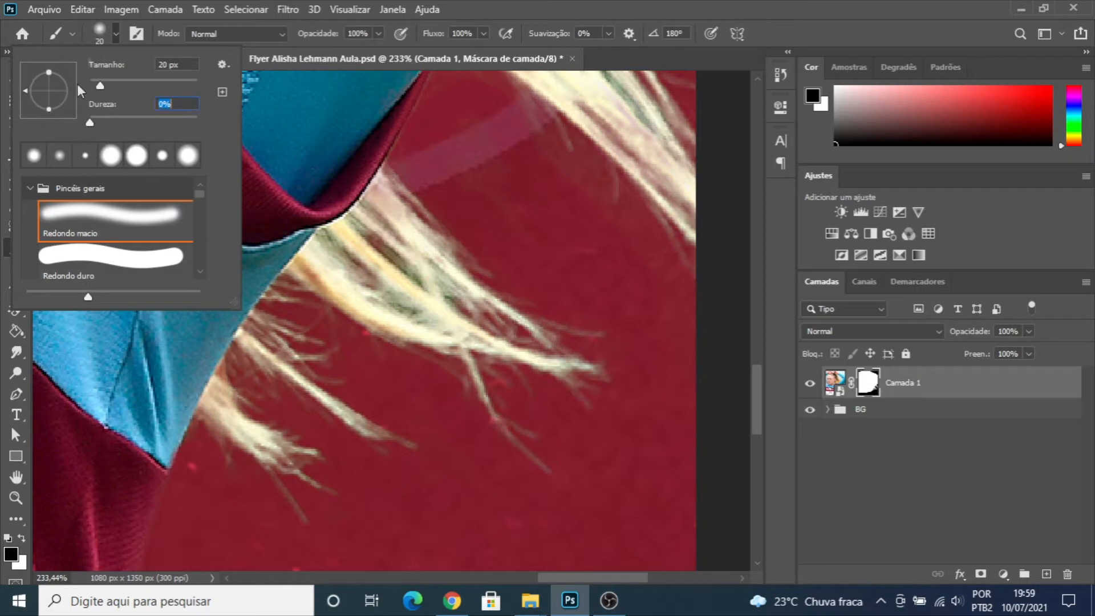
click(111, 30)
key(bracketleft)
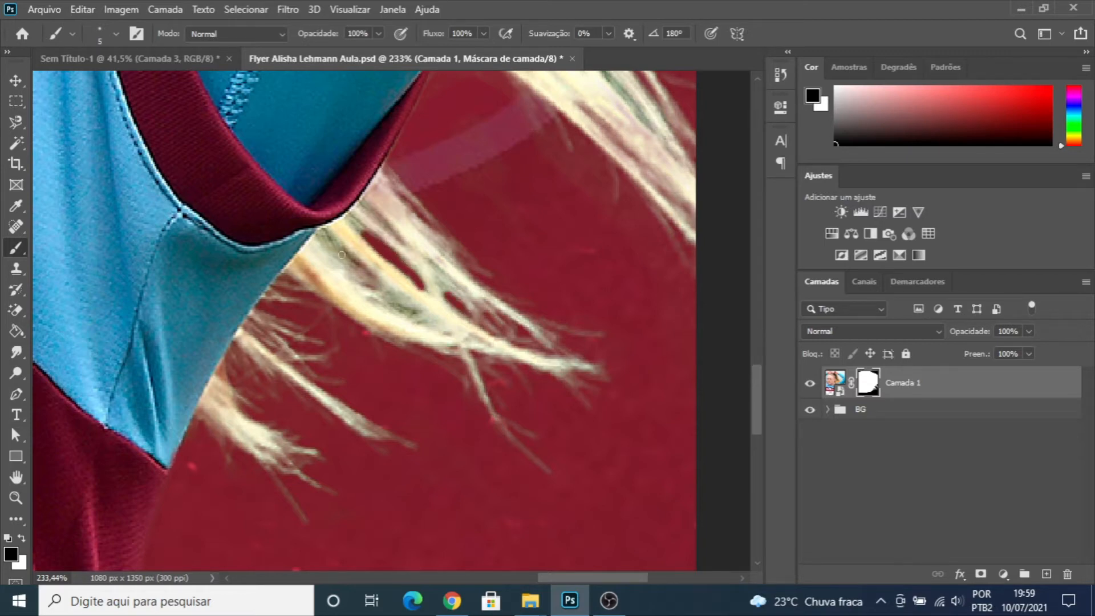
drag(332, 239, 370, 278)
- Try the player photo farther left to expose the raised elbow and hair tips, and undo the last move
scroll(395, 271, down, 6)
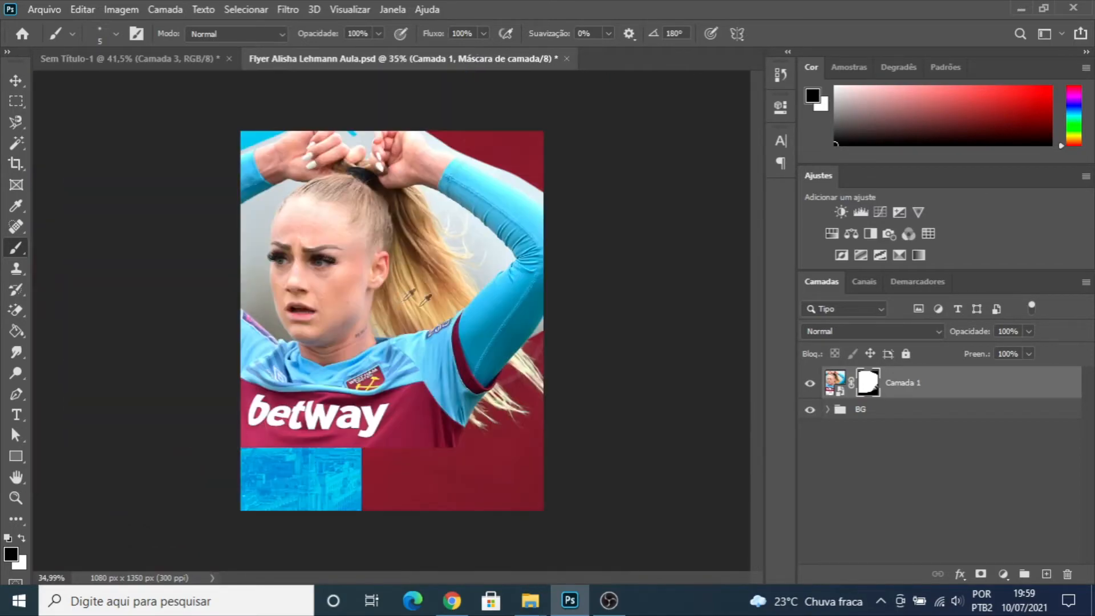
click(16, 80)
mouse_move(384, 290)
mouse_down()
mouse_move(413, 301)
mouse_move(418, 286)
mouse_up()
scroll(478, 346, up, 1)
drag(477, 346, 422, 344)
drag(424, 345, 380, 328)
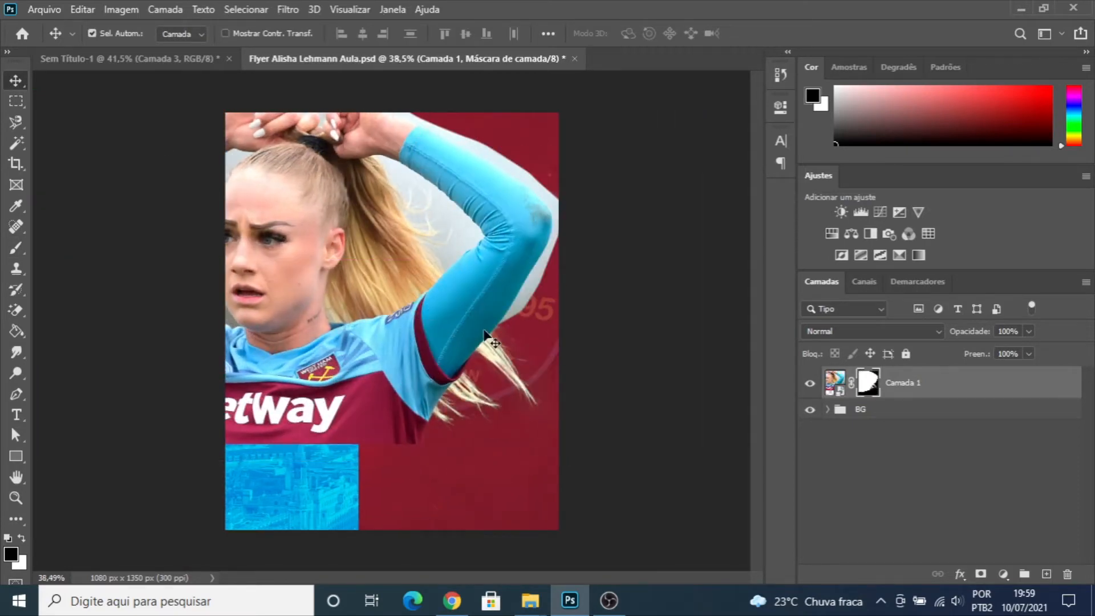
key(ctrl+z)
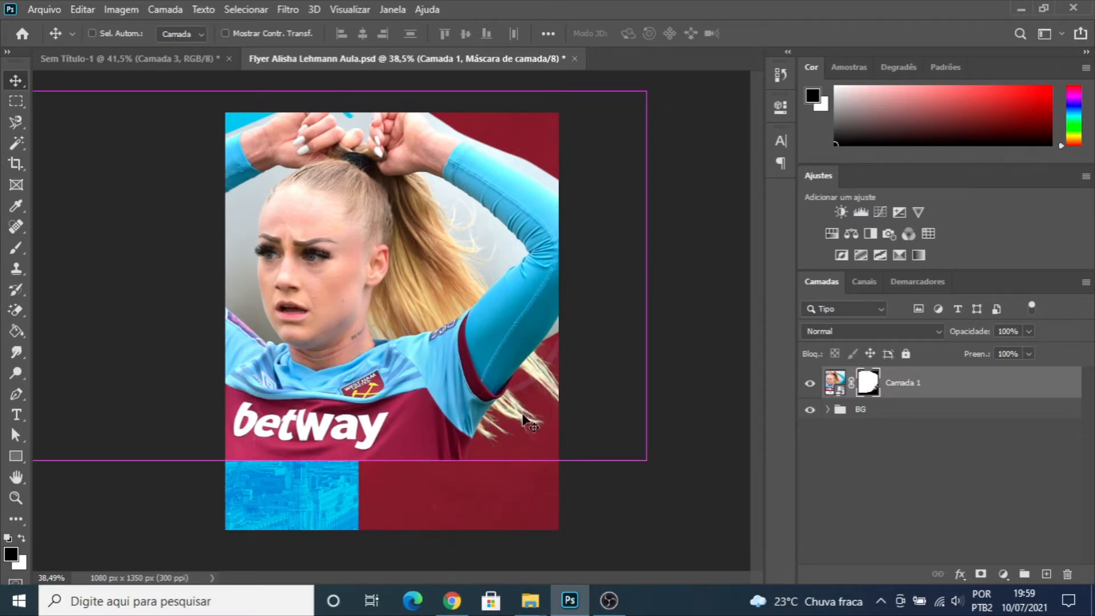
- Check the cleaned hair tips and move the player photo back toward the right, centering it over the flyer
scroll(524, 417, up, 5)
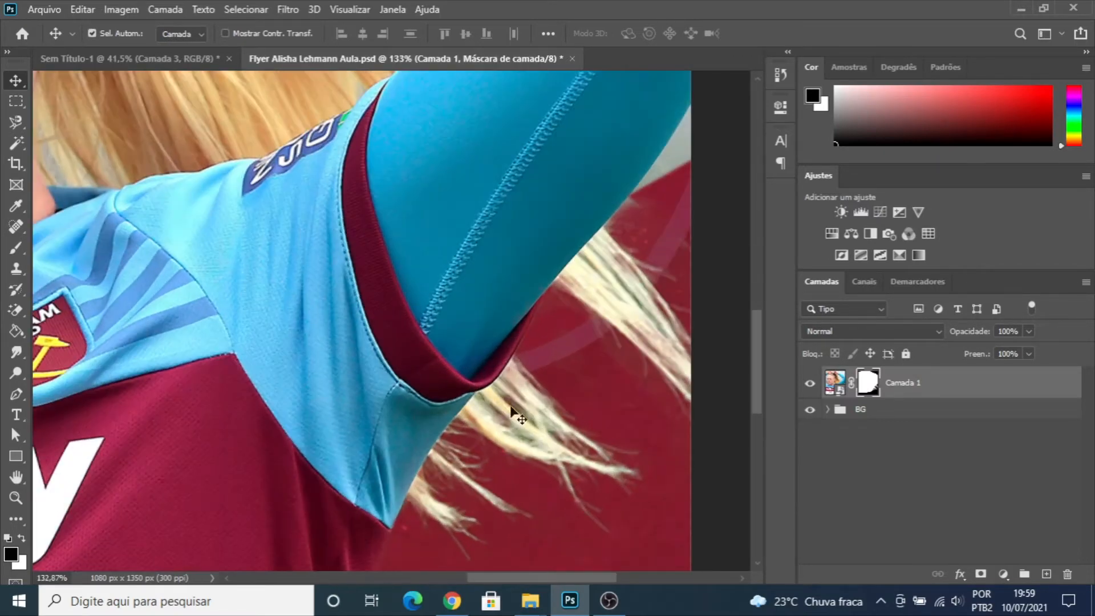
scroll(594, 299, down, 5)
drag(392, 246, 417, 249)
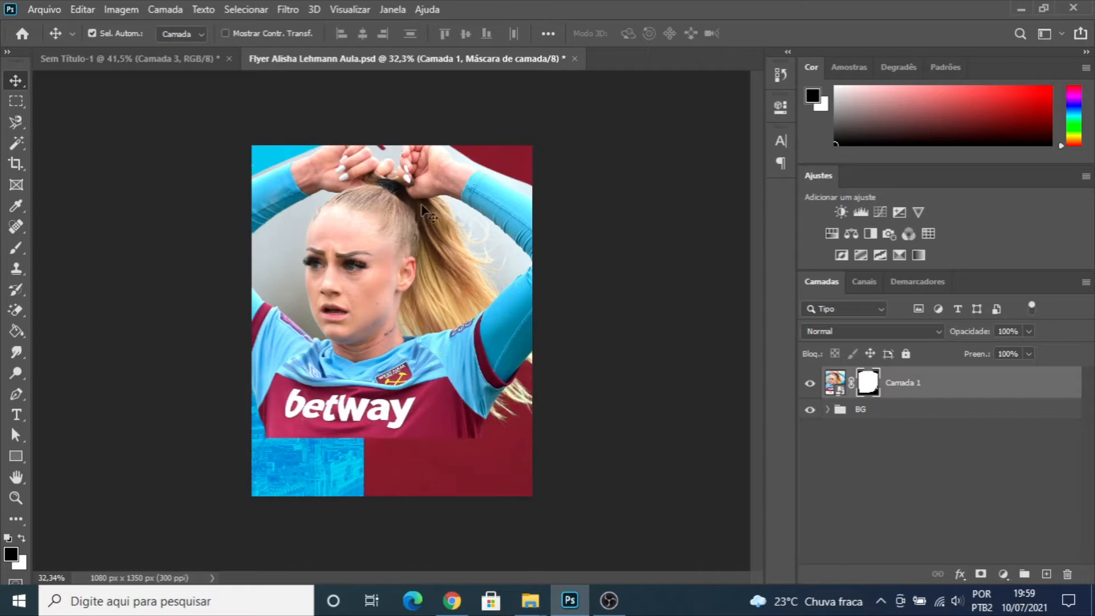
- Delete the Camada 1 player photo layer from the flyer, leaving the BG group
click(916, 386)
key(Delete)
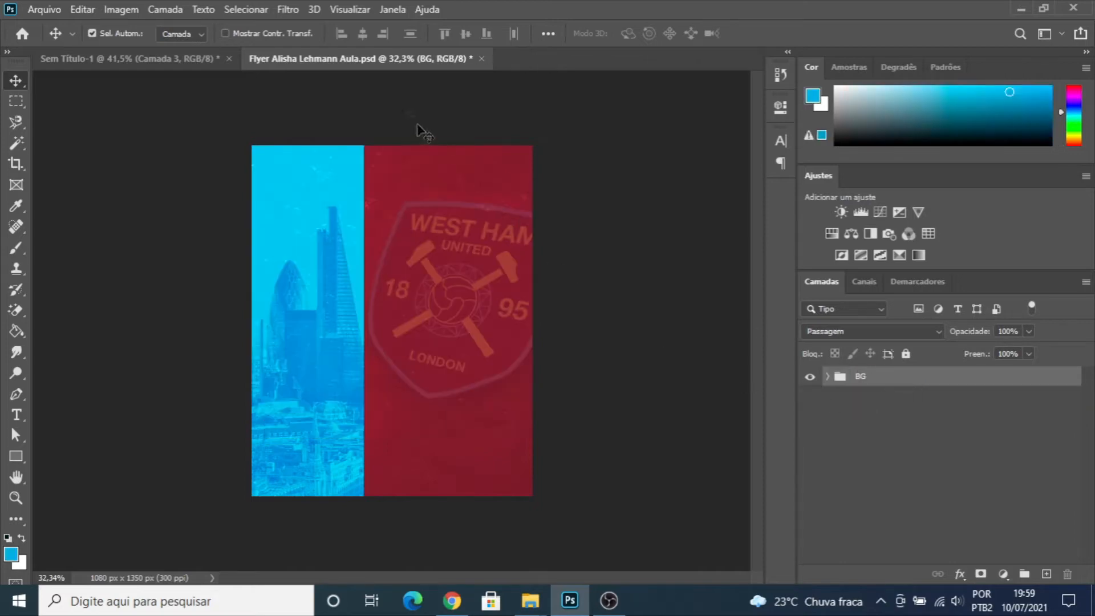
- Switch to the Sem Título-1 document and make the Agrupar 4 and Agrupar 5 groups visible
click(153, 57)
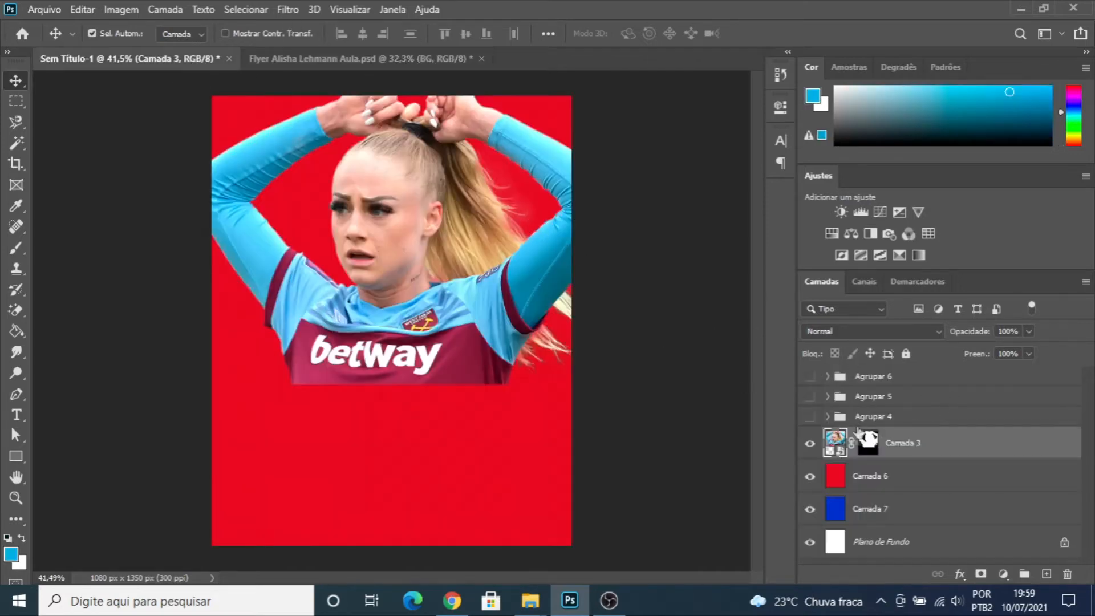
click(810, 416)
click(810, 396)
- Copy Agrupar 5, Agrupar 4 and Camada 3 together into the flyer document and center the three players over the background
click(881, 401)
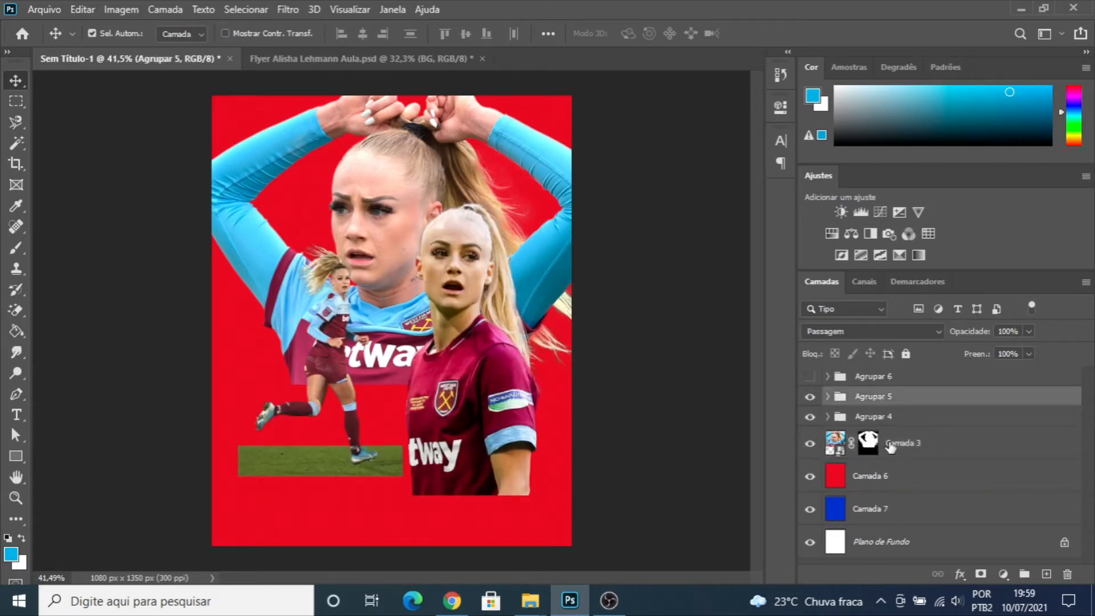
shift+click(895, 445)
drag(894, 445, 379, 308)
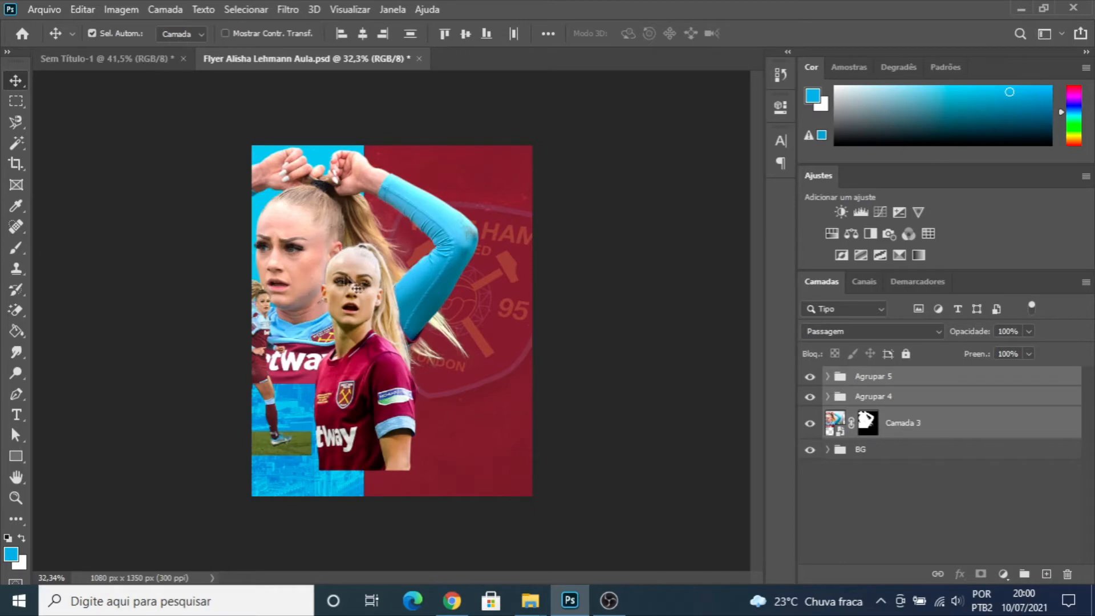
drag(341, 291, 410, 291)
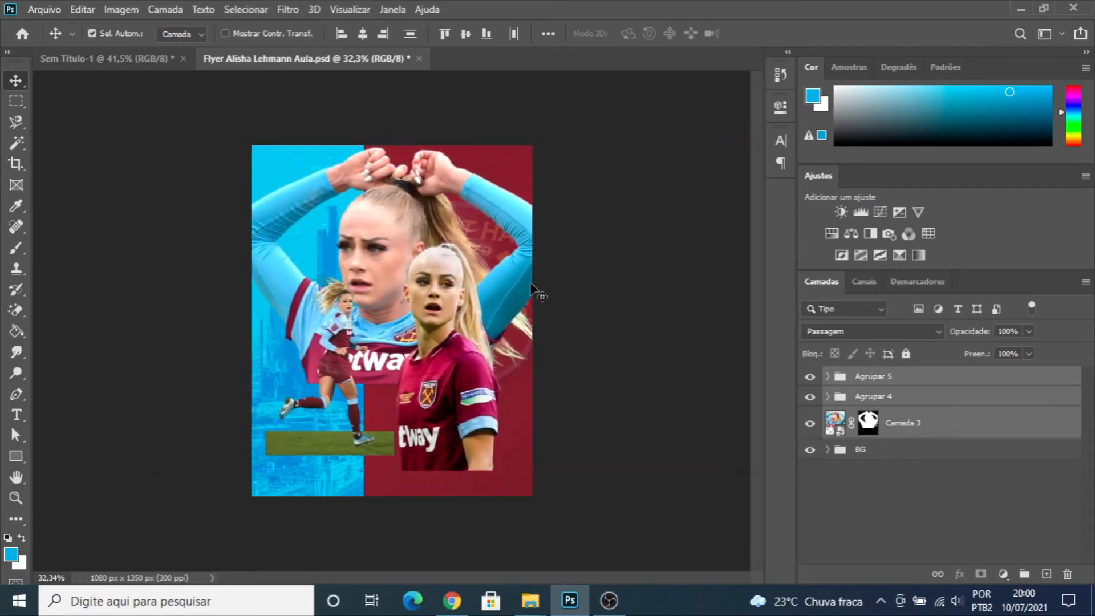
- In the Sem Título-1 document, move the maroon-shirt player photo of Agrupar 4 left, away from the large photo's loose hair tips
drag(137, 80, 421, 193)
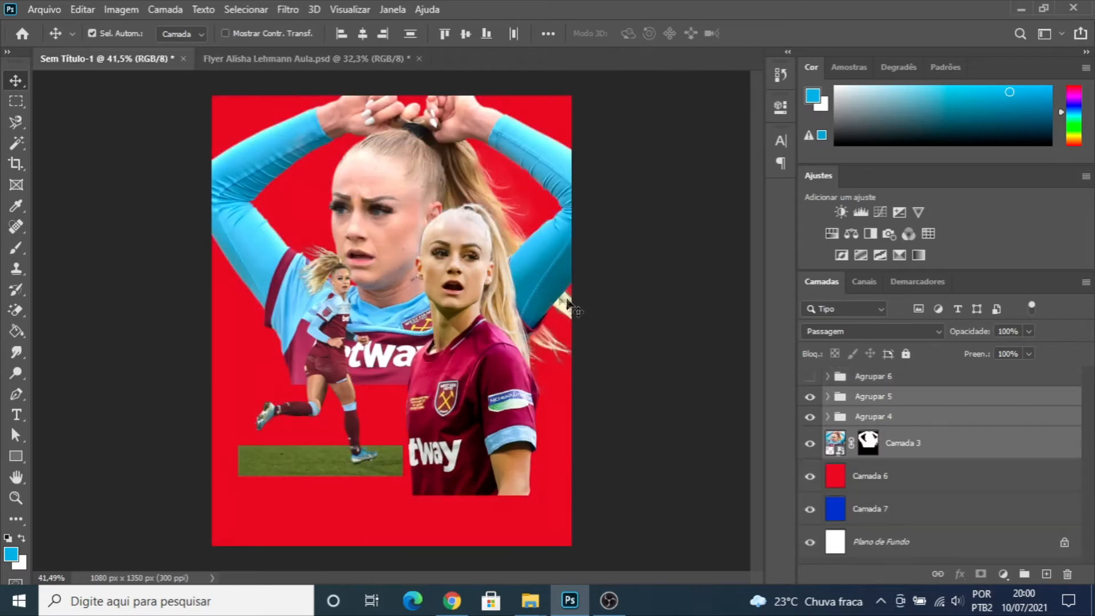
scroll(575, 351, up, 5)
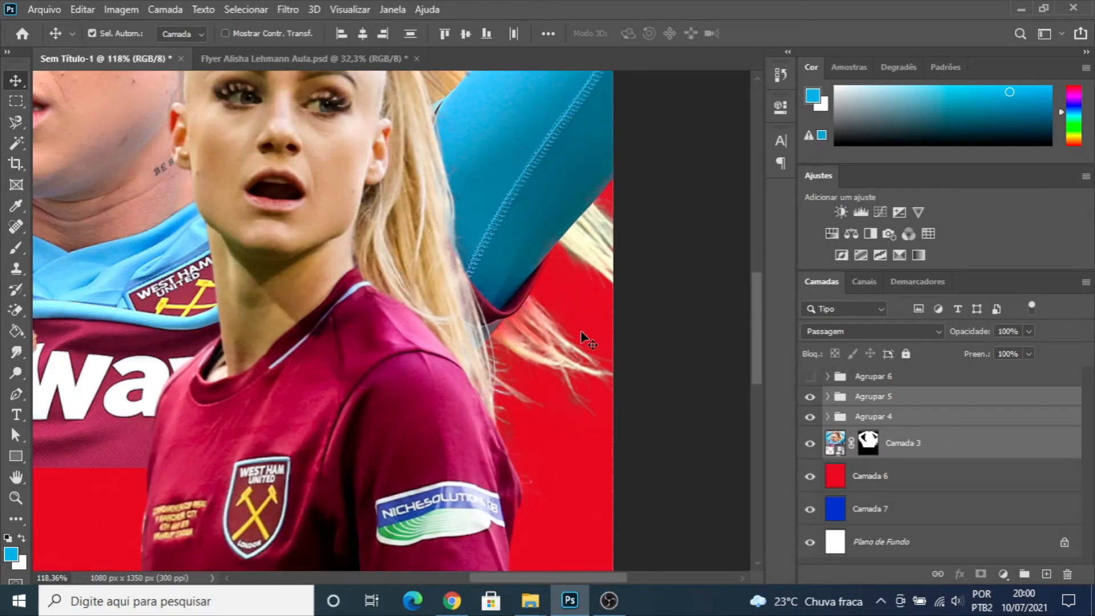
drag(533, 171, 471, 171)
drag(320, 372, 390, 349)
click(836, 421)
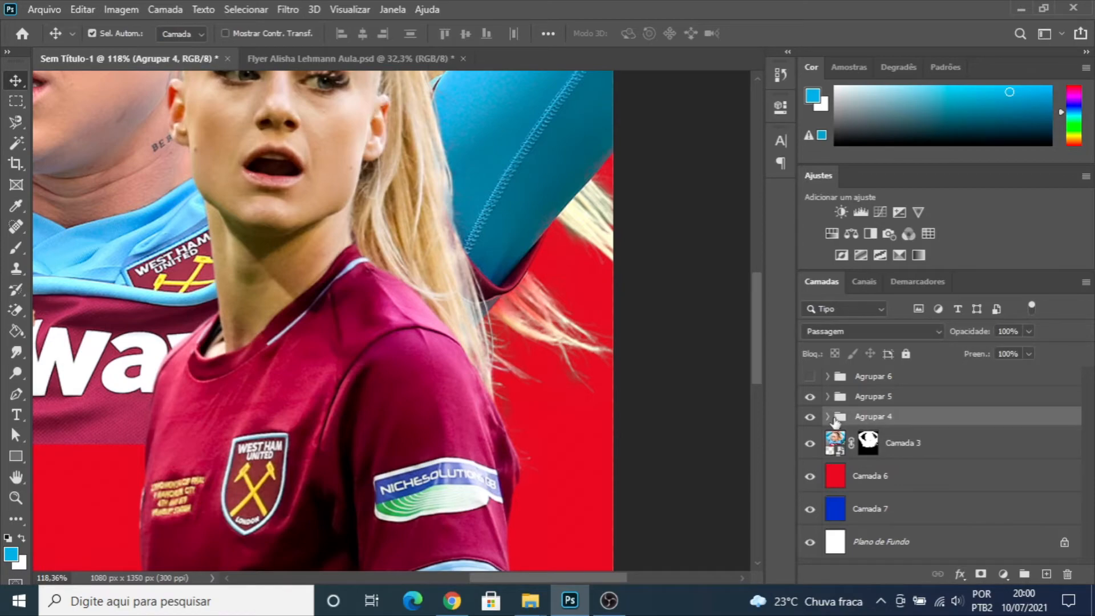
drag(749, 403, 372, 361)
click(408, 340)
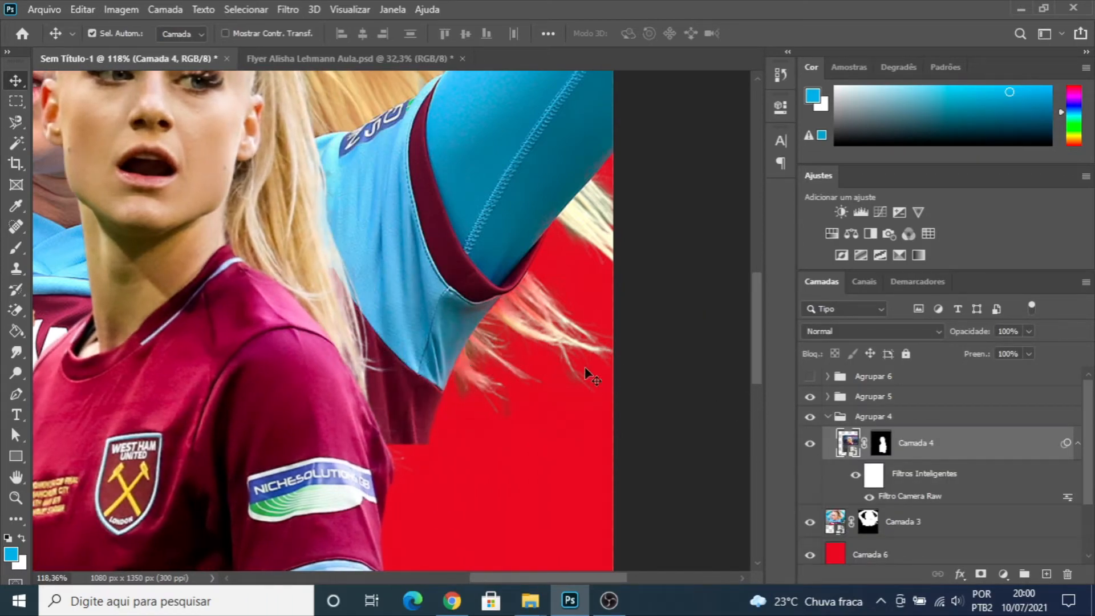
scroll(599, 246, down, 5)
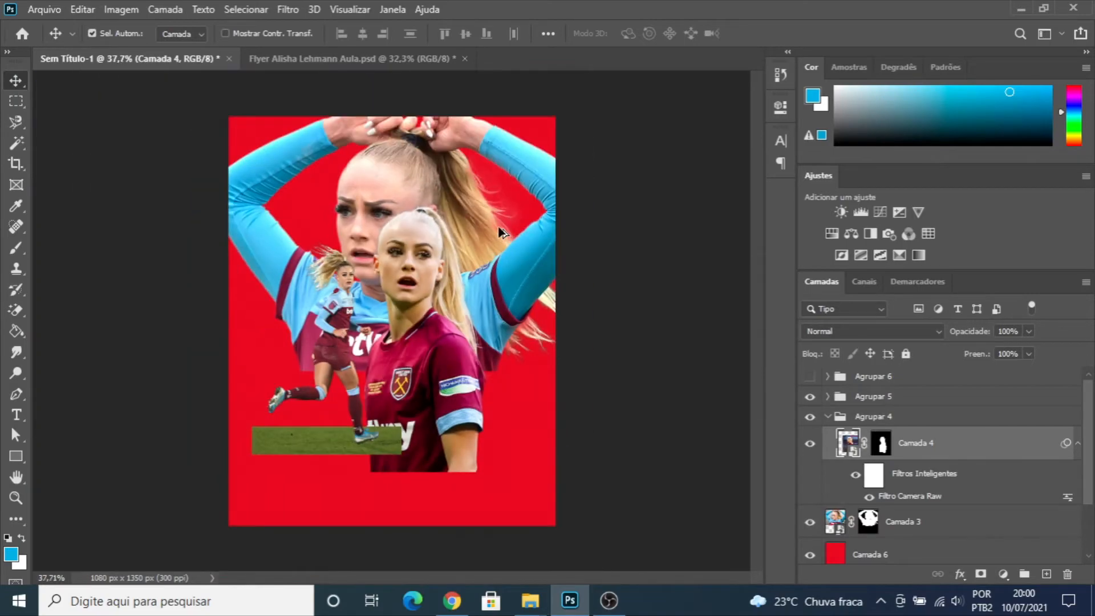
- Make the Agrupar 6 group visible in Sem Título-1 and inspect the hair tips in the finished artwork
click(329, 59)
click(213, 59)
click(810, 377)
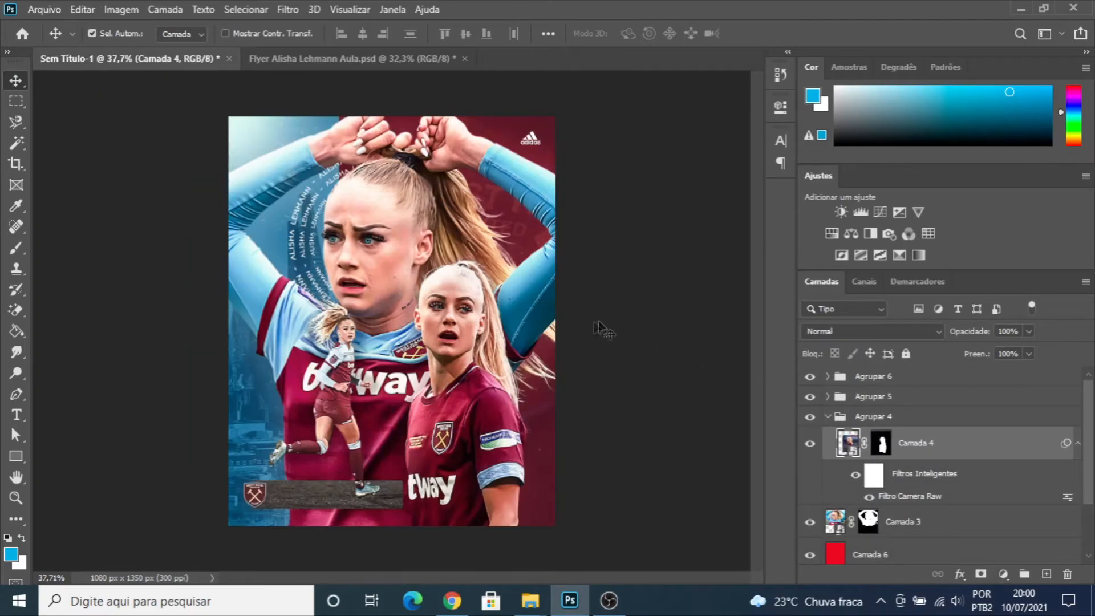
scroll(602, 371, up, 5)
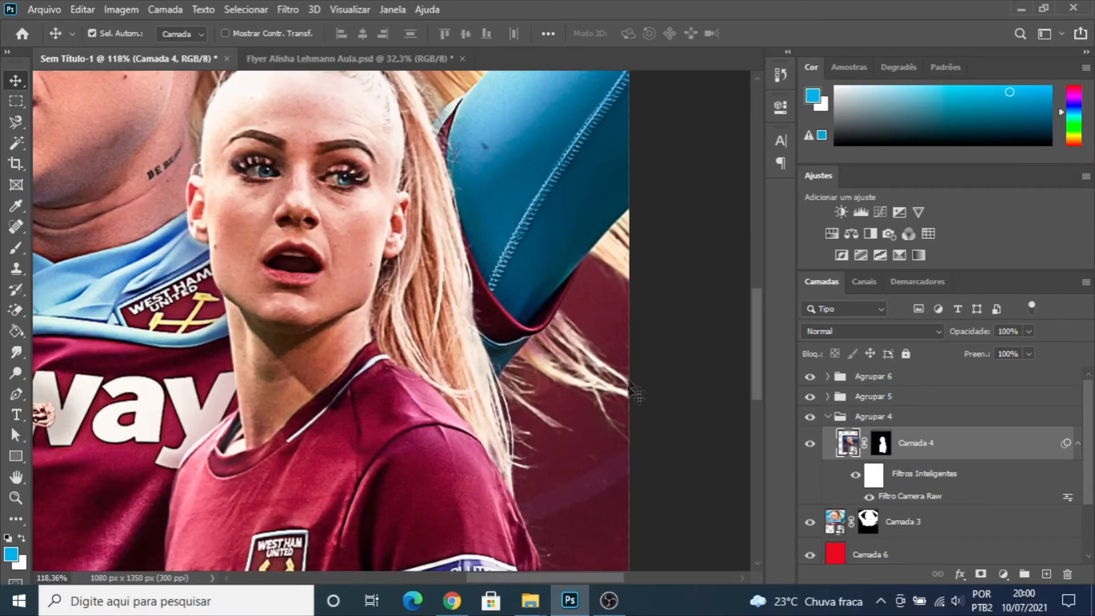
scroll(606, 259, down, 5)
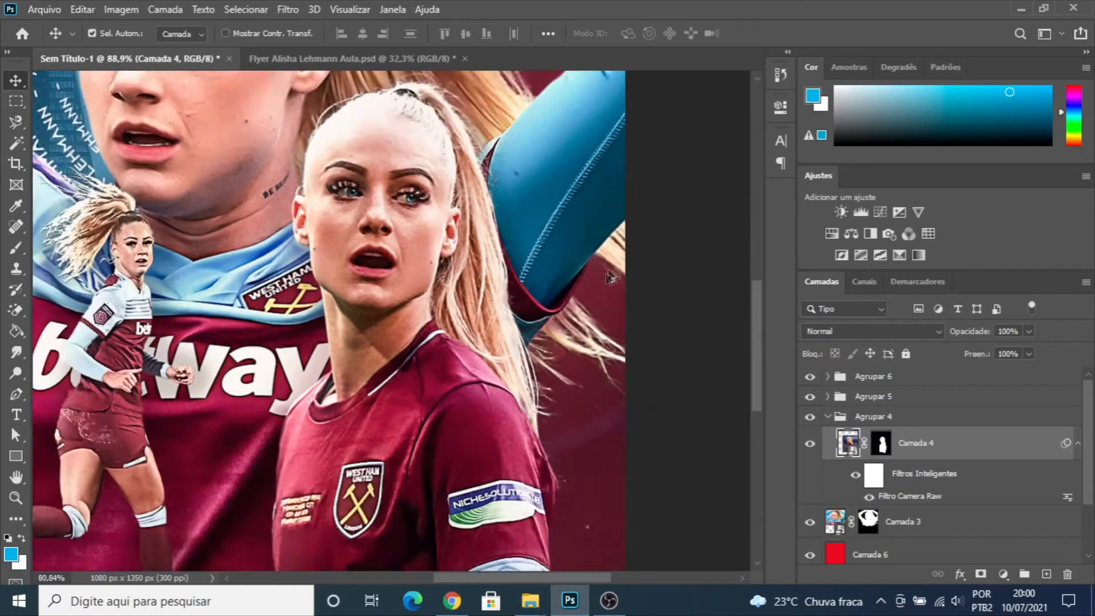
scroll(489, 256, up, 2)
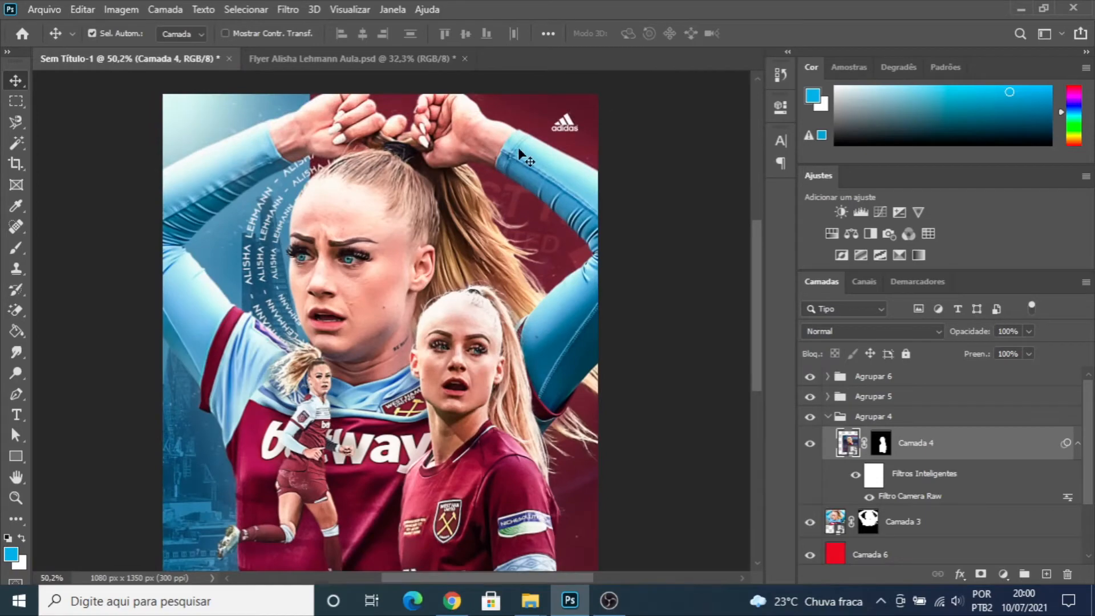
- Return to the flyer document and lower the maroon-shirt player to the canvas's bottom edge and the running player with the grass strip
click(309, 57)
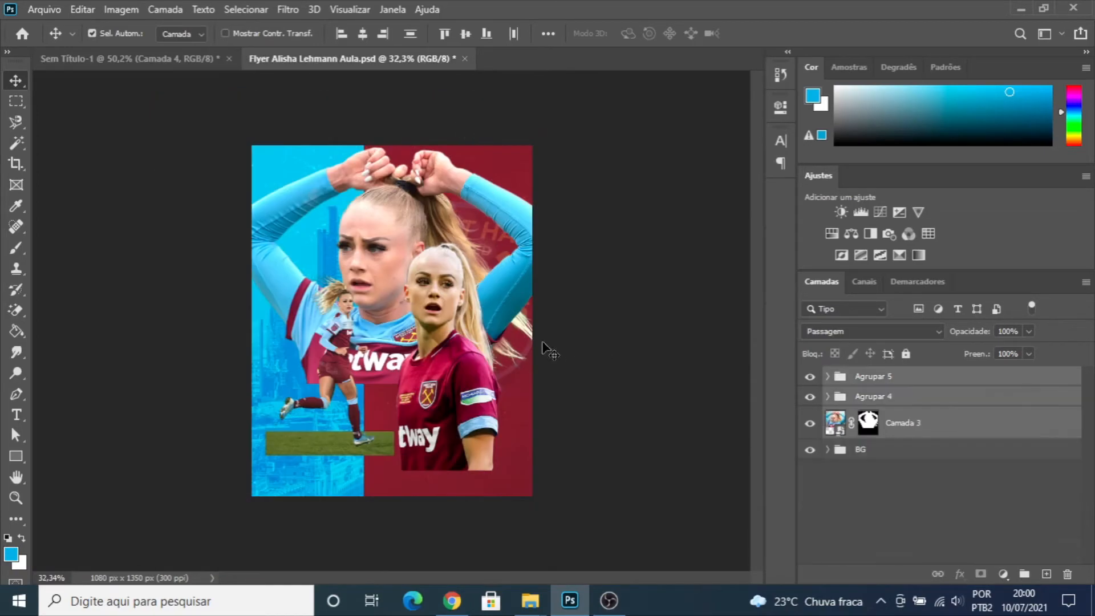
scroll(496, 358, up, 2)
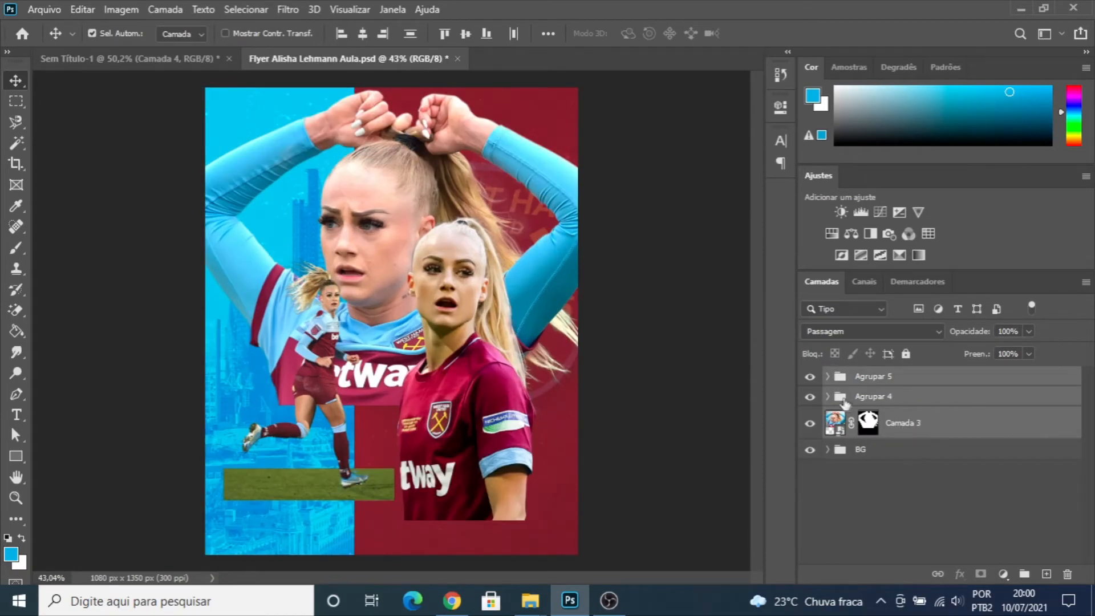
click(907, 401)
ctrl+click(876, 381)
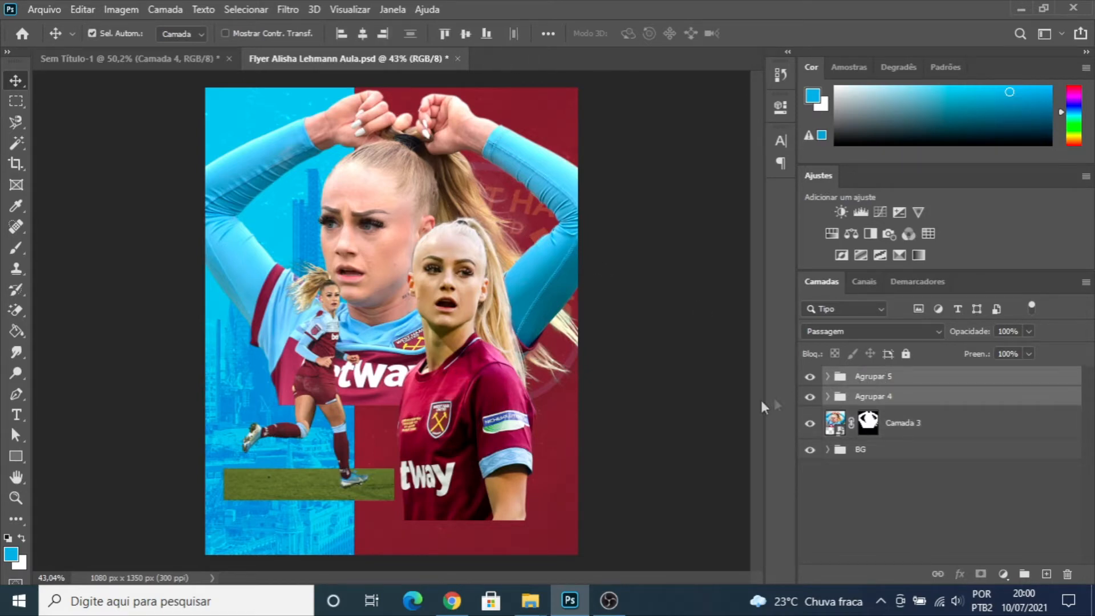
scroll(551, 419, down, 3)
scroll(439, 402, up, 2)
drag(451, 412, 461, 453)
drag(337, 355, 352, 389)
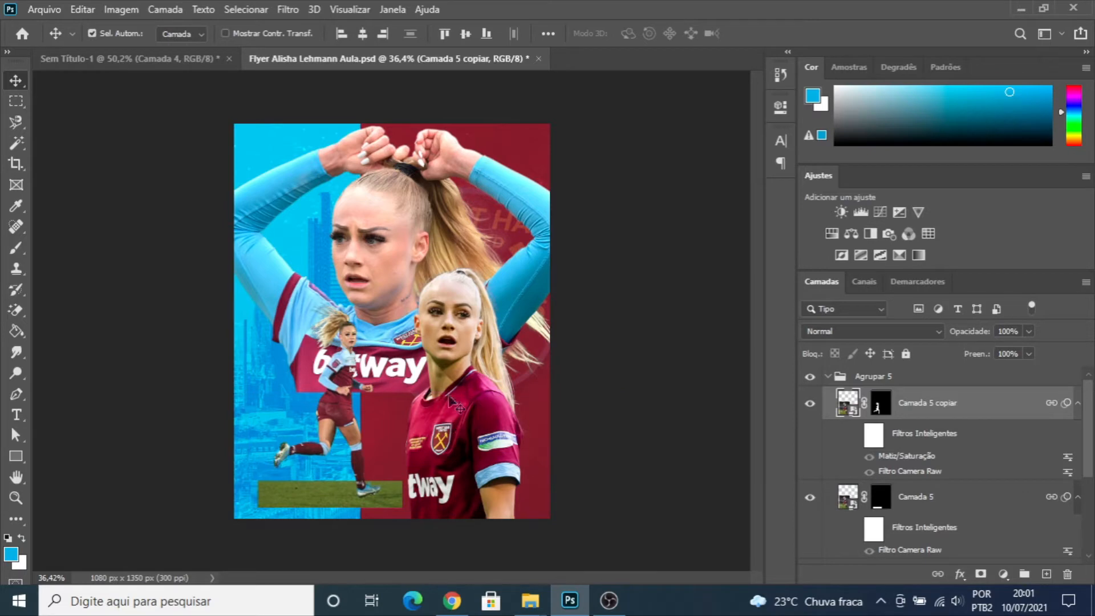
- Create a new guide layout with 50 px margins on all four sides of the flyer
click(332, 10)
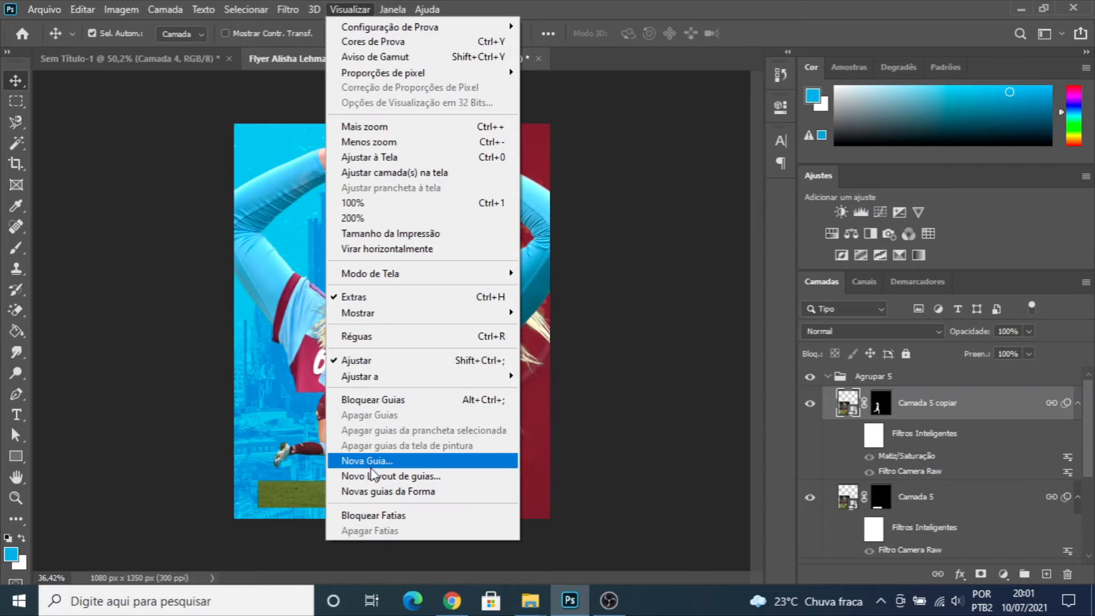
click(404, 483)
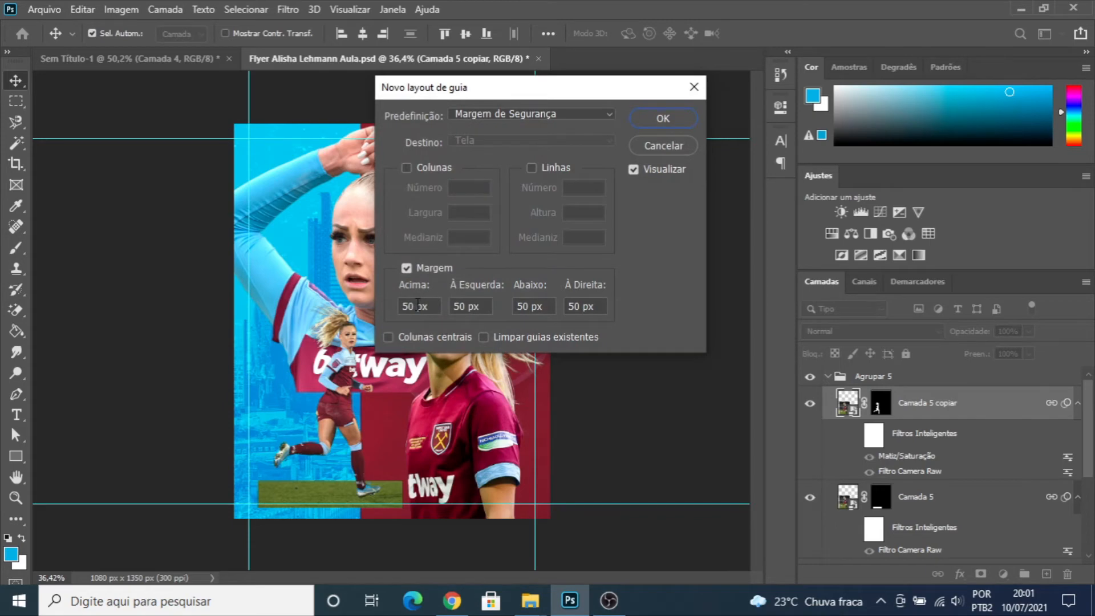
drag(402, 308, 427, 312)
double_click(457, 308)
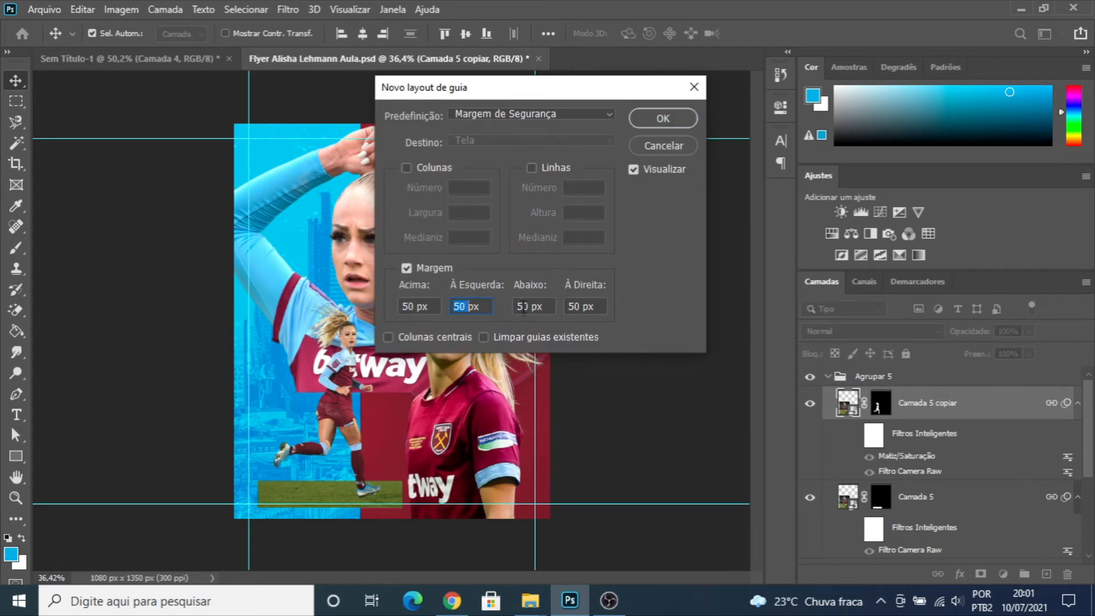
click(668, 119)
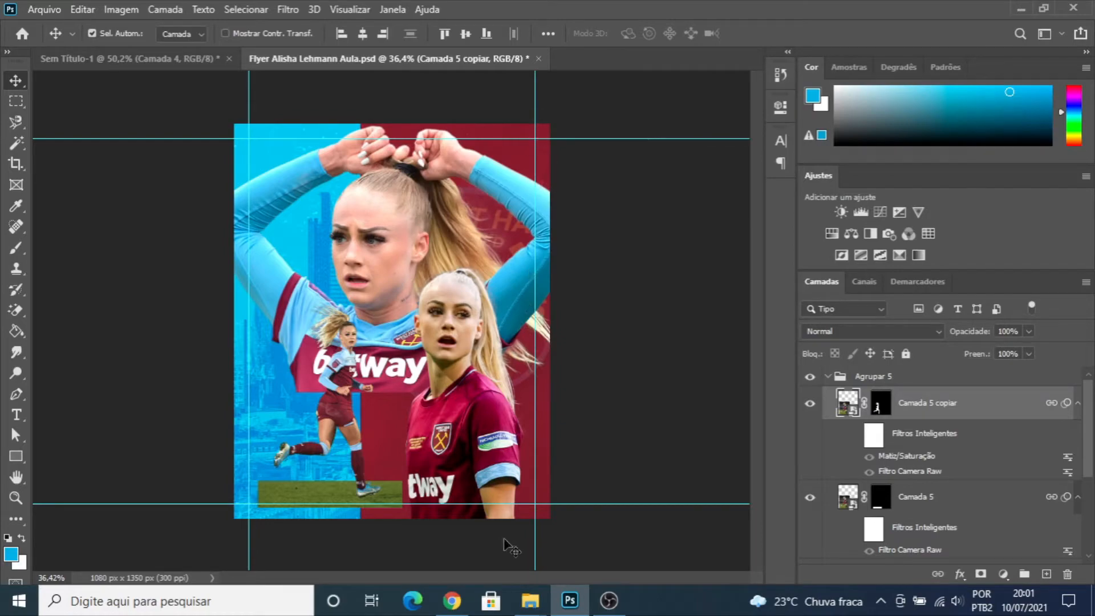
- Move the Agrupar 5 running player up slightly so the grass strip rests on the lower margin guide
scroll(298, 510, up, 3)
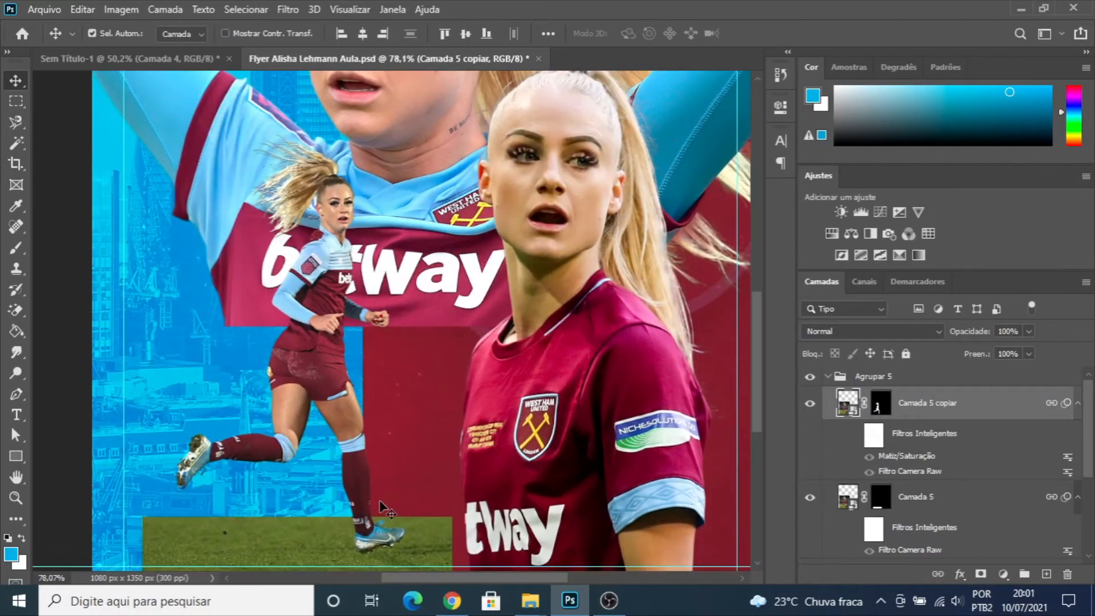
scroll(365, 496, down, 2)
scroll(365, 489, down, 4)
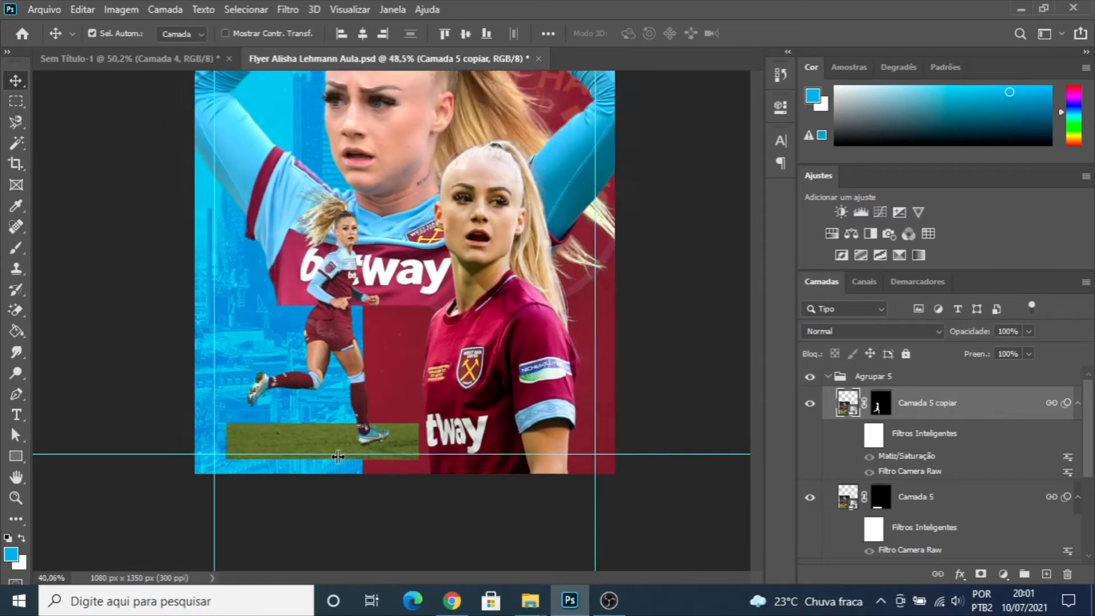
scroll(810, 456, down, 1)
scroll(896, 428, up, 1)
click(870, 377)
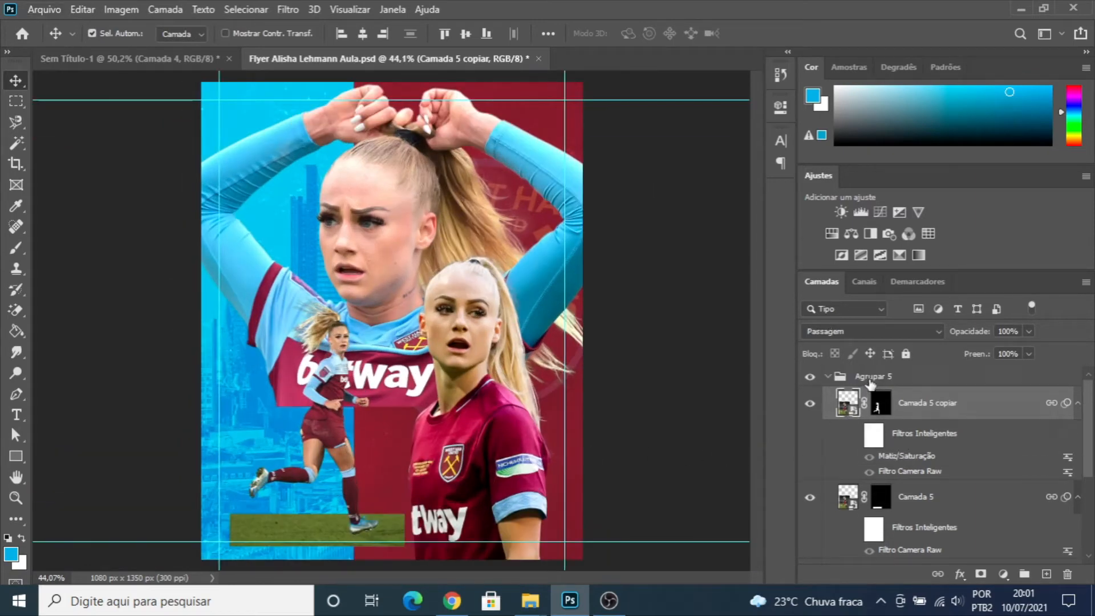
click(816, 378)
click(817, 378)
click(827, 377)
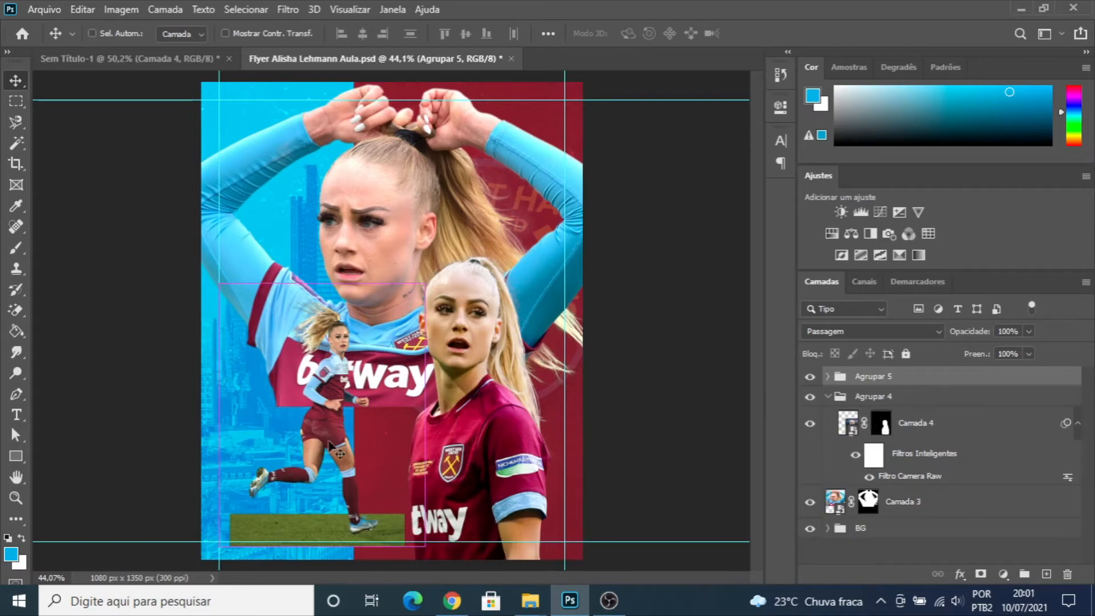
drag(331, 438, 332, 433)
scroll(410, 400, down, 3)
scroll(393, 352, up, 3)
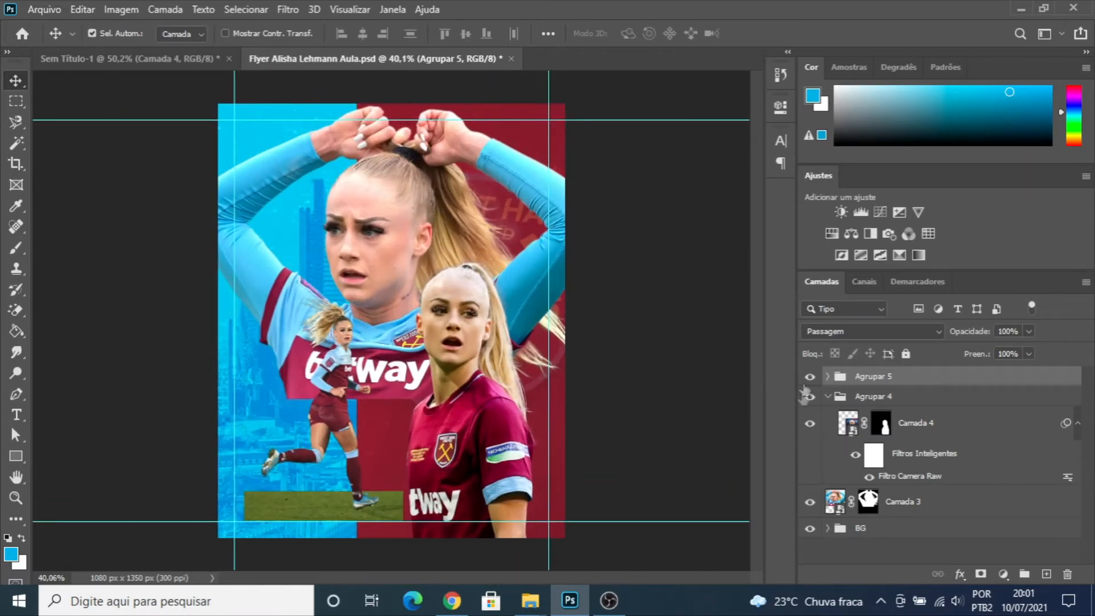
- Move the large Camada 3 player photo about 22 px left and 12 px up
click(837, 400)
drag(392, 198, 391, 200)
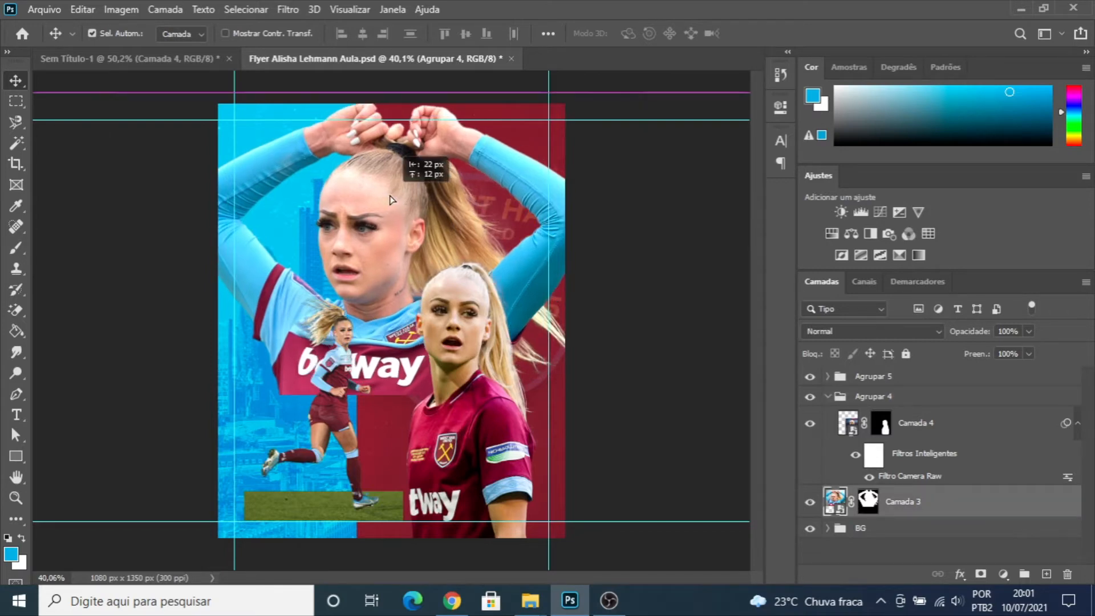
drag(391, 200, 391, 199)
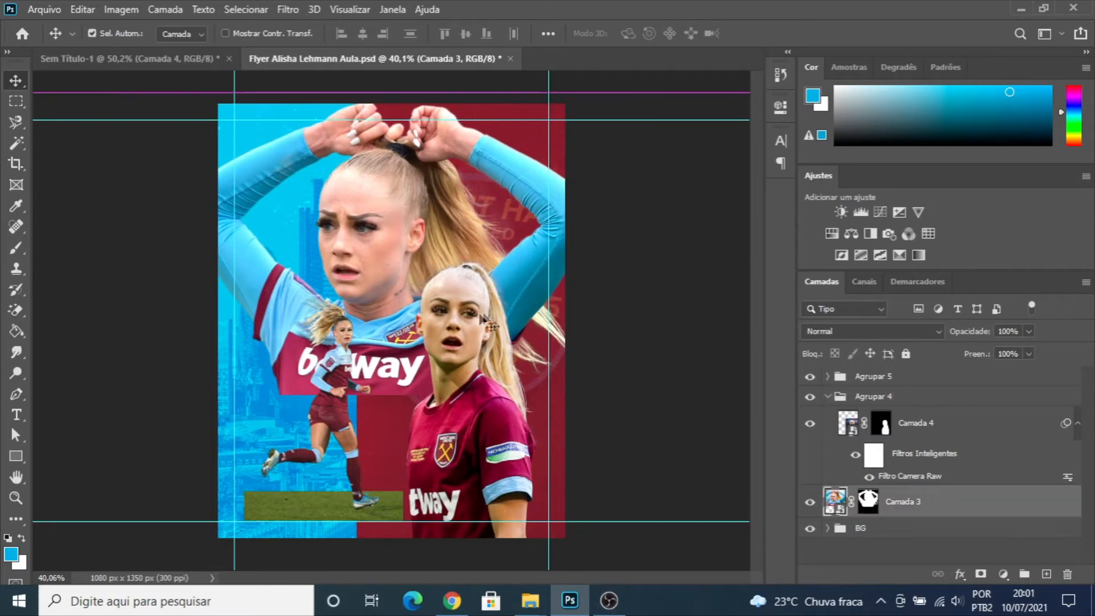
- Deselect all layers, hide the guides and check the overall placement of the three players
click(472, 384)
drag(467, 309, 467, 309)
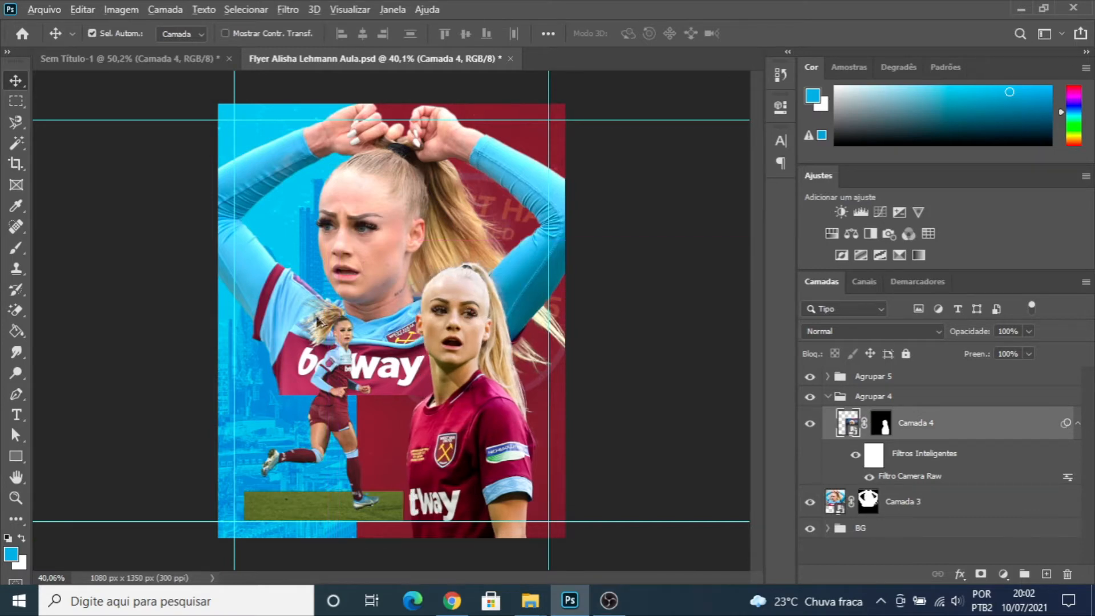
scroll(320, 317, down, 1)
click(152, 156)
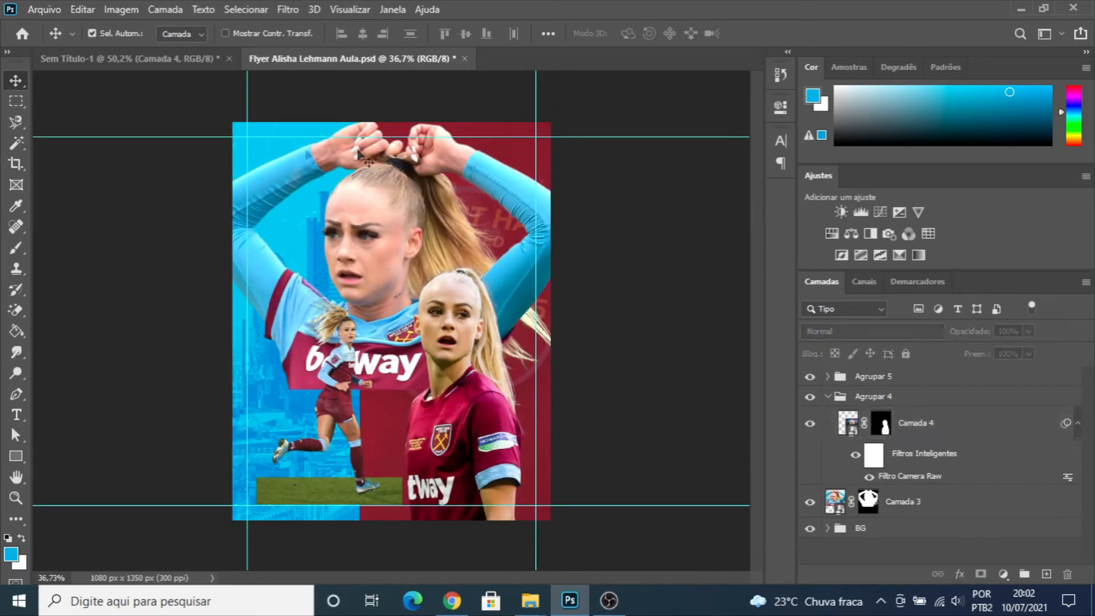
key(ctrl+semicolon)
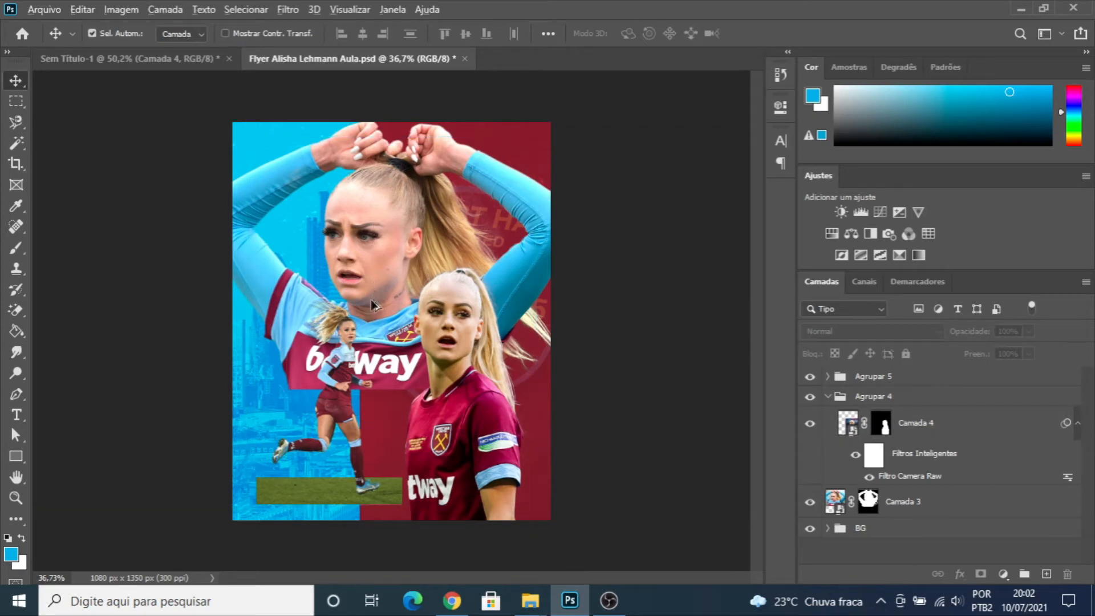
scroll(371, 303, down, 2)
scroll(369, 333, up, 3)
scroll(349, 277, down, 2)
scroll(349, 275, up, 1)
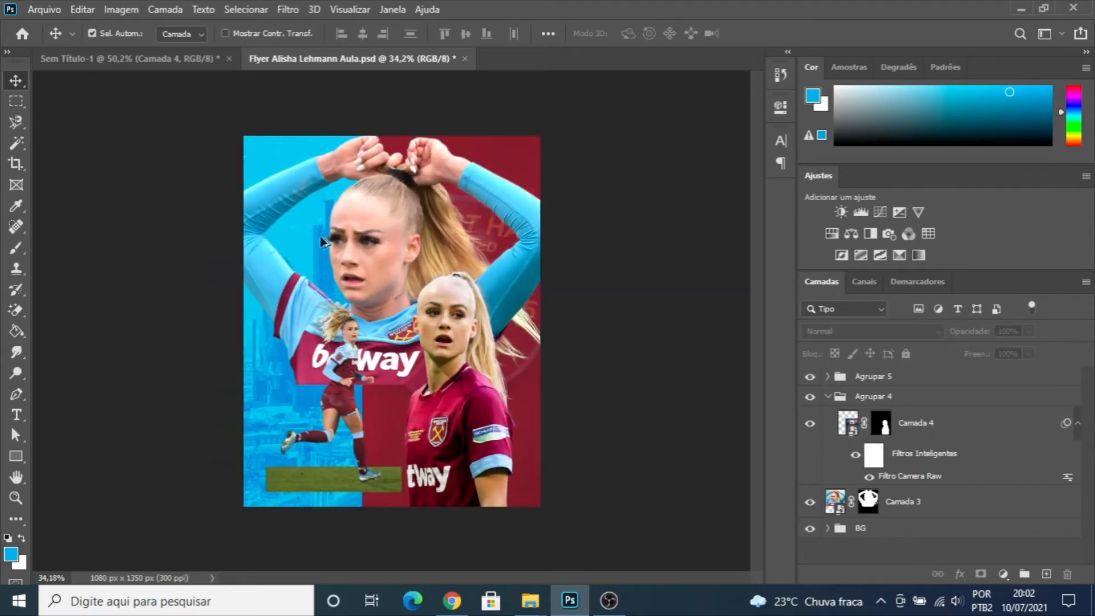
- Compare the finished artwork in the Sem Título-1 document with the player photos in the flyer document
click(108, 59)
scroll(488, 264, down, 3)
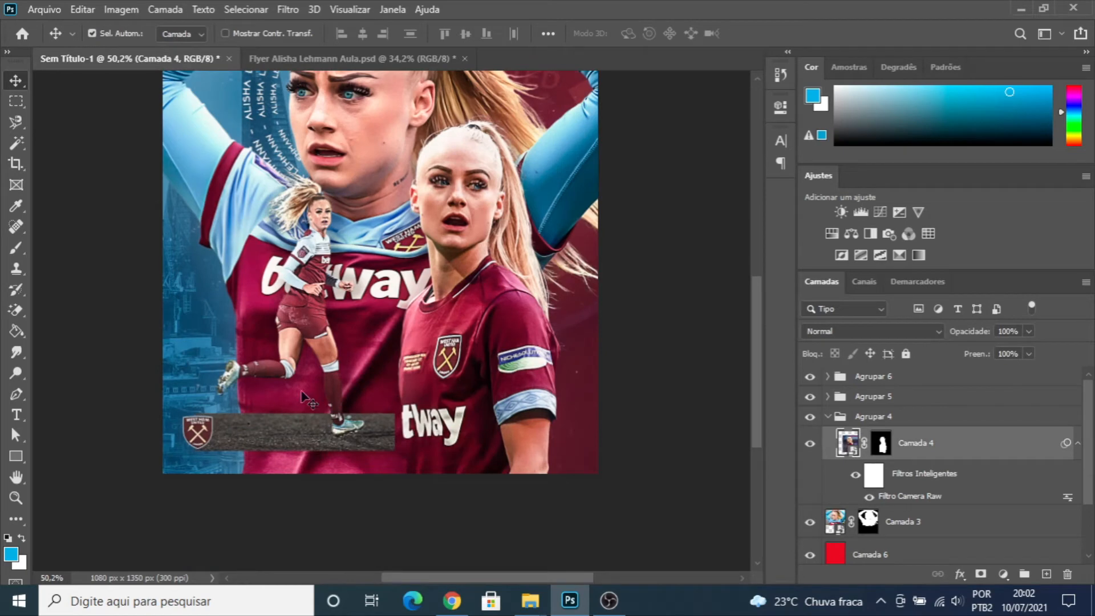
key(ctrl+v)
key(ctrl+z)
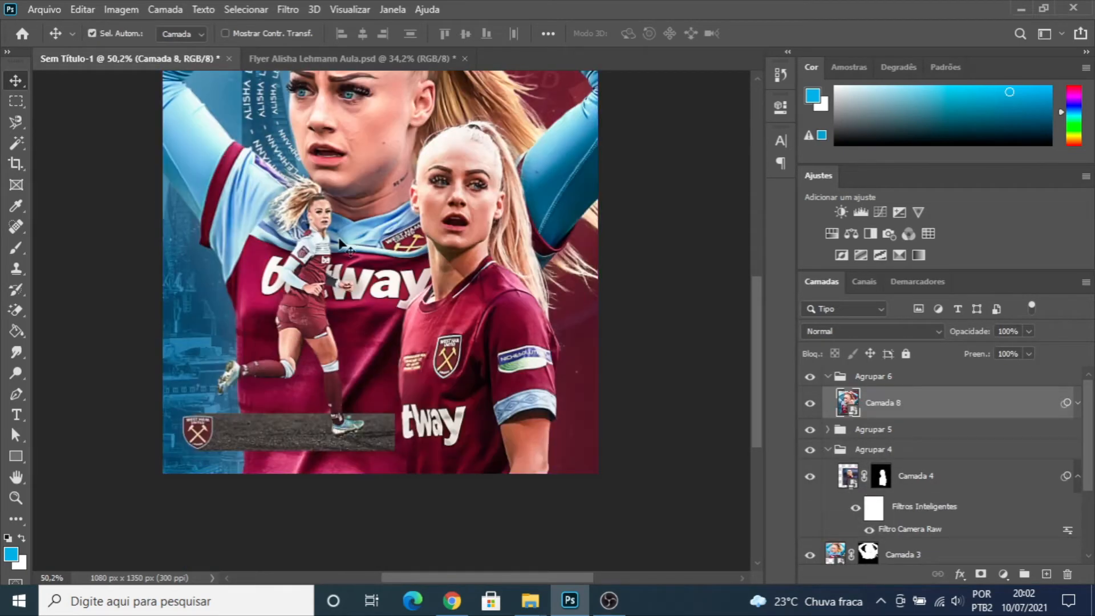
scroll(352, 174, up, 1)
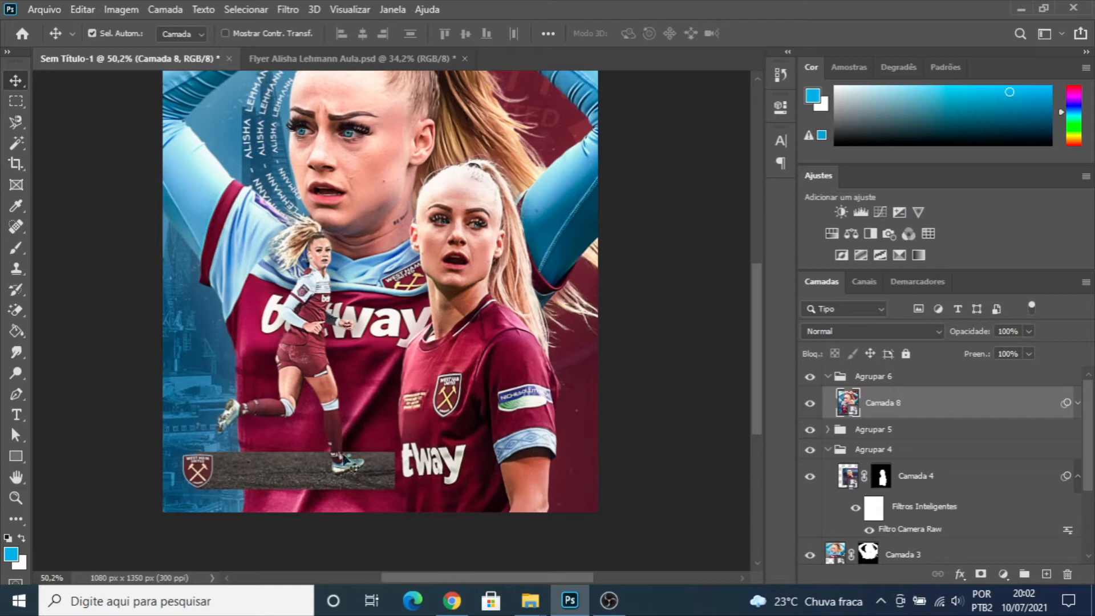
click(306, 57)
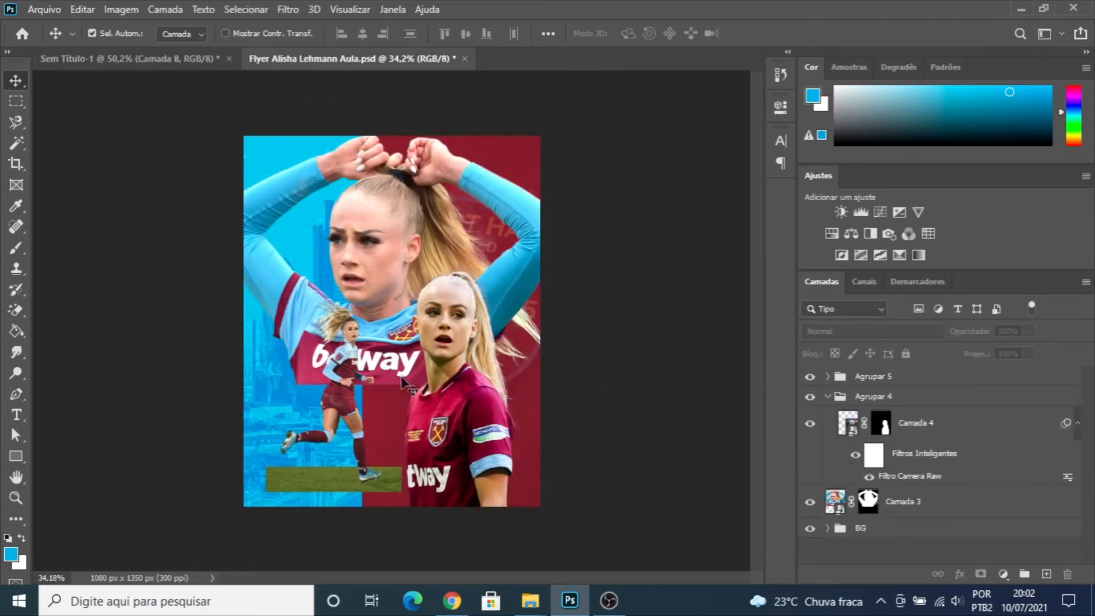
scroll(376, 421, up, 5)
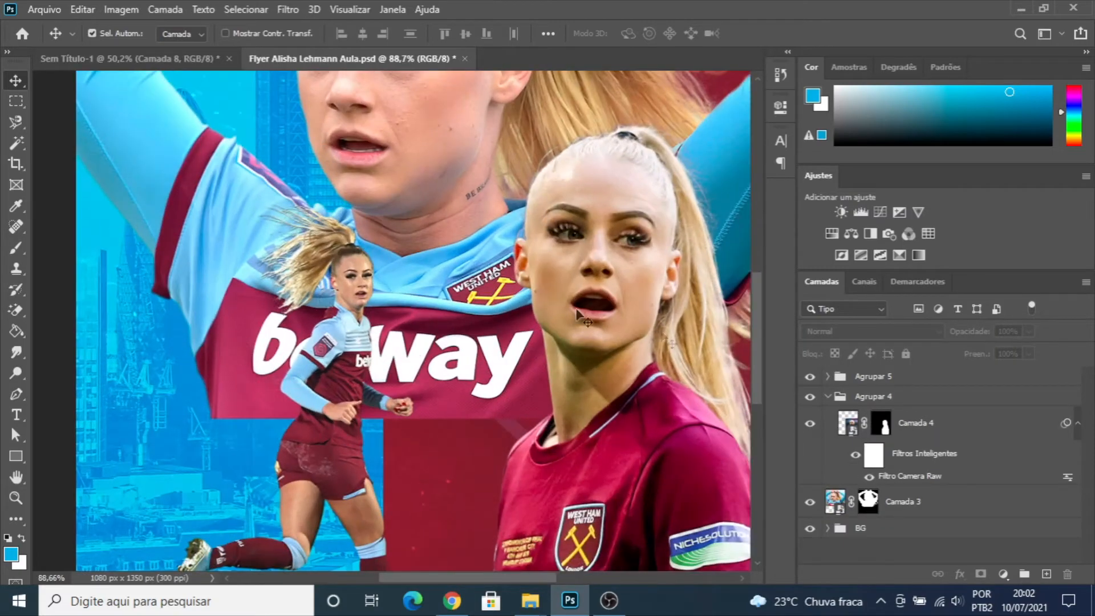
scroll(319, 377, down, 3)
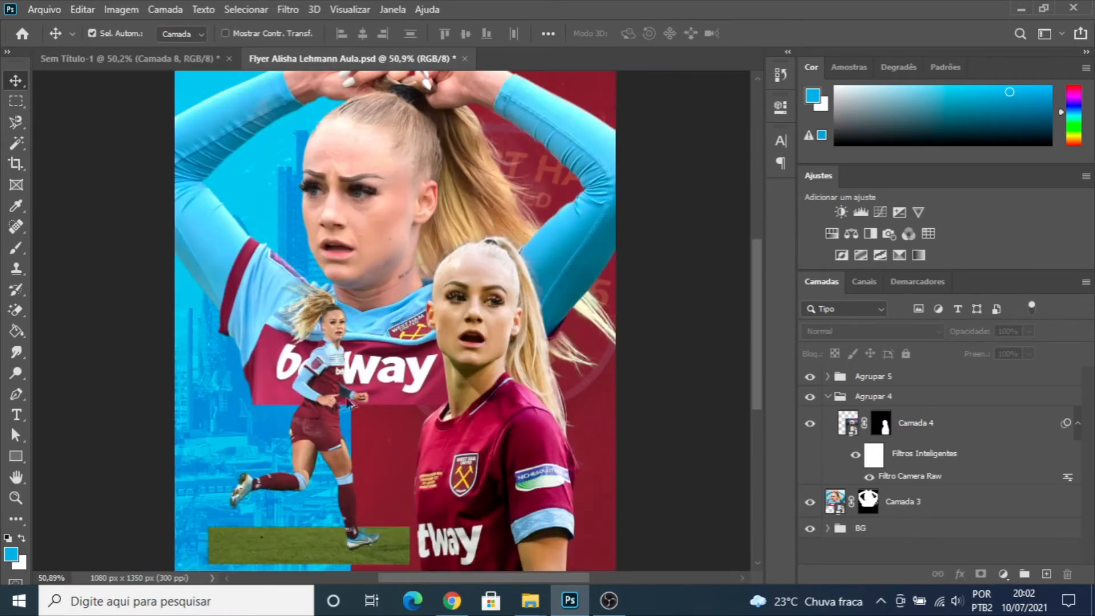
scroll(448, 420, down, 2)
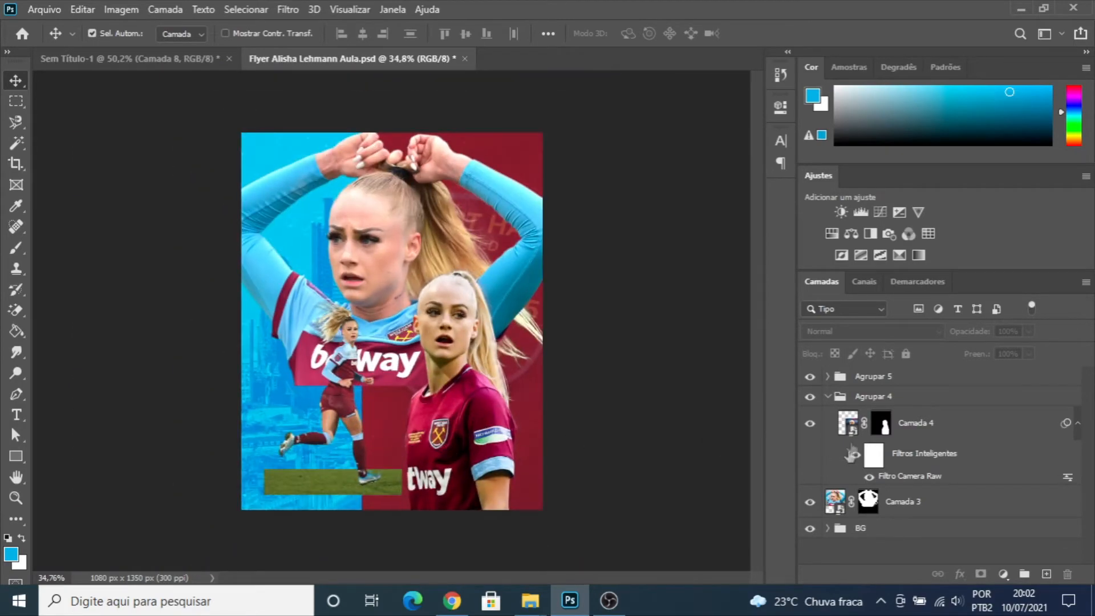
- Collapse the Agrupar 4 group and hide both the Agrupar 4 and Agrupar 5 groups
click(827, 396)
drag(810, 397, 811, 377)
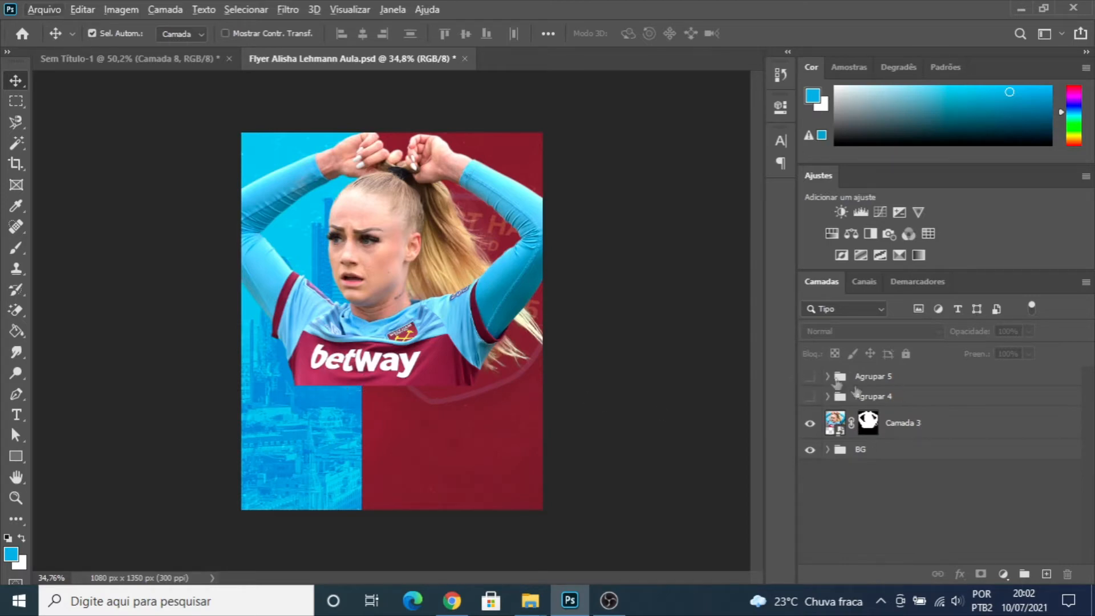
- Duplicate the Camada 3 player layer and hide the original Camada 3
drag(388, 341, 388, 341)
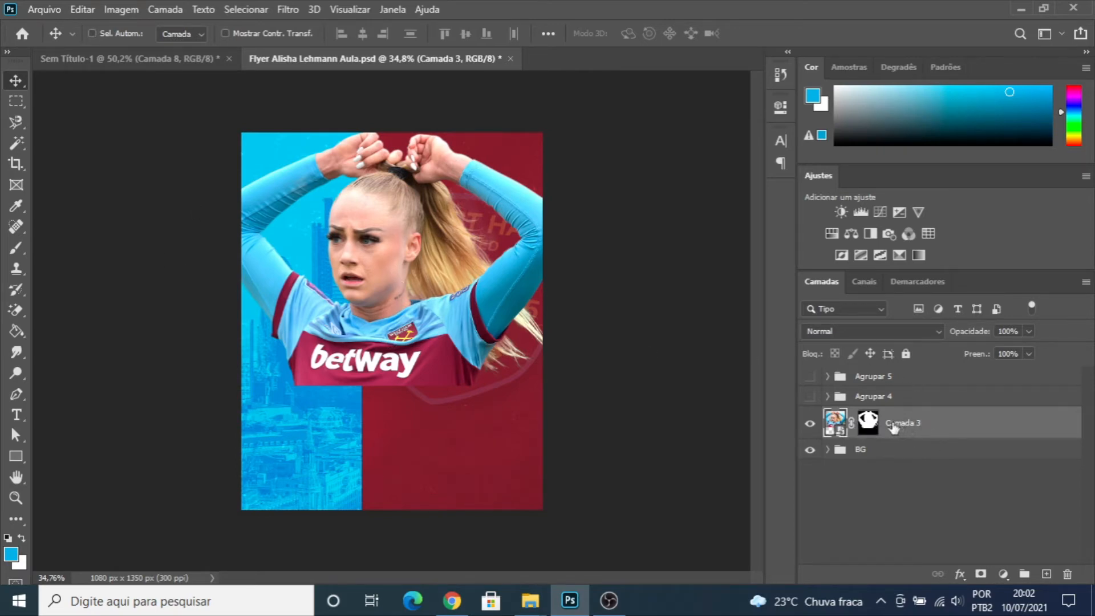
key(ctrl+j)
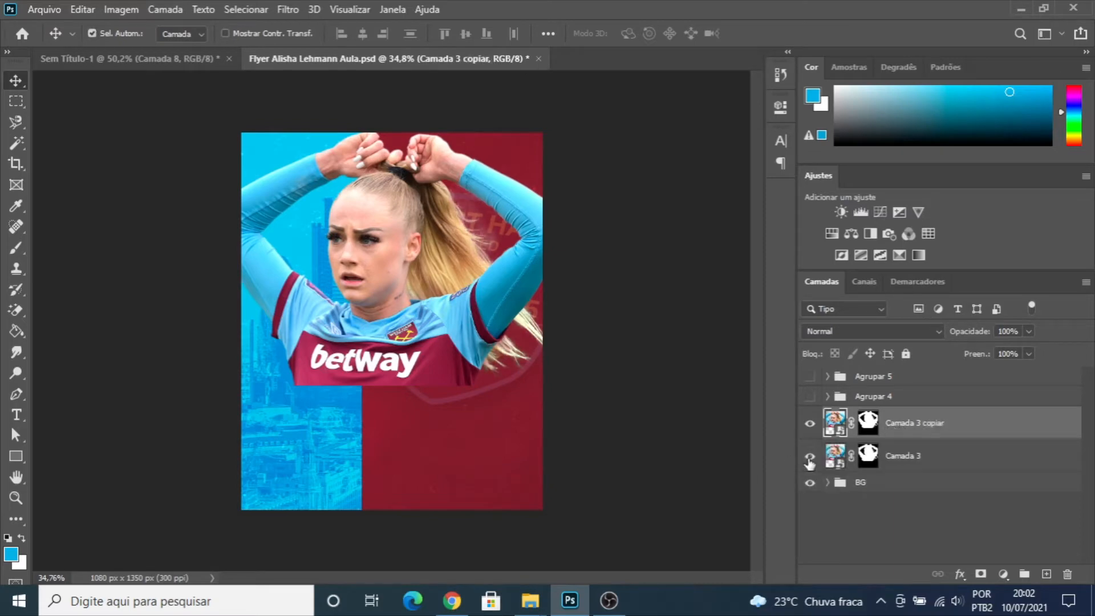
click(810, 455)
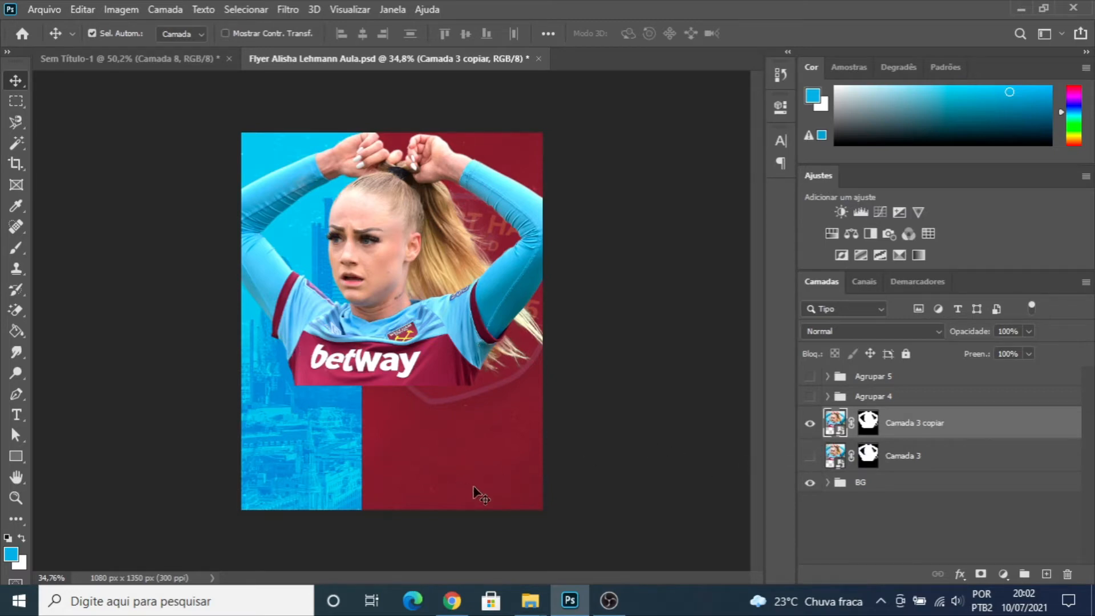
- Place the Lewes_FC_Women player photo from the Flyer Alisha folder in File Explorer into the flyer document
mouse_move(530, 599)
click(576, 534)
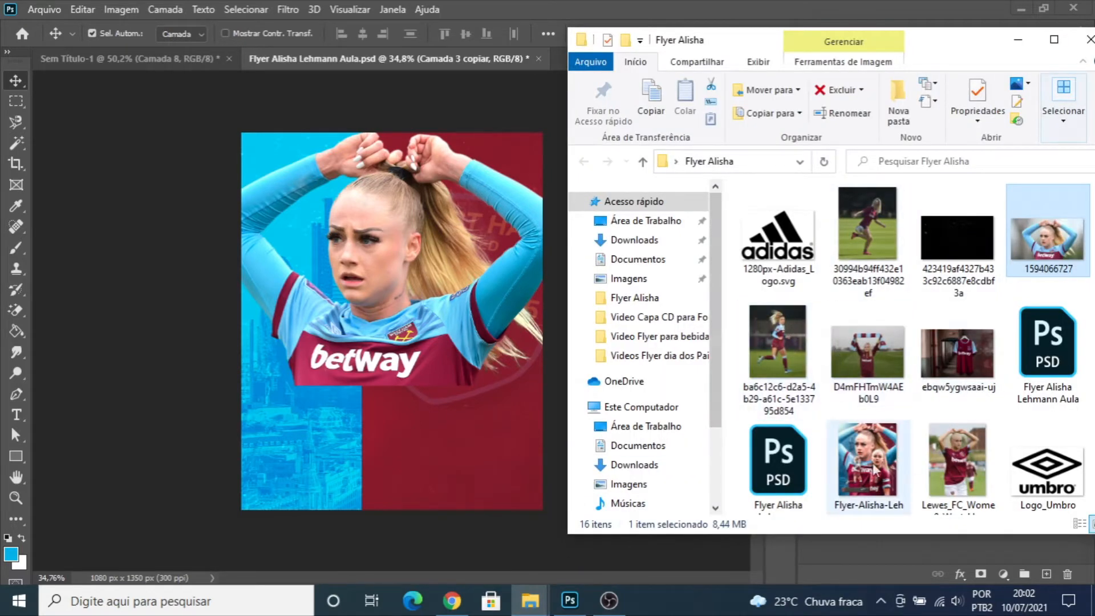
click(964, 453)
drag(964, 453, 385, 402)
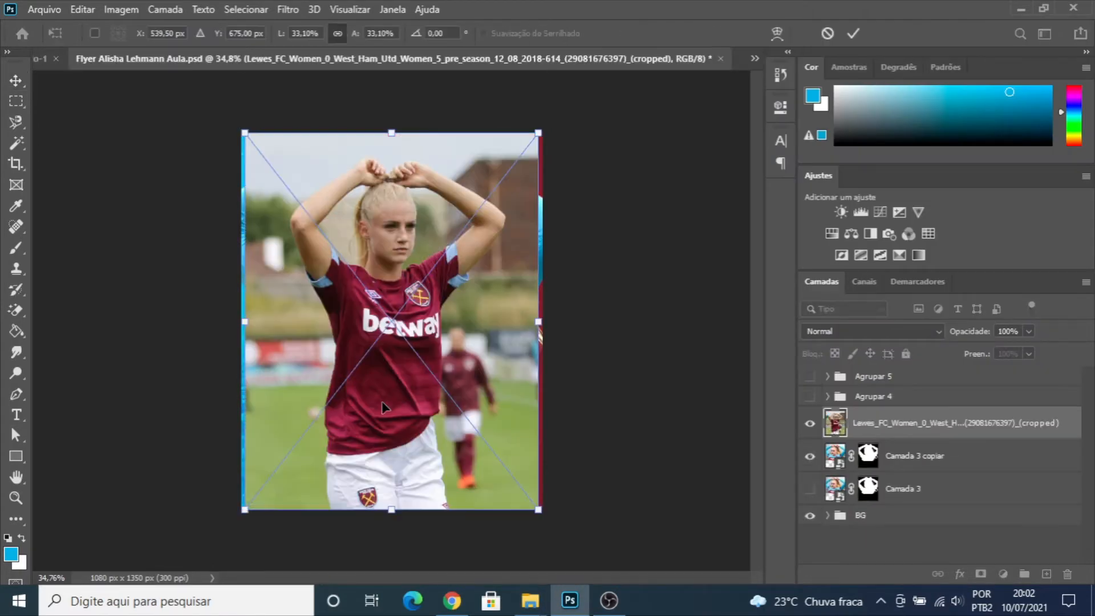
- Flip the placed Lewes_FC_Women photo horizontally and commit its placement
scroll(405, 365, up, 5)
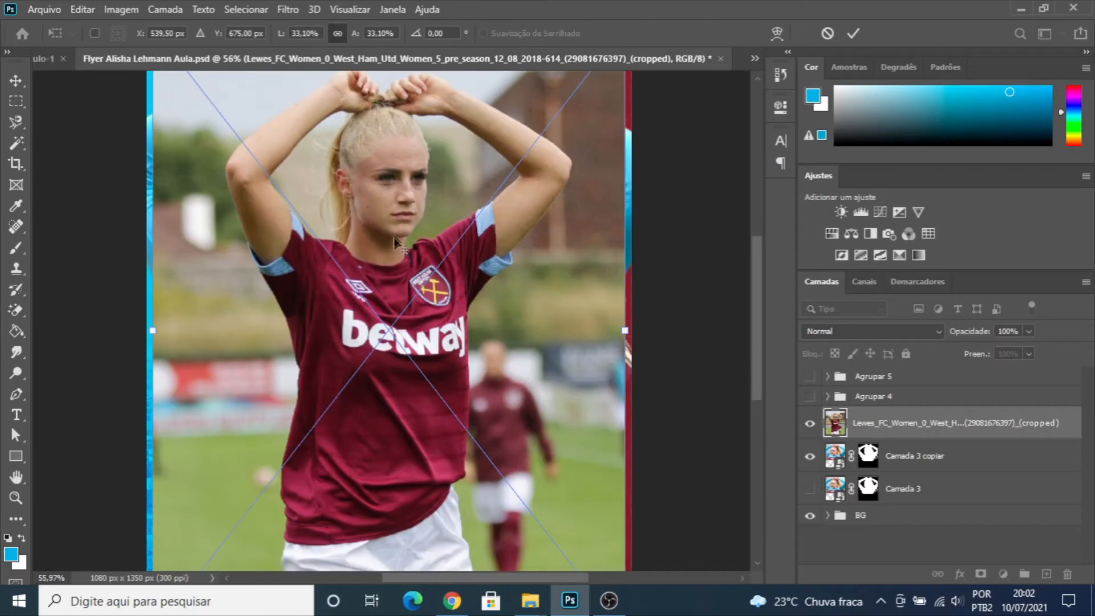
scroll(344, 263, down, 3)
right_click(388, 270)
click(365, 307)
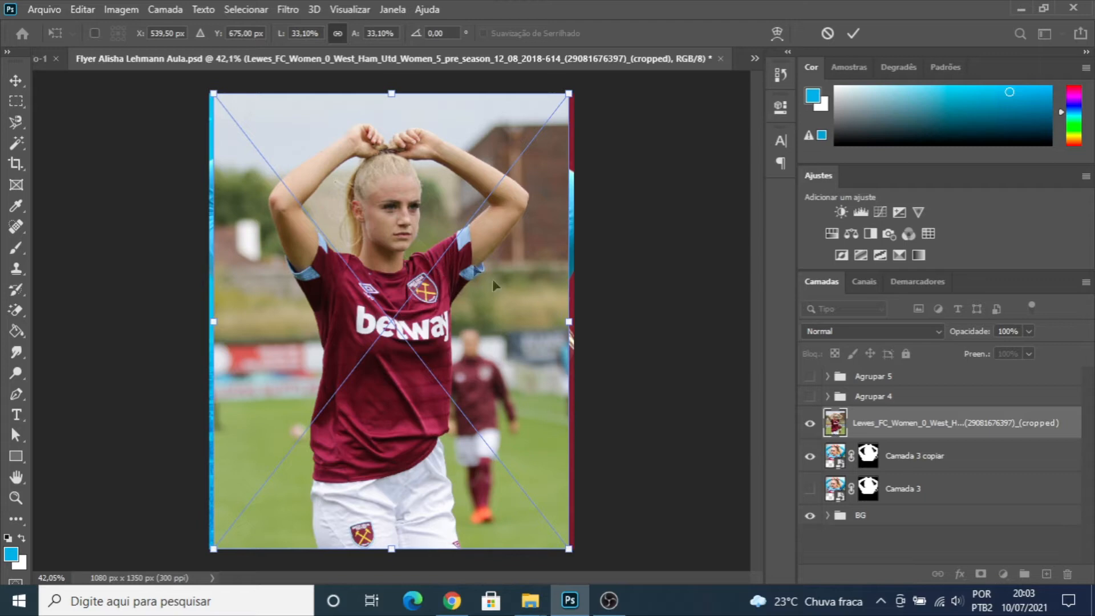
right_click(388, 350)
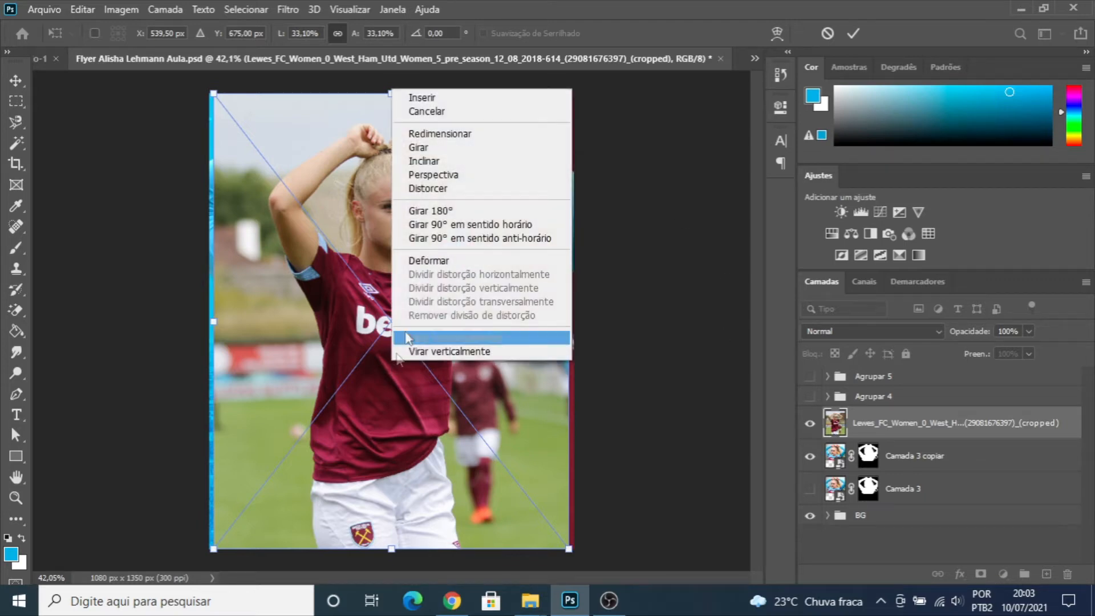
click(441, 337)
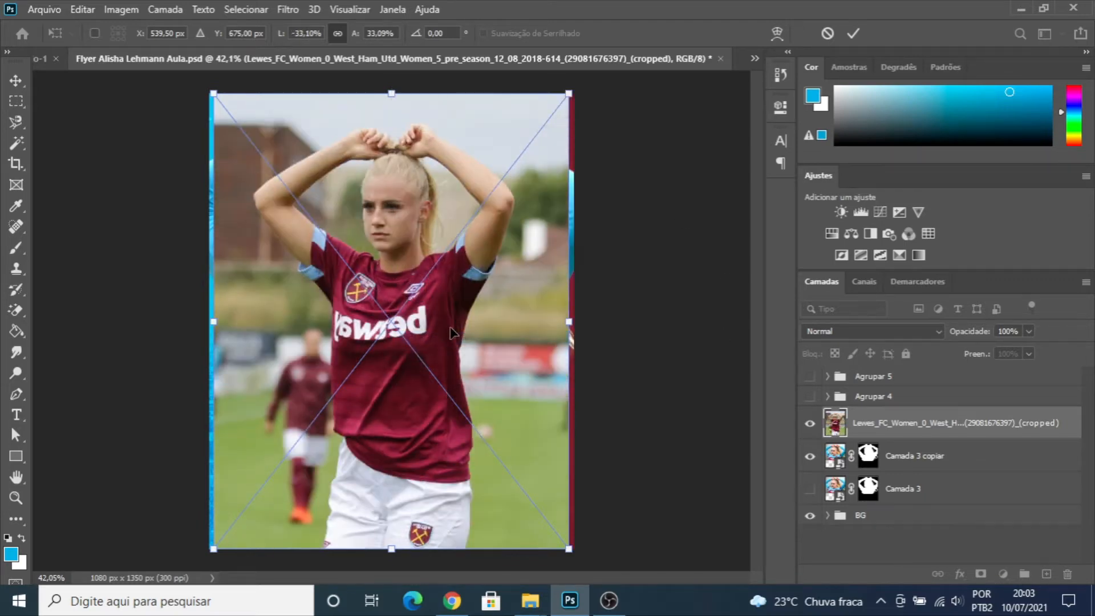
key(Return)
- Move the flipped photo about 50 px right and 317 px down, and put its layer directly below Camada 3 copiar
drag(419, 281, 442, 384)
drag(890, 425, 890, 471)
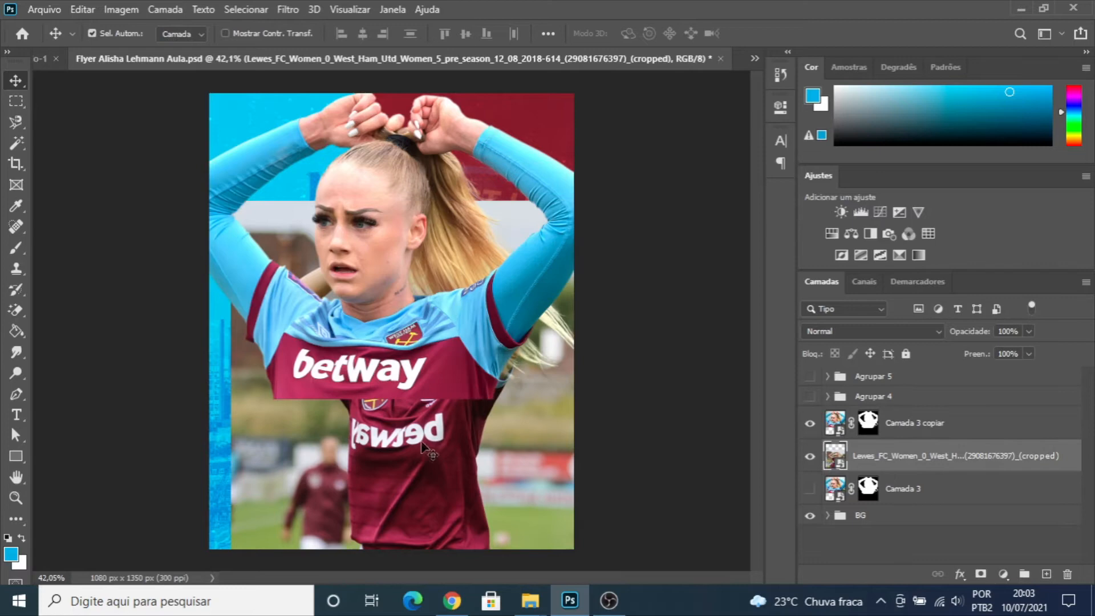
- Scale the flipped photo to about 56% and position it so its shirt continues the torso of the Camada 3 copiar player
key(ctrl+t)
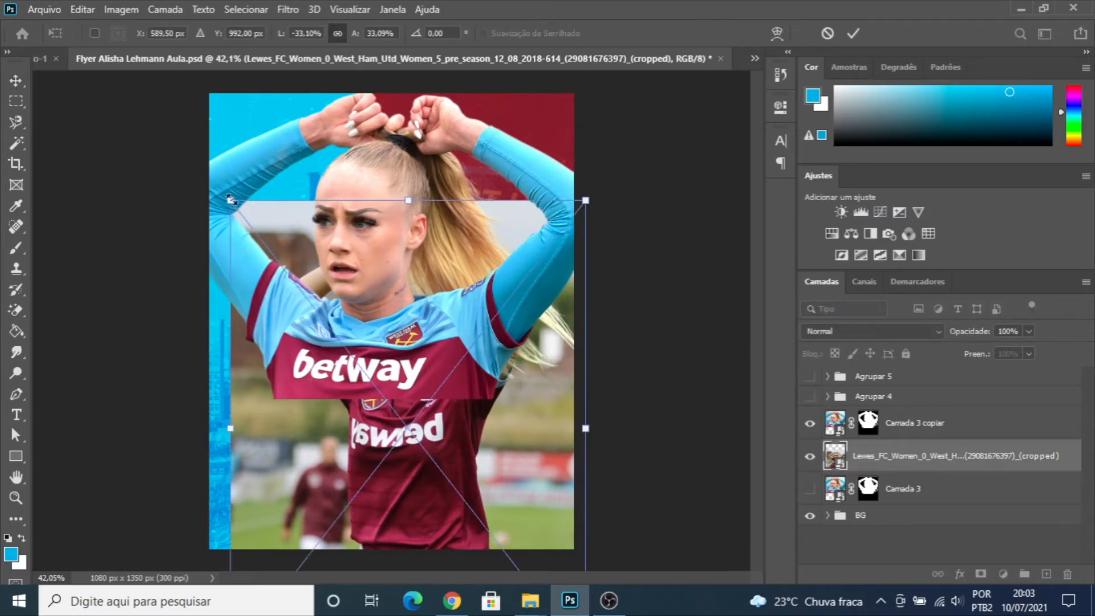
drag(231, 199, 84, 86)
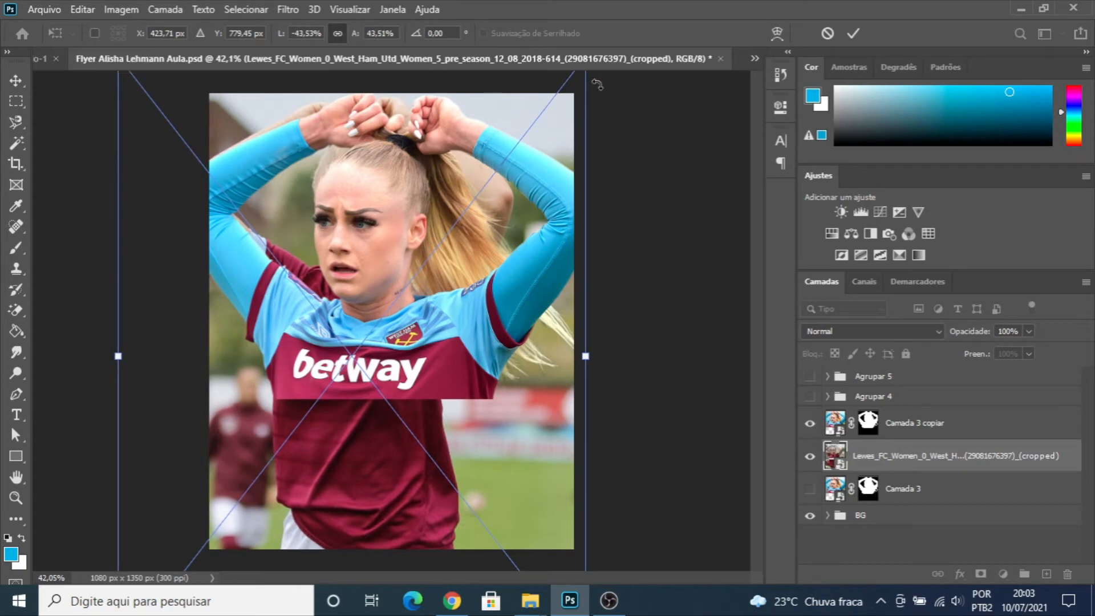
drag(591, 356, 680, 356)
drag(502, 452, 474, 451)
drag(649, 360, 676, 360)
drag(93, 355, 72, 355)
drag(283, 439, 292, 442)
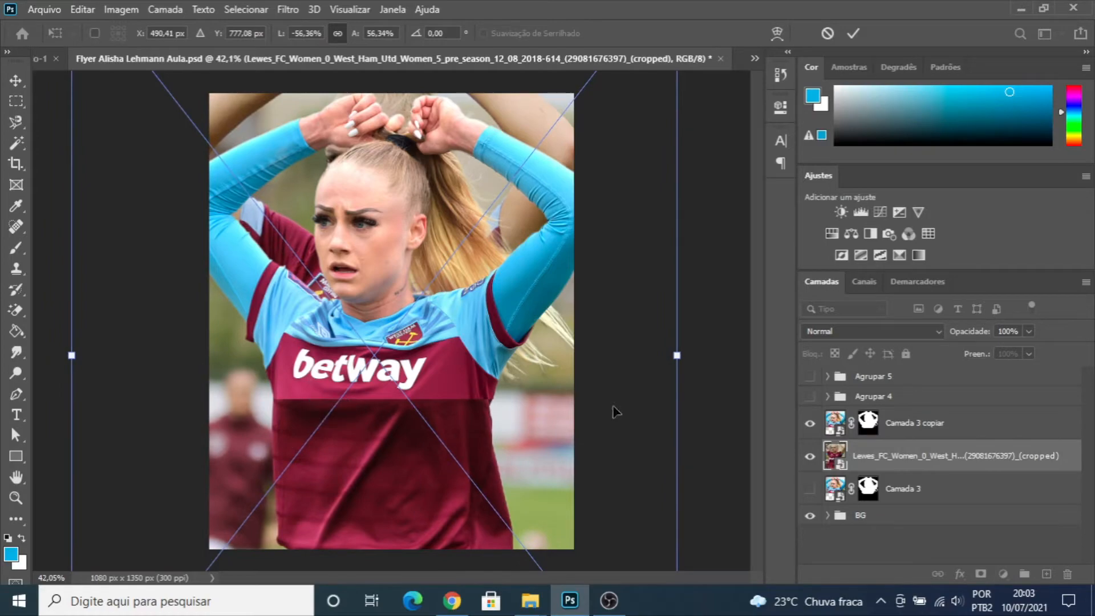
scroll(472, 399, up, 8)
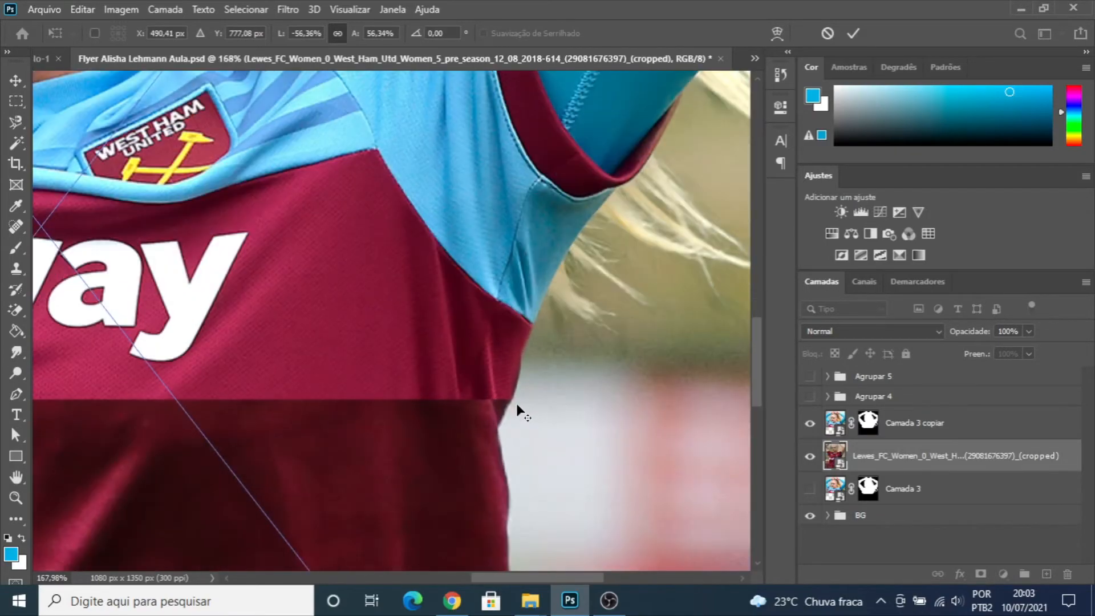
scroll(517, 404, down, 3)
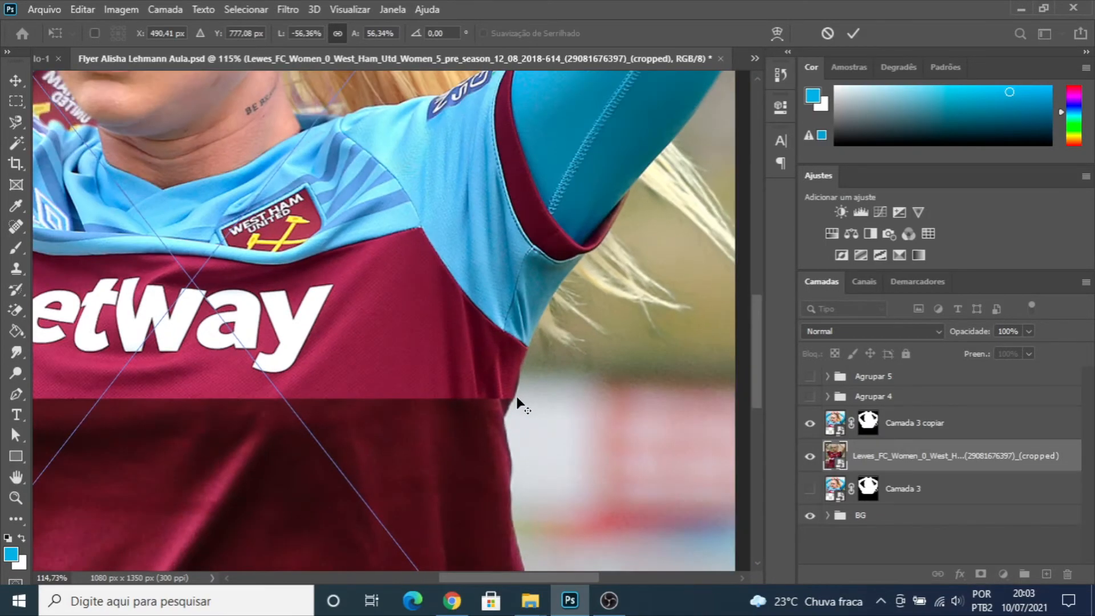
scroll(517, 399, down, 5)
scroll(488, 406, down, 1)
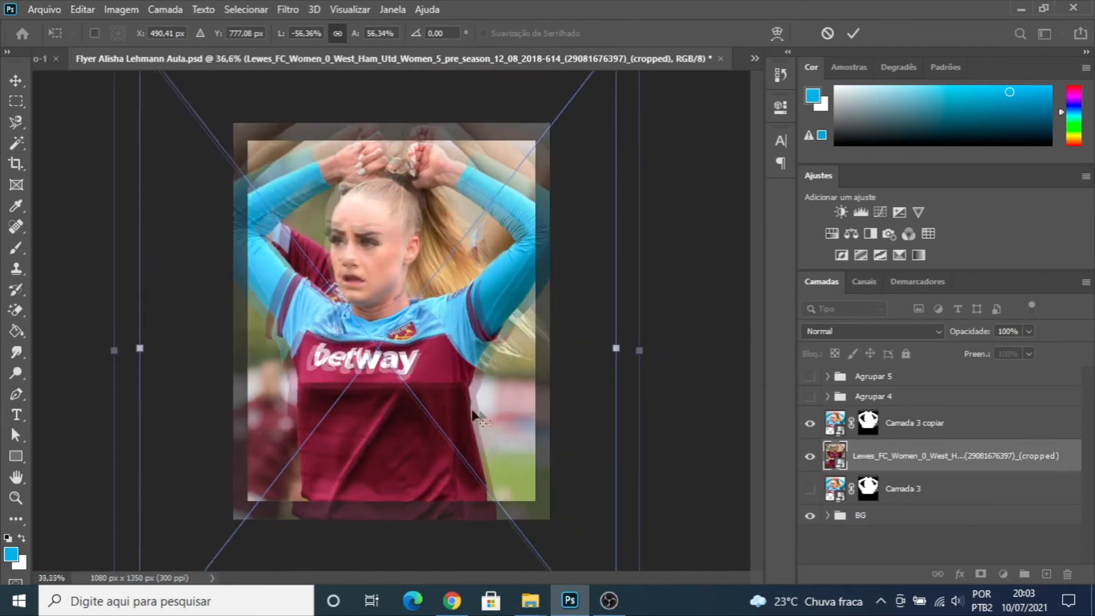
key(alt+space)
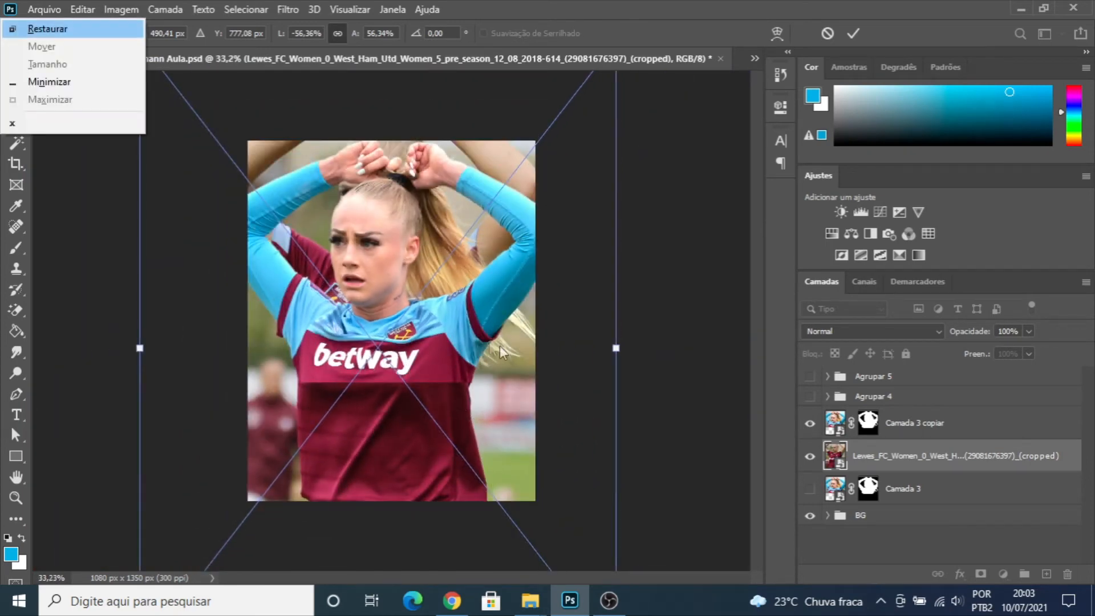
click(467, 318)
key(Return)
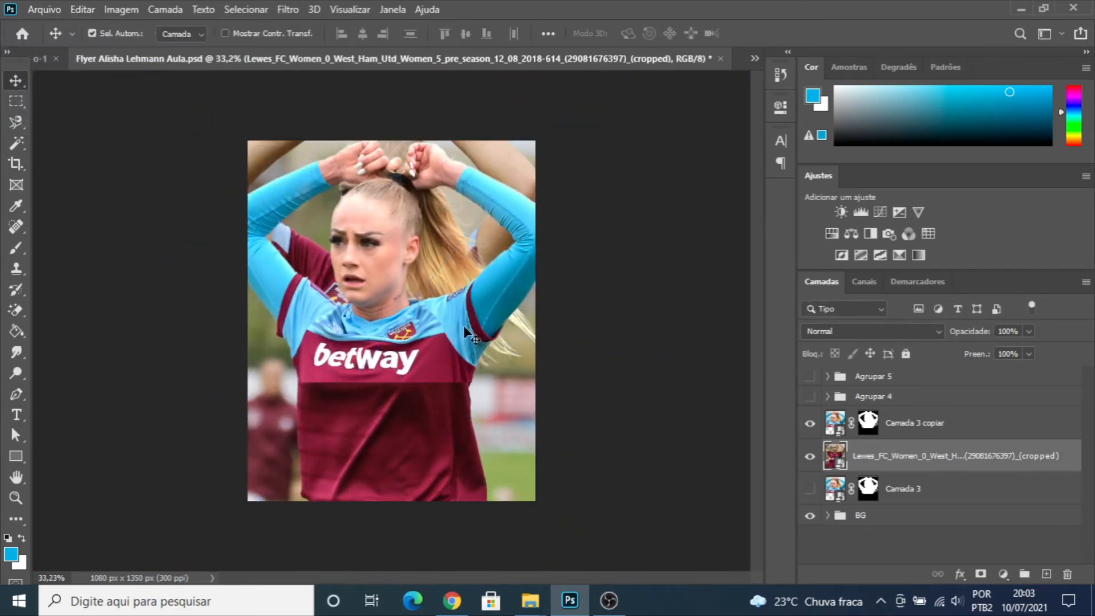
- Add a layer mask to the Lewes_FC_Women photo layer
scroll(394, 337, up, 1)
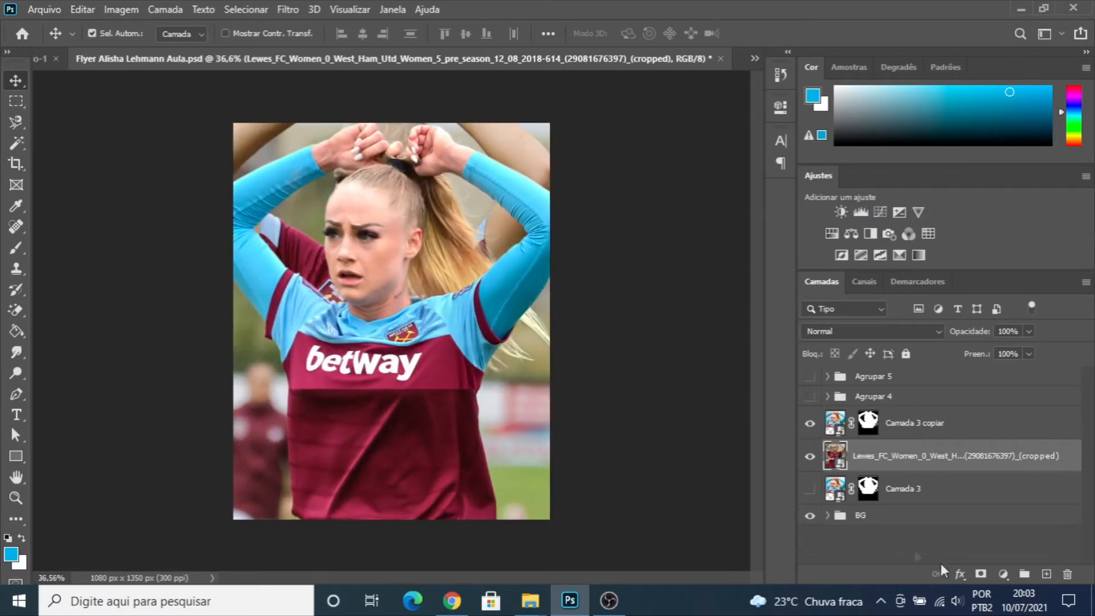
click(981, 573)
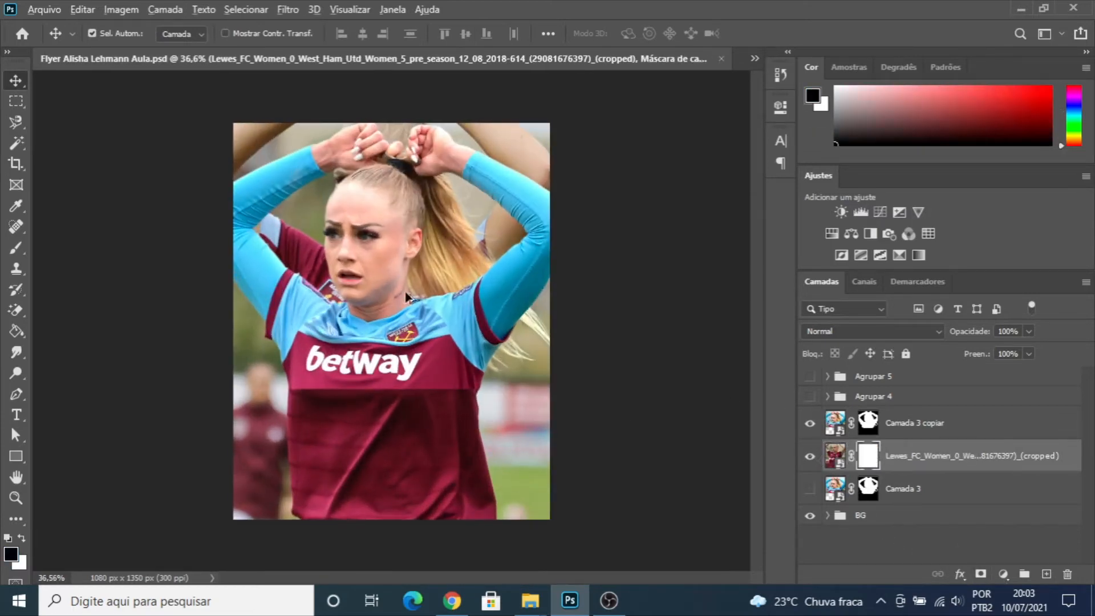
scroll(359, 270, down, 1)
scroll(337, 286, up, 2)
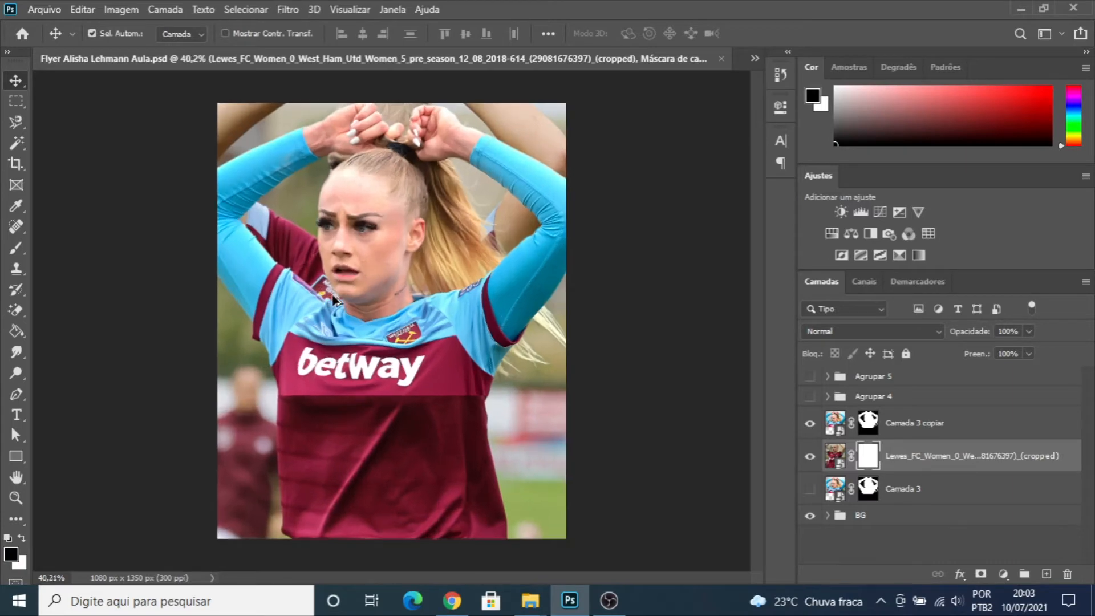
scroll(334, 292, down, 3)
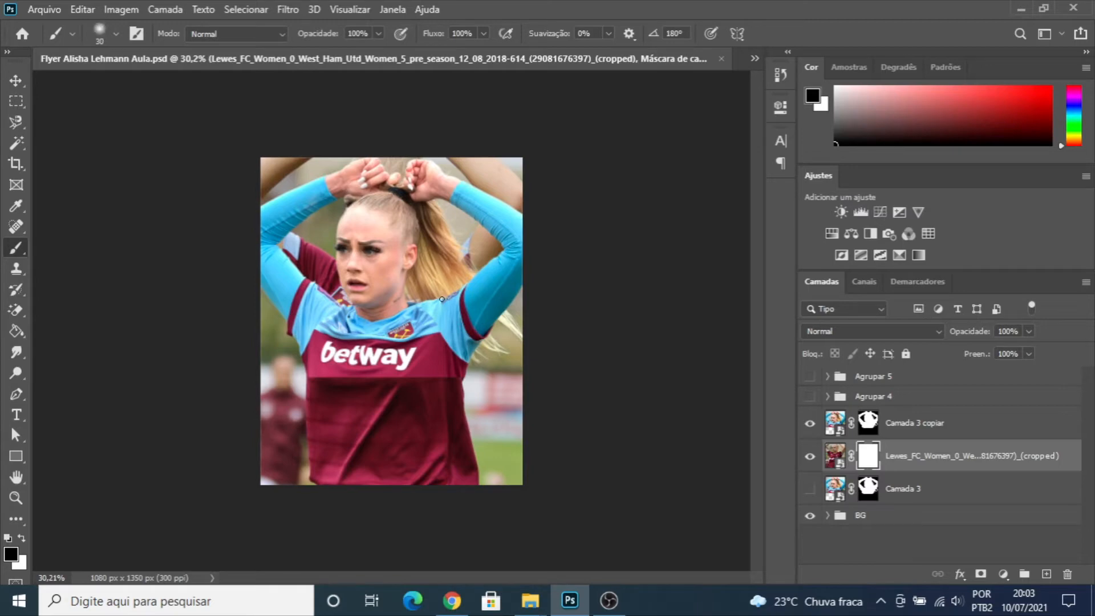
- Set the mask brush to 600 px with 72% hardness
key(])
key(])
key(])
key(])
click(117, 34)
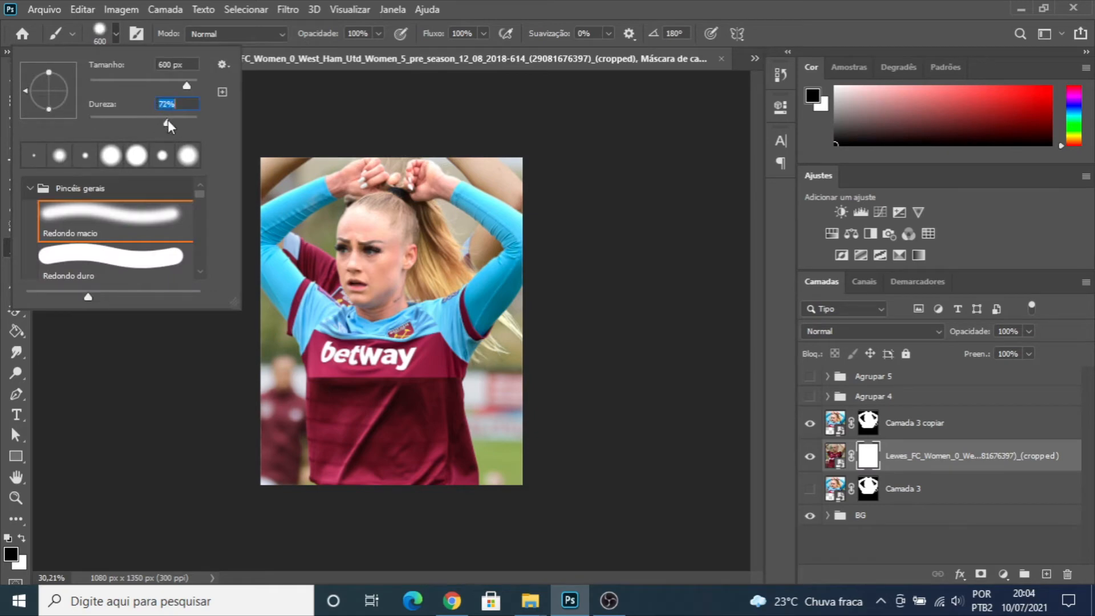
click(117, 33)
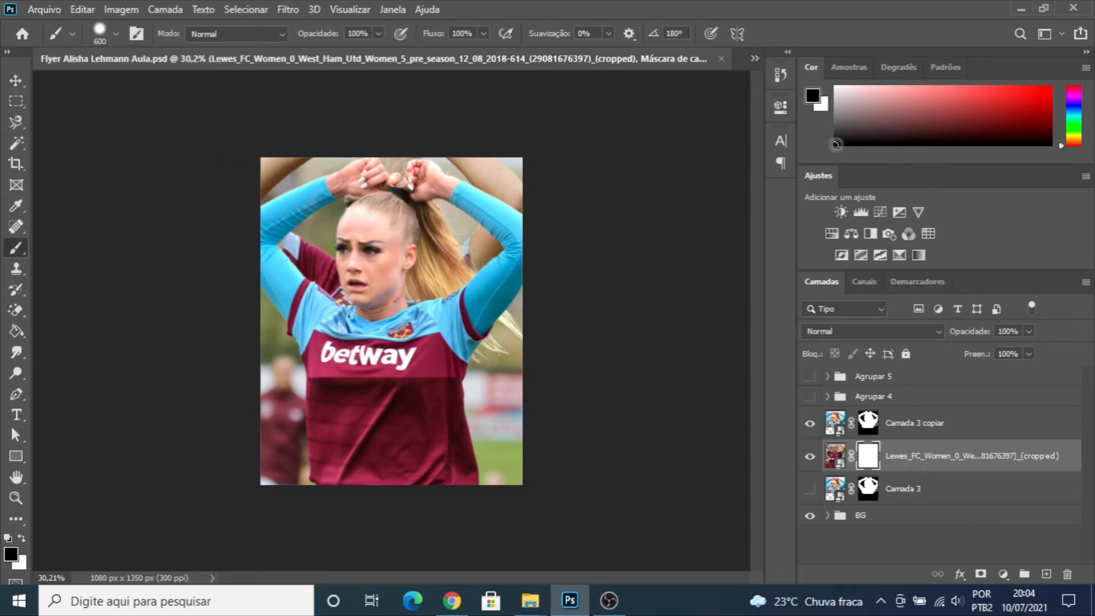
- Paint black on the mask to hide the Lewes_FC_Women photo around the player's arms, head and shoulders
drag(484, 204, 189, 194)
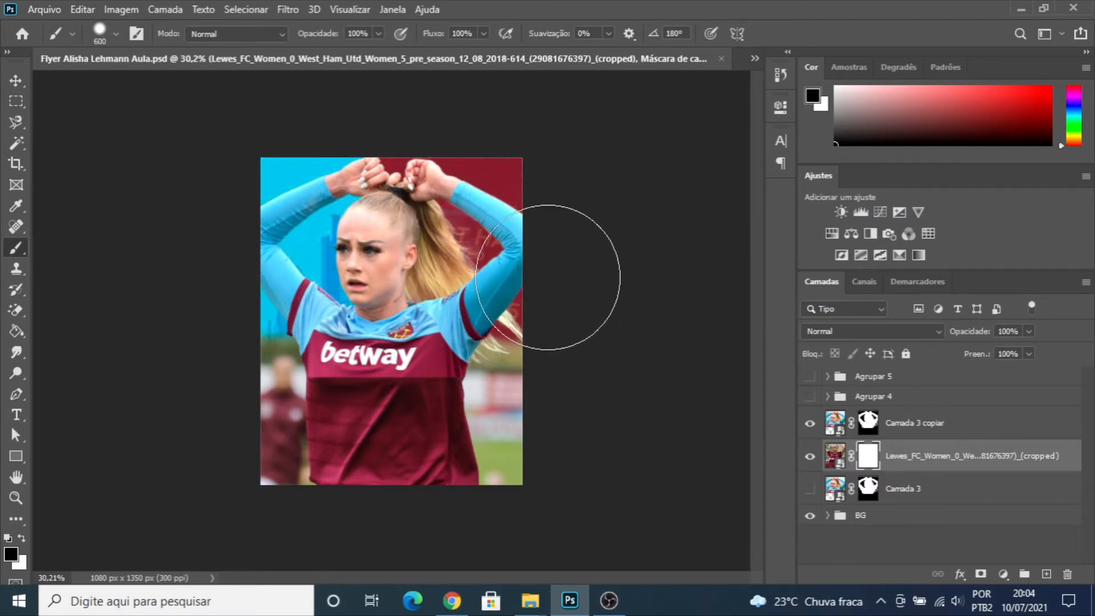
mouse_move(262, 272)
mouse_down()
mouse_move(525, 276)
mouse_move(309, 278)
mouse_move(464, 285)
mouse_up()
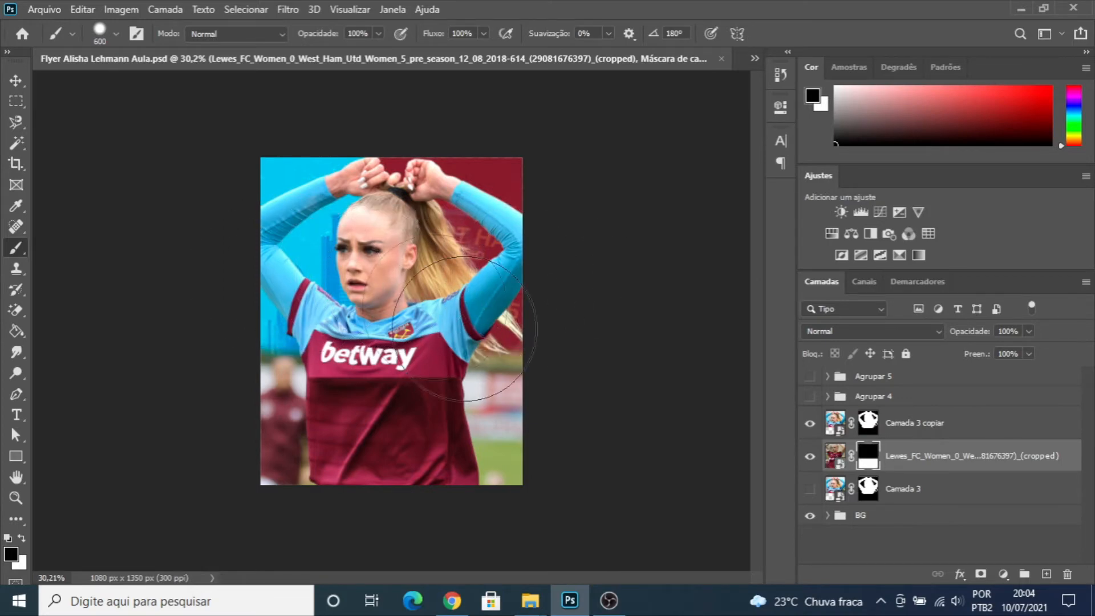
scroll(309, 416, up, 3)
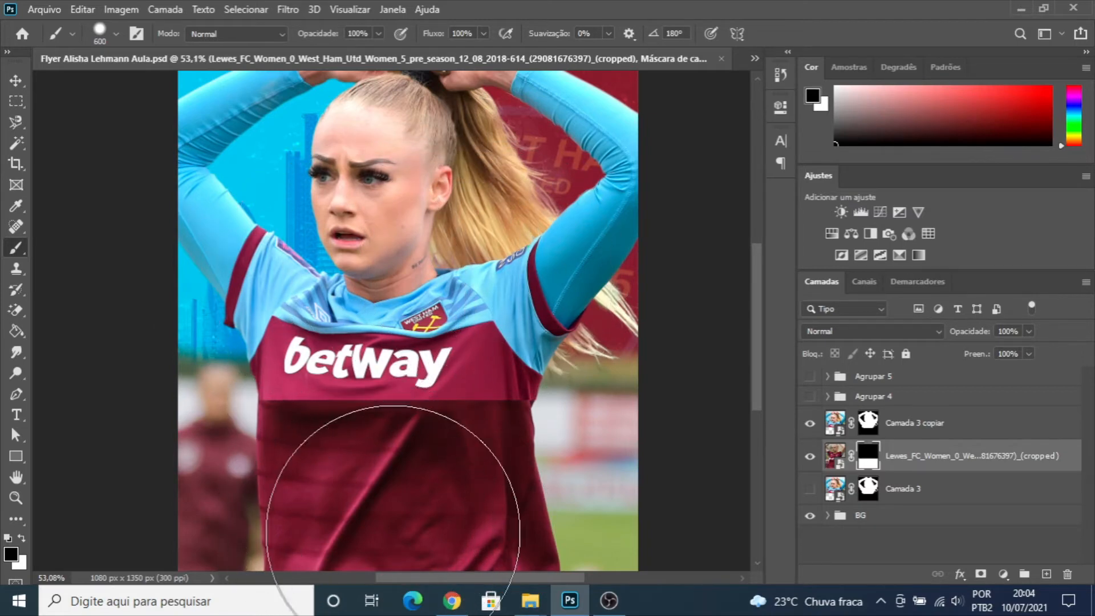
mouse_move(318, 526)
mouse_down()
mouse_move(274, 502)
mouse_move(440, 525)
mouse_move(431, 488)
mouse_up()
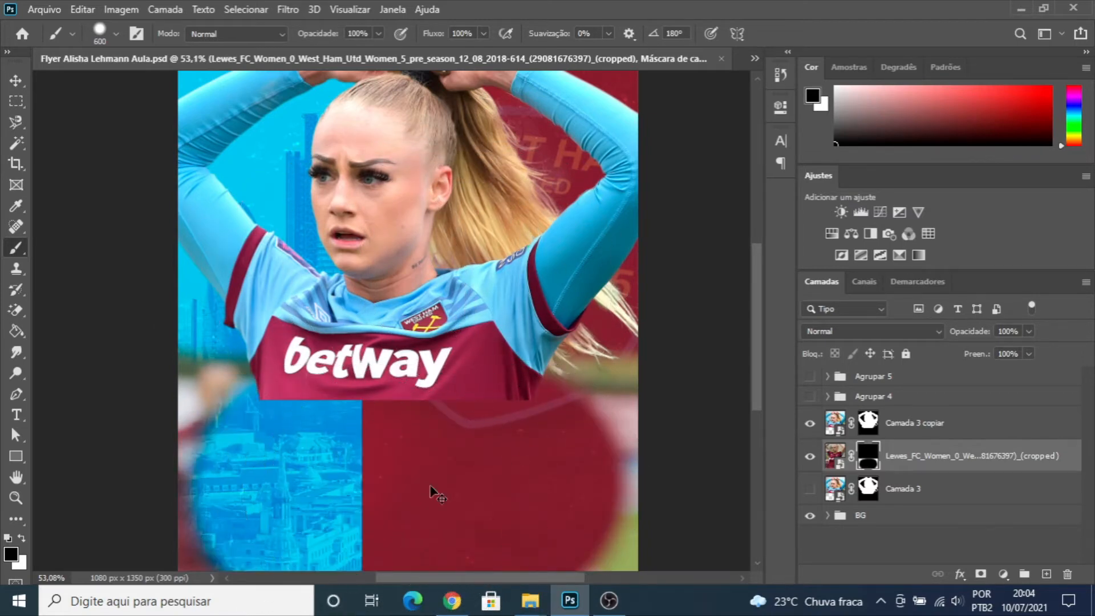
key(ctrl+z)
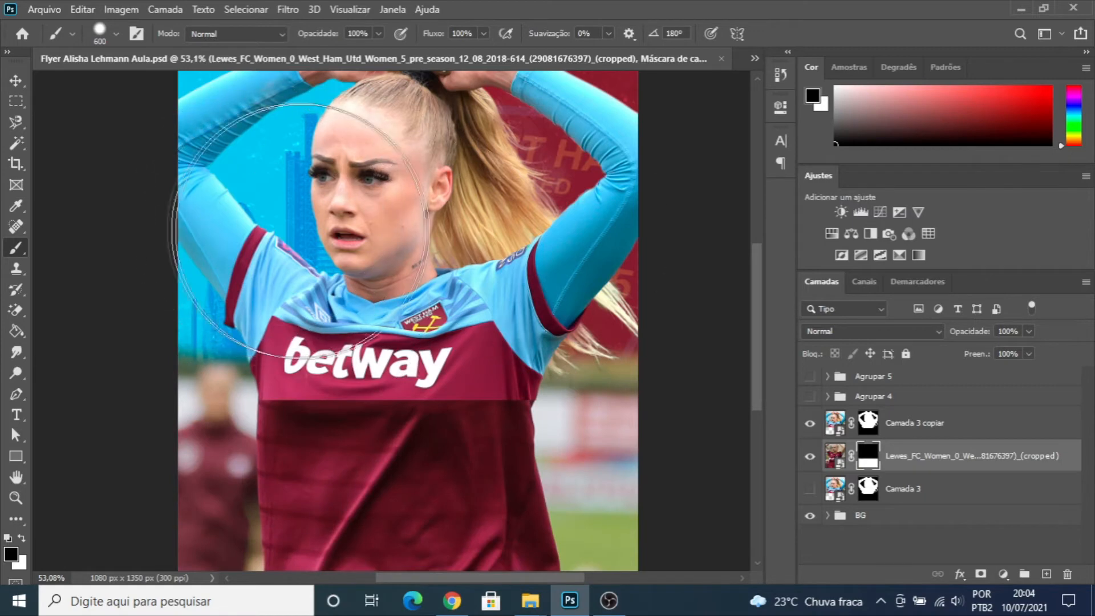
- Mask out the photo background on both sides of the extended torso with a 200 px black brush
scroll(331, 382, down, 3)
scroll(435, 505, up, 3)
scroll(627, 486, down, 3)
key([)
key([)
key([)
key(bracketleft)
mouse_move(616, 473)
mouse_down()
mouse_move(582, 456)
mouse_move(577, 486)
mouse_move(590, 439)
mouse_move(586, 300)
mouse_move(616, 243)
mouse_move(607, 267)
mouse_move(591, 234)
mouse_move(554, 289)
mouse_move(574, 439)
mouse_move(564, 400)
mouse_up()
mouse_move(171, 319)
mouse_down()
mouse_move(147, 421)
mouse_move(122, 313)
mouse_move(171, 275)
mouse_move(169, 394)
mouse_move(146, 459)
mouse_move(189, 482)
mouse_move(154, 399)
mouse_move(146, 406)
mouse_move(171, 392)
mouse_move(180, 365)
mouse_move(163, 320)
mouse_move(175, 302)
mouse_move(147, 305)
mouse_move(184, 335)
mouse_up()
key(ctrl+z)
mouse_move(171, 428)
mouse_down()
mouse_move(156, 461)
mouse_move(191, 491)
mouse_move(149, 272)
mouse_move(160, 263)
mouse_move(175, 294)
mouse_move(168, 320)
mouse_move(183, 391)
mouse_up()
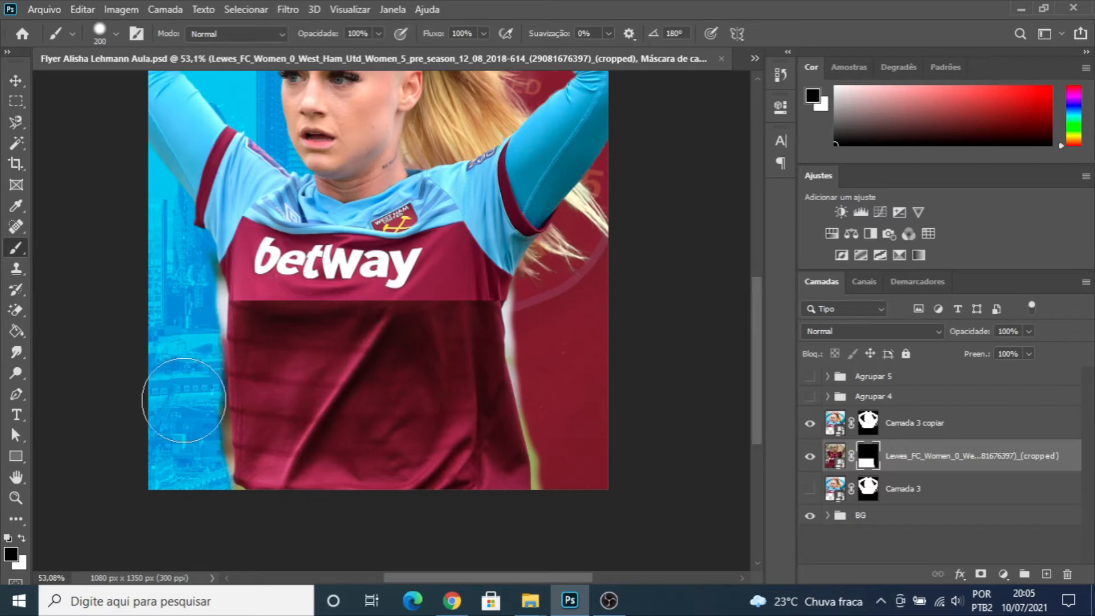
- Mask out the green fringe along the lower right edge of the extended shirt with a 40 px black brush
scroll(559, 393, up, 6)
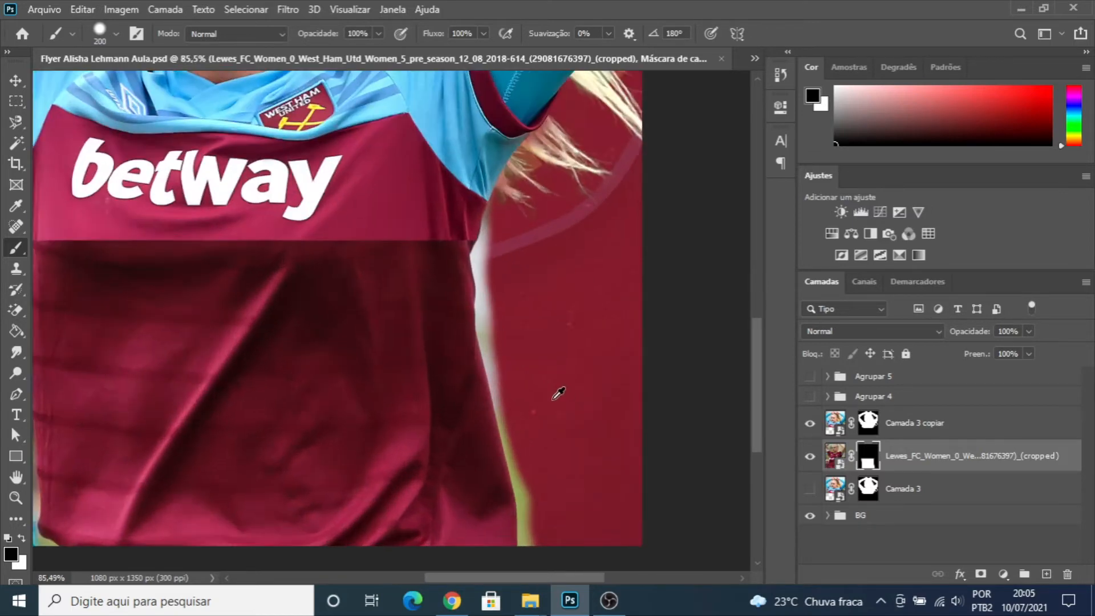
scroll(552, 389, down, 1)
key(bracketleft)
key(bracketleft)
key(bracketleft)
key(bracketleft)
key(bracketleft)
key(bracketleft)
key(bracketleft)
key(bracketleft)
key(bracketleft)
key(bracketleft)
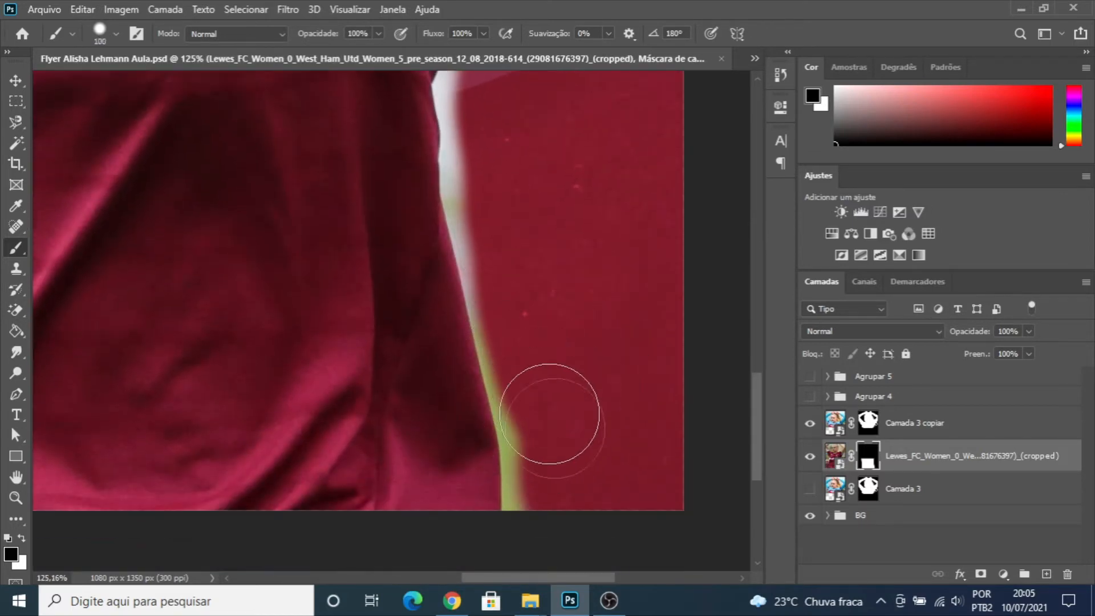
drag(526, 517, 524, 505)
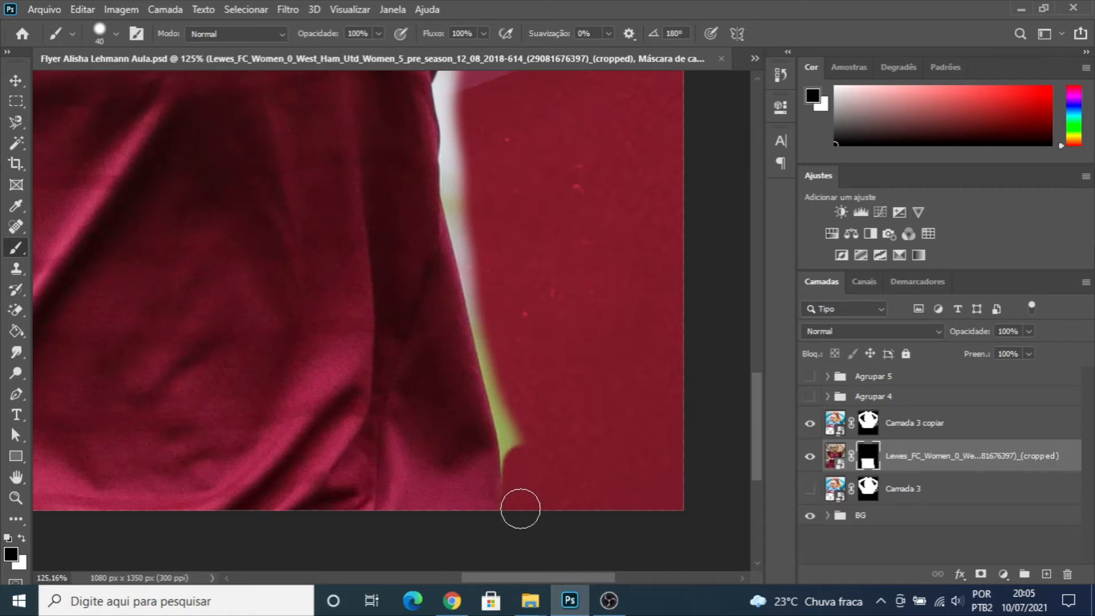
drag(522, 468, 511, 414)
- Paint black on the mask to remove the remaining pale fringe along the shirt's right edge up to the armpit
scroll(520, 500, up, 3)
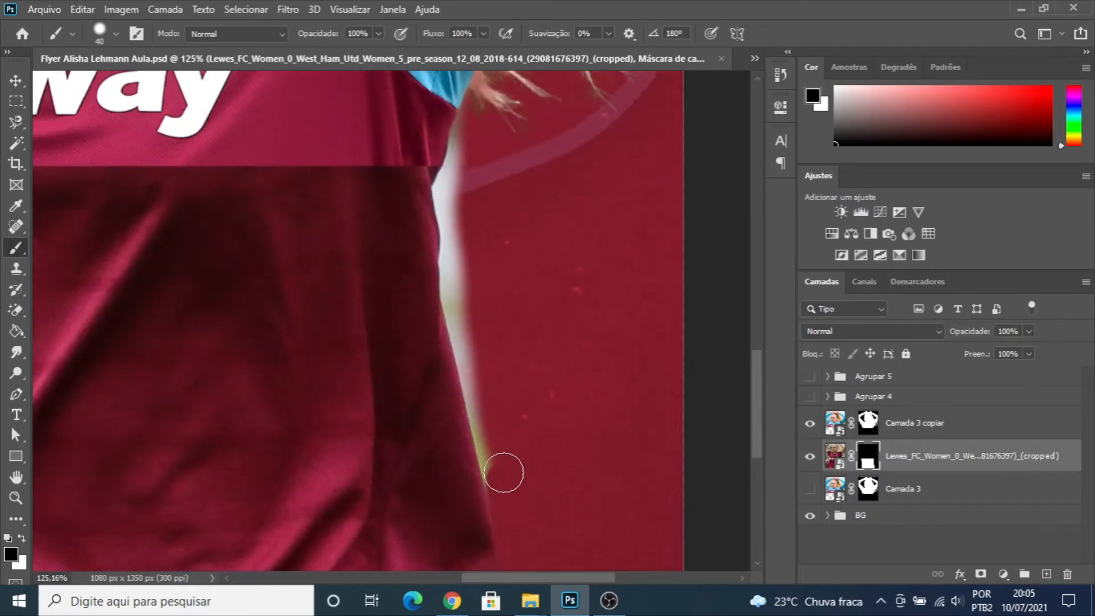
scroll(561, 459, up, 1)
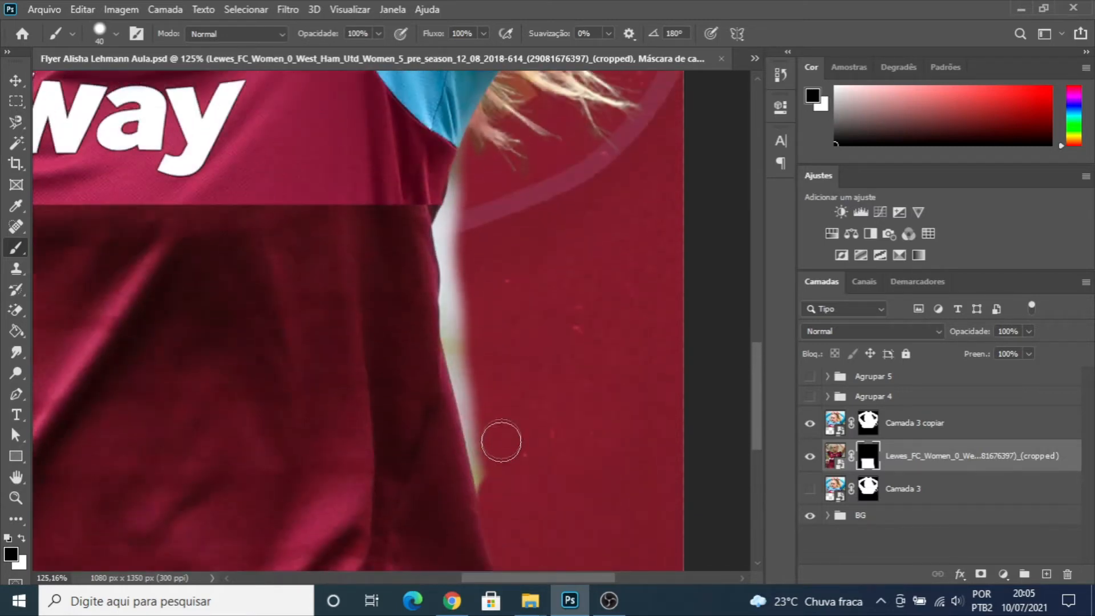
mouse_move(498, 494)
mouse_down()
mouse_move(486, 433)
mouse_move(496, 499)
mouse_up()
scroll(497, 499, up, 2)
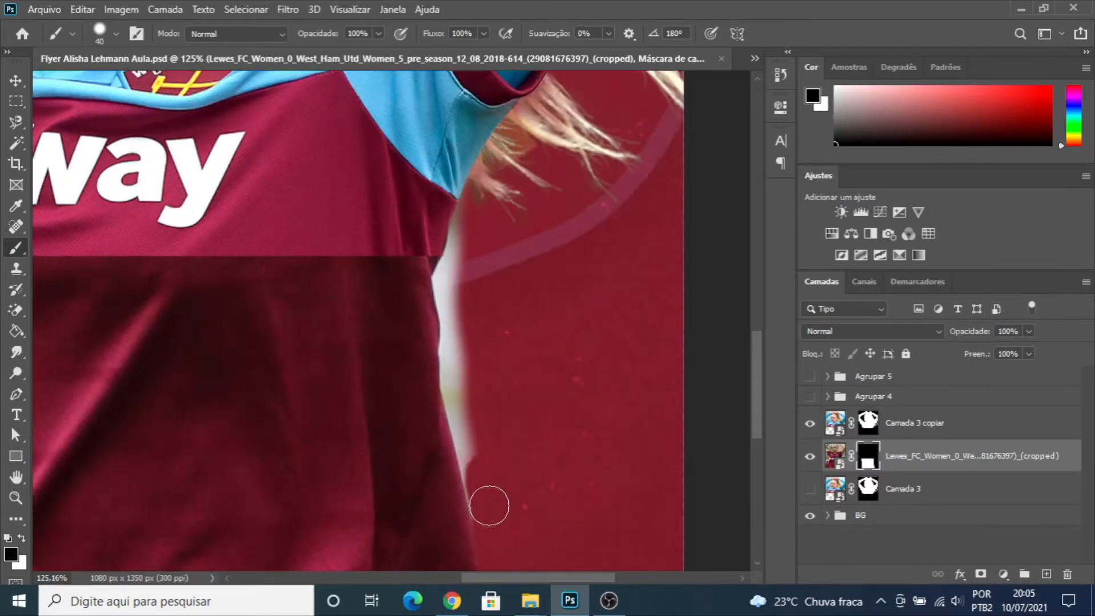
mouse_move(482, 461)
mouse_down()
mouse_move(487, 506)
mouse_move(458, 379)
mouse_move(451, 342)
mouse_up()
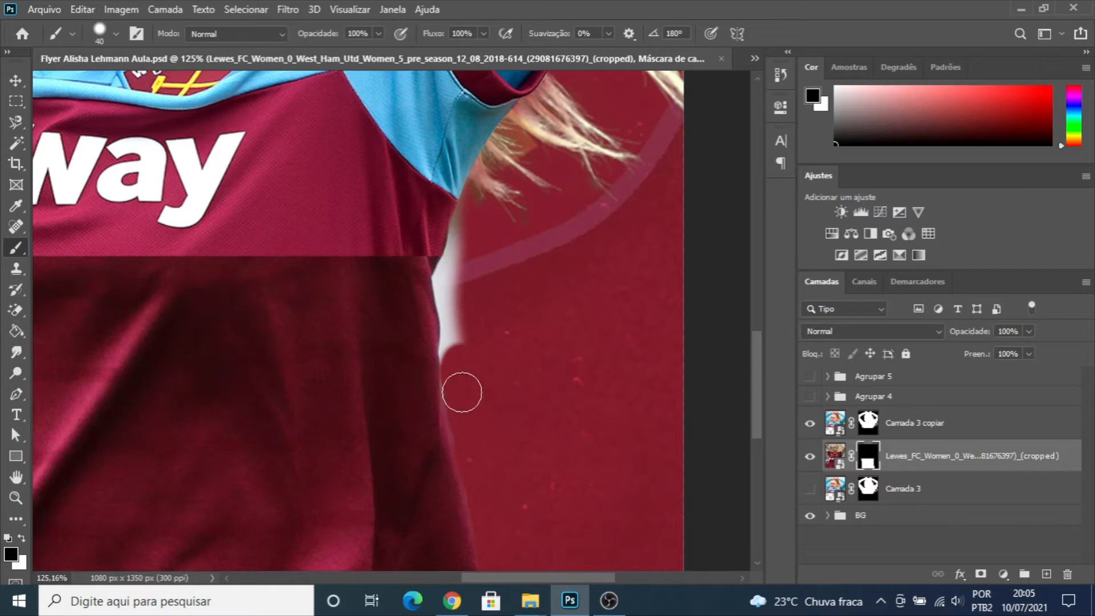
scroll(497, 352, up, 3)
mouse_move(461, 463)
mouse_down()
mouse_move(452, 367)
mouse_move(467, 322)
mouse_up()
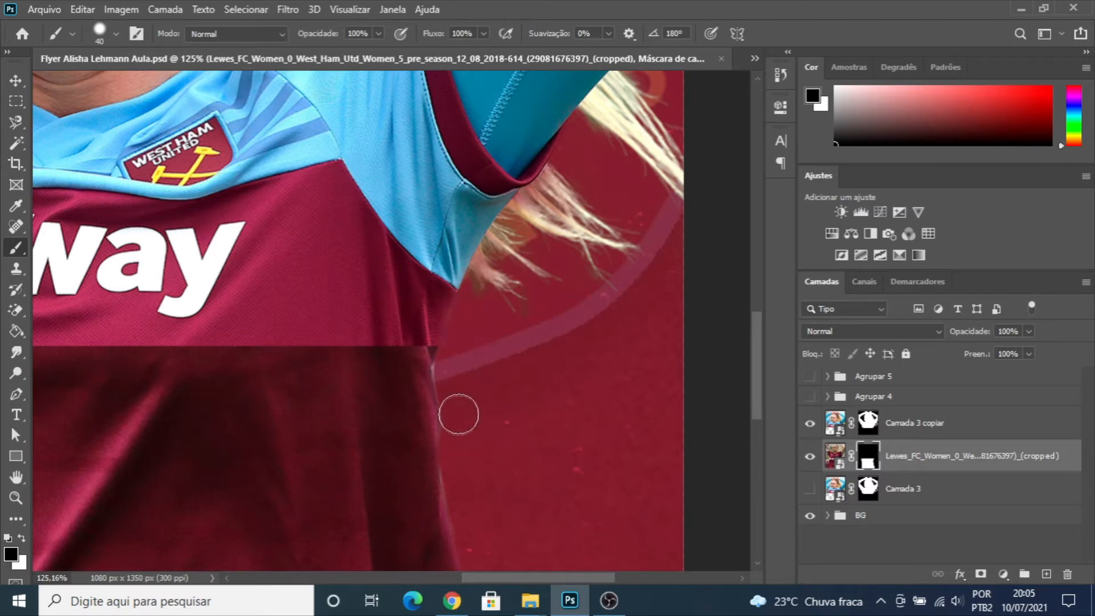
- Set the mask brush to 15 px for fine cleanup along the extended shirt's right edge
scroll(454, 381, up, 1)
key(bracketleft)
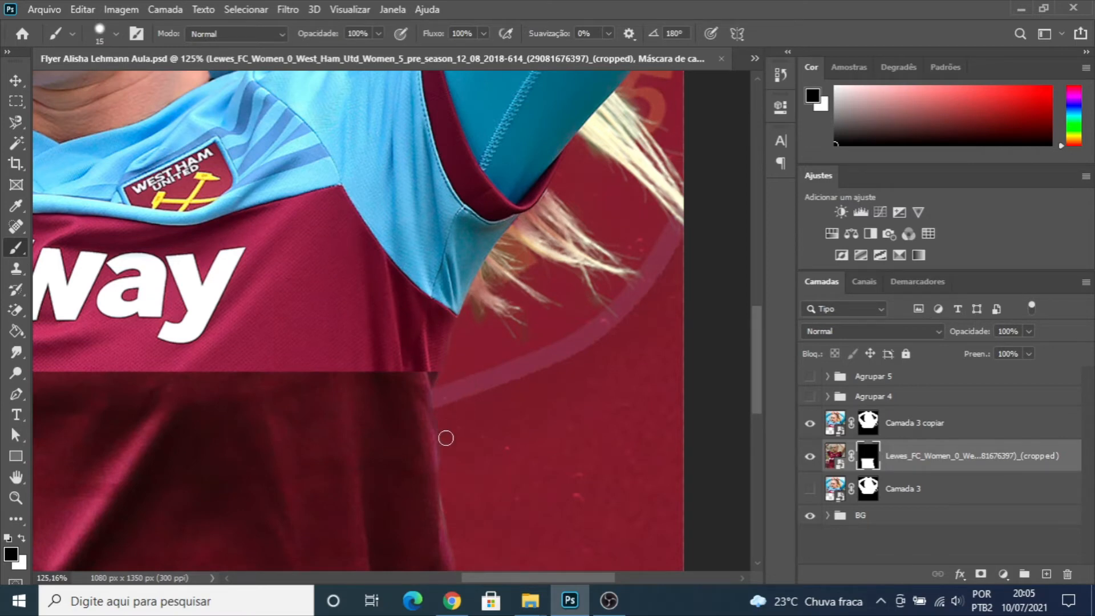
scroll(456, 542, down, 12)
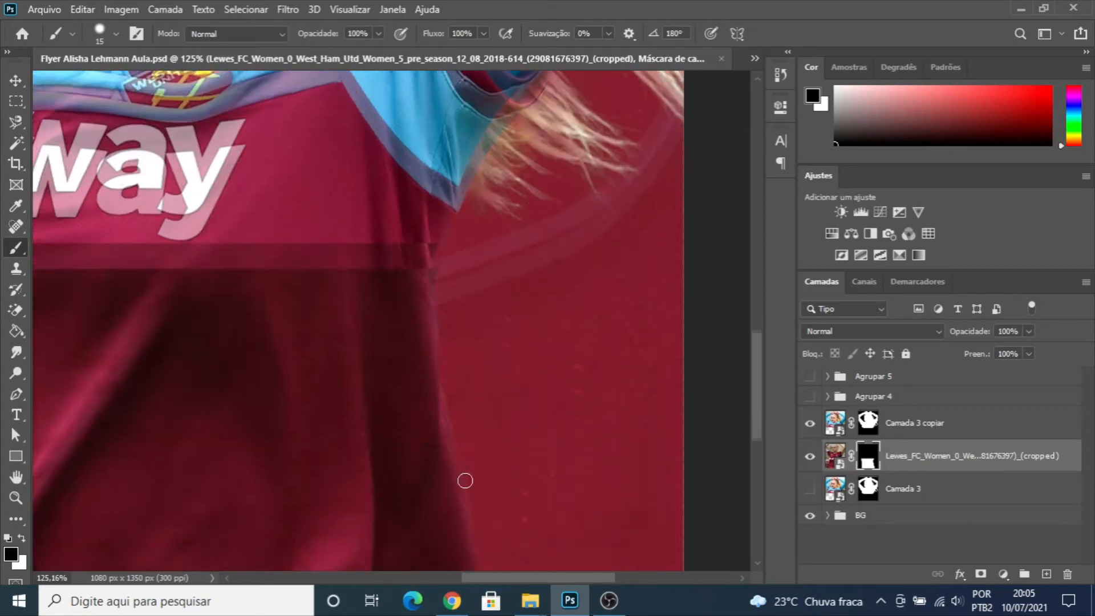
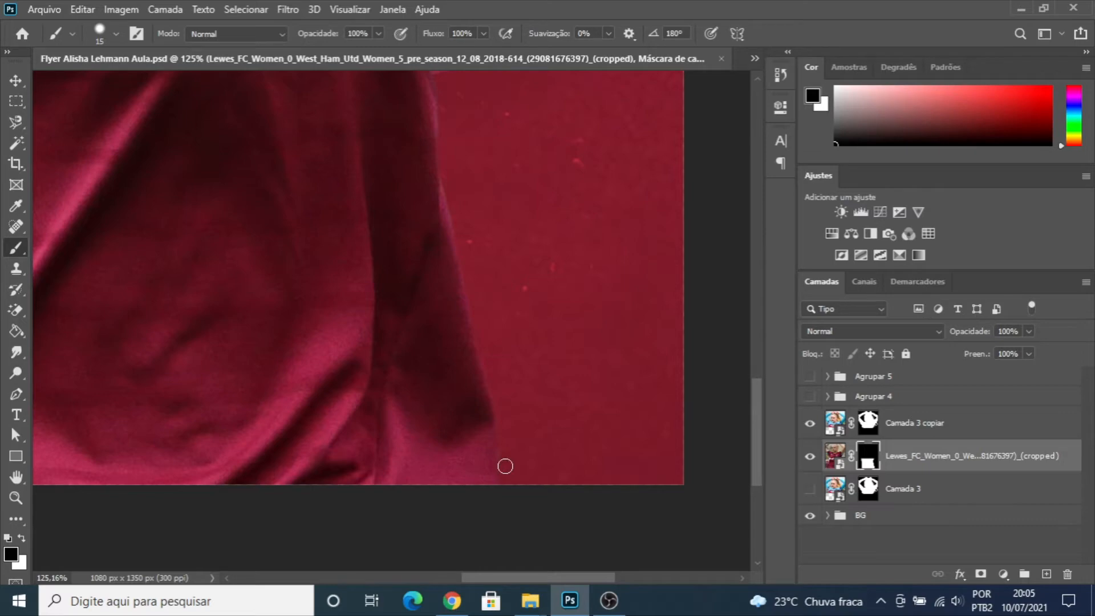
- Mask out the white fringe along the extended shirt's left edge below the armpit with a 40 px black brush
scroll(538, 356, down, 5)
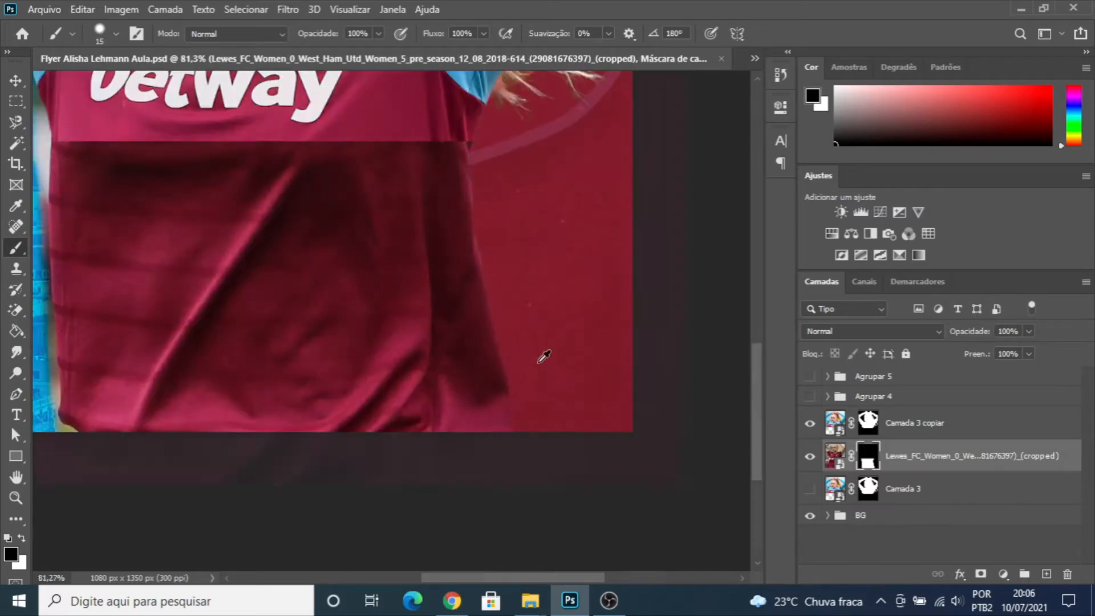
scroll(491, 356, down, 2)
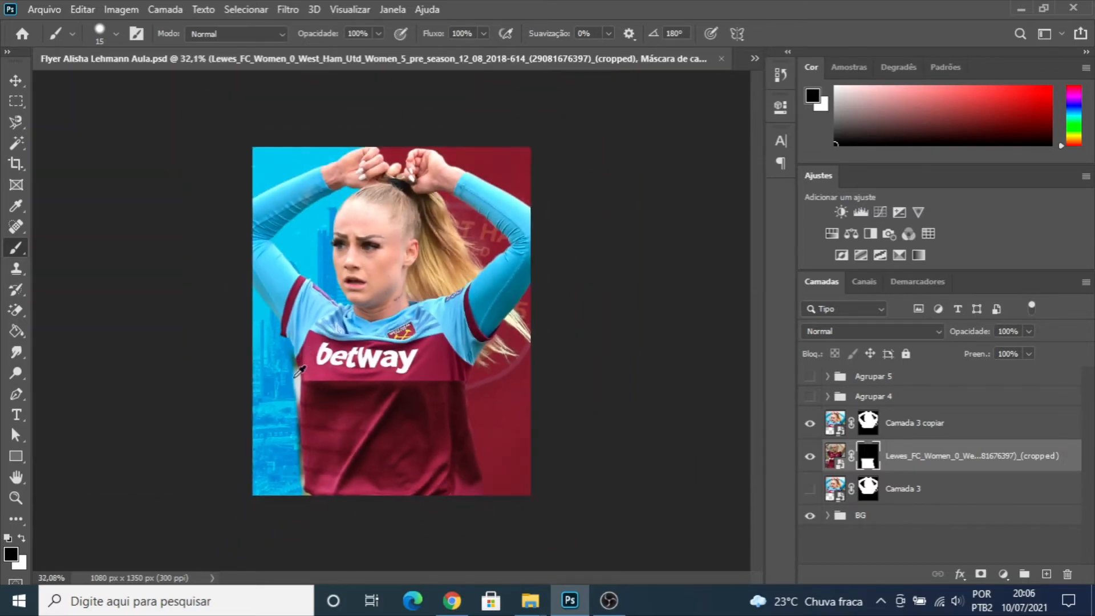
scroll(293, 391, up, 7)
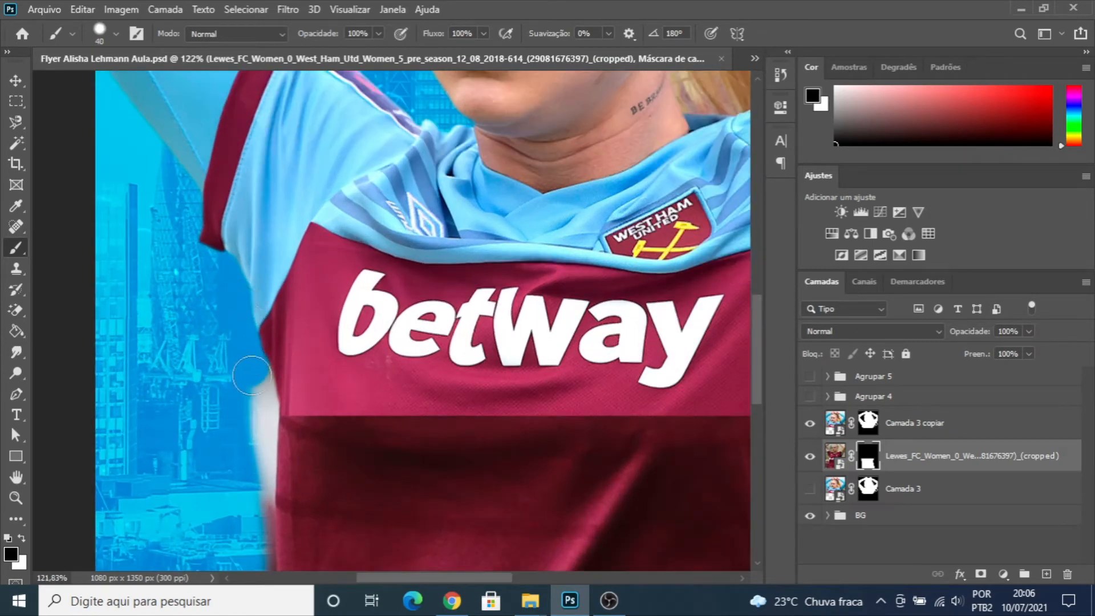
drag(247, 358, 258, 393)
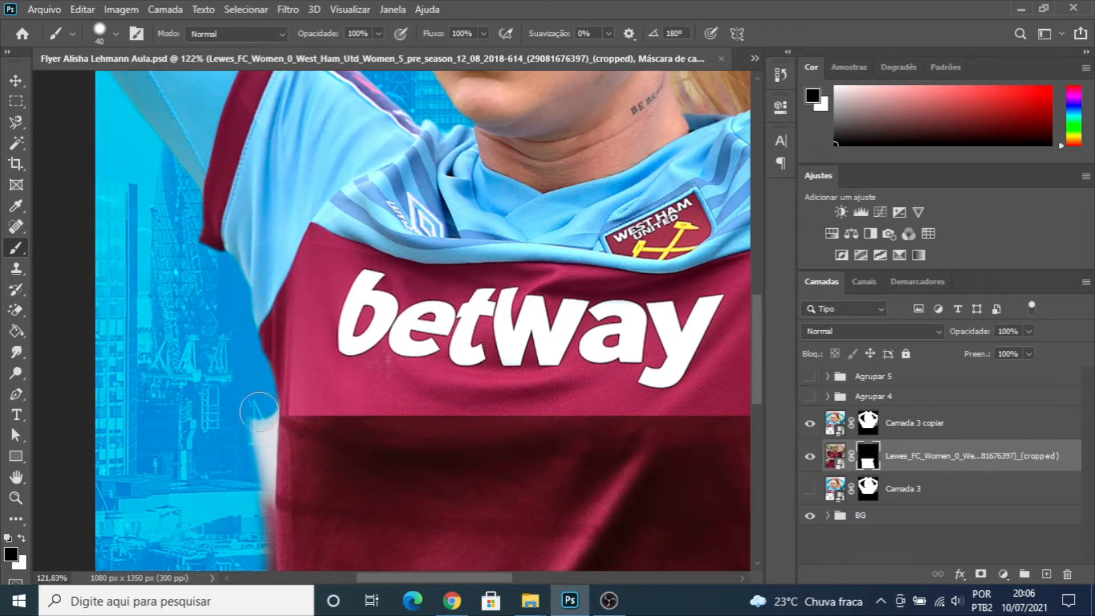
drag(259, 413, 252, 452)
scroll(256, 444, up, 5)
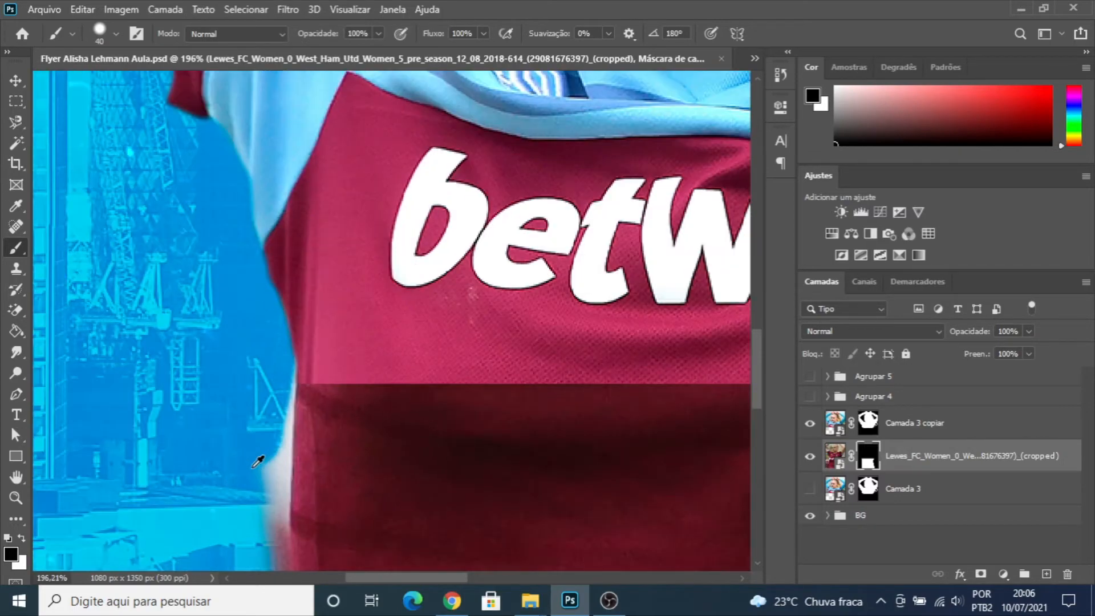
drag(258, 491, 265, 362)
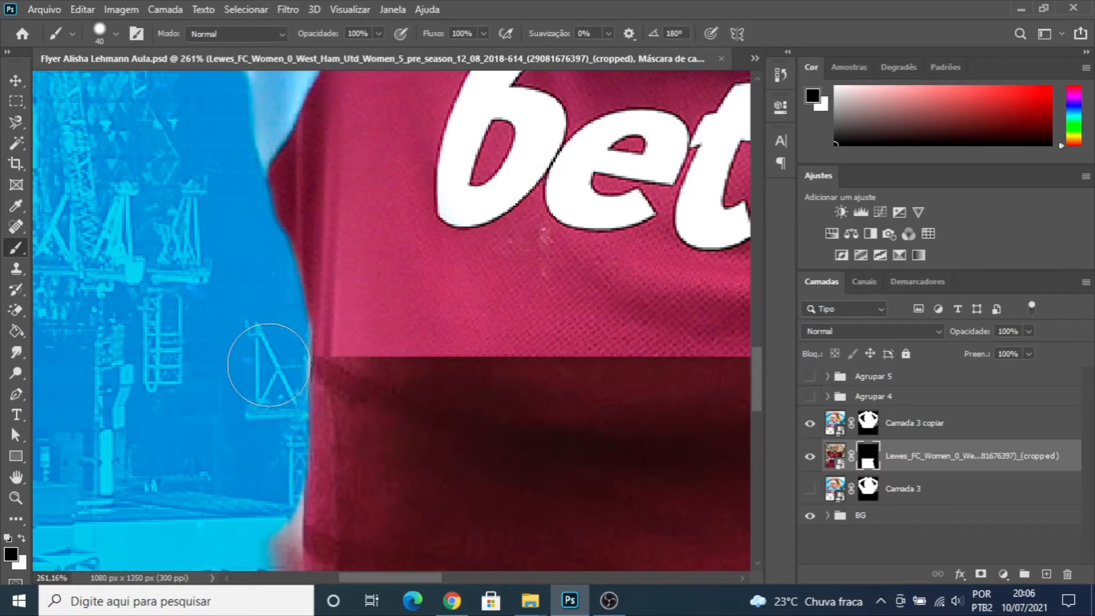
- Paint black on the mask along the middle of the shirt's left edge to remove the remaining blurry fringe
scroll(269, 365, down, 5)
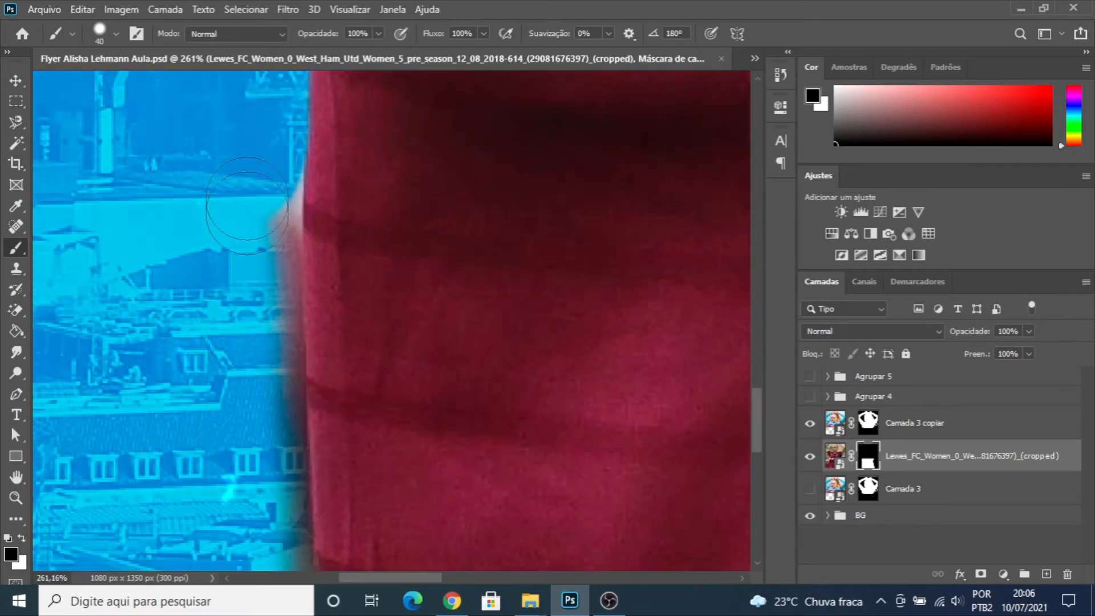
drag(264, 152, 267, 382)
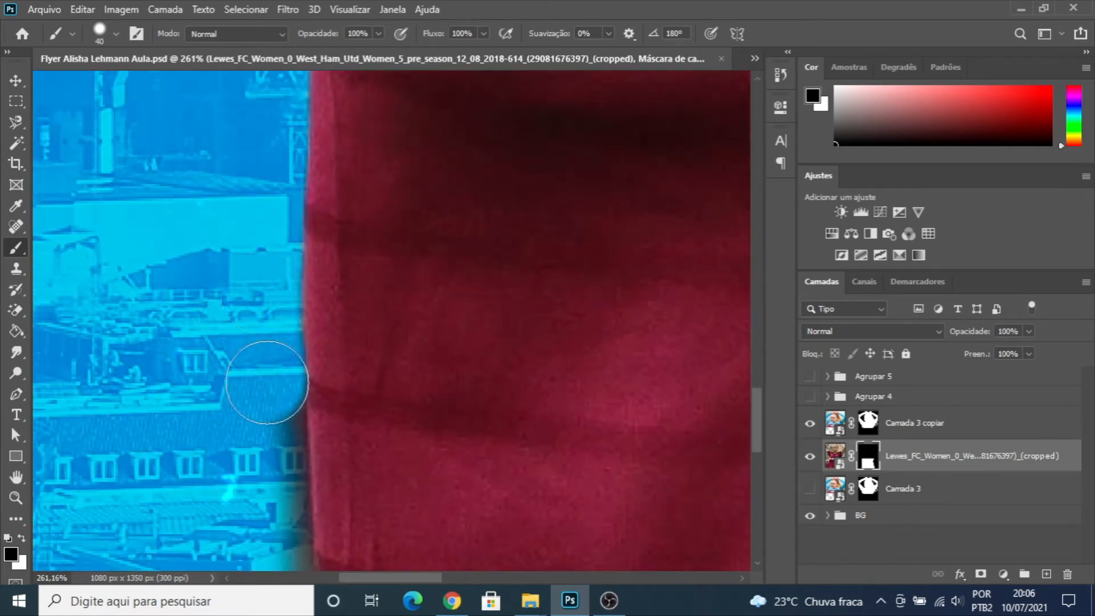
scroll(267, 382, down, 5)
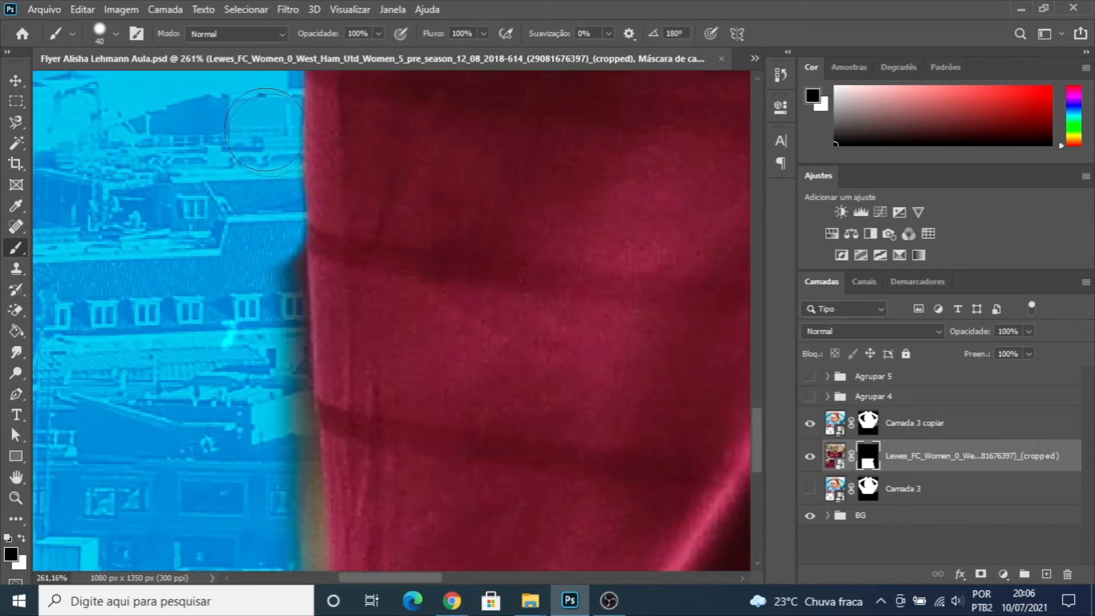
mouse_move(264, 231)
mouse_down()
mouse_move(279, 434)
mouse_move(271, 288)
mouse_up()
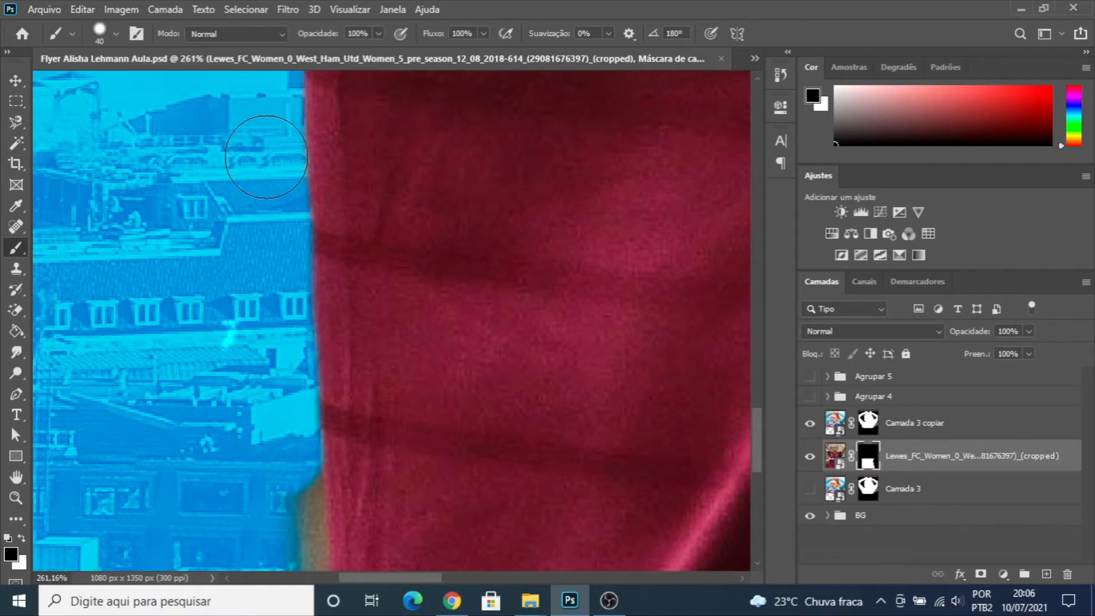
- Mask out the beige background fringe along the lower left edge of the shirt down to the hem
scroll(405, 175, down, 2)
scroll(348, 241, down, 6)
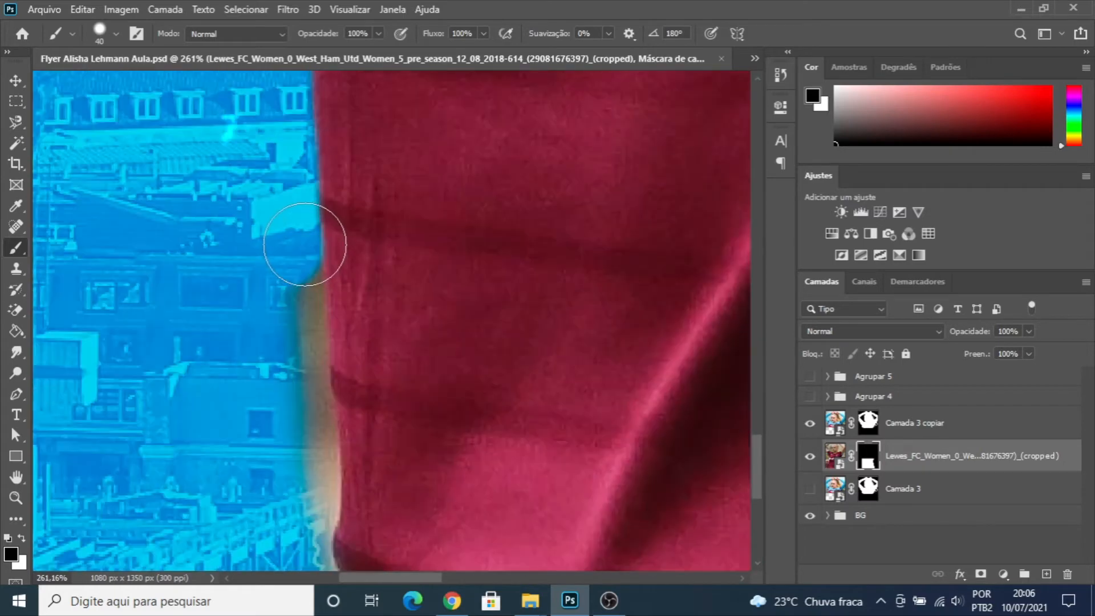
mouse_move(282, 153)
mouse_down()
mouse_move(297, 407)
mouse_move(378, 531)
mouse_up()
scroll(288, 439, up, 1)
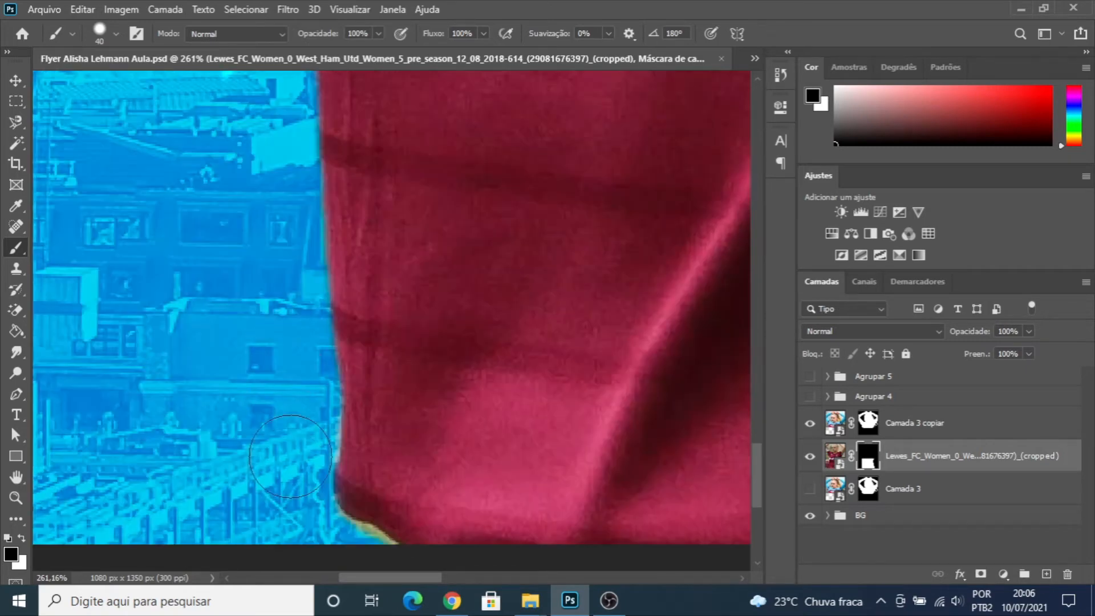
drag(296, 445, 298, 370)
drag(293, 328, 286, 245)
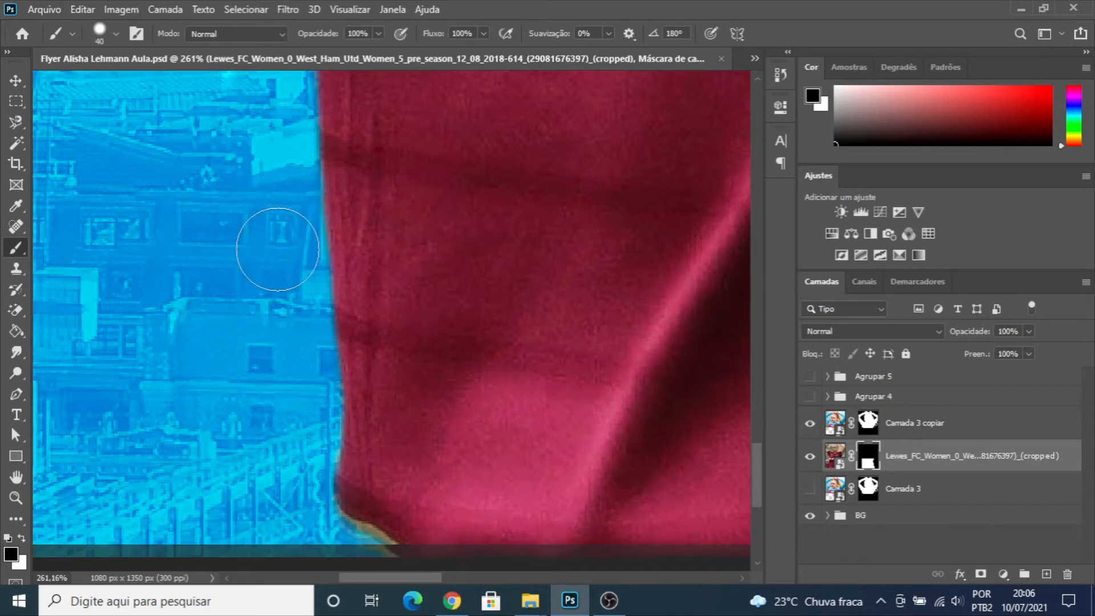
scroll(271, 239, up, 3)
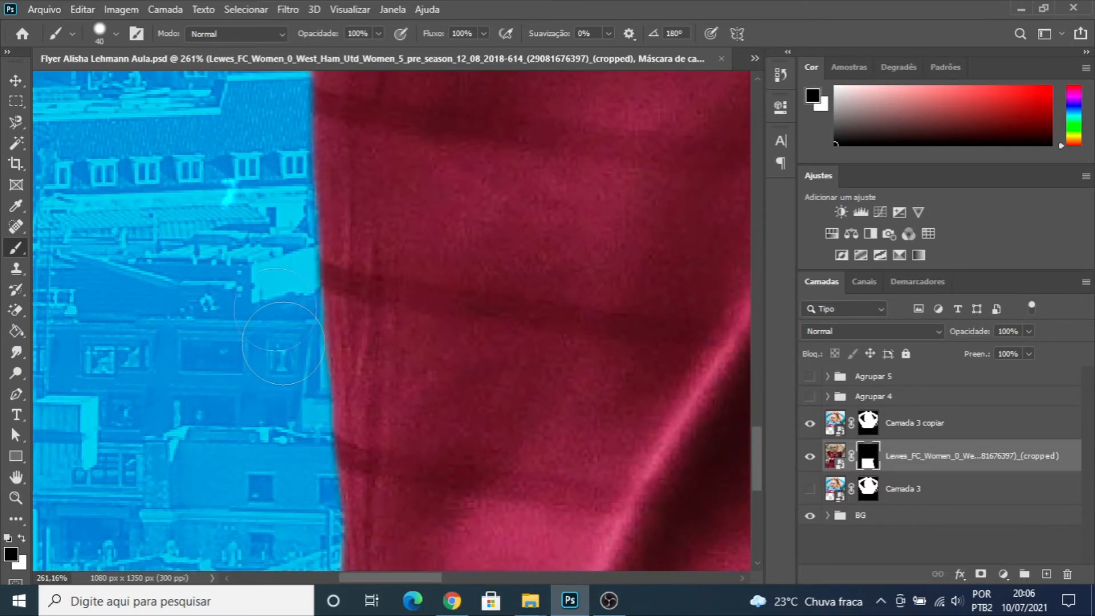
- Examine the extended shirt's masked edges and its lower left hem corner for leftover background fringe
scroll(391, 249, down, 6)
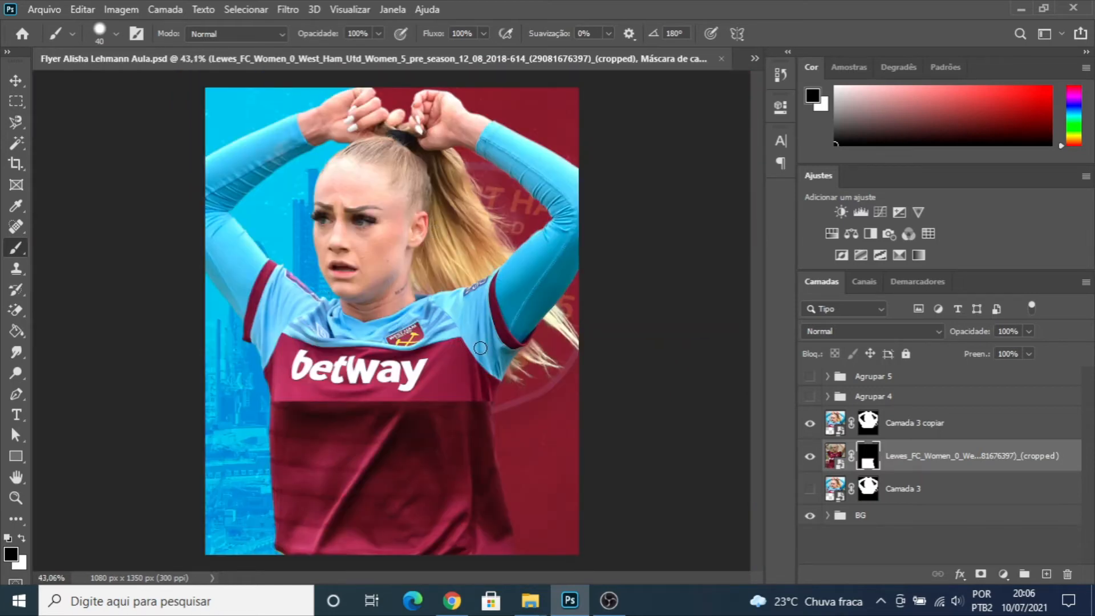
scroll(433, 410, up, 2)
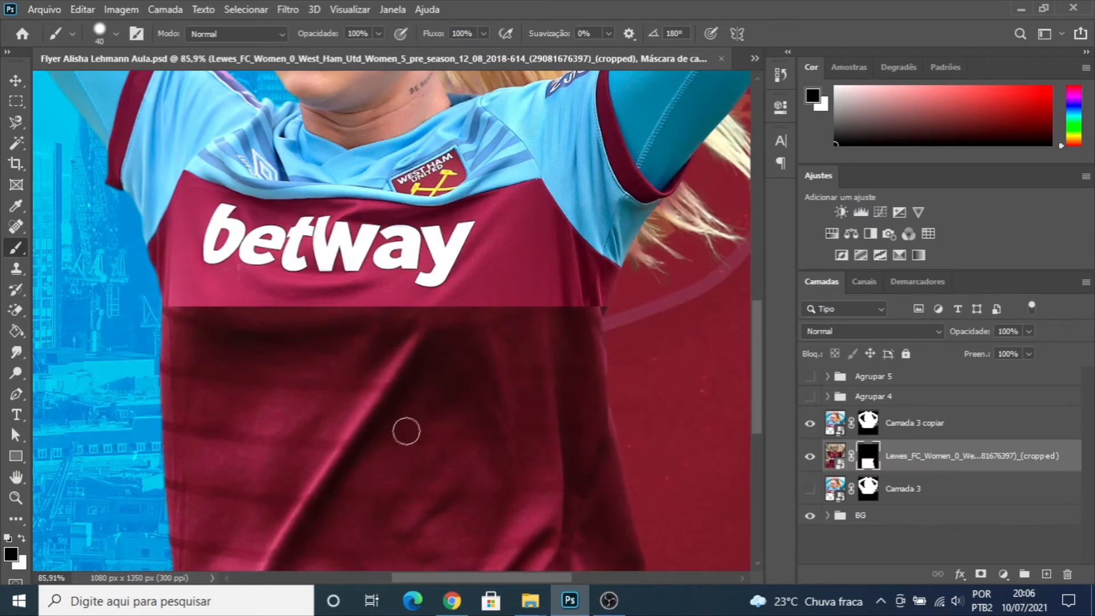
drag(752, 339, 756, 419)
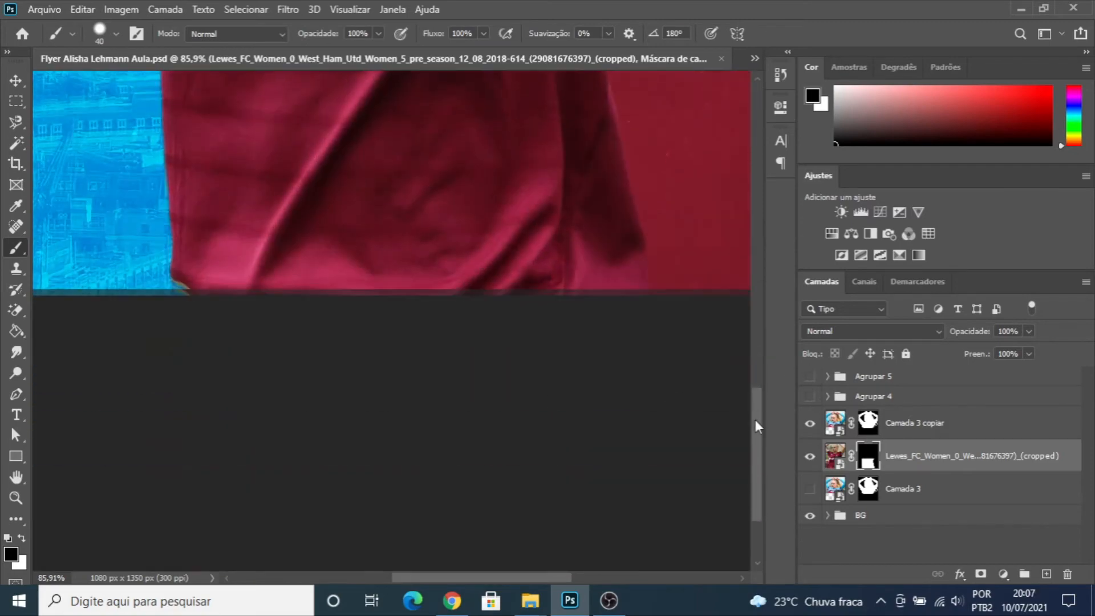
scroll(152, 282, up, 4)
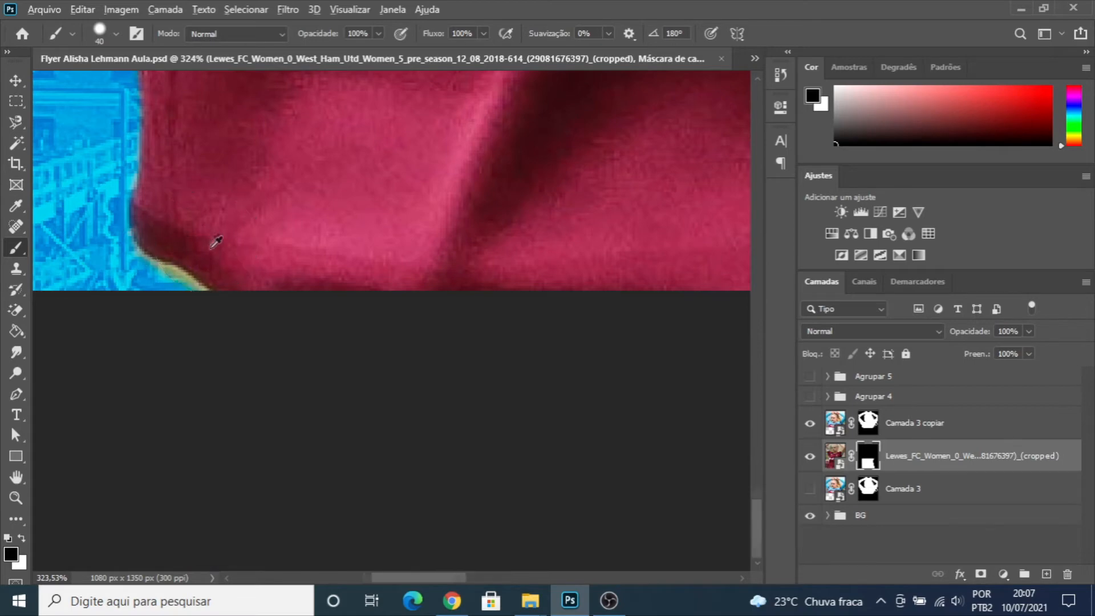
scroll(213, 243, down, 7)
scroll(215, 245, up, 7)
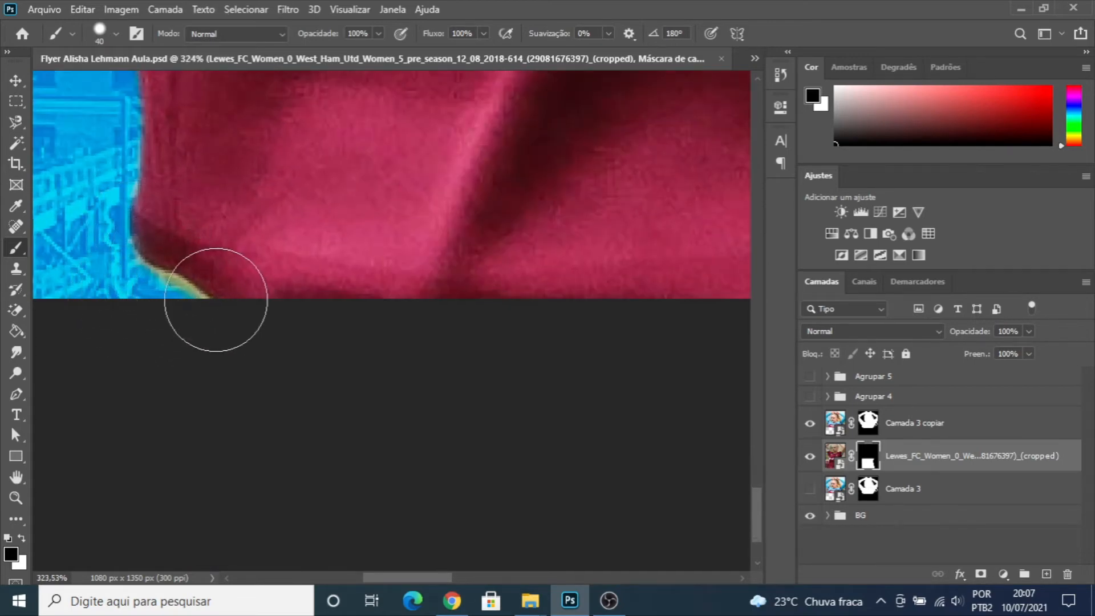
scroll(216, 316, down, 5)
scroll(381, 318, down, 15)
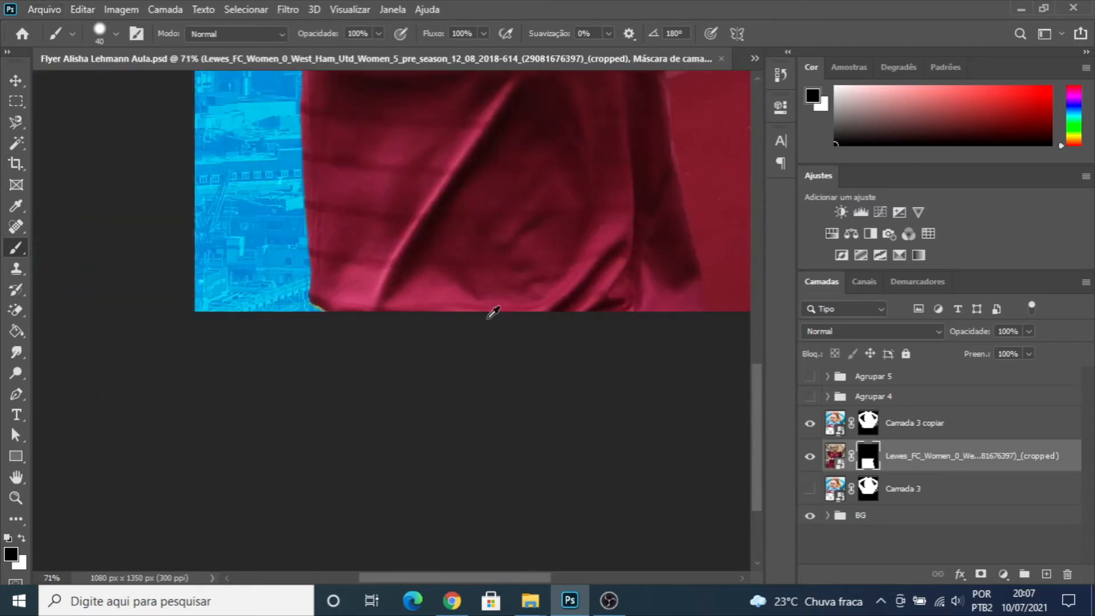
- Convert the layer "Camada 3 copiar" to a smart object and add a new white layer mask to it
click(15, 81)
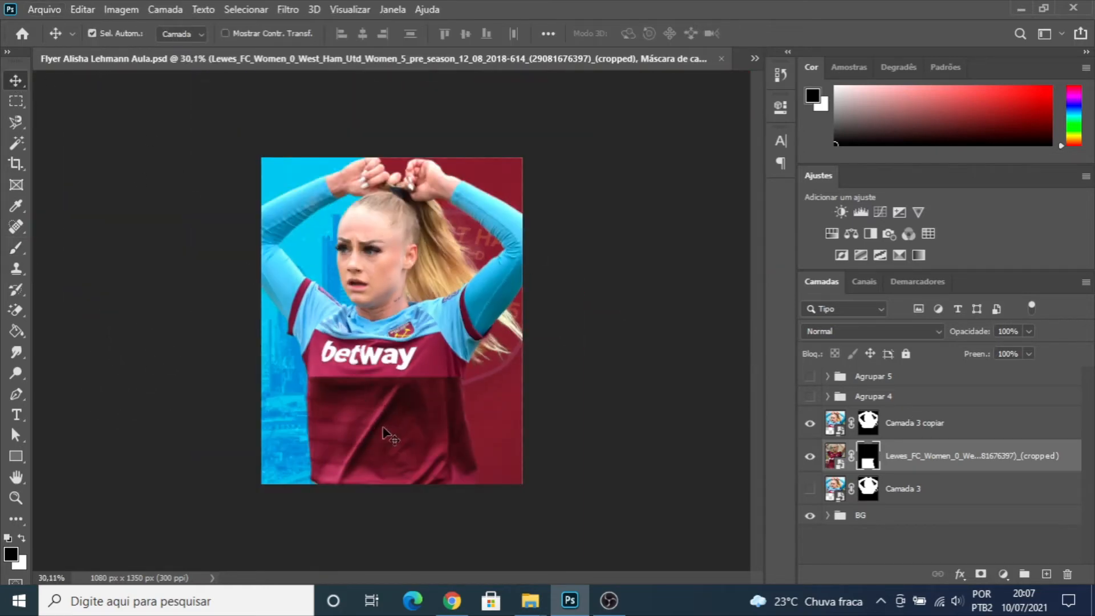
scroll(400, 411, up, 8)
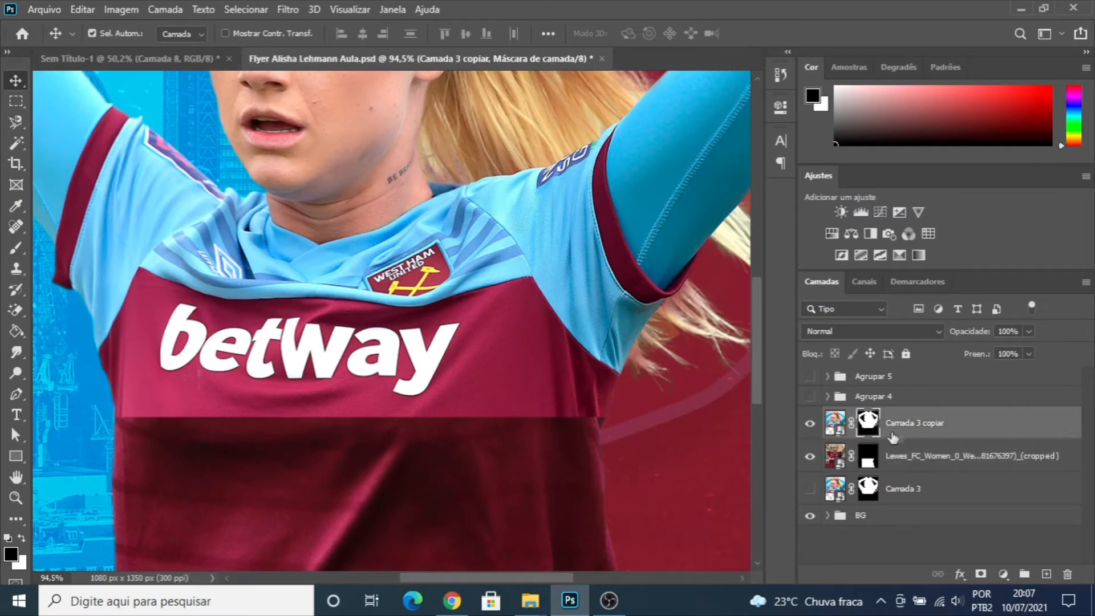
right_click(913, 426)
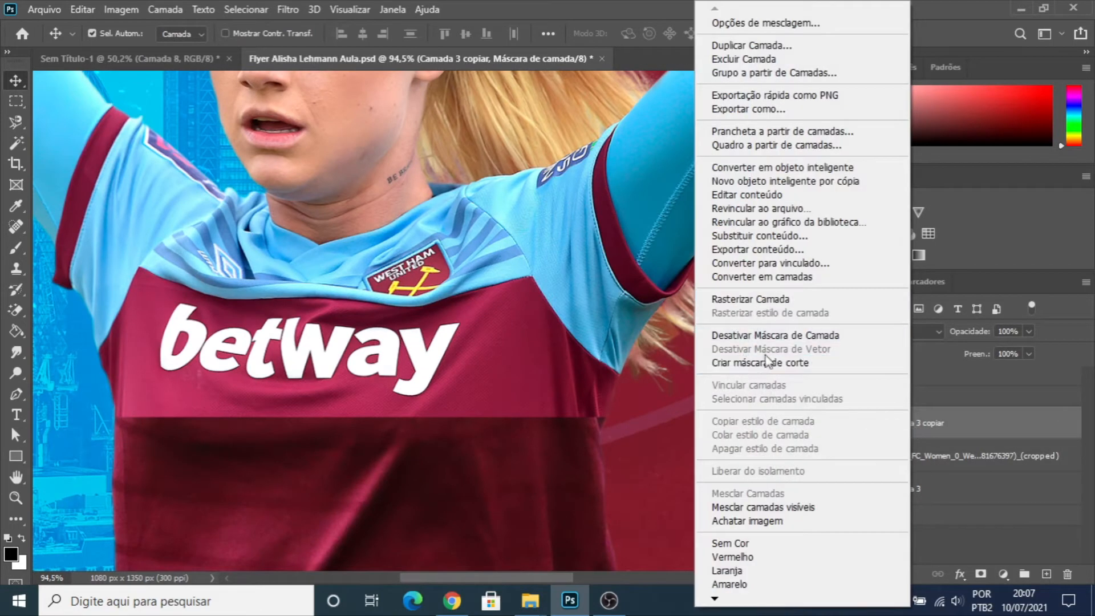
click(763, 167)
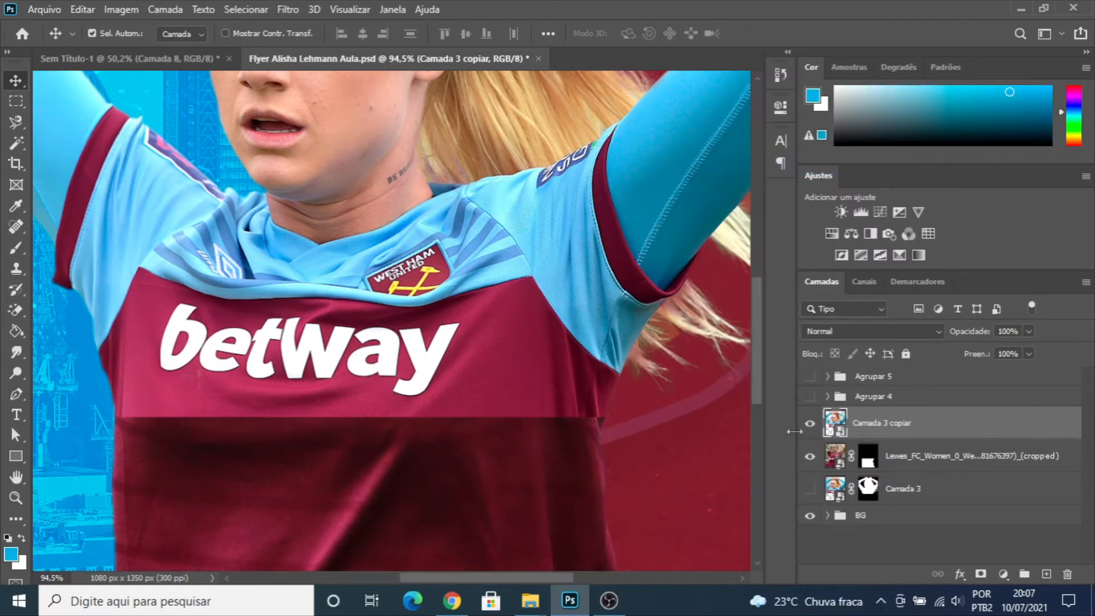
click(981, 575)
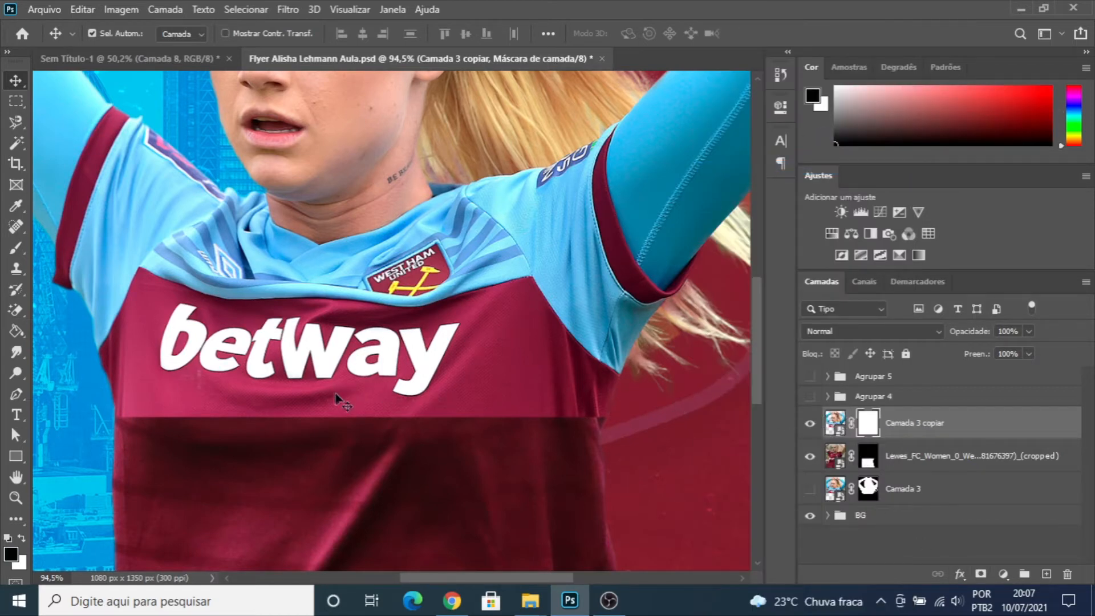
- Paint black on the new mask along the seam between both shirt photos with a soft 60 px brush
key(b)
click(116, 34)
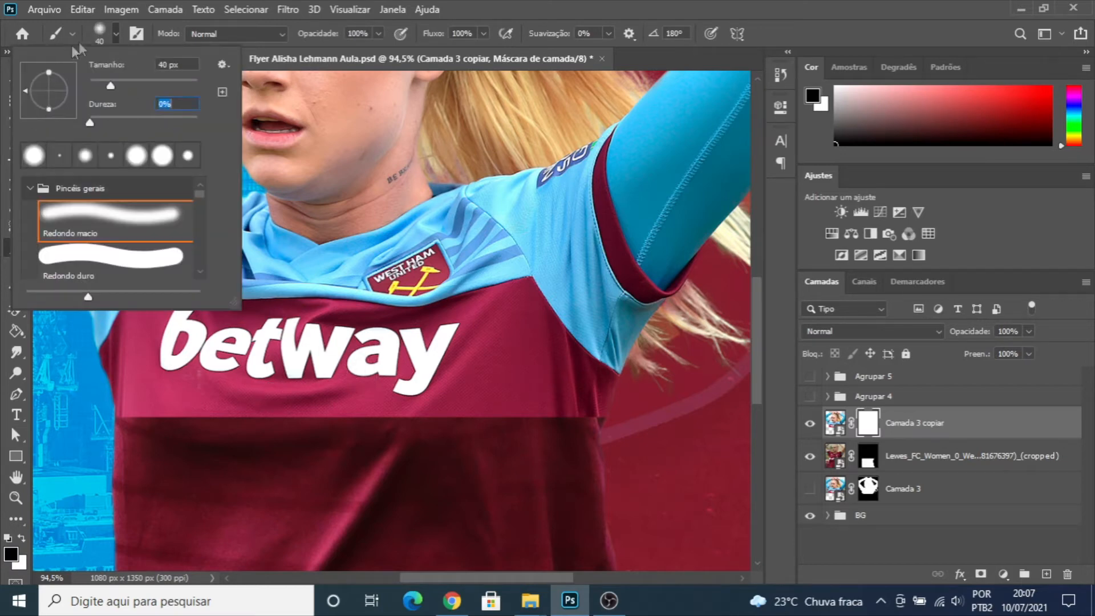
click(117, 34)
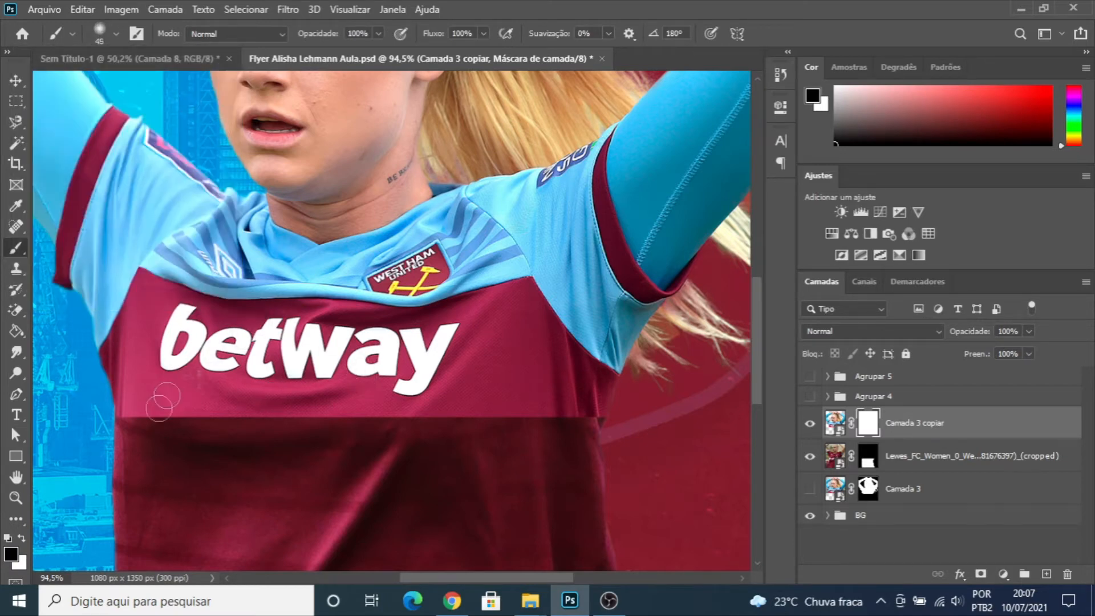
key(bracketright)
key(bracketright)
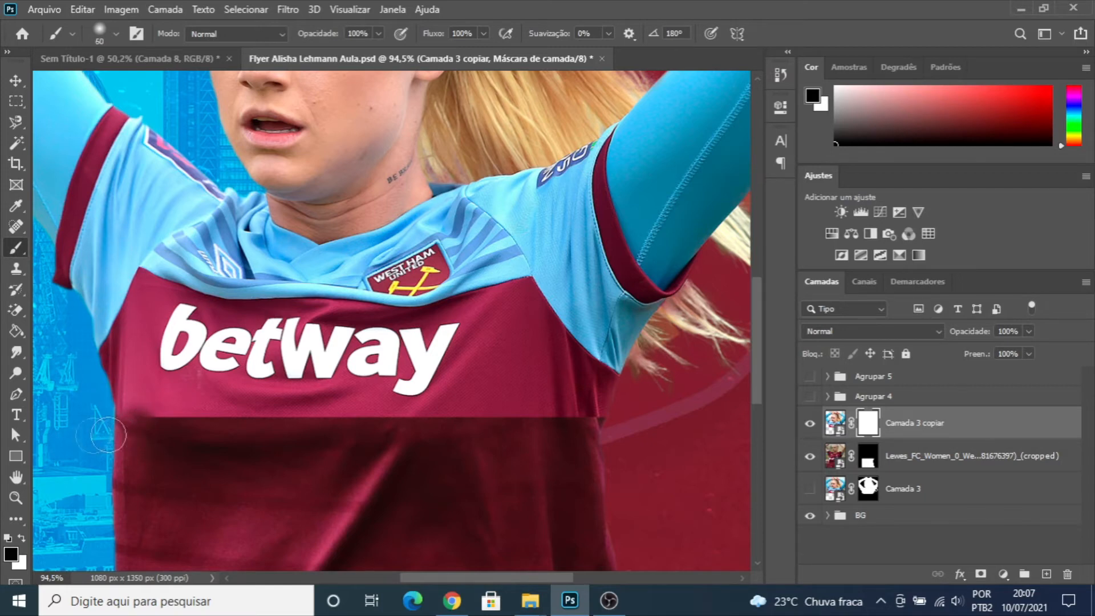
drag(212, 432, 576, 434)
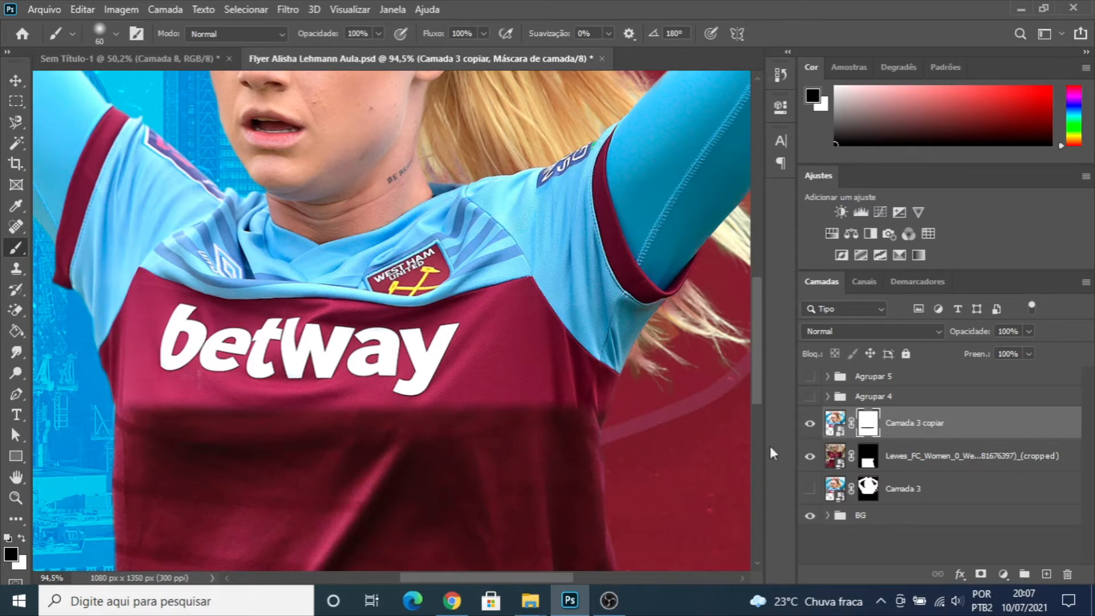
- Broaden the blended seam across the shirt on the mask, using soft black brushes of 250 px and 125 px
key(bracketright)
key(bracketright)
key(bracketright)
key(bracketright)
key(bracketright)
key(bracketright)
key(bracketright)
key(bracketright)
key(bracketright)
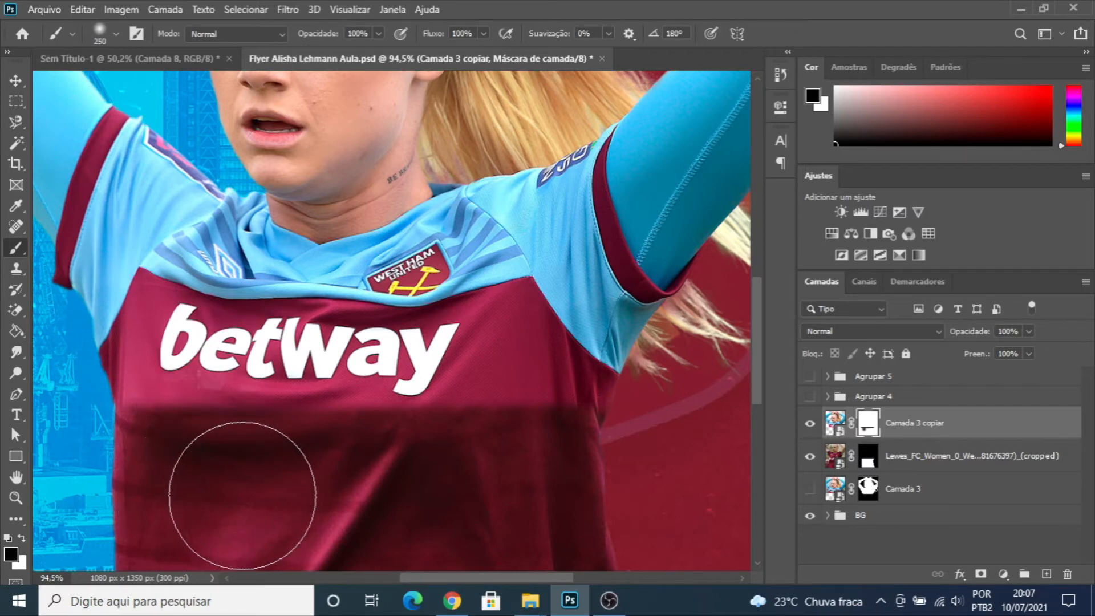
key(bracketleft)
key(bracketleft)
key(bracketleft)
key(bracketleft)
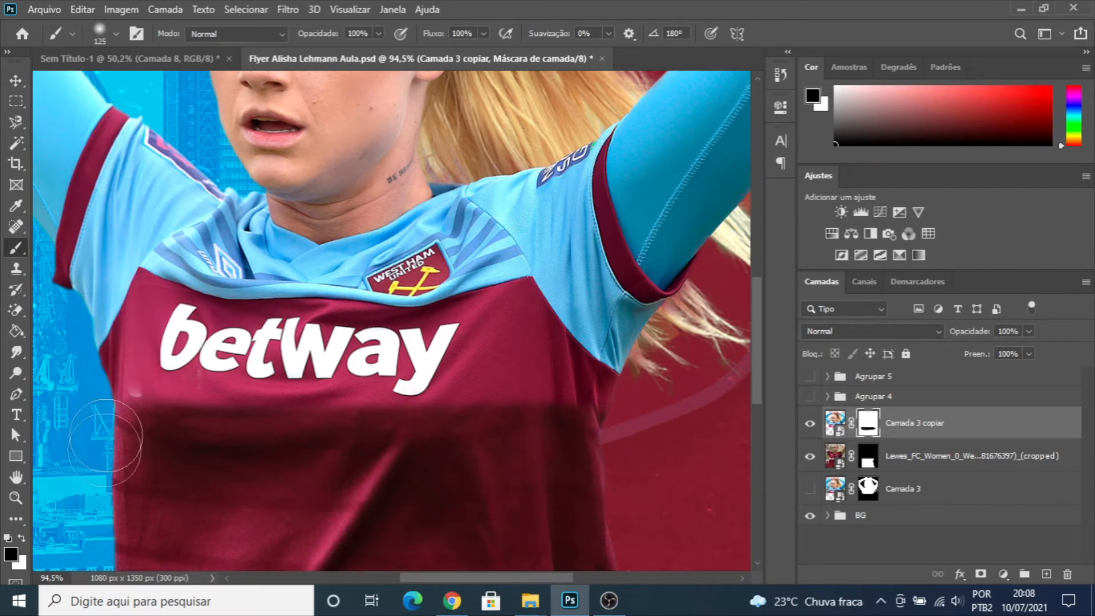
- Paint black on the mask of "Camada 3 copiar" along the seam near the shirt's left edge with the soft 125 px brush
key(x)
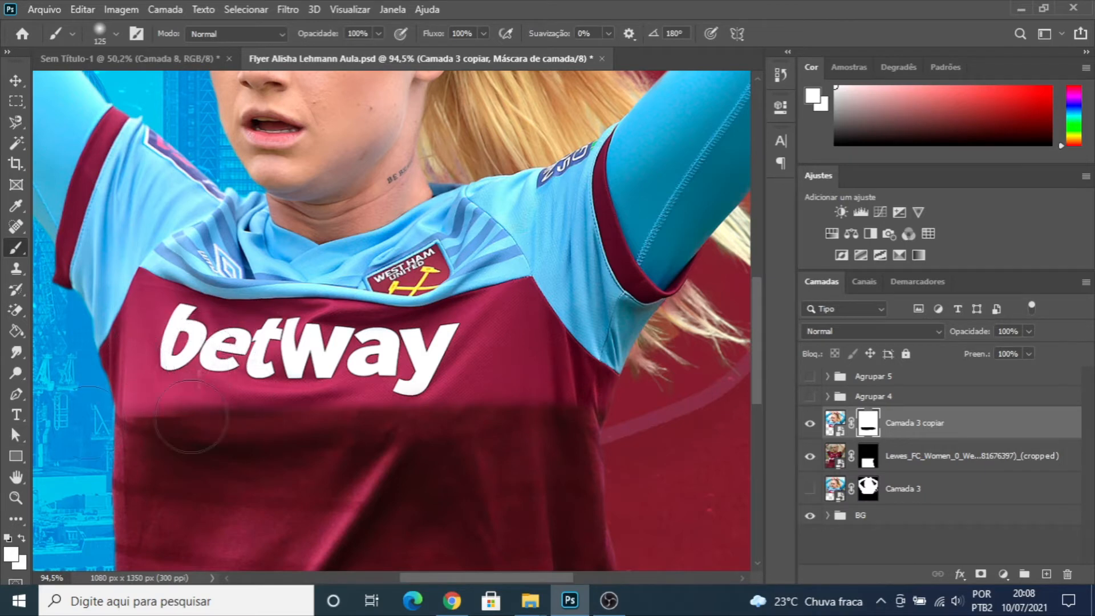
key(d)
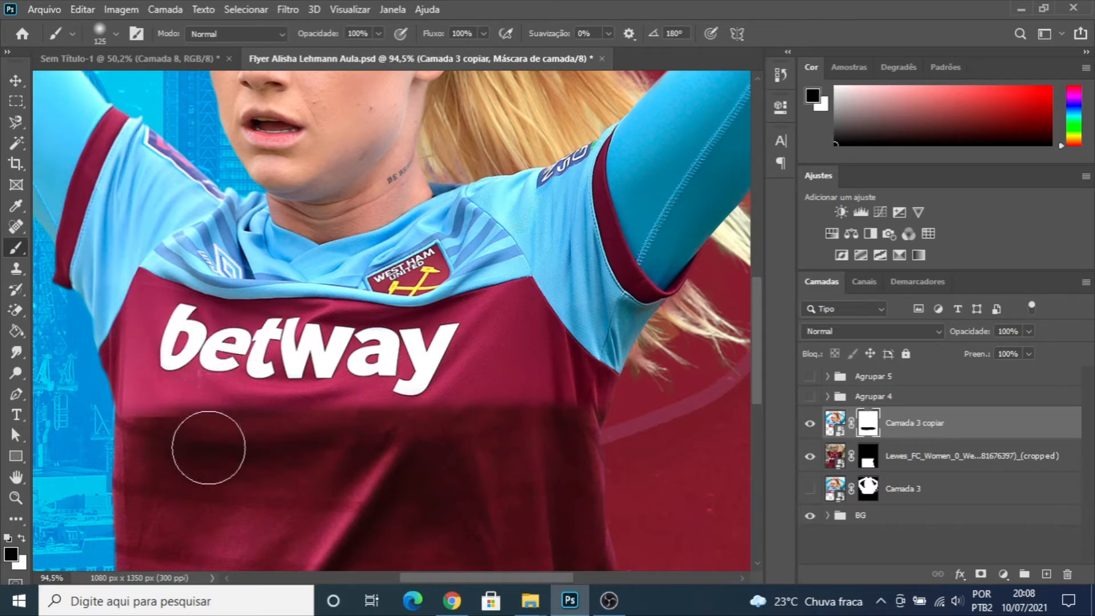
mouse_move(132, 458)
mouse_down()
mouse_move(155, 464)
mouse_move(115, 462)
mouse_move(167, 467)
mouse_move(169, 442)
mouse_up()
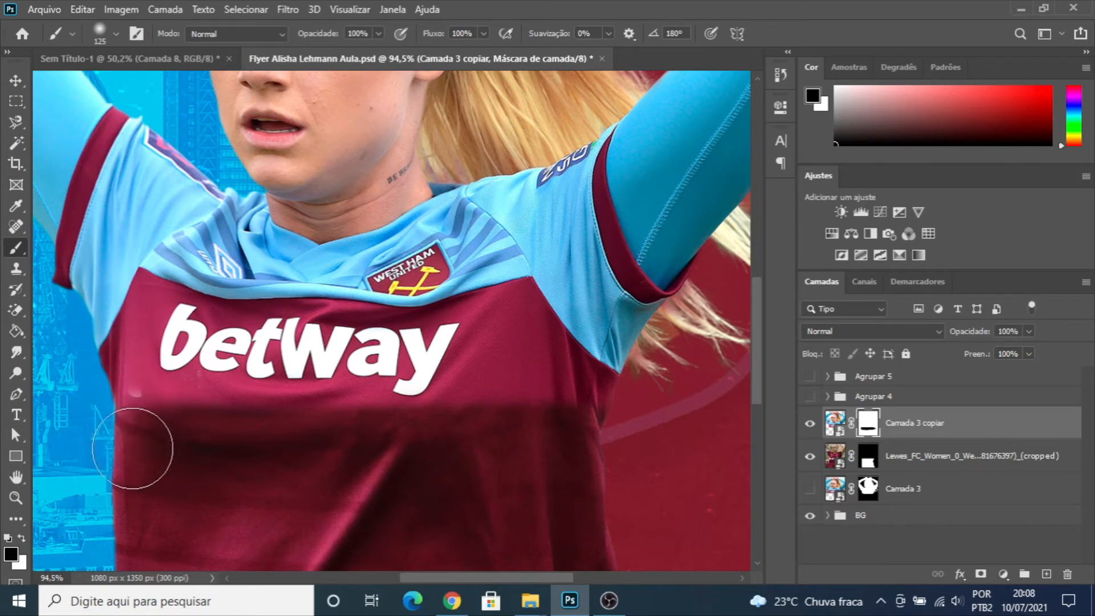
- Paint white on the same mask over the pale spot below the letter "b" of betway, using a smaller soft brush
scroll(139, 448, up, 8)
key(x)
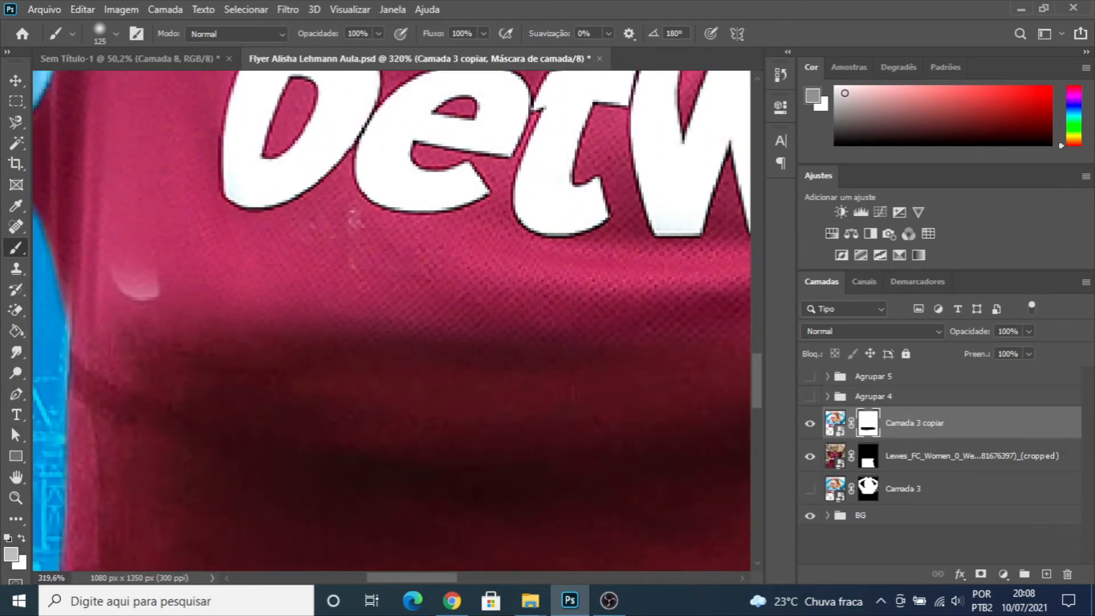
key(bracketleft)
key(bracketleft)
key(bracketleft)
key(bracketleft)
key(bracketleft)
key(bracketleft)
key(bracketleft)
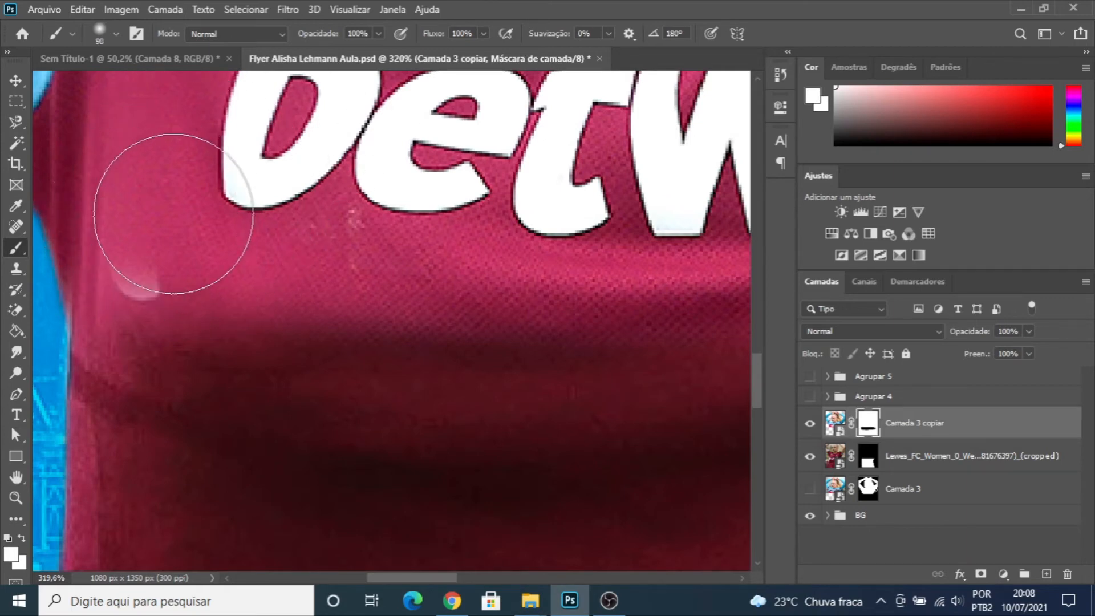
drag(152, 249, 132, 266)
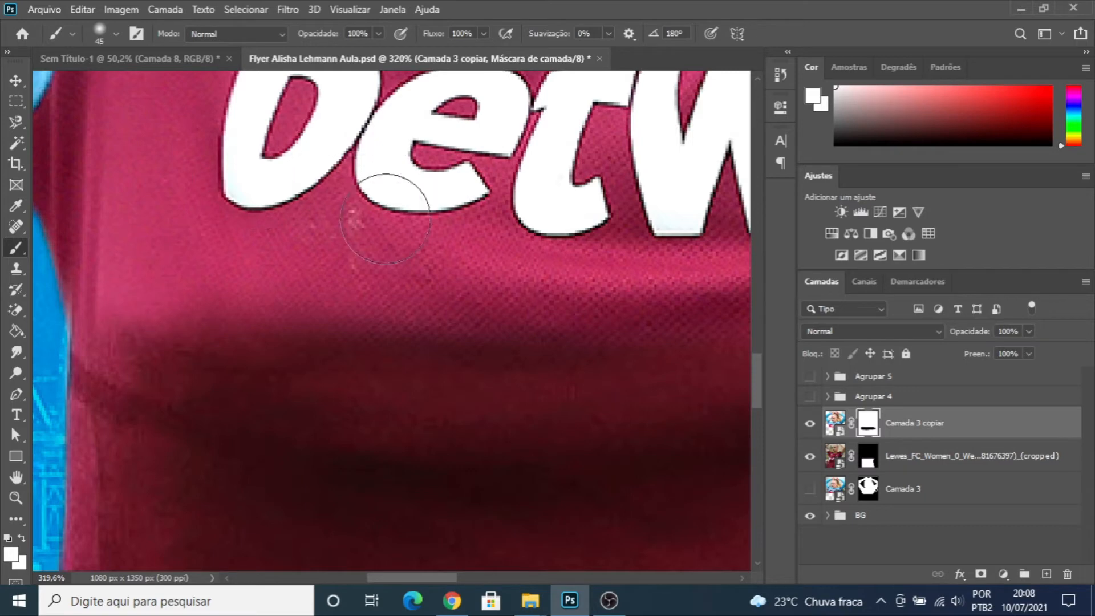
scroll(522, 269, down, 5)
scroll(522, 268, down, 3)
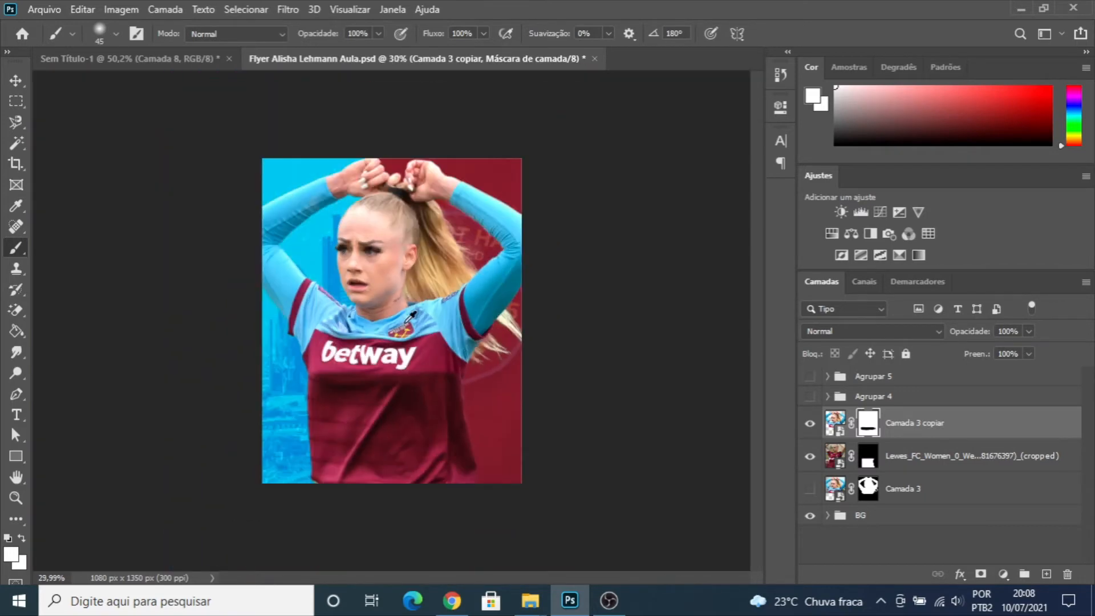
- Apply the Camera Raw filter to the second shirt photo's layer (Lewes_FC_Women) with exposure set to +0,90
click(23, 84)
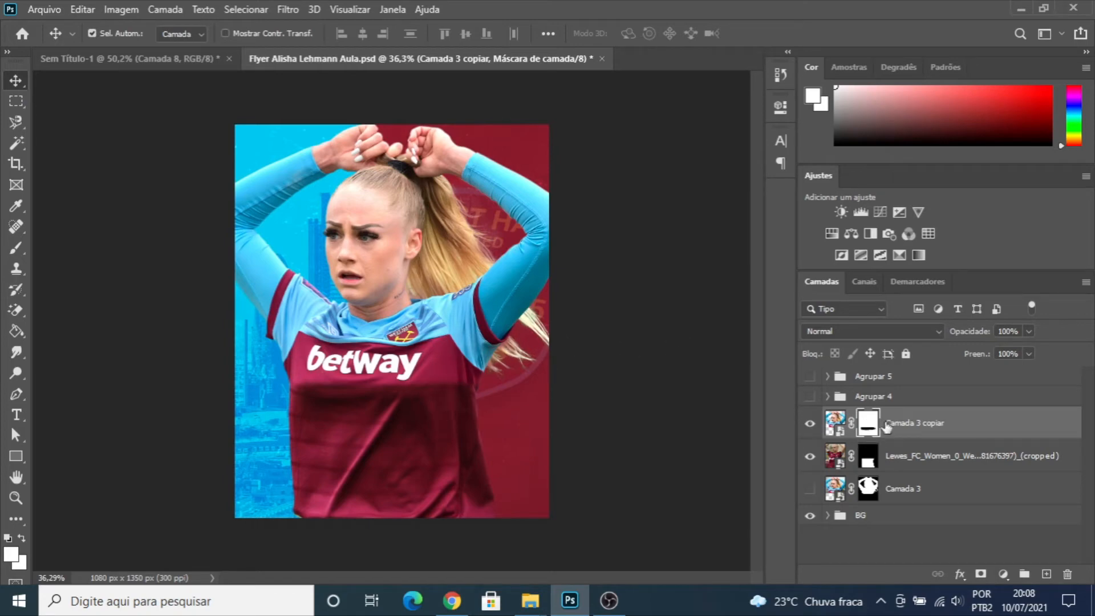
click(836, 456)
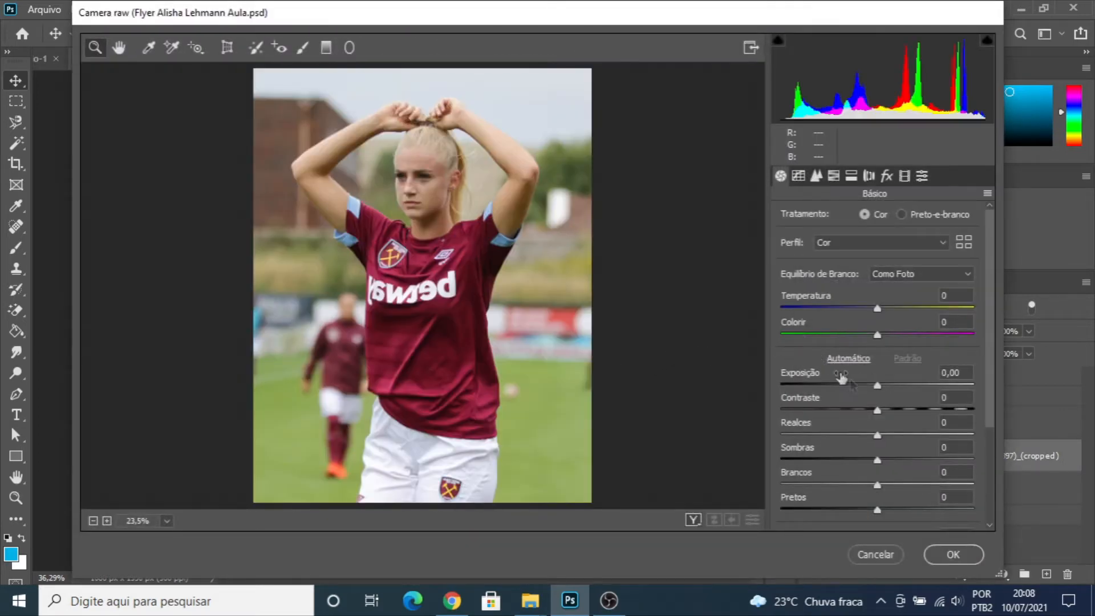
scroll(834, 373, down, 3)
drag(276, 15, 583, 12)
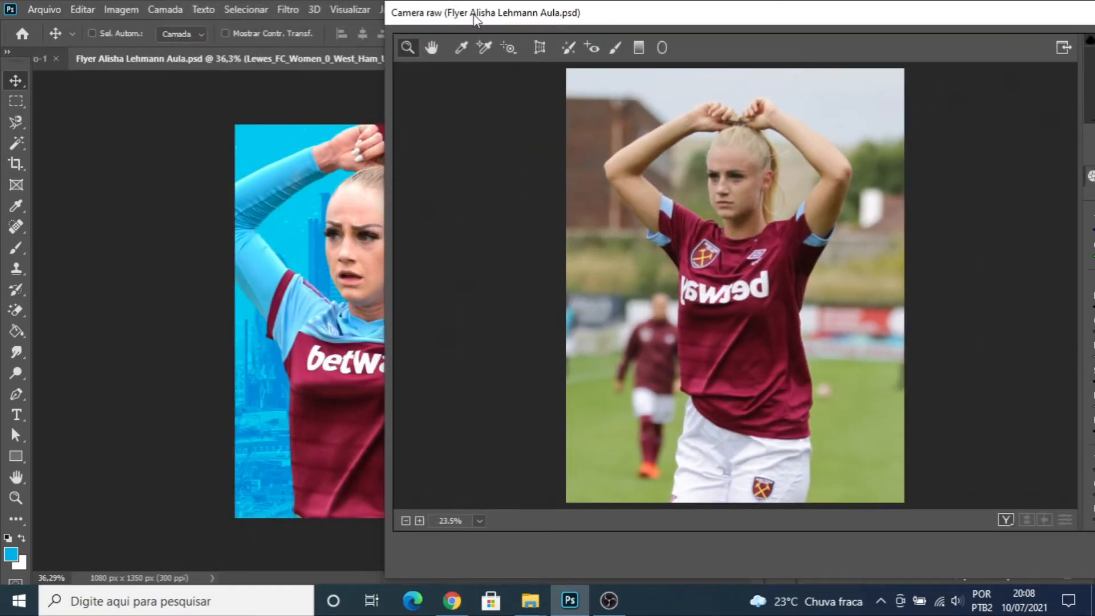
drag(472, 16, 399, 17)
drag(678, 21, 503, 28)
drag(943, 315, 960, 320)
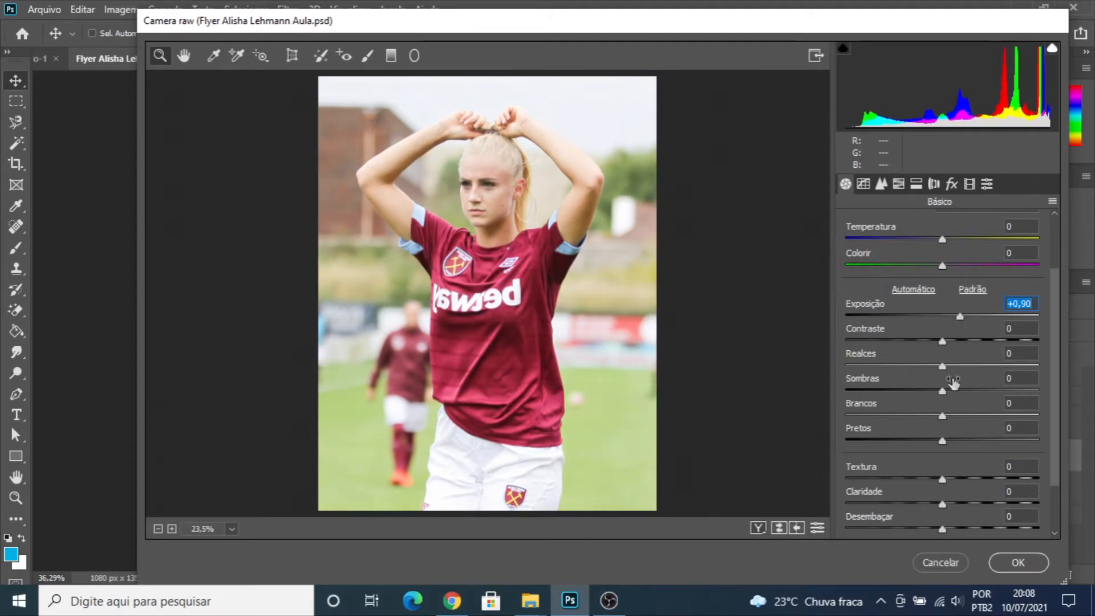
scroll(954, 383, down, 2)
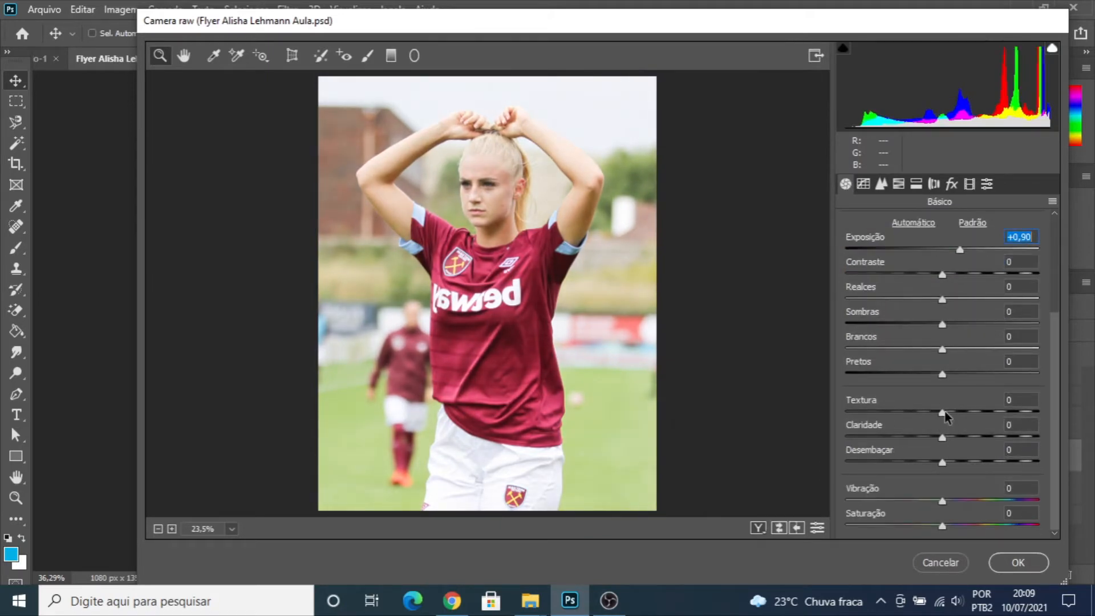
click(1018, 561)
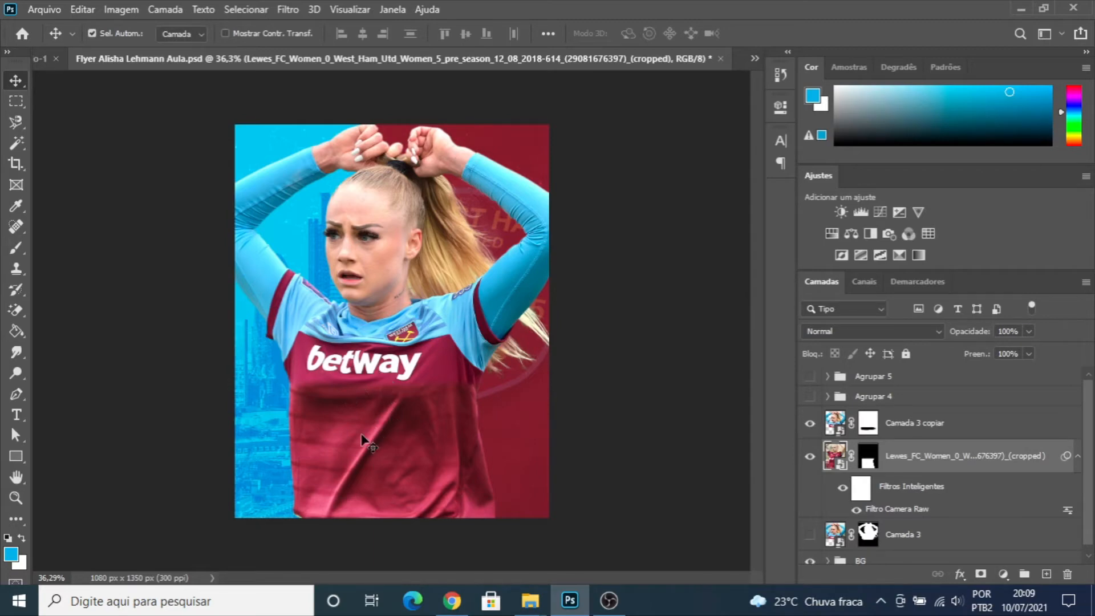
- Apply a Hue/Saturation adjustment to the second shirt photo's layer with the hue shifted slightly negative to match the main shirt
scroll(379, 427, down, 1)
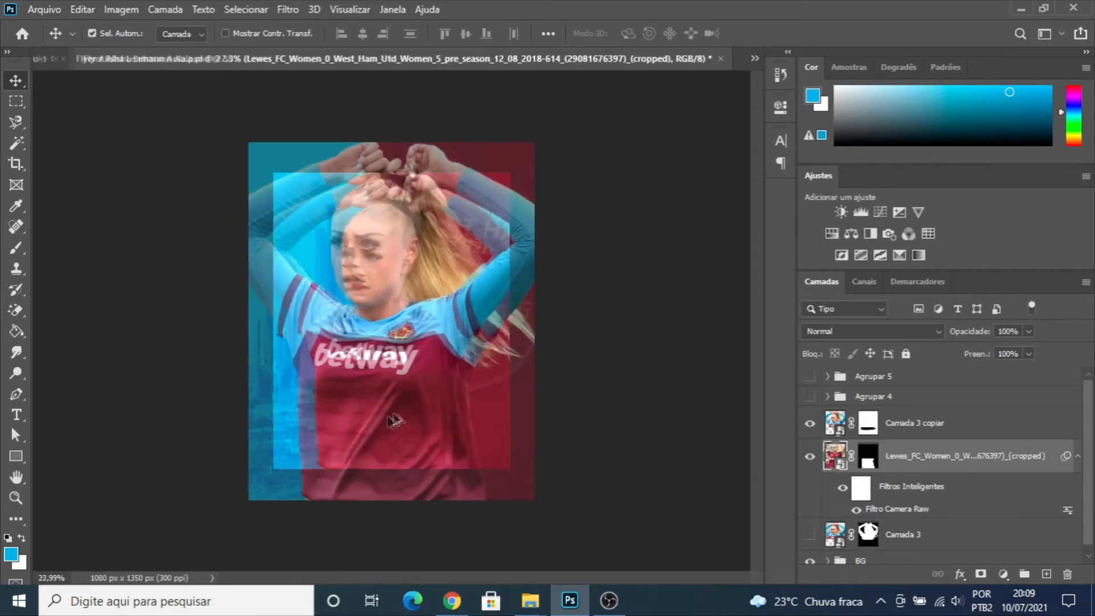
key(ctrl)
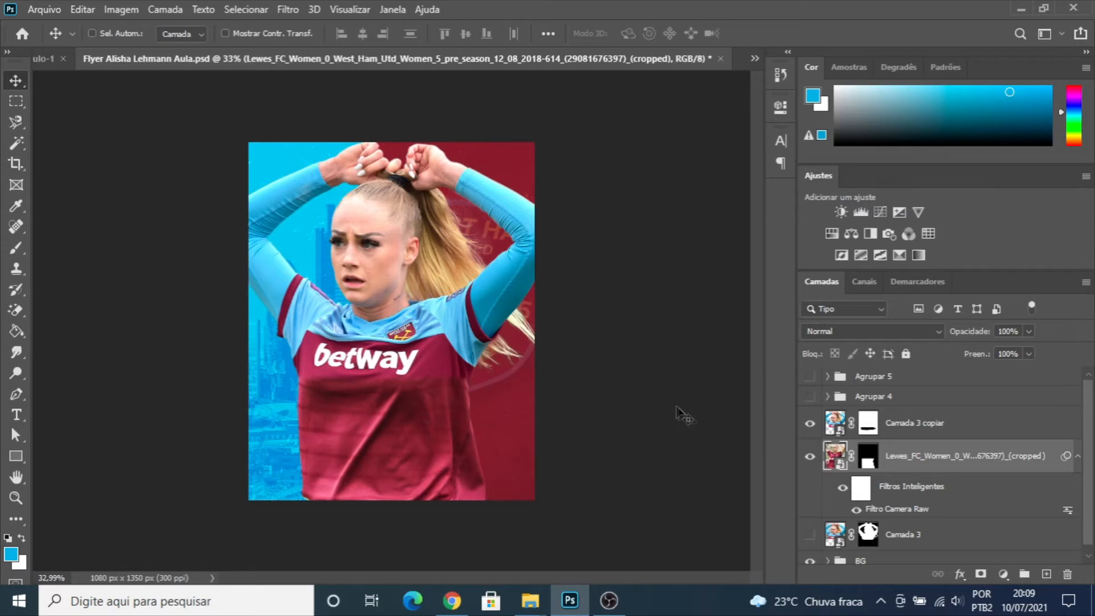
key(ctrl+u)
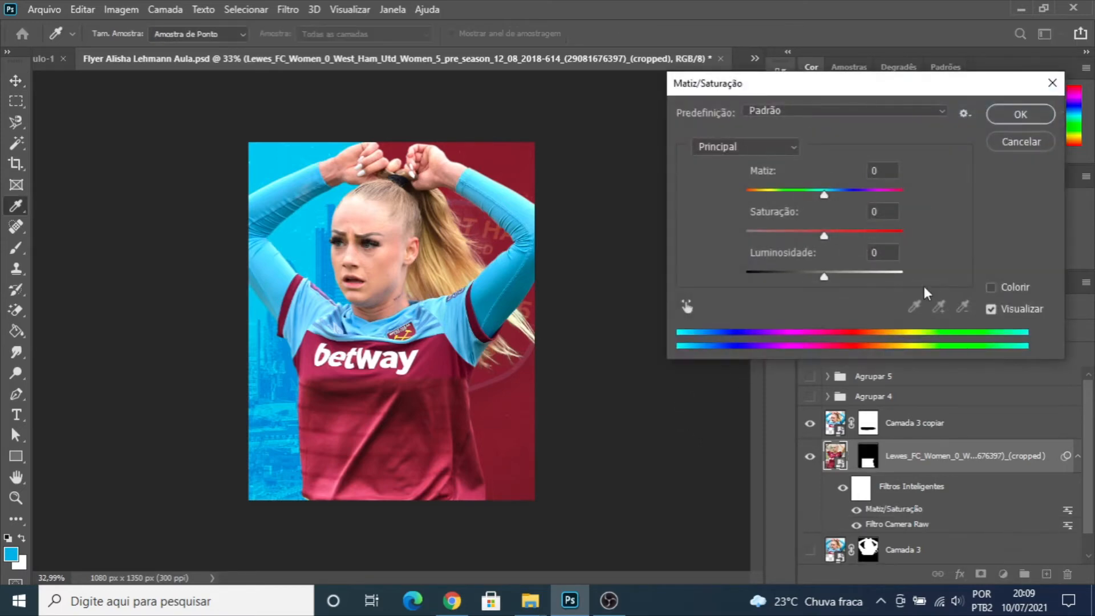
drag(824, 193, 818, 197)
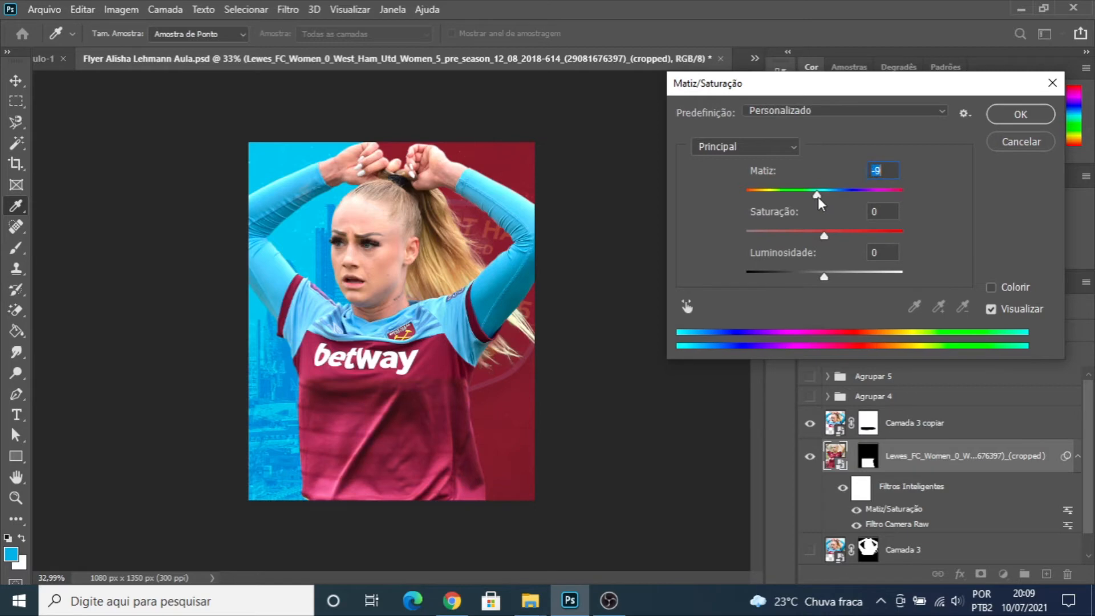
drag(818, 196, 819, 197)
click(1017, 118)
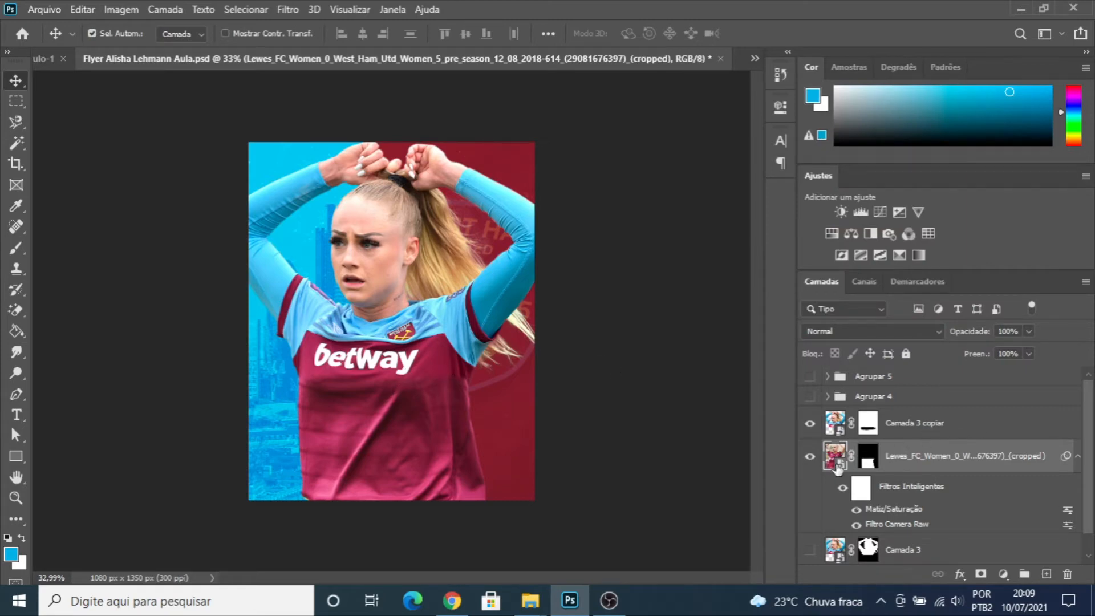
- Reopen the second shirt photo's Camera Raw smart filter and raise its contrast slightly
double_click(890, 525)
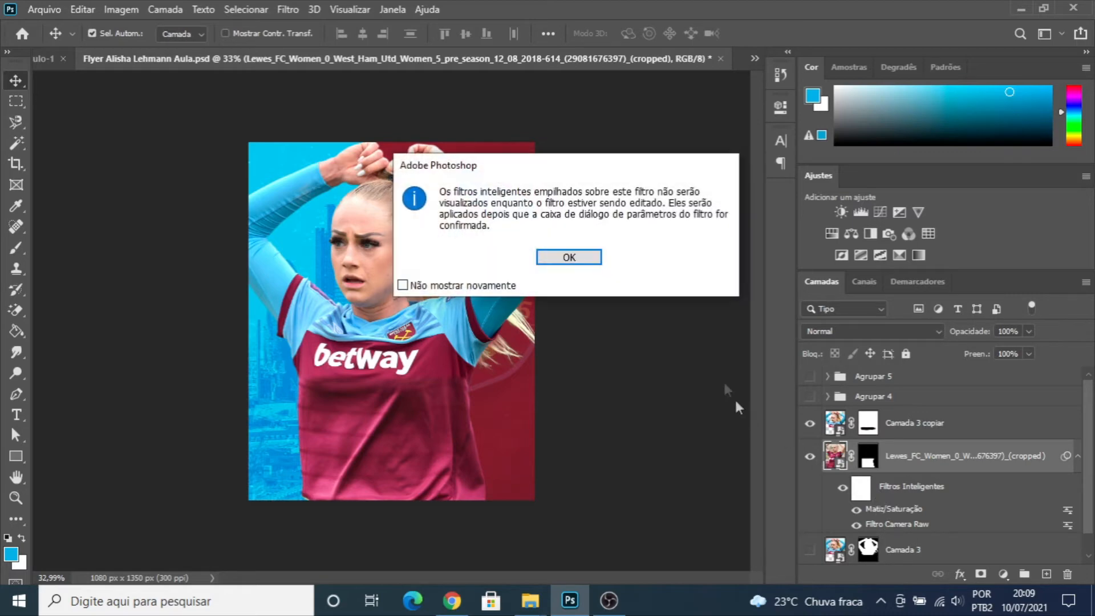
click(579, 259)
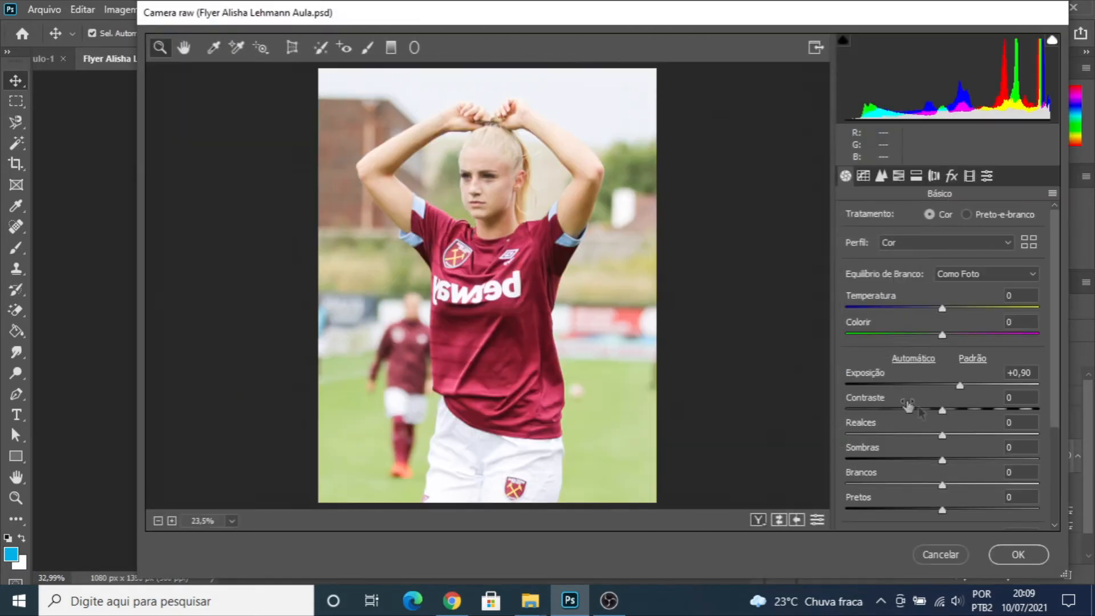
drag(943, 410, 963, 416)
click(1018, 554)
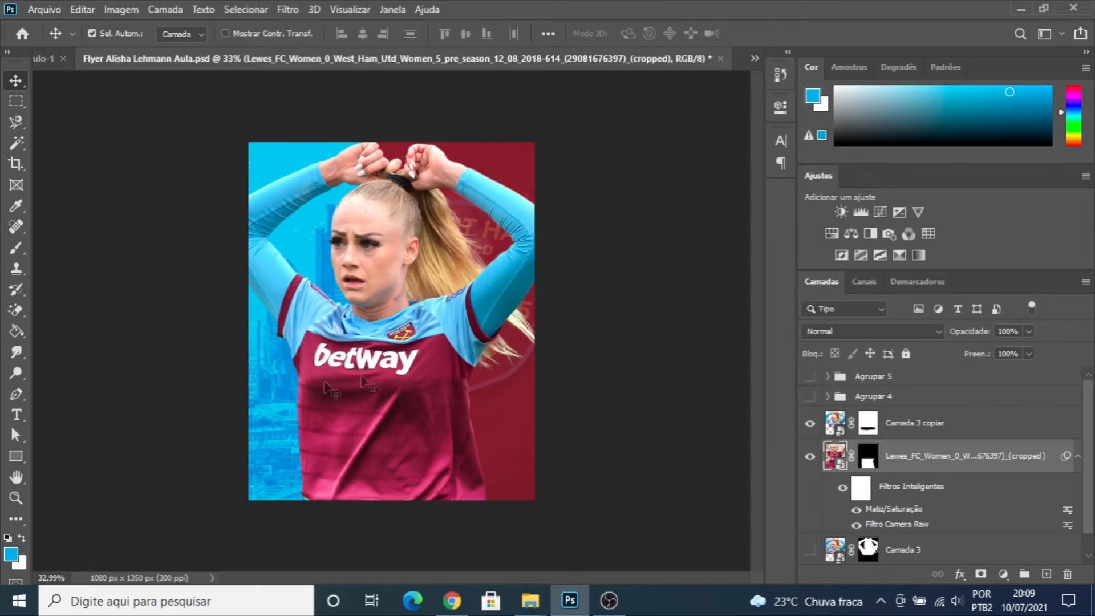
scroll(400, 394, down, 2)
scroll(400, 393, up, 3)
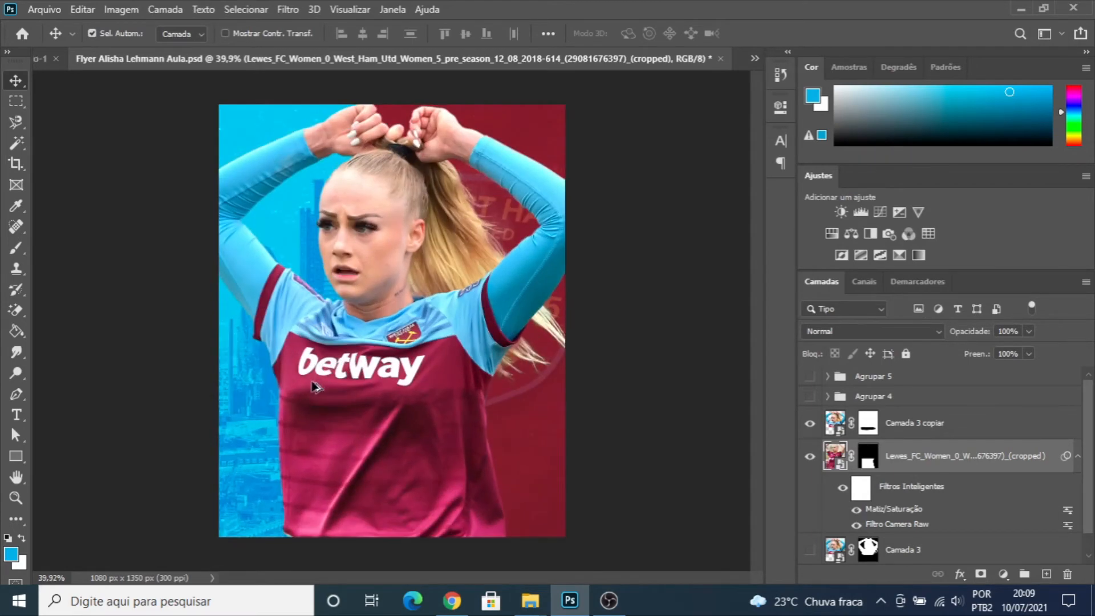
scroll(454, 416, down, 1)
scroll(454, 416, down, 2)
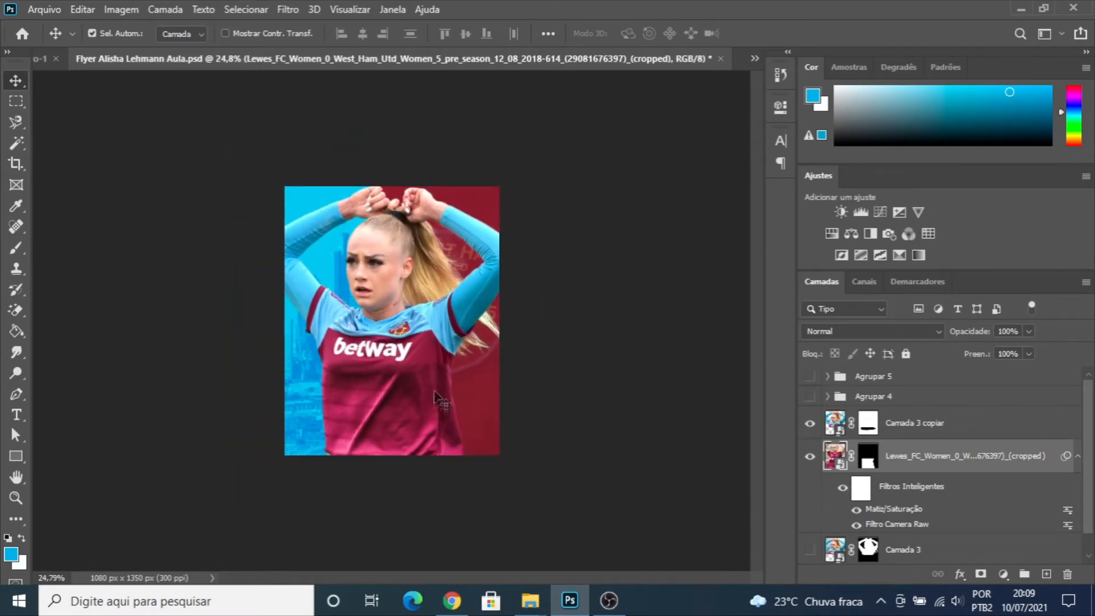
scroll(396, 272, up, 2)
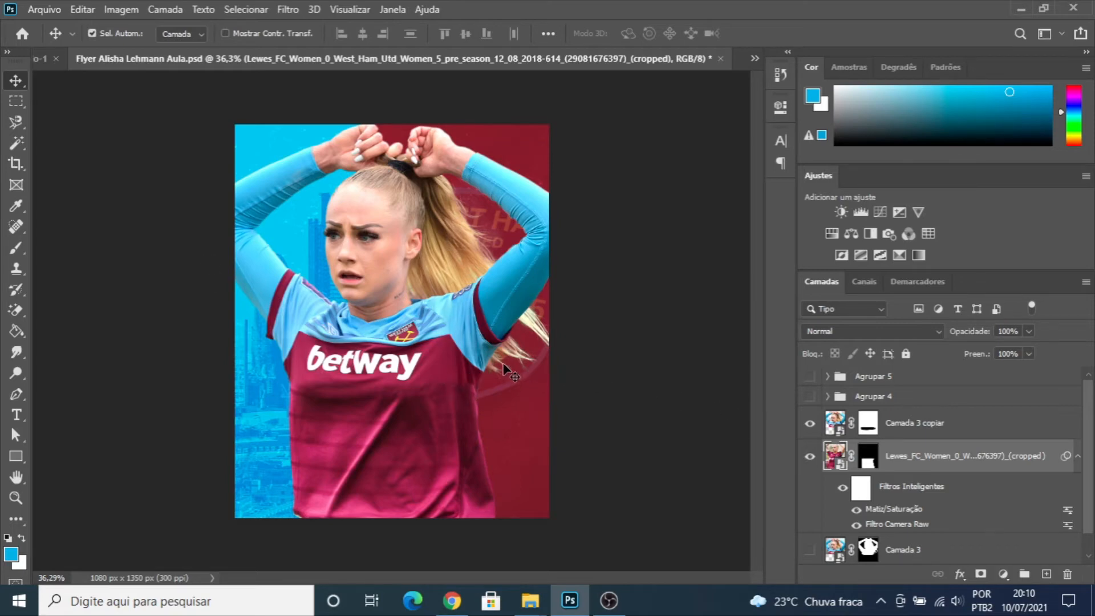
- Group "Camada 3 copiar", the second shirt photo's layer and "Camada 3", and name the group ATLETA 1
click(900, 429)
scroll(900, 429, down, 1)
shift+click(900, 527)
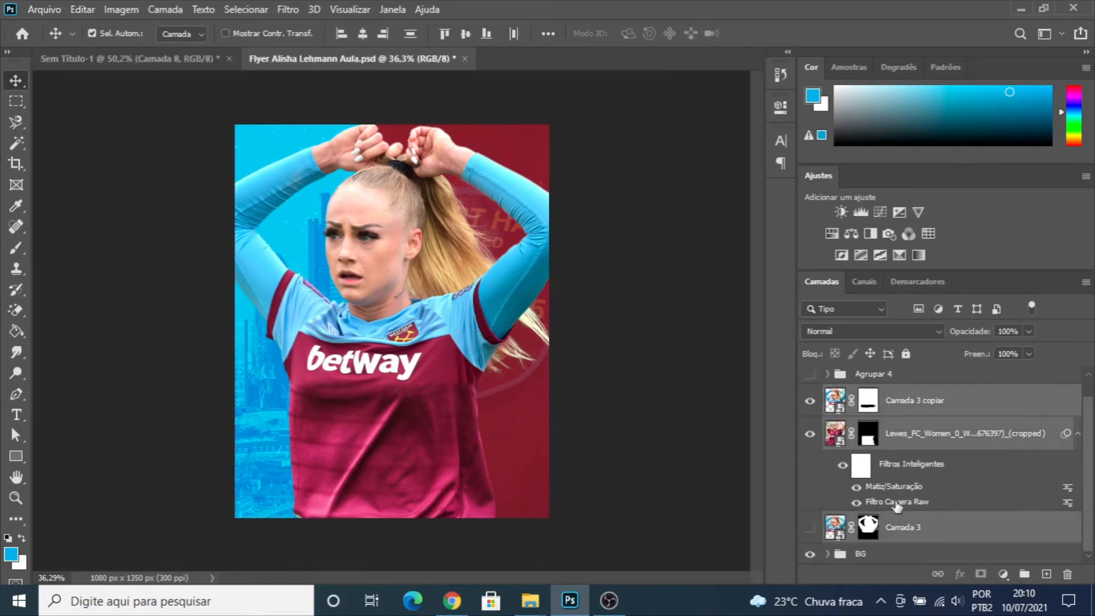
key(ctrl+g)
double_click(873, 416)
text(ATLETA 1)
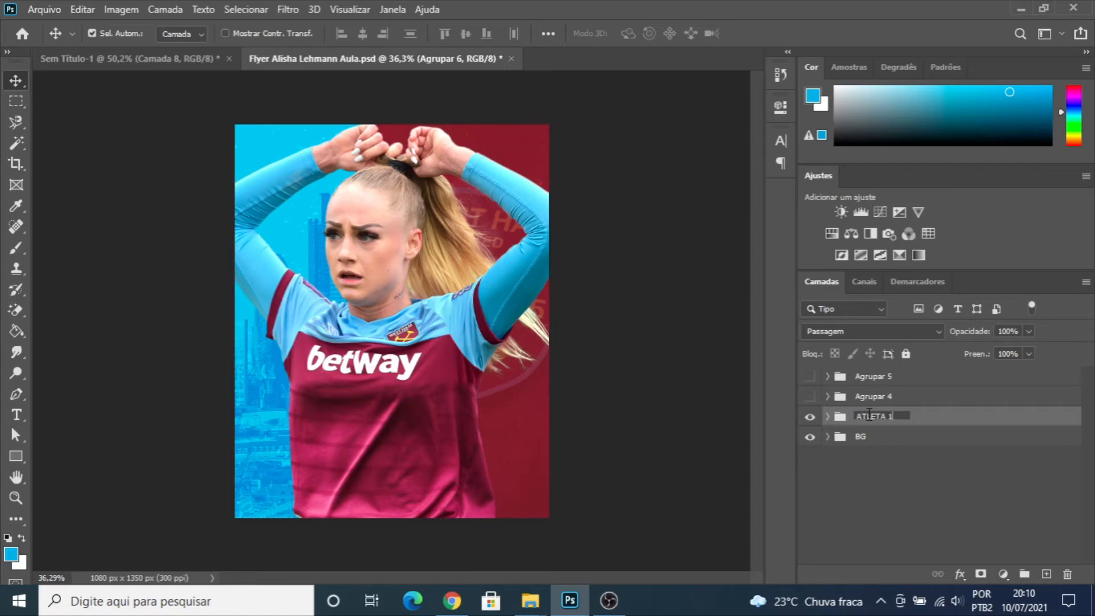
key(Return)
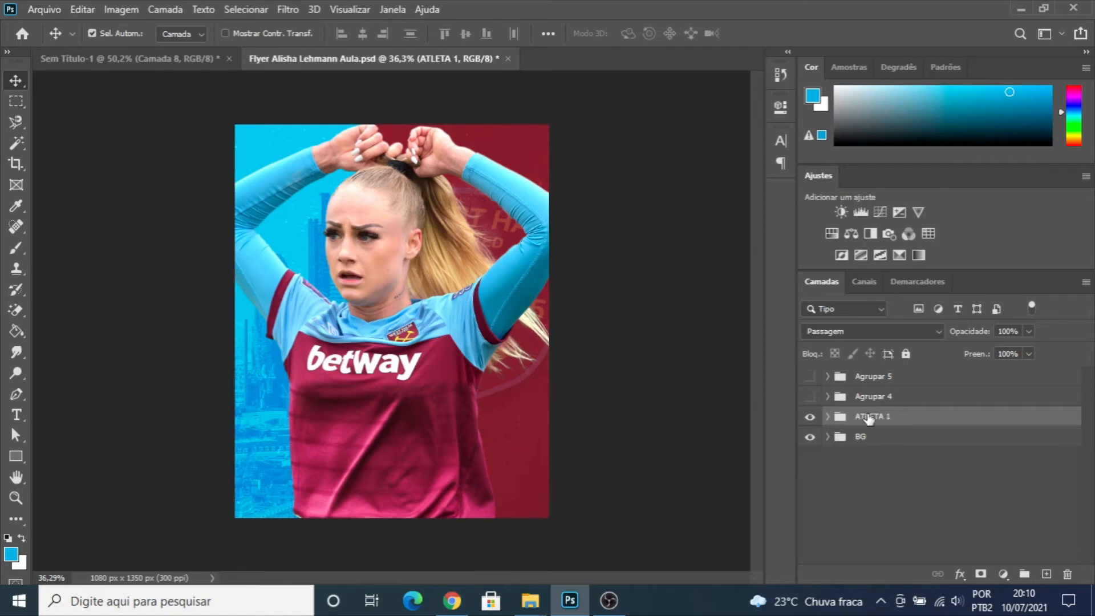
- Show the groups "Agrupar 4" and "Agrupar 5" and rename them ATLETA 2 and ATLETA 3
click(810, 396)
click(809, 376)
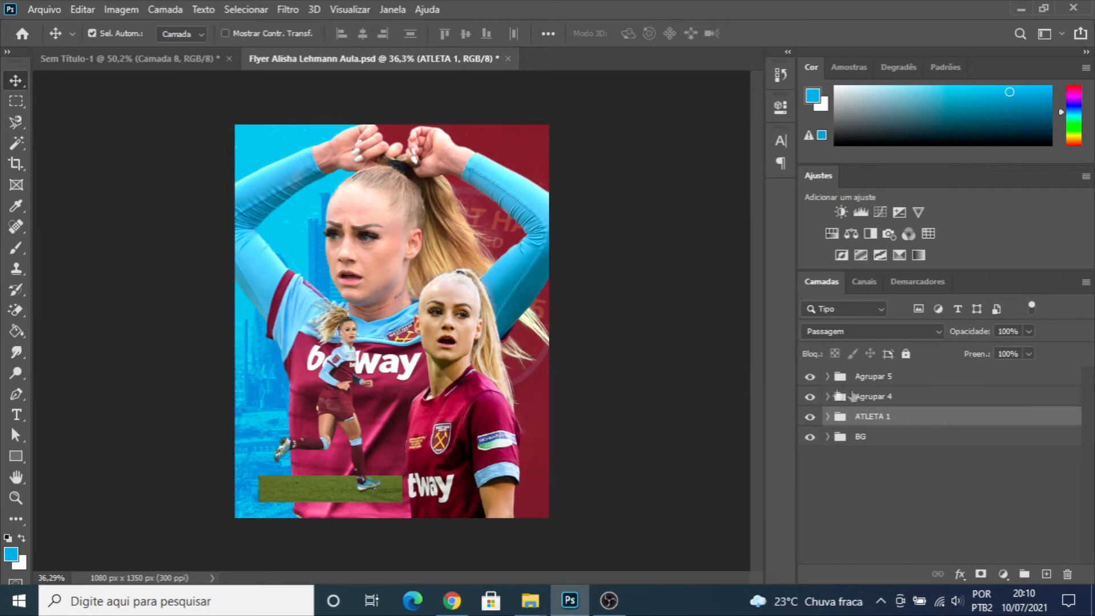
click(885, 404)
double_click(881, 397)
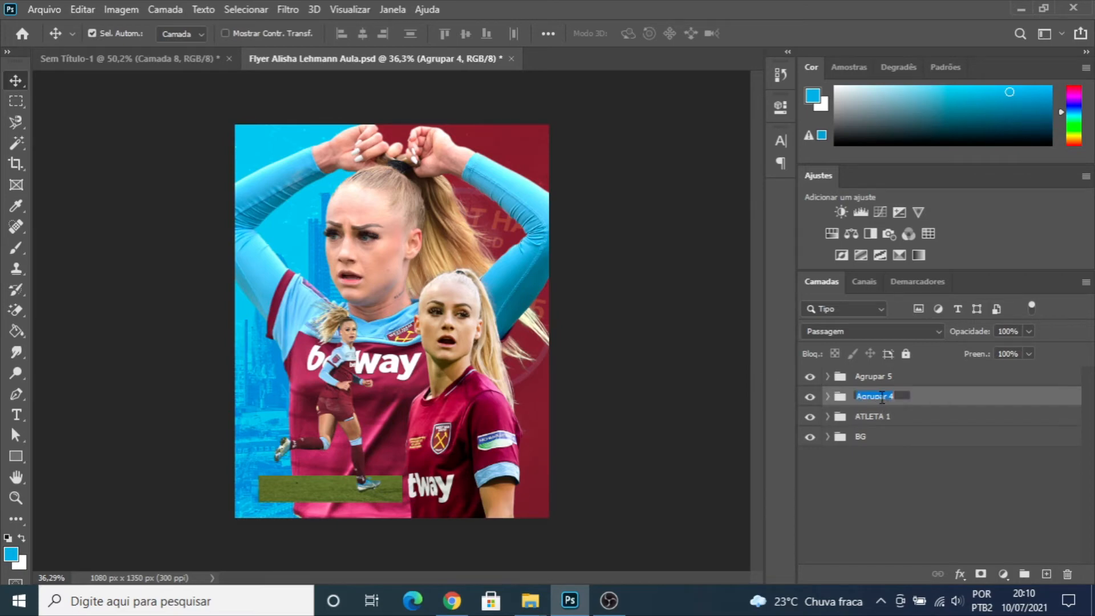
text(ATLETA 2)
key(Return)
double_click(879, 378)
text(A)
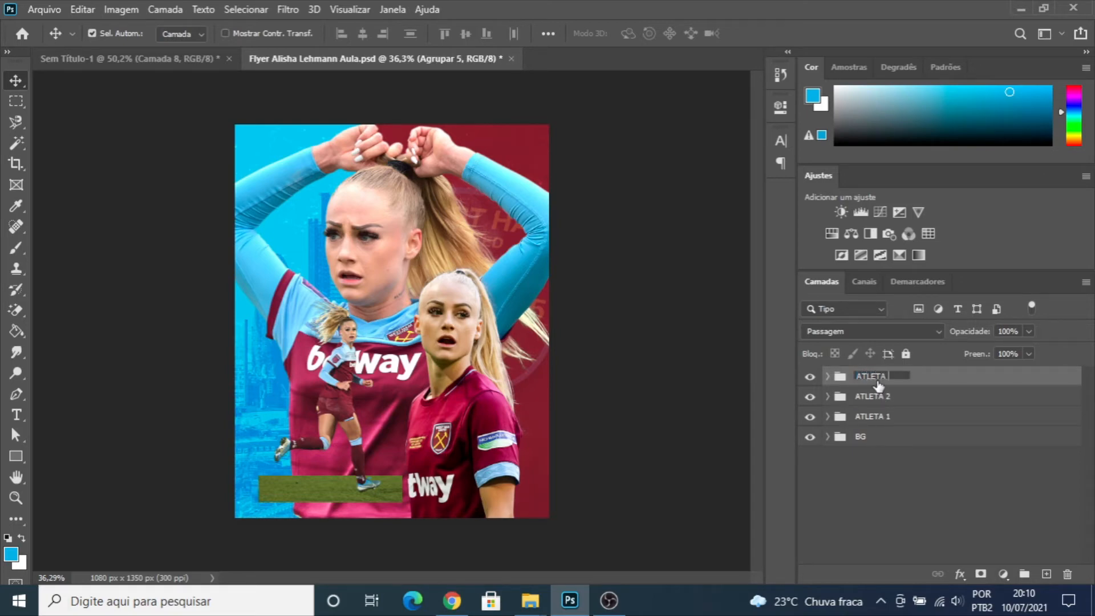
key(Return)
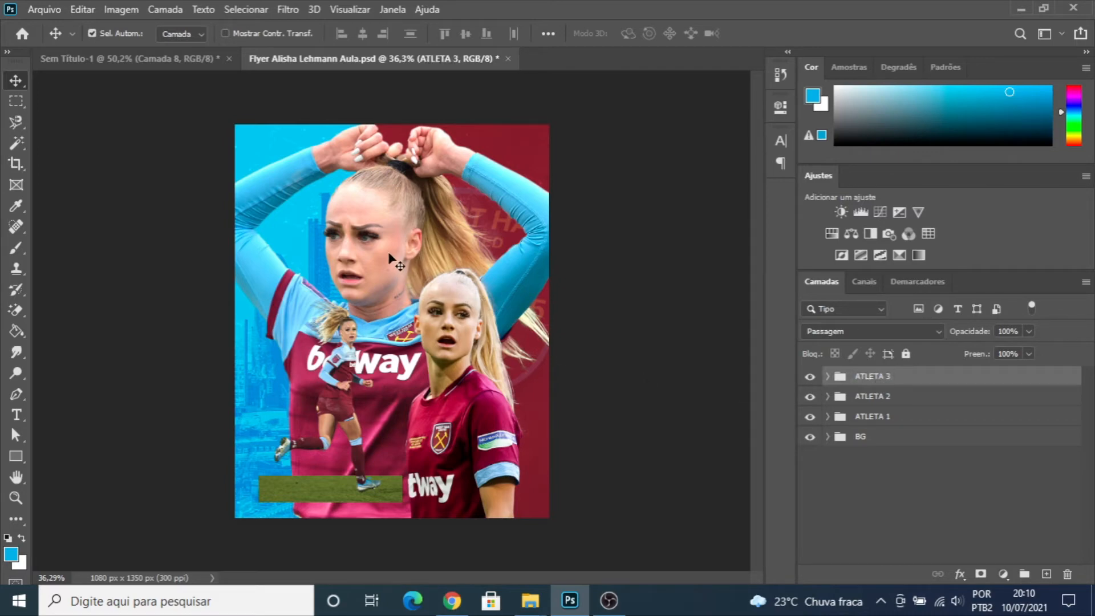
- Compare the flyer with the finished reference in the document "Sem Título-1"
click(171, 60)
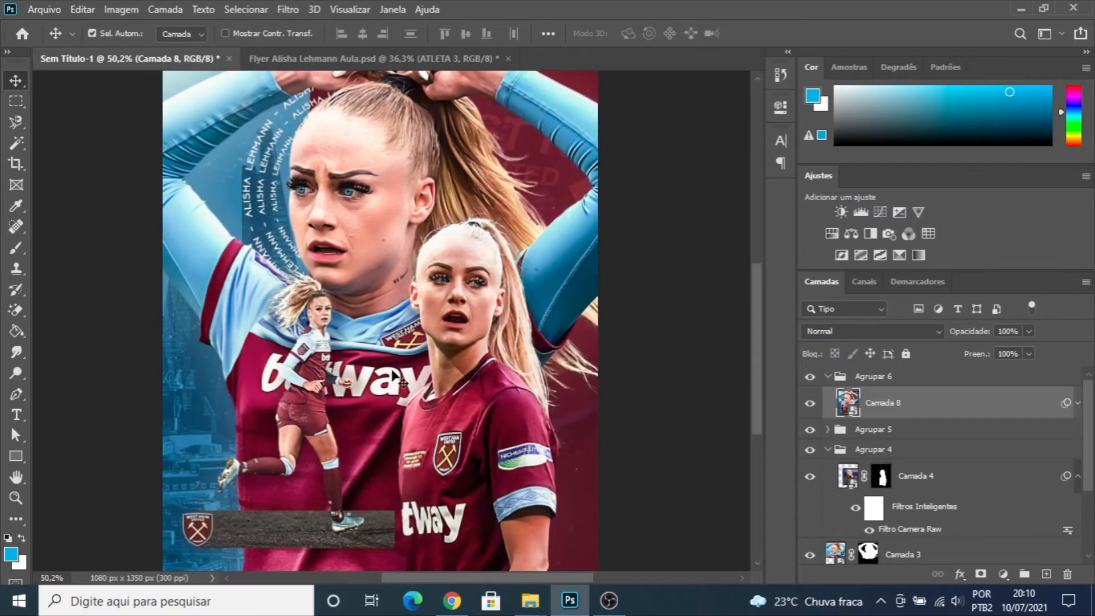
click(313, 64)
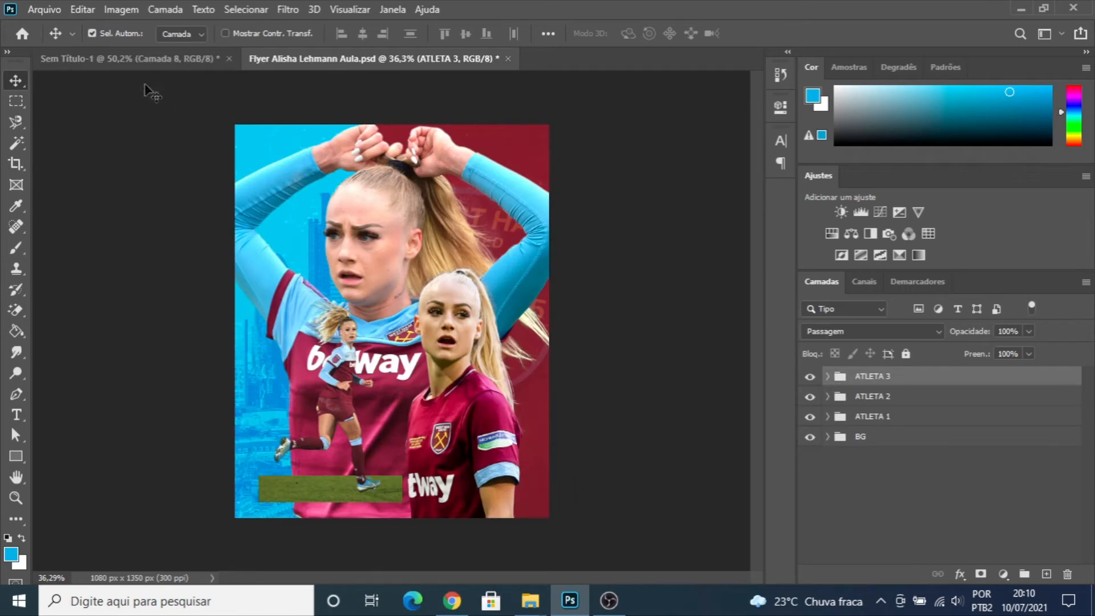
click(159, 58)
scroll(409, 159, down, 2)
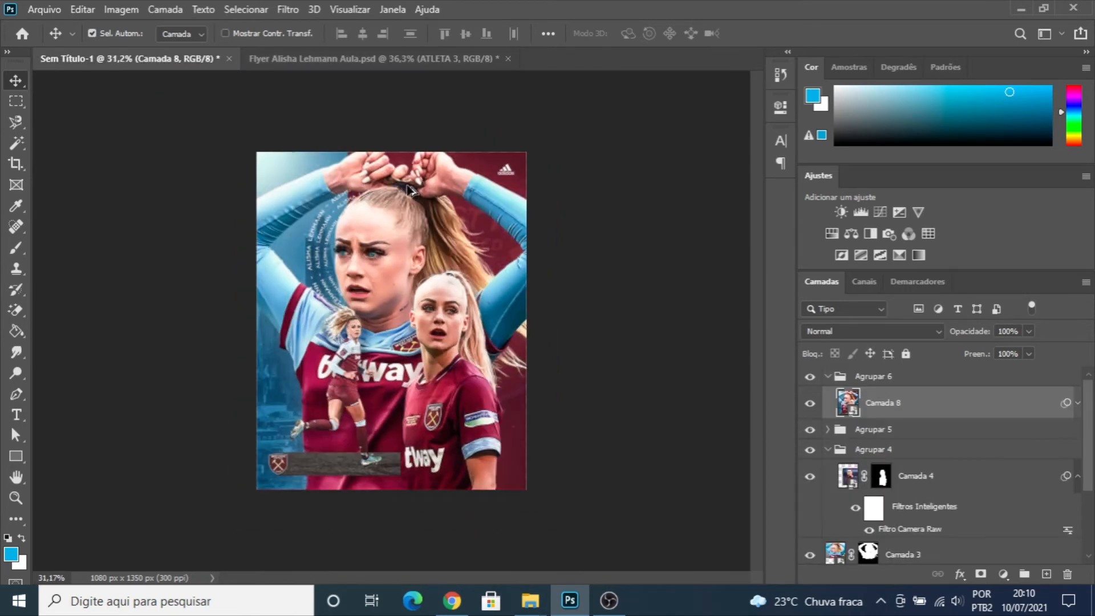
click(331, 60)
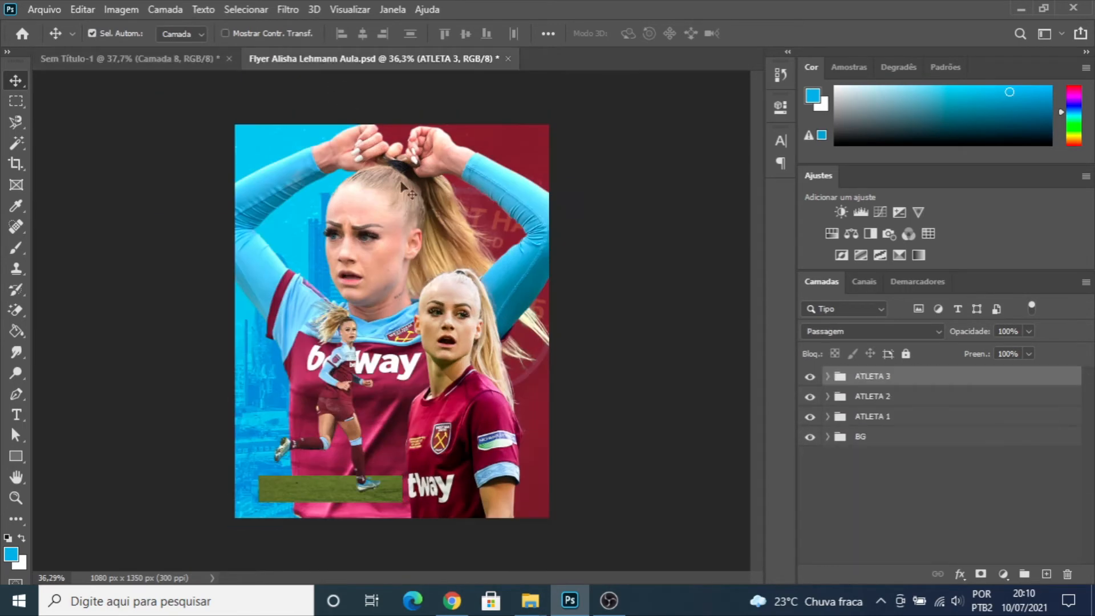
- Scale the ATLETA 1 group up proportionally to about 105.5%
click(881, 421)
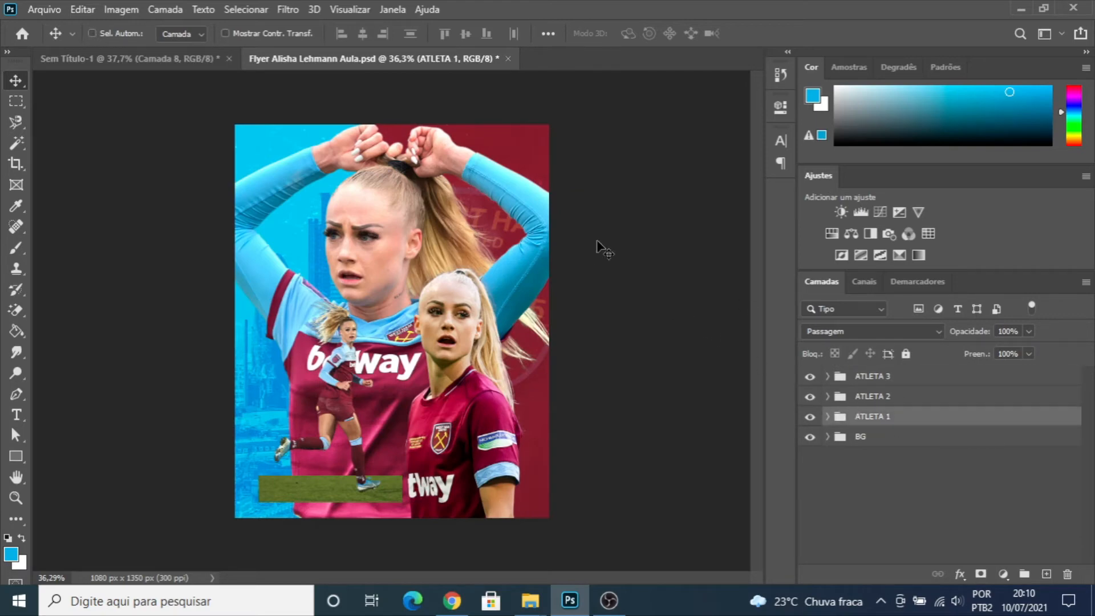
key(ctrl+t)
click(577, 256)
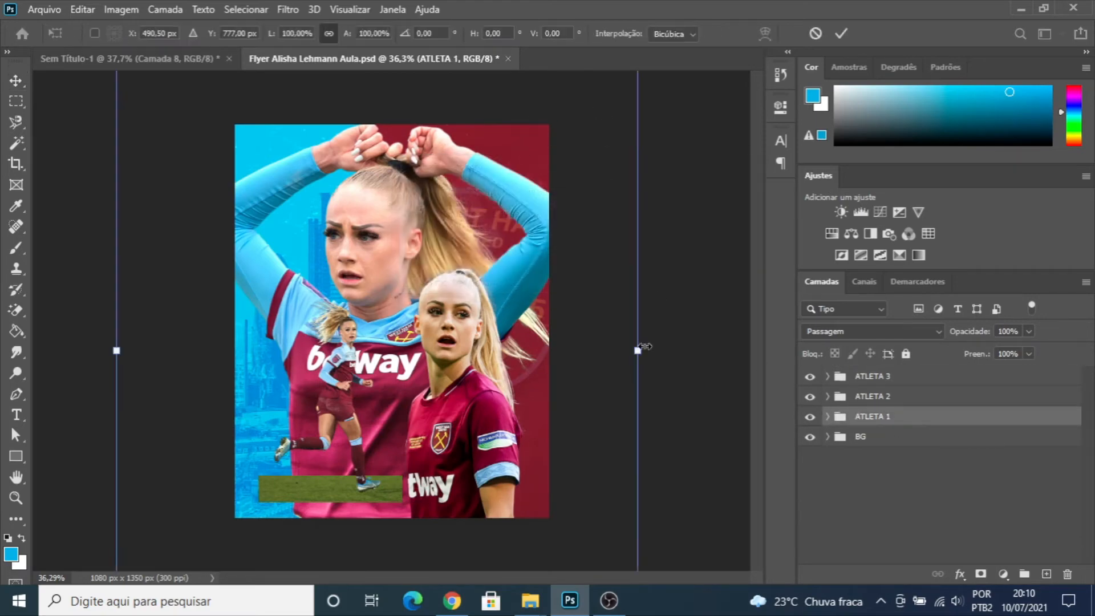
drag(638, 350, 653, 350)
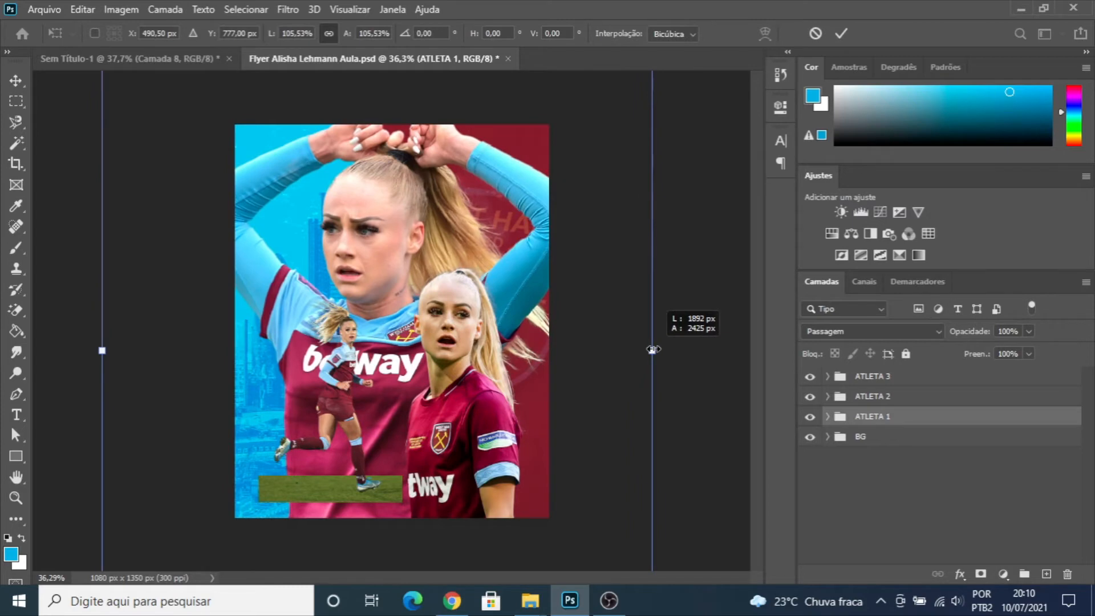
key(Return)
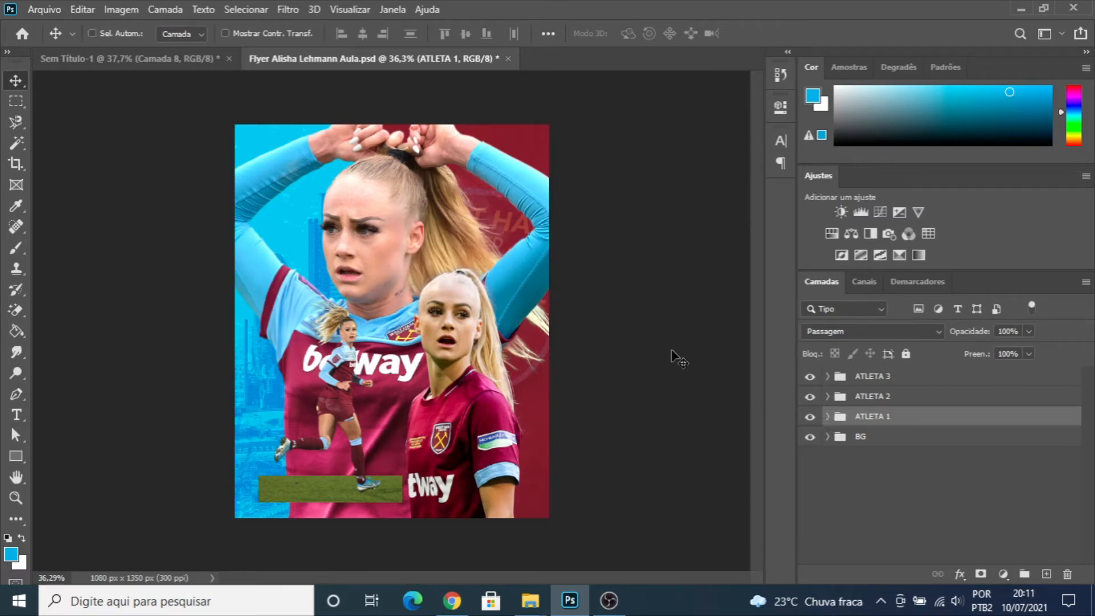
- Convert the three layers inside the ATLETA 1 group into a single smart object
click(827, 417)
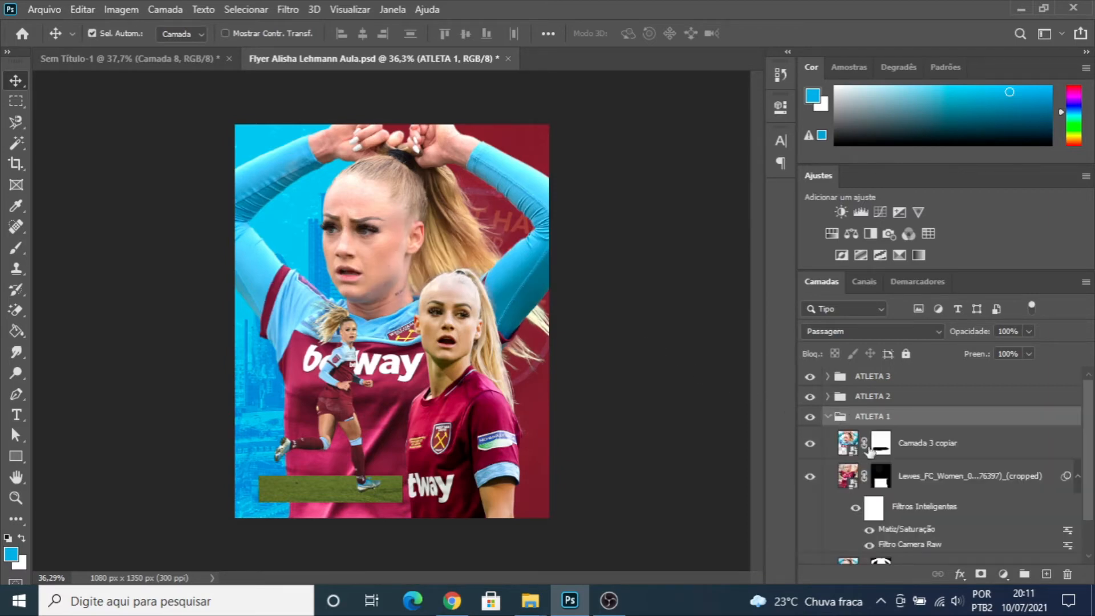
click(909, 451)
scroll(909, 451, down, 2)
ctrl+click(908, 528)
right_click(909, 528)
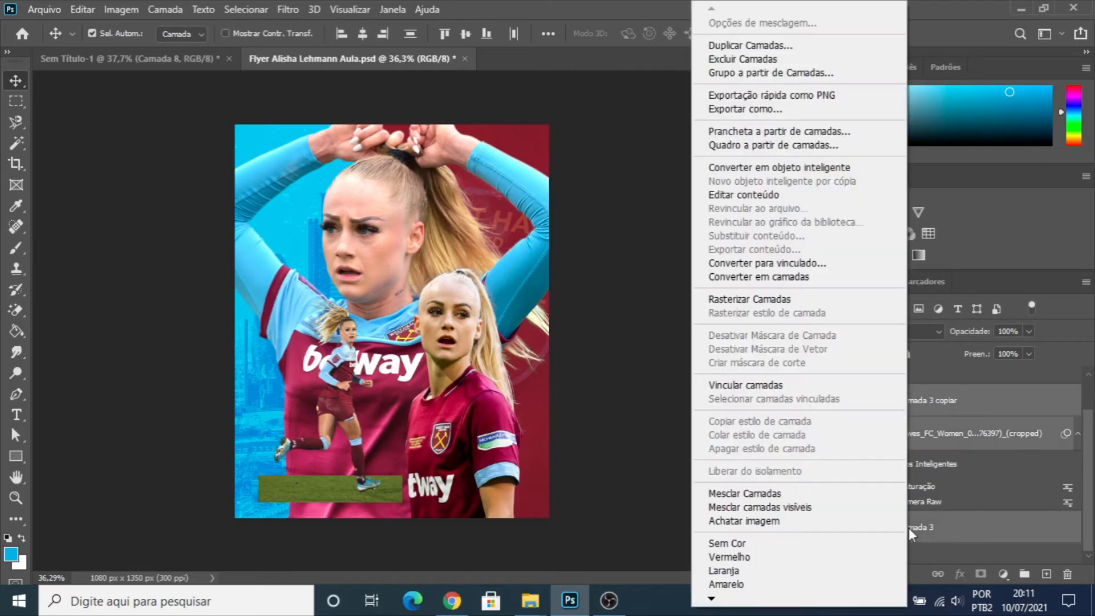
click(748, 167)
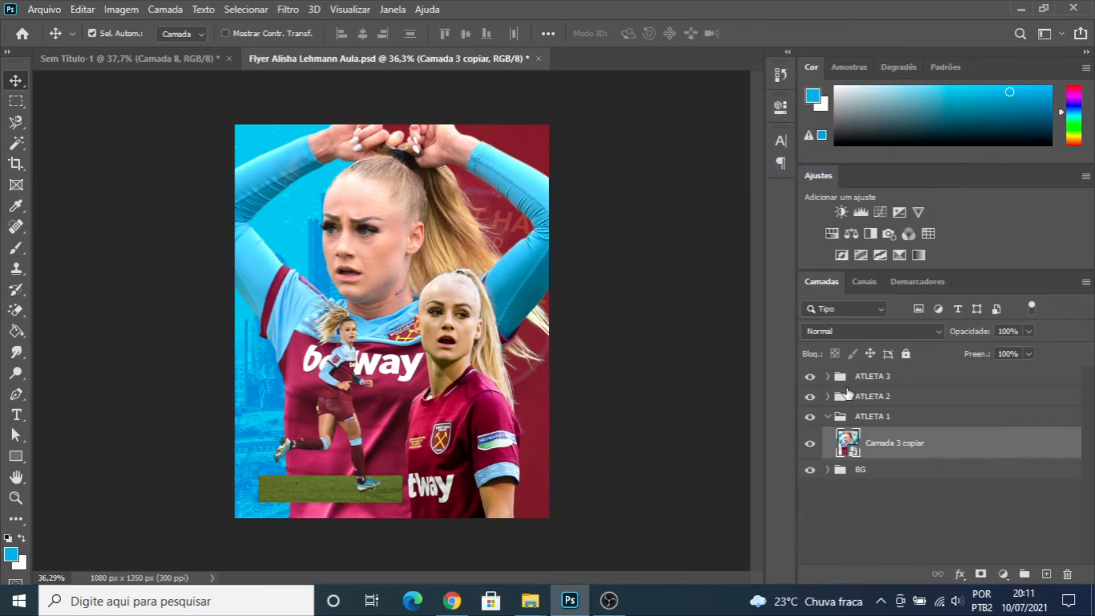
click(828, 417)
click(811, 418)
click(811, 418)
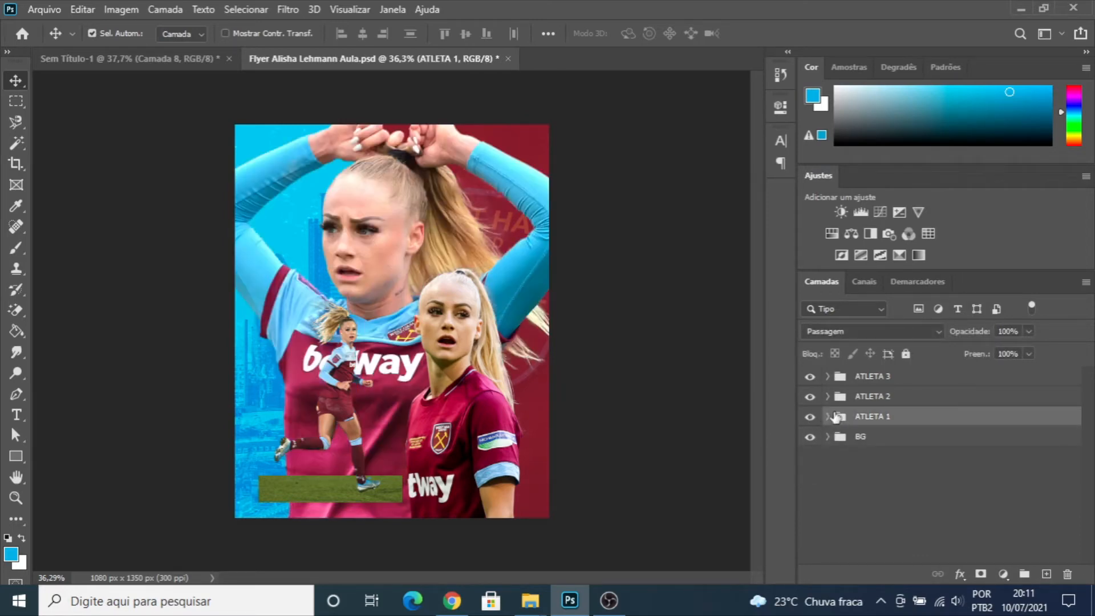
- Enlarge the ATLETA 1 group slightly more and reposition it so the raised hands fit within the flyer's upper edge
drag(373, 211, 375, 208)
key(ctrl+t)
drag(597, 313, 610, 314)
key(Return)
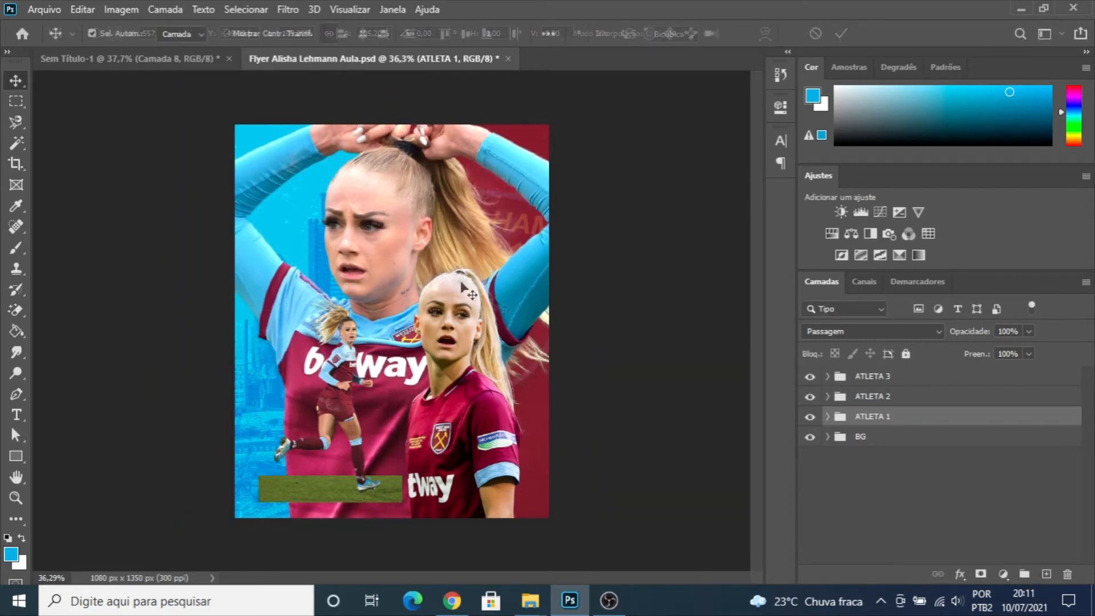
drag(394, 203, 396, 215)
scroll(559, 271, down, 3)
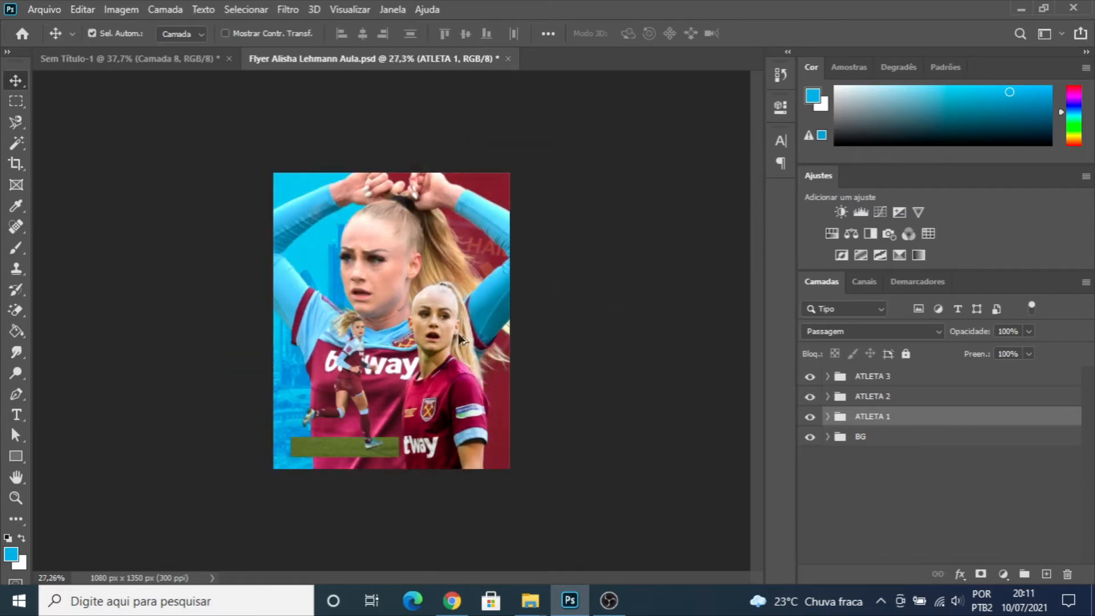
scroll(461, 339, up, 2)
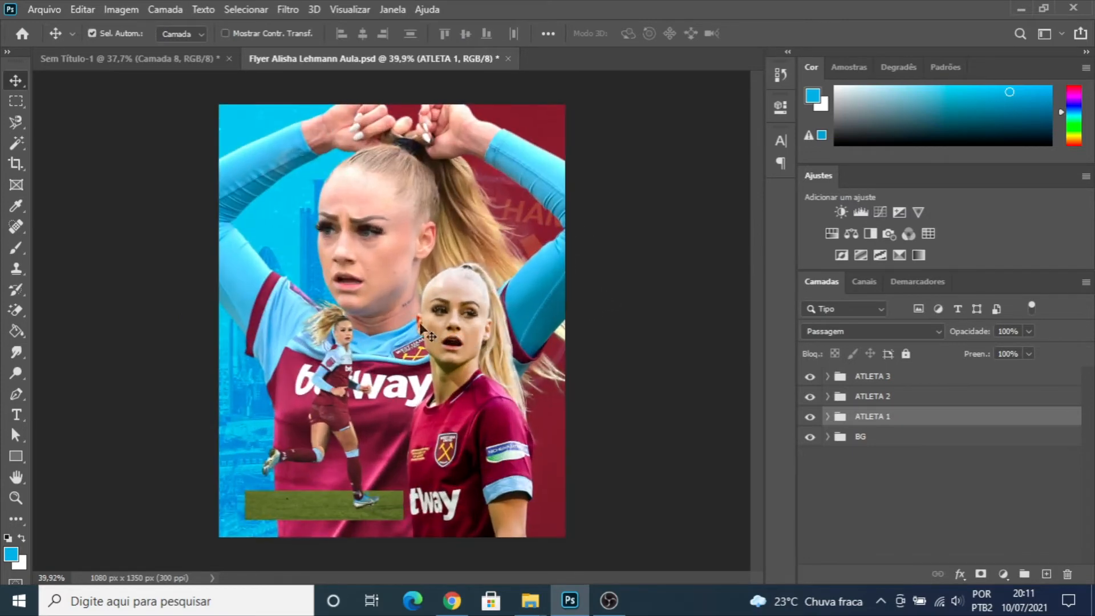
click(595, 258)
scroll(448, 233, down, 1)
scroll(440, 241, up, 1)
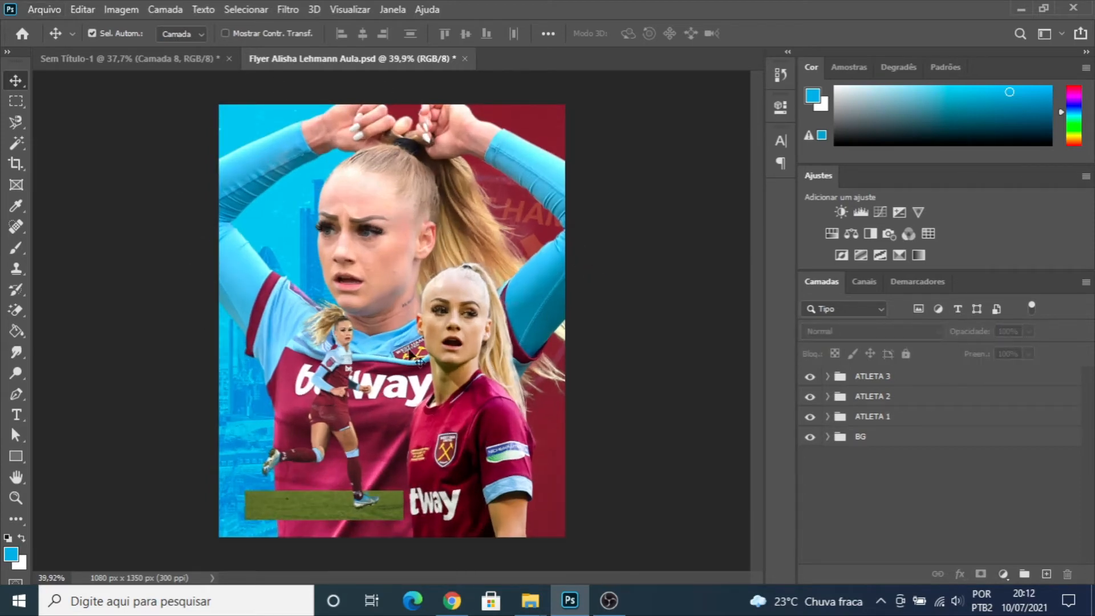
- Start a Camera Raw filter on "Camada 3 copiar" with texture -22, clarity +40 and dehaze +16
click(828, 417)
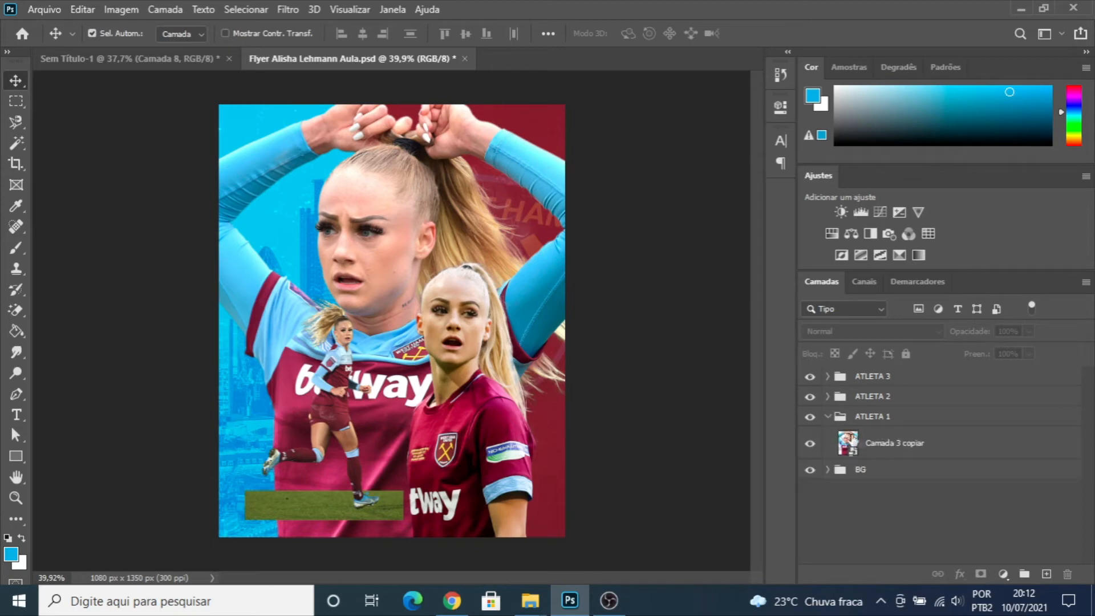
click(875, 450)
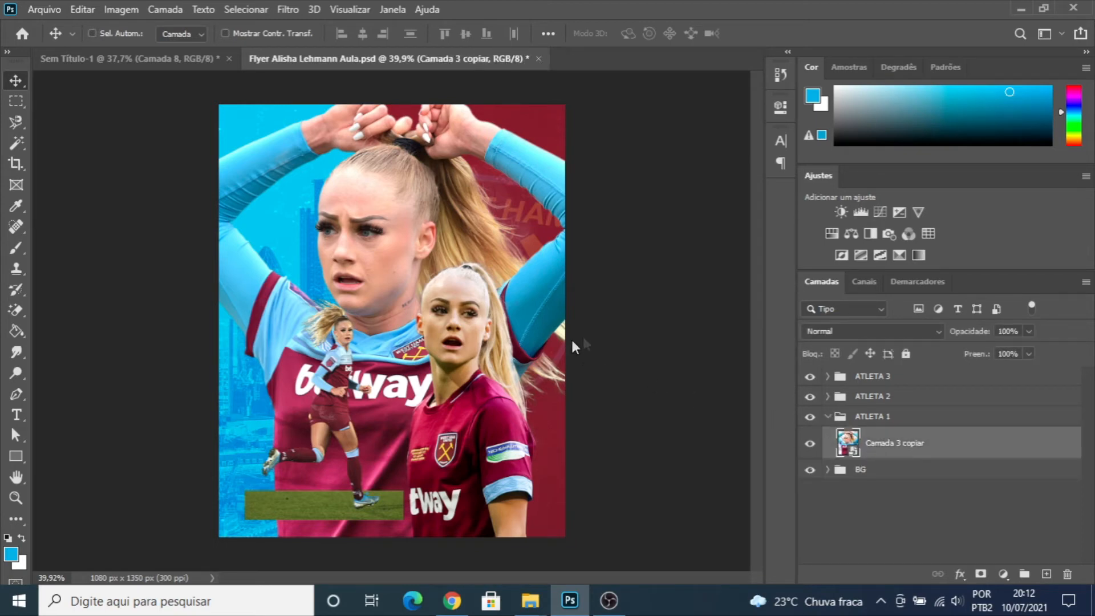
key(ctrl+shift+a)
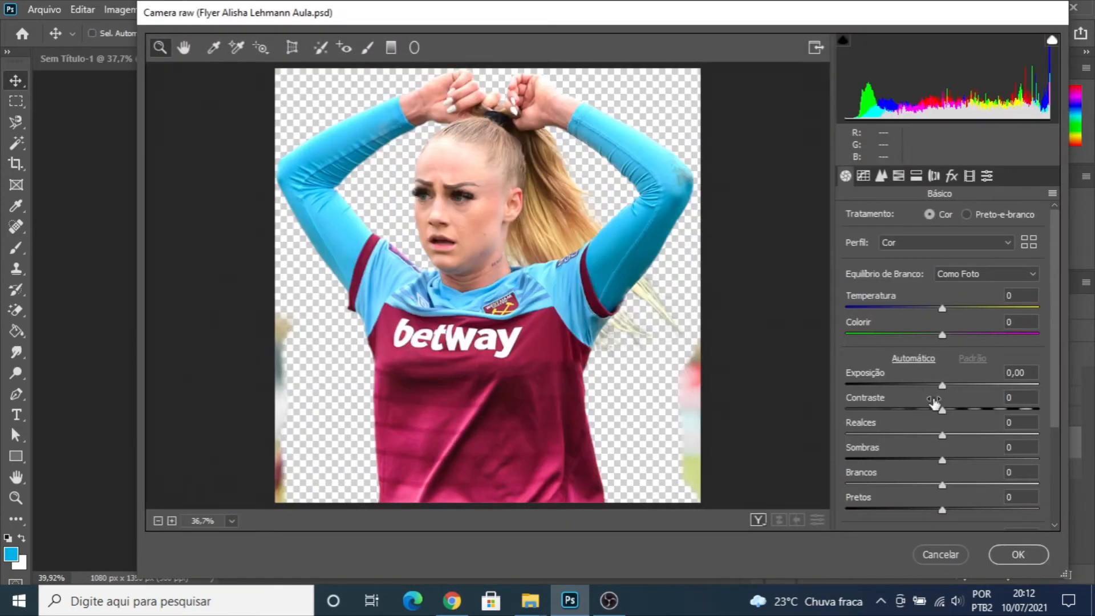
scroll(909, 413, down, 3)
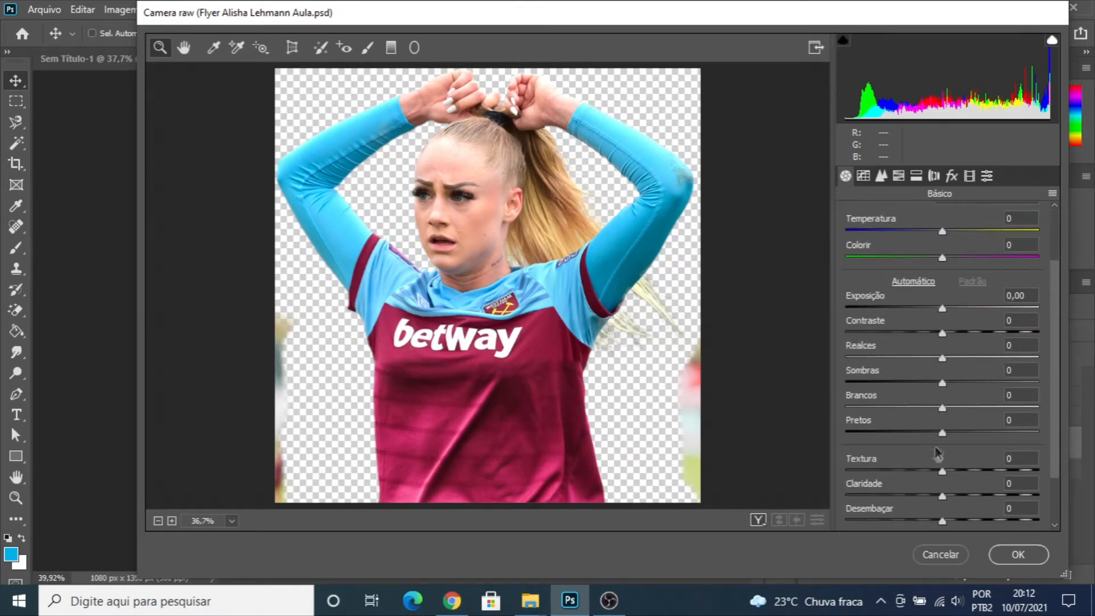
drag(944, 494, 923, 475)
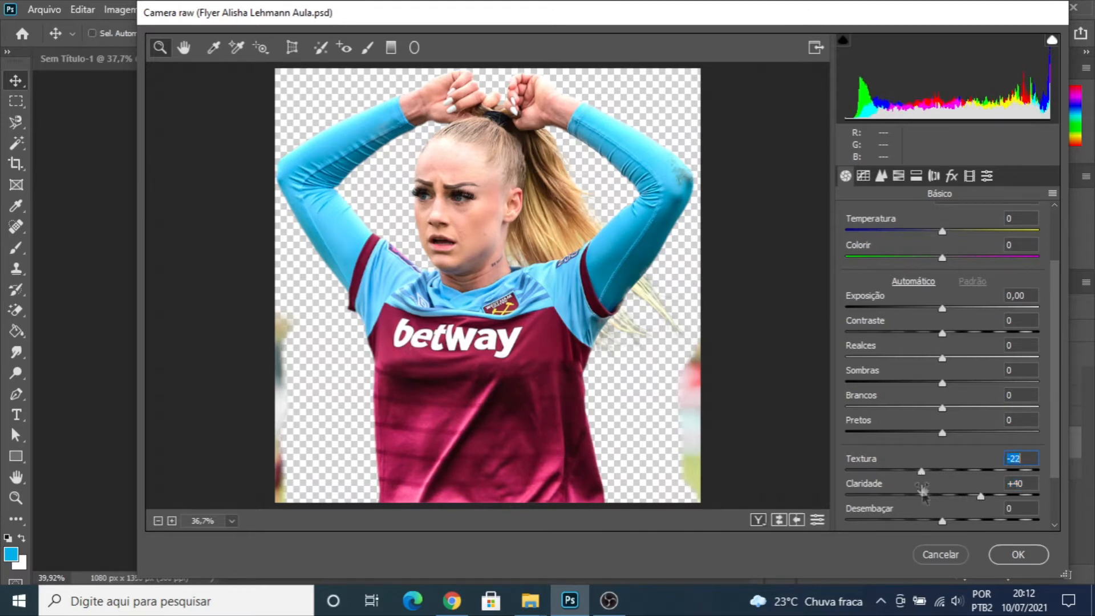
drag(943, 520, 958, 525)
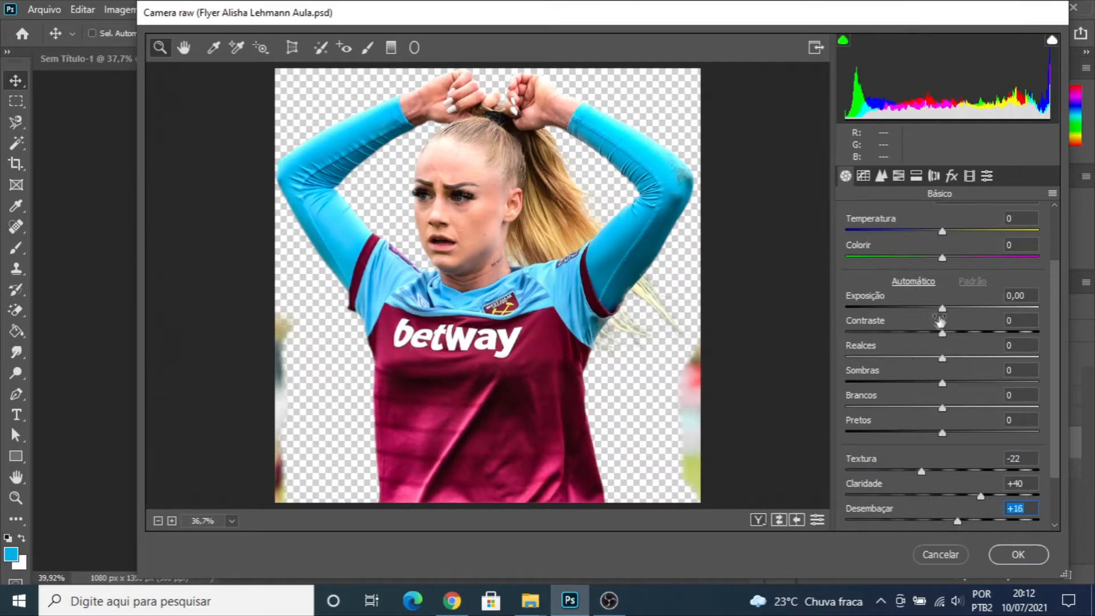
- Set contrast to +8, shadows to +17, whites and blacks to -13, and vibrance to +15, keeping exposure at 0
drag(942, 310, 946, 309)
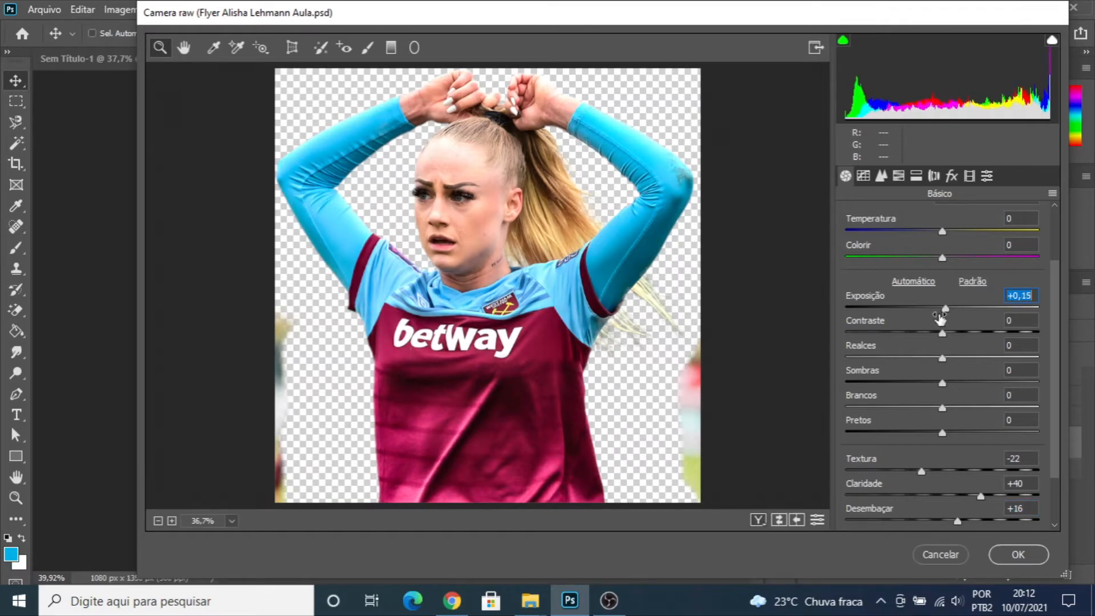
double_click(945, 308)
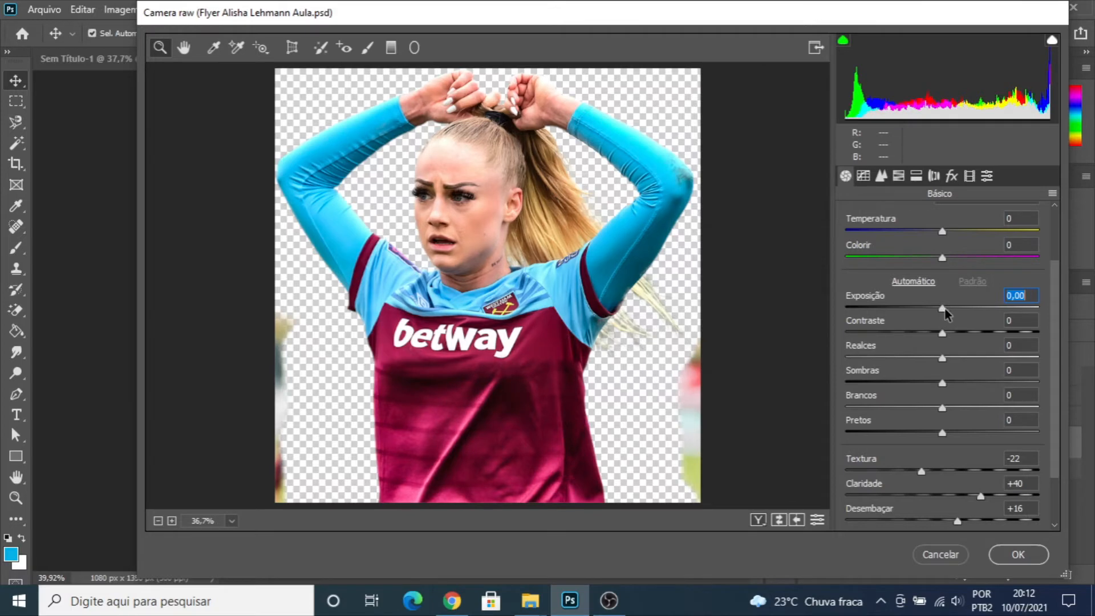
mouse_move(942, 338)
mouse_down()
mouse_move(953, 336)
mouse_move(948, 345)
mouse_up()
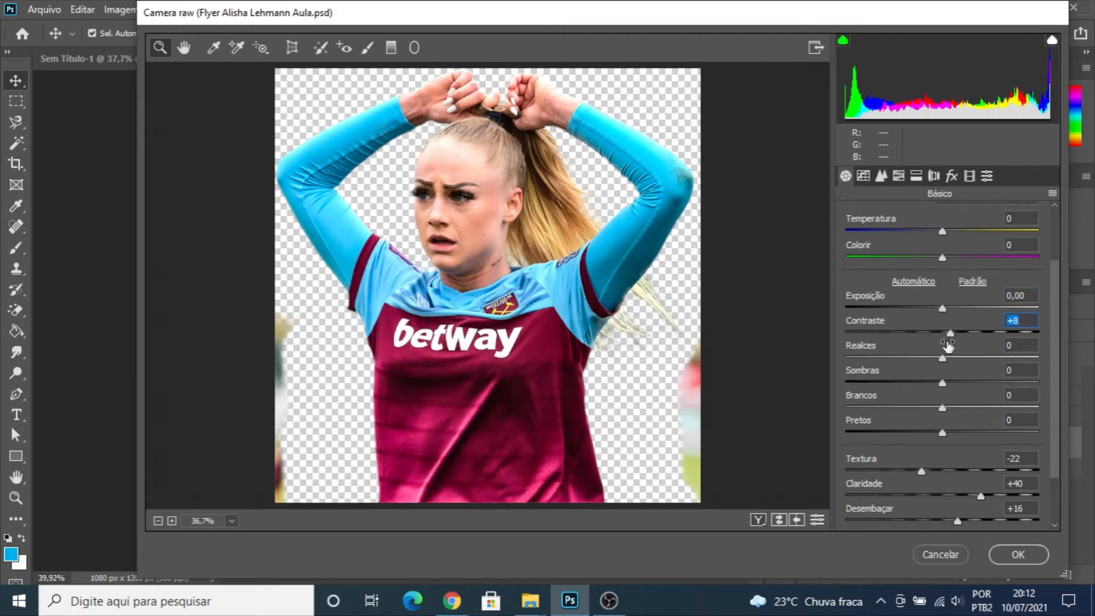
drag(943, 388, 933, 437)
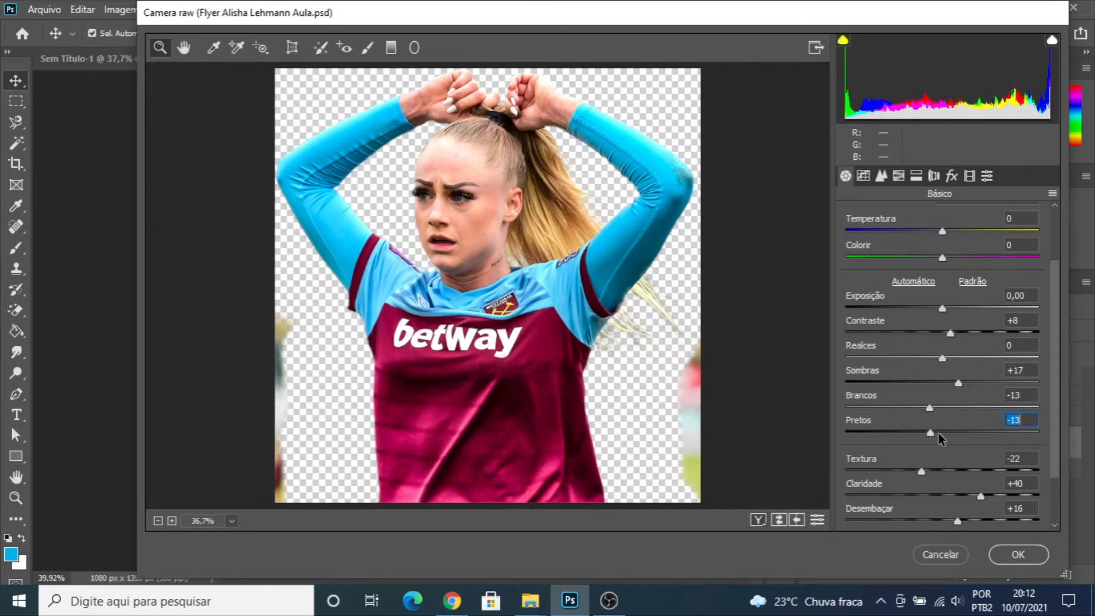
scroll(940, 436, down, 2)
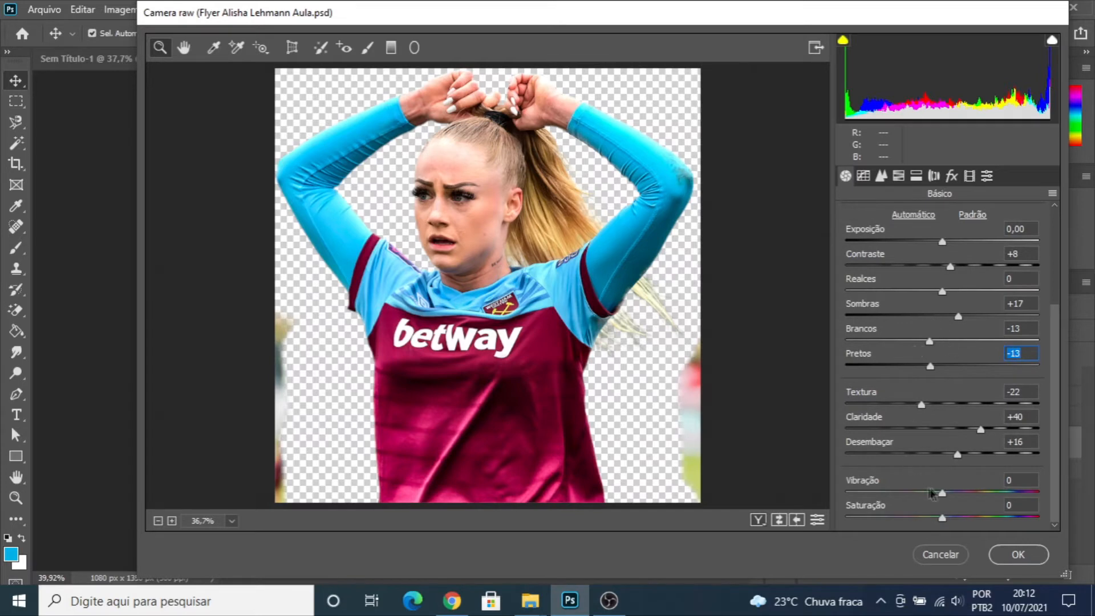
mouse_move(942, 494)
mouse_down()
mouse_move(930, 498)
mouse_move(957, 497)
mouse_up()
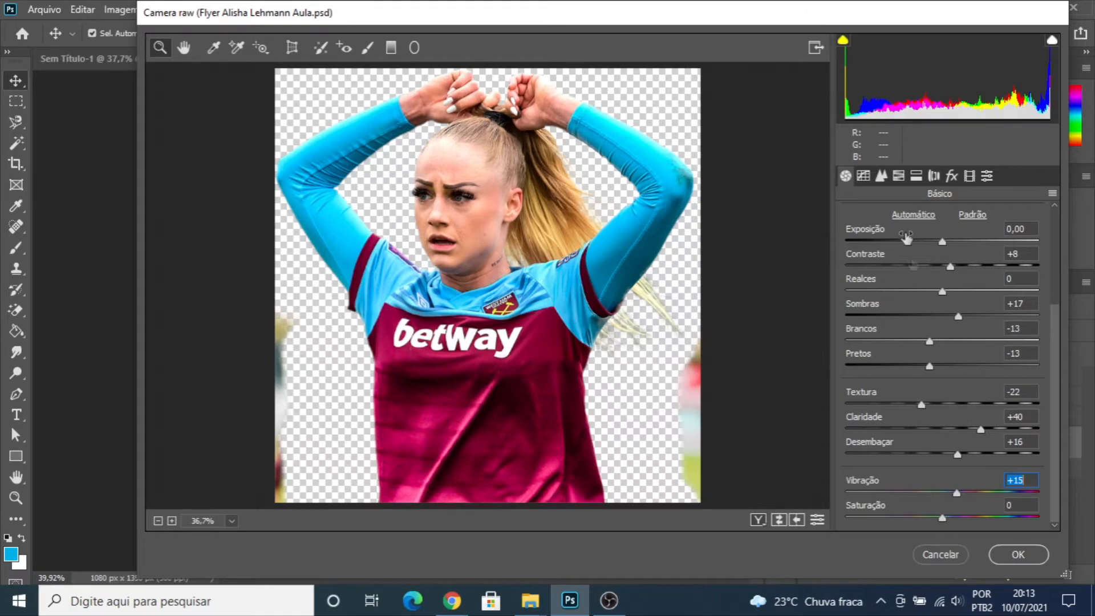
- Check the athlete's face up close with the Detail settings open and apply the Camera Raw filter
click(881, 176)
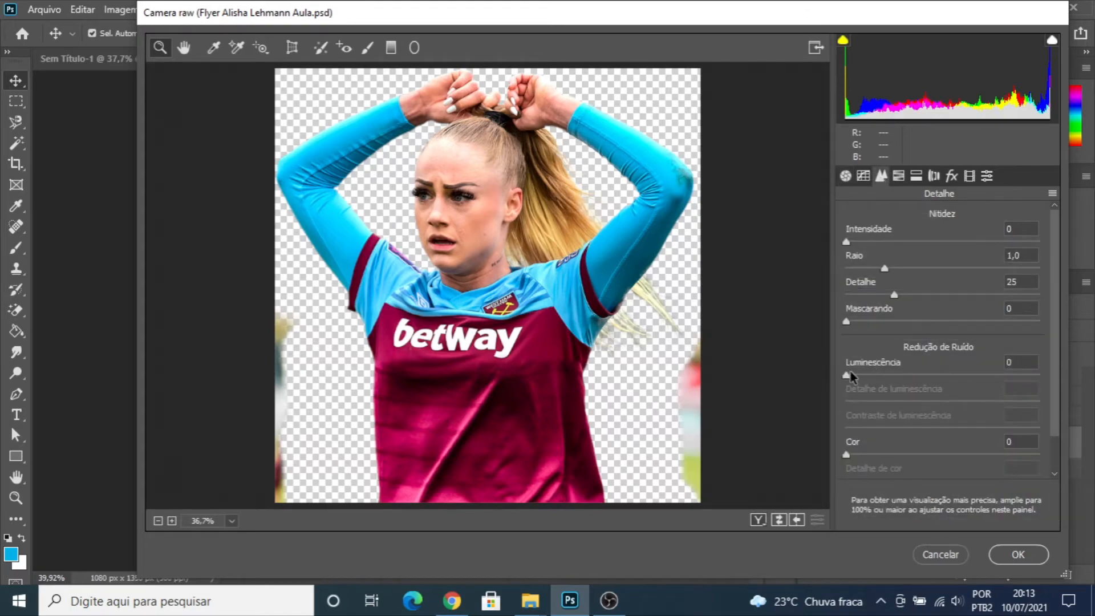
drag(461, 149, 502, 235)
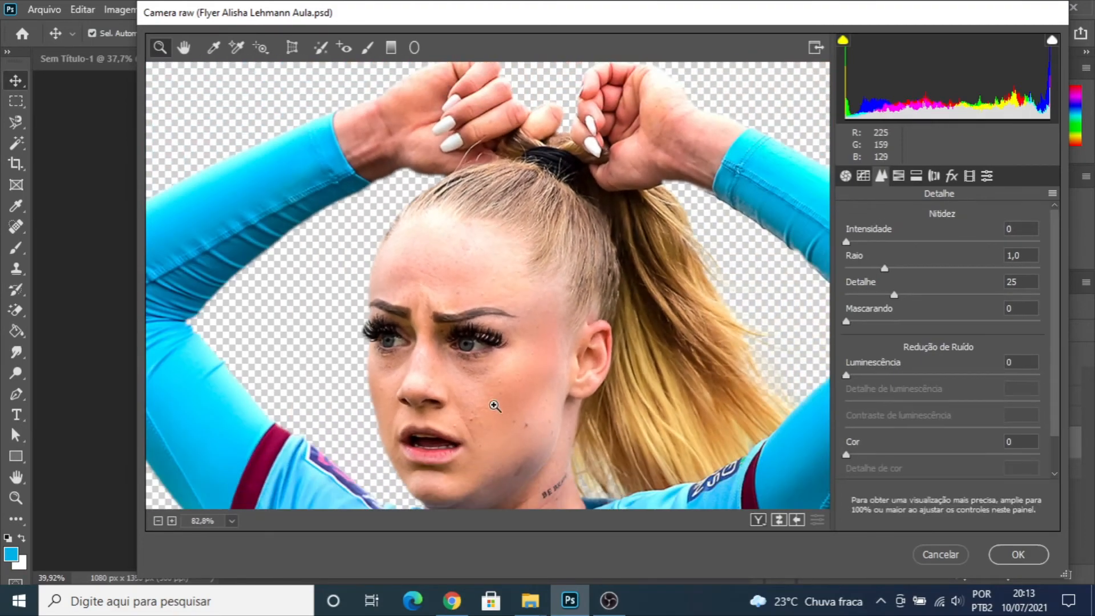
drag(676, 386, 628, 386)
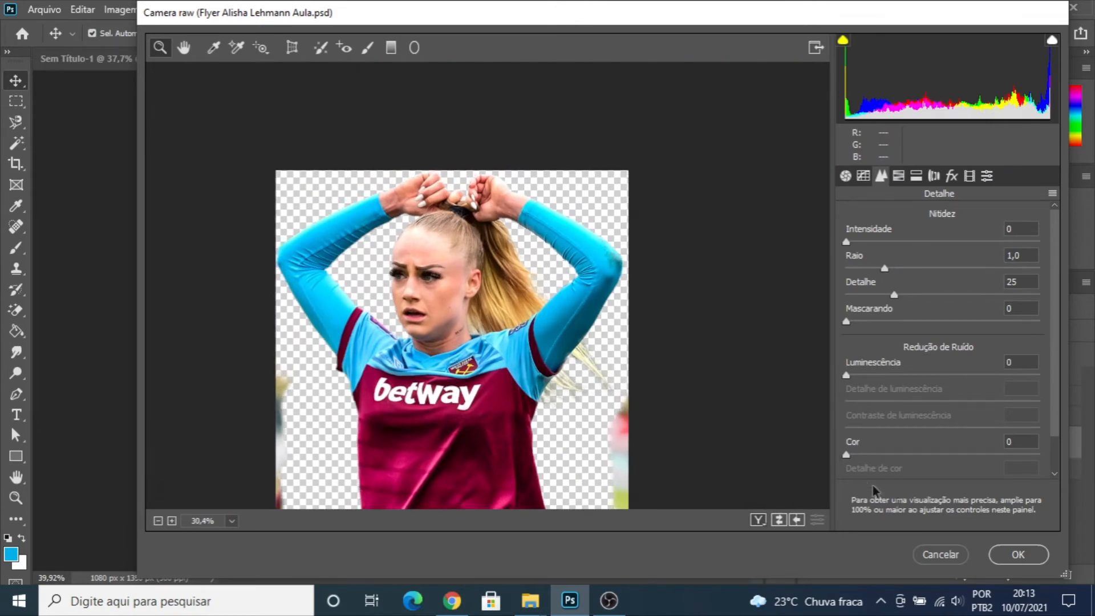
click(1018, 555)
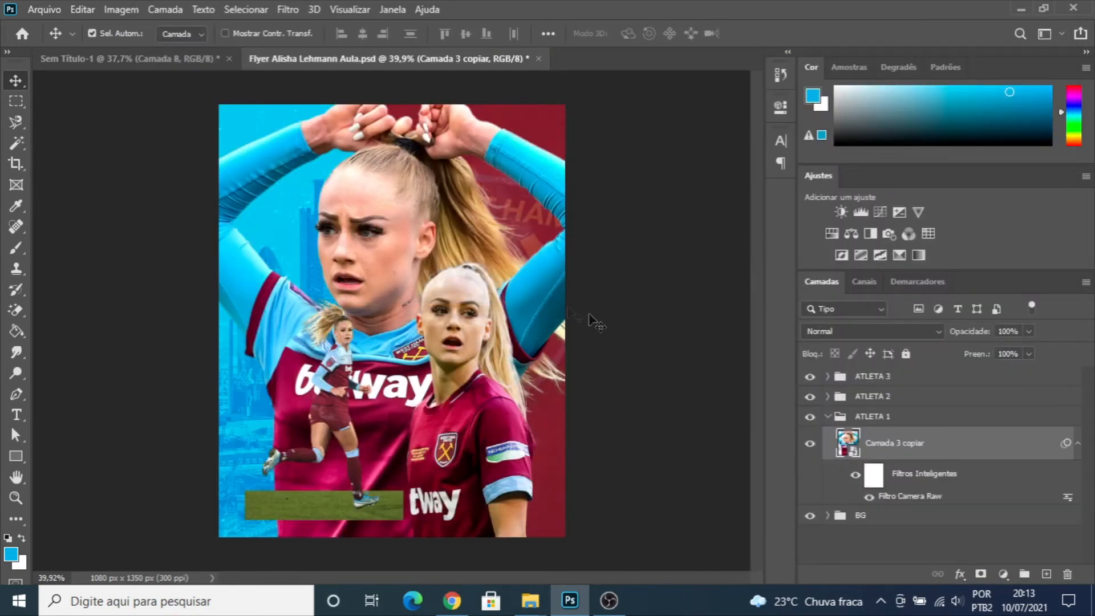
- Duplicate the "Camada 3 copiar" layer and convert the duplicate into a new smart object
click(834, 417)
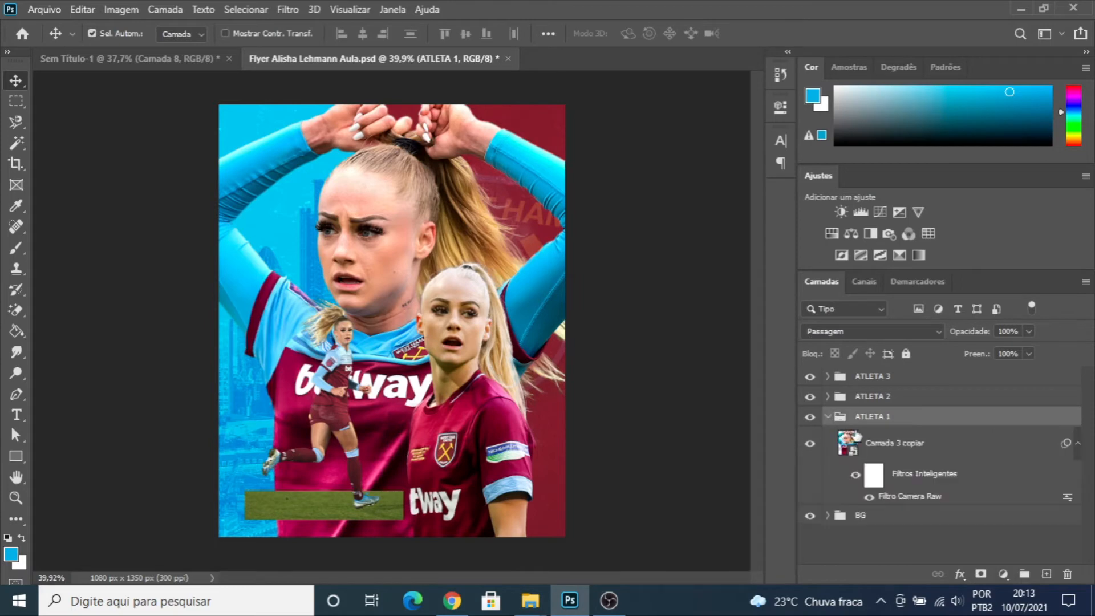
click(868, 439)
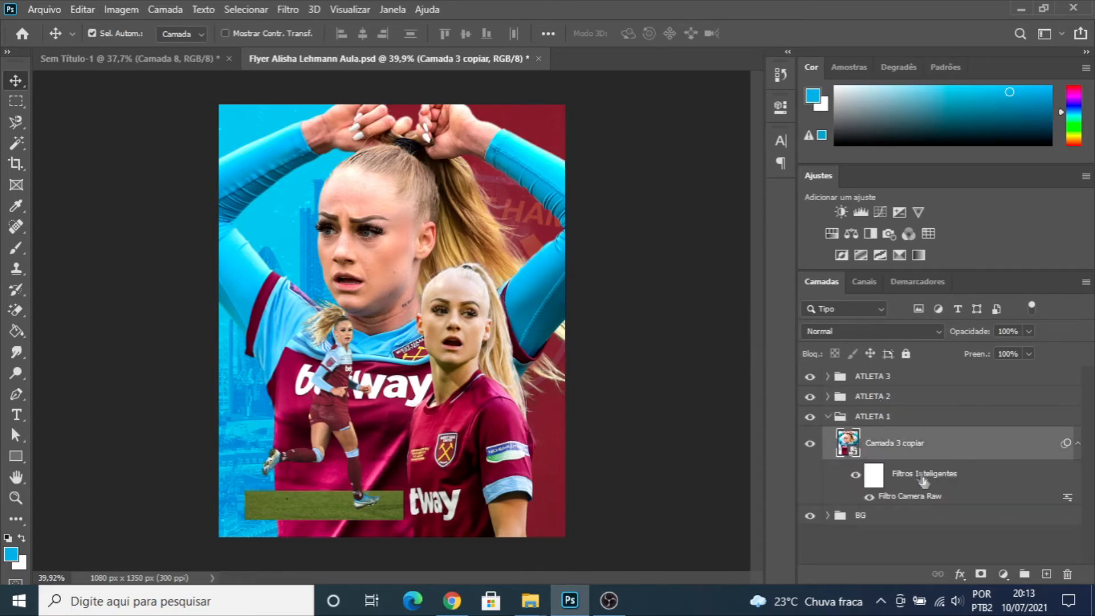
key(ctrl+j)
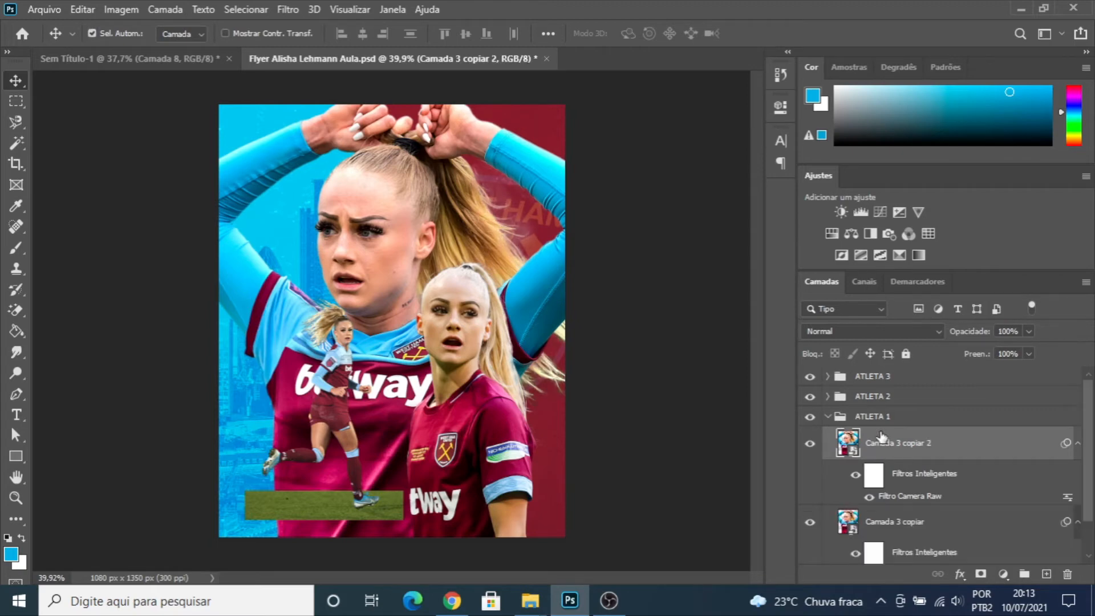
right_click(893, 443)
click(764, 170)
- Apply a High Pass filter with a 2.9 pixel radius to "Camada 3 copiar 2"
click(290, 9)
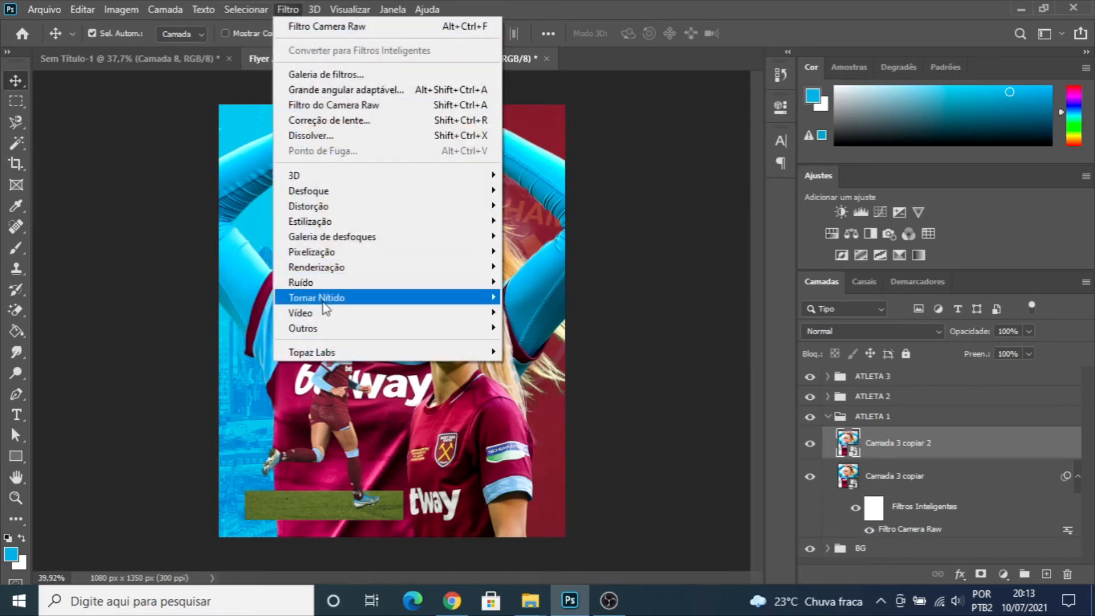
mouse_move(368, 331)
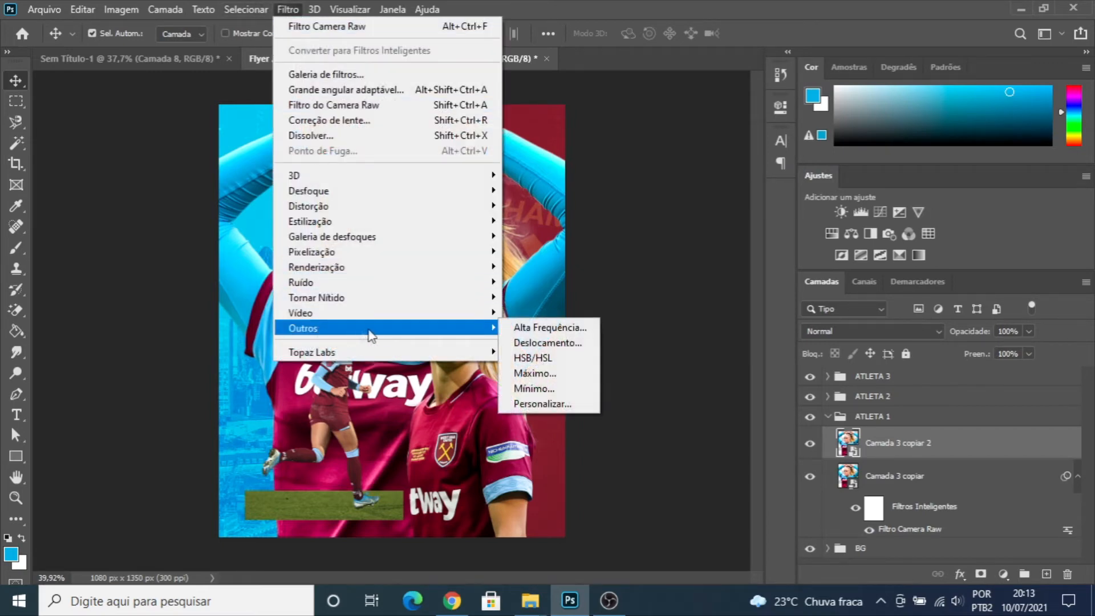
click(543, 329)
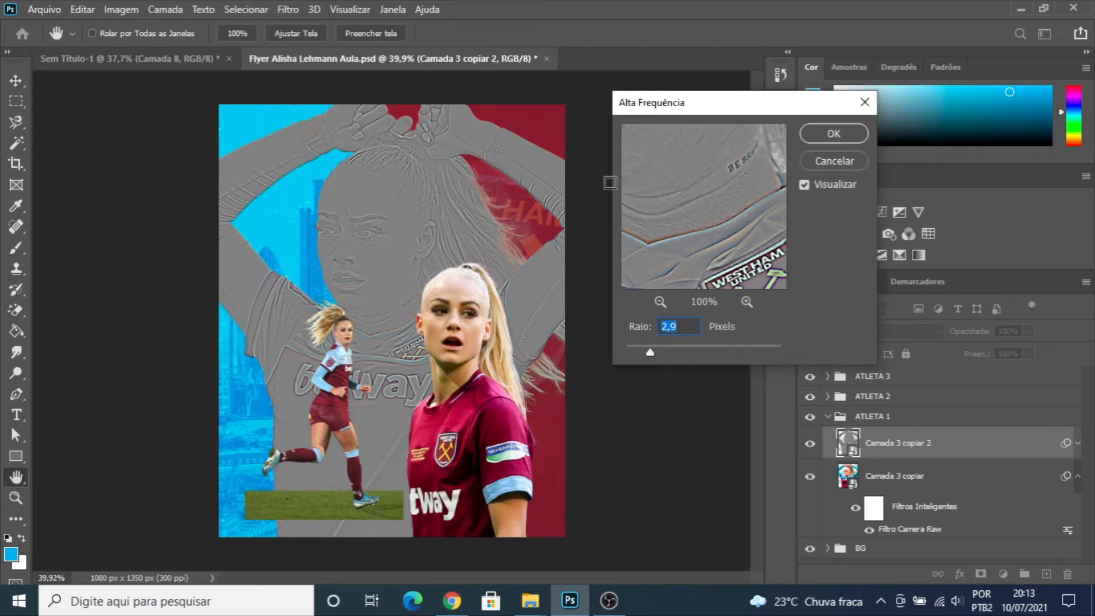
click(836, 136)
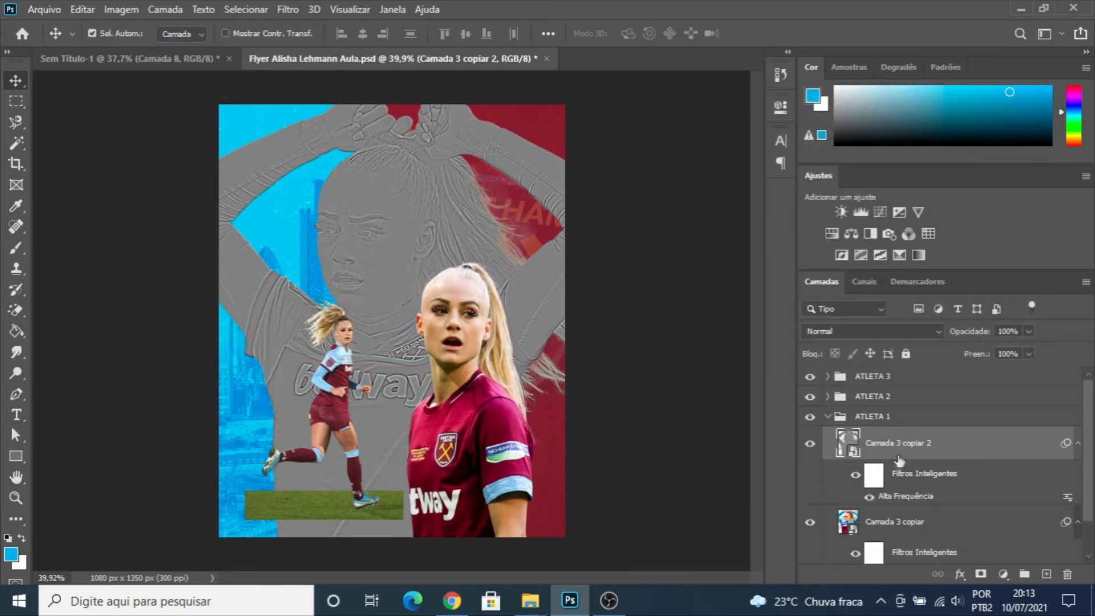
- Set the blend mode of "Camada 3 copiar 2" to Luz Indireta (Soft Light) and compare the athlete with the layer hidden and shown
click(939, 331)
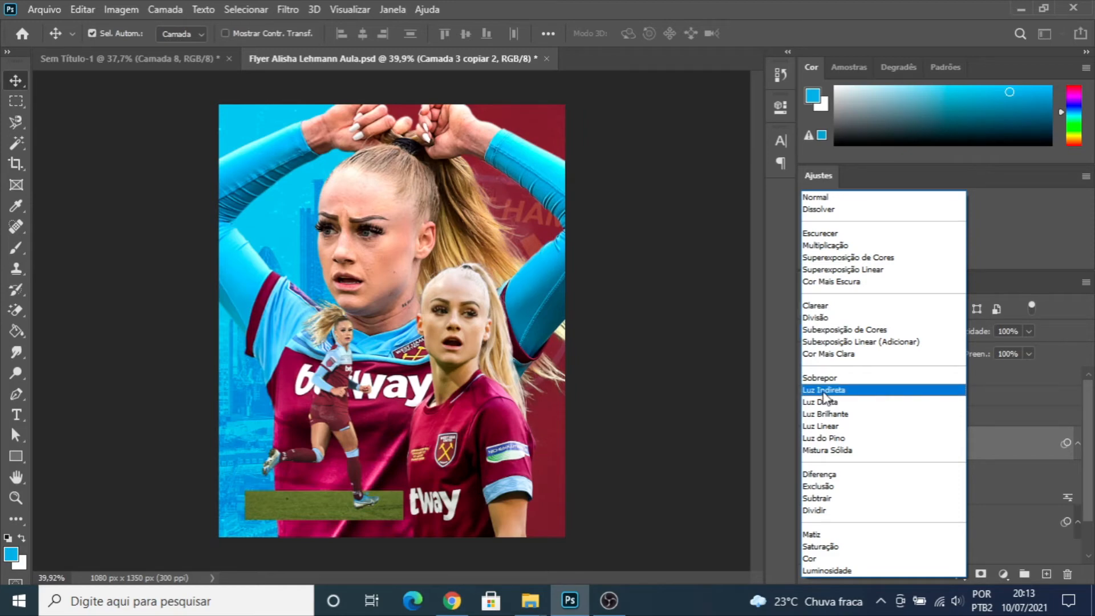
click(824, 391)
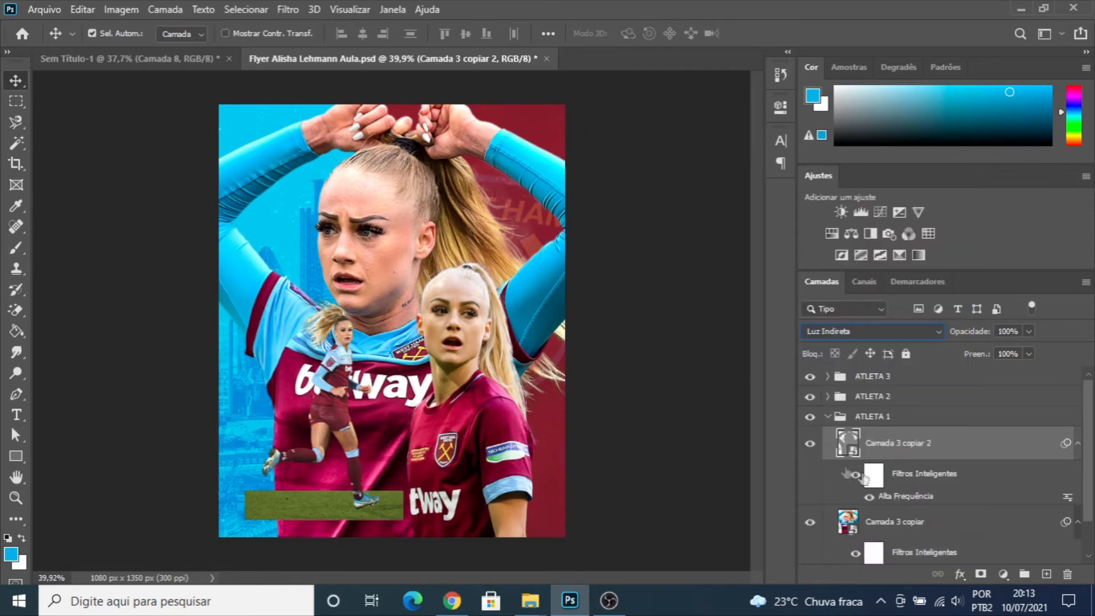
click(811, 443)
click(811, 444)
click(813, 446)
click(812, 445)
scroll(372, 207, up, 1)
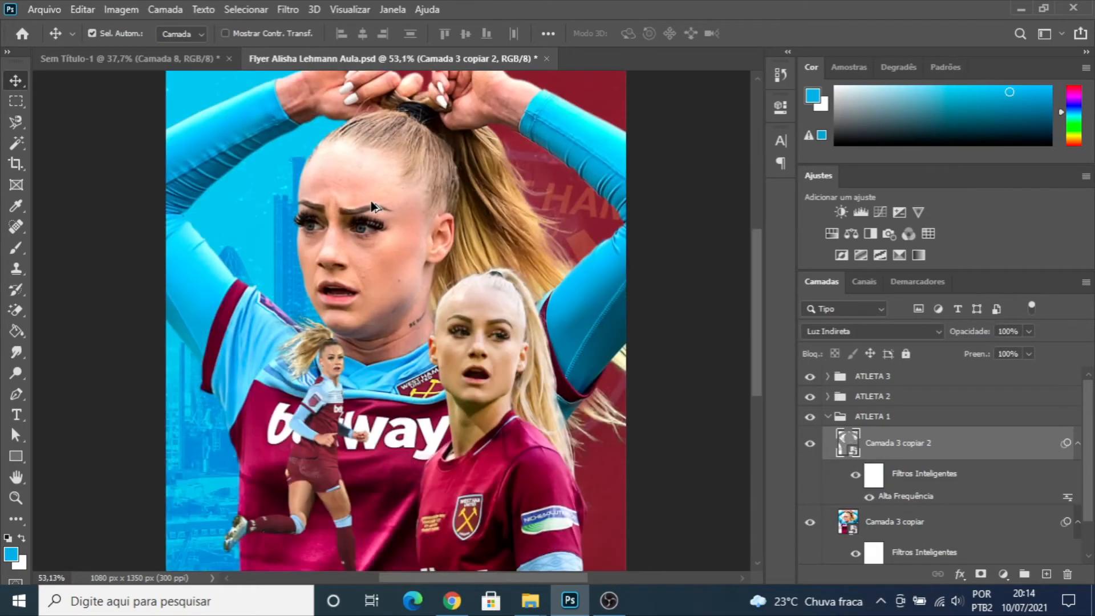
scroll(371, 207, up, 4)
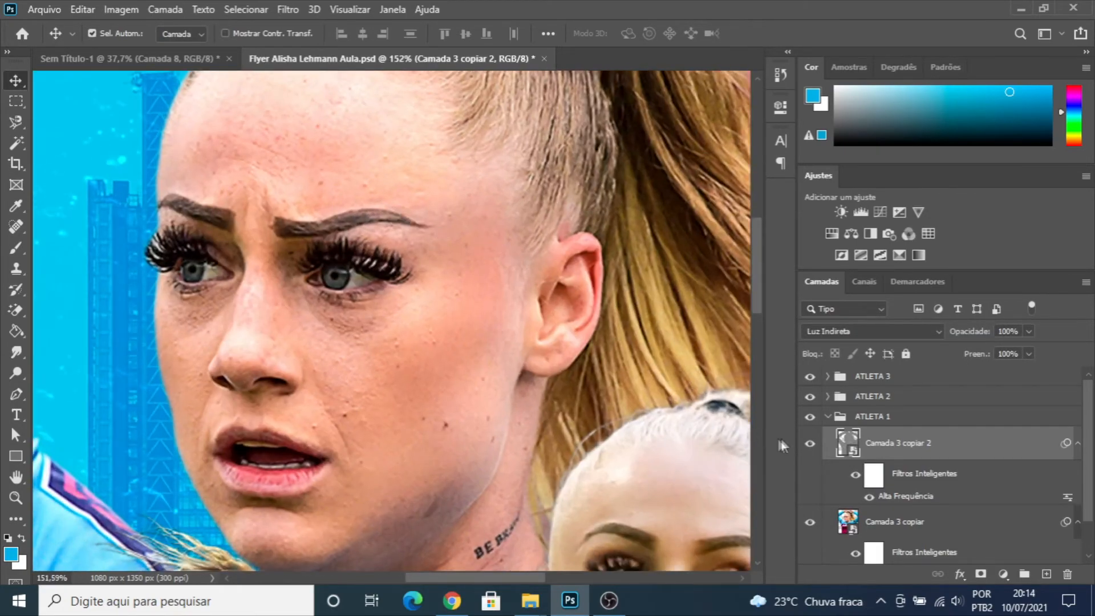
click(810, 448)
click(811, 448)
click(810, 448)
- Duplicate the High Pass layer "Camada 3 copiar 2" and compare the face with the duplicate hidden and shown
key(ctrl+j)
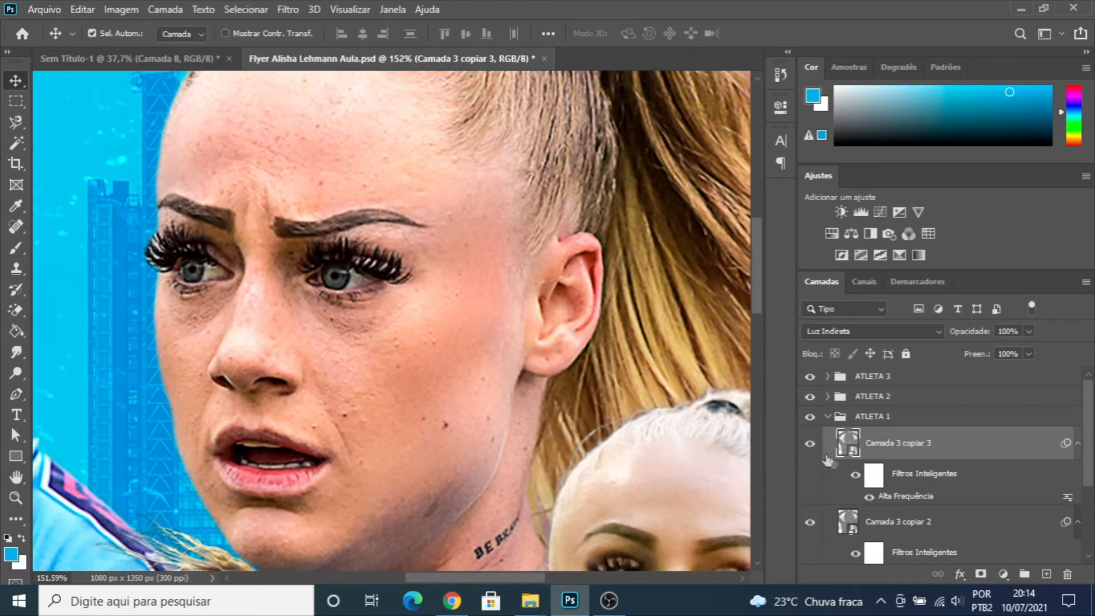
click(809, 448)
click(809, 448)
- Examine the sharpening on the athlete's face up close and against the whole flyer
scroll(867, 448, down, 2)
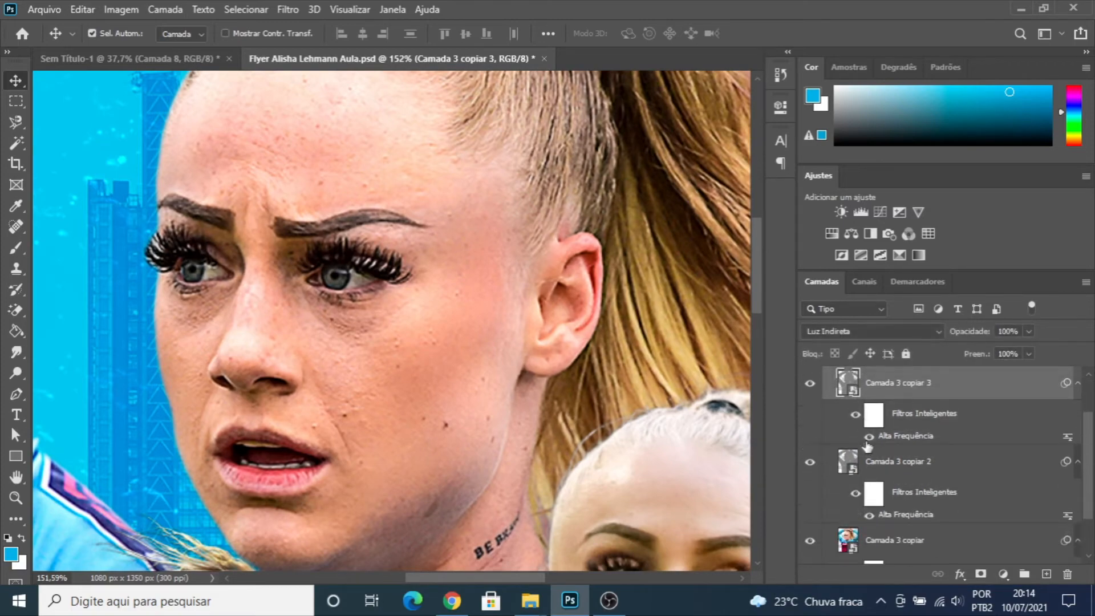
scroll(870, 442, up, 2)
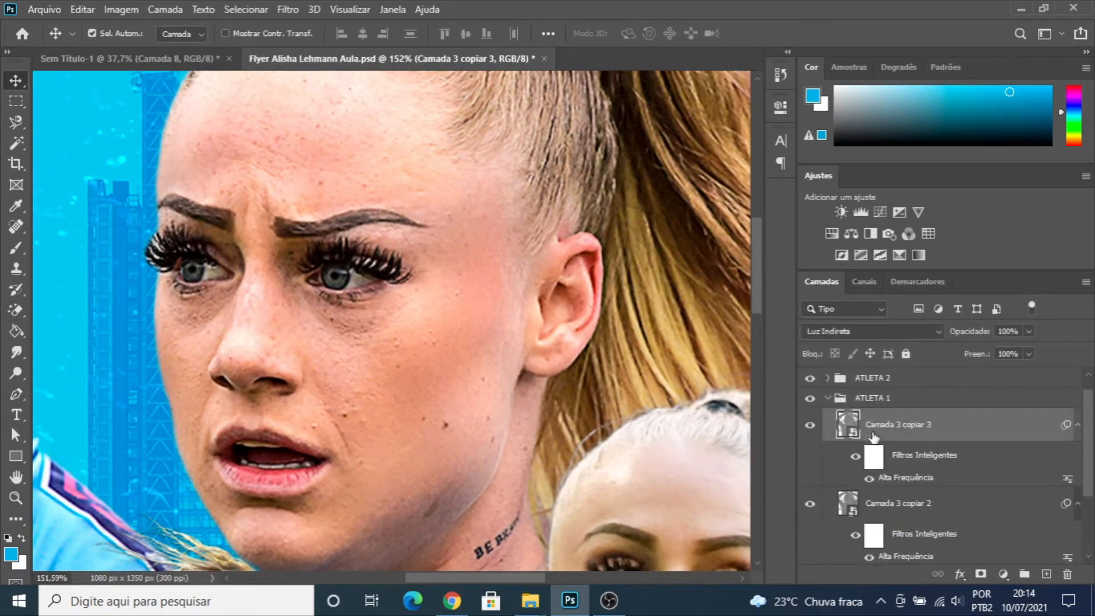
scroll(553, 423, down, 2)
scroll(522, 395, down, 4)
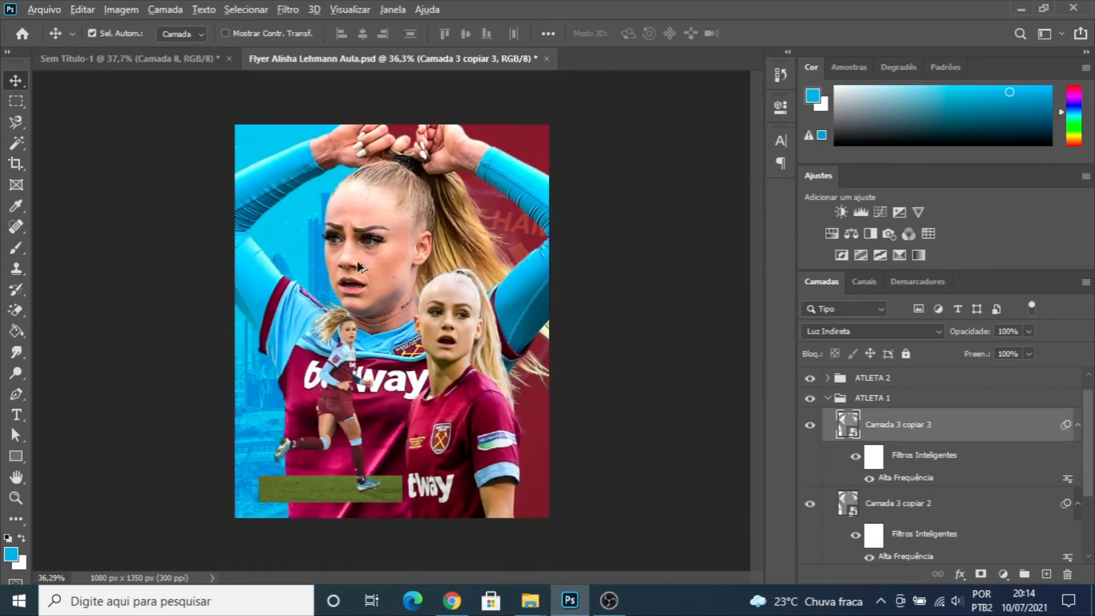
scroll(364, 257, up, 2)
scroll(364, 260, up, 2)
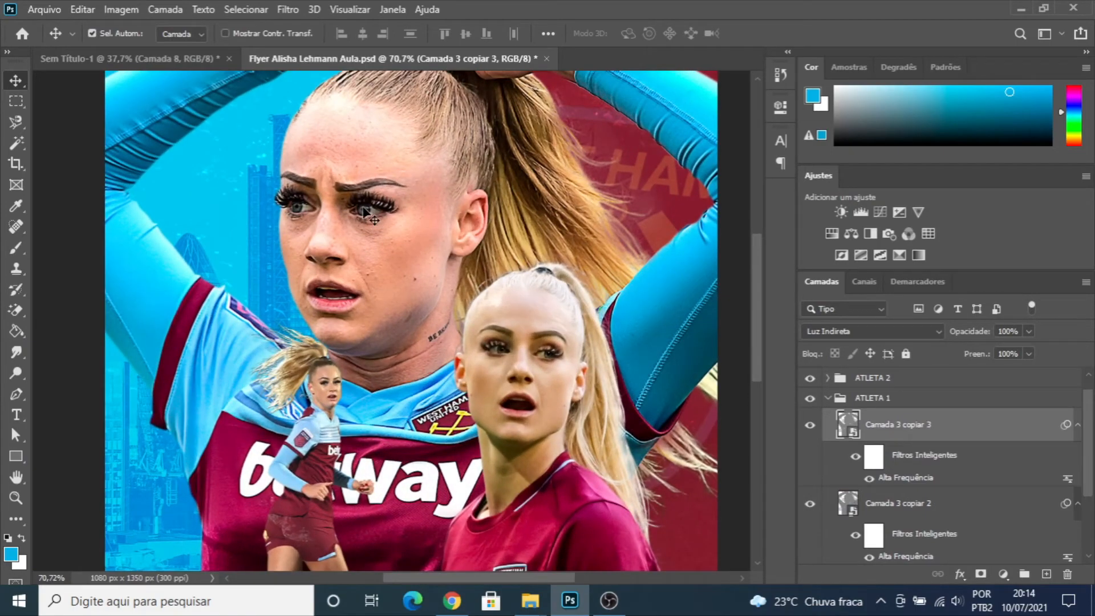
scroll(387, 251, up, 2)
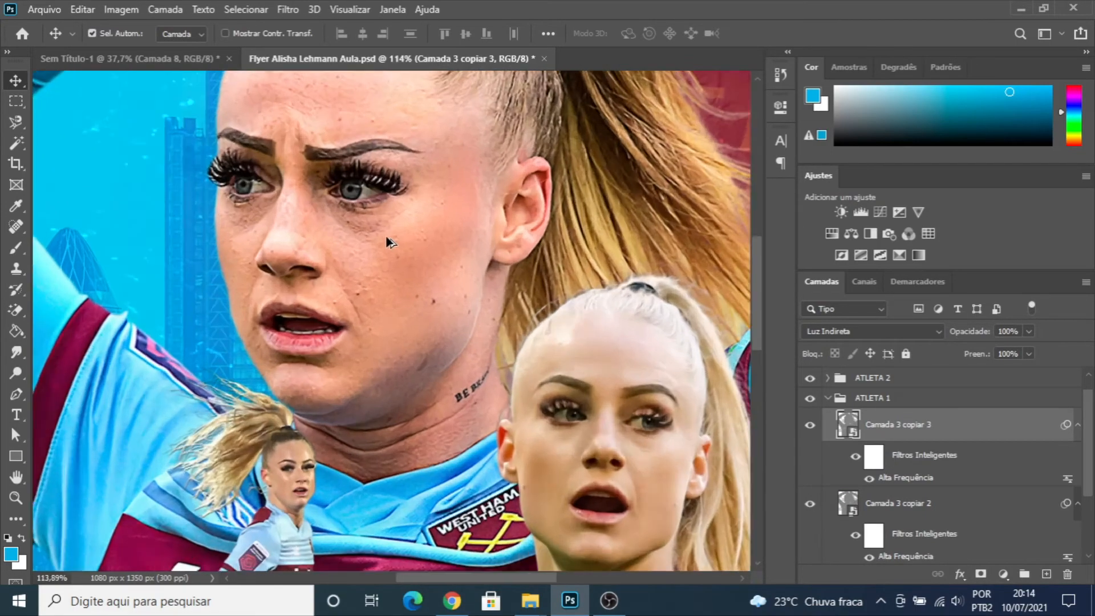
scroll(390, 242, up, 2)
scroll(464, 302, down, 5)
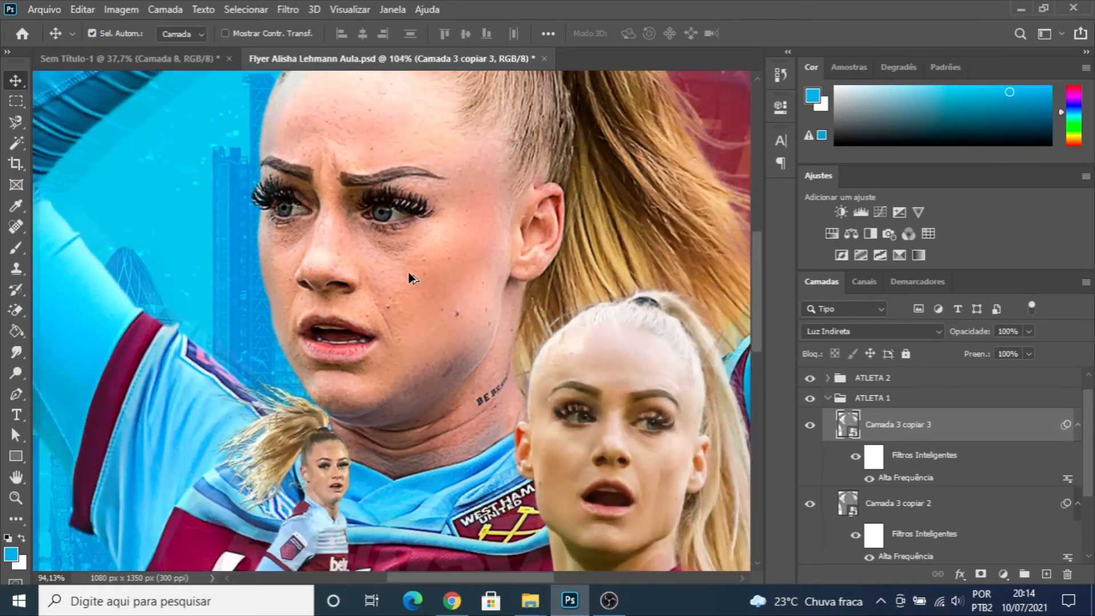
scroll(402, 267, up, 5)
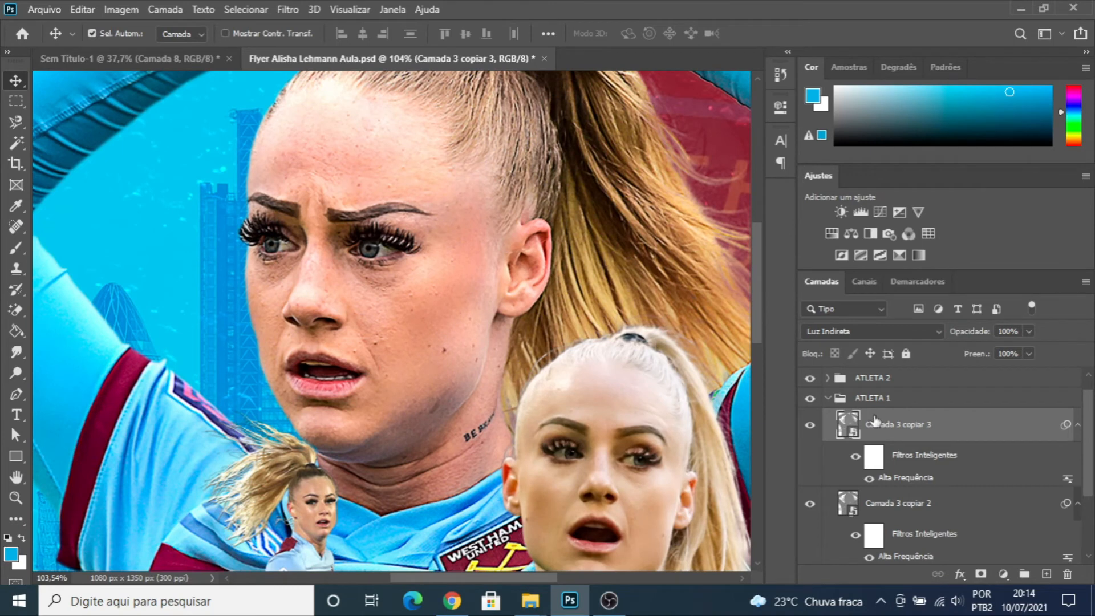
- Duplicate the "Camada 3 copiar" layer that carries the Camera Raw filter
scroll(833, 404, down, 4)
click(891, 482)
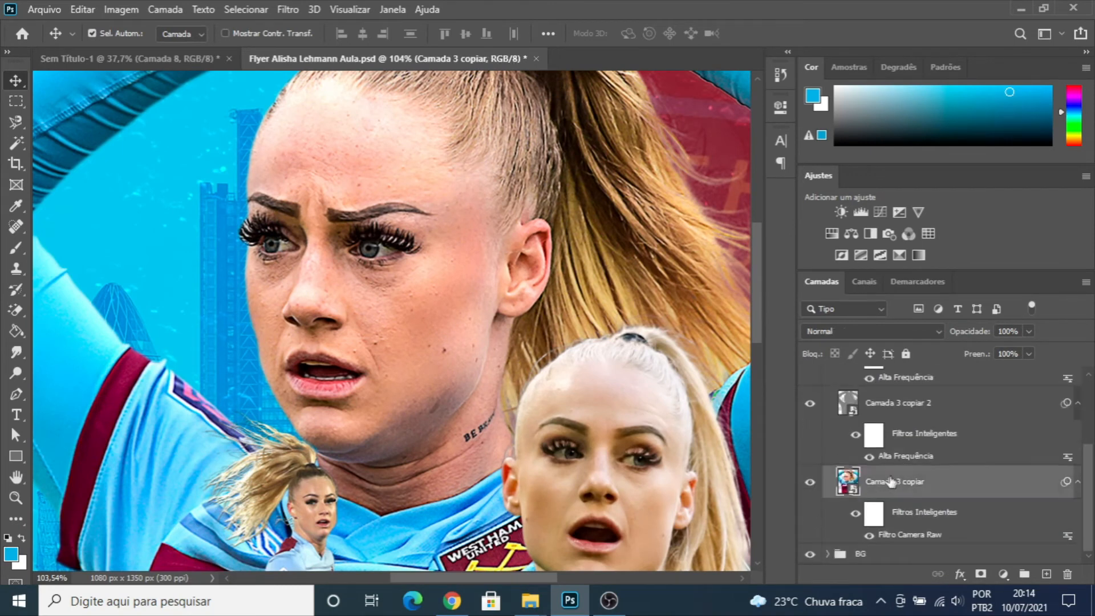
key(ctrl+j)
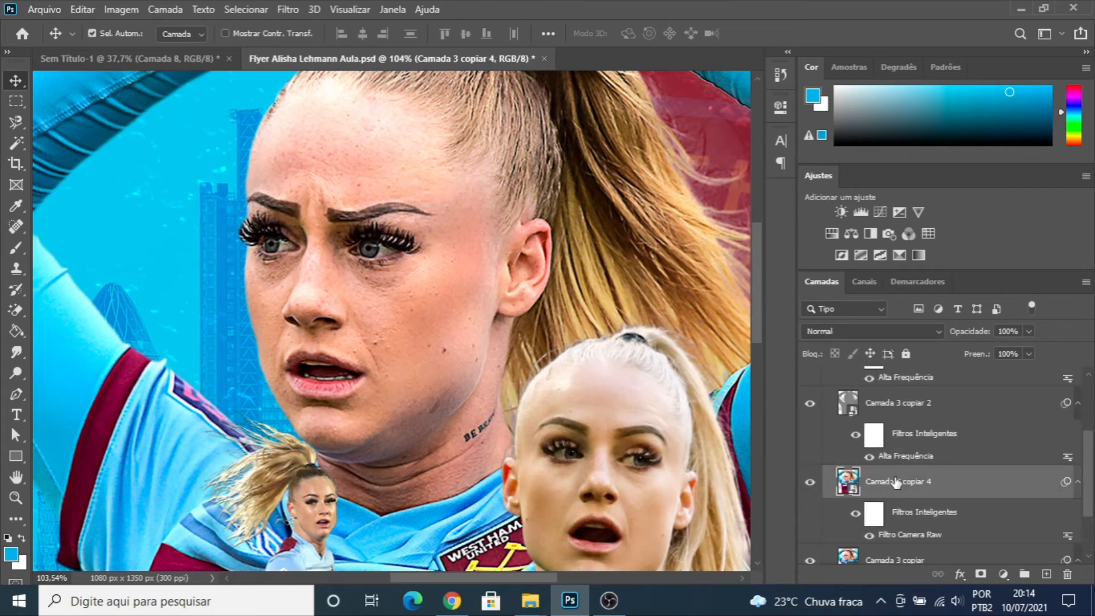
- Reopen the Camera Raw filter of "Camada 3 copiar 4" and set luminance noise reduction to 51 in the Detail settings
double_click(902, 533)
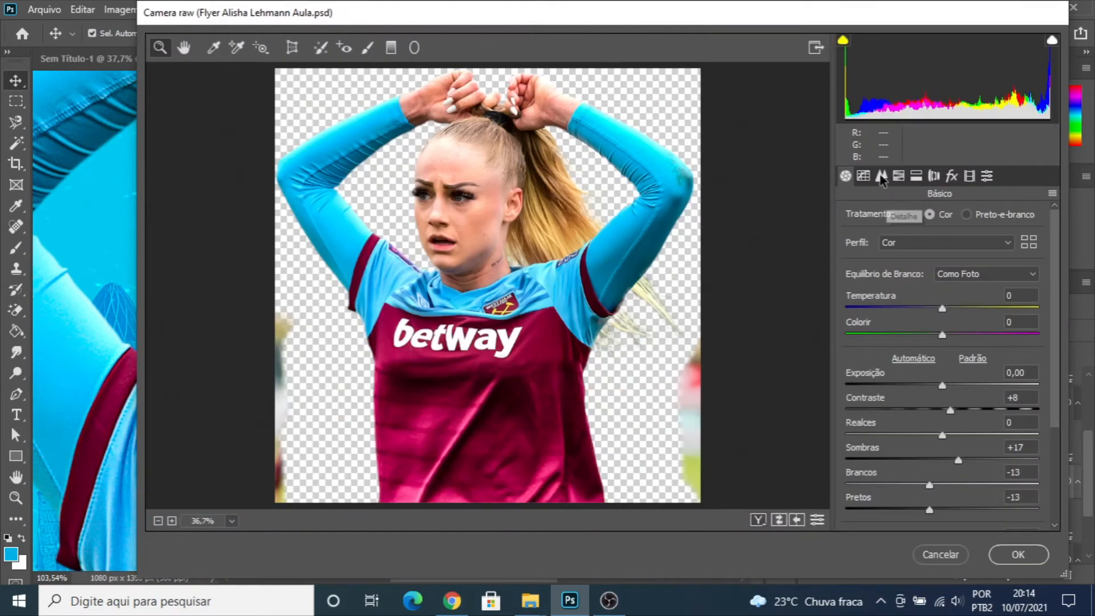
click(883, 177)
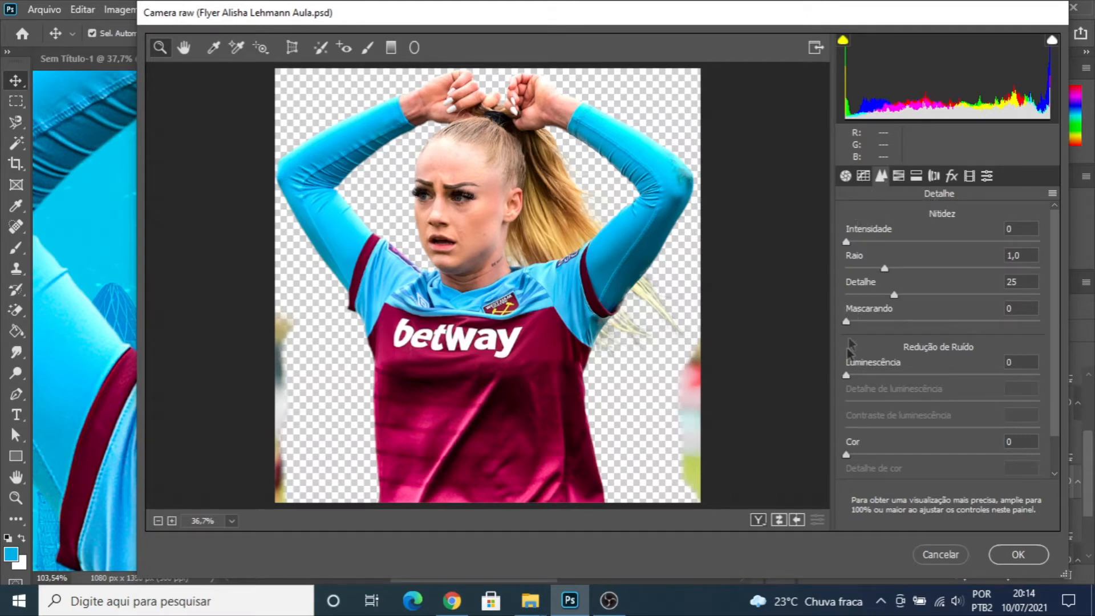
drag(849, 378, 941, 389)
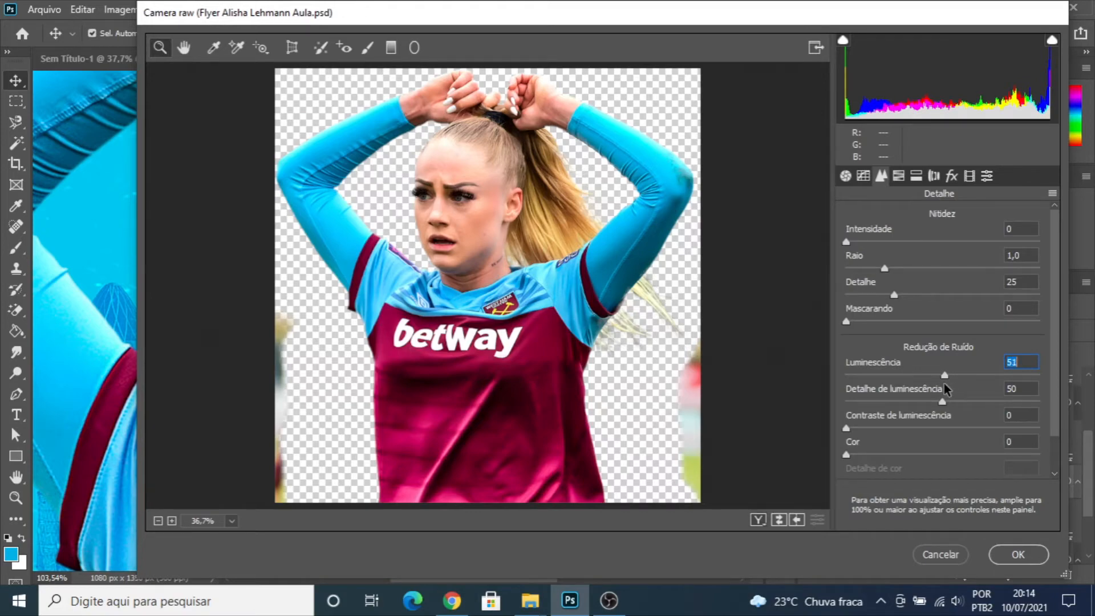
- Check the smoothed face up close, raise the sharpening amount slightly and apply the Camera Raw filter
click(459, 193)
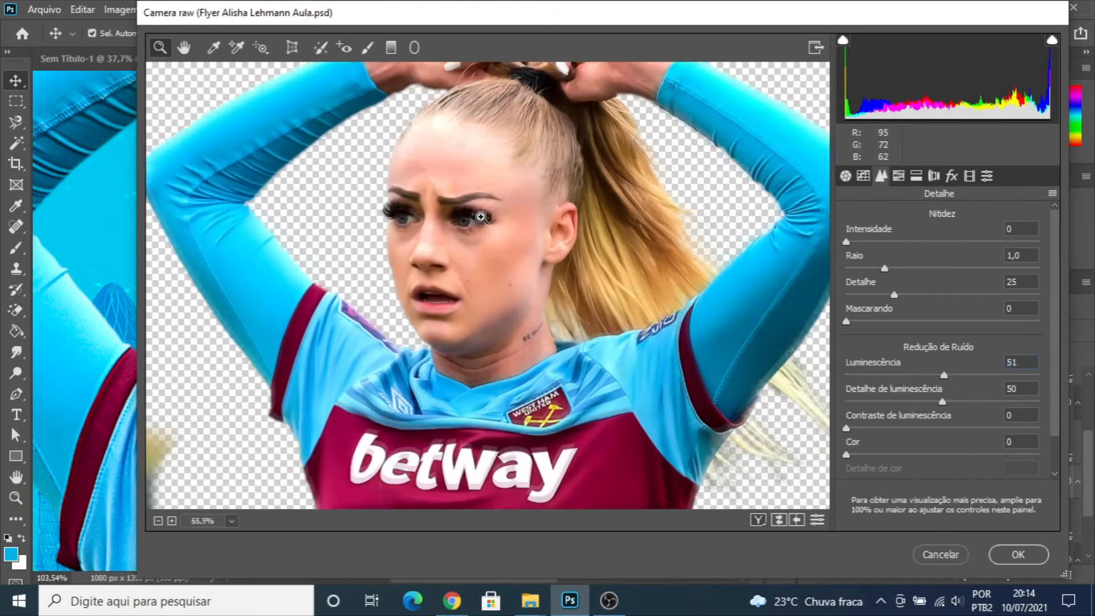
click(481, 216)
click(545, 277)
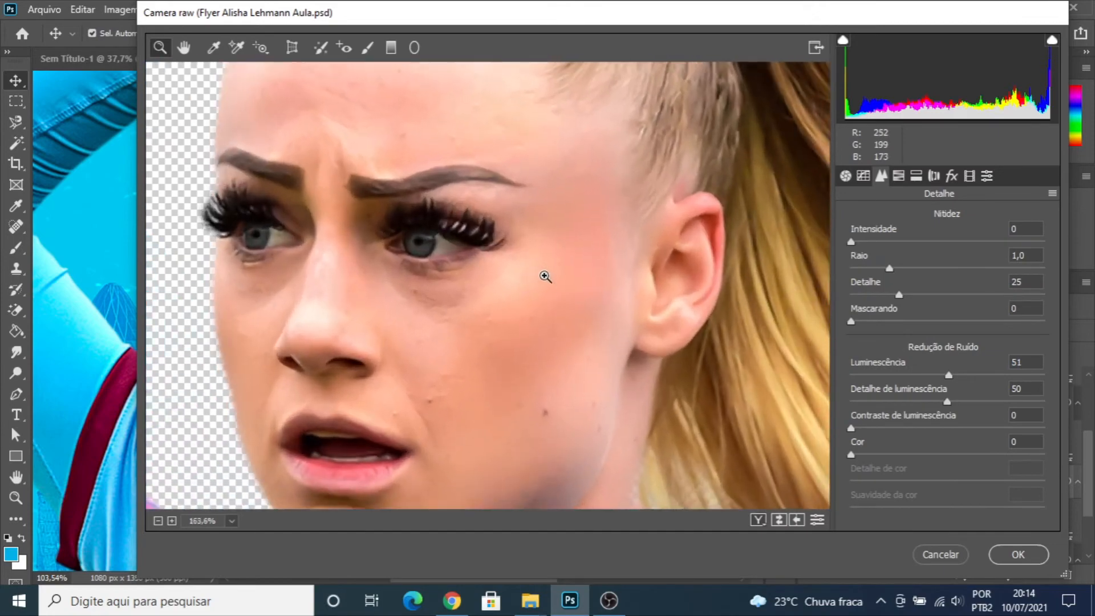
alt+click(545, 276)
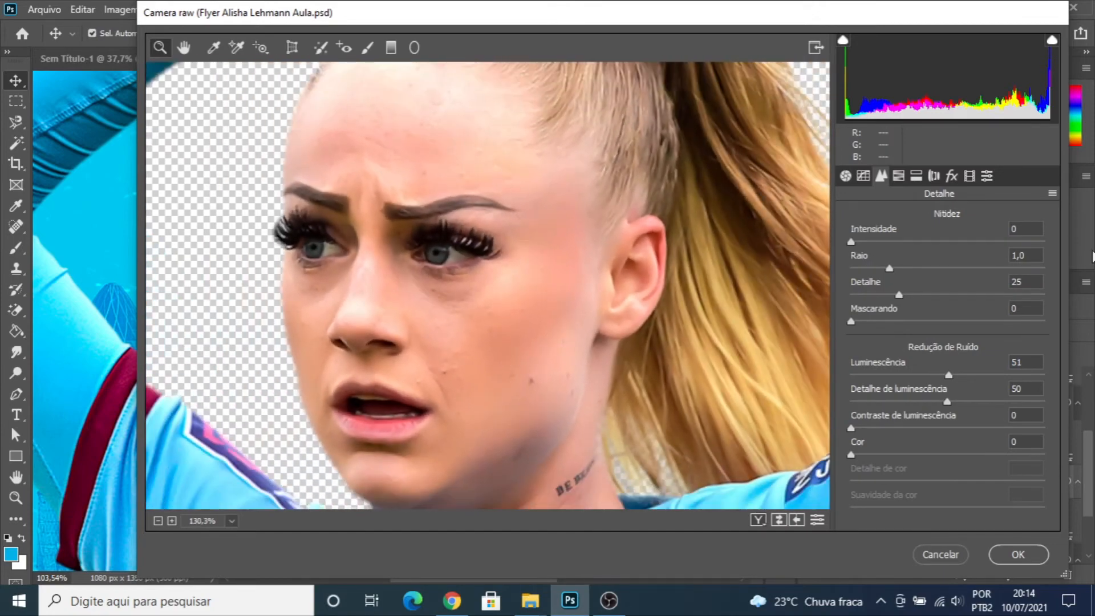
drag(849, 243, 875, 247)
click(1018, 556)
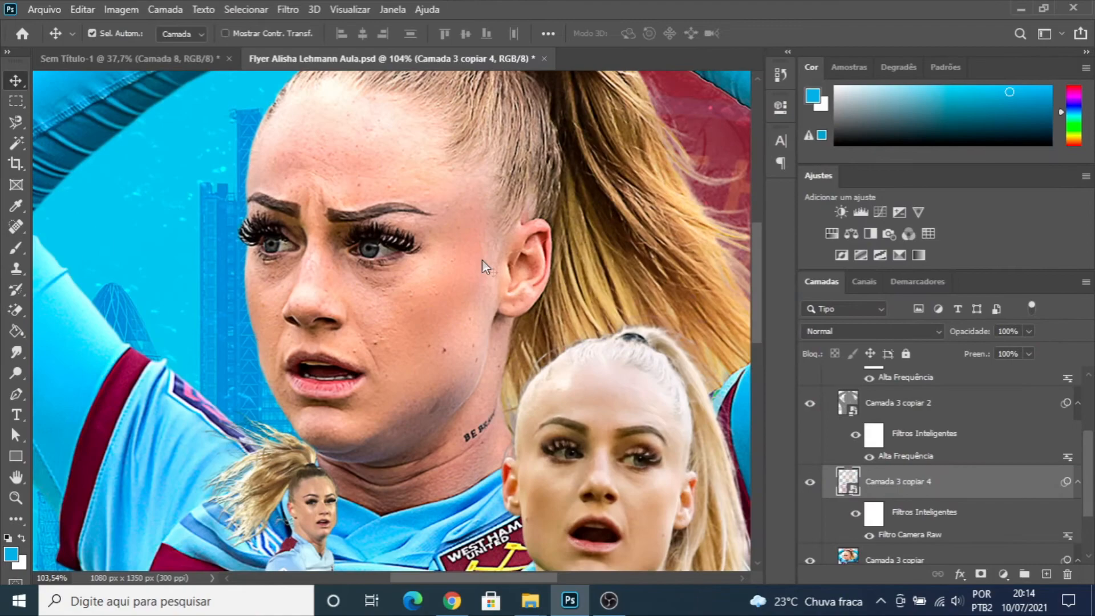
- Examine the skin smoothing on the athlete's face up close and in the full flyer
scroll(444, 270, up, 4)
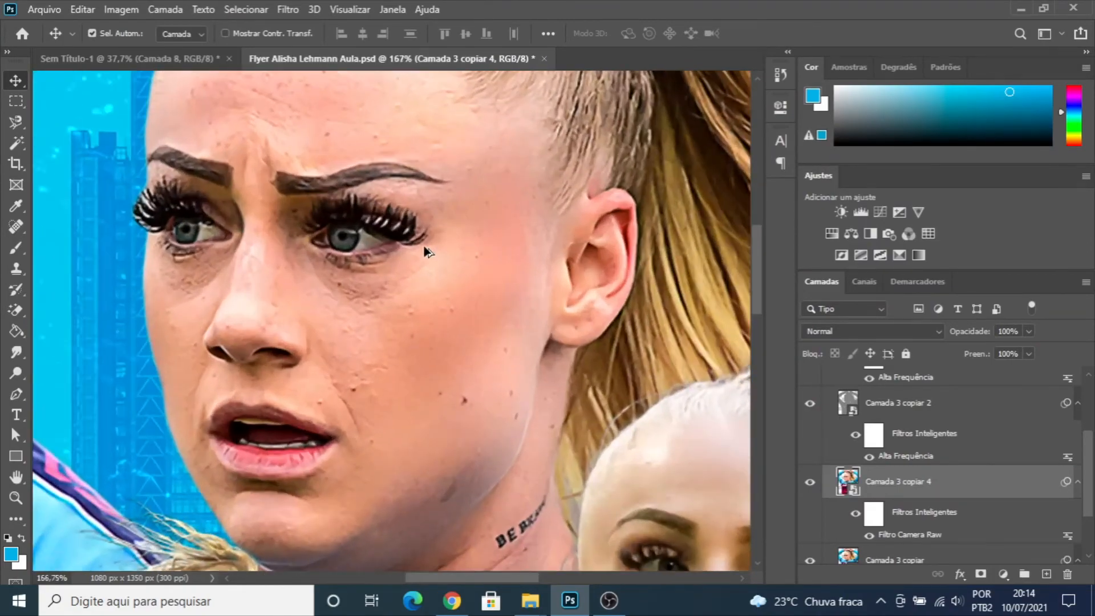
scroll(425, 251, down, 4)
scroll(425, 251, up, 2)
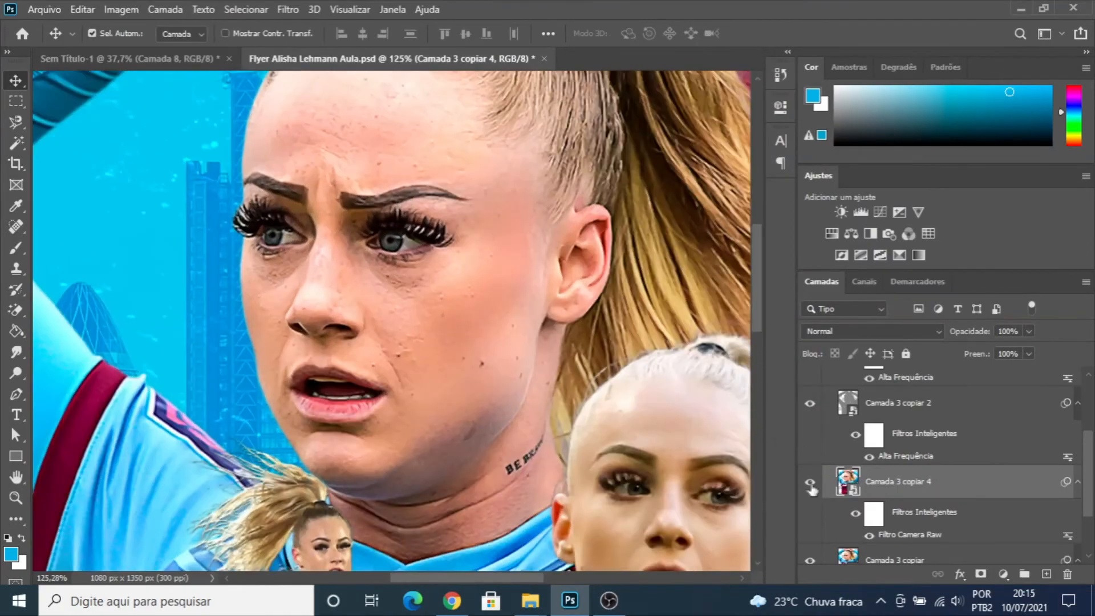
scroll(512, 285, down, 3)
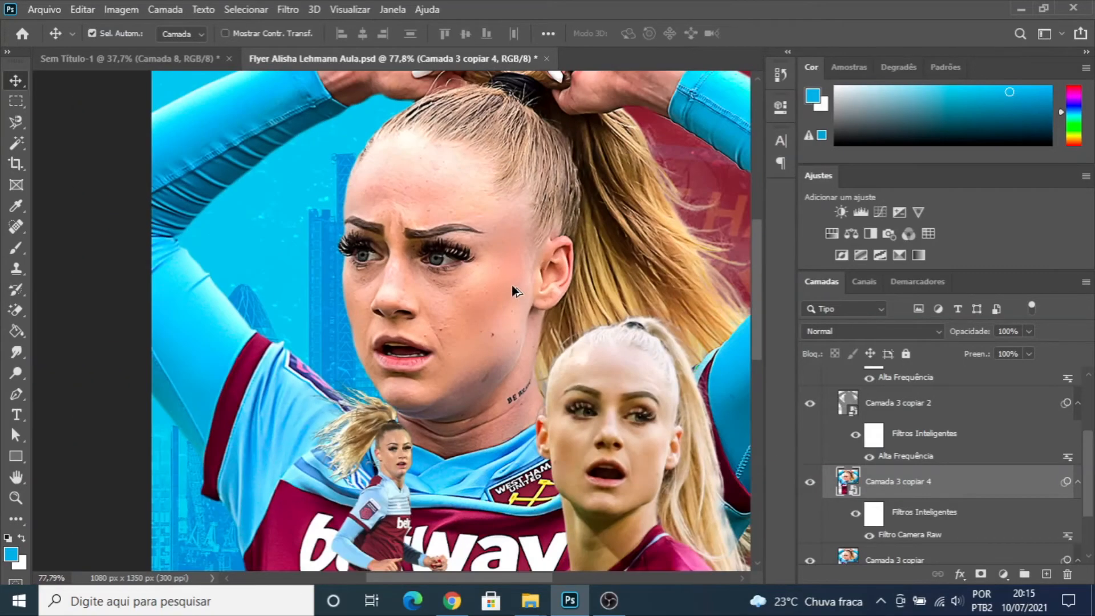
scroll(536, 291, up, 2)
scroll(449, 224, down, 3)
scroll(885, 439, down, 1)
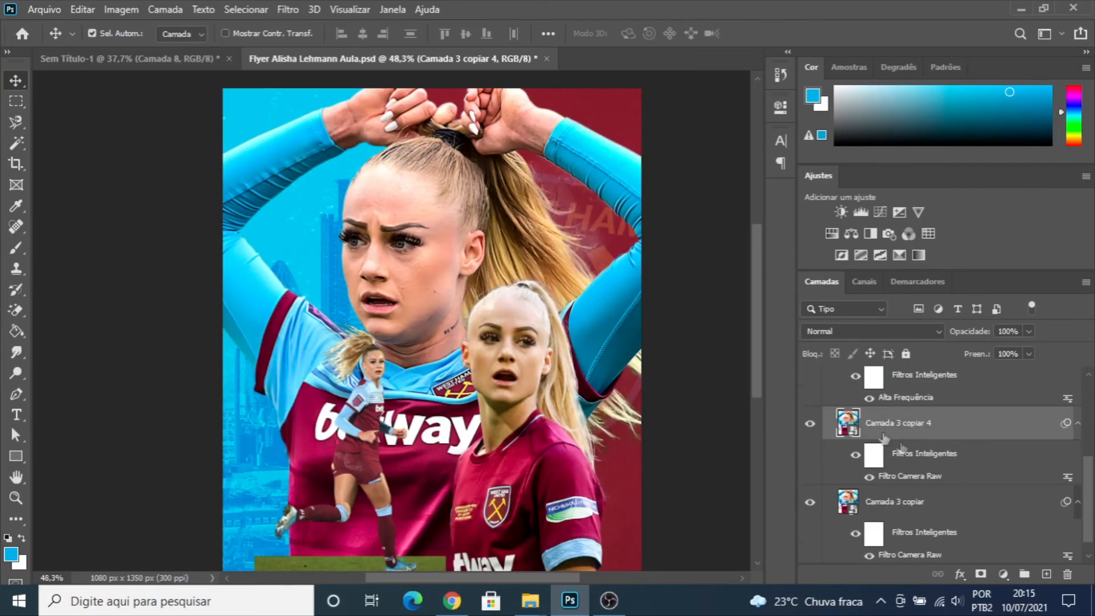
scroll(850, 451, up, 1)
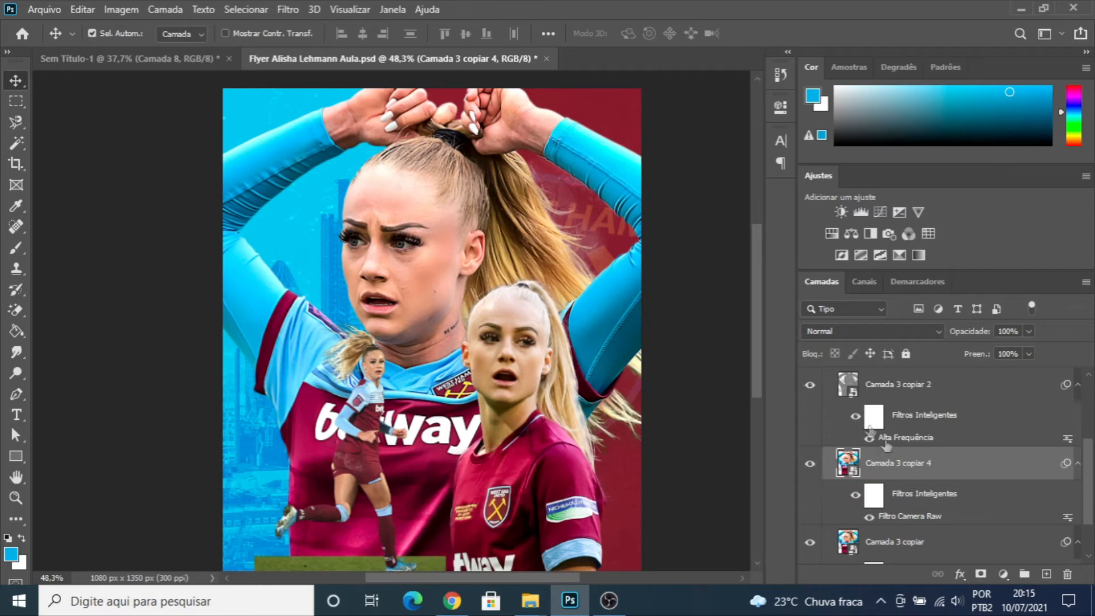
- Add a layer mask to "Camada 3 copiar 4" and invert it to black to hide the smoothing
click(981, 575)
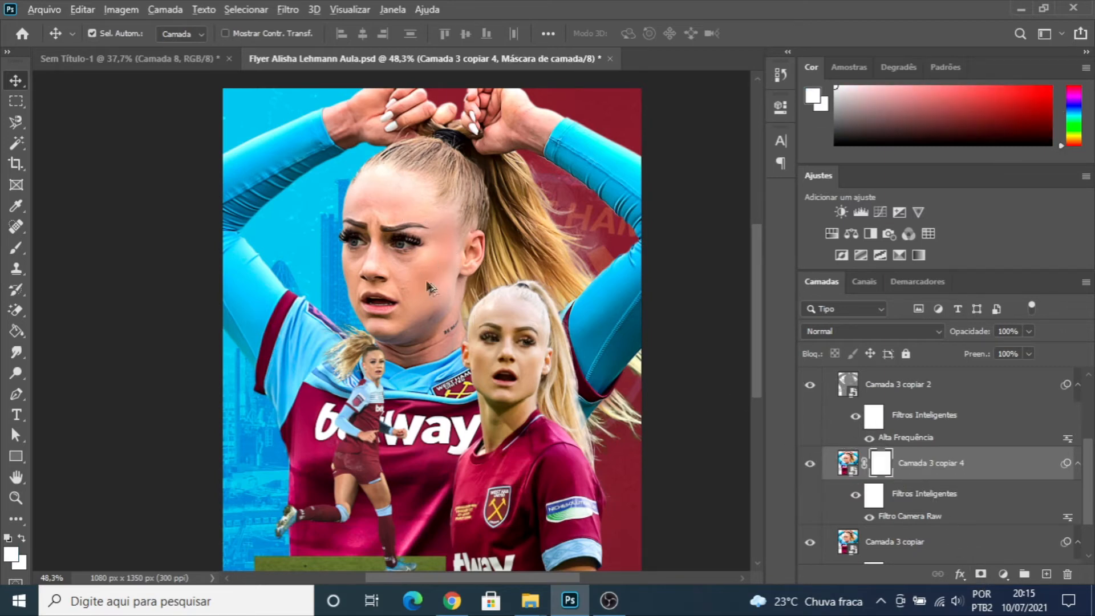
scroll(430, 288, up, 5)
key(ctrl+i)
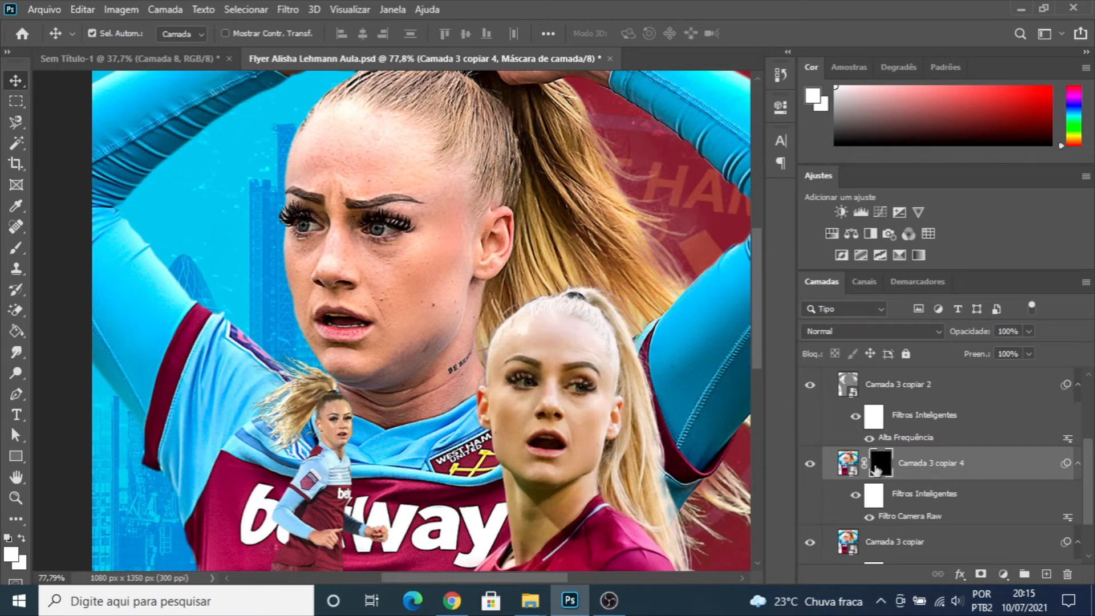
- Set up a soft round brush at 100 px with 0% hardness for painting on the mask
key(b)
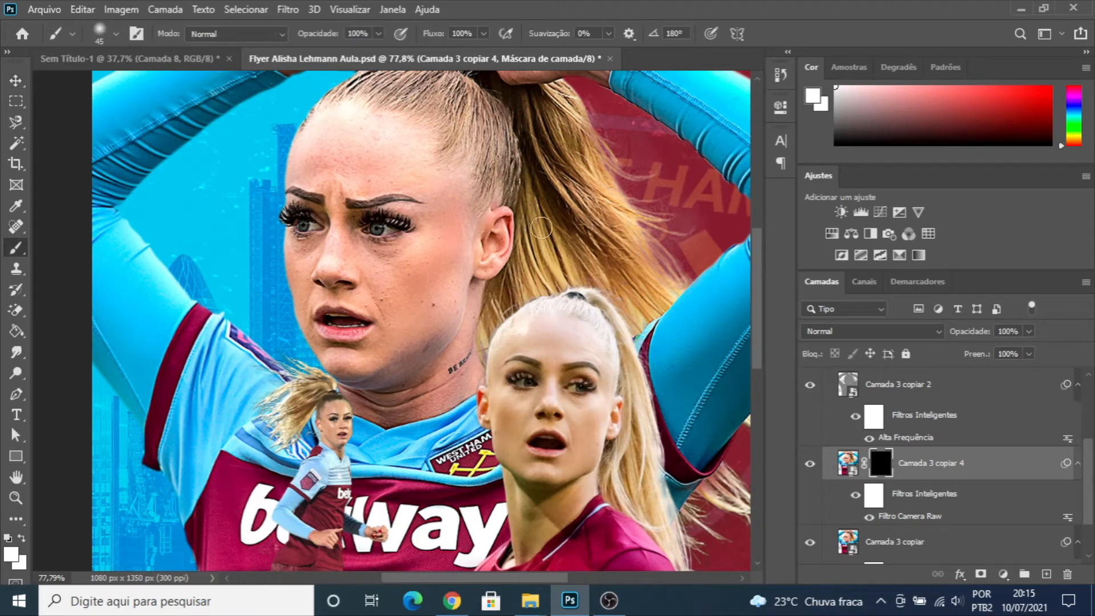
key(bracketright)
key(bracketright)
key(bracketright)
key(bracketright)
click(117, 33)
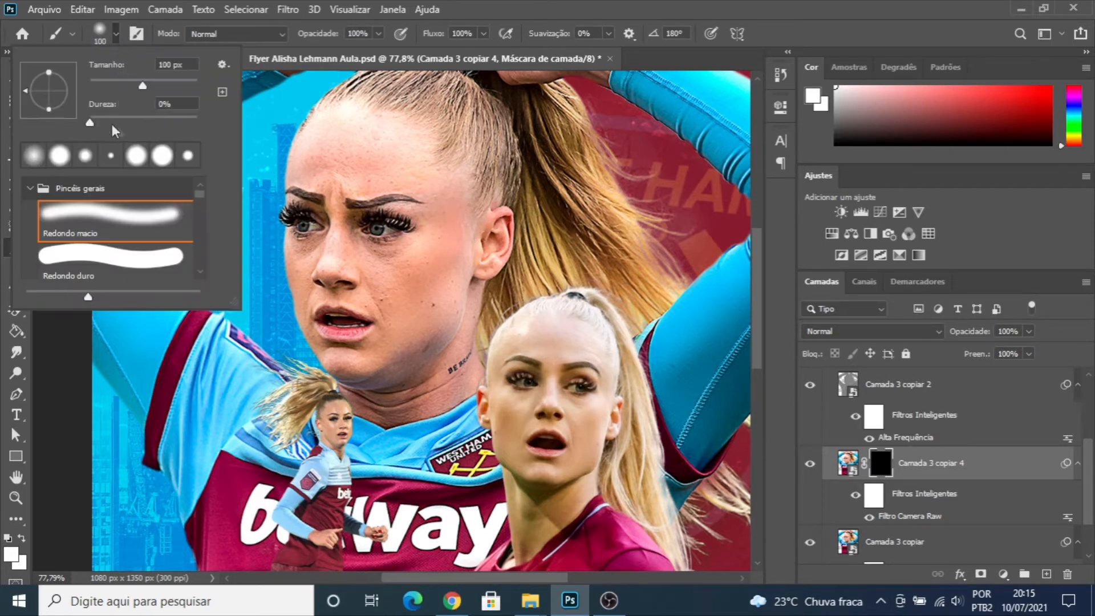
click(116, 33)
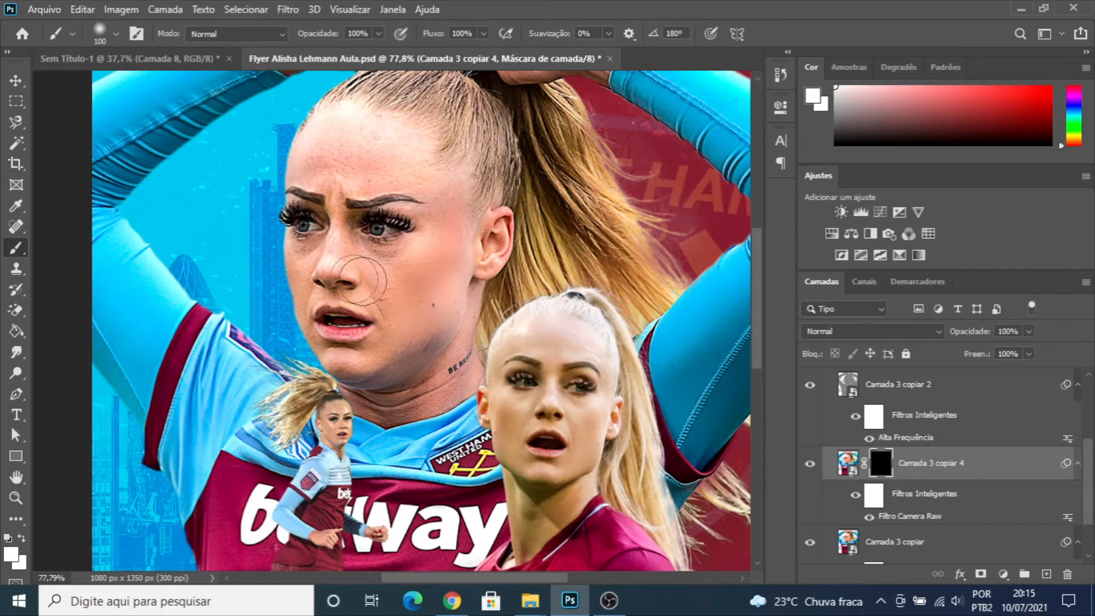
- Paint white on the "Camada 3 copiar 4" mask over the athlete's face and neck skin, reducing the brush to 30 px for finer areas
mouse_move(310, 273)
mouse_down()
mouse_move(317, 266)
mouse_move(296, 262)
mouse_move(319, 268)
mouse_up()
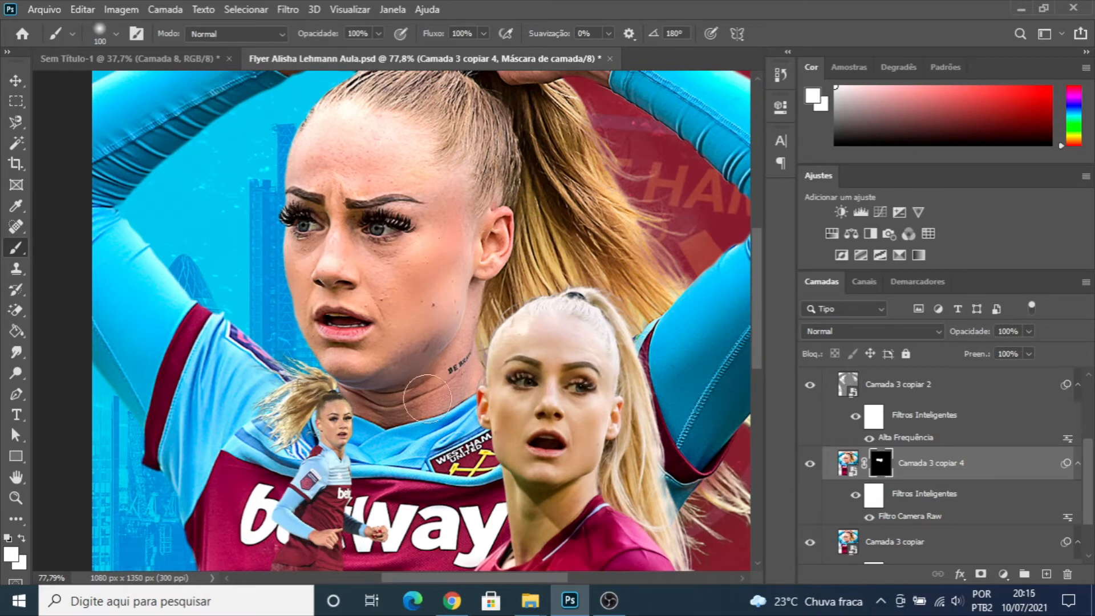
mouse_move(464, 365)
mouse_down()
mouse_move(372, 393)
mouse_move(394, 391)
mouse_up()
mouse_move(464, 241)
mouse_down()
mouse_move(424, 156)
mouse_move(398, 129)
mouse_move(392, 139)
mouse_move(325, 127)
mouse_move(363, 138)
mouse_move(339, 122)
mouse_move(319, 146)
mouse_move(386, 166)
mouse_move(316, 164)
mouse_move(323, 157)
mouse_move(306, 145)
mouse_move(377, 152)
mouse_move(421, 172)
mouse_move(488, 250)
mouse_move(484, 272)
mouse_move(332, 229)
mouse_up()
key(bracketleft)
key(bracketleft)
key(bracketleft)
key(bracketleft)
key(bracketleft)
scroll(465, 77, up, 2)
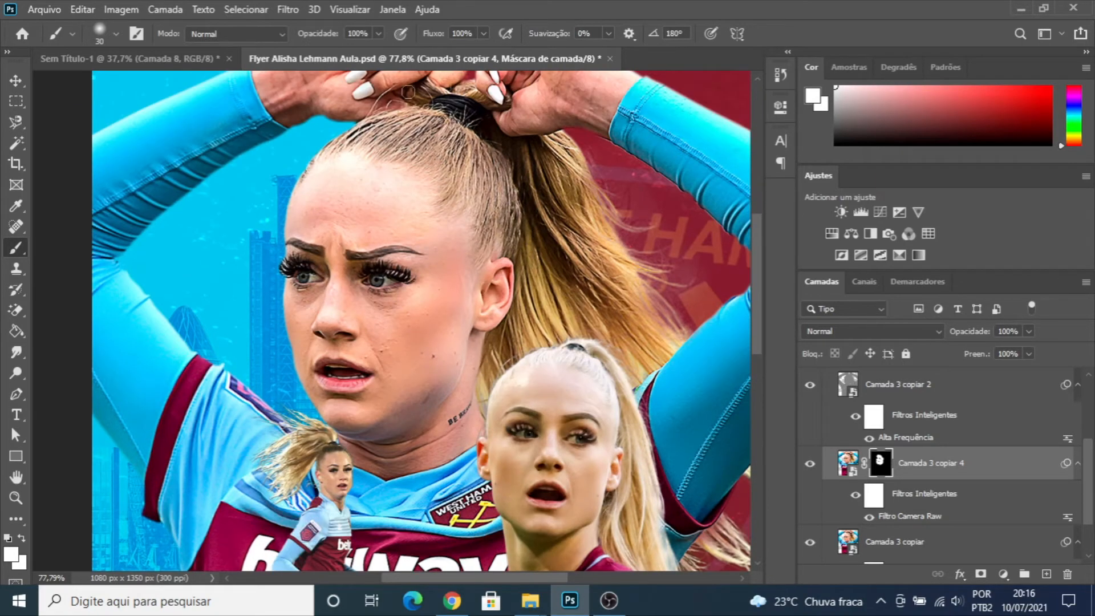
scroll(486, 260, down, 1)
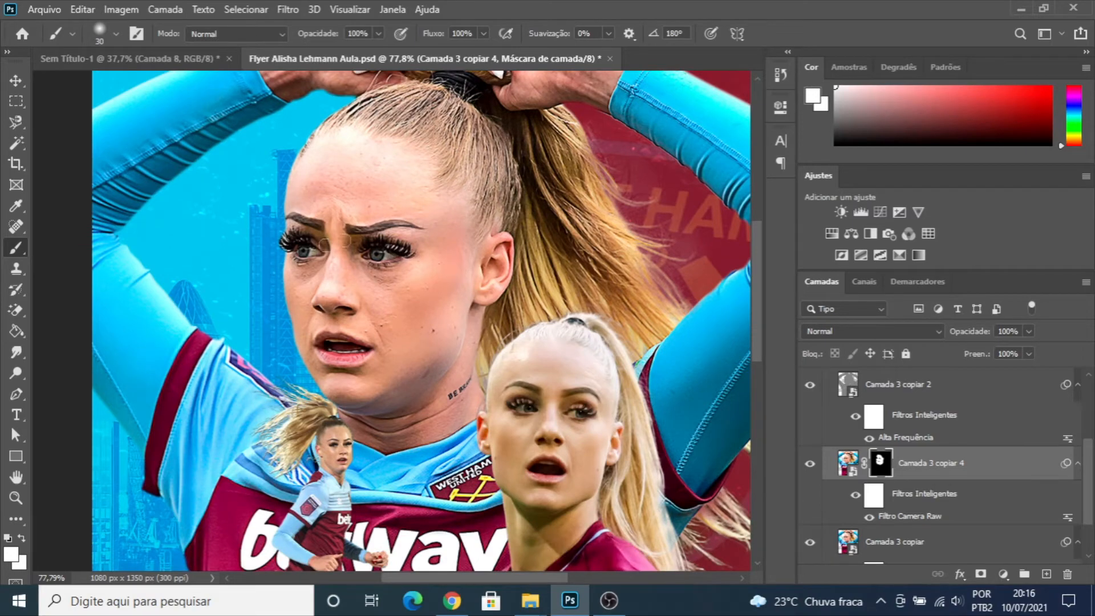
scroll(488, 307, down, 1)
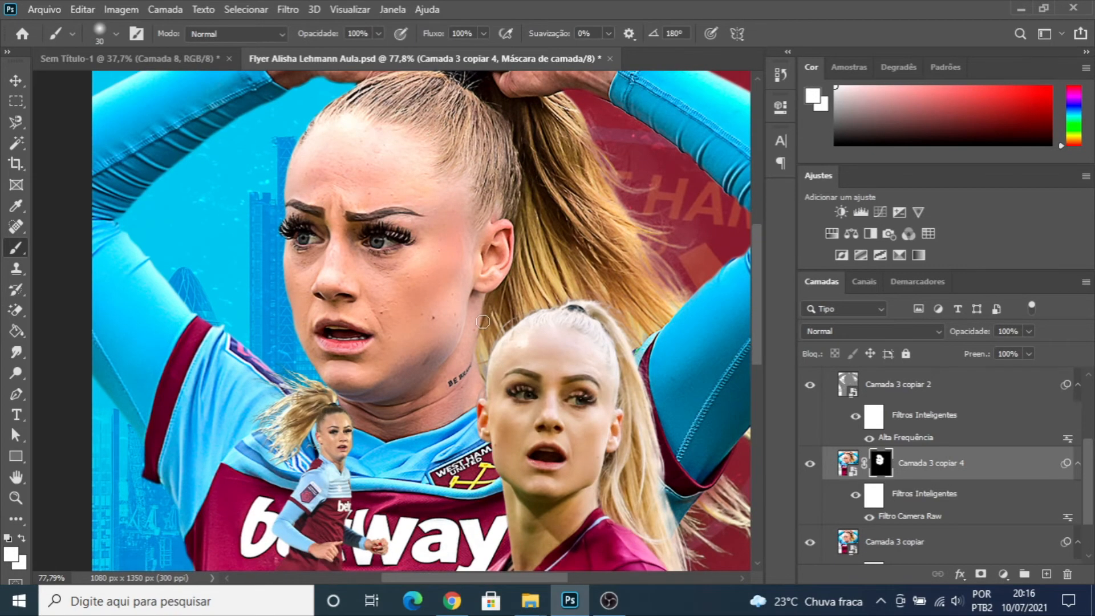
- Examine the masked skin smoothing on the main athlete's face up close and across the full flyer
scroll(483, 322, down, 3)
scroll(464, 312, up, 1)
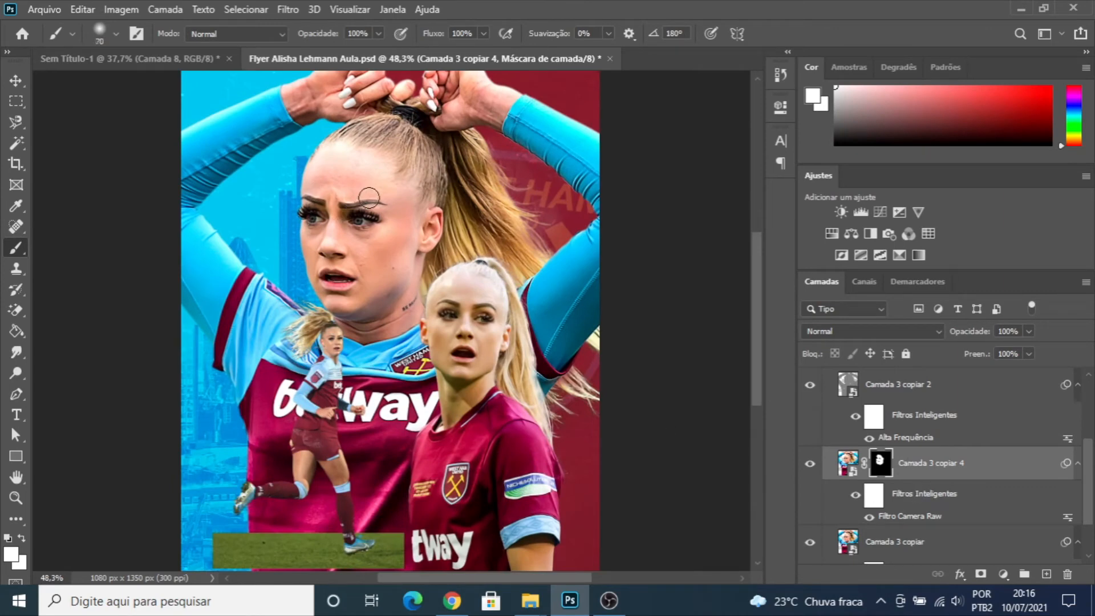
key(bracketright)
key(bracketright)
key(bracketright)
click(925, 463)
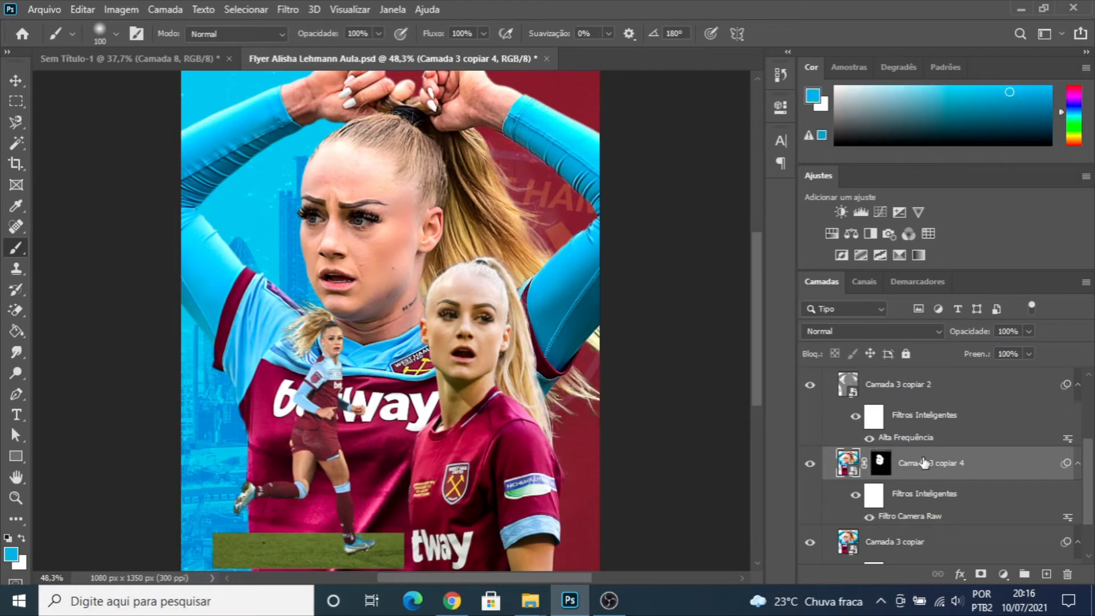
scroll(926, 463, down, 2)
scroll(406, 231, up, 3)
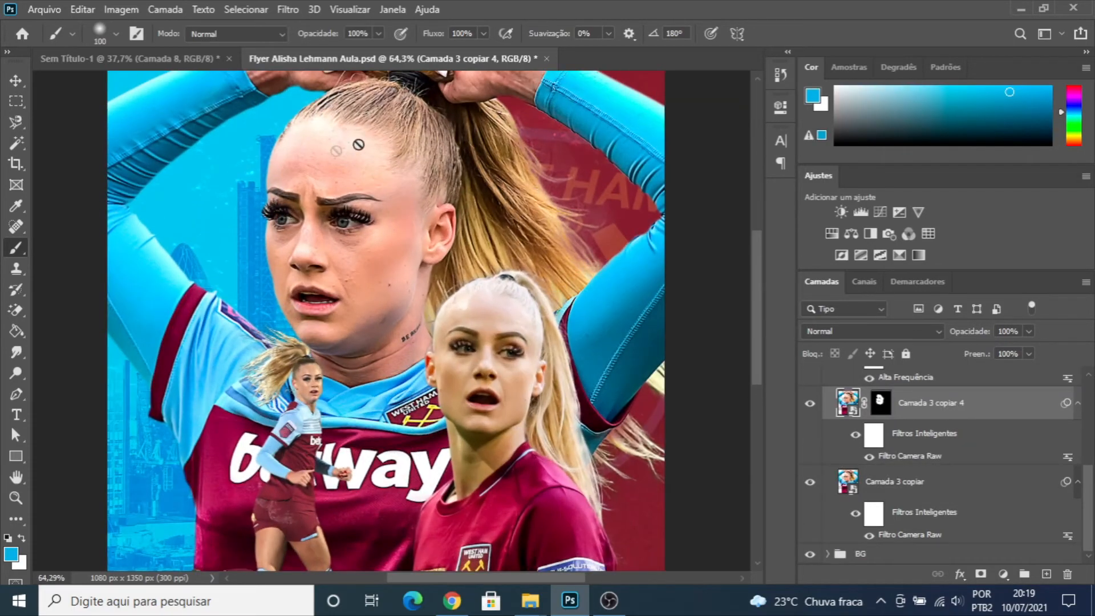
scroll(330, 199, up, 2)
scroll(404, 251, down, 3)
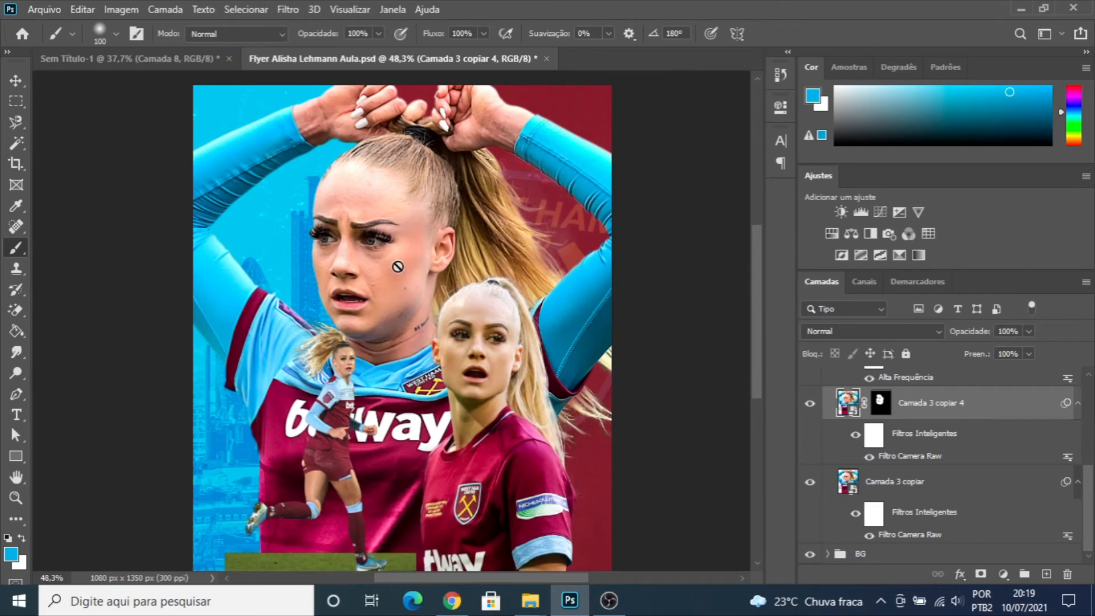
scroll(433, 302, down, 1)
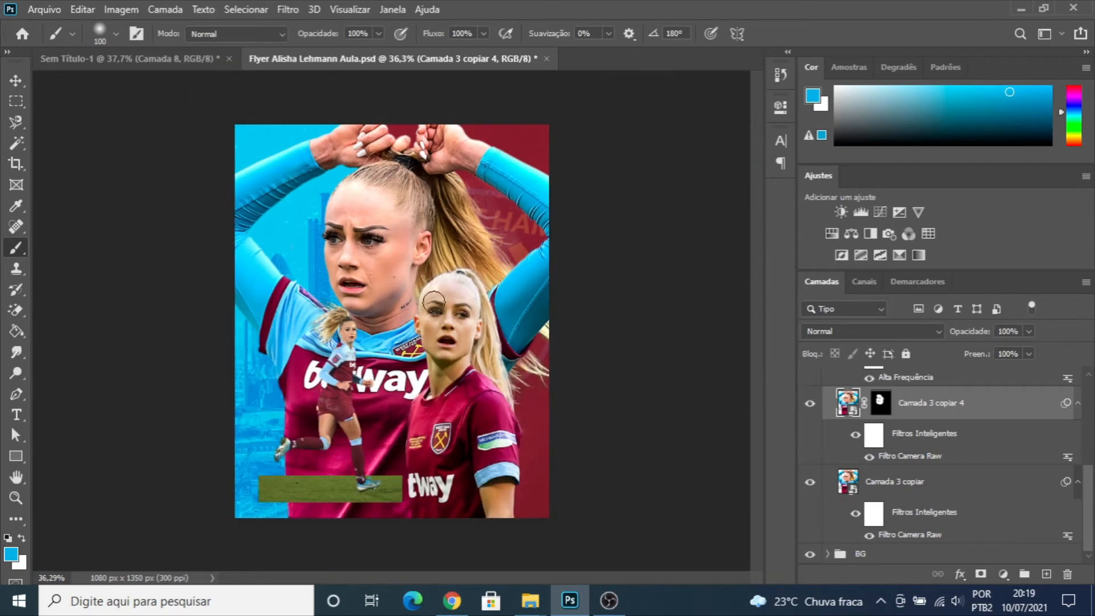
click(16, 80)
scroll(402, 317, up, 1)
scroll(433, 334, down, 1)
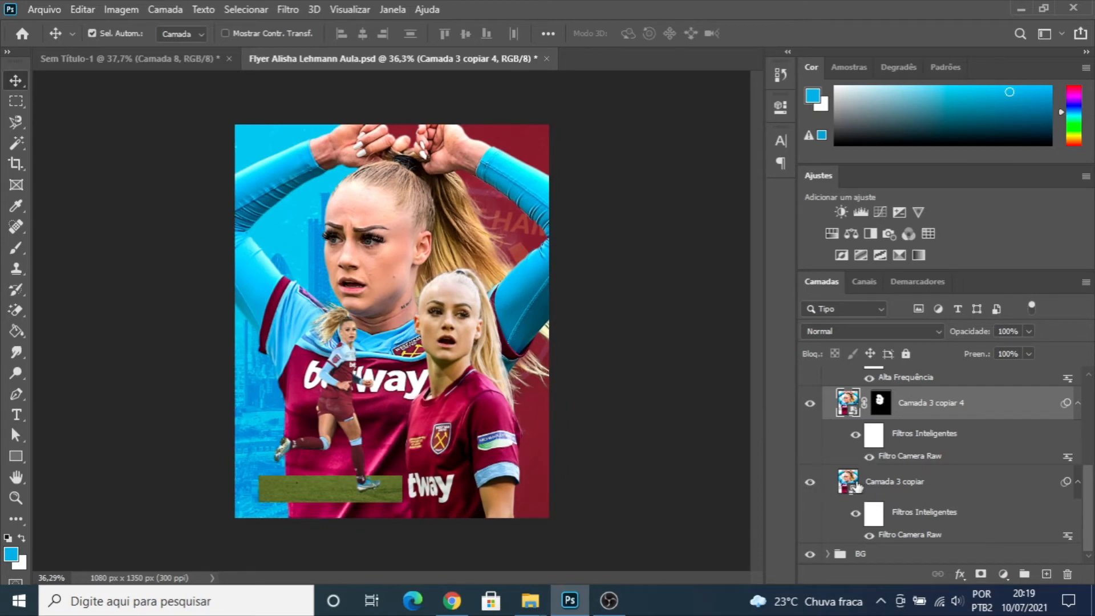
- Set the sharpening intensity to 55 in the Camera Raw filter of "Camada 3 copiar"
click(857, 487)
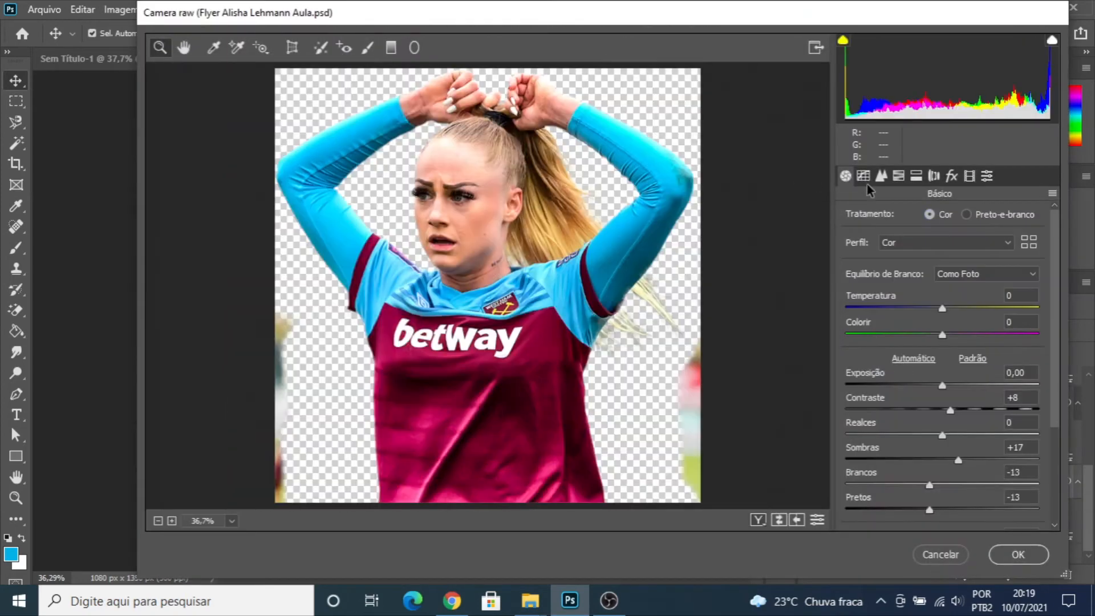
click(881, 176)
drag(846, 241, 926, 251)
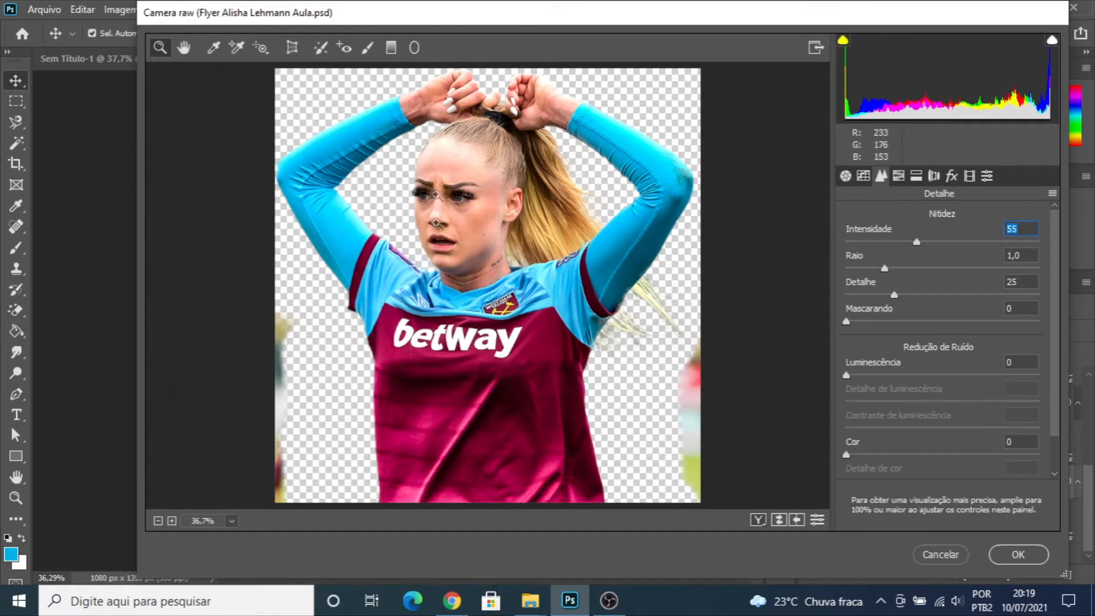
click(1008, 559)
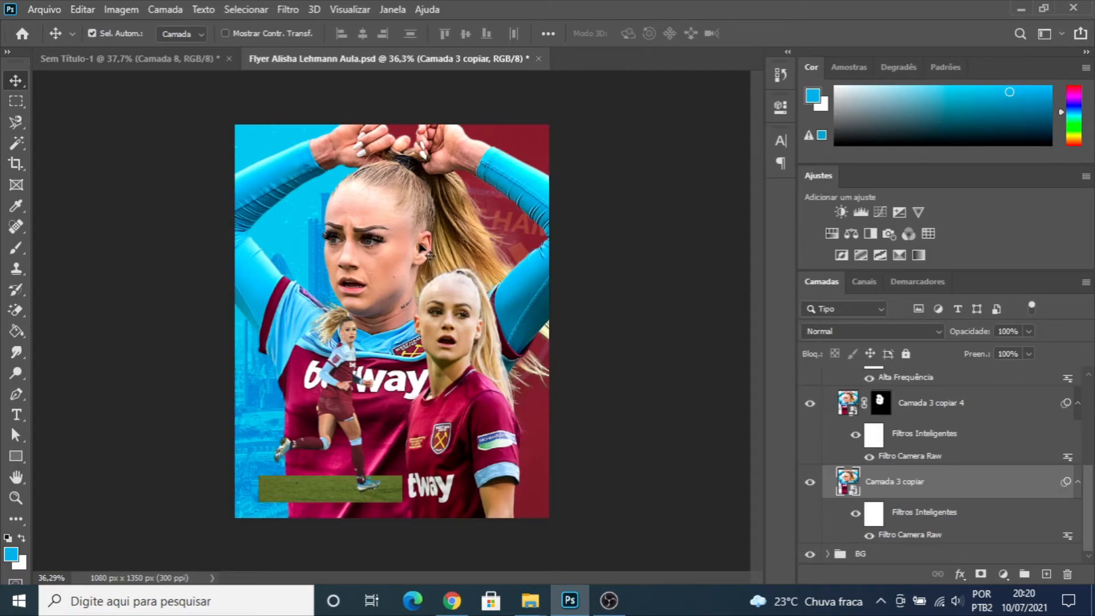
scroll(442, 234, up, 4)
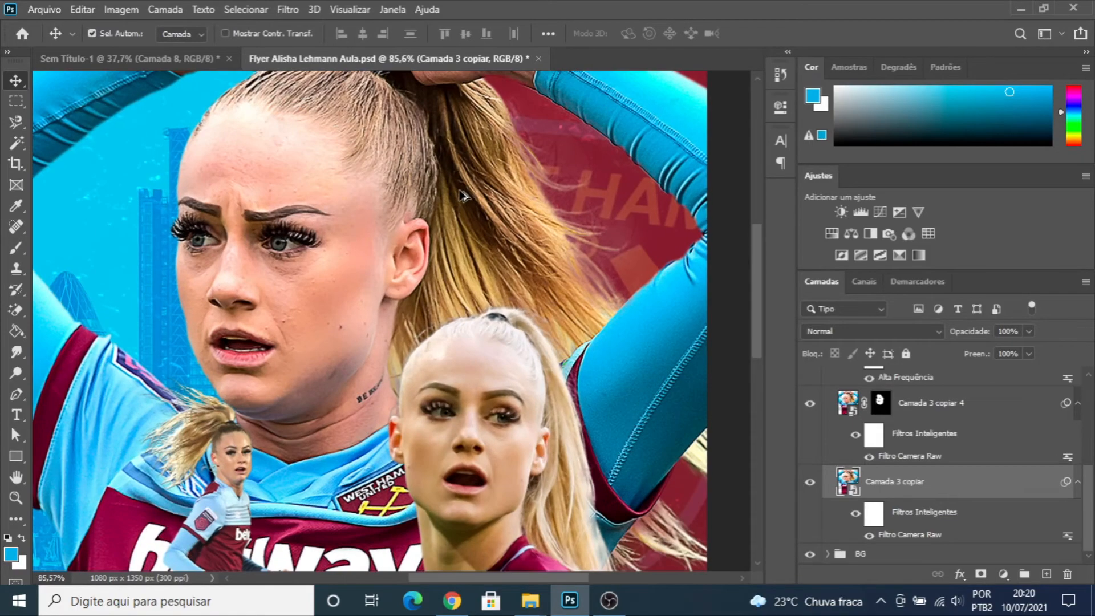
scroll(462, 196, down, 4)
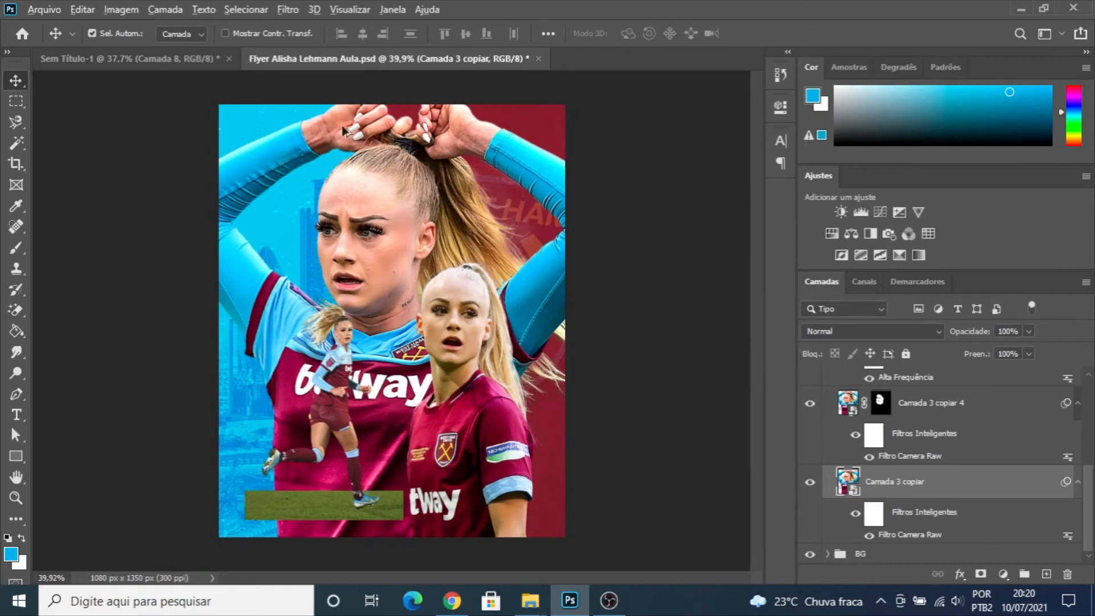
- Paint white with a 100 px brush on the "Camada 3 copiar 4" mask over the main athlete's raised hands
scroll(414, 246, up, 3)
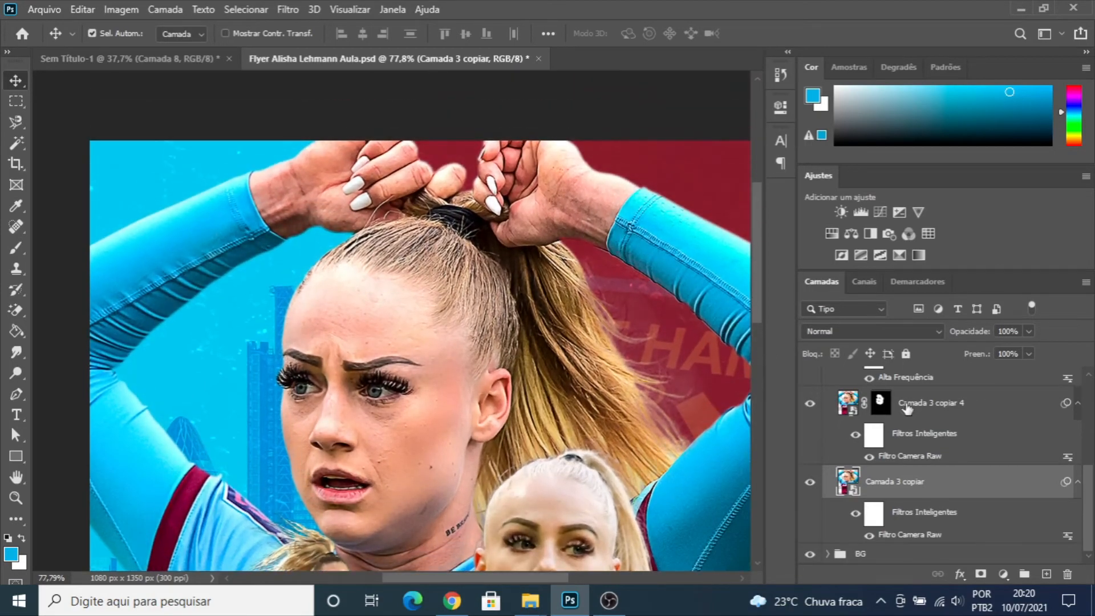
click(881, 404)
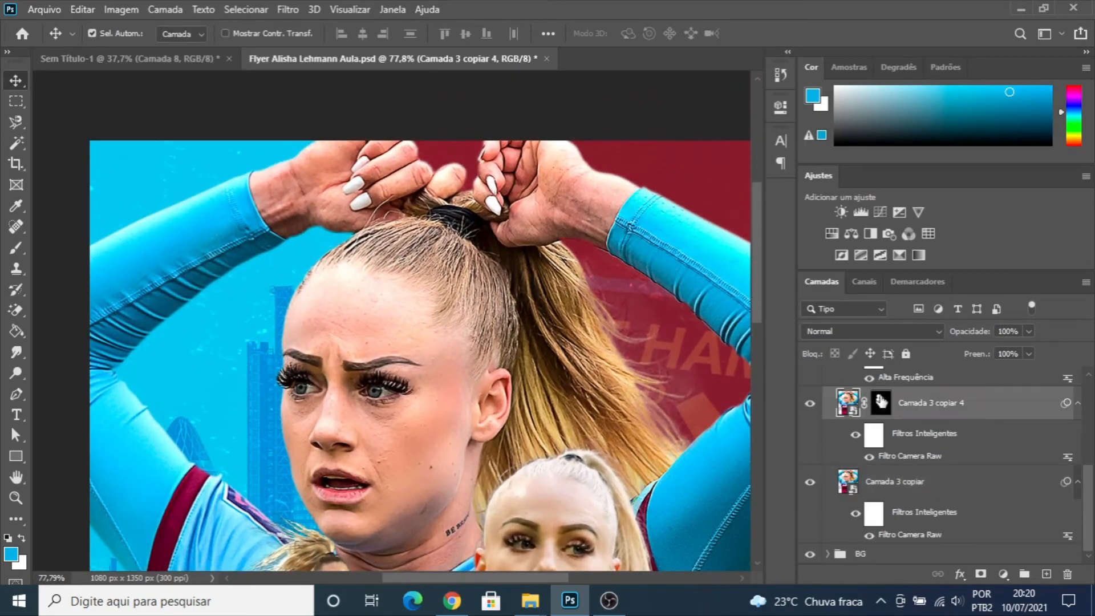
key(b)
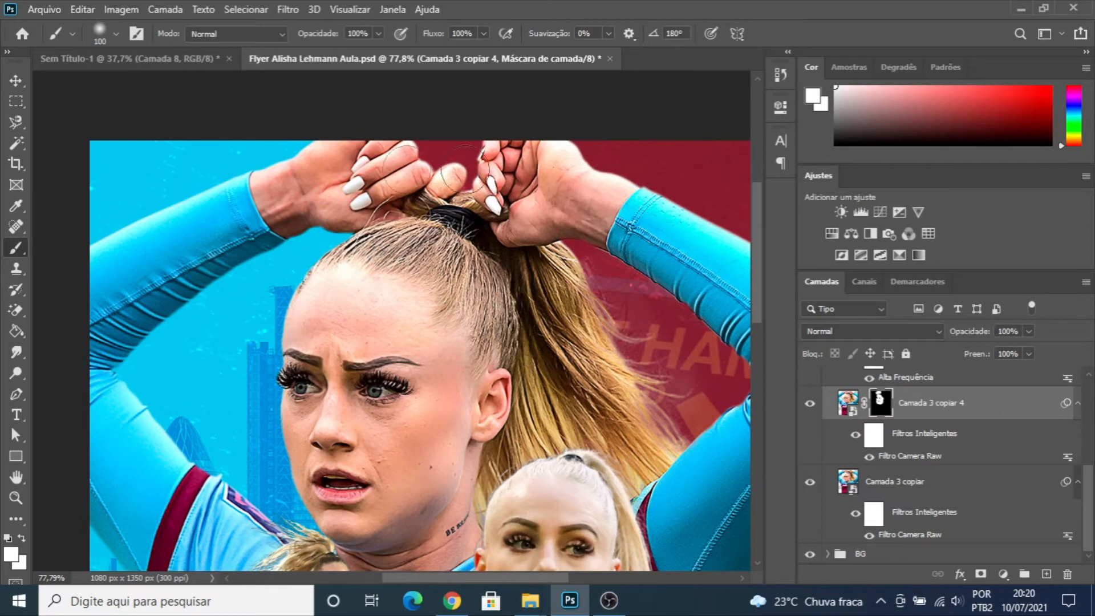
click(15, 74)
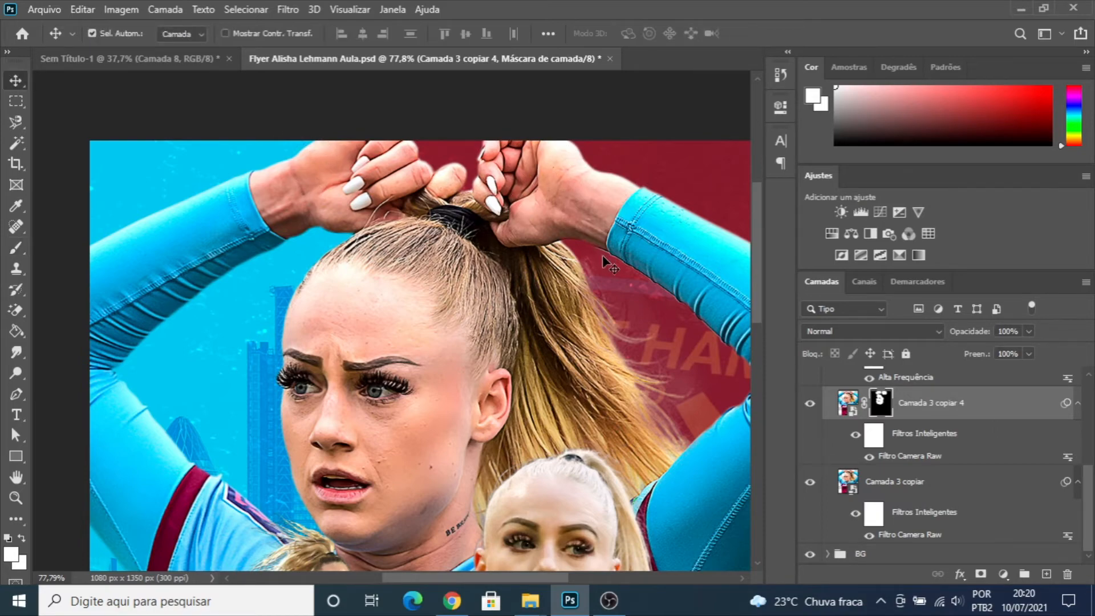
scroll(604, 257, down, 2)
scroll(597, 264, down, 3)
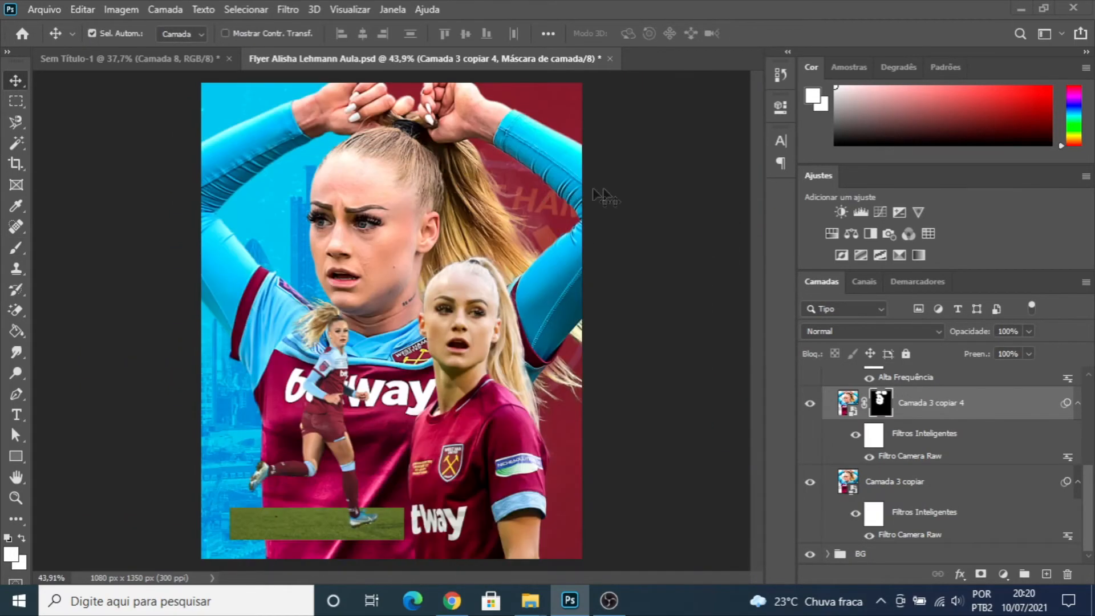
scroll(393, 322, down, 1)
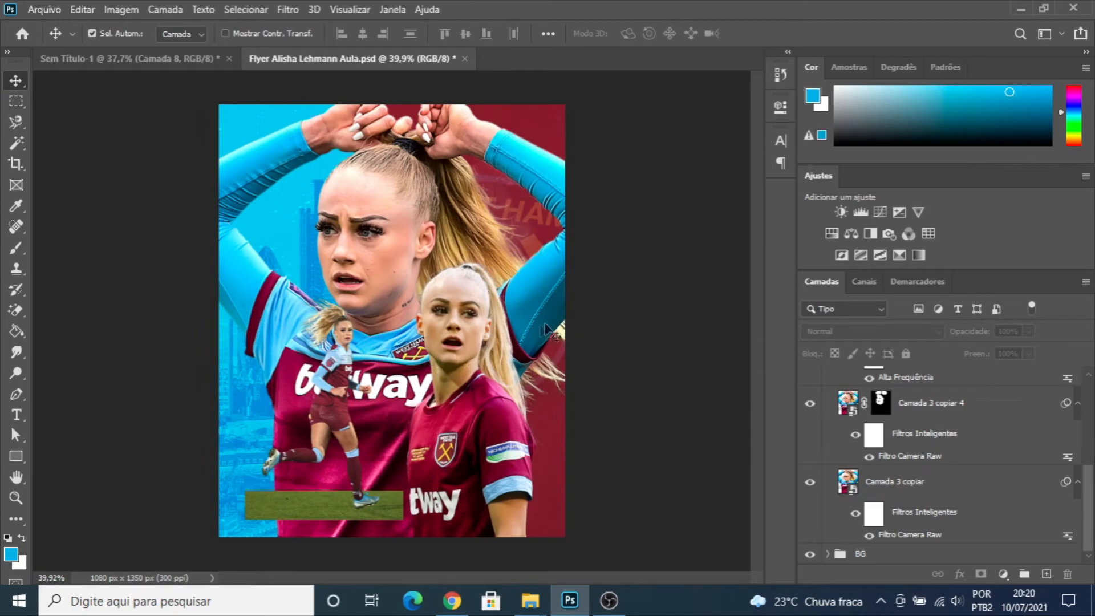
- Collapse the ATLETA 1 group, expand ATLETA 2 and select "Camada 4", checking it by toggling its visibility
scroll(912, 428, up, 6)
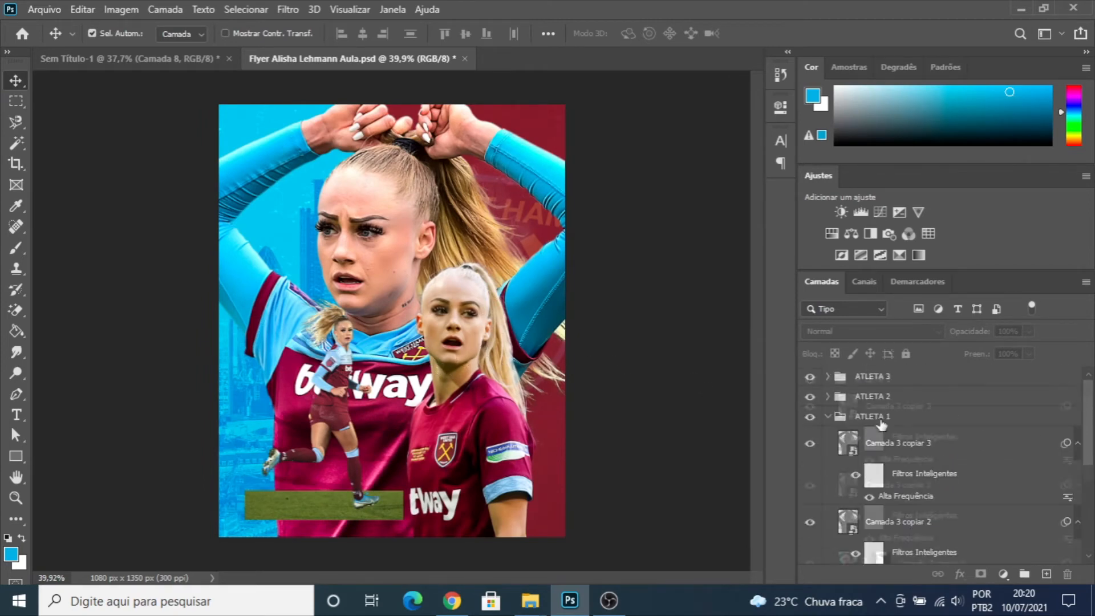
click(829, 417)
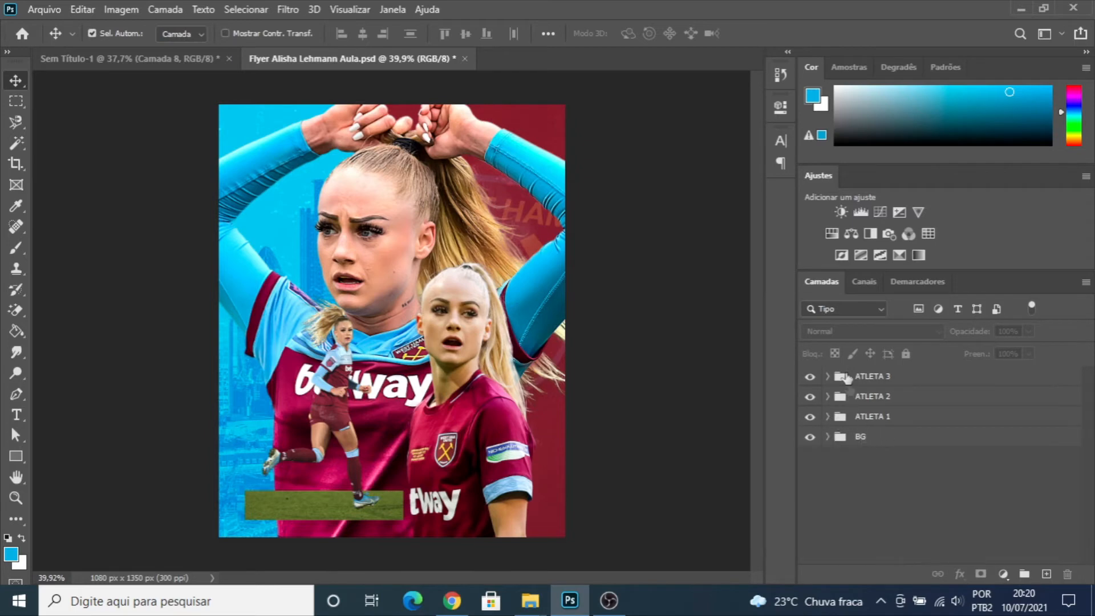
click(828, 396)
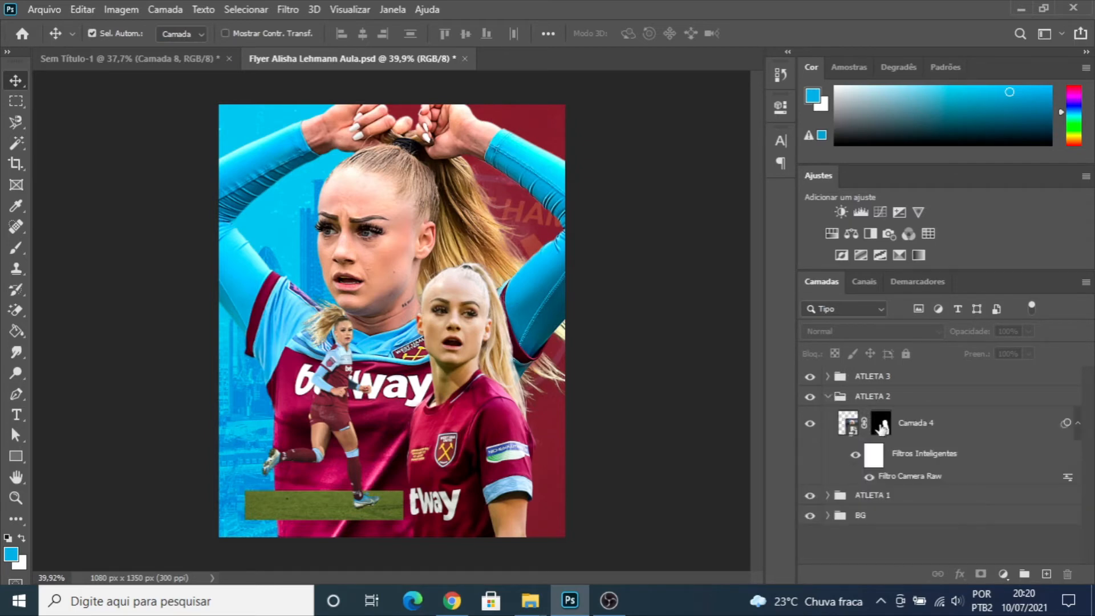
click(855, 426)
click(812, 425)
click(812, 425)
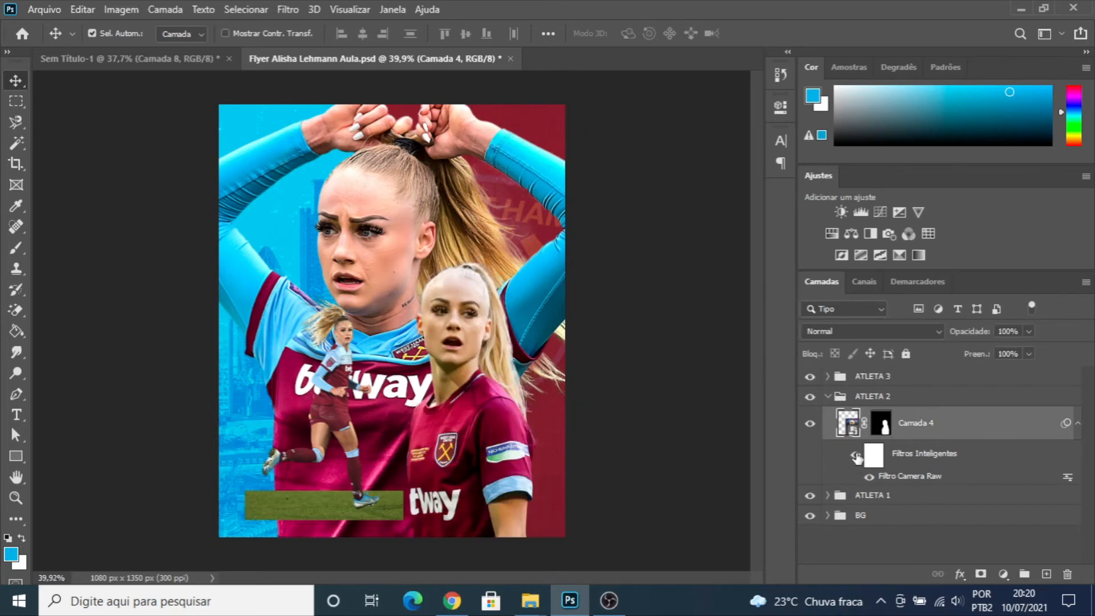
- Remove the existing smart filters and their filter mask from "Camada 4"
click(856, 455)
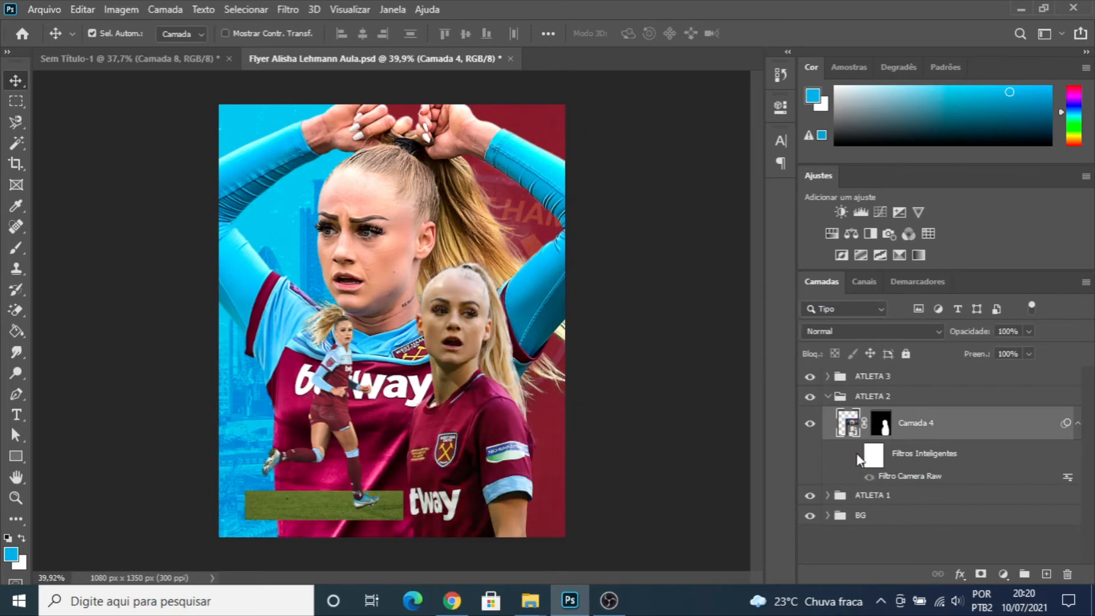
right_click(909, 460)
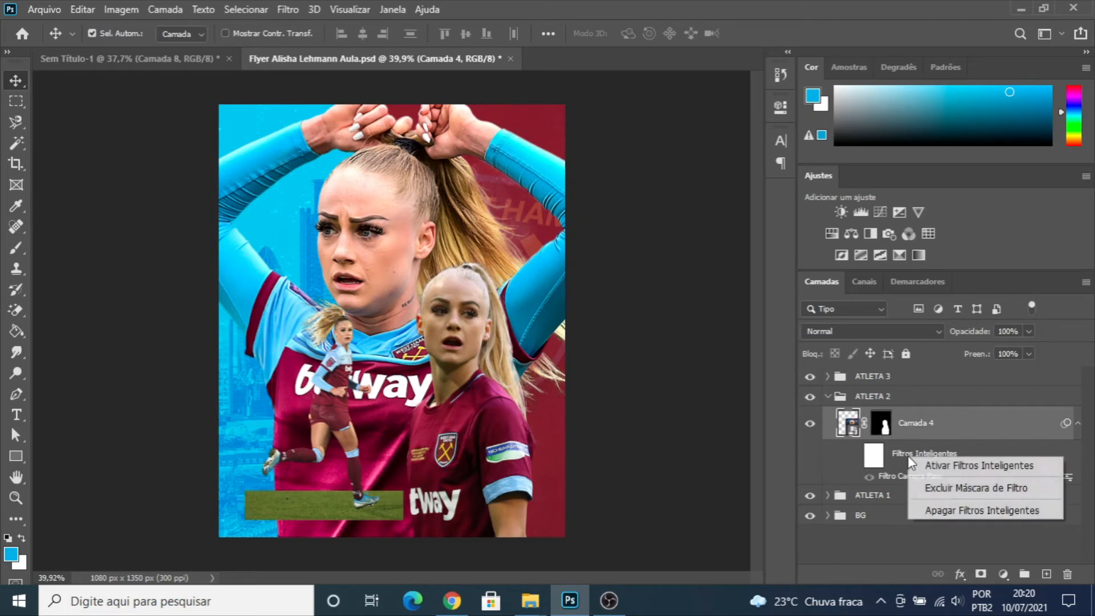
click(960, 487)
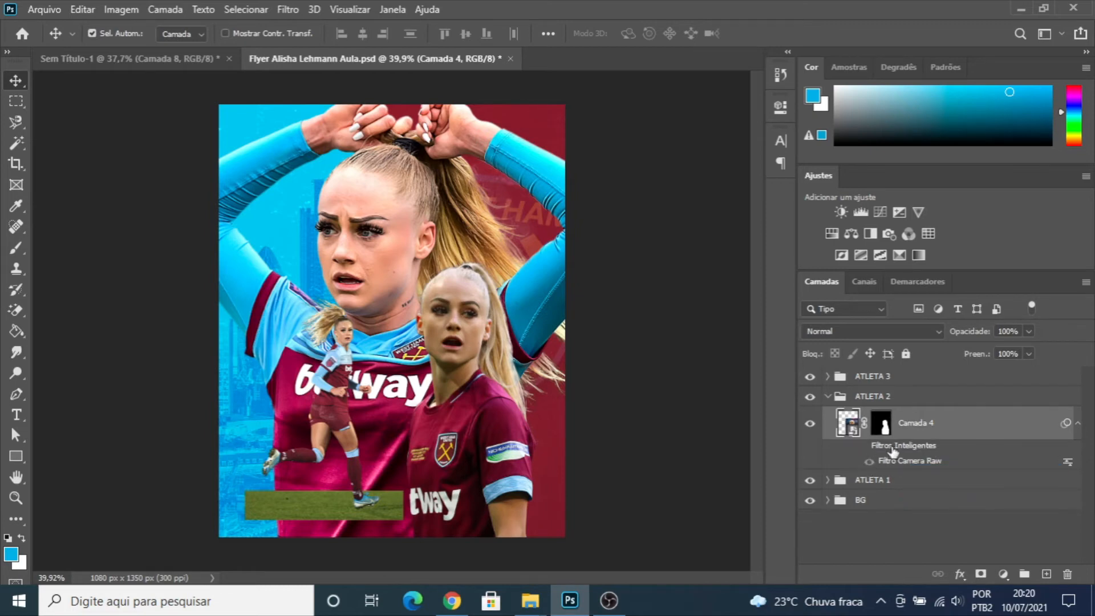
drag(900, 451, 1067, 573)
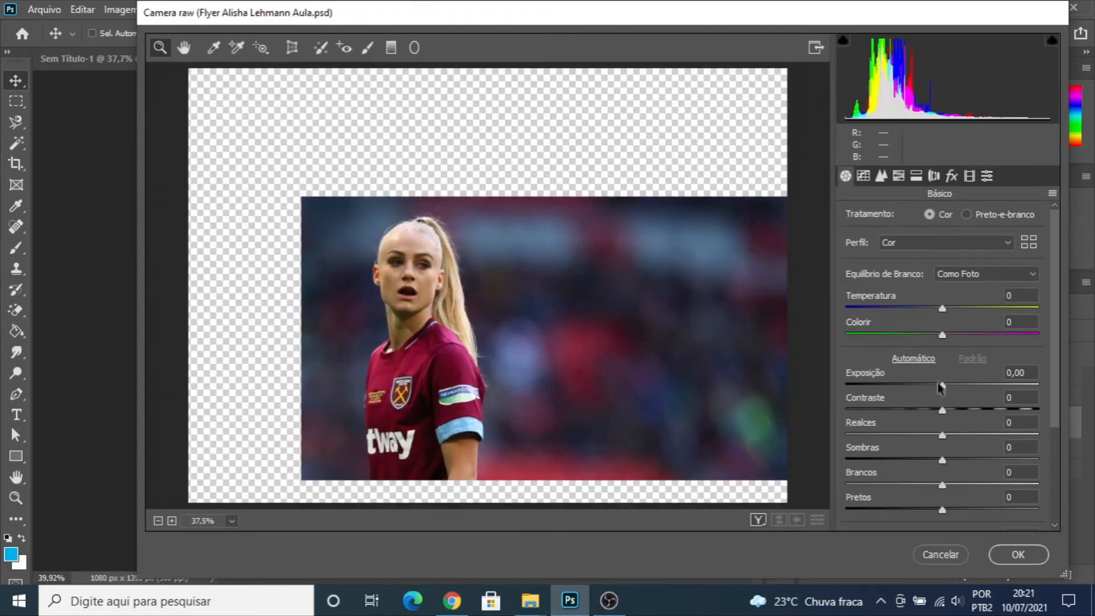
- In a new Camera Raw filter for "Camada 4", set exposure to +0,85, contrast to +7 and whites to -23
drag(943, 385, 958, 388)
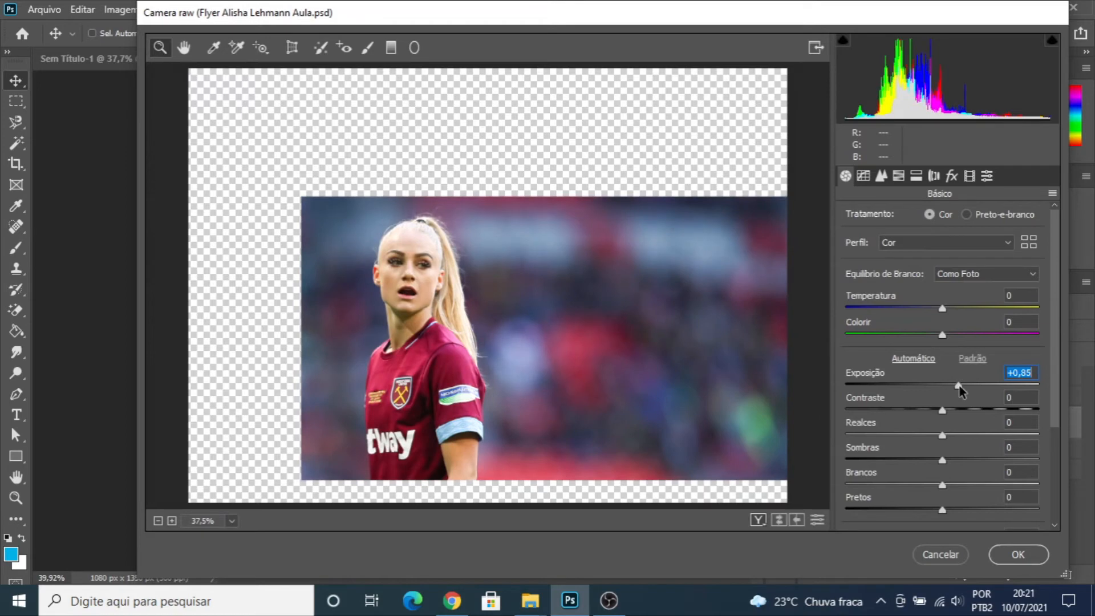
scroll(942, 421, down, 3)
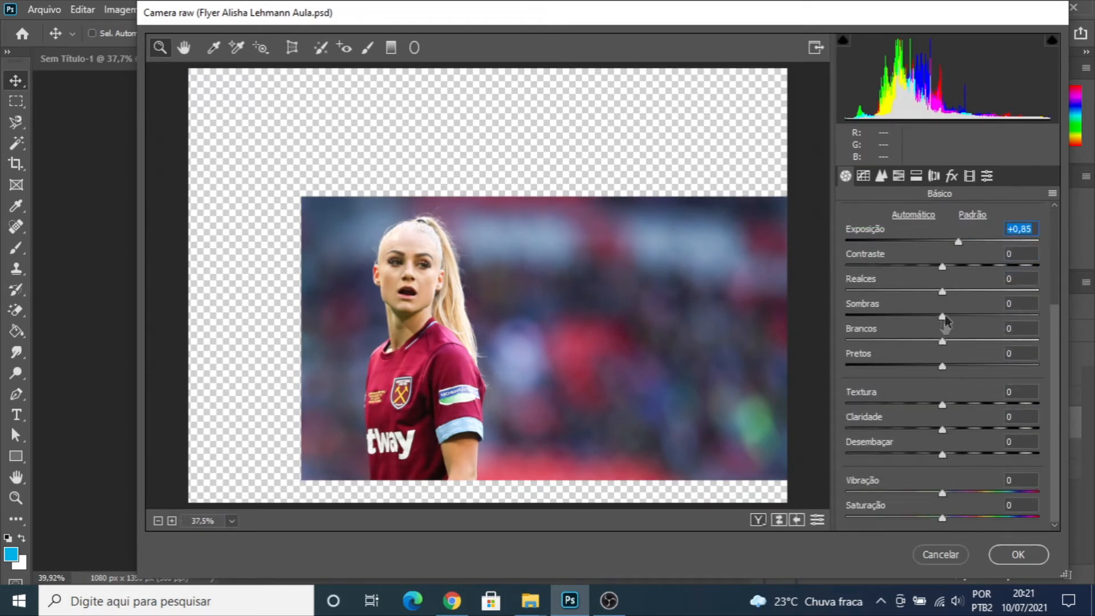
drag(942, 266, 949, 268)
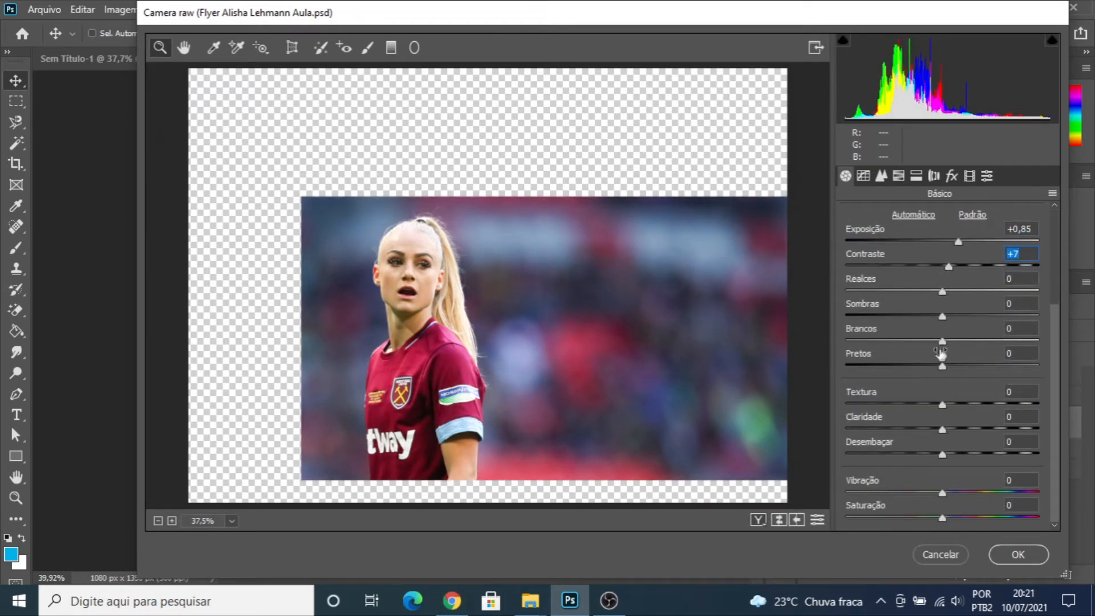
drag(942, 341, 920, 341)
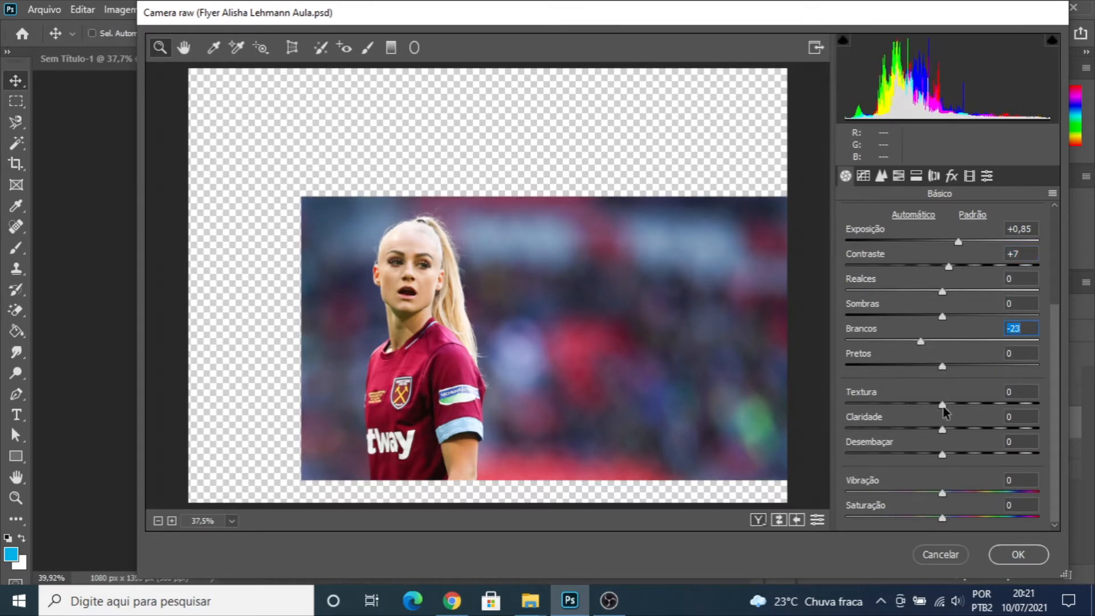
- Set clarity to +47, dehaze to +17, texture to -23 and vibrance to -13 for the second athlete's photo
drag(943, 428, 990, 431)
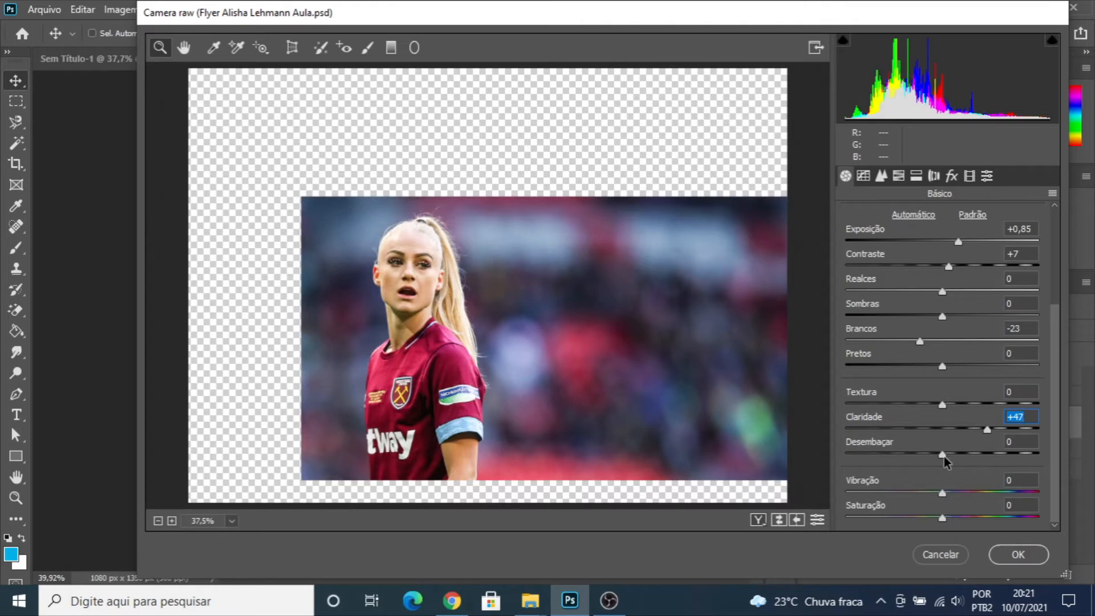
drag(943, 456, 961, 456)
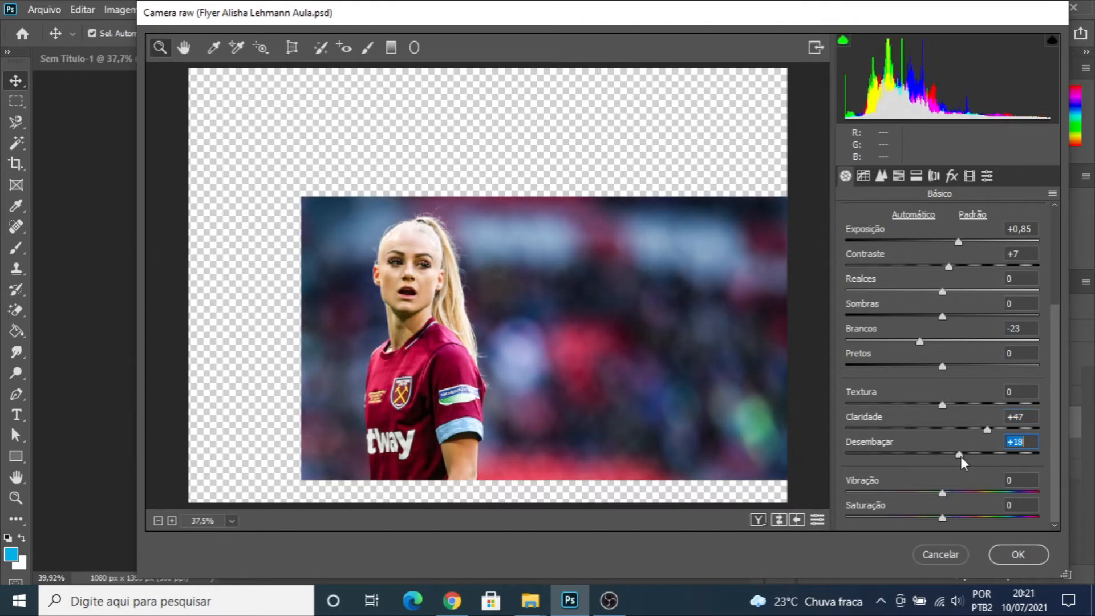
drag(943, 404, 921, 408)
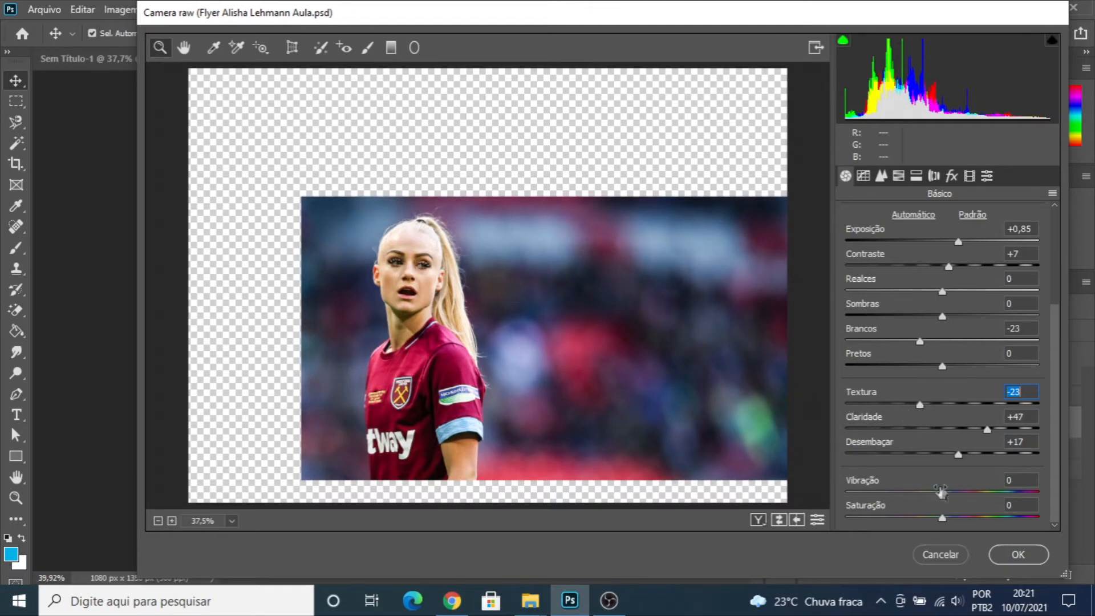
drag(942, 497, 930, 497)
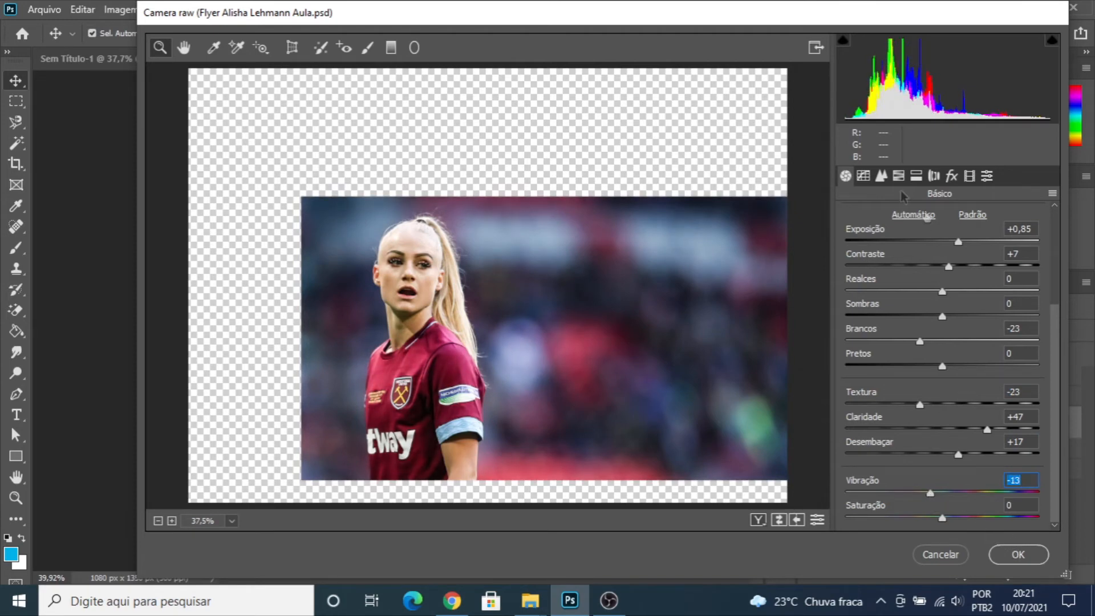
- Set luminance noise reduction to 21, raise the sharpening intensity slightly and apply the Camera Raw filter to "Camada 4"
click(881, 176)
drag(847, 375, 888, 382)
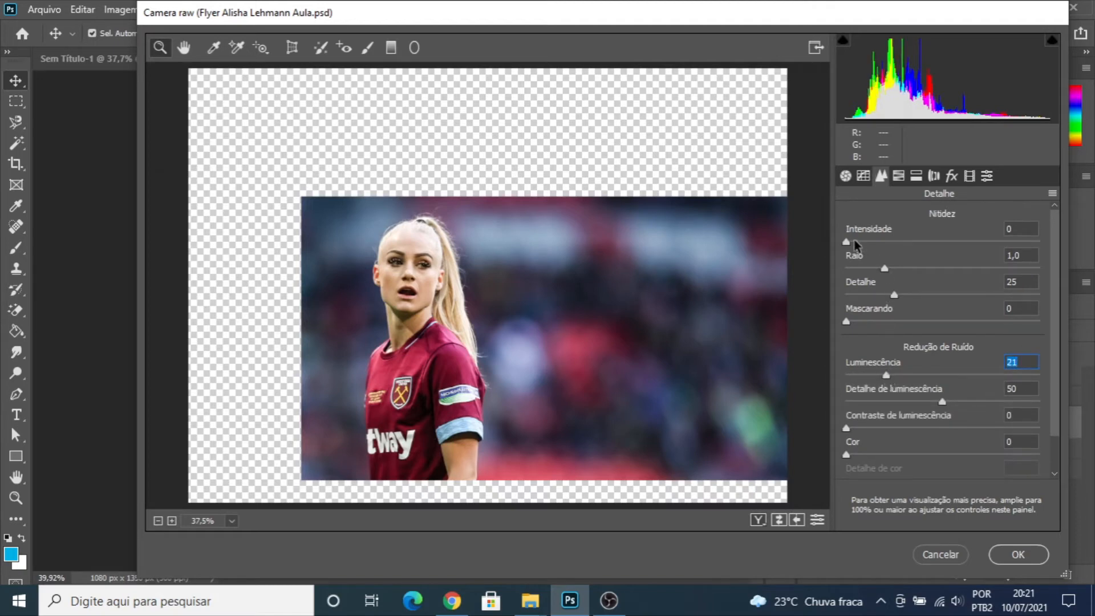
drag(848, 244, 884, 245)
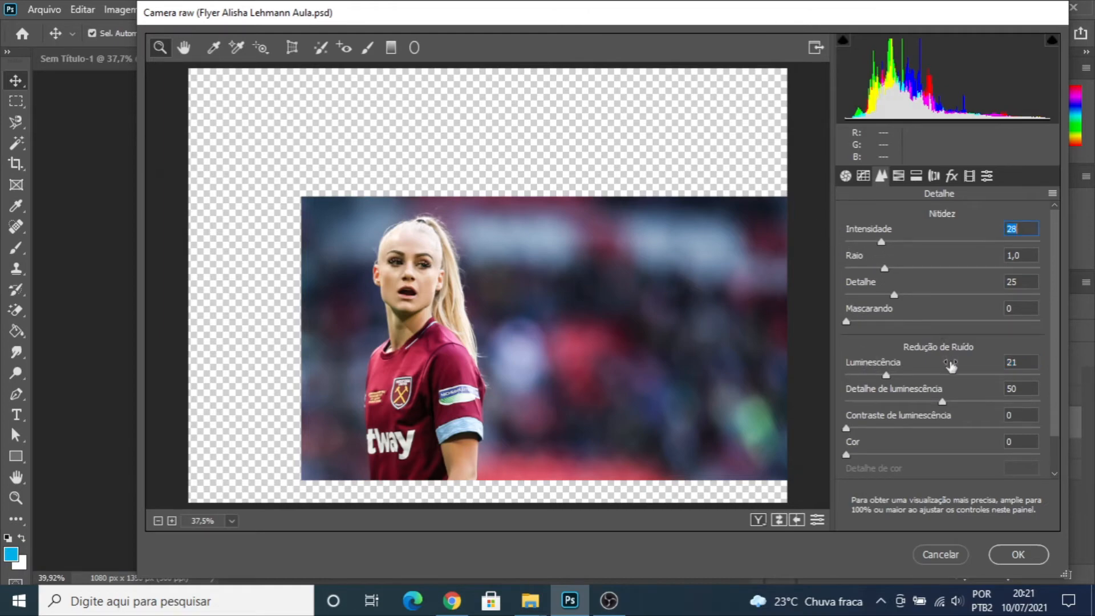
click(1008, 556)
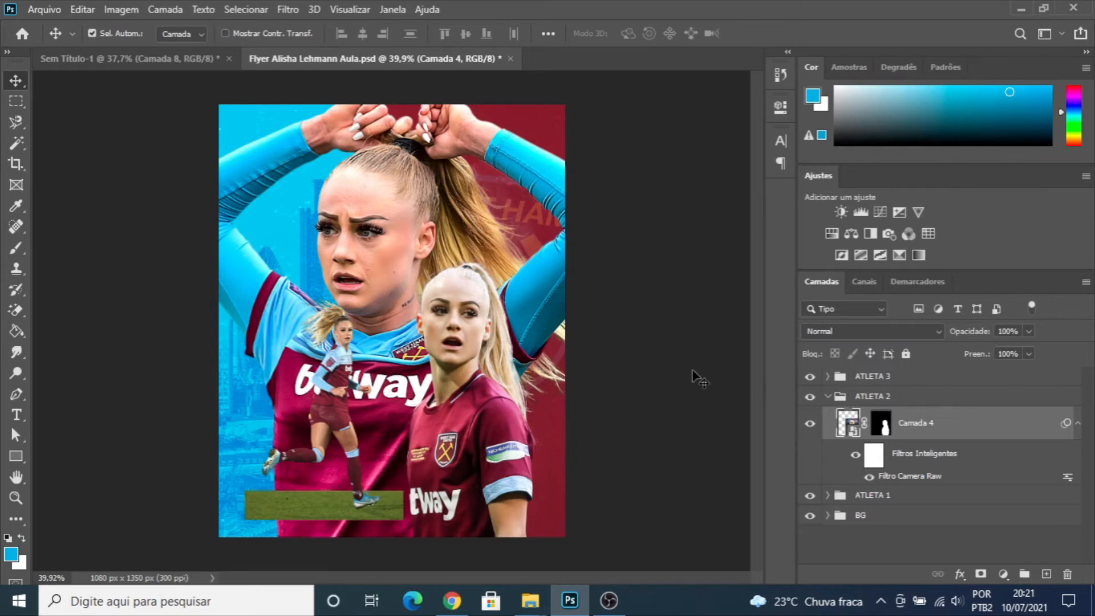
- Reduce the exposure in the Camera Raw smart filter of "Camada 4" to +0,55 and apply it
double_click(888, 470)
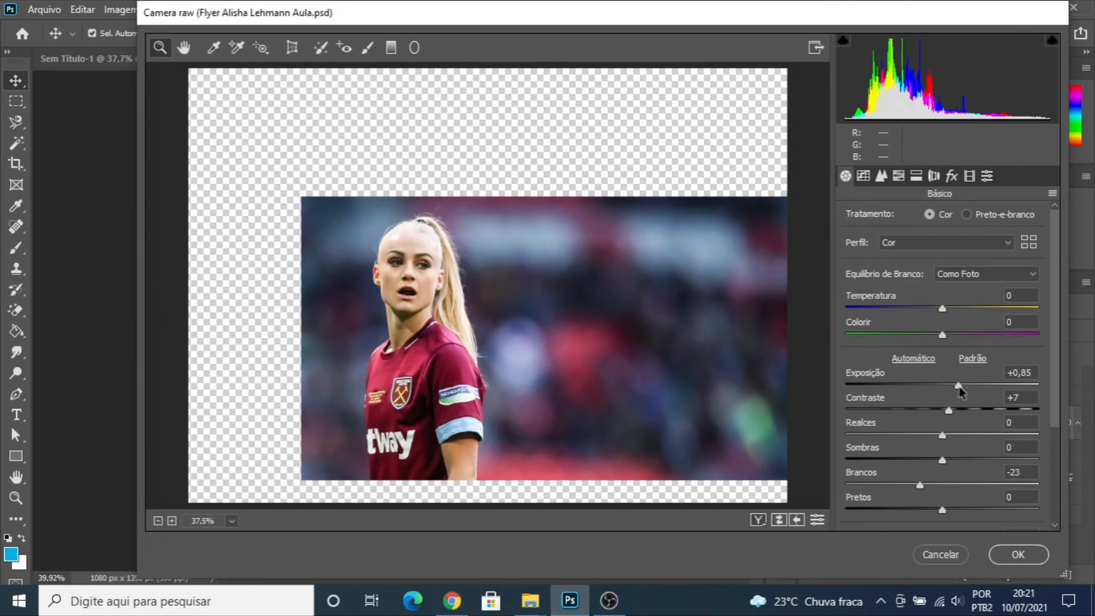
drag(959, 387, 951, 387)
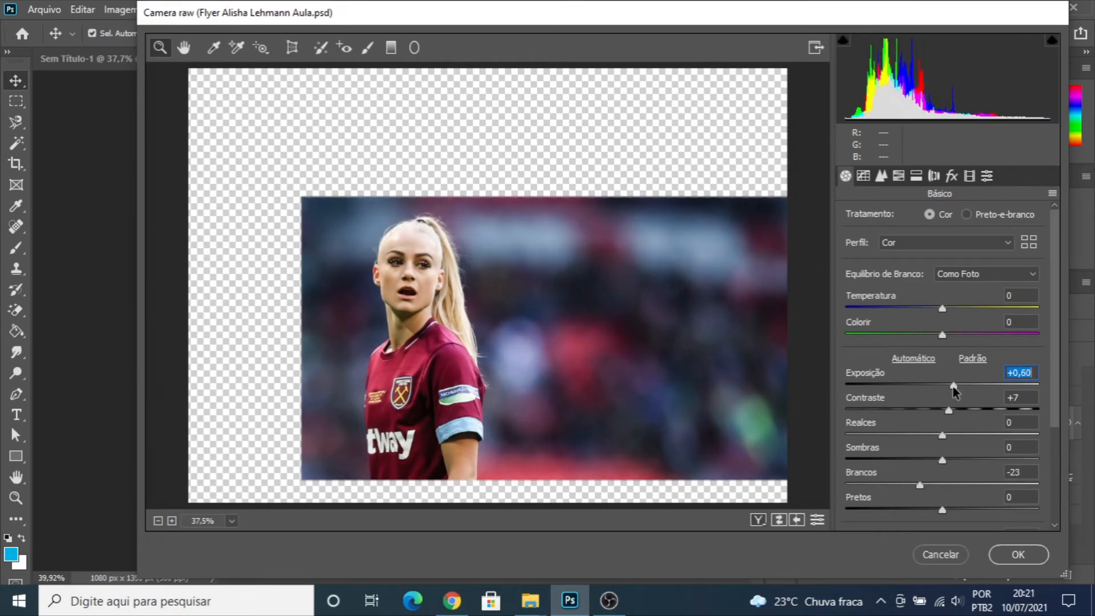
drag(950, 390, 948, 390)
click(1044, 552)
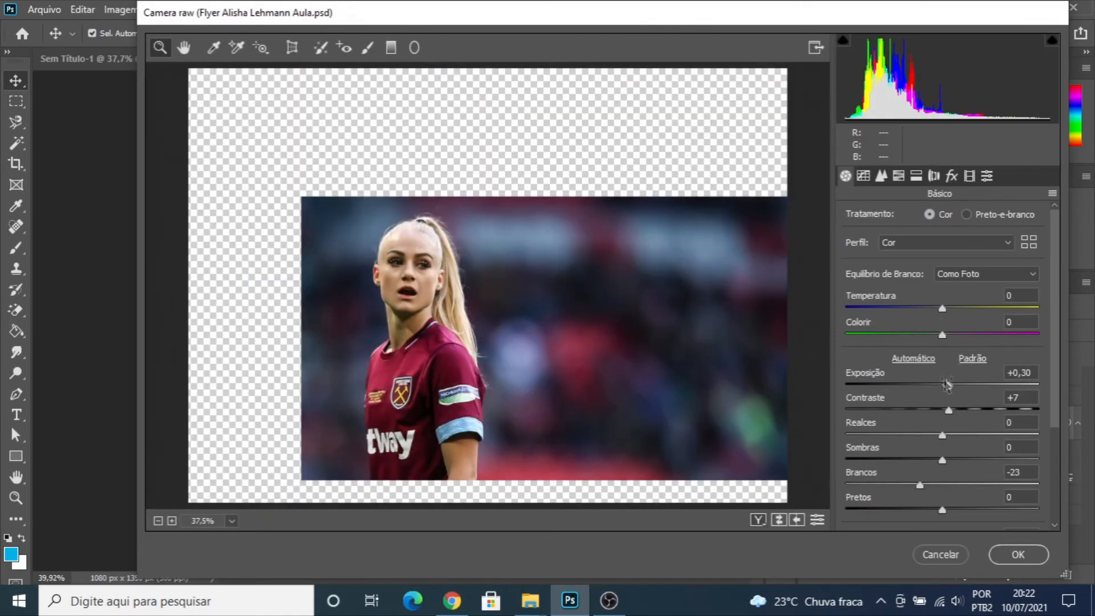
click(949, 387)
drag(949, 387, 952, 387)
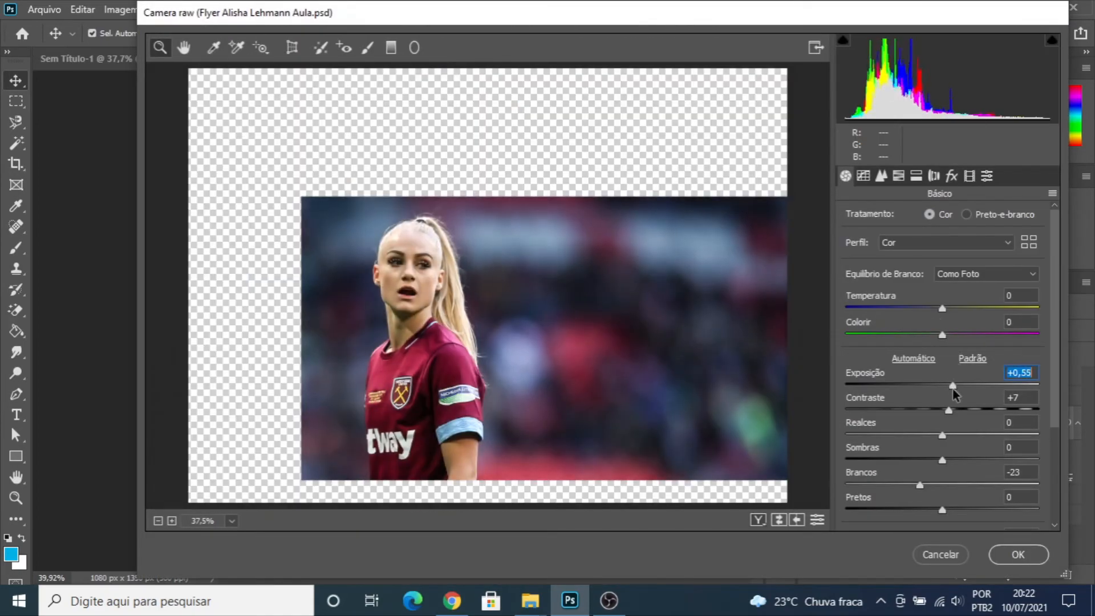
click(1017, 555)
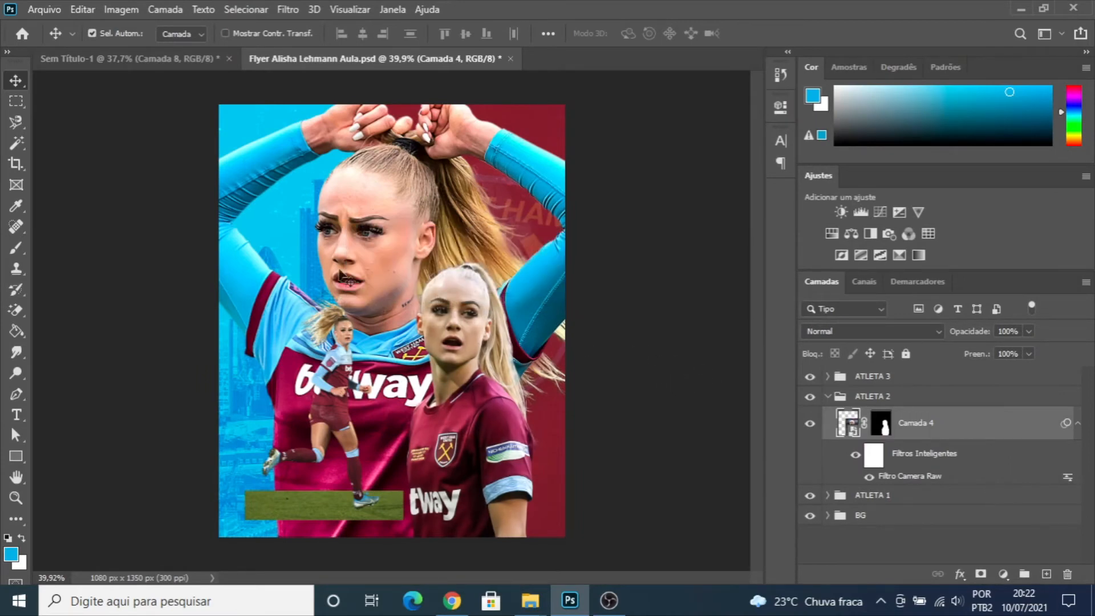
- Apply a Hue/Saturation adjustment to "Camada 4" with saturation at +23 and hue at about -7
scroll(476, 300, up, 2)
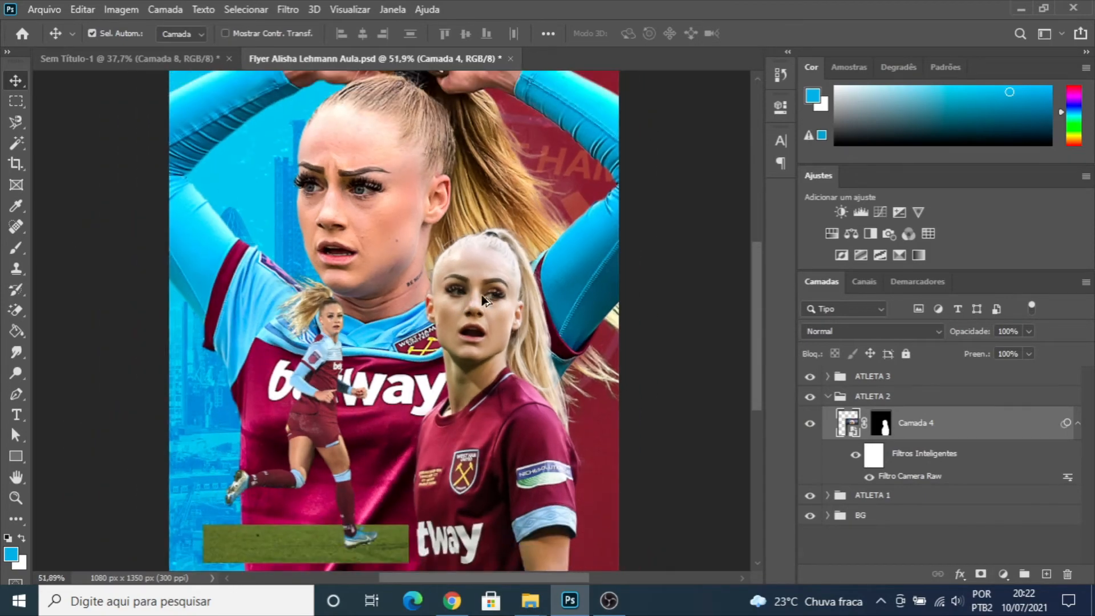
scroll(484, 300, down, 2)
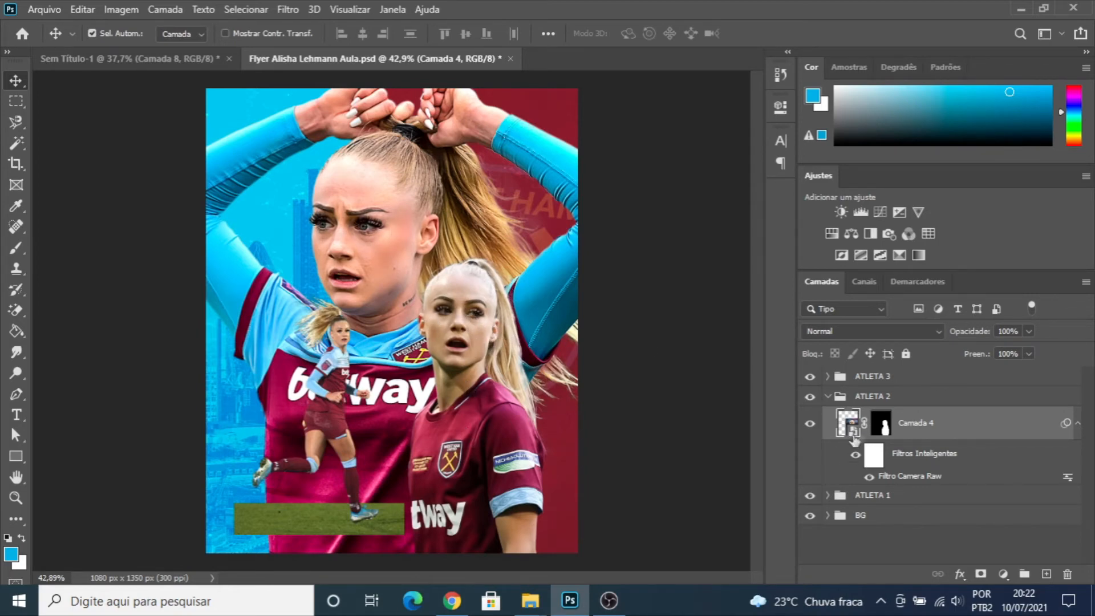
key(ctrl+m)
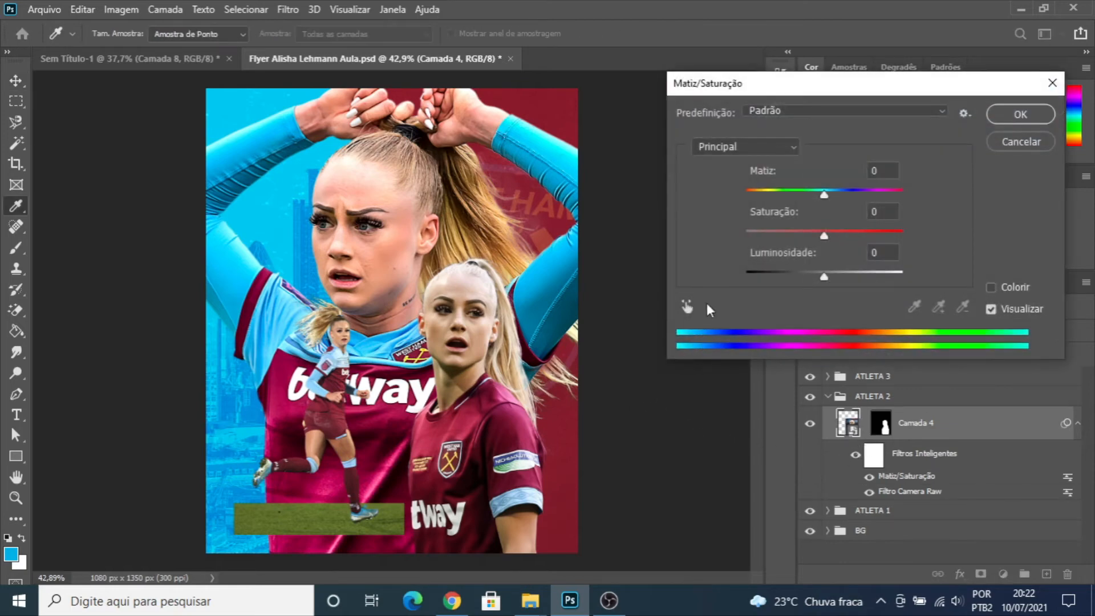
drag(824, 232, 844, 237)
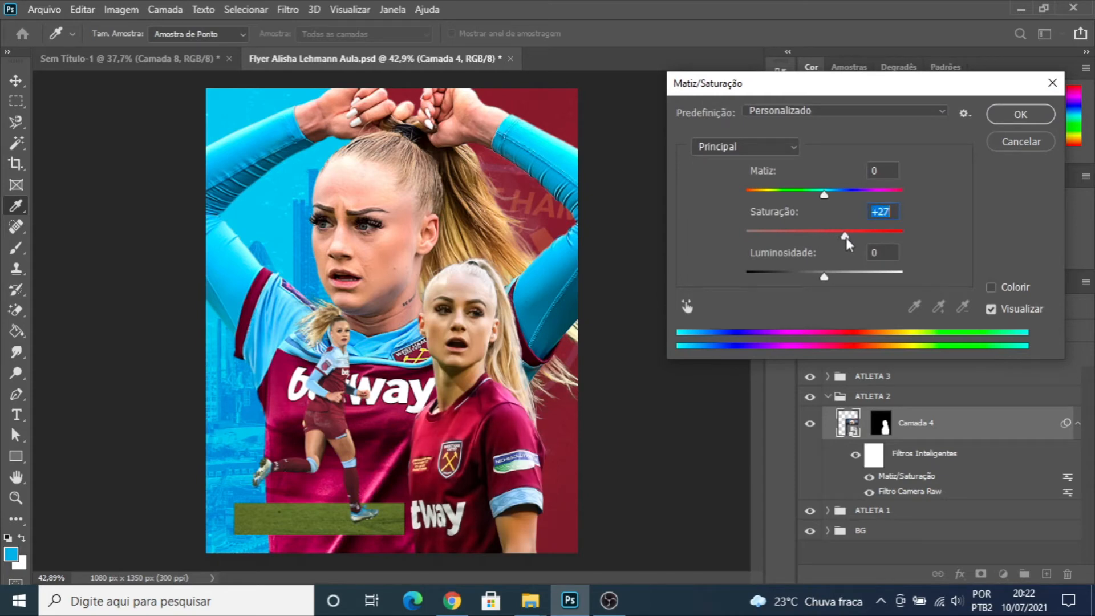
drag(844, 240, 844, 238)
drag(823, 194, 819, 197)
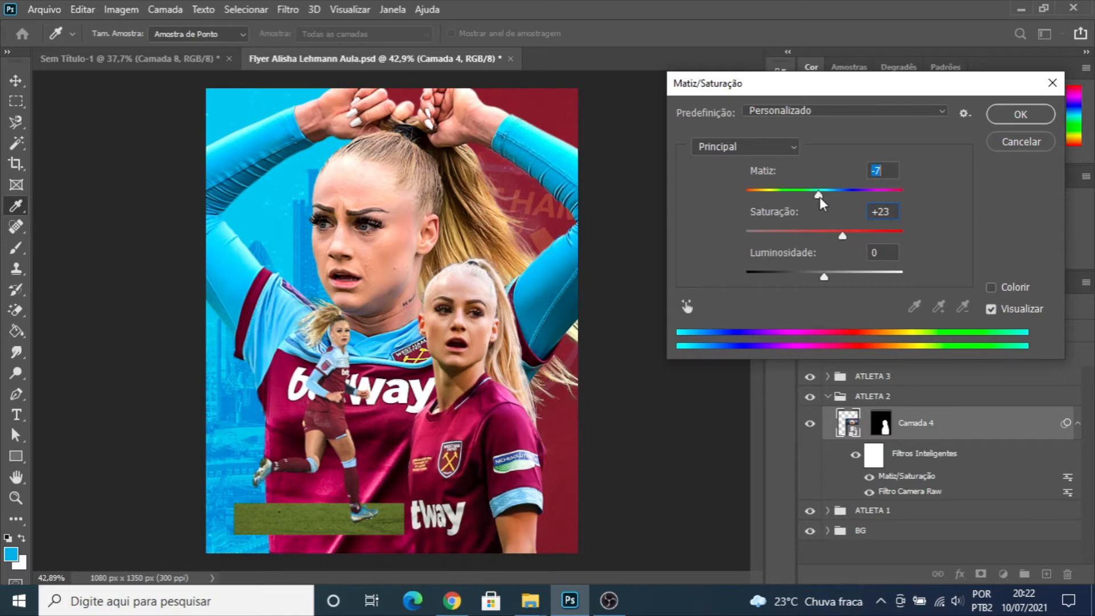
drag(819, 197, 818, 197)
click(1020, 114)
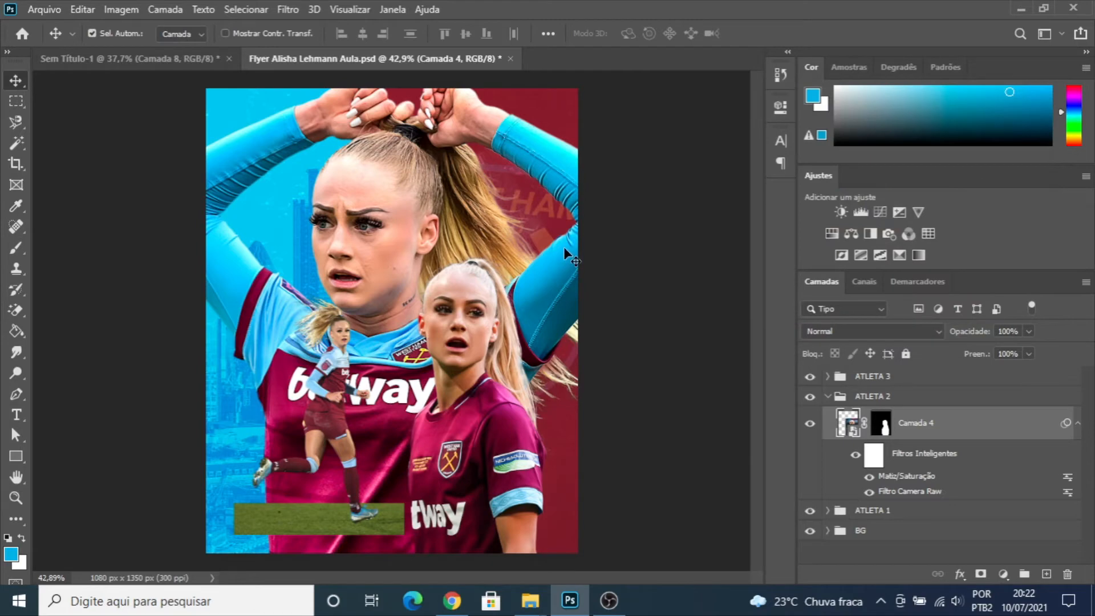
- Duplicate "Camada 4" in the ATLETA 2 group and convert the copy into a smart object
click(828, 397)
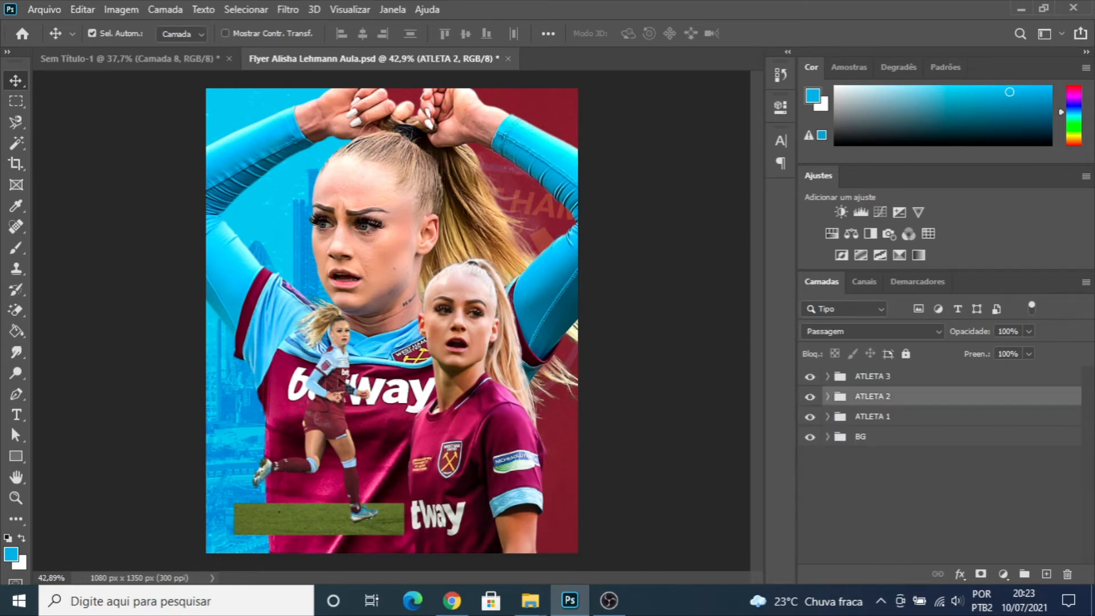
click(828, 397)
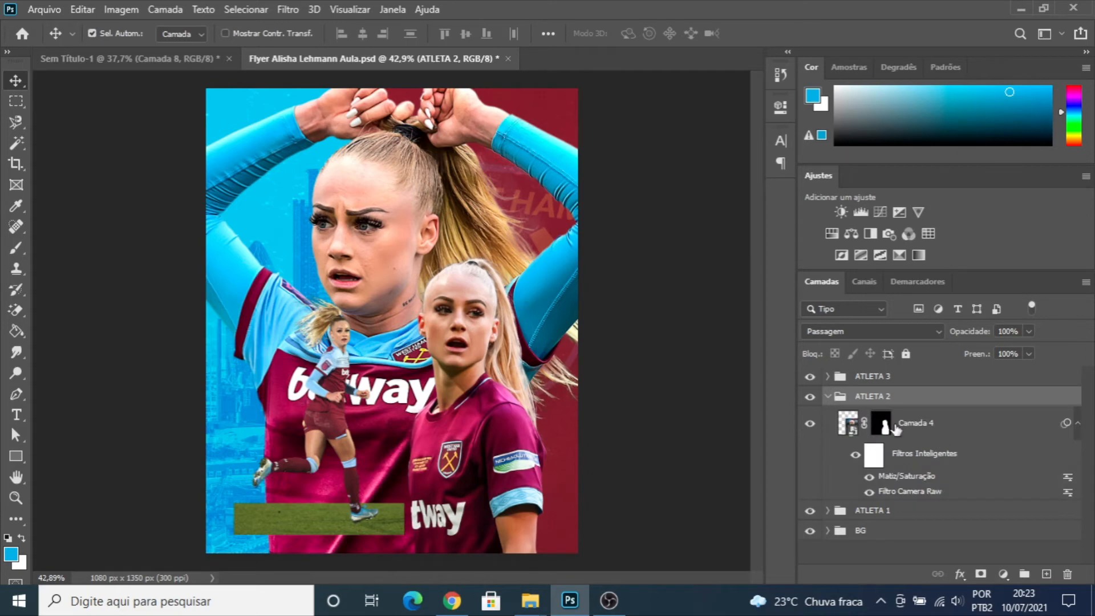
click(920, 426)
key(ctrl+j)
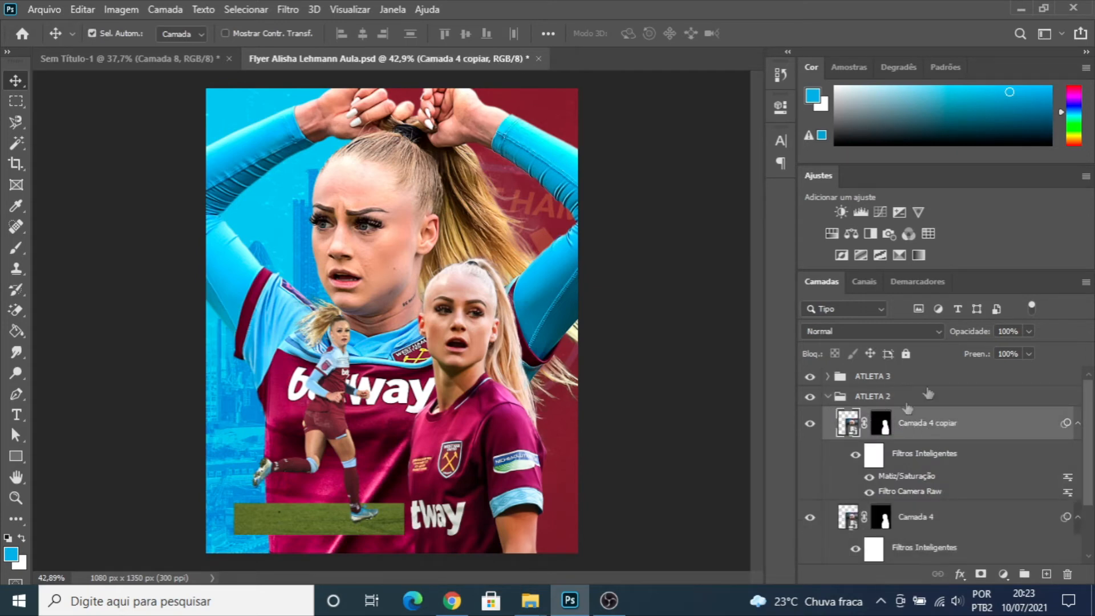
right_click(916, 427)
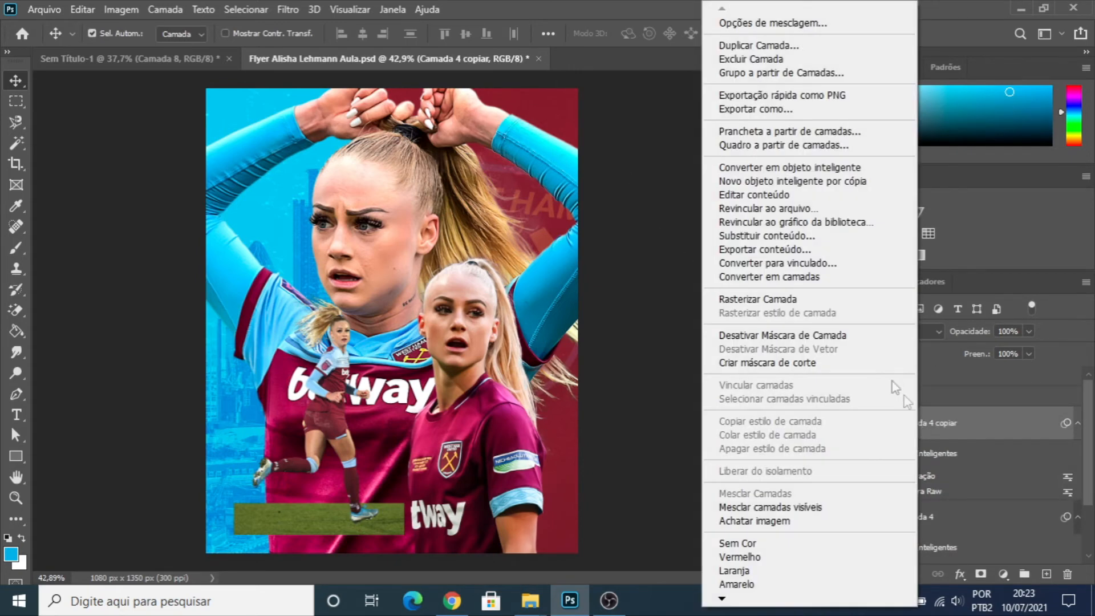
click(780, 170)
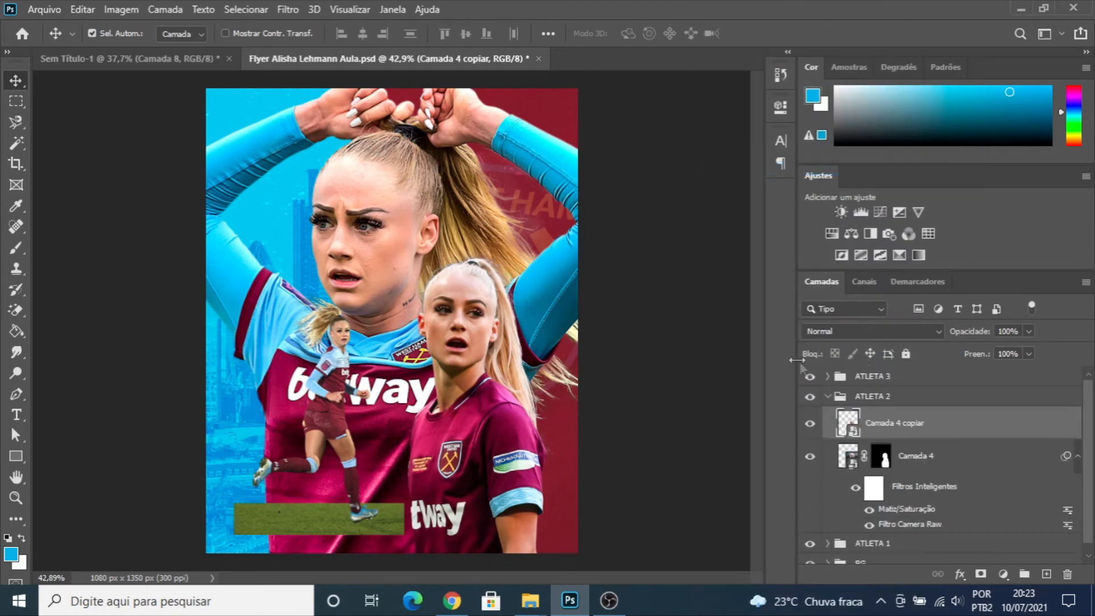
- Apply a High Pass filter (Alta Frequência) with a 2,9-pixel radius to "Camada 4 copiar" and set its blend mode to Luz Indireta
click(289, 10)
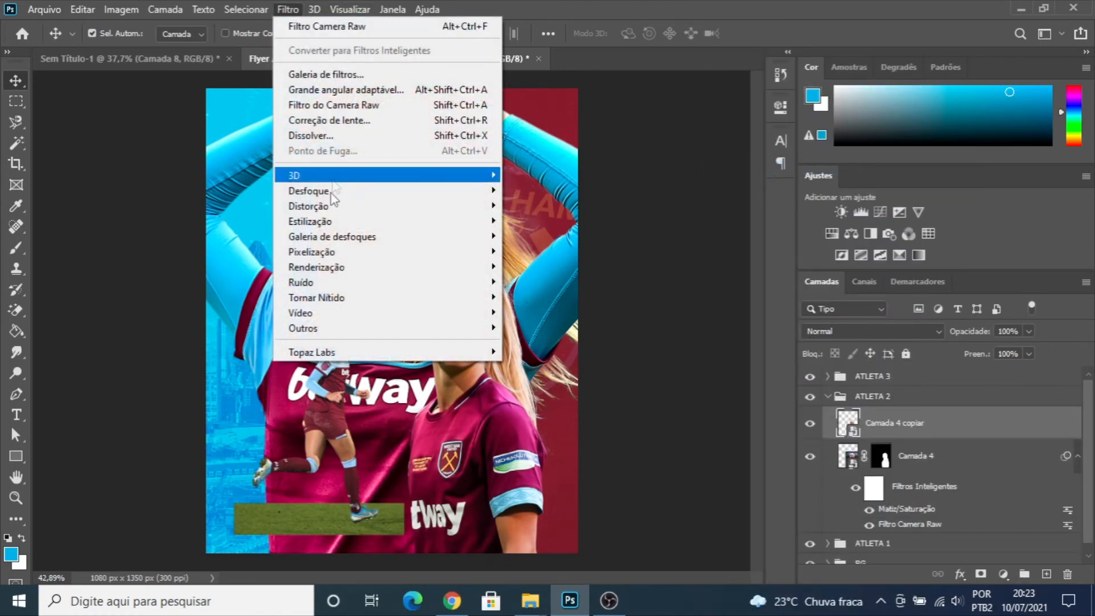
mouse_move(399, 329)
click(567, 324)
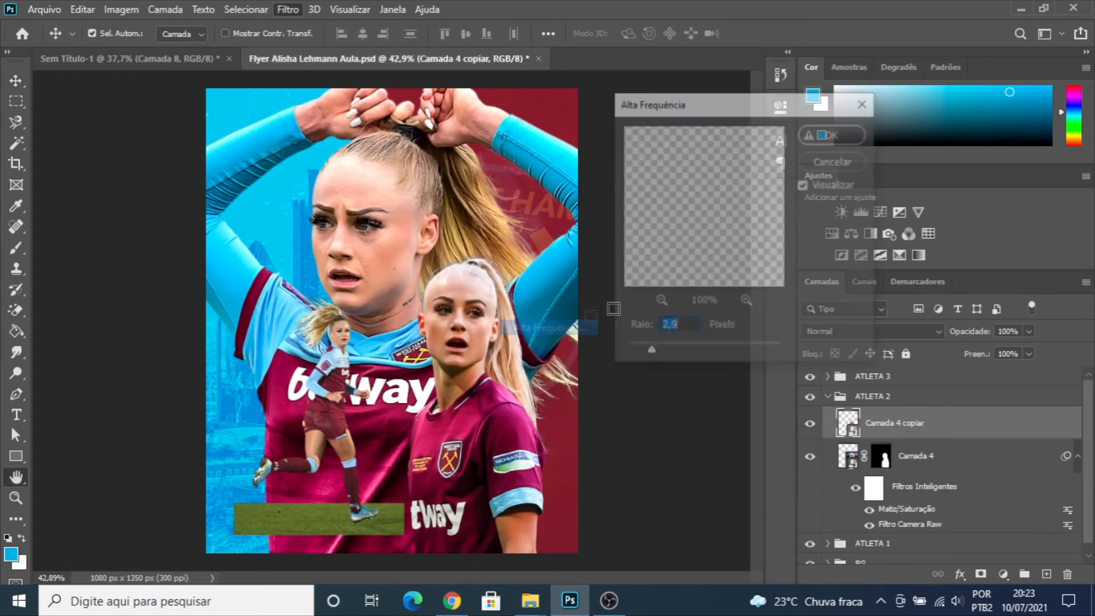
click(822, 140)
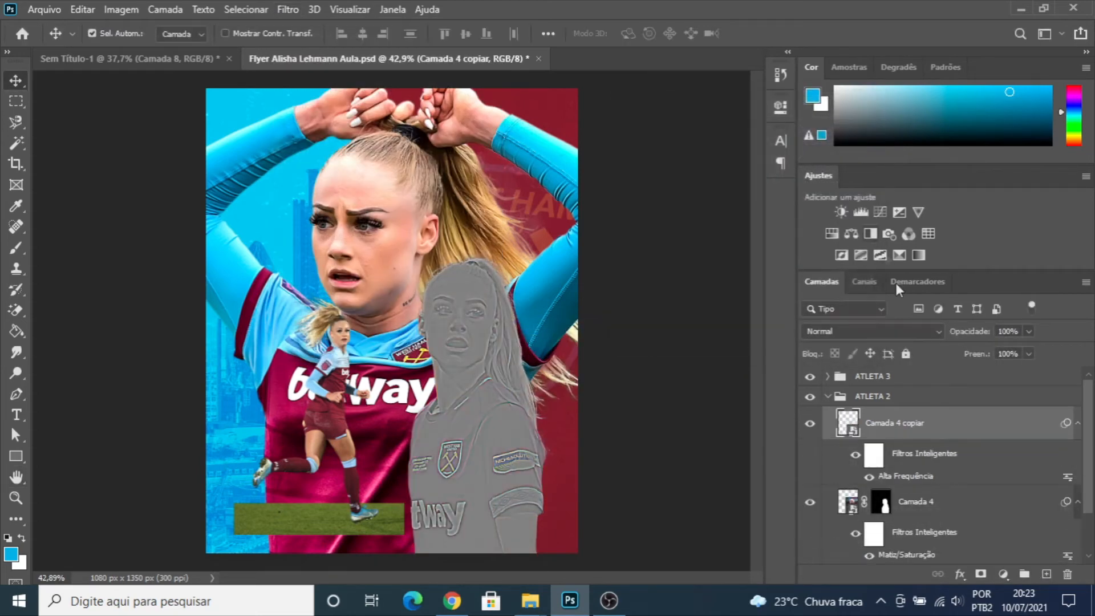
click(939, 330)
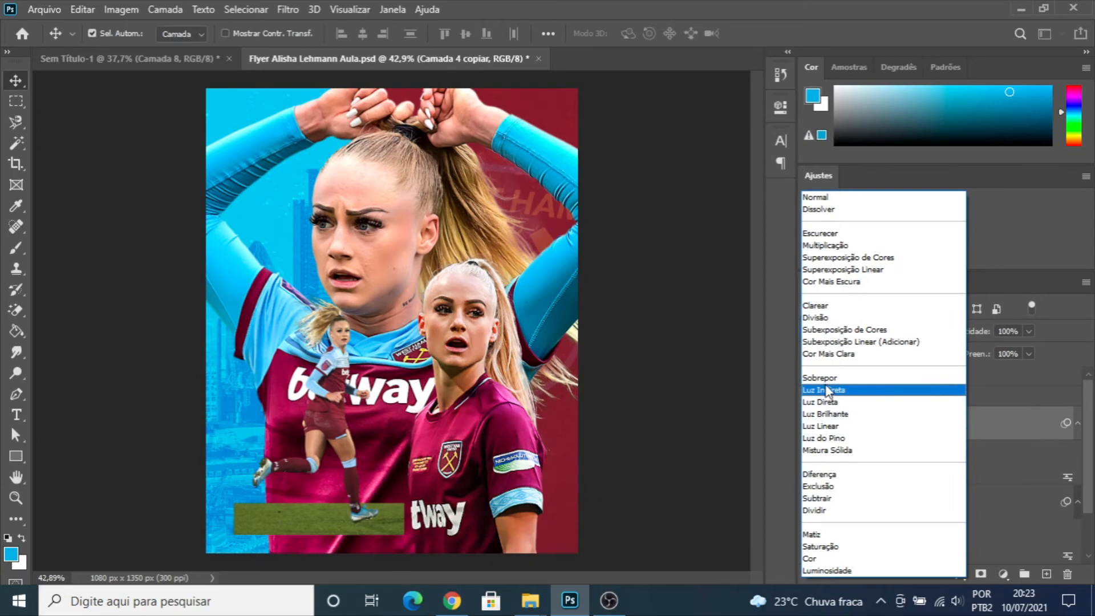
click(827, 391)
- Duplicate the high-pass layer "Camada 4 copiar", check the sharpening layers and collapse the ATLETA 2 group
key(ctrl+j)
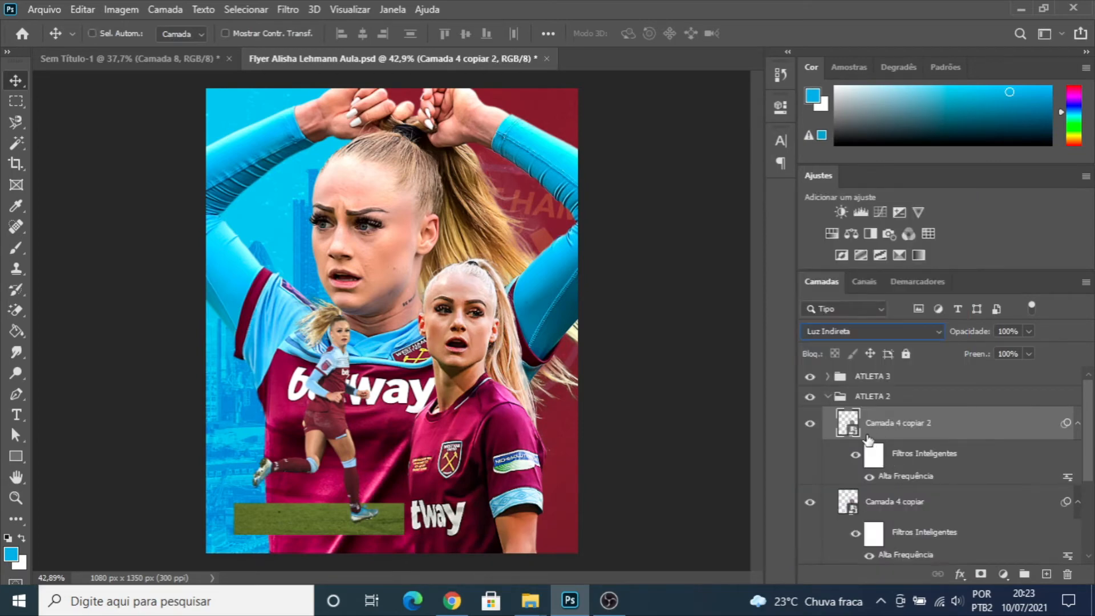
ctrl+click(887, 503)
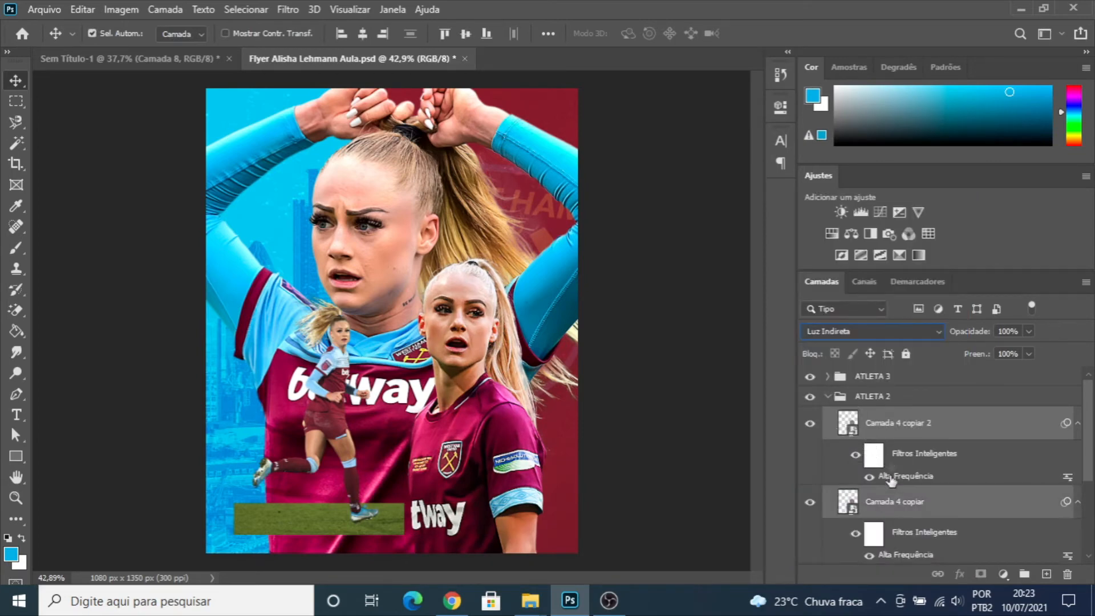
scroll(885, 434, down, 1)
scroll(882, 424, down, 1)
scroll(814, 434, up, 2)
mouse_move(811, 427)
mouse_down()
mouse_move(811, 504)
mouse_move(808, 429)
mouse_up()
scroll(872, 454, down, 1)
scroll(866, 402, up, 1)
click(836, 402)
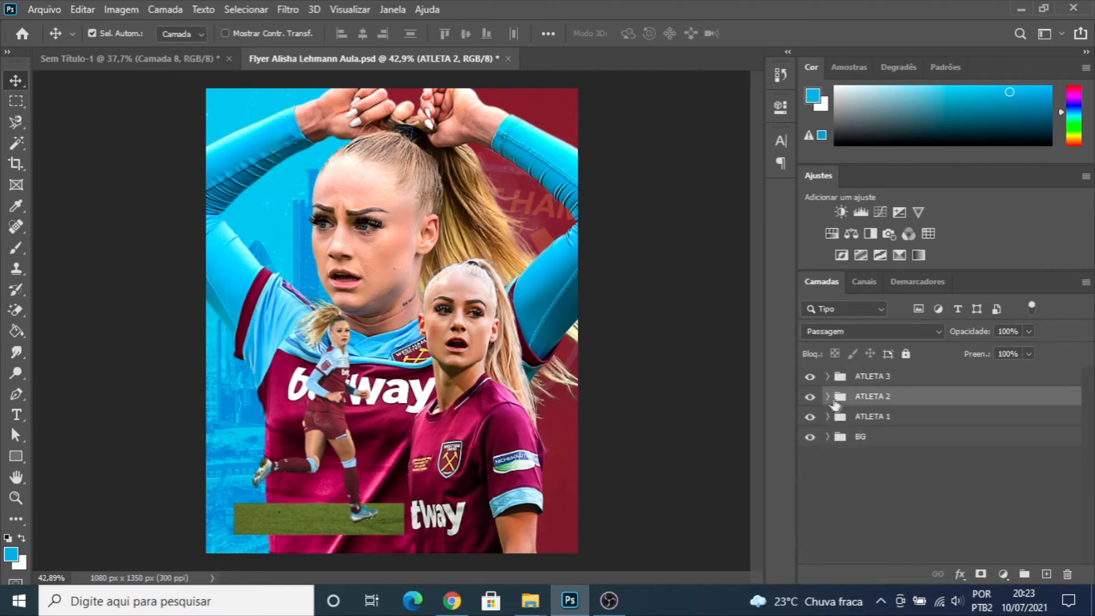
- Expand the ATLETA 3 group and check what "Camada 5 copiar" and "Camada 5" each contribute by toggling their visibility
click(850, 377)
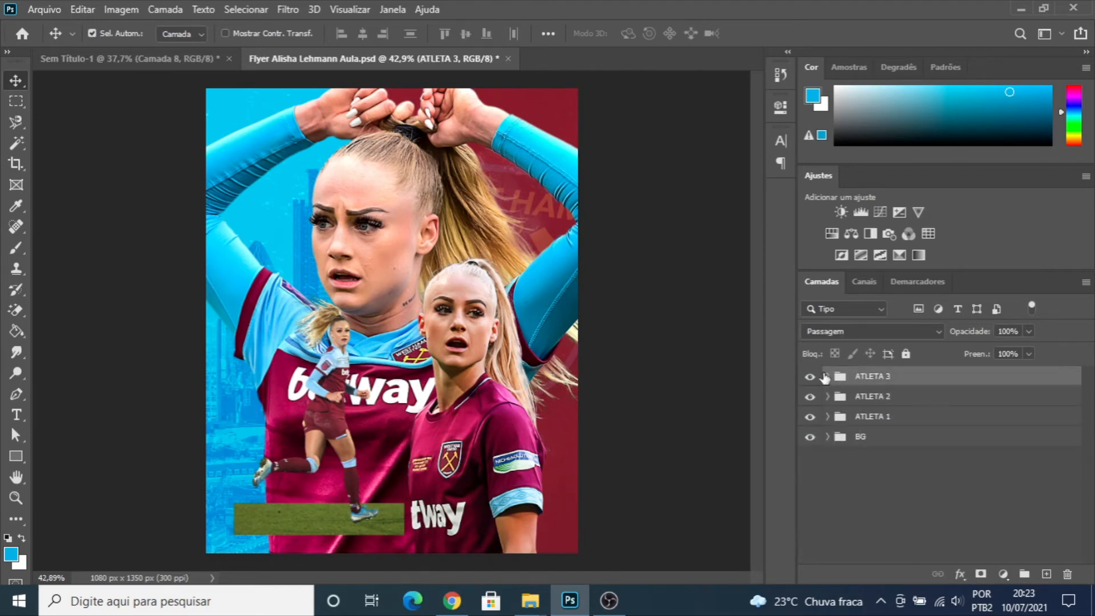
click(828, 377)
scroll(879, 422, down, 2)
scroll(881, 437, up, 2)
click(810, 403)
click(810, 403)
click(810, 492)
click(810, 492)
scroll(854, 460, down, 1)
scroll(854, 459, up, 1)
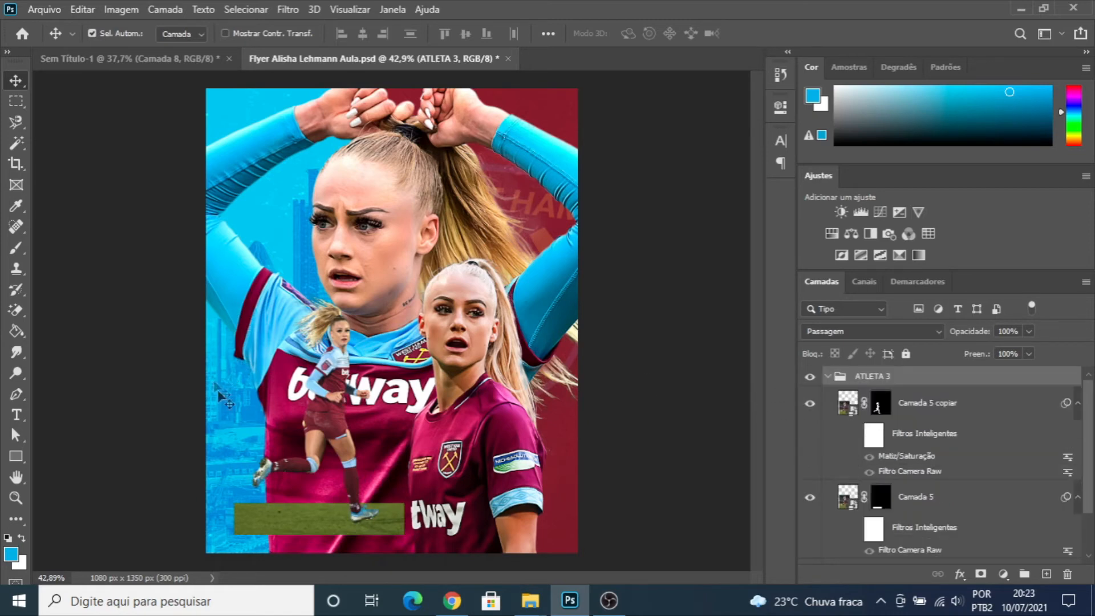
- Compare the running player's cutout with and without the grass strip, examining where the boot meets the grass
click(810, 497)
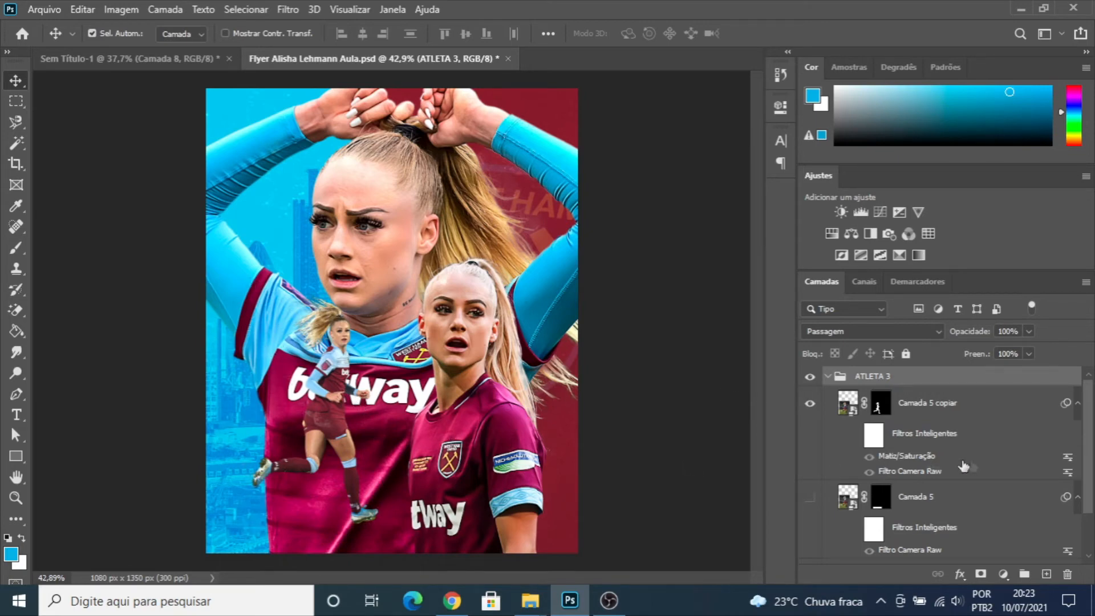
click(810, 497)
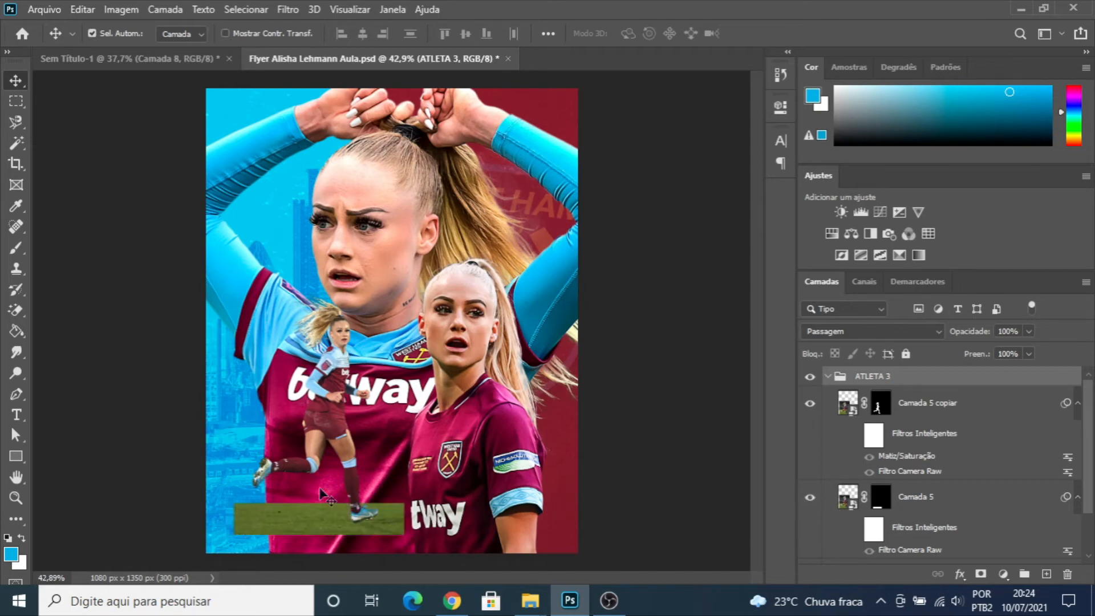
click(810, 403)
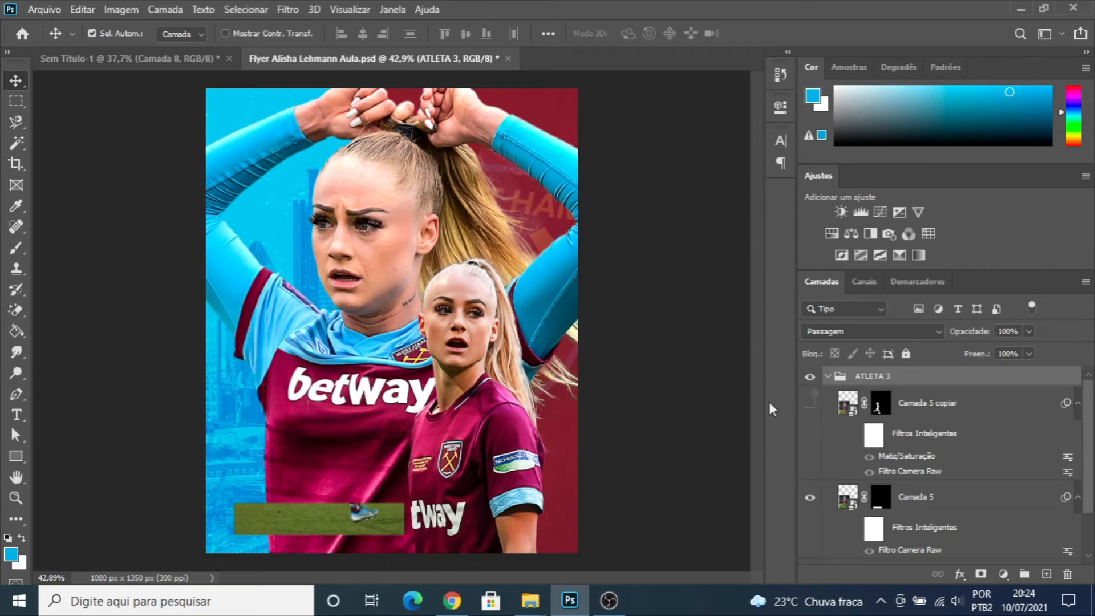
click(810, 405)
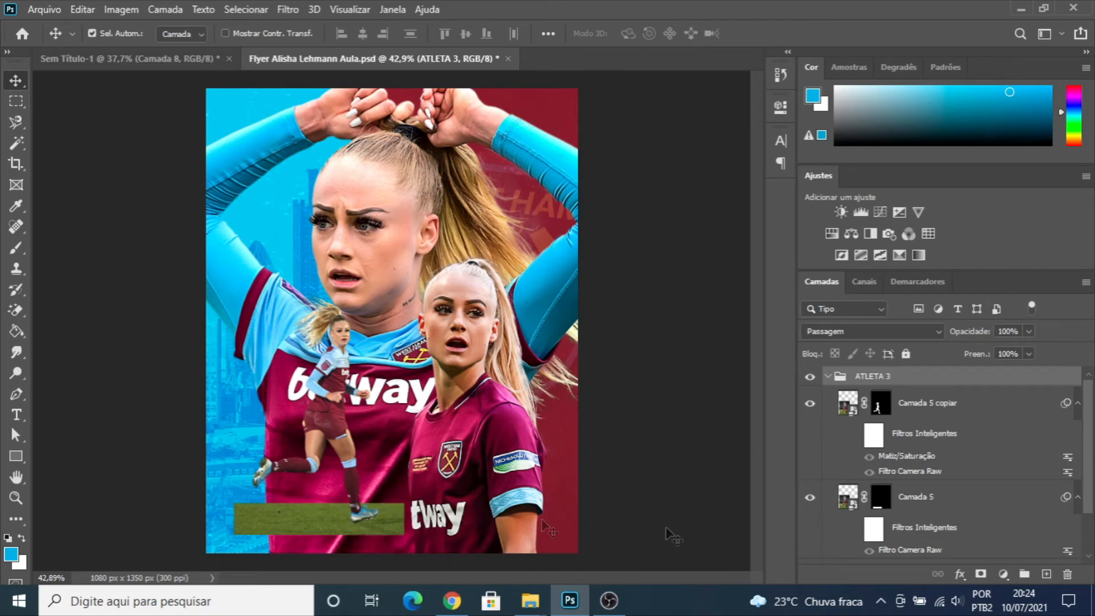
click(810, 403)
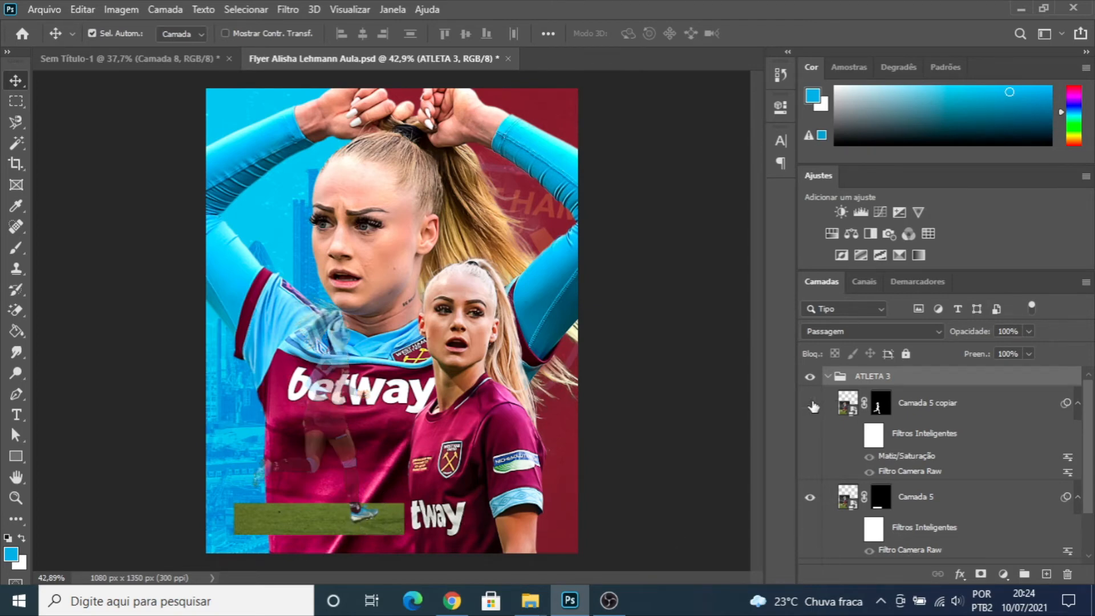
click(811, 497)
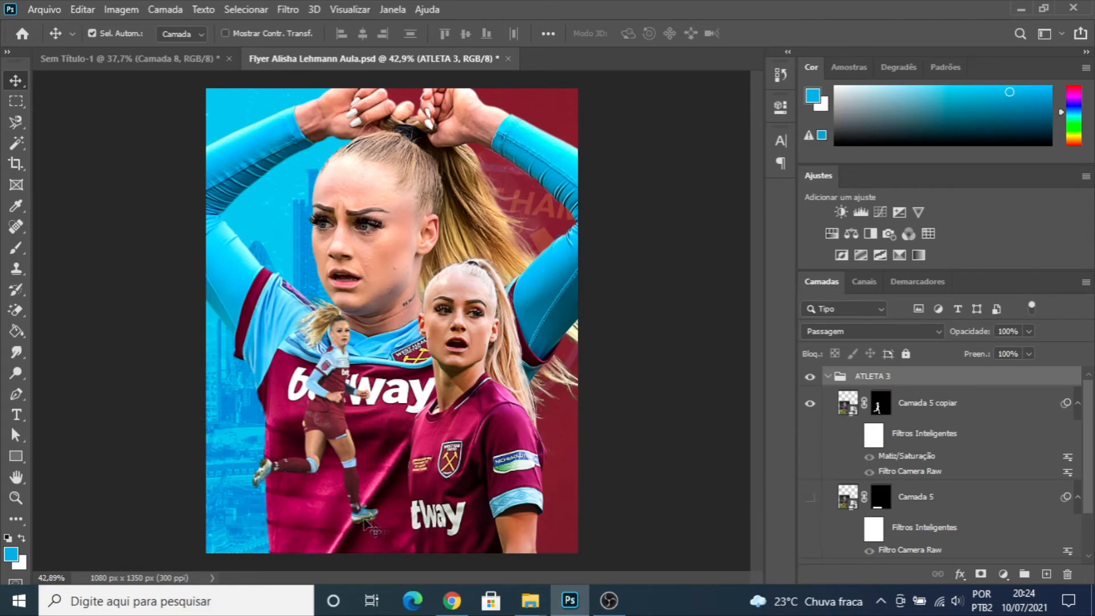
scroll(365, 524, up, 5)
scroll(365, 525, down, 5)
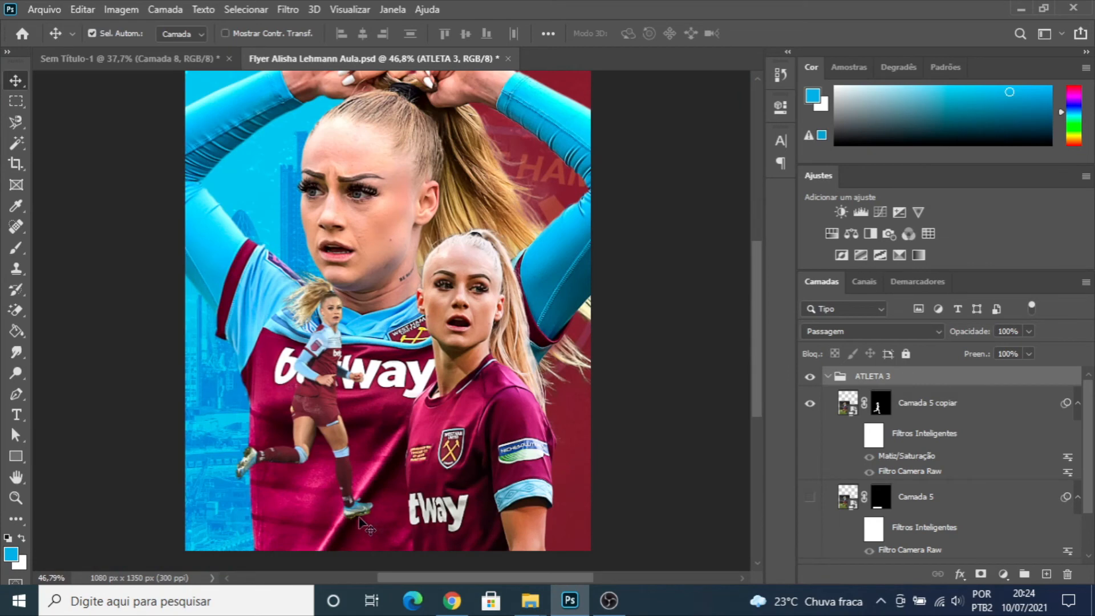
click(810, 497)
scroll(405, 309, down, 3)
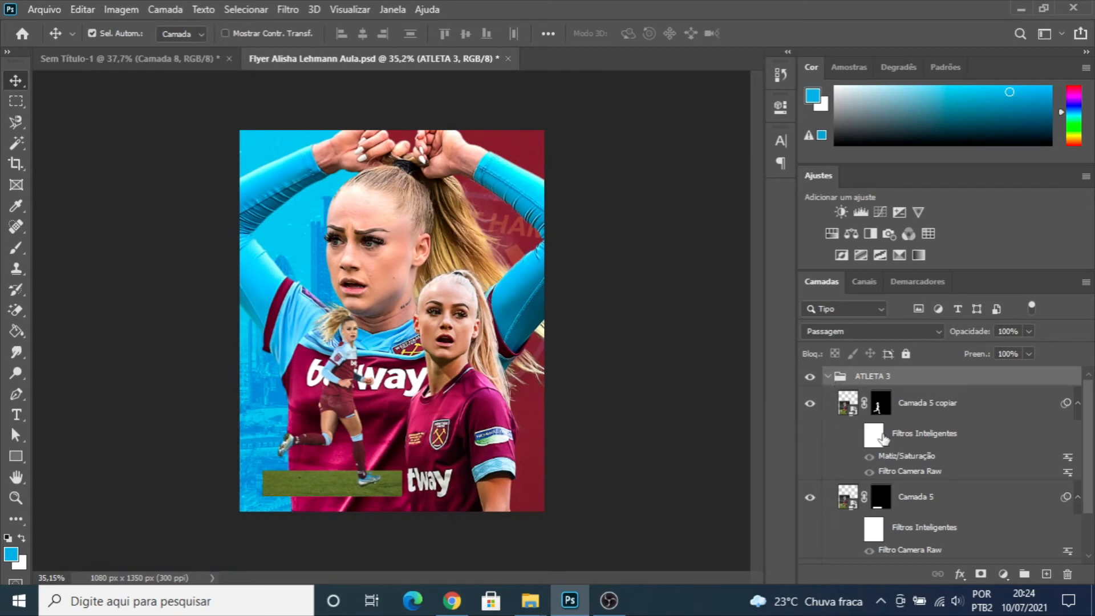
- Turn on the smart filters of the grass layer "Camada 5" in ATLETA 3
click(900, 441)
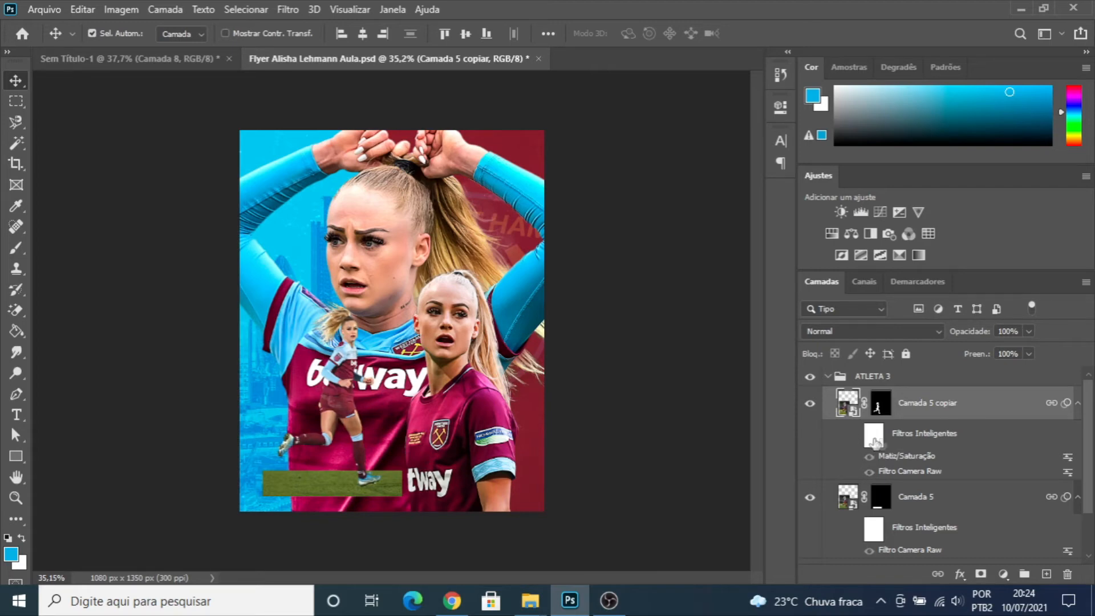
scroll(855, 458, down, 2)
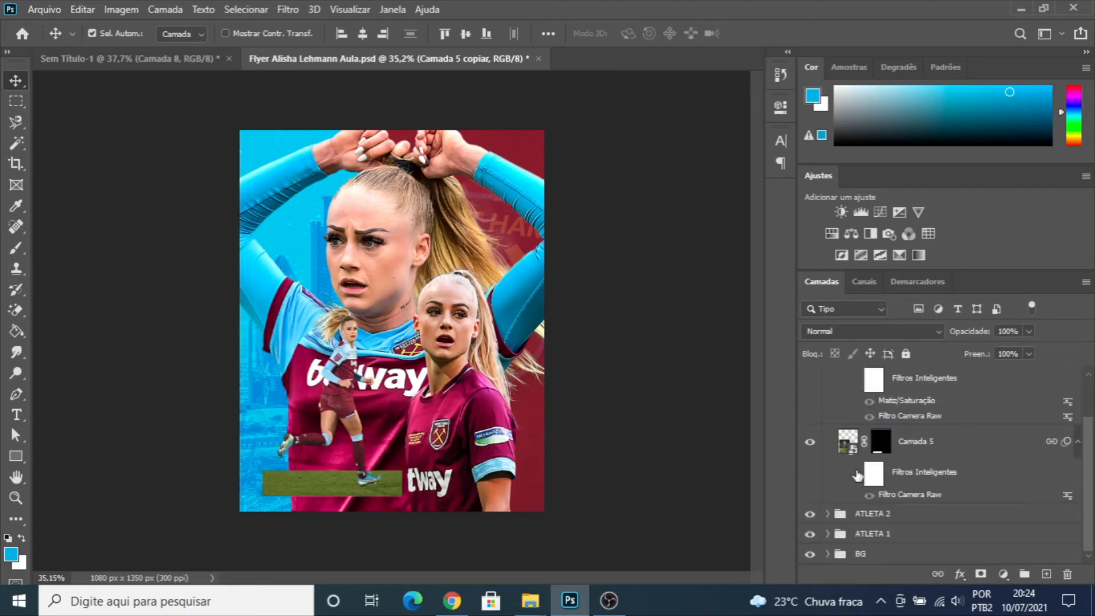
click(856, 474)
click(855, 476)
scroll(855, 477, up, 3)
scroll(850, 524, down, 2)
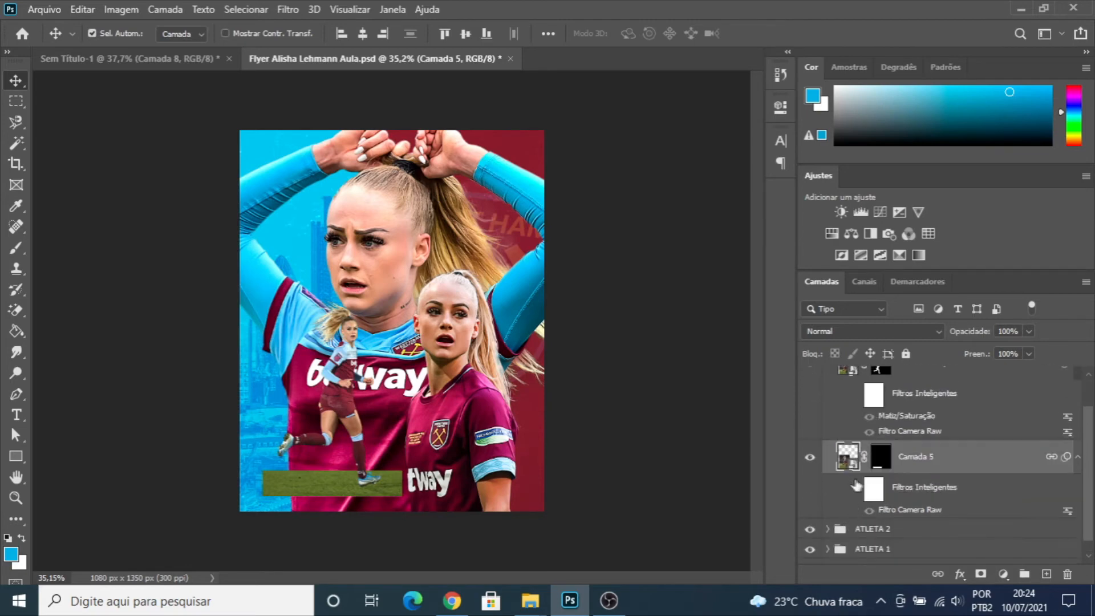
click(855, 490)
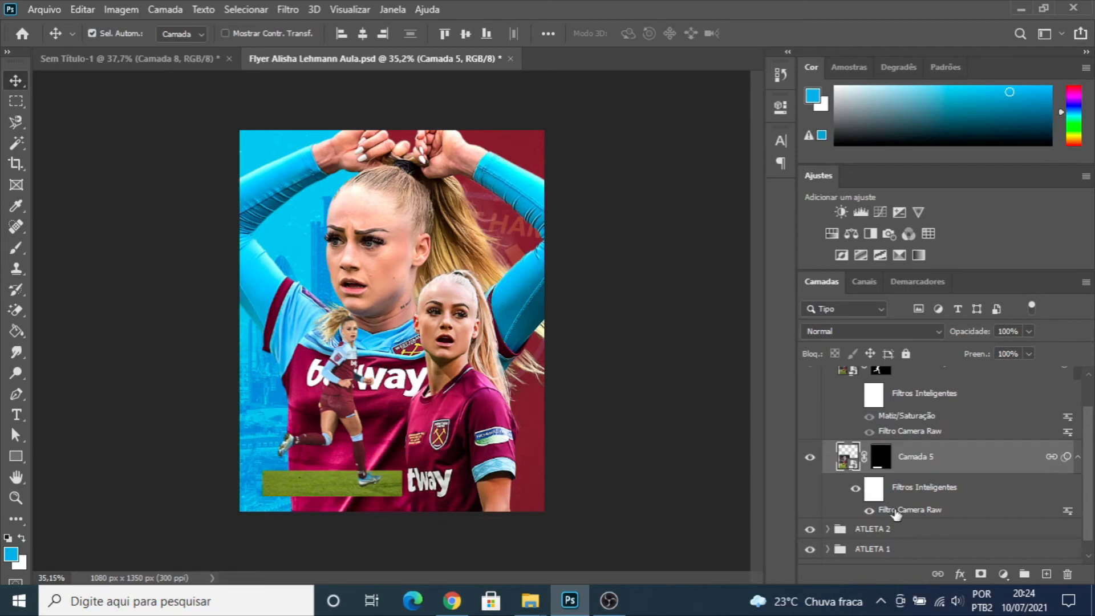
- Open the Camera Raw filter of "Camada 5" and review its exposure, texture, clarity, dehaze and vibrance settings
double_click(897, 509)
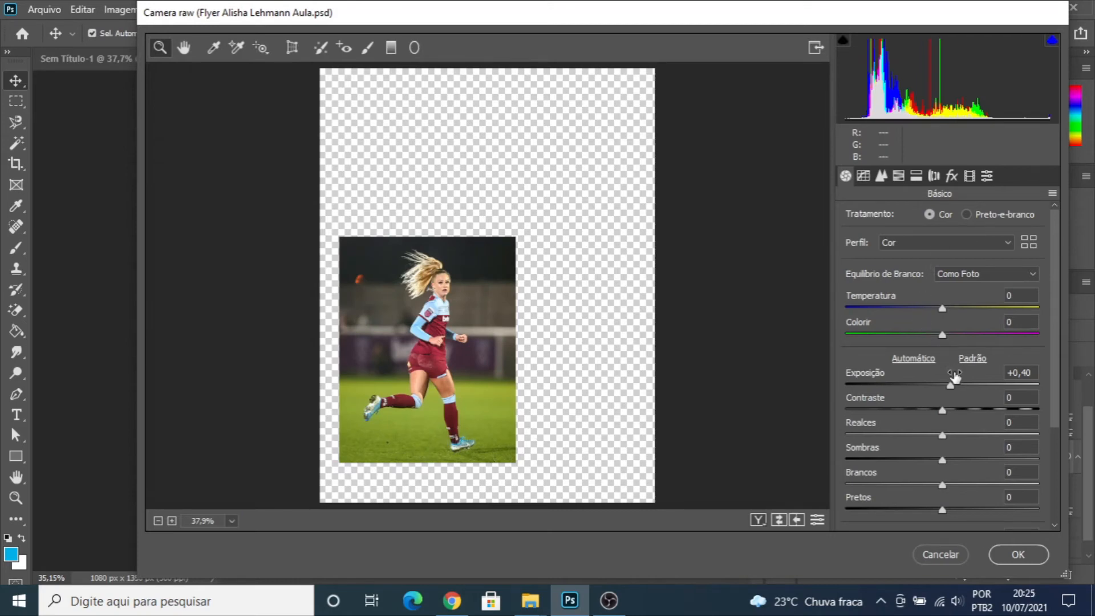
click(1029, 372)
scroll(1015, 400, down, 5)
click(1021, 392)
click(1027, 416)
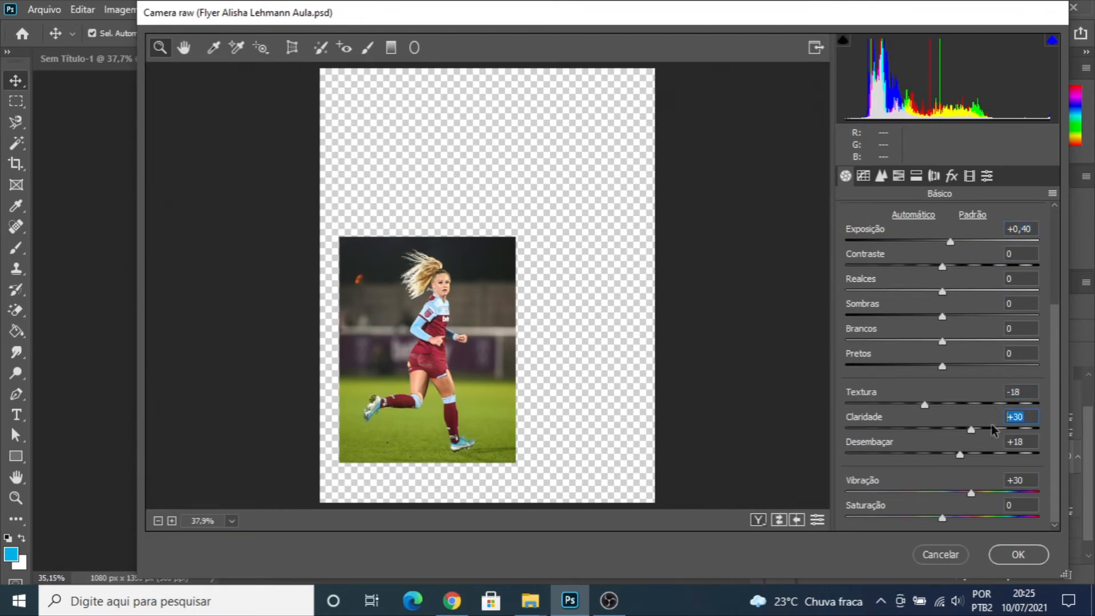
click(1036, 443)
click(1018, 479)
- Review the sharpening, noise reduction and effects settings in the Camera Raw filter of "Camada 5" and close it
click(885, 180)
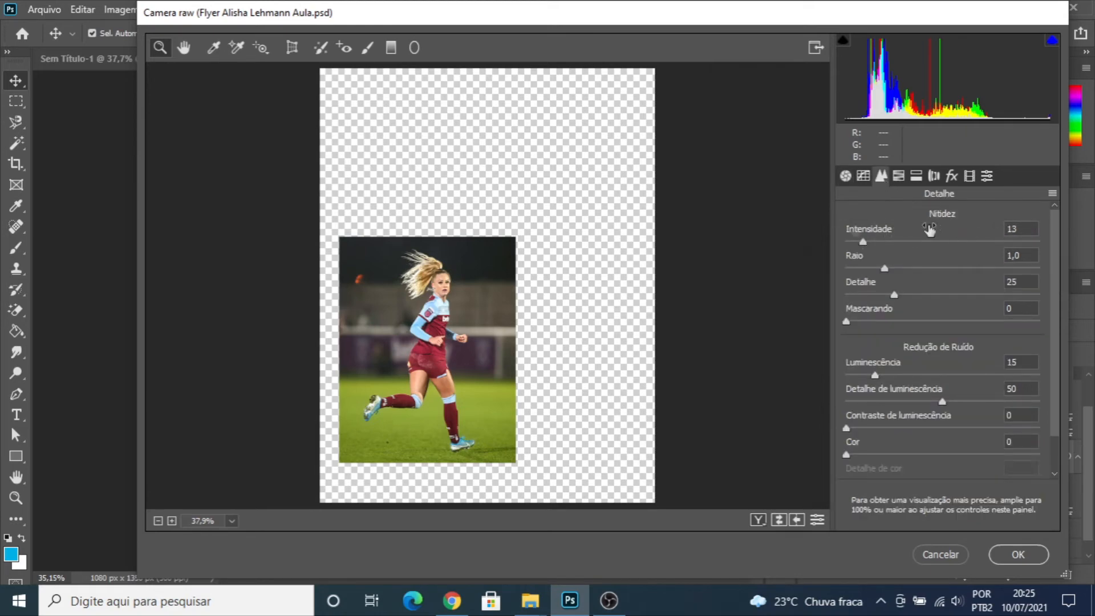
double_click(1027, 229)
key(Tab)
key(Tab)
key(Tab)
double_click(1027, 361)
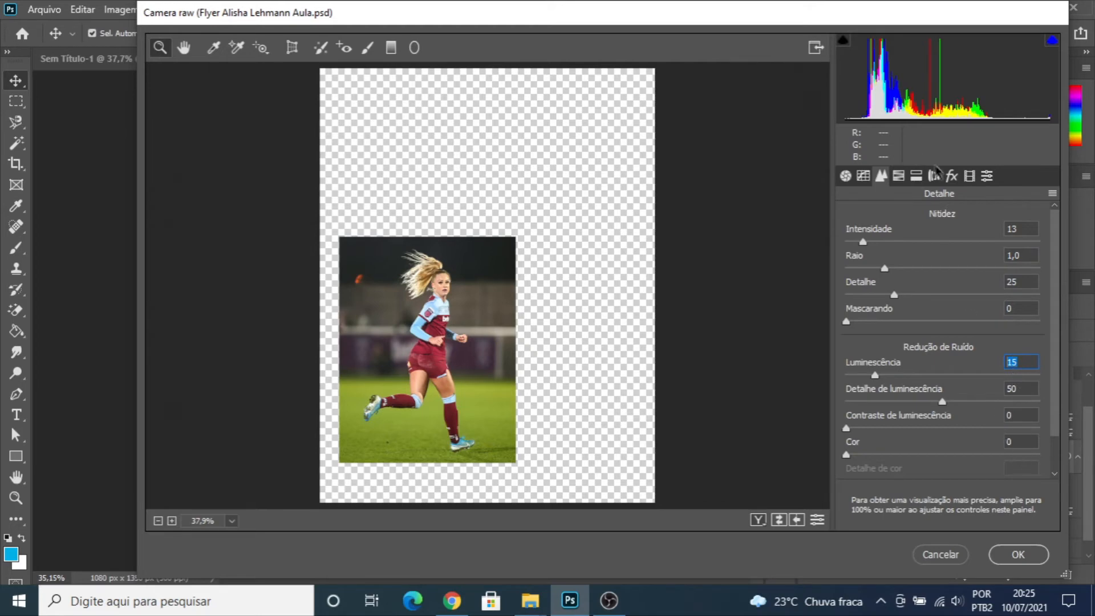
click(952, 176)
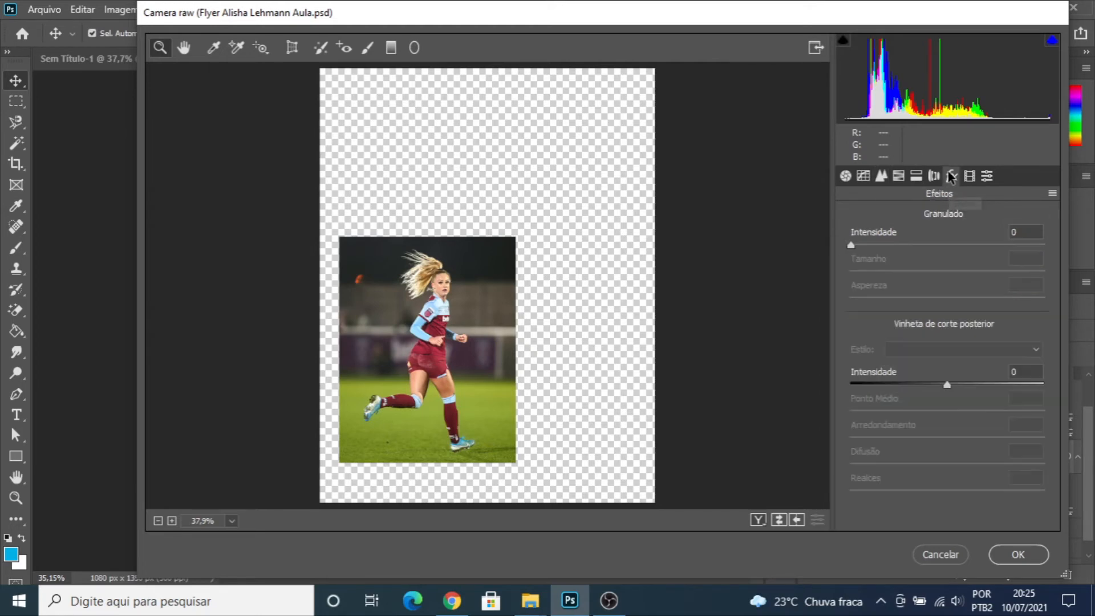
click(845, 177)
click(1019, 554)
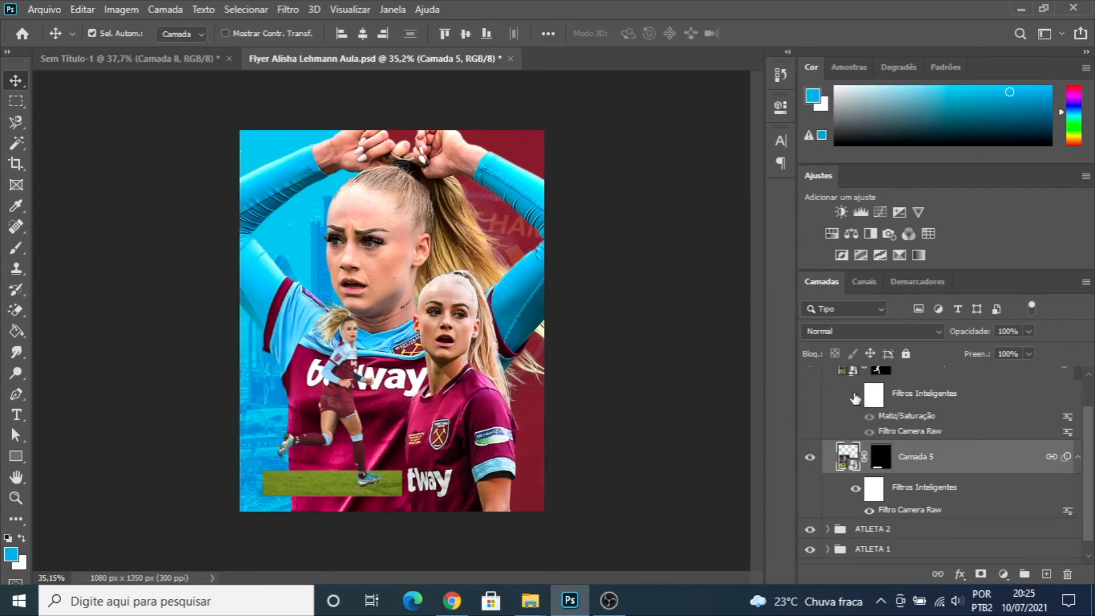
- Turn on the smart filters of "Camada 5 copiar" and check its Matiz/Saturação settings
click(854, 396)
scroll(854, 396, up, 1)
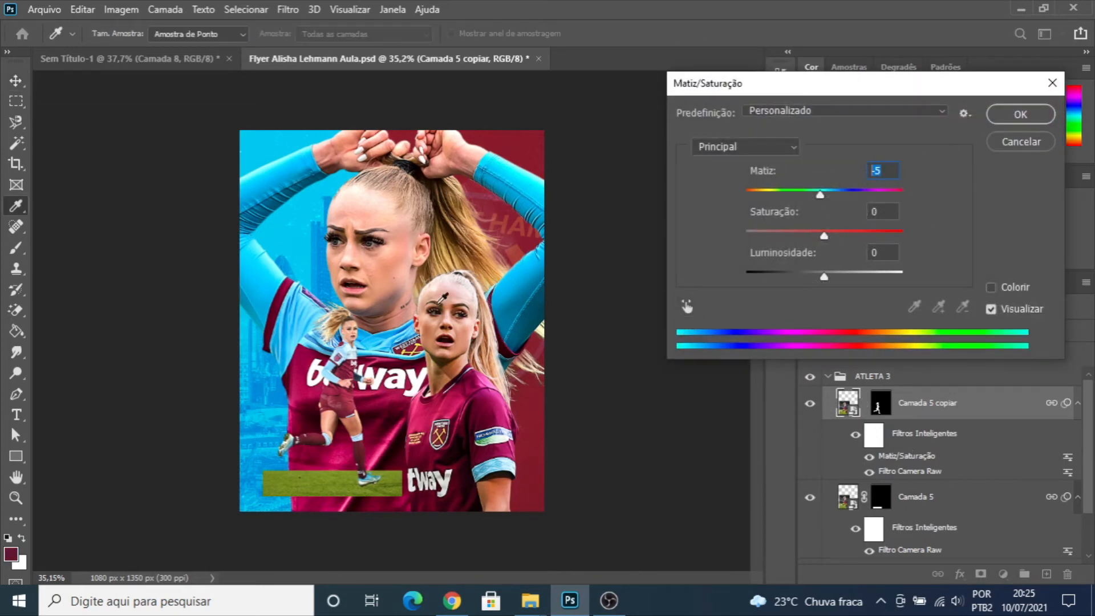
click(1020, 114)
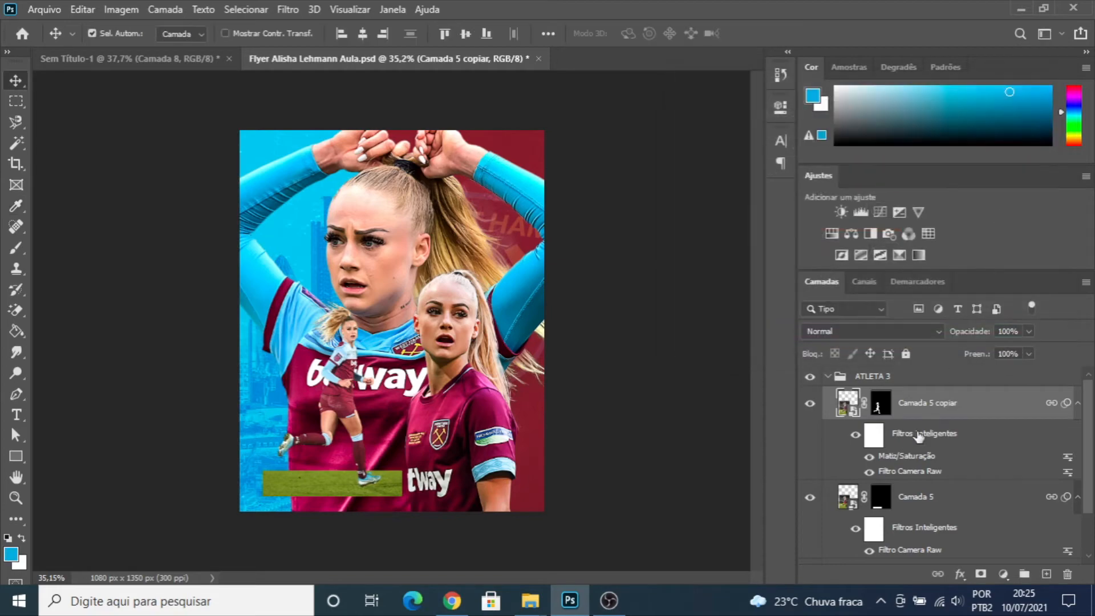
- Review the basic and detail Camera Raw settings applied to the running player's layer "Camada 5 copiar"
double_click(907, 472)
click(592, 265)
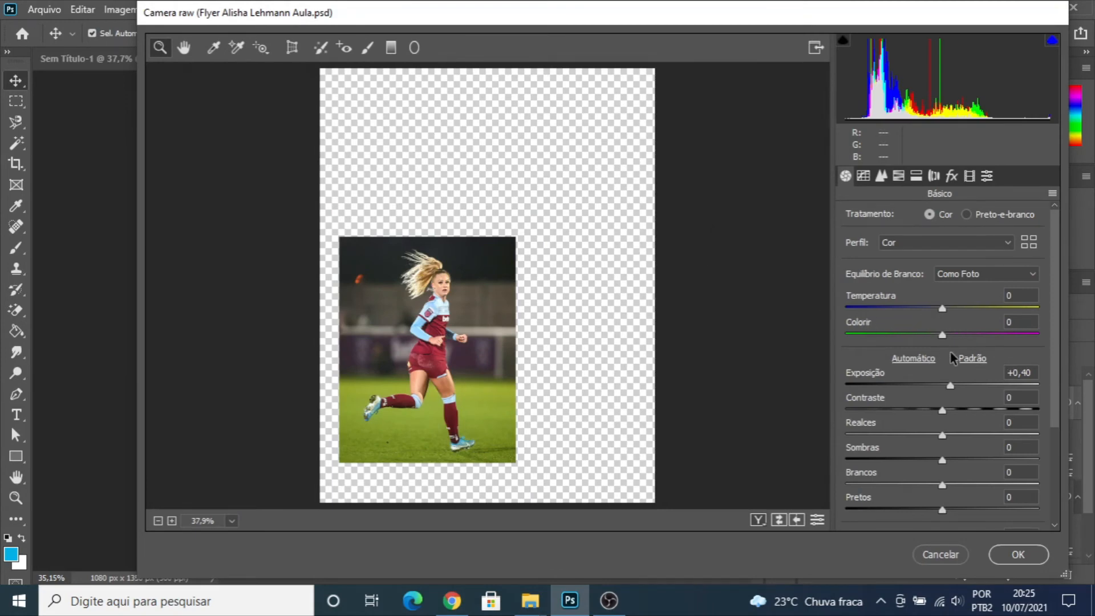
click(1036, 371)
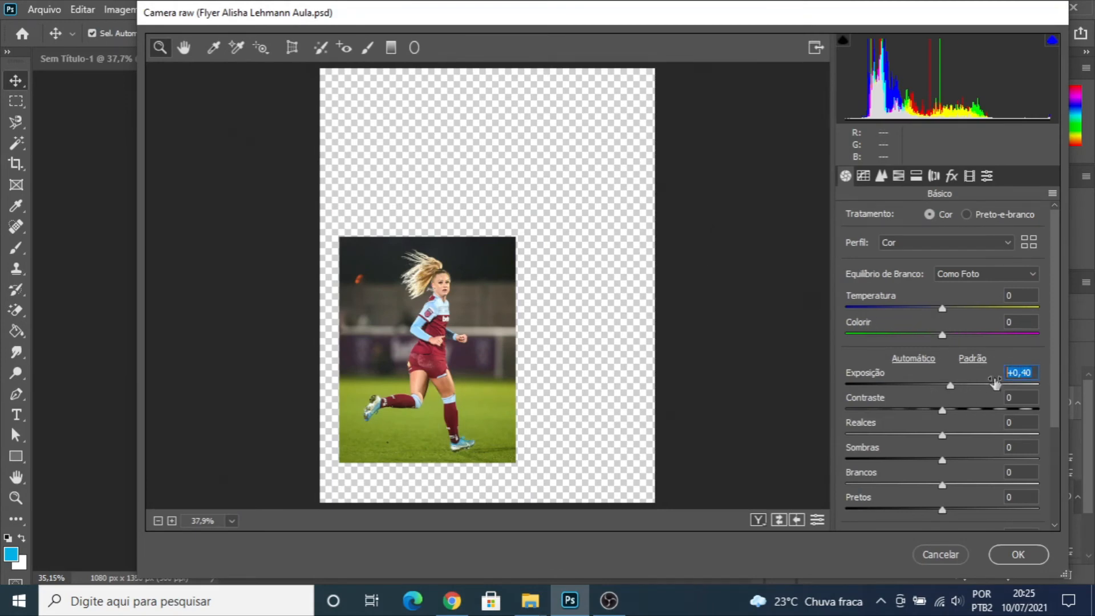
scroll(999, 388, down, 5)
click(1018, 392)
click(1032, 417)
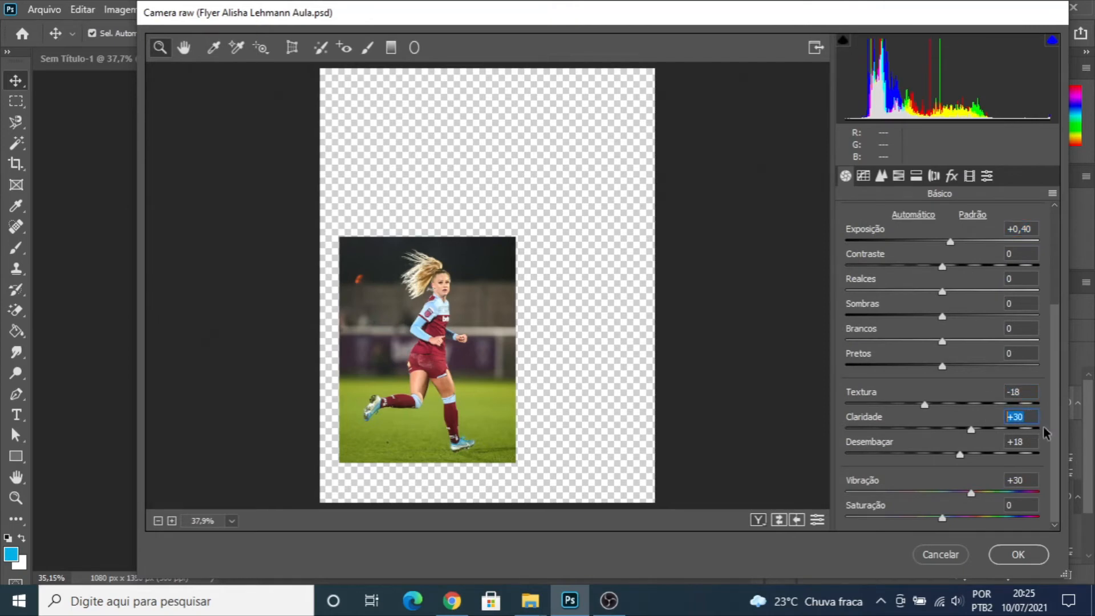
click(1018, 441)
click(1014, 480)
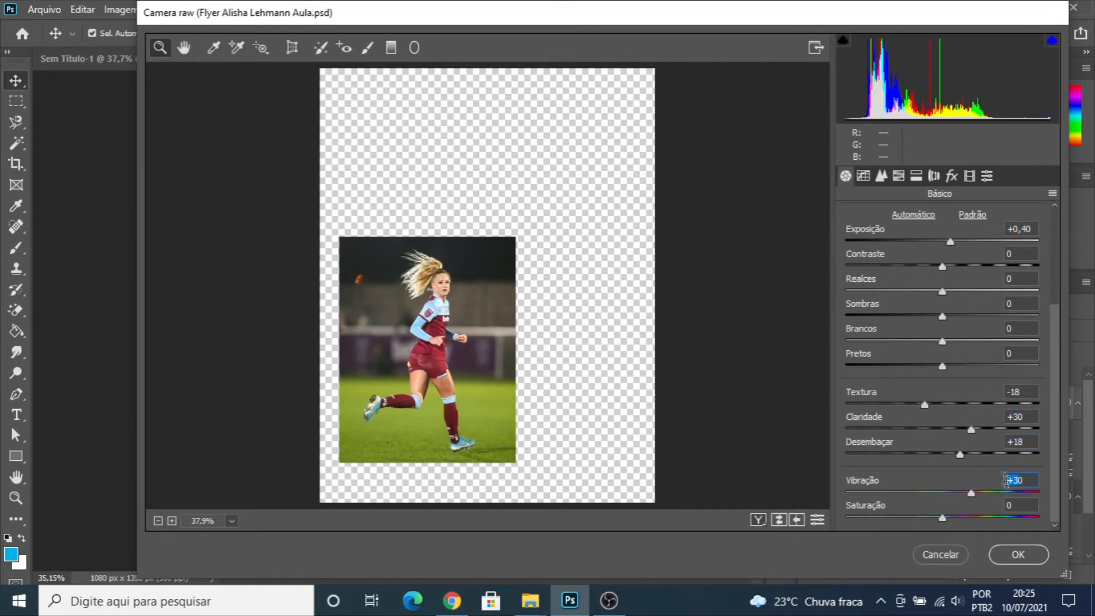
click(883, 178)
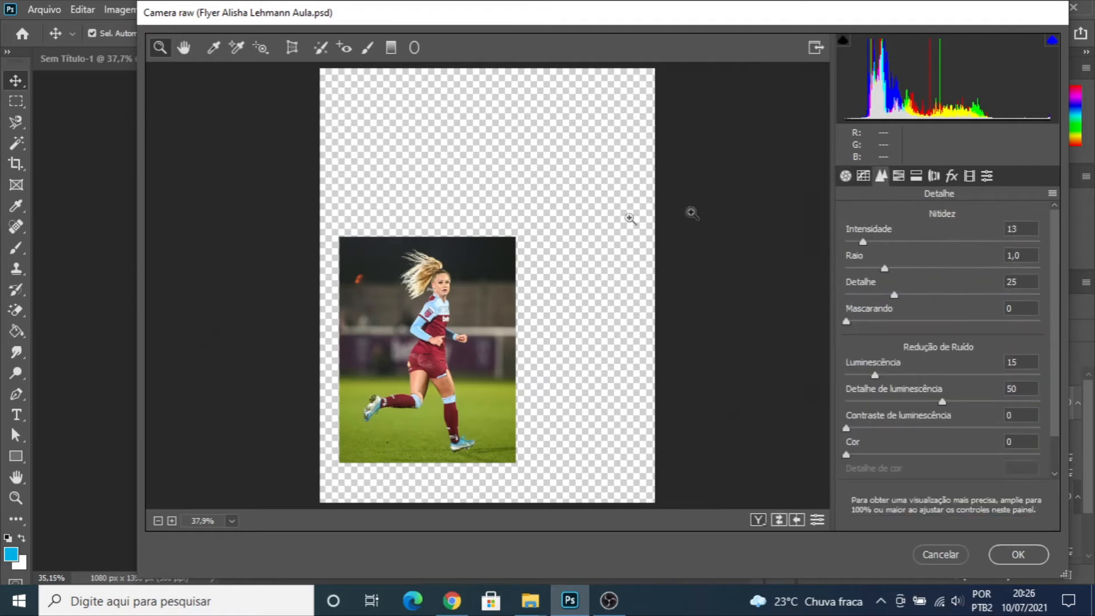
click(1028, 562)
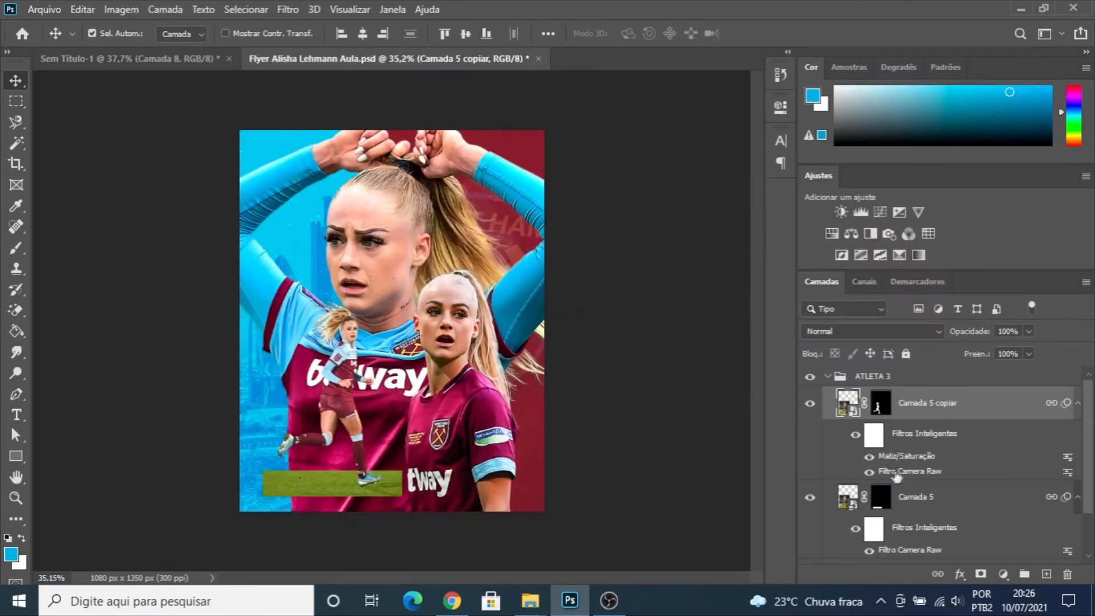
scroll(916, 492, down, 1)
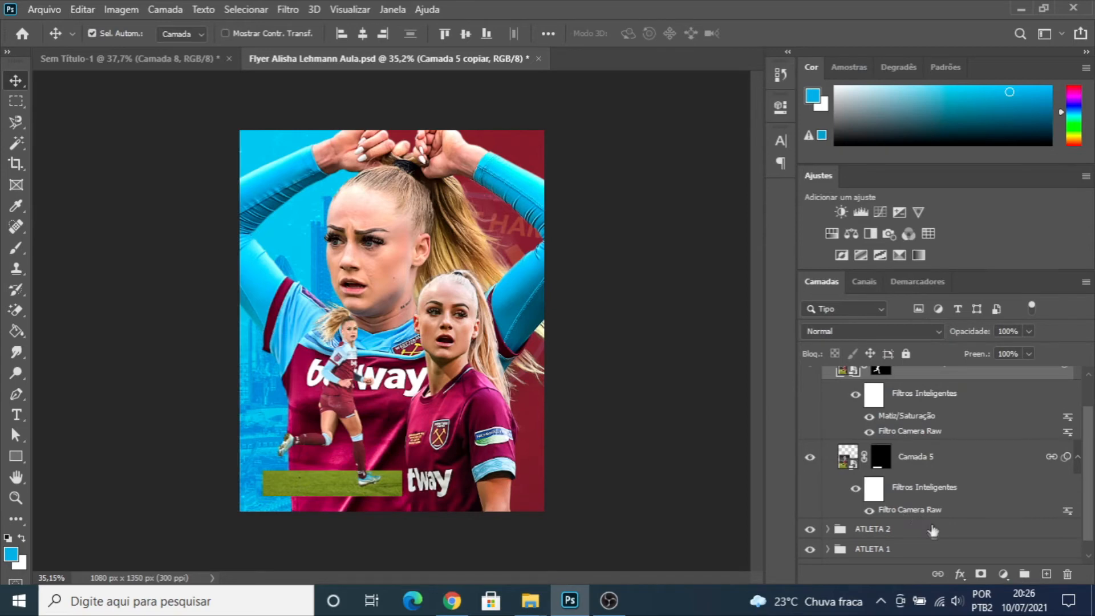
drag(894, 417, 899, 517)
scroll(911, 451, up, 2)
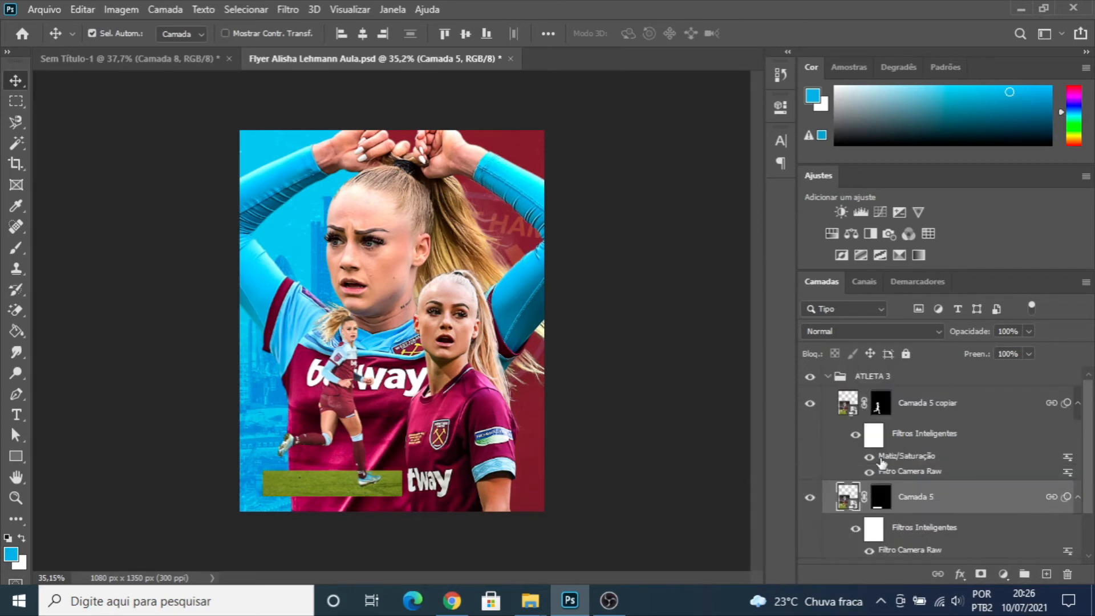
click(829, 378)
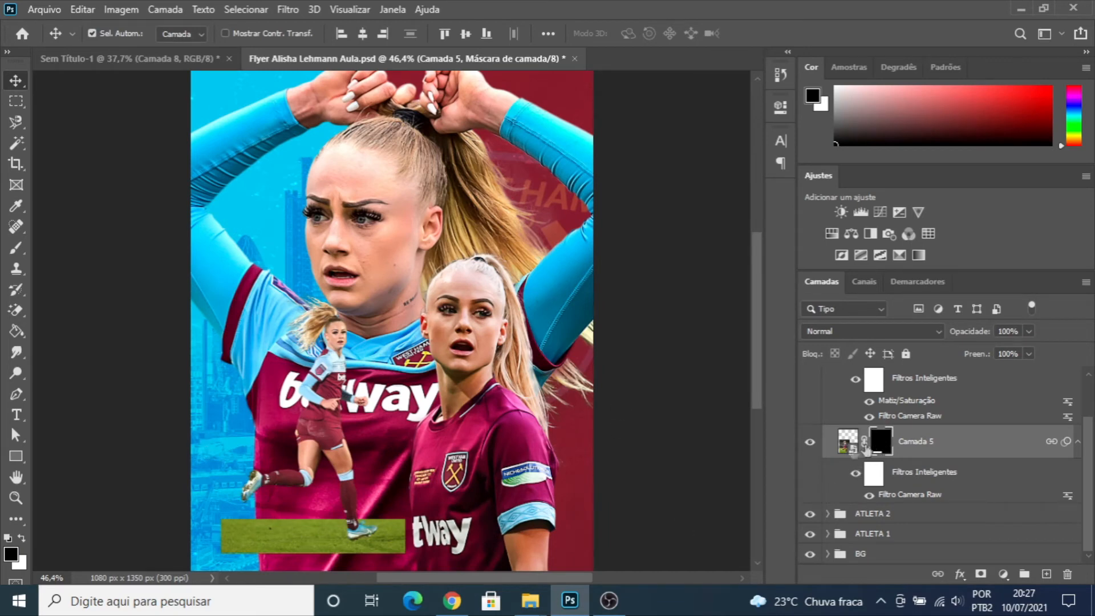
- Toggle the grass strip's visibility and try Camera Raw on the layer mask of "Camada 5"
click(811, 442)
click(810, 443)
double_click(900, 495)
scroll(913, 409, down, 3)
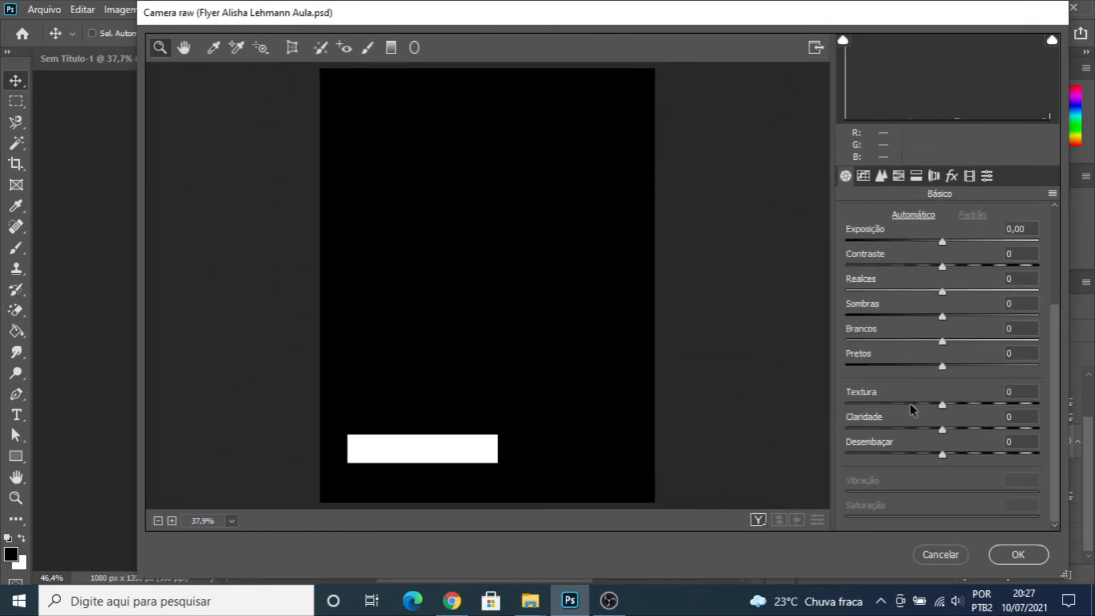
click(1018, 554)
- Apply another Camera Raw filter to the image of "Camada 5" with Vibração -70 and Claridade +54
click(847, 442)
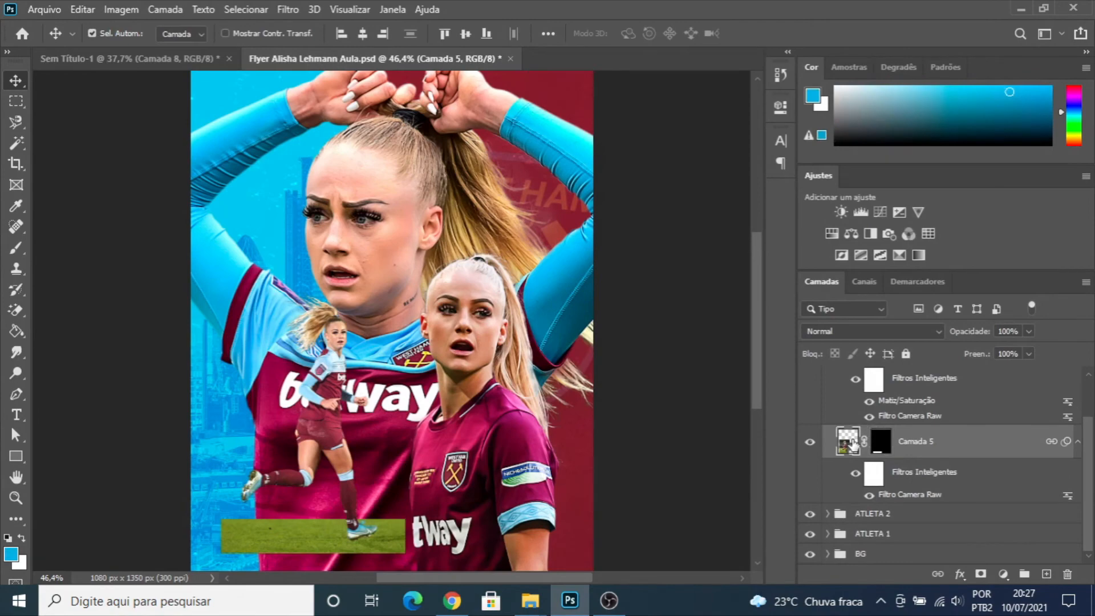
key(ctrl+shift+a)
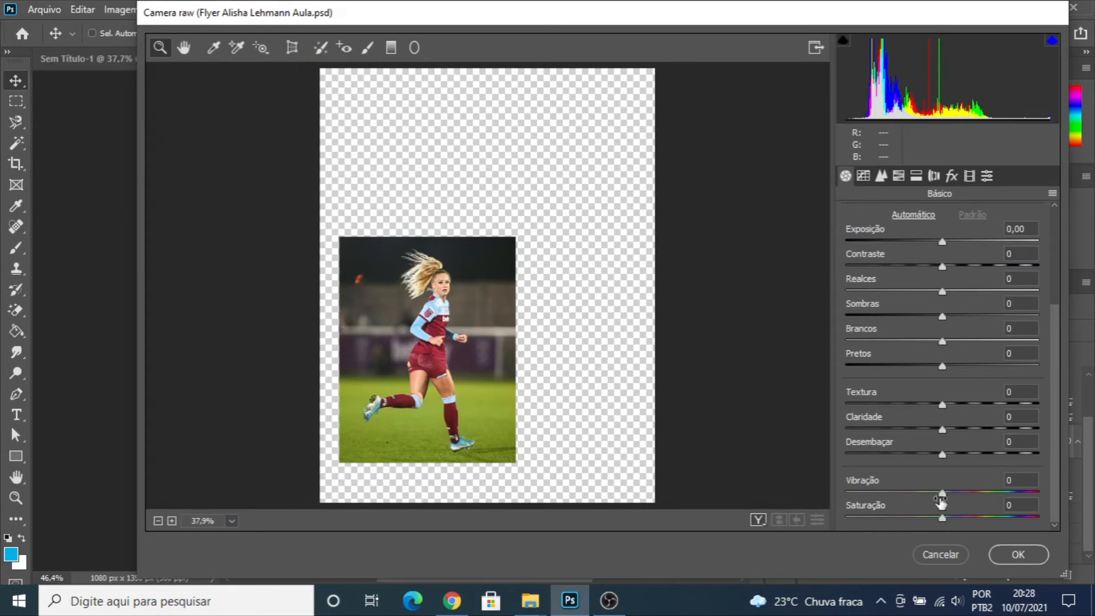
drag(942, 492, 875, 494)
drag(943, 429, 996, 431)
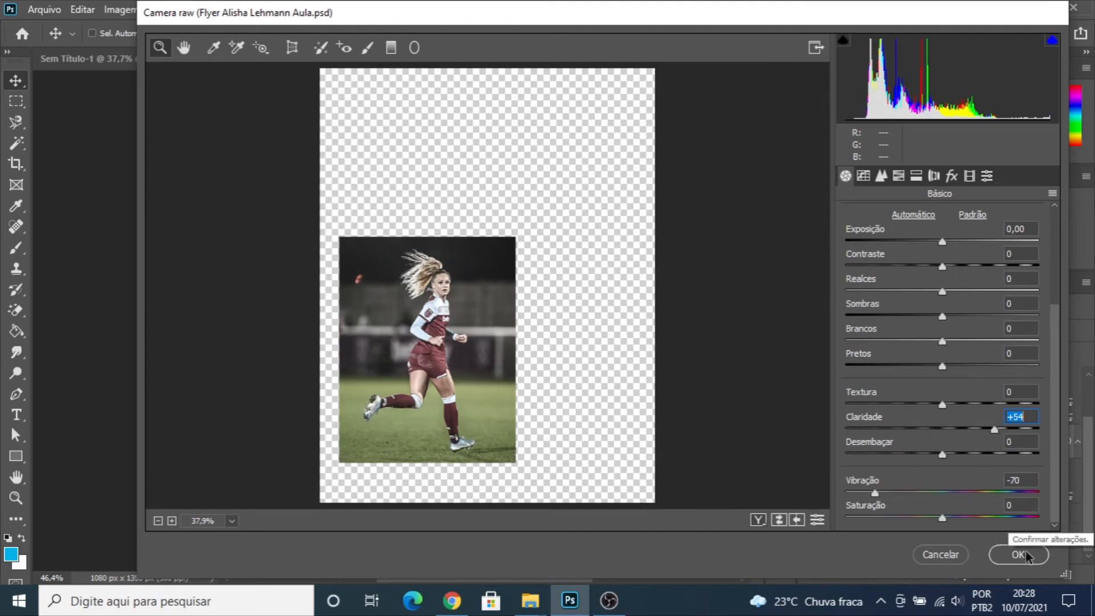
click(1016, 554)
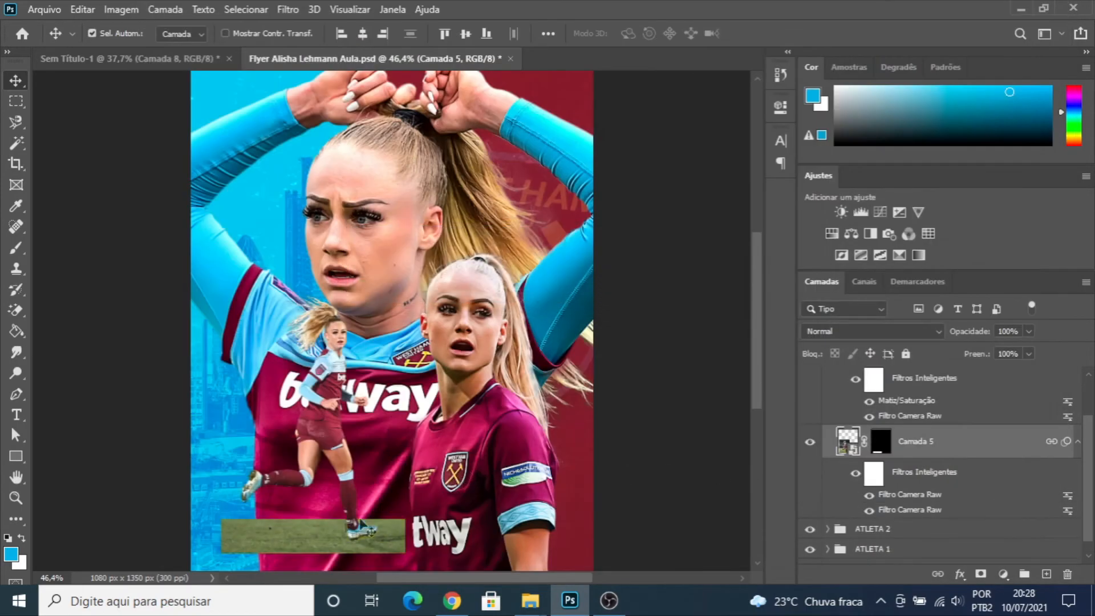
- Darken the grass strip on "Camada 5" with a Matiz/Saturação filter, setting Luminosidade to -22
scroll(372, 526, down, 2)
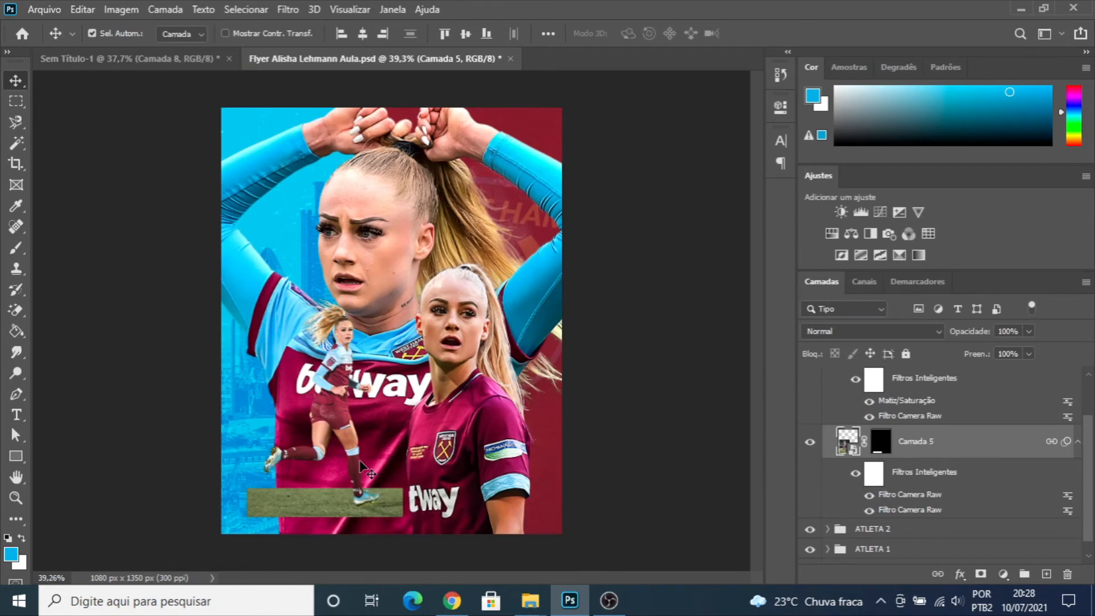
key(ctrl+u)
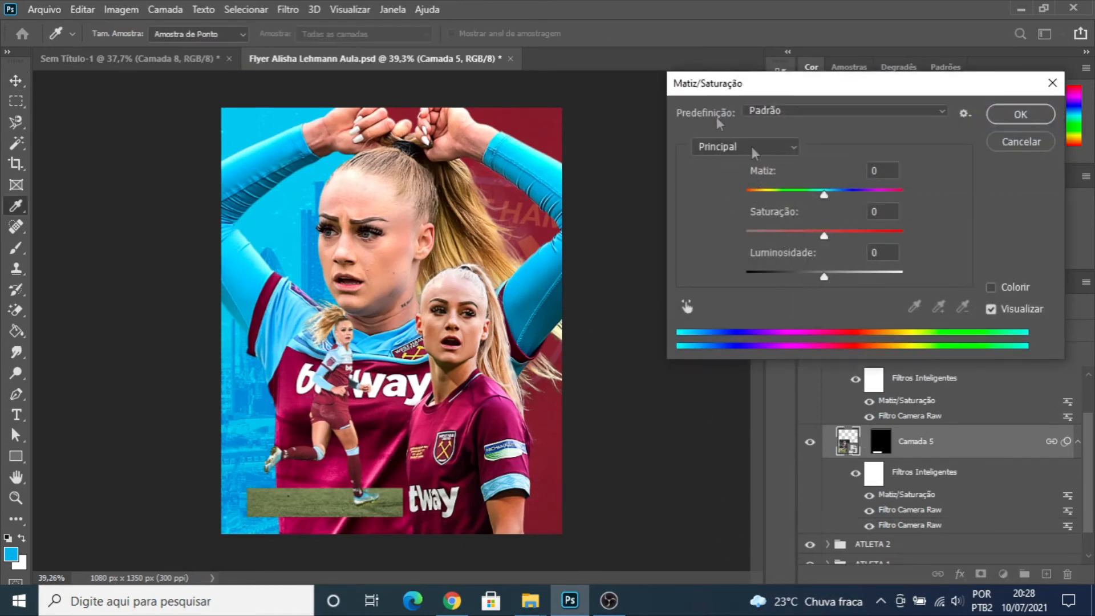
drag(824, 276, 808, 276)
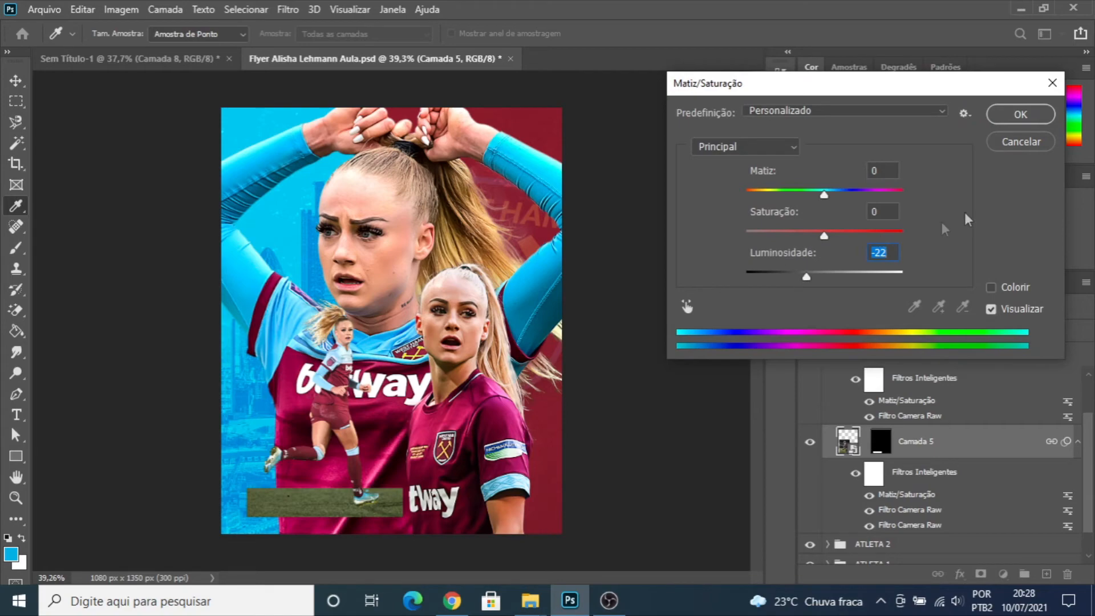
click(1021, 115)
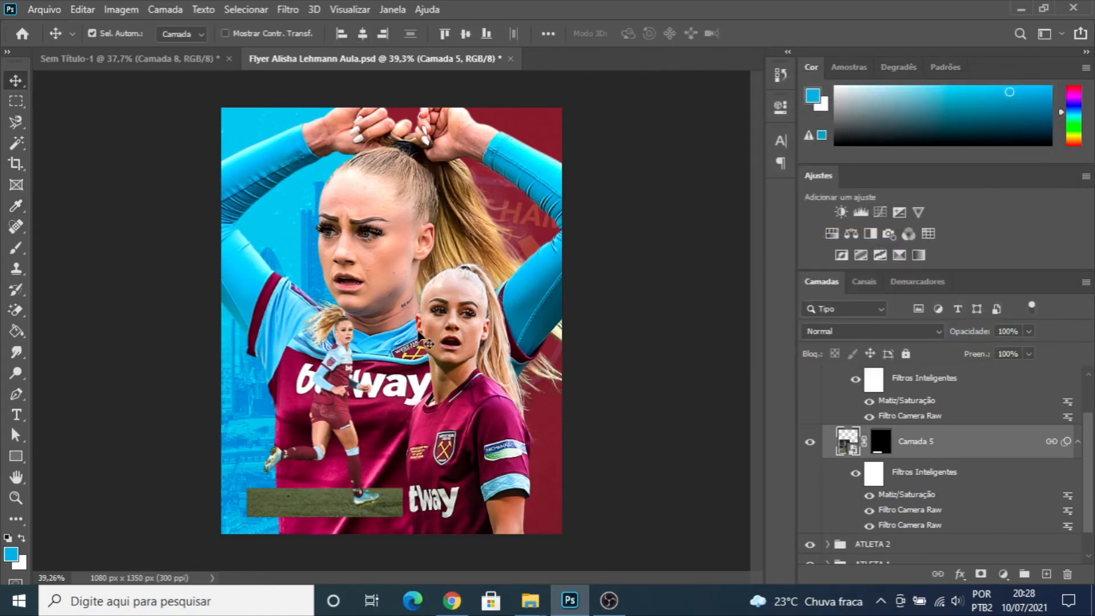
scroll(402, 374, down, 2)
scroll(403, 374, up, 2)
scroll(394, 347, down, 1)
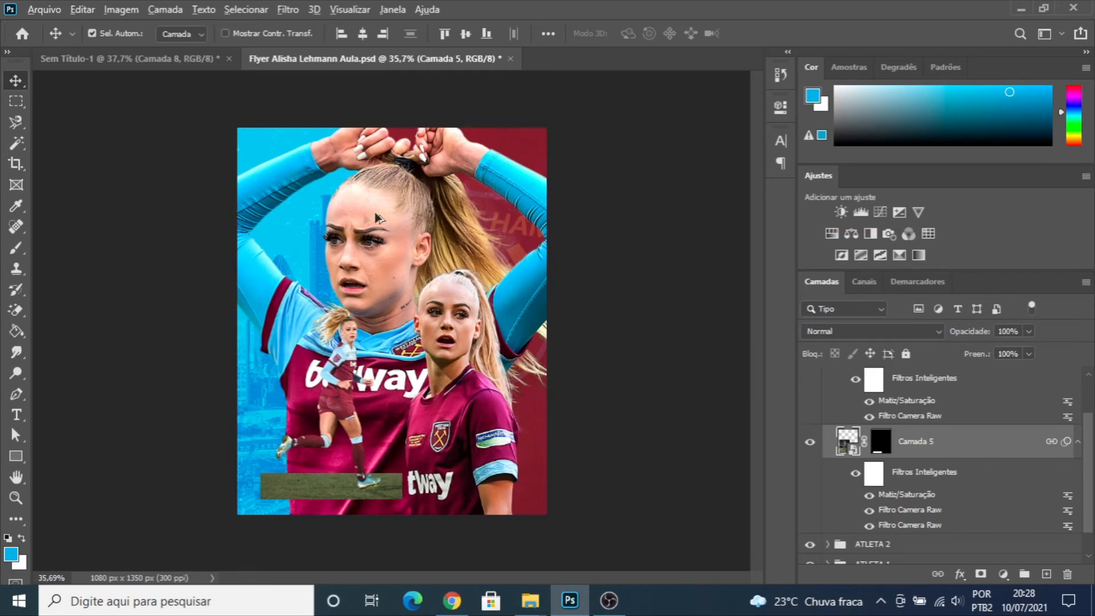
scroll(358, 225, up, 1)
scroll(358, 225, down, 1)
scroll(358, 225, up, 1)
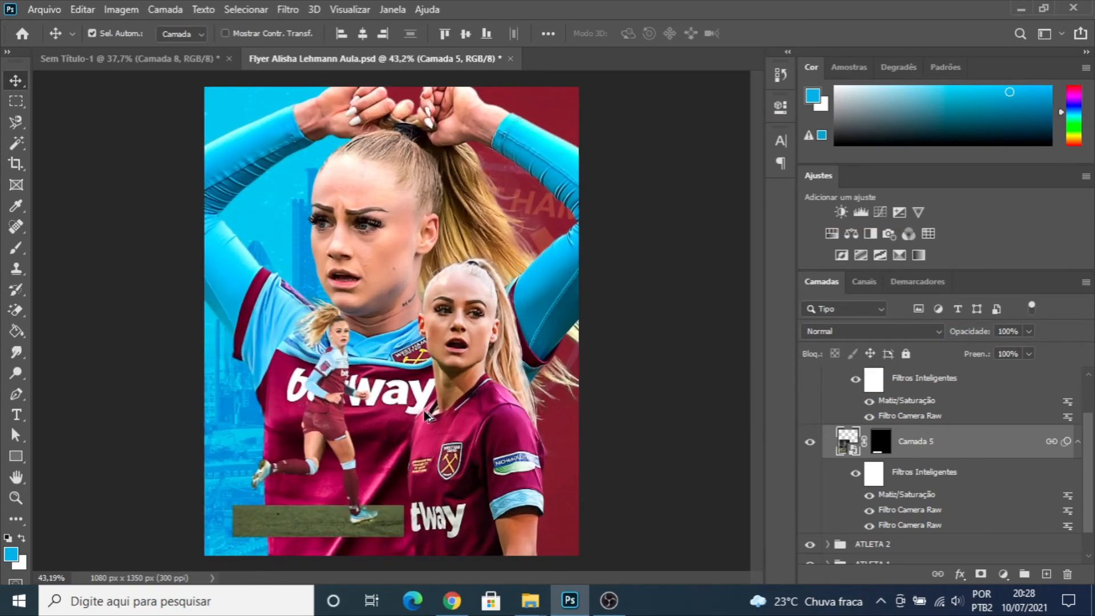
- Collapse the ATLETA 3 group and create a new empty layer directly above the ATLETA 2 group
scroll(867, 405, up, 2)
click(828, 376)
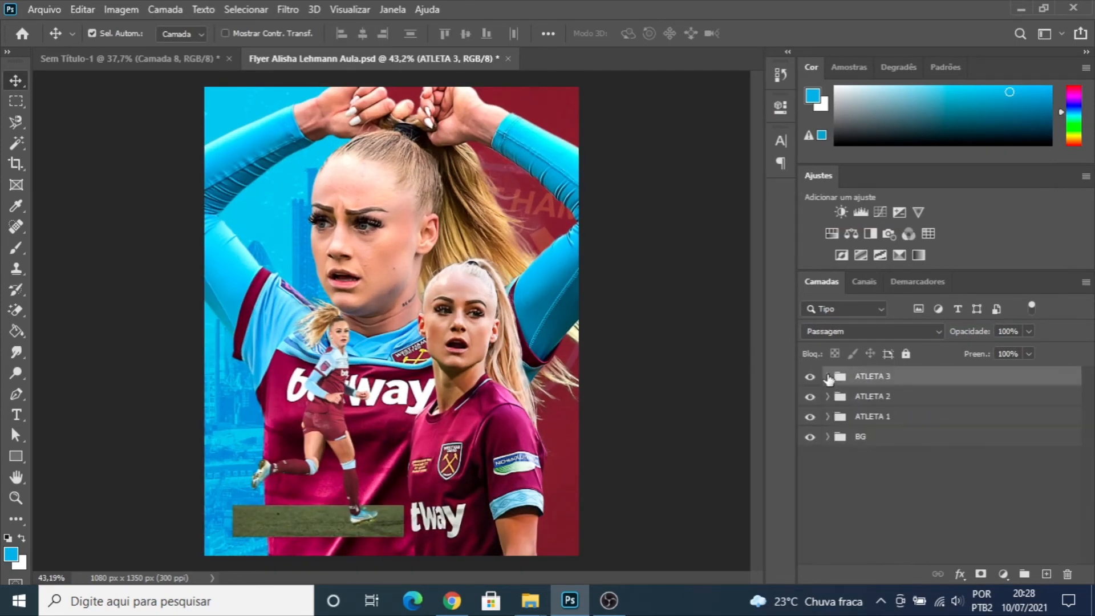
click(866, 398)
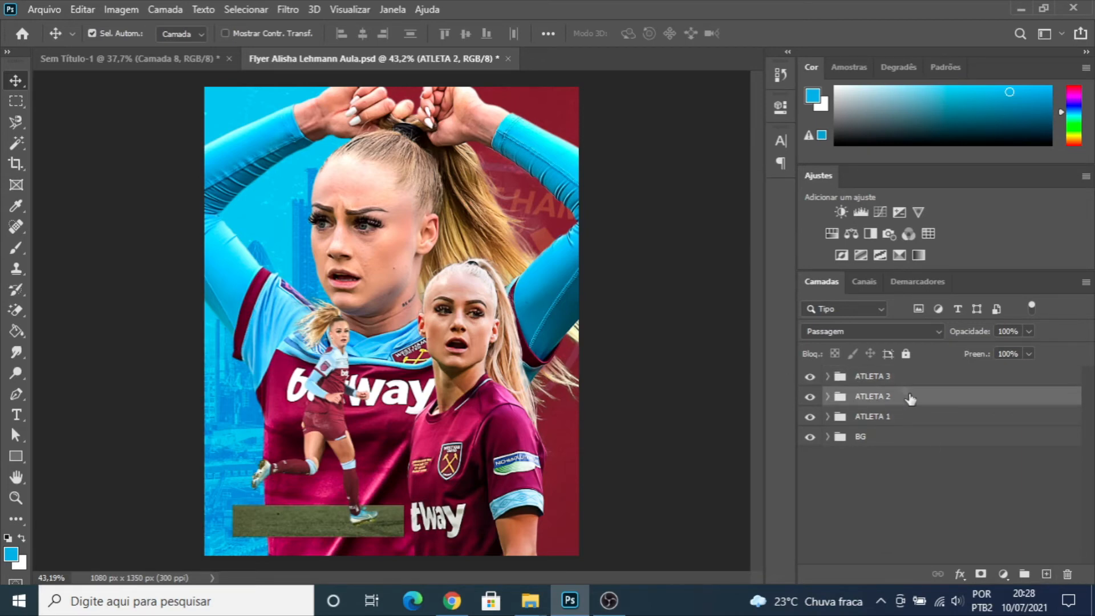
click(807, 377)
click(807, 378)
click(1046, 574)
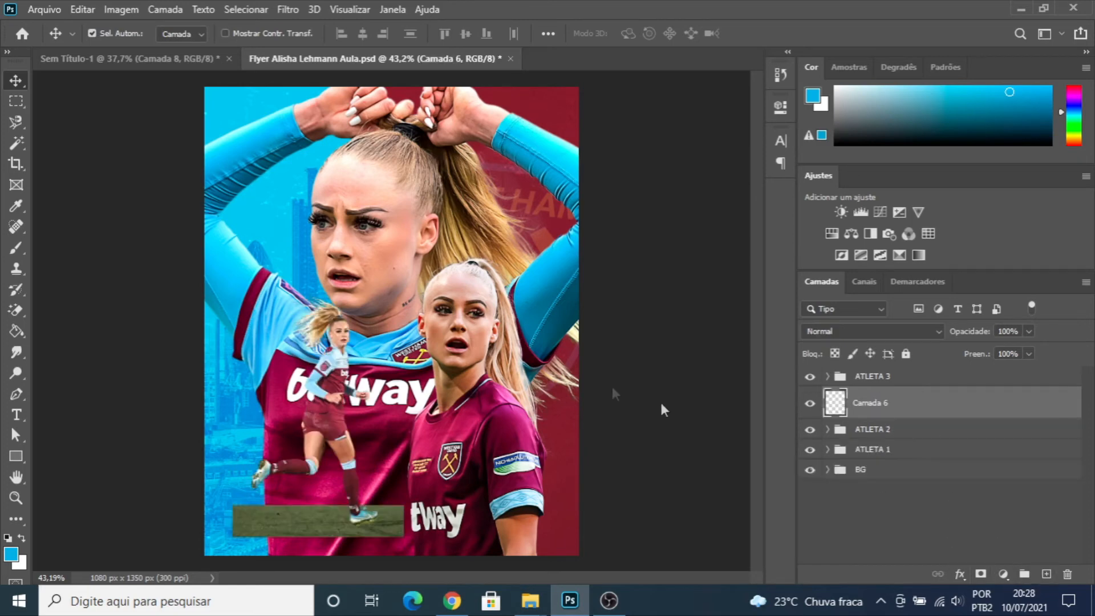
- Paint soft black shading on "Camada 6" around the small running athlete's raised foot, hair, torso and legs with a 60 px brush
key(b)
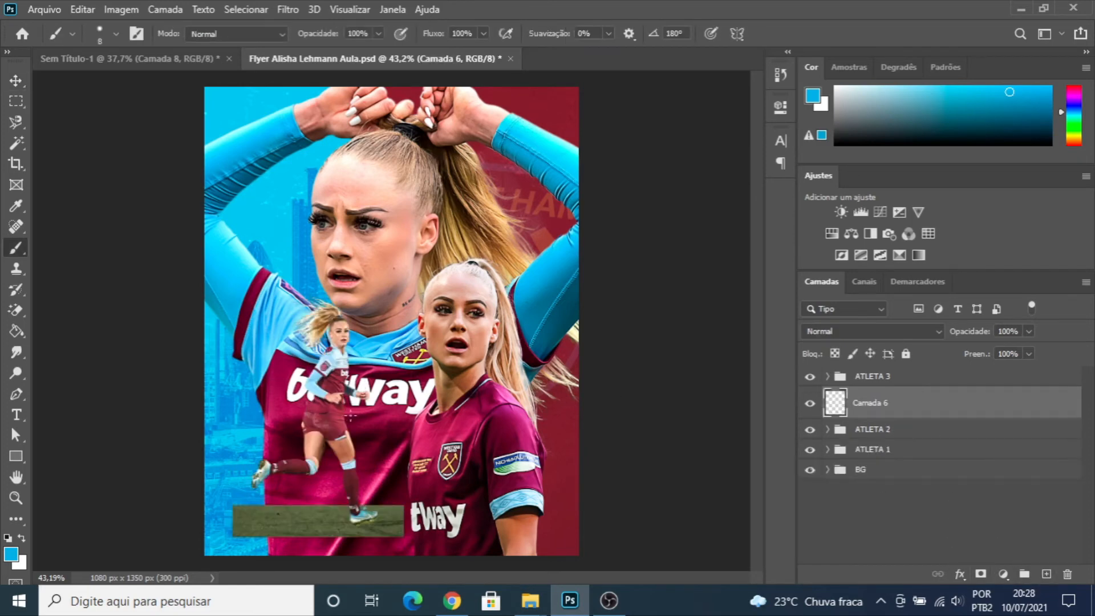
key(bracketright)
key(bracketright)
key(bracketright)
key(bracketright)
key(bracketright)
key(bracketright)
key(bracketright)
key(bracketright)
key(bracketright)
key(bracketright)
key(d)
key(bracketleft)
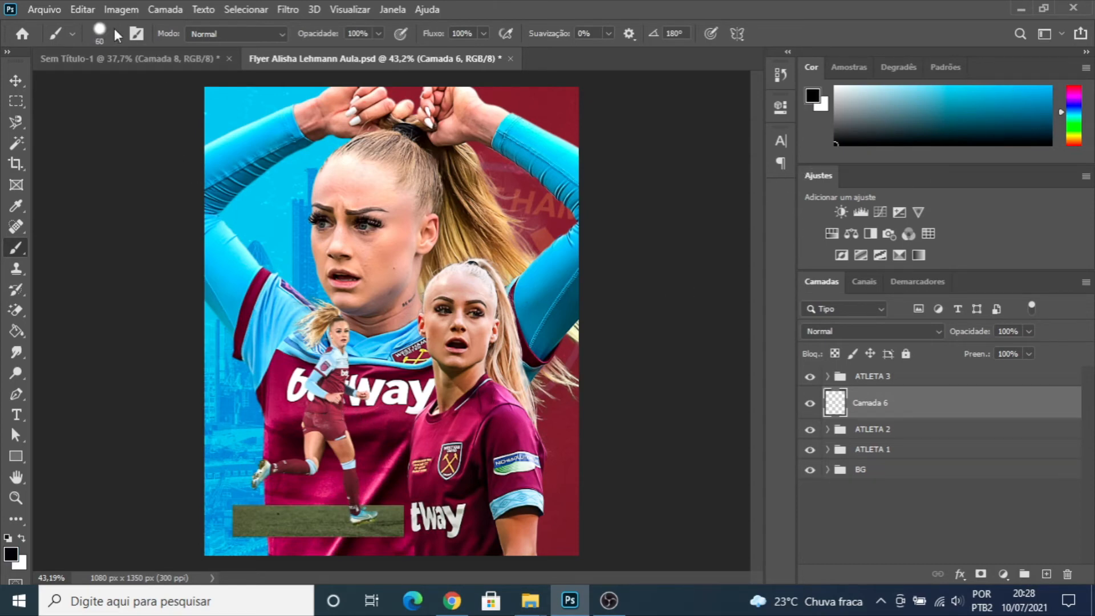
click(116, 34)
click(119, 34)
mouse_move(256, 477)
mouse_down()
mouse_move(315, 463)
mouse_move(311, 405)
mouse_move(335, 343)
mouse_move(322, 310)
mouse_move(342, 324)
mouse_up()
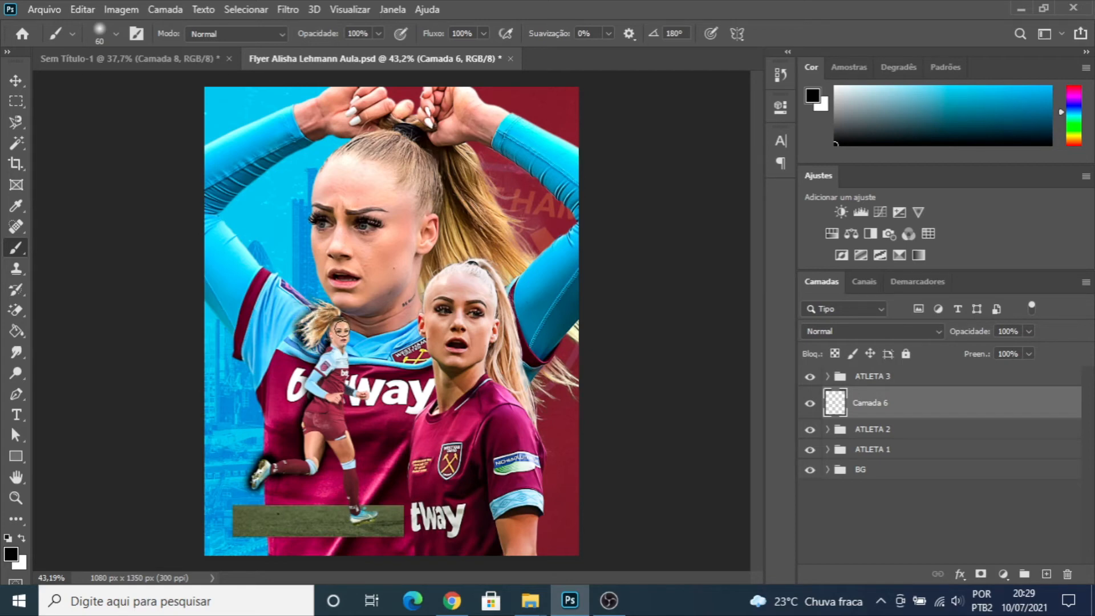
mouse_move(342, 329)
mouse_down()
mouse_move(337, 397)
mouse_move(356, 394)
mouse_up()
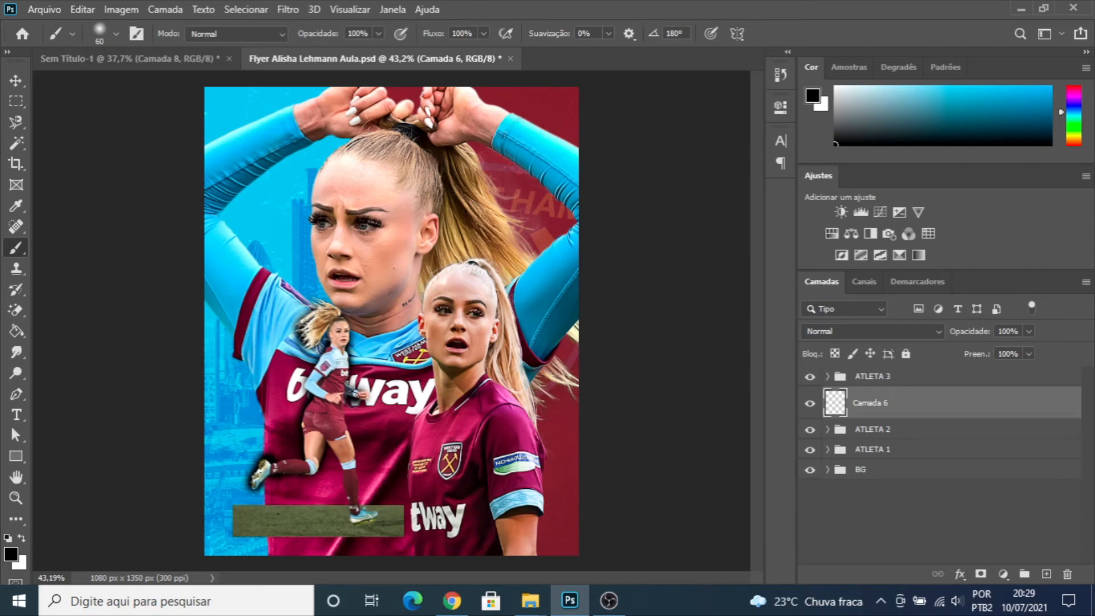
drag(352, 400, 355, 499)
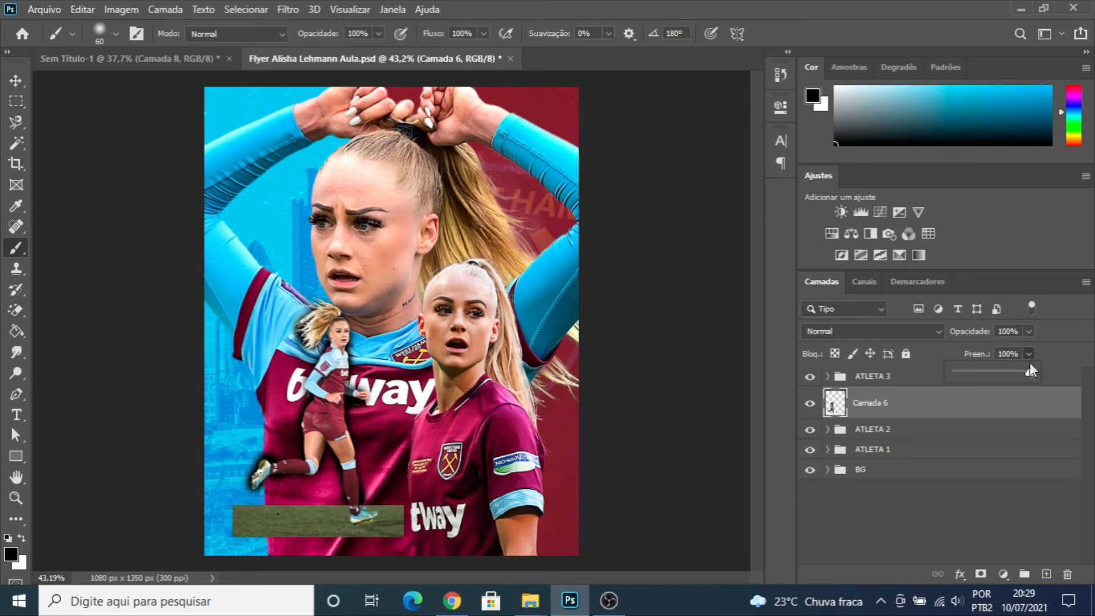
- Reduce the fill (Preenchimento) of "Camada 6" to 20% and toggle the layer's visibility to compare the shading
drag(995, 374, 978, 373)
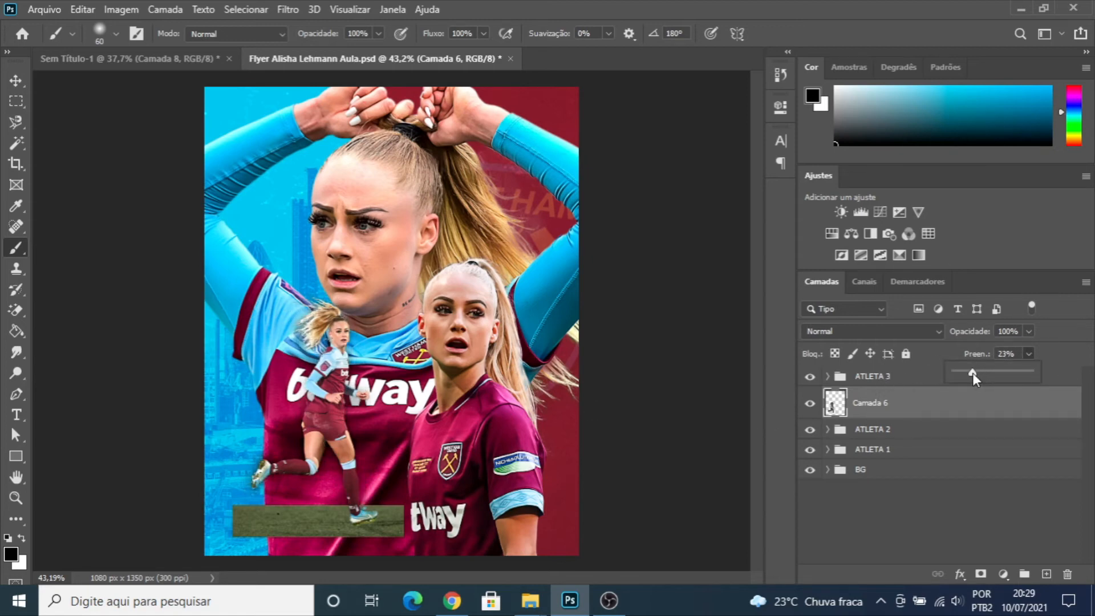
drag(970, 373, 968, 375)
drag(968, 375, 971, 374)
click(810, 403)
click(810, 403)
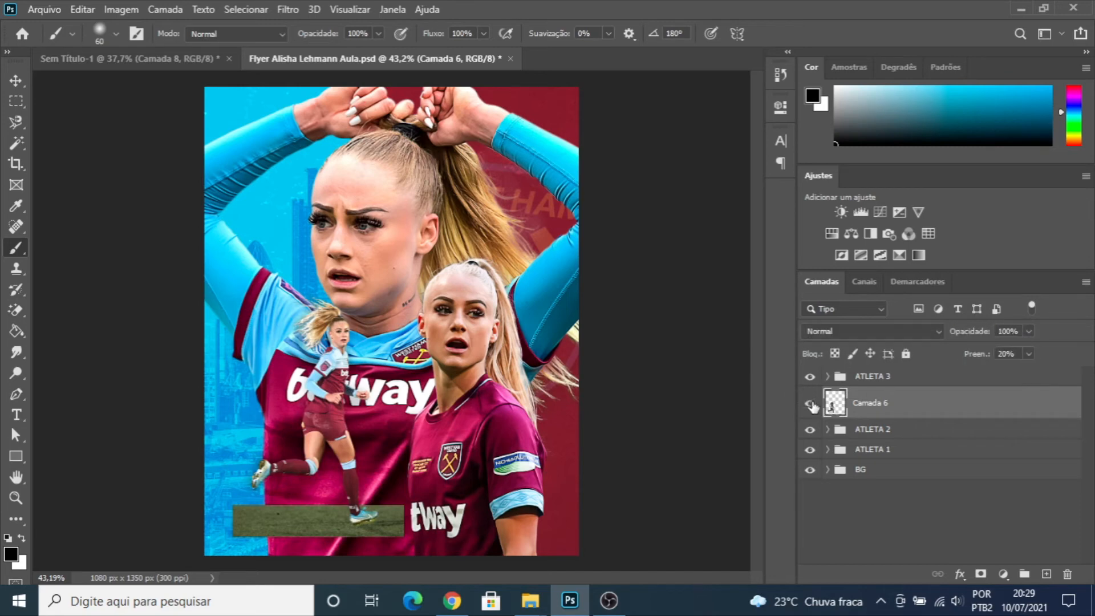
click(810, 403)
click(810, 404)
- Move "Camada 6" between the ATLETA 2 and ATLETA 1 groups and clip it to the ATLETA 1 group
drag(865, 402, 861, 440)
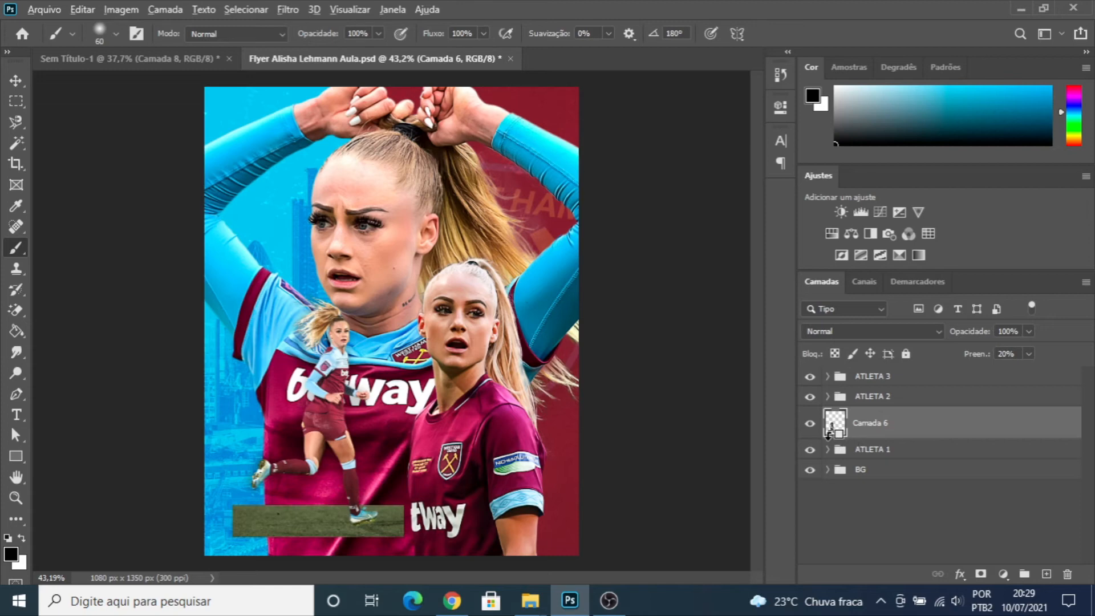
alt+click(829, 435)
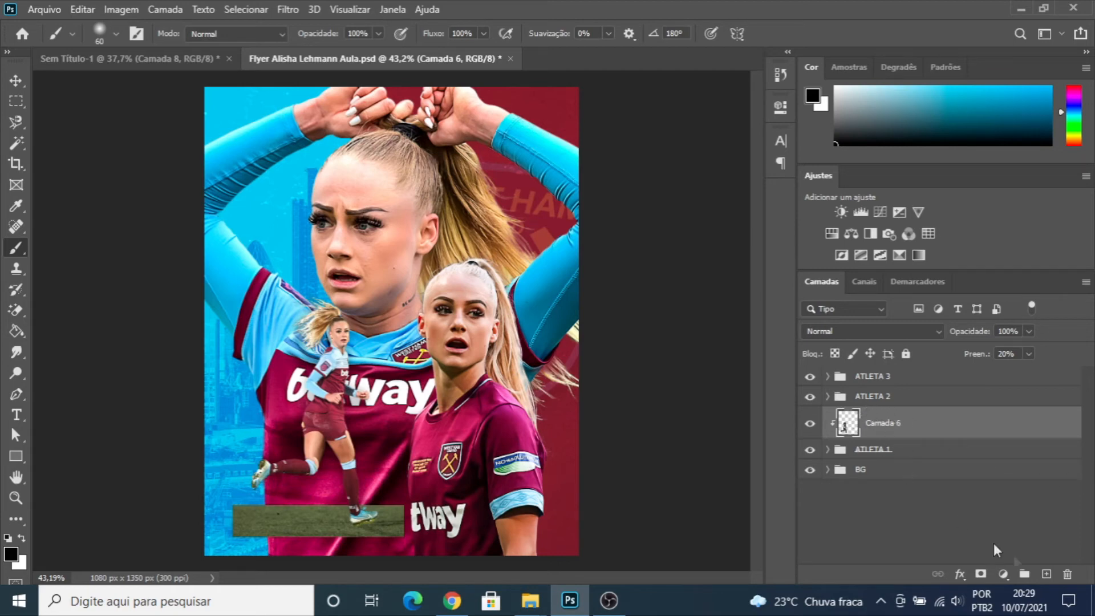
- Create a new layer above "Camada 6" and paint soft black shading around the ATLETA 2 woman's hair and shoulders with a 100 px brush
click(1046, 574)
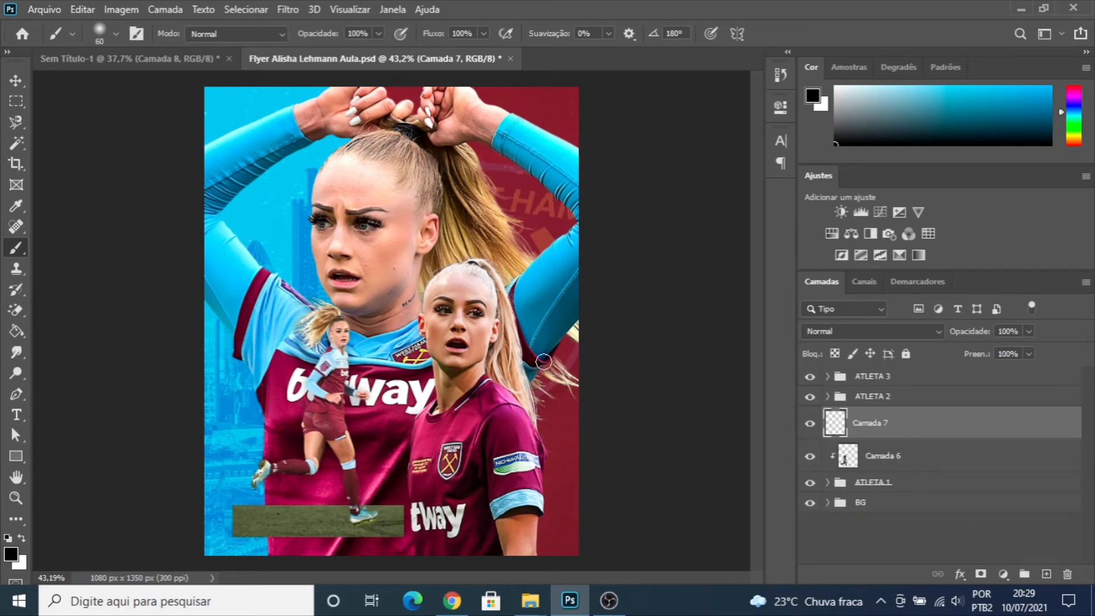
key(bracketright)
key(bracketright)
key(bracketright)
key(bracketright)
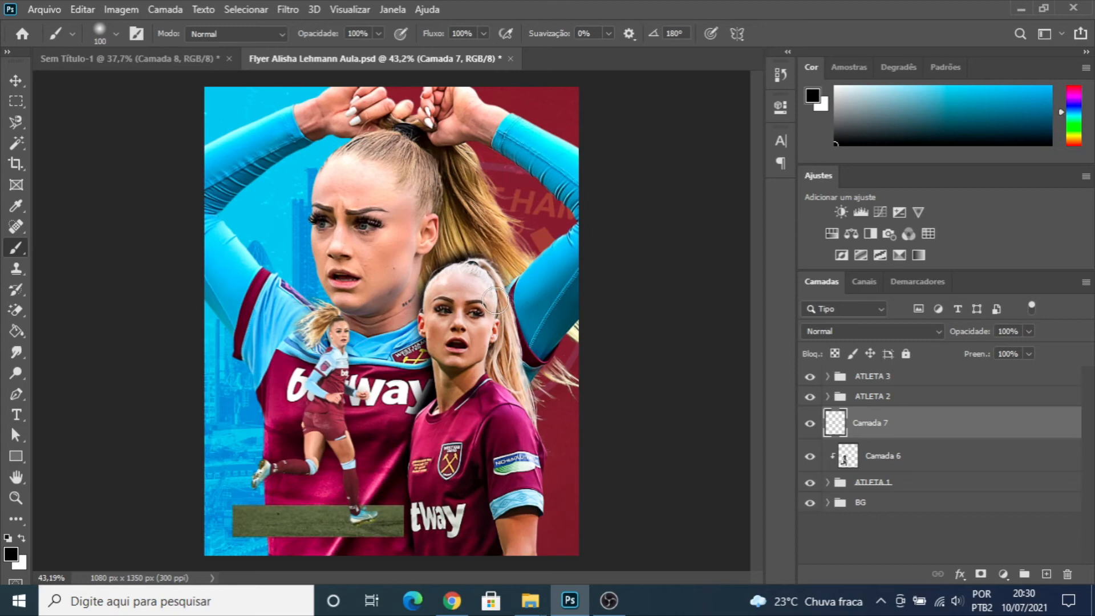
drag(495, 298, 537, 479)
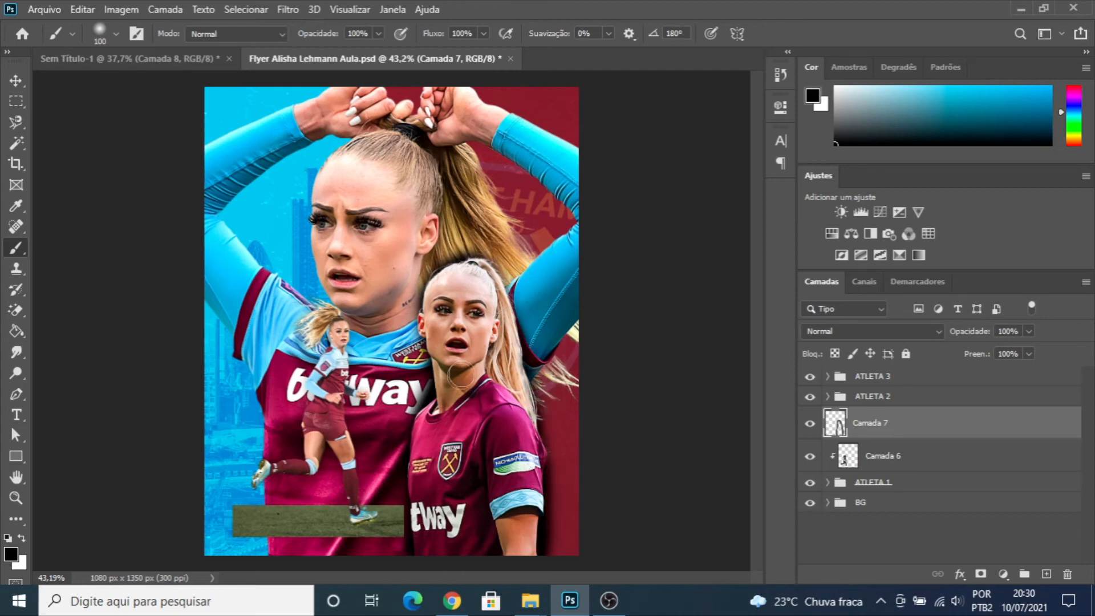
- Reduce the fill (Preenchimento) of "Camada 7" to 21% and clip the layer to the ATLETA 1 group
click(1029, 354)
drag(977, 380, 971, 374)
alt+click(837, 438)
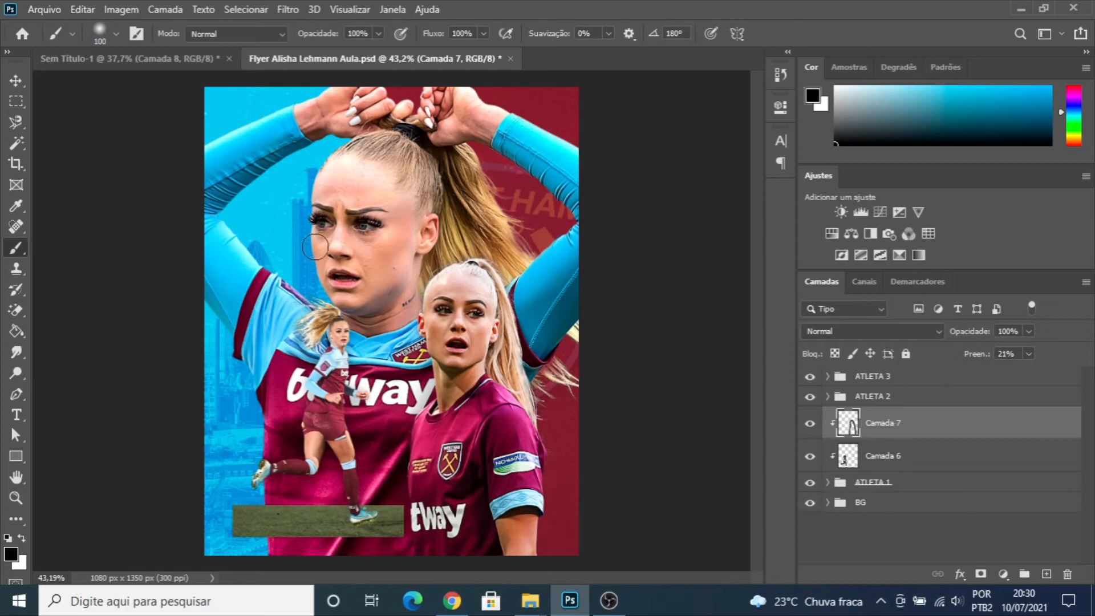
click(16, 81)
scroll(562, 452, down, 4)
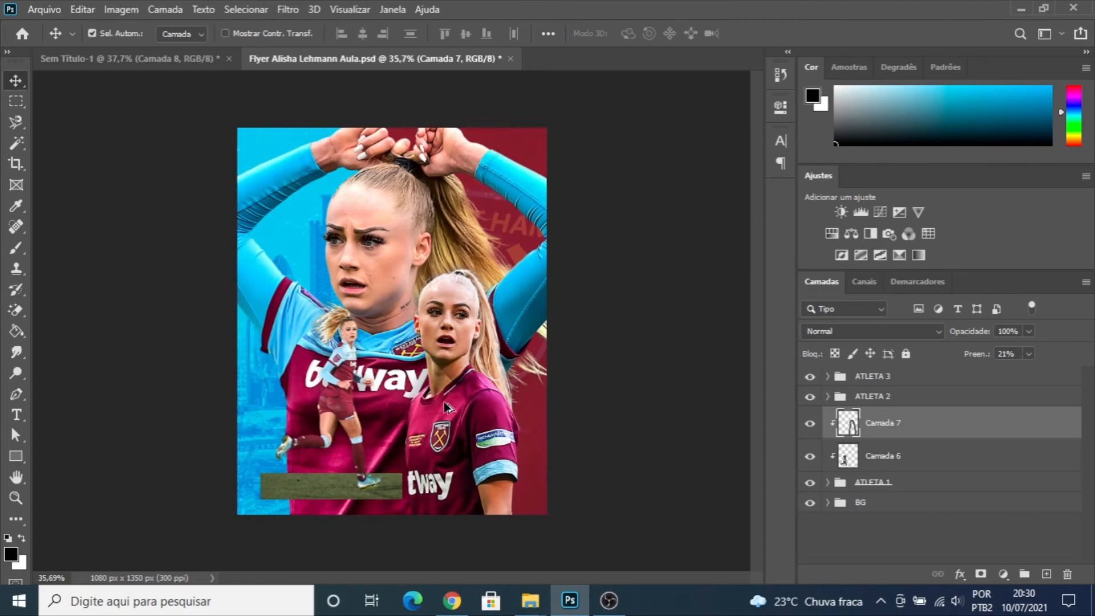
- Create a new empty layer above the ATLETA 3 group for retouching the large athlete's eyes
scroll(447, 409, up, 3)
scroll(385, 223, up, 5)
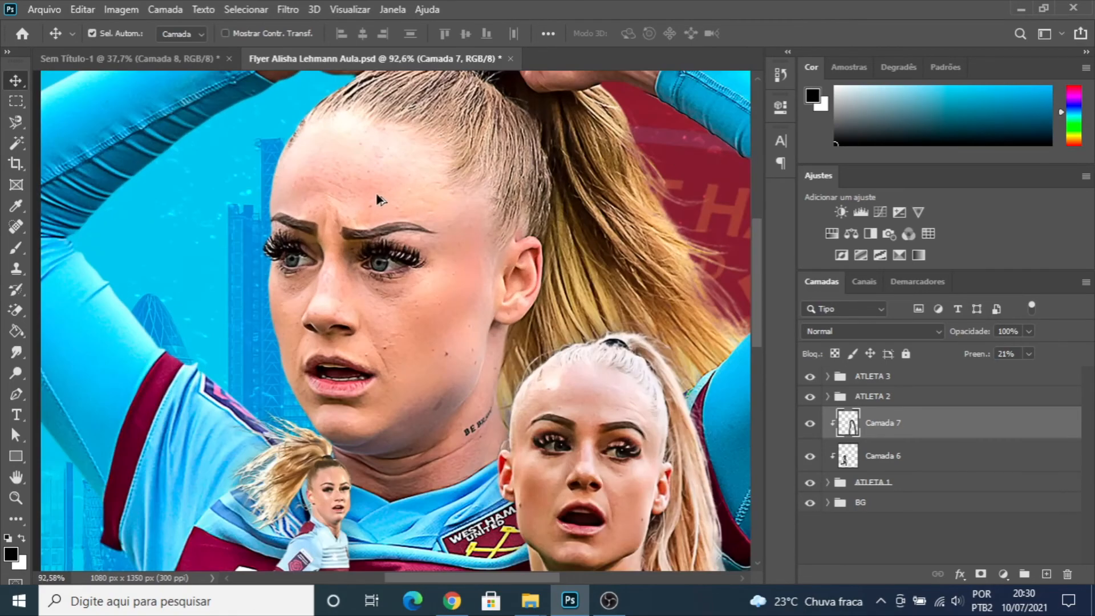
scroll(375, 195, up, 3)
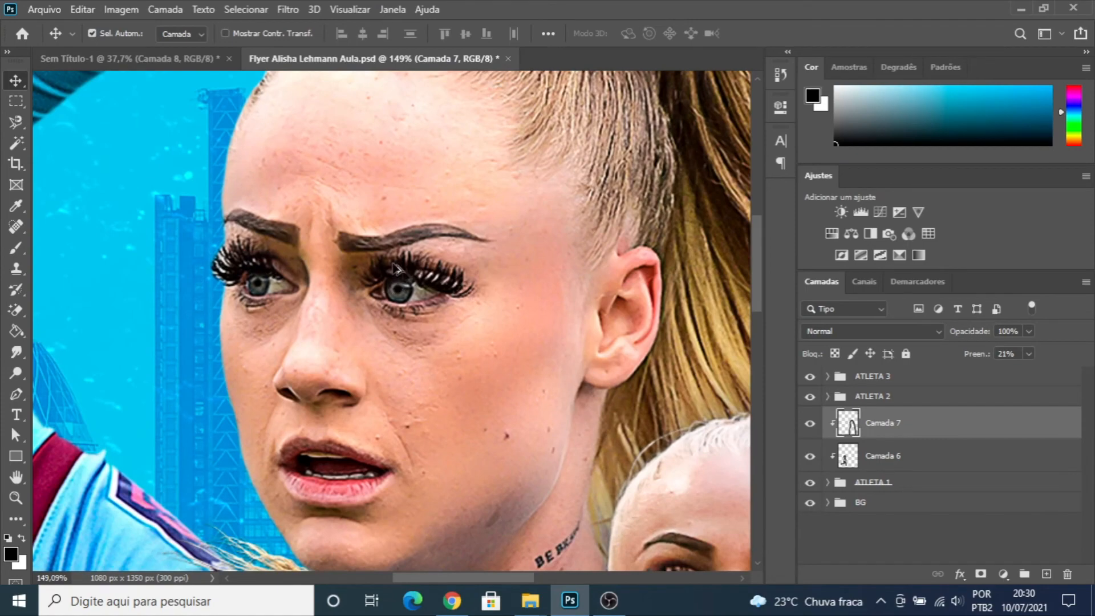
scroll(315, 274, up, 1)
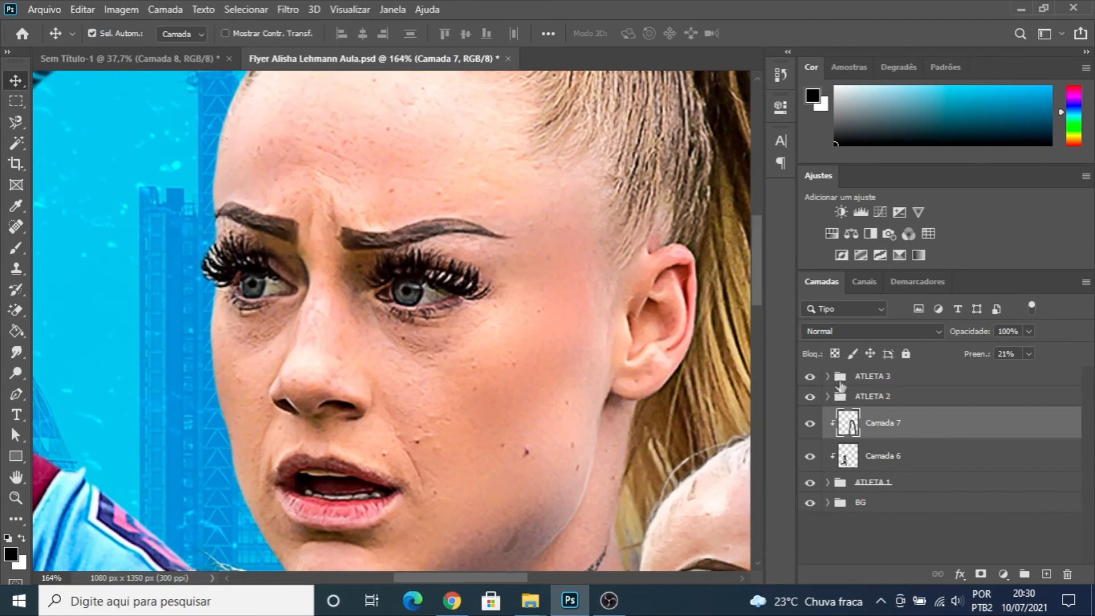
scroll(864, 390, up, 1)
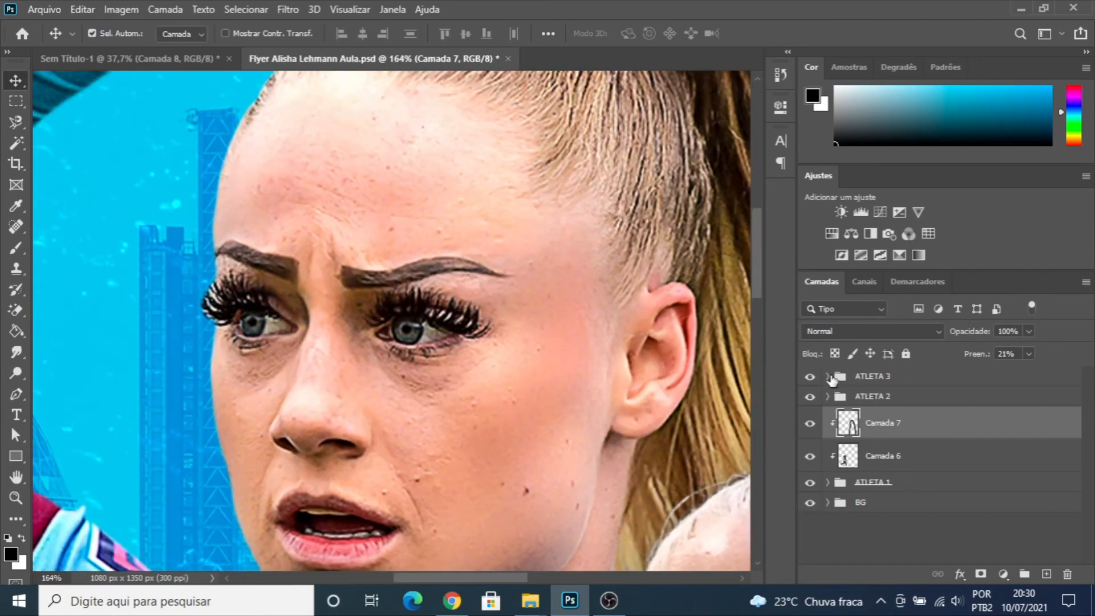
click(863, 378)
click(1047, 574)
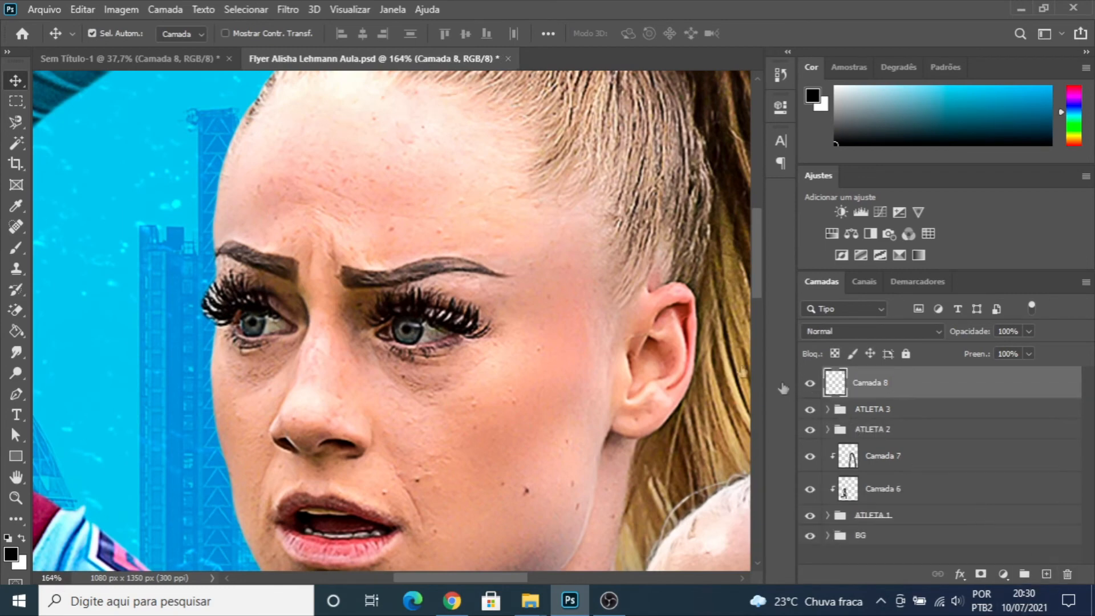
- Set up a soft round brush in bright blue with a size of 15 px and 55% hardness
key(b)
key(bracketleft)
key(bracketleft)
key(bracketleft)
key(bracketleft)
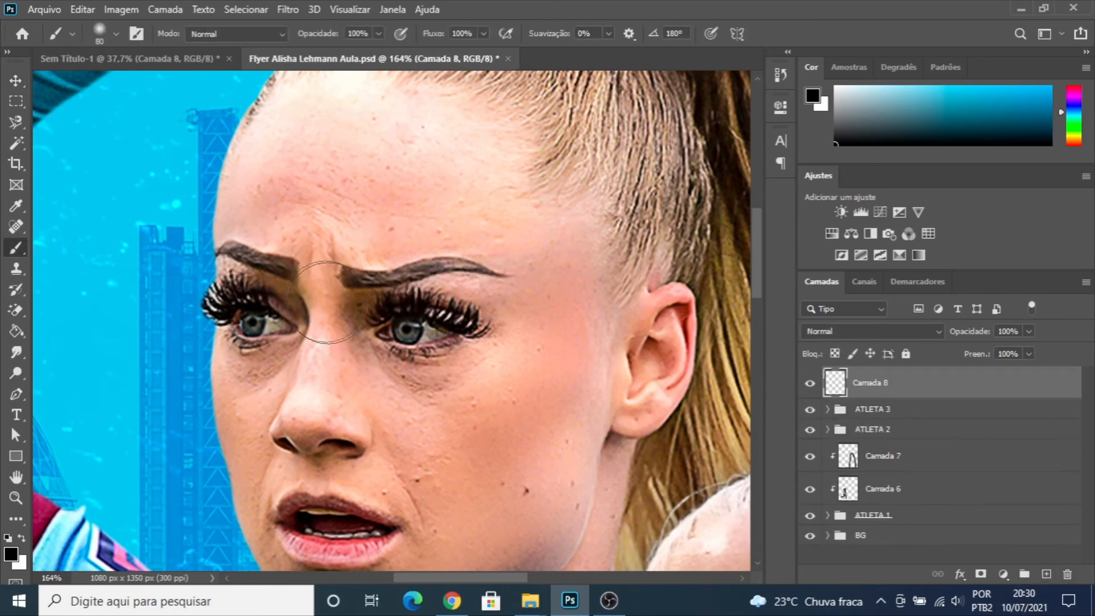
mouse_move(958, 88)
mouse_down()
mouse_move(989, 102)
mouse_move(1013, 94)
mouse_up()
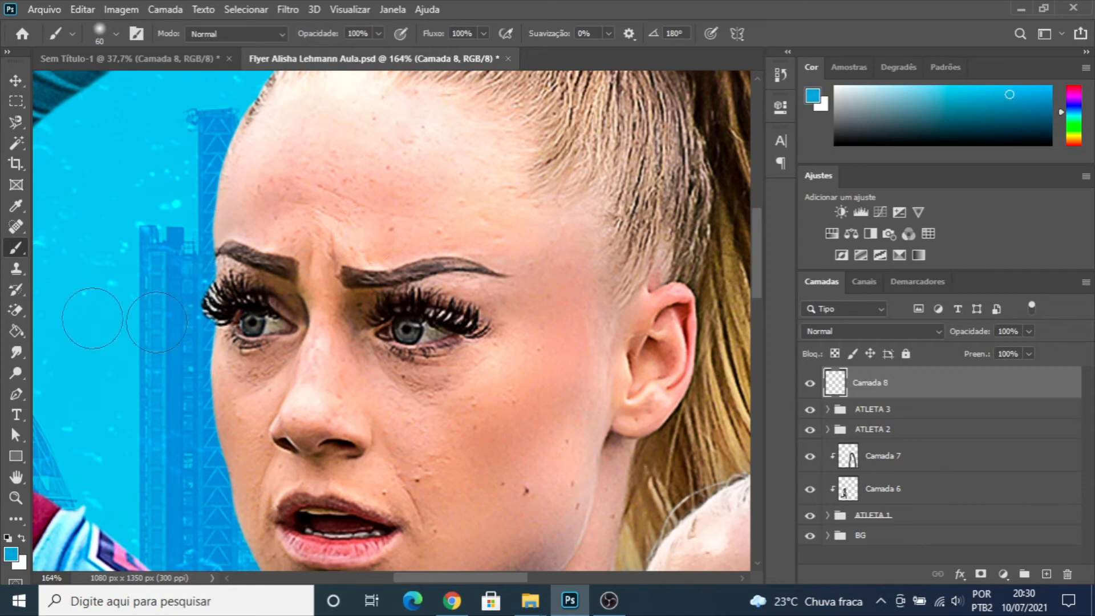
key(bracketleft)
key(bracketleft)
key(bracketleft)
key(bracketleft)
key(bracketleft)
click(117, 37)
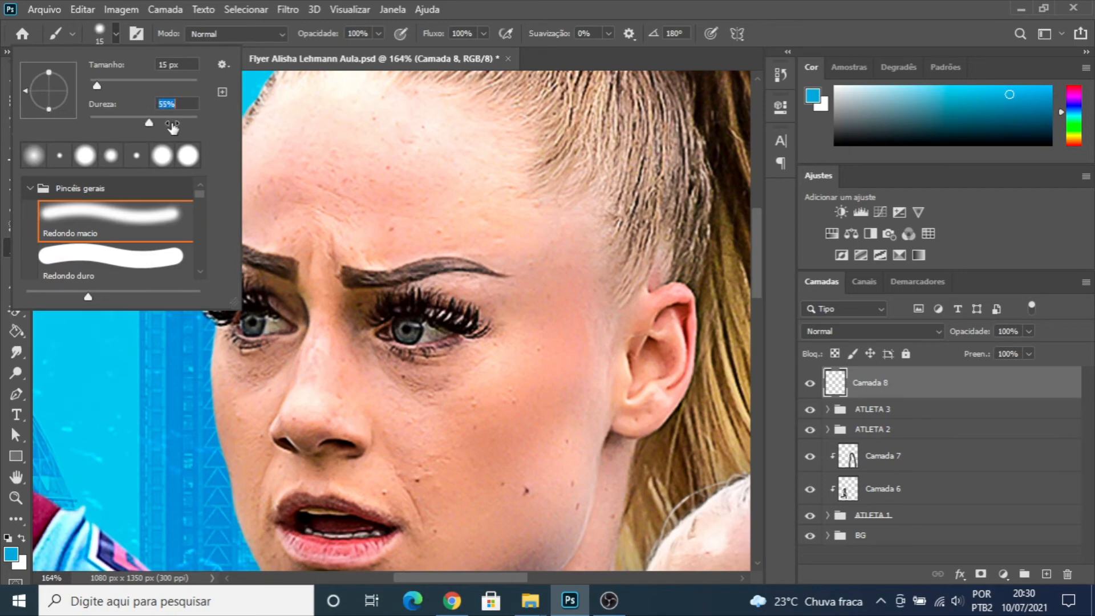
click(117, 38)
- Paint both irises of the large background athlete solid blue on "Camada 8" with an 8 px brush
scroll(242, 320, up, 9)
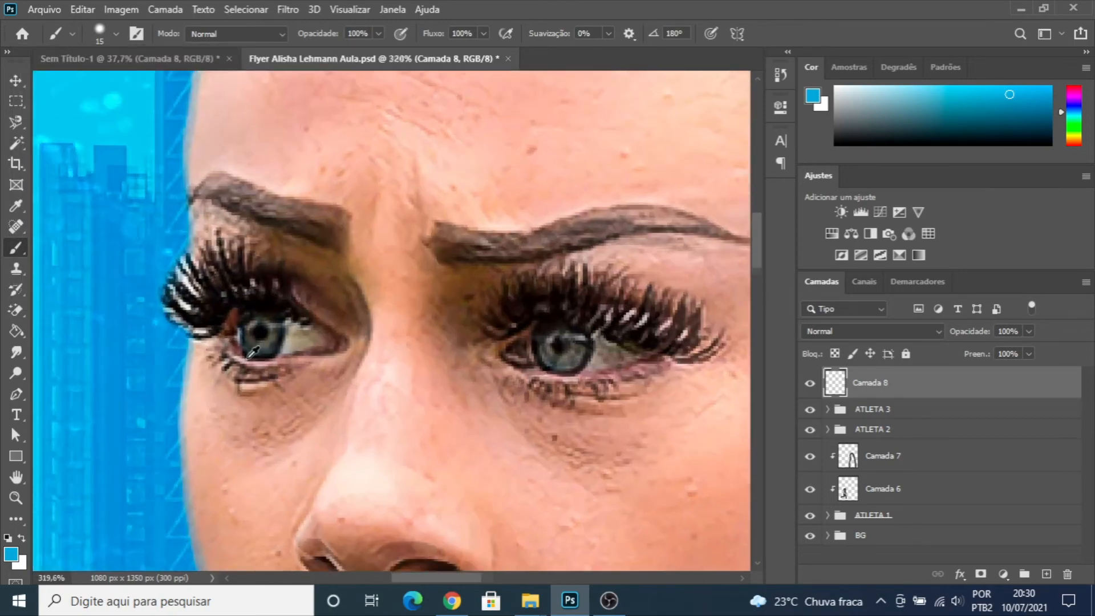
key(bracketleft)
key(bracketleft)
drag(257, 315, 242, 319)
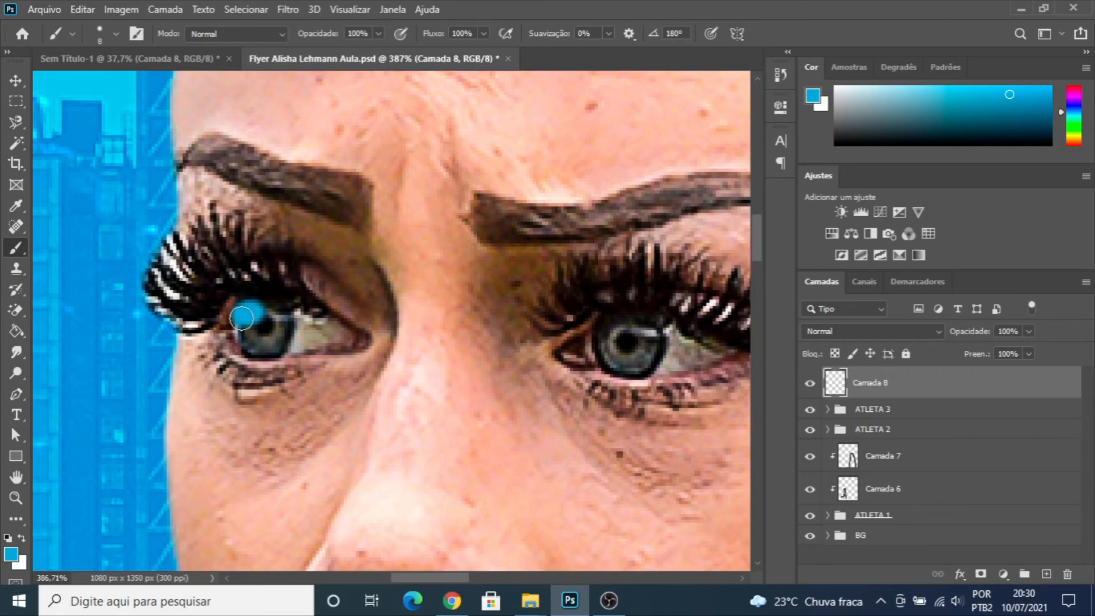
drag(242, 319, 272, 316)
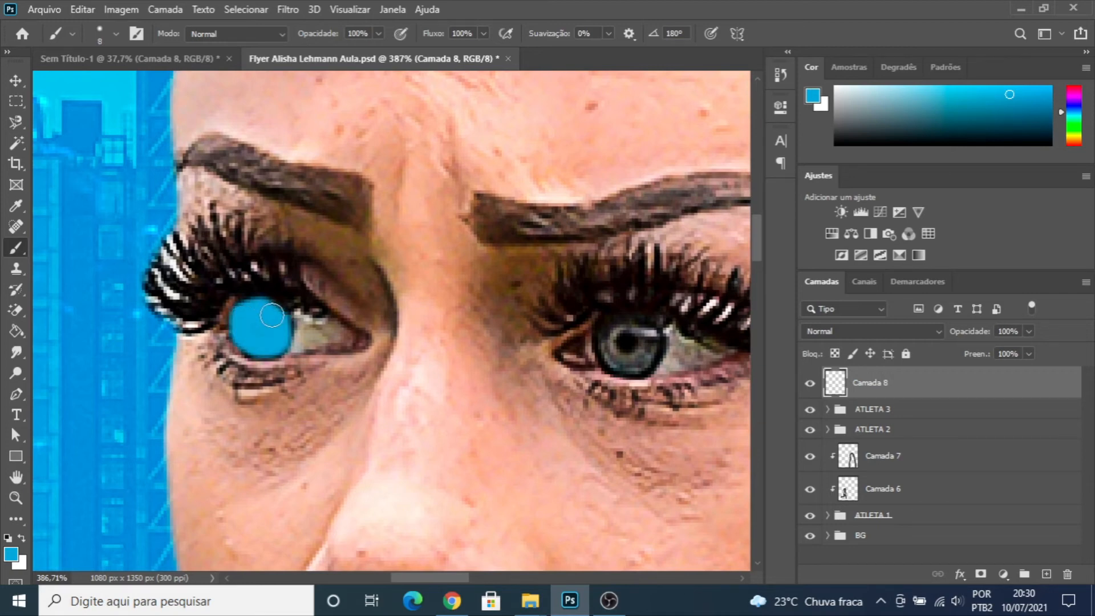
scroll(656, 343, right, 3)
mouse_move(434, 337)
mouse_down()
mouse_move(451, 363)
mouse_move(466, 364)
mouse_move(462, 329)
mouse_move(445, 329)
mouse_move(481, 352)
mouse_up()
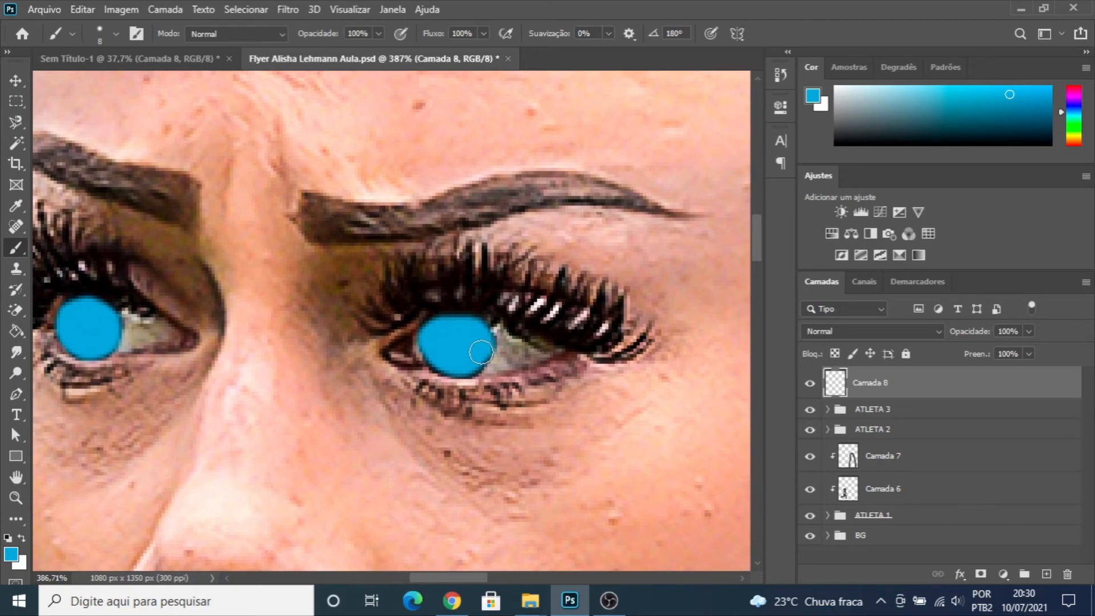
- Set the blend mode of "Camada 8" to Subexposição de Cores and reduce its fill to 68%
scroll(480, 352, down, 10)
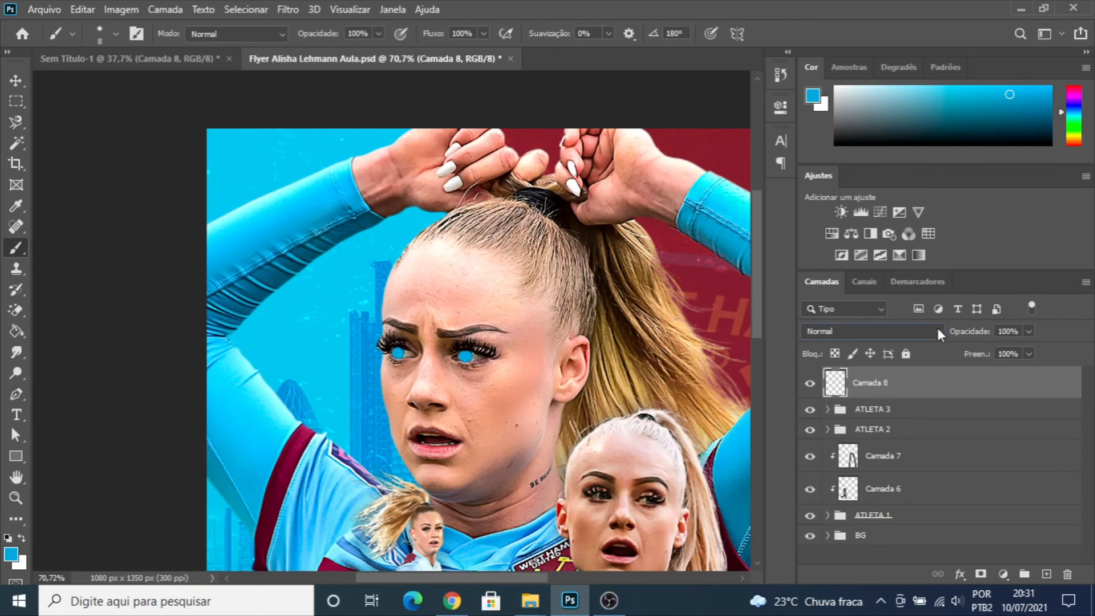
click(939, 331)
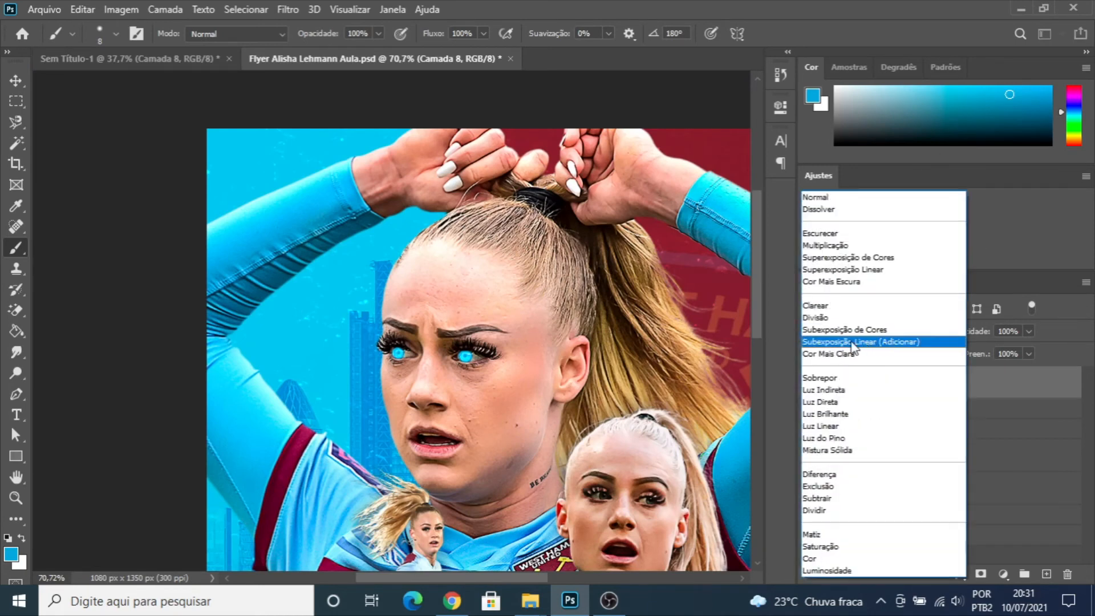
click(848, 332)
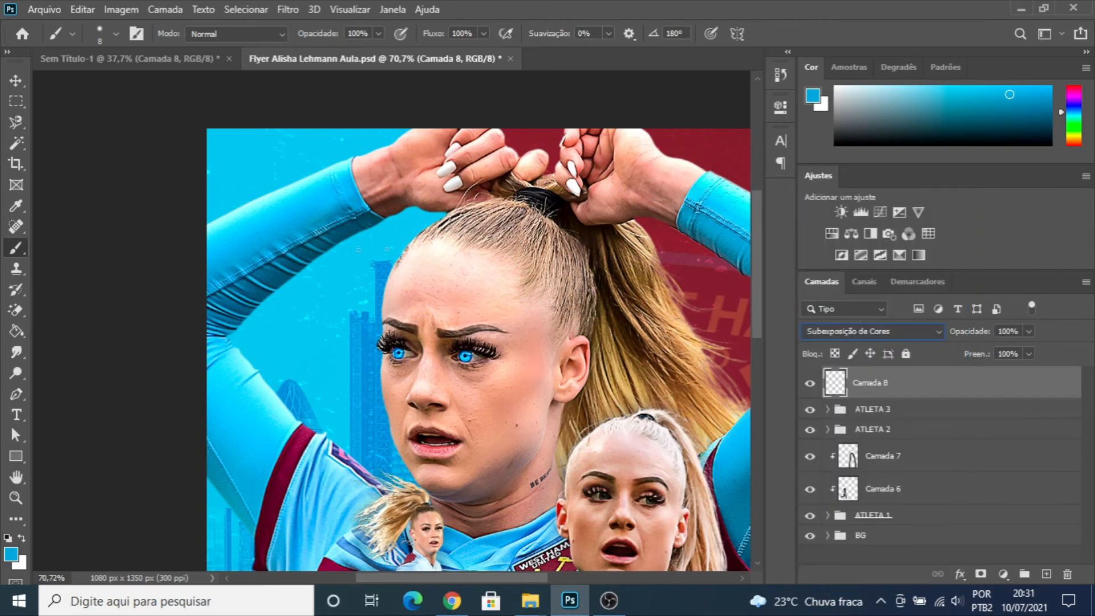
click(1030, 355)
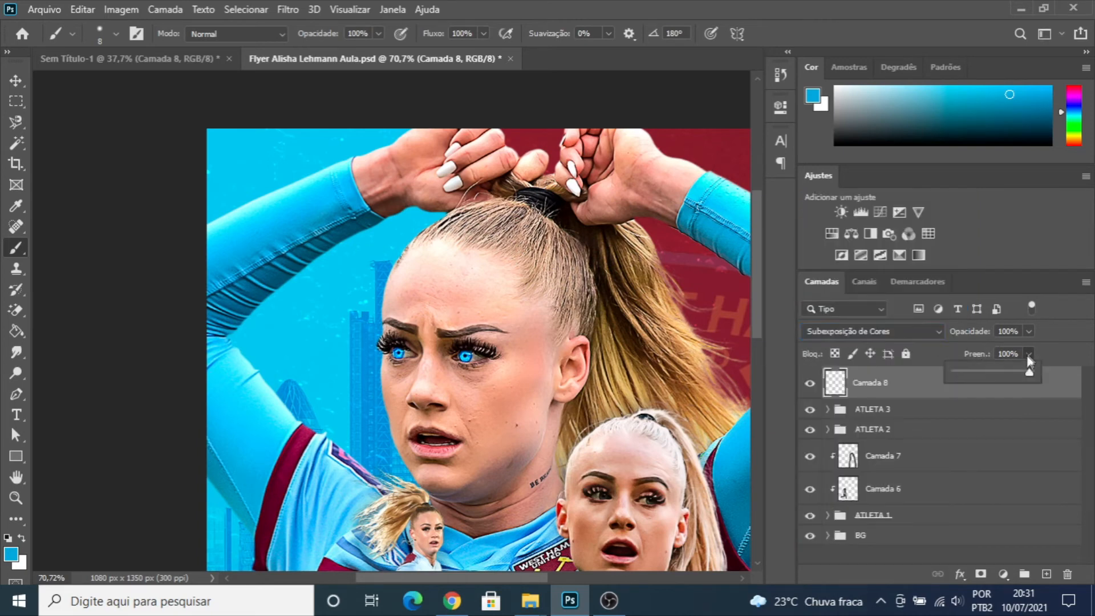
click(995, 371)
drag(1009, 379, 999, 379)
click(13, 82)
scroll(383, 245, down, 7)
scroll(385, 242, up, 2)
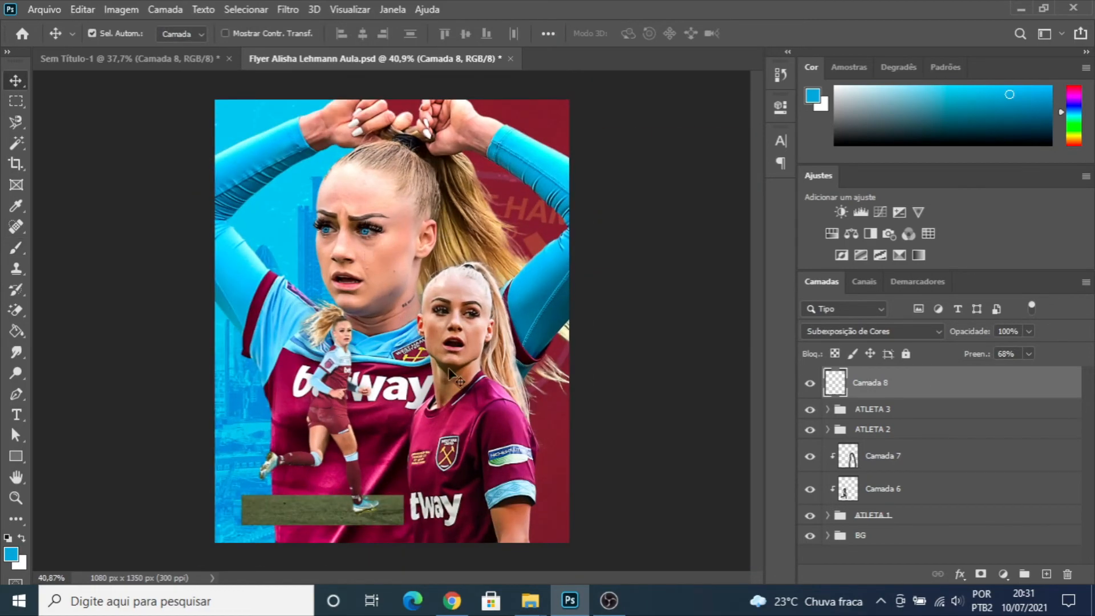
- Create a new layer above "Camada 8" and paint both irises of the ATLETA 2 woman solid blue with the 8 px brush
scroll(386, 245, up, 10)
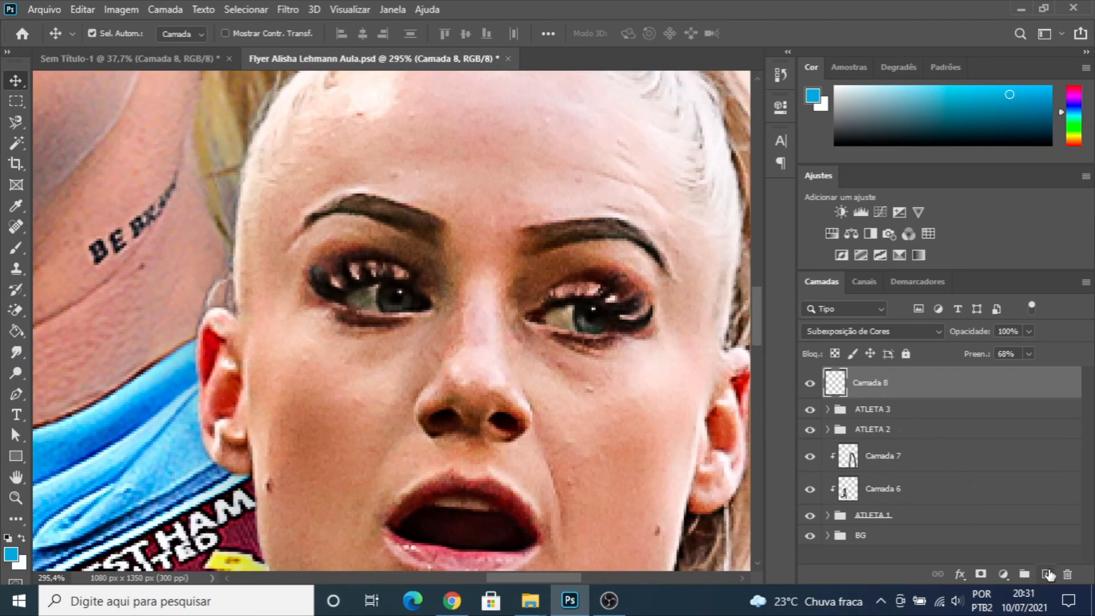
click(1048, 574)
key(b)
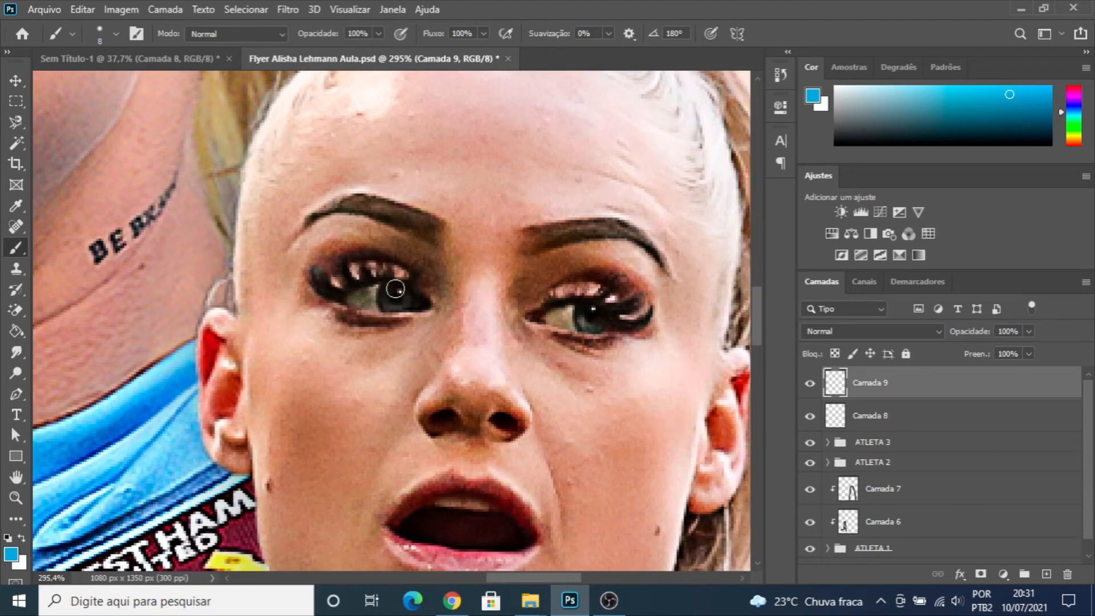
scroll(395, 288, up, 4)
mouse_move(384, 296)
mouse_down()
mouse_move(378, 317)
mouse_move(425, 319)
mouse_move(419, 302)
mouse_move(398, 301)
mouse_up()
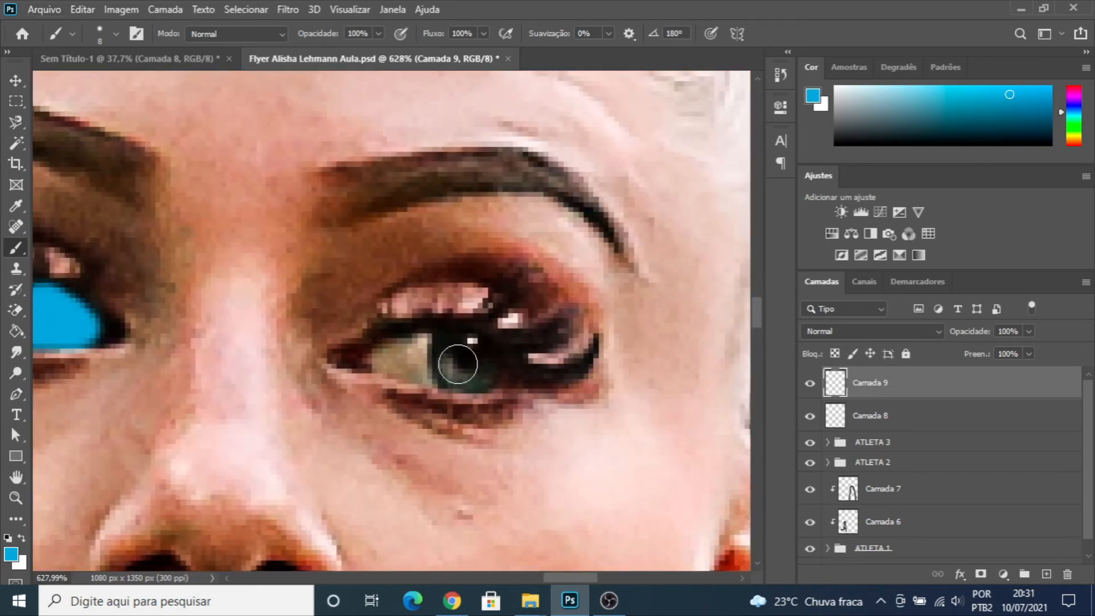
mouse_move(455, 361)
mouse_down()
mouse_move(482, 371)
mouse_move(459, 372)
mouse_up()
- Set the blend mode of "Camada 9" to Subexposição de Cores and reduce its fill to 75%
scroll(459, 372, down, 10)
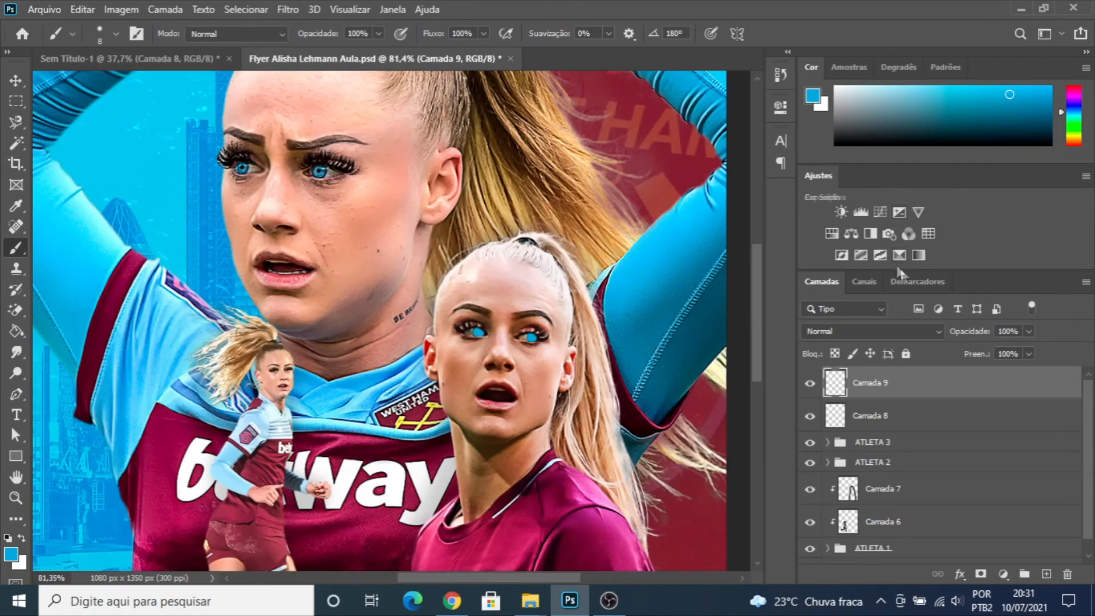
click(930, 330)
click(861, 325)
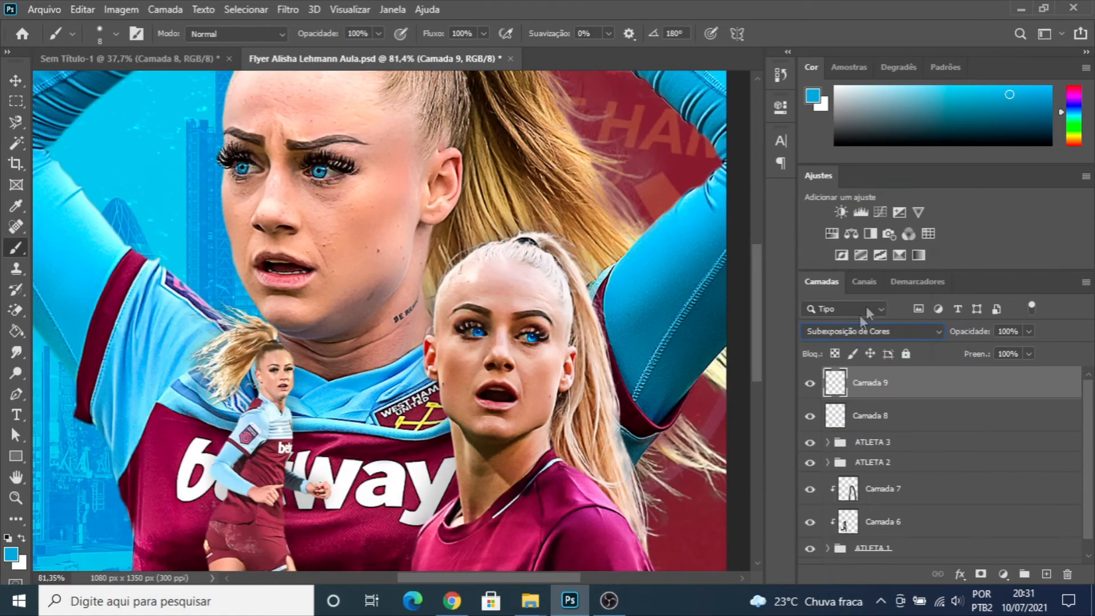
click(1030, 353)
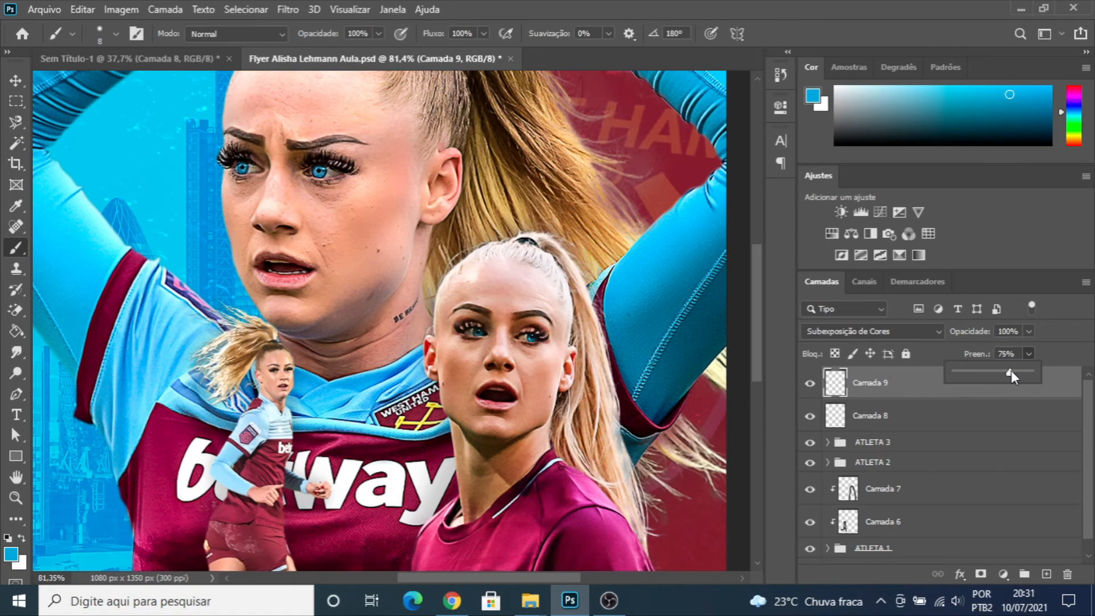
scroll(551, 340, down, 5)
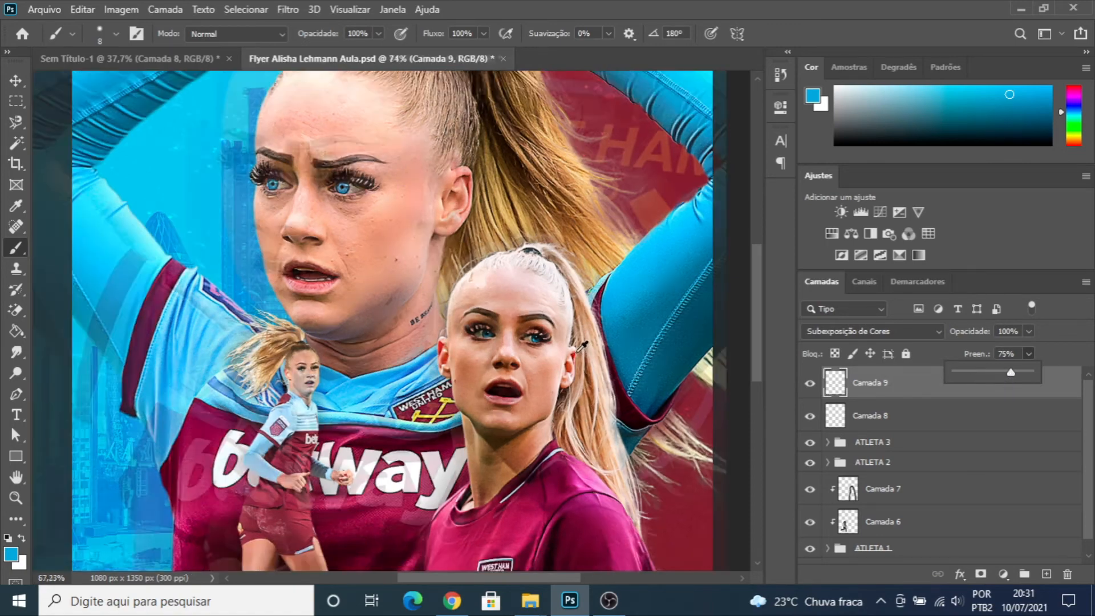
click(15, 80)
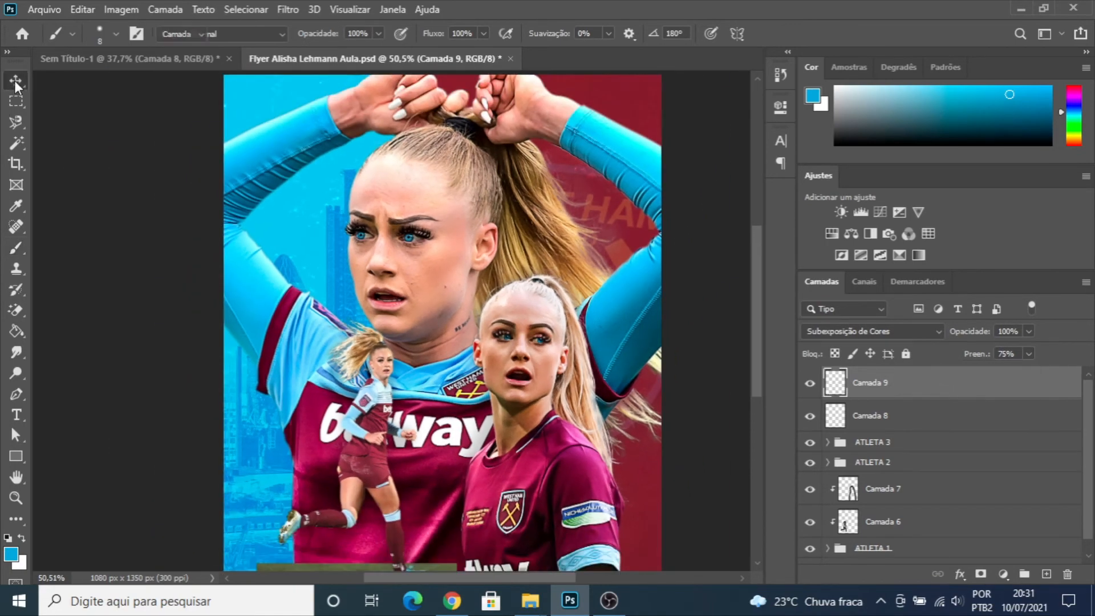
scroll(479, 321, down, 2)
scroll(481, 321, up, 3)
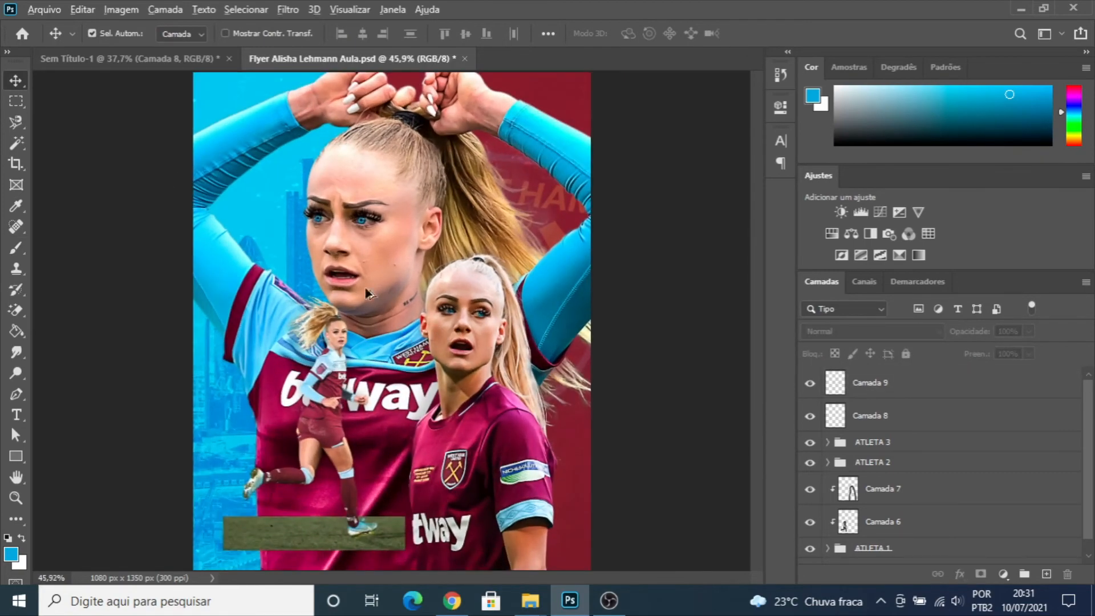
- Create a new layer above "Camada 9" and paint the large background athlete's upper and lower lips solid red with a small brush
scroll(314, 294, up, 5)
scroll(314, 293, up, 2)
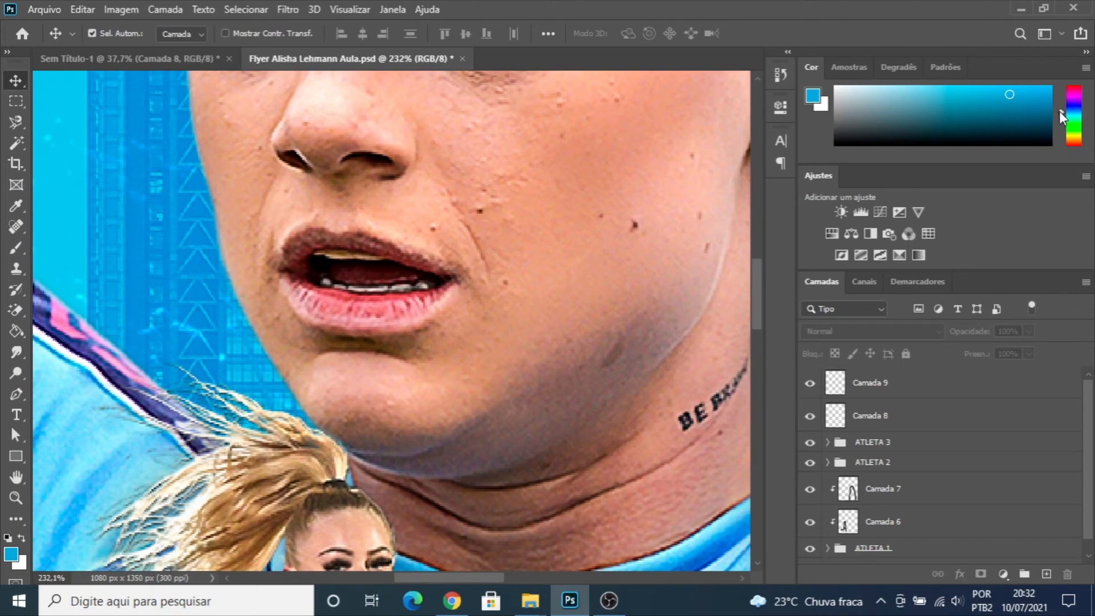
mouse_move(1059, 111)
mouse_down()
mouse_move(1064, 146)
mouse_move(1032, 101)
mouse_up()
key(b)
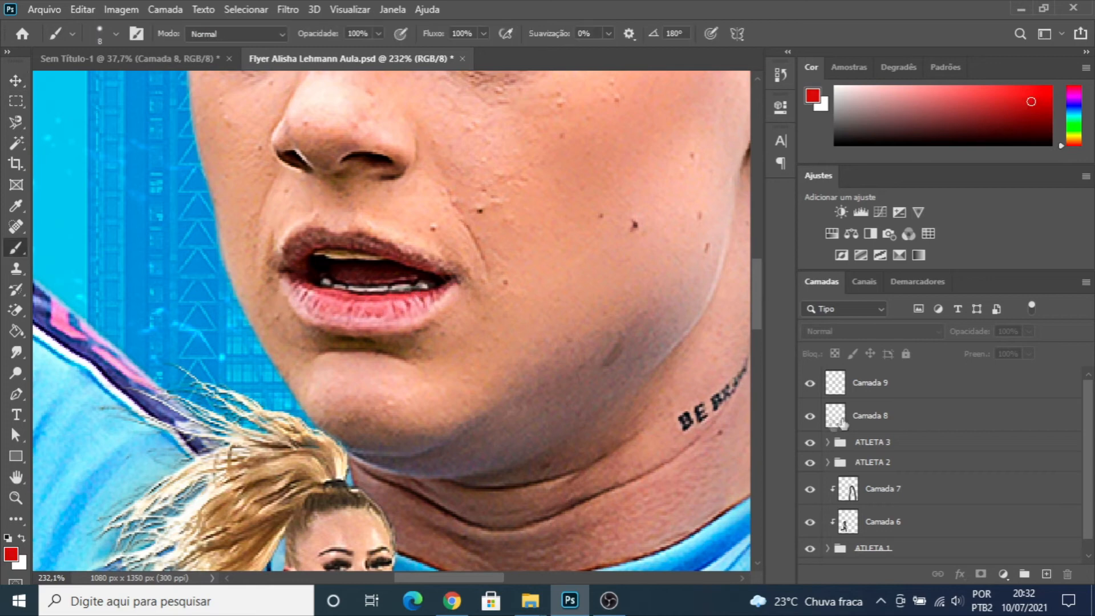
click(859, 378)
click(1047, 574)
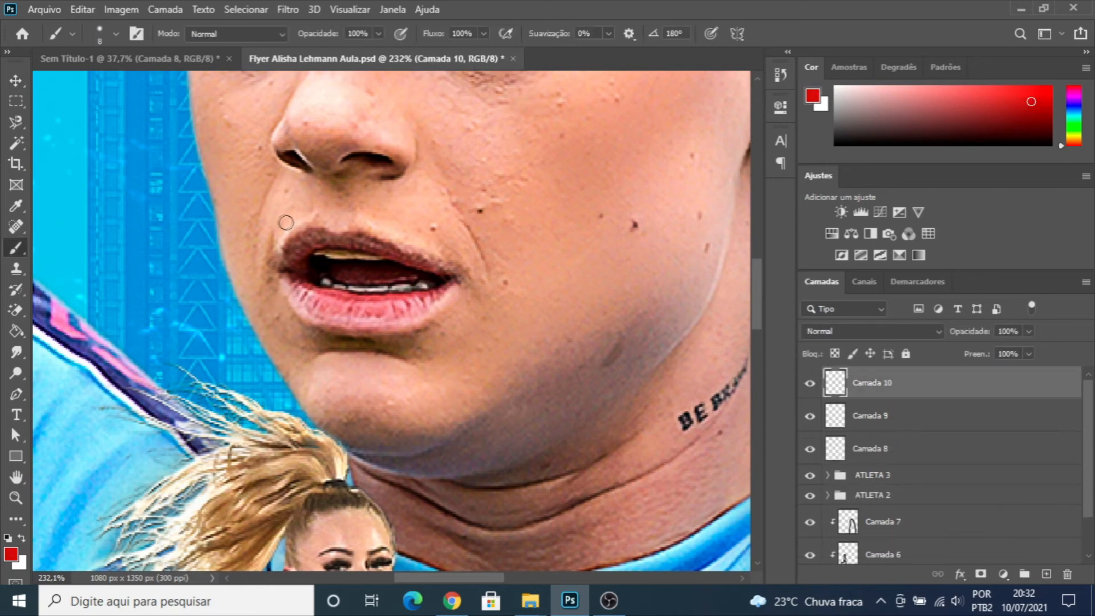
key(bracketright)
mouse_move(289, 277)
mouse_down()
mouse_move(298, 299)
mouse_move(341, 321)
mouse_move(399, 323)
mouse_move(450, 291)
mouse_move(400, 305)
mouse_move(297, 286)
mouse_move(360, 310)
mouse_move(420, 310)
mouse_move(366, 324)
mouse_move(315, 313)
mouse_move(330, 321)
mouse_move(402, 320)
mouse_up()
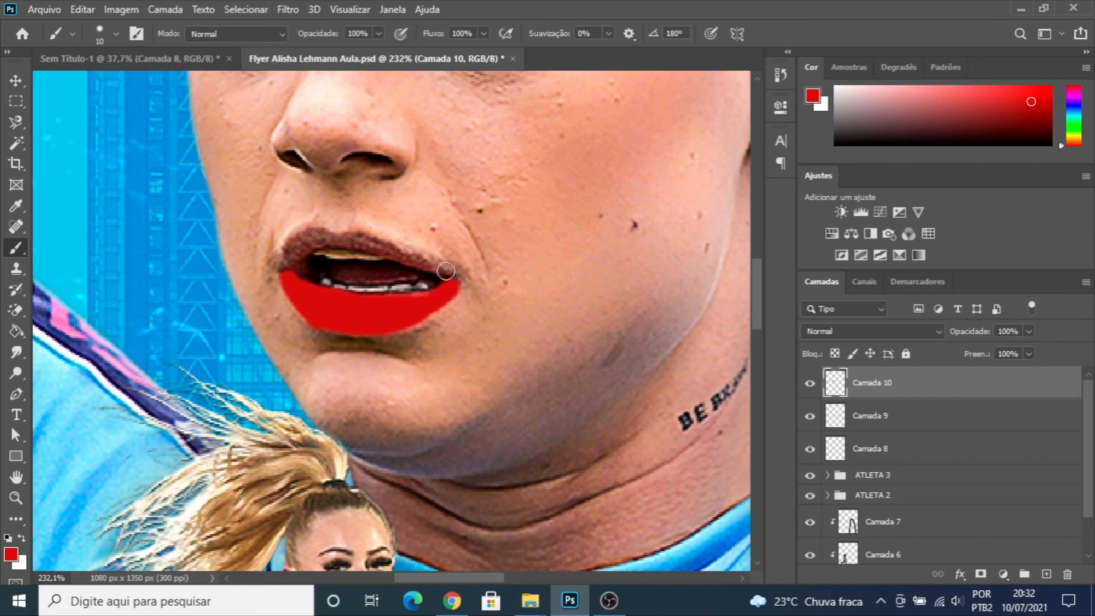
mouse_move(447, 273)
mouse_down()
mouse_move(323, 234)
mouse_move(299, 236)
mouse_move(282, 270)
mouse_move(333, 240)
mouse_move(312, 243)
mouse_move(365, 245)
mouse_up()
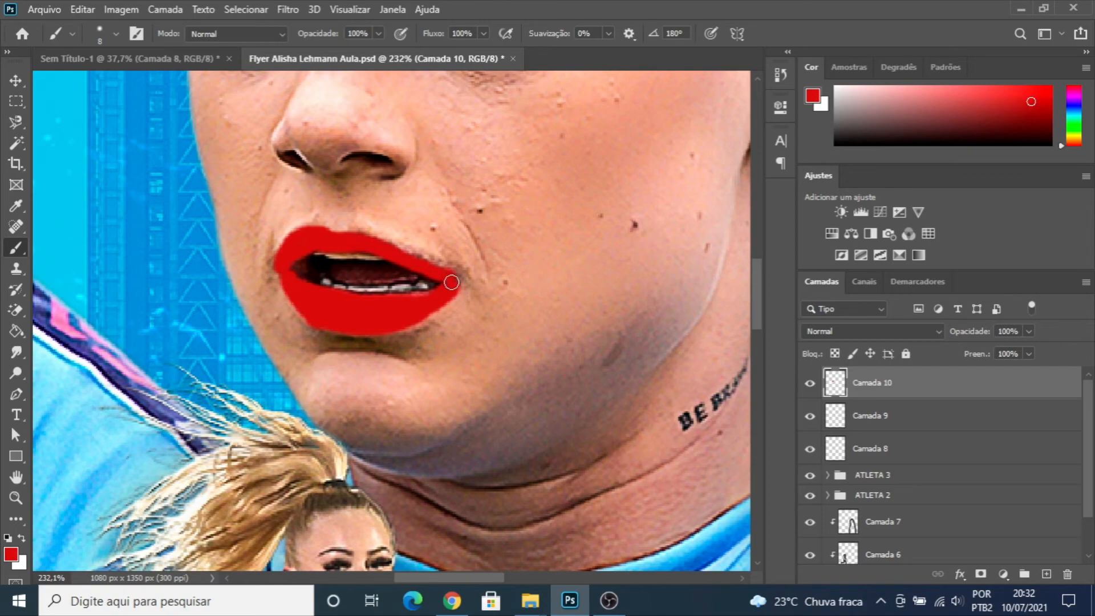
- Set the blend mode of "Camada 10" to Multiplicação, reduce its fill to 46%, and compare the lips with and without it
scroll(426, 307, down, 6)
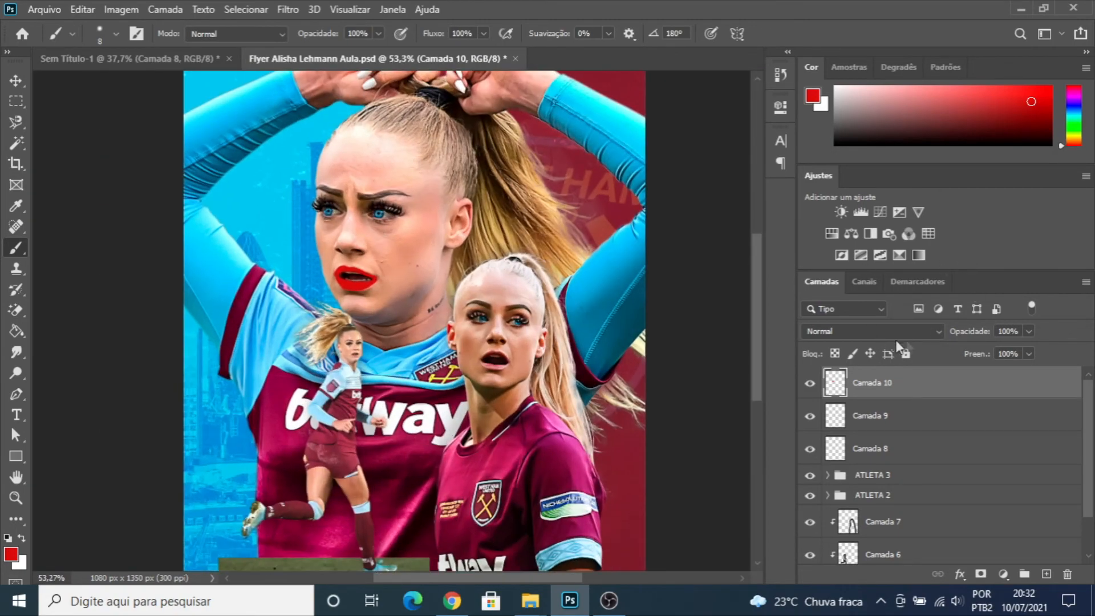
click(936, 332)
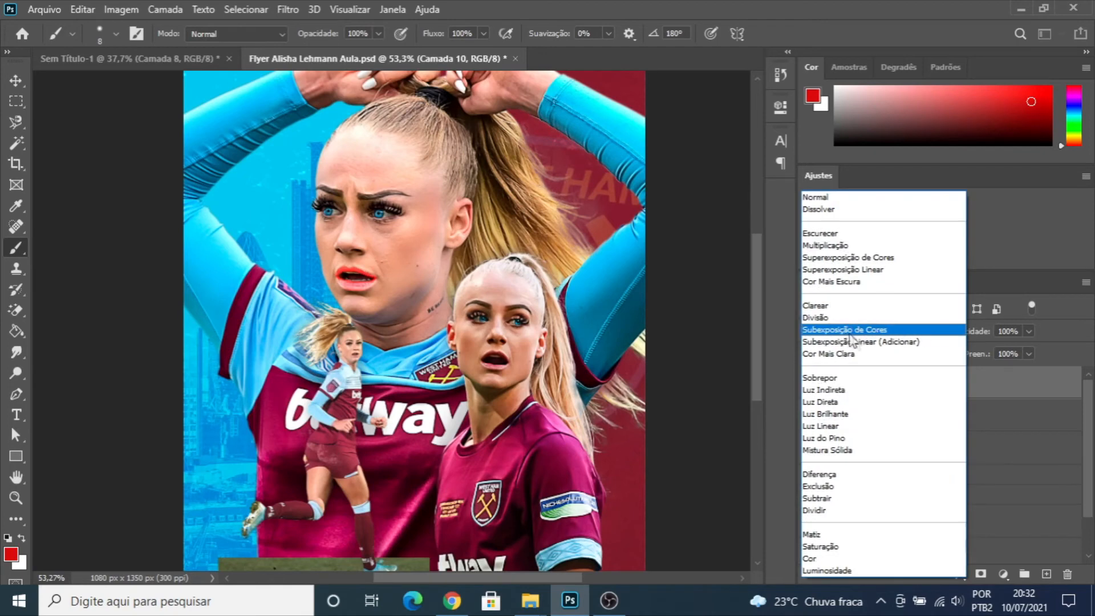
click(826, 246)
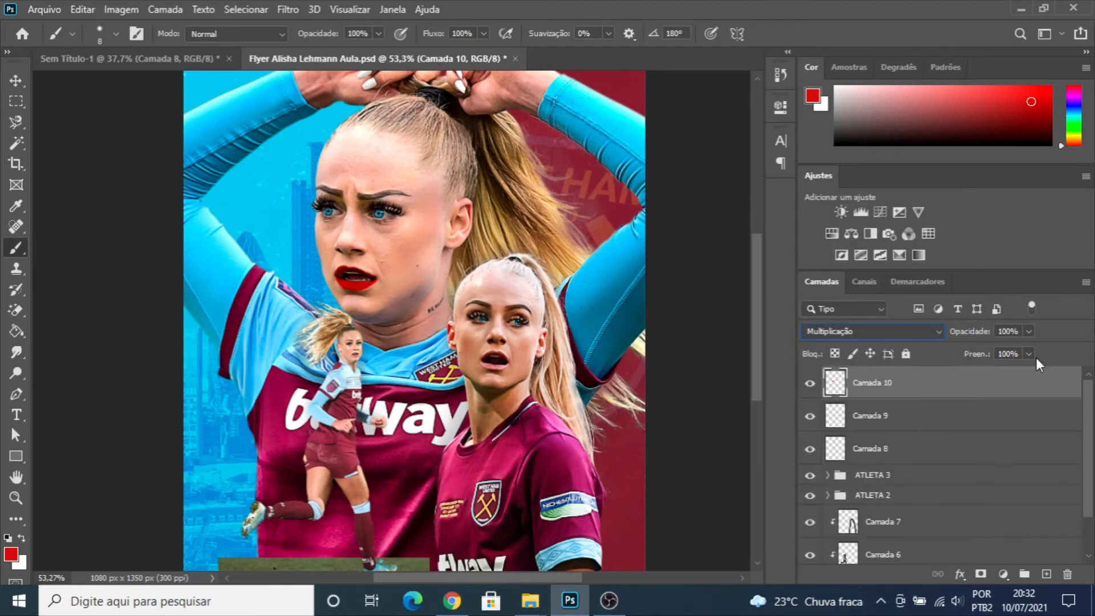
click(1029, 355)
drag(1026, 371, 981, 373)
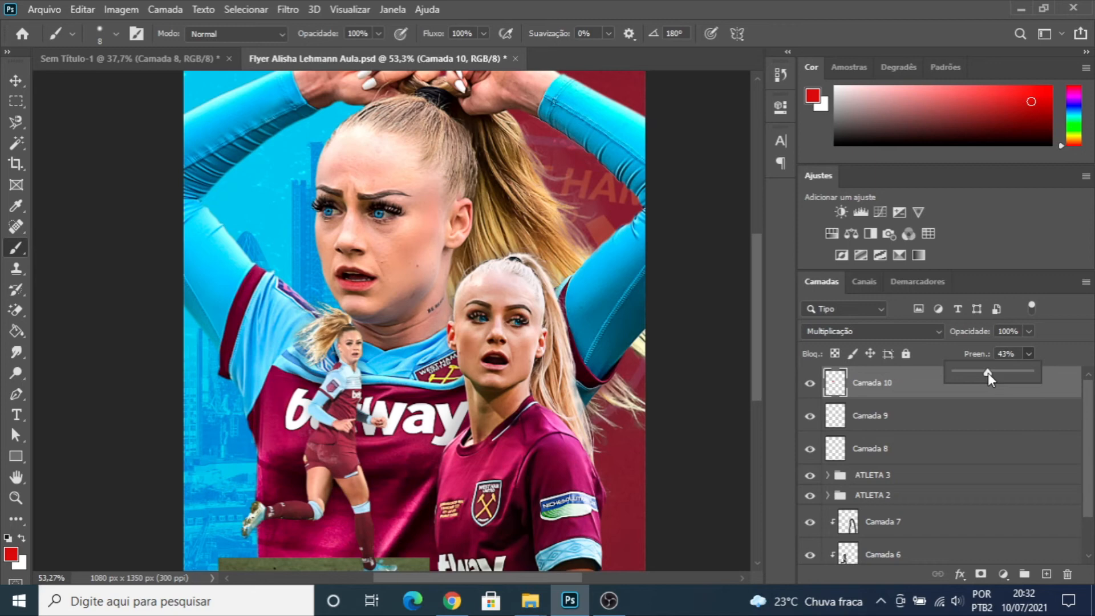
click(781, 336)
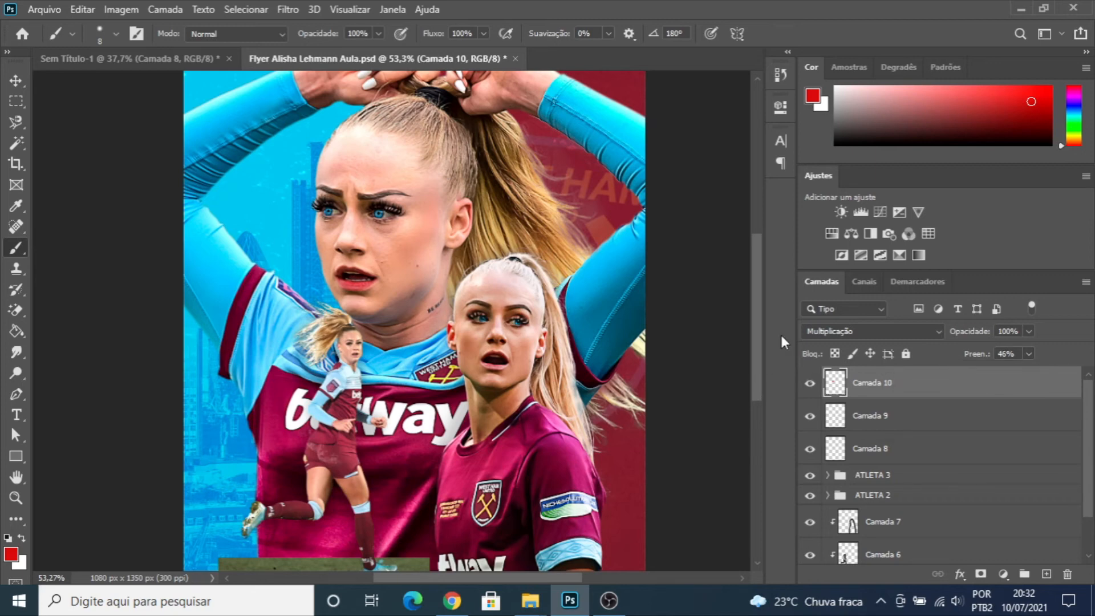
click(810, 384)
click(811, 383)
- Create a new layer above "Camada 10" and paint the ATLETA 2 woman's lips solid red with a 5 px brush
scroll(501, 357, up, 10)
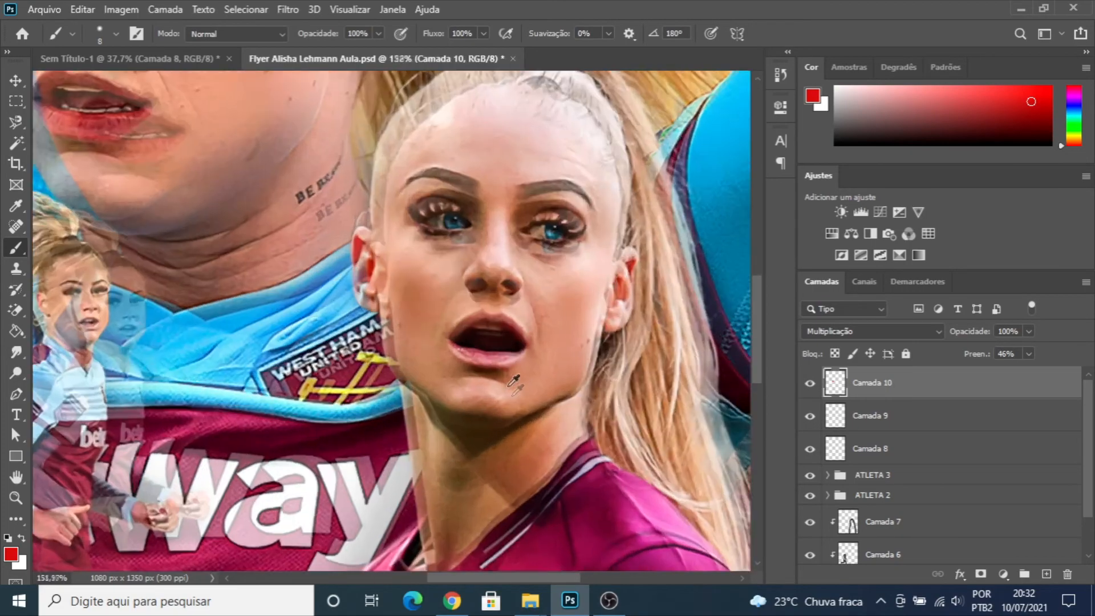
scroll(473, 331, up, 2)
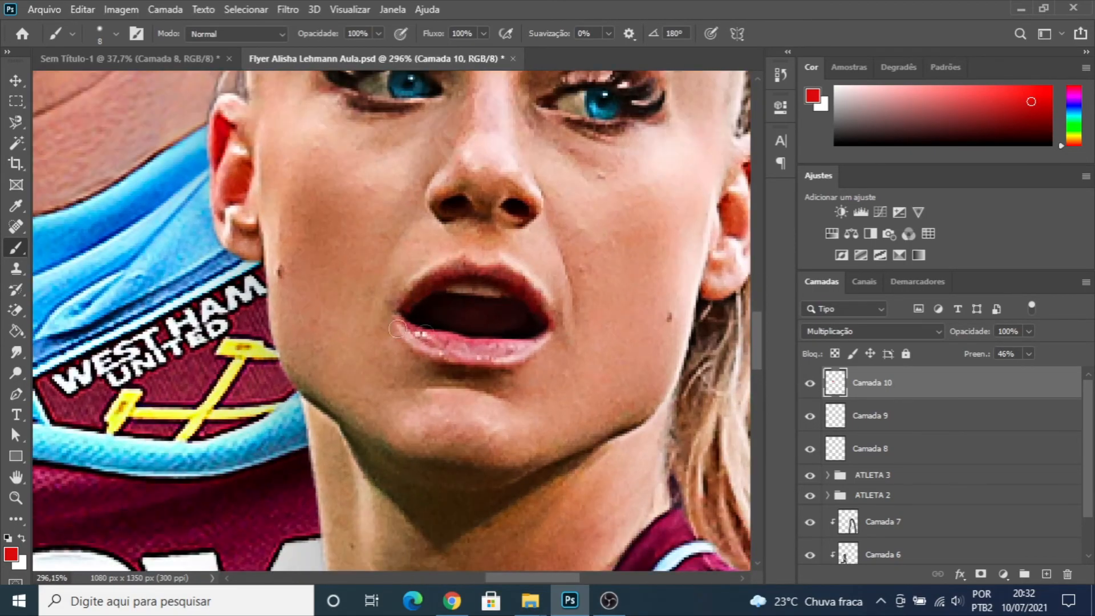
scroll(489, 318, up, 1)
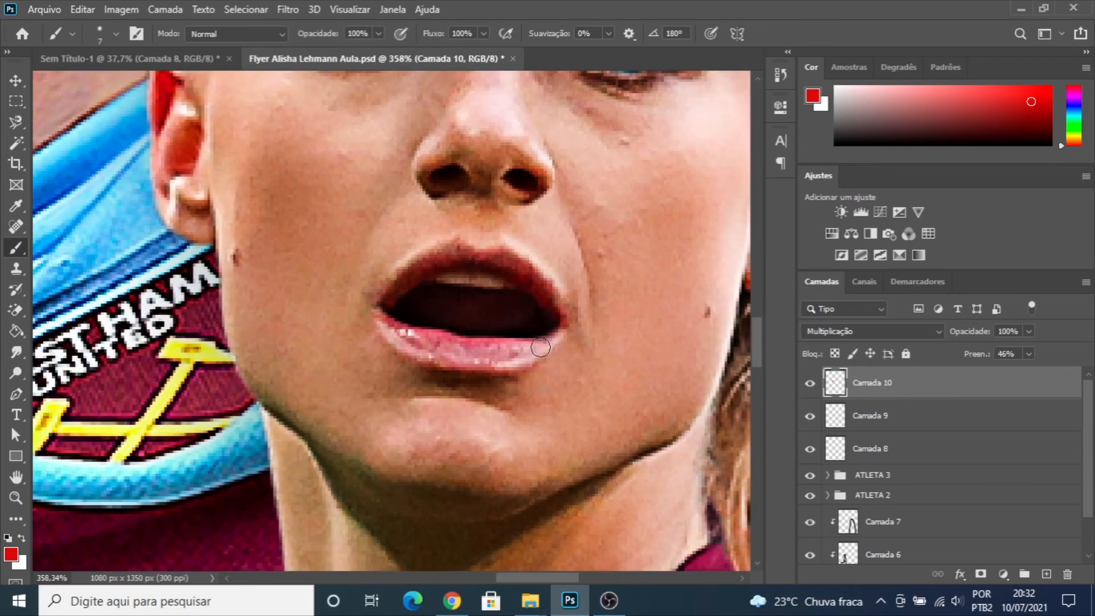
mouse_move(559, 331)
mouse_down()
mouse_move(546, 352)
mouse_move(503, 366)
mouse_up()
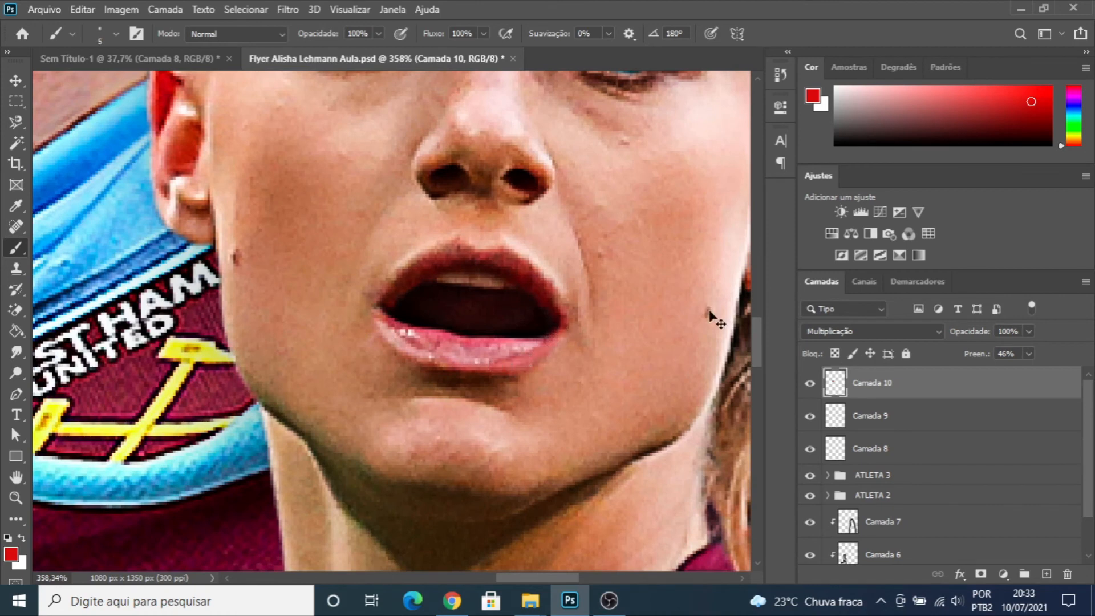
key(ctrl+z)
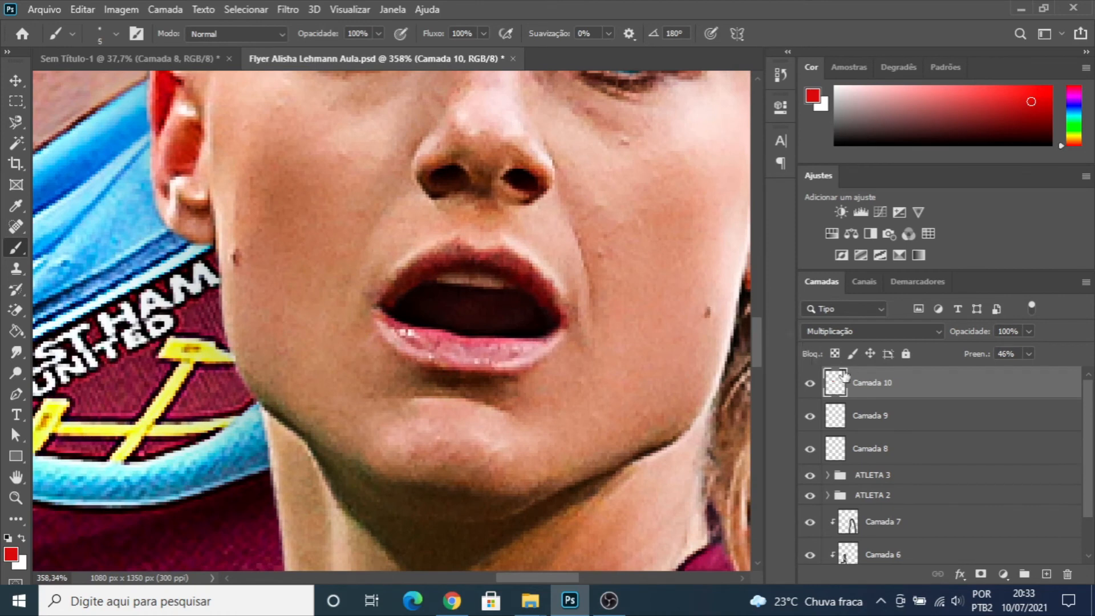
click(1042, 573)
mouse_move(557, 331)
mouse_down()
mouse_move(486, 368)
mouse_move(424, 353)
mouse_move(379, 320)
mouse_move(494, 345)
mouse_move(544, 340)
mouse_move(466, 354)
mouse_move(412, 340)
mouse_move(494, 355)
mouse_move(465, 357)
mouse_move(524, 357)
mouse_move(561, 320)
mouse_move(503, 254)
mouse_move(451, 246)
mouse_move(398, 277)
mouse_move(380, 308)
mouse_move(463, 258)
mouse_move(450, 256)
mouse_move(397, 280)
mouse_move(452, 257)
mouse_move(494, 261)
mouse_move(555, 317)
mouse_up()
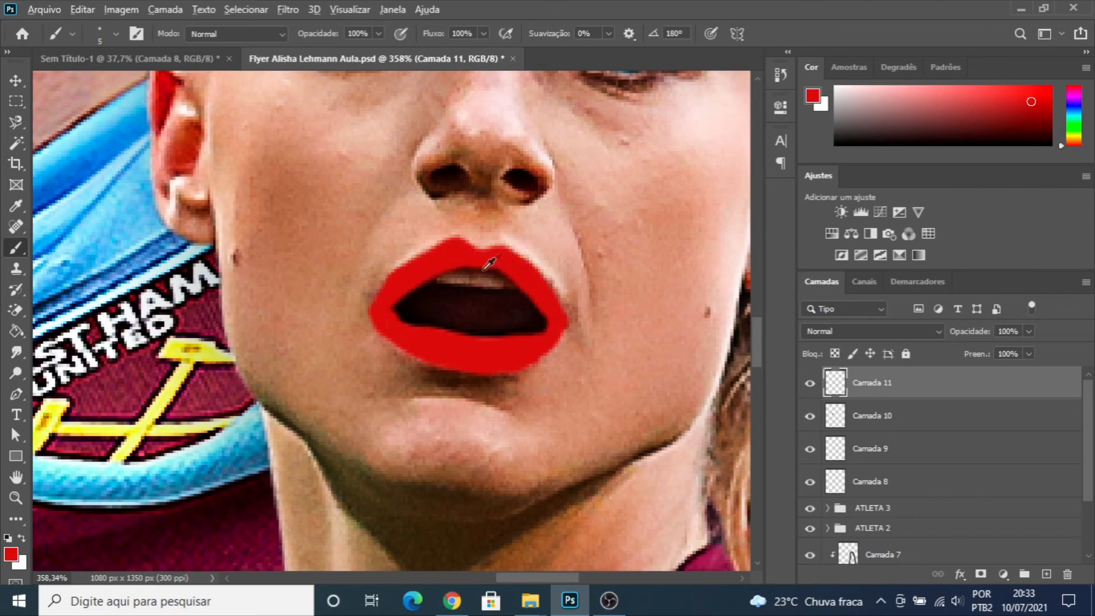
- Set the blend mode of "Camada 11" to Multiplicação and reduce its fill to 48%
scroll(514, 268, down, 8)
scroll(523, 331, down, 1)
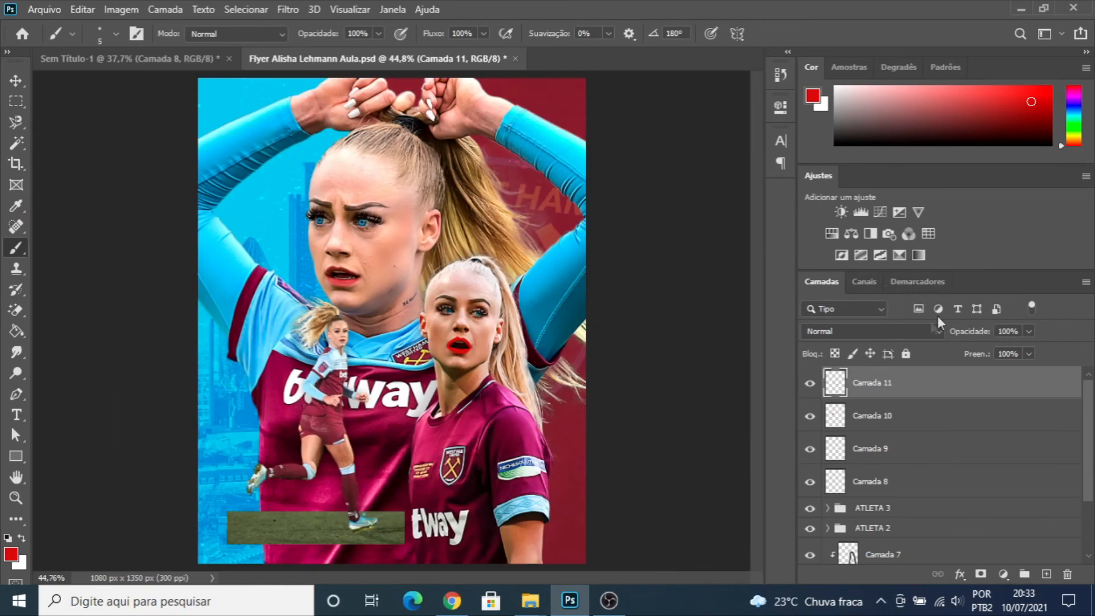
click(917, 330)
click(824, 245)
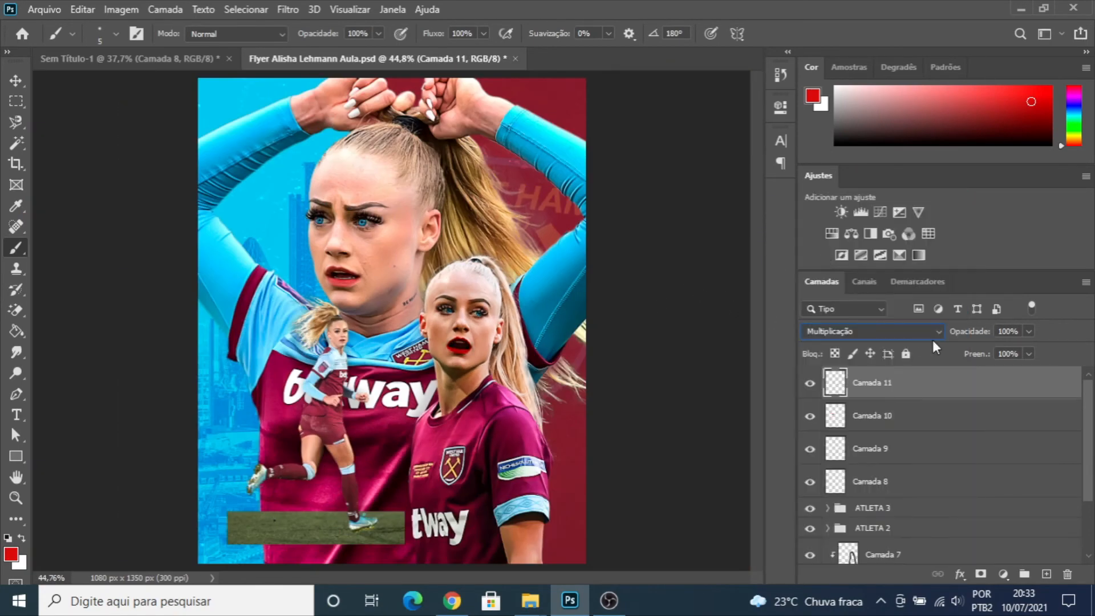
click(1029, 354)
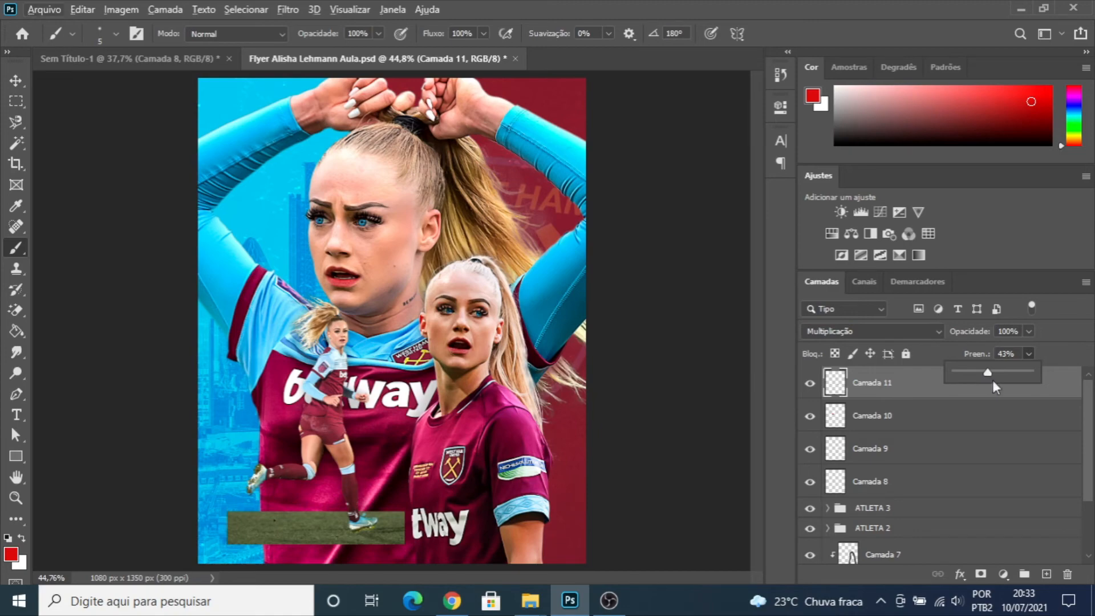
drag(986, 374, 992, 373)
- Add a layer mask to "Camada 11" and check the ATLETA 2 woman's lip edges with a black 8 px brush
click(16, 81)
scroll(451, 353, up, 5)
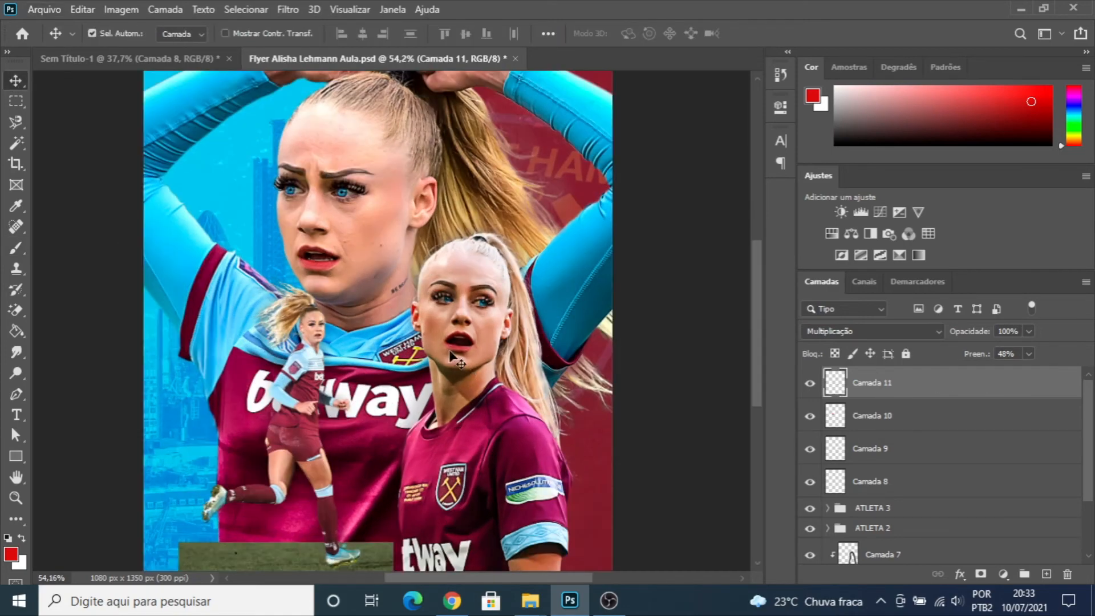
scroll(451, 354, up, 8)
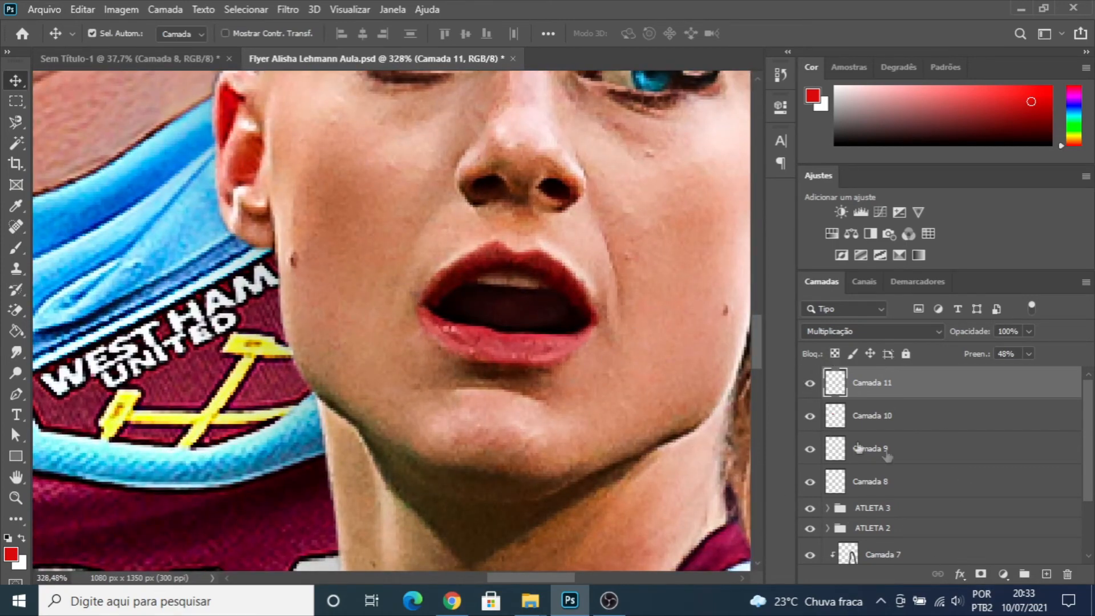
click(980, 574)
key(b)
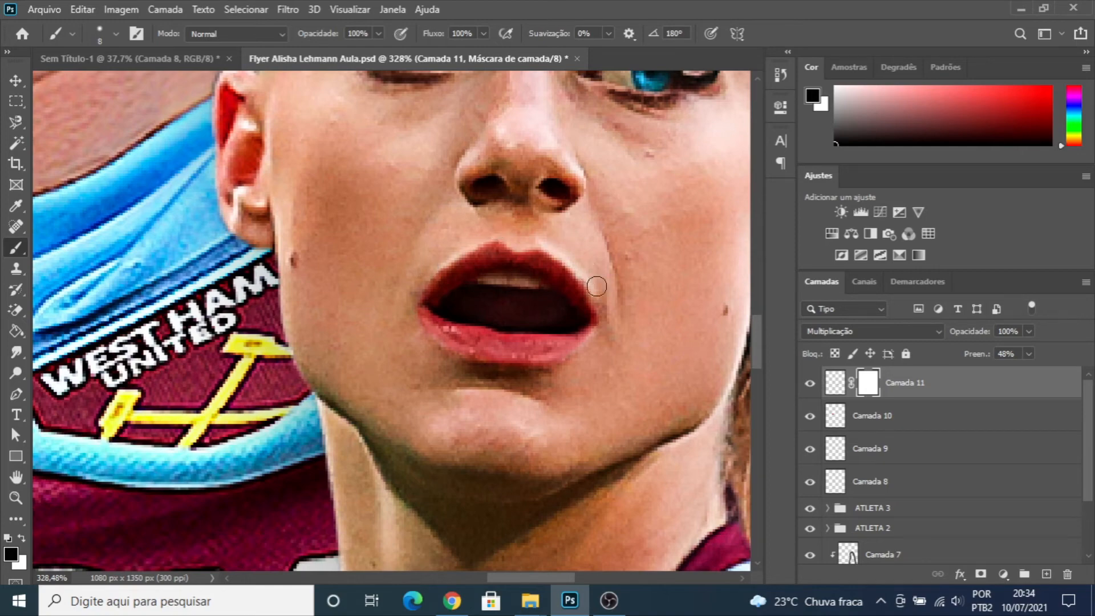
scroll(607, 325, down, 6)
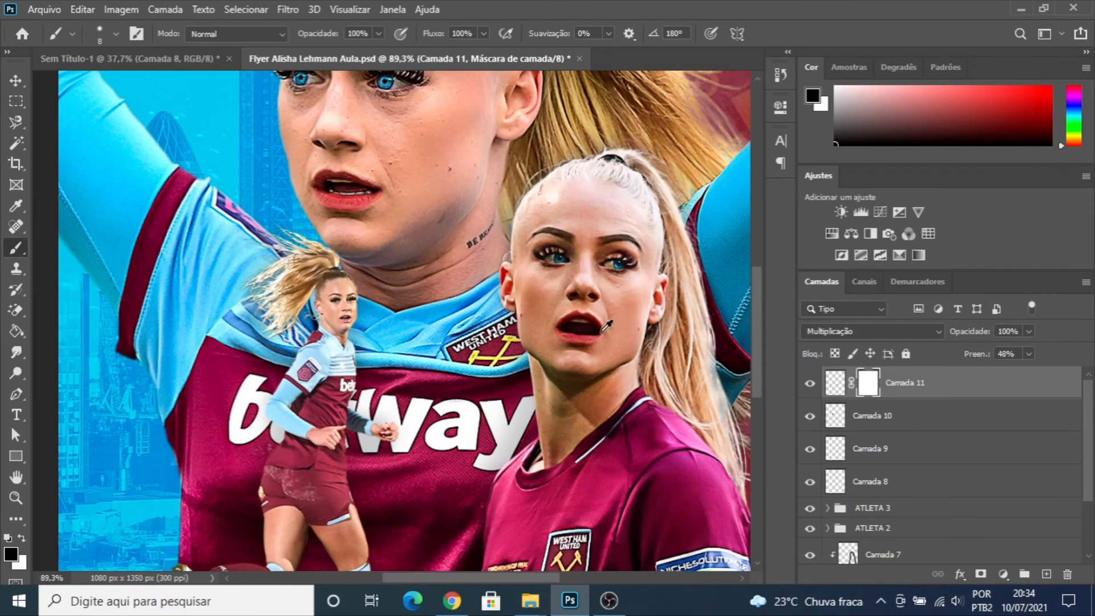
click(16, 80)
scroll(398, 264, down, 4)
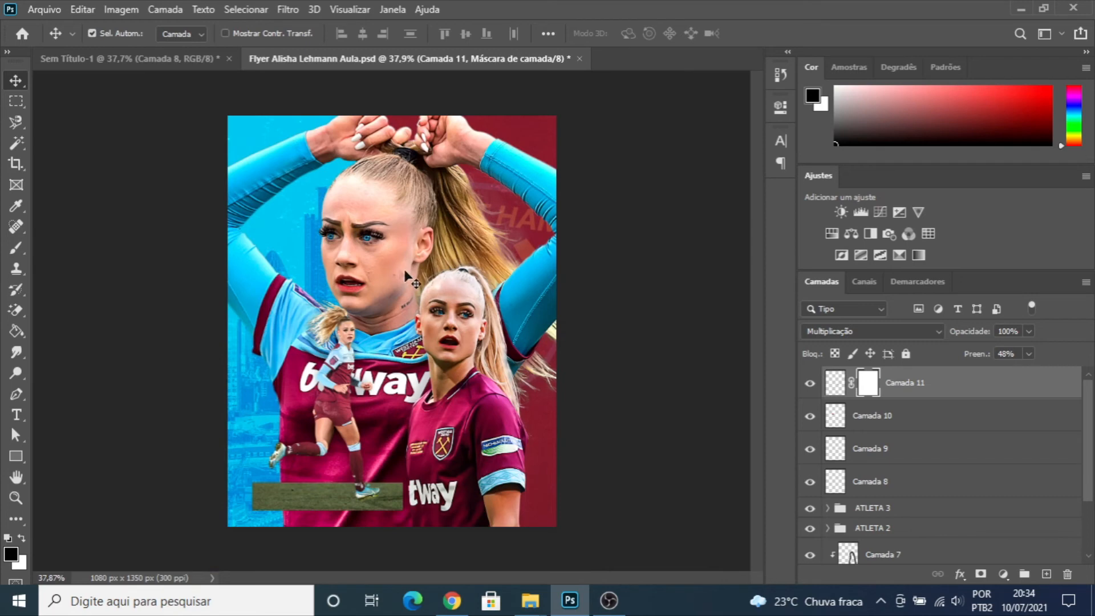
- Group the layers "Camada 8" through "Camada 11" and name the group "Boca E olhos"
scroll(436, 279, down, 1)
scroll(436, 279, up, 2)
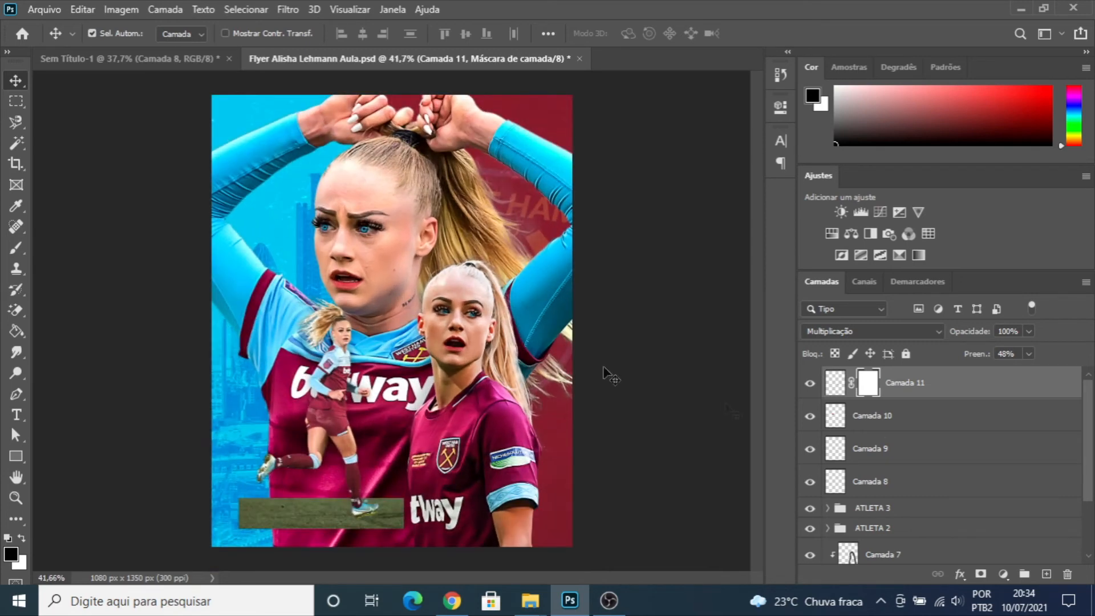
shift+click(890, 482)
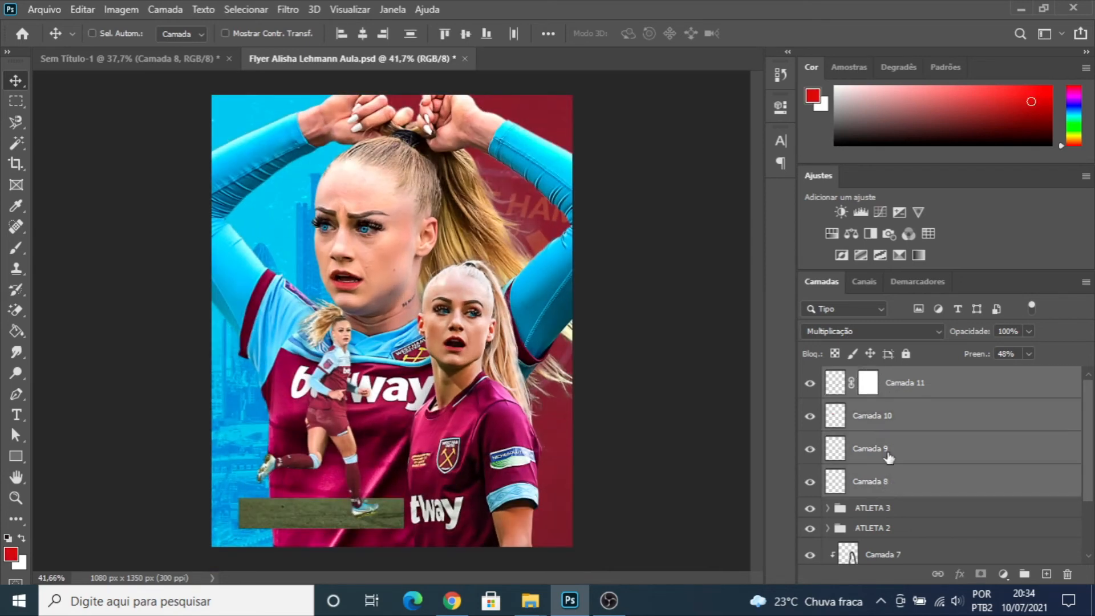
key(ctrl+g)
double_click(884, 378)
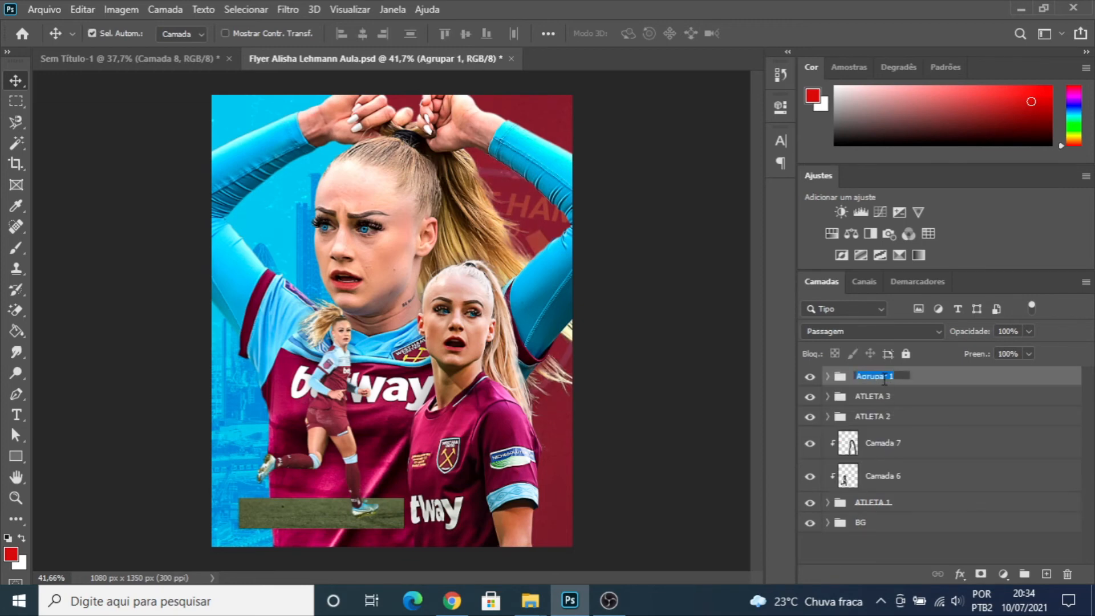
text(Boca E olhos)
key(Return)
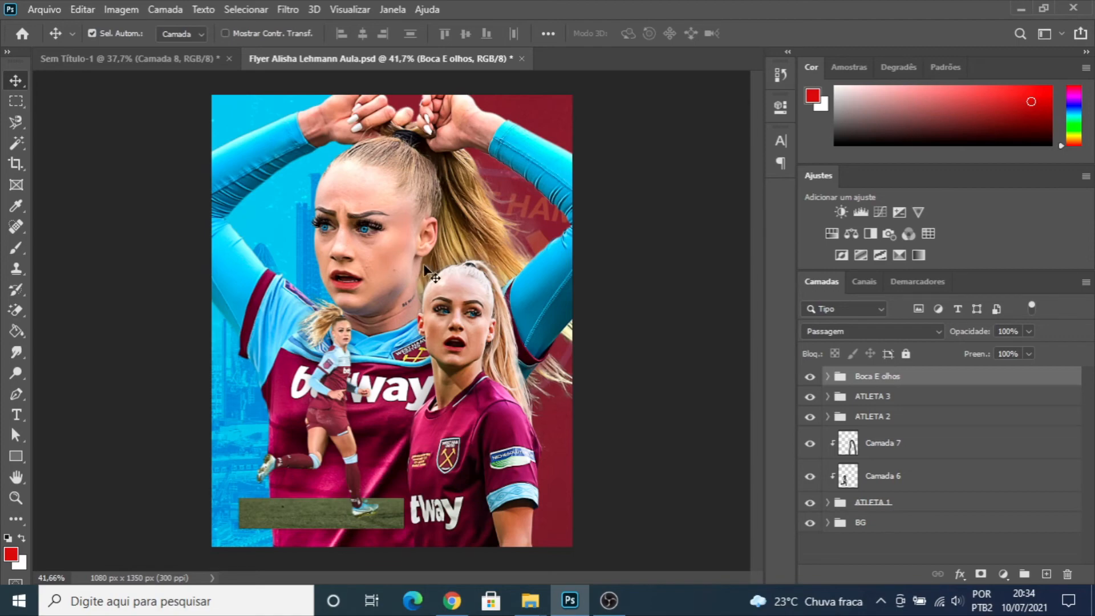
- Draw a black circle about 403 px in diameter directly above the BG group, behind the large athlete's face
scroll(423, 263, up, 2)
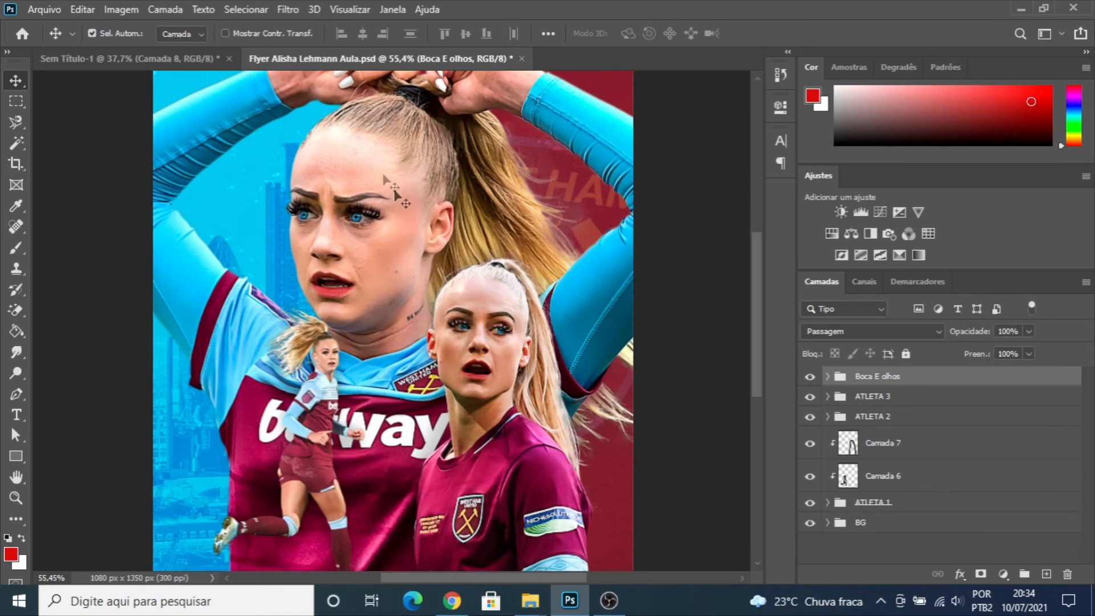
scroll(339, 231, up, 3)
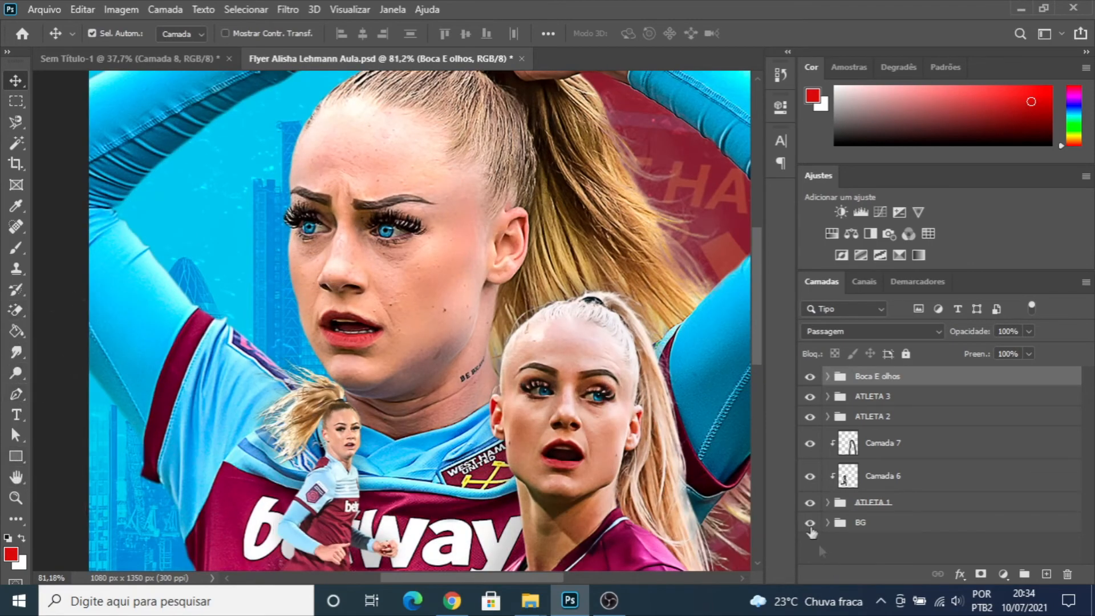
click(880, 524)
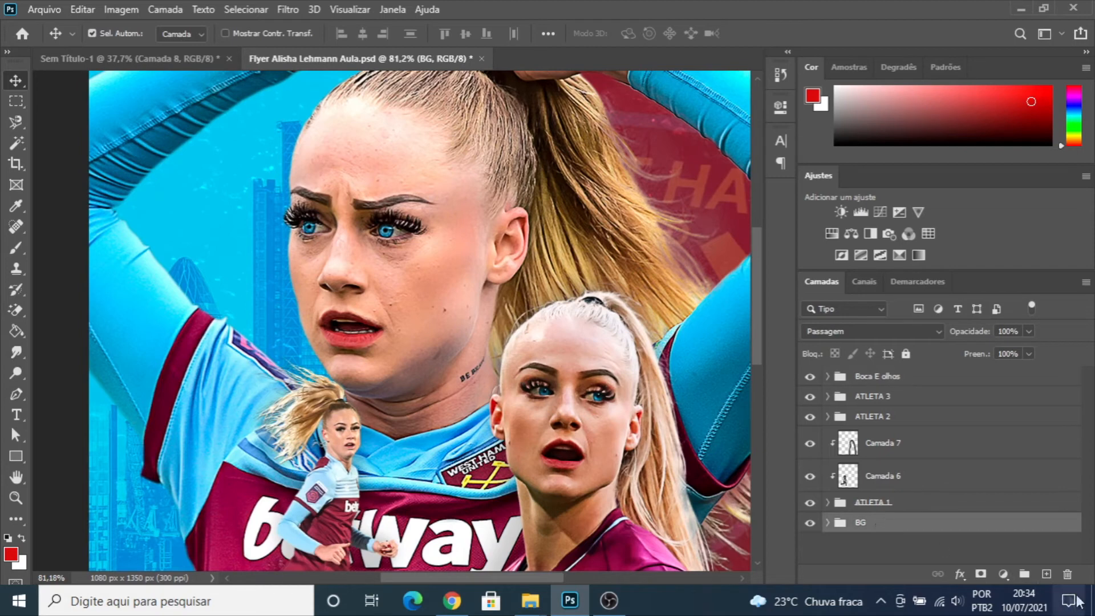
click(1045, 574)
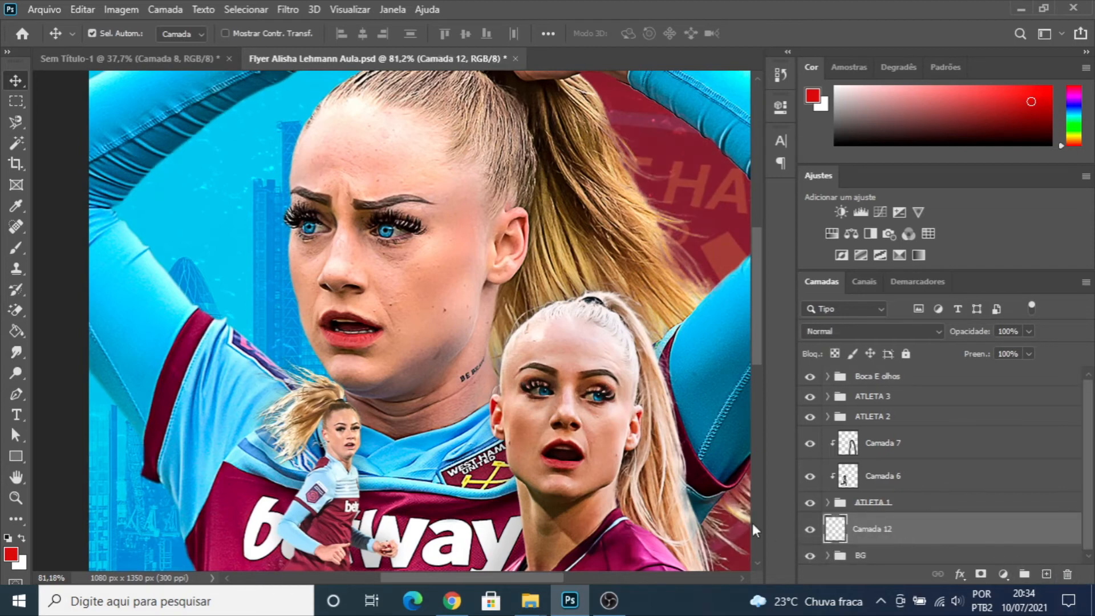
key(Delete)
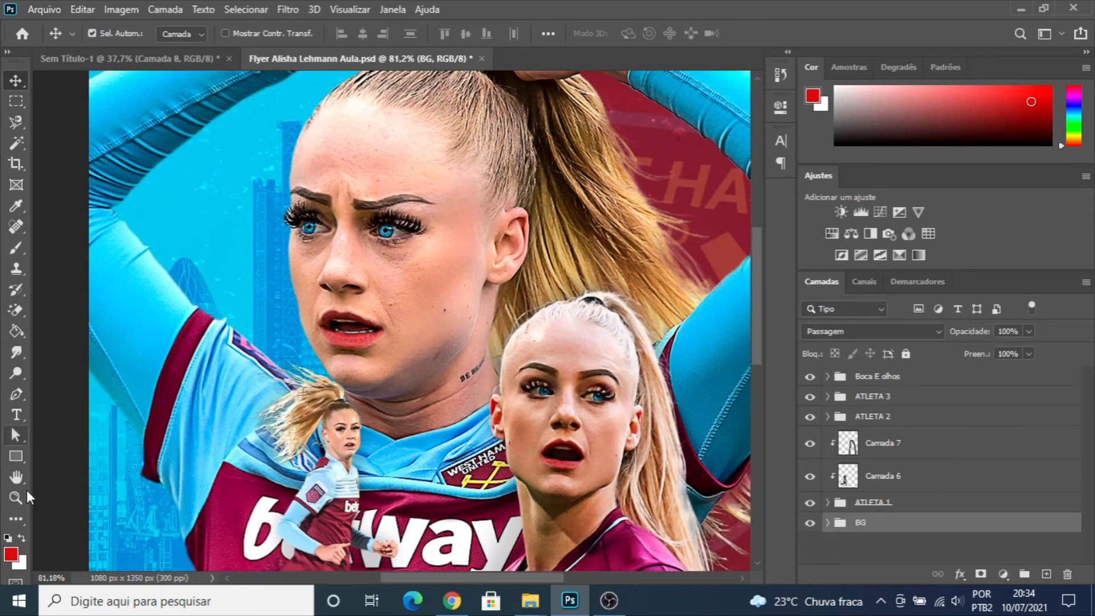
click(16, 457)
click(85, 487)
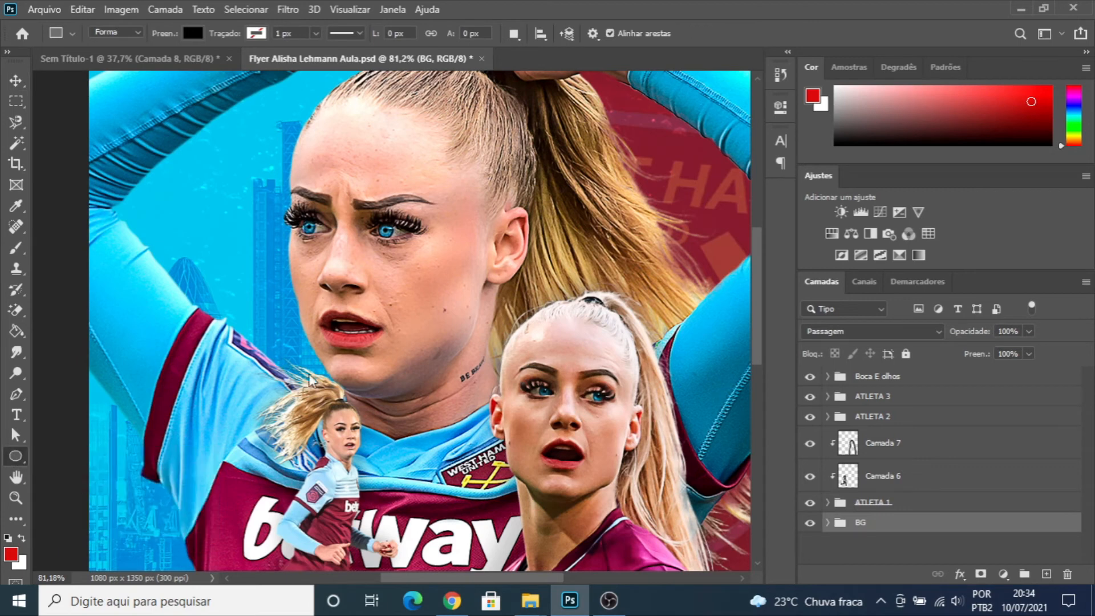
drag(224, 174, 494, 418)
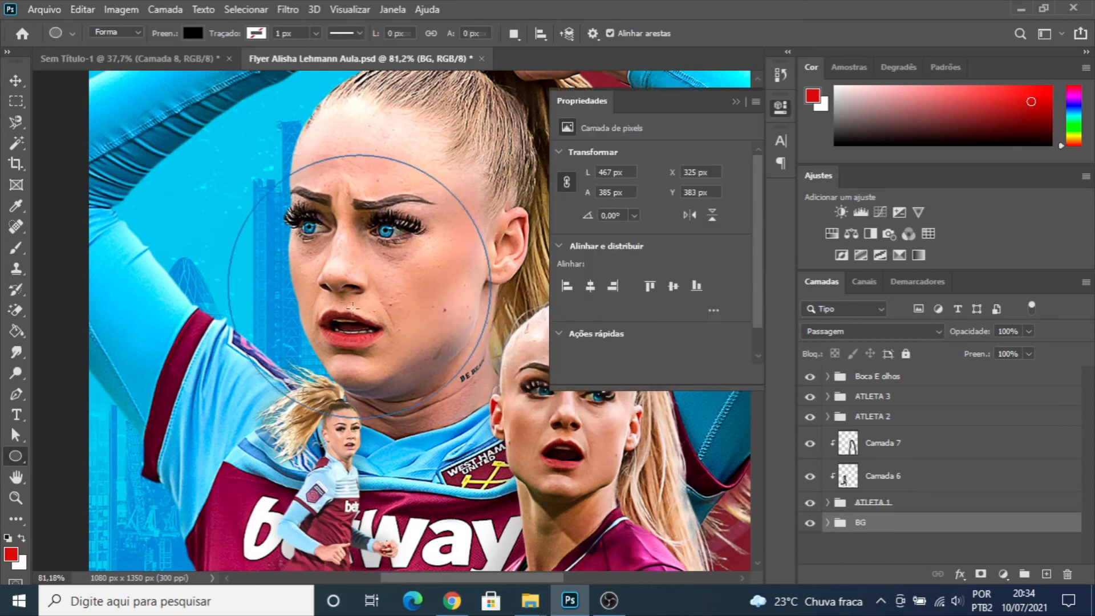
click(741, 103)
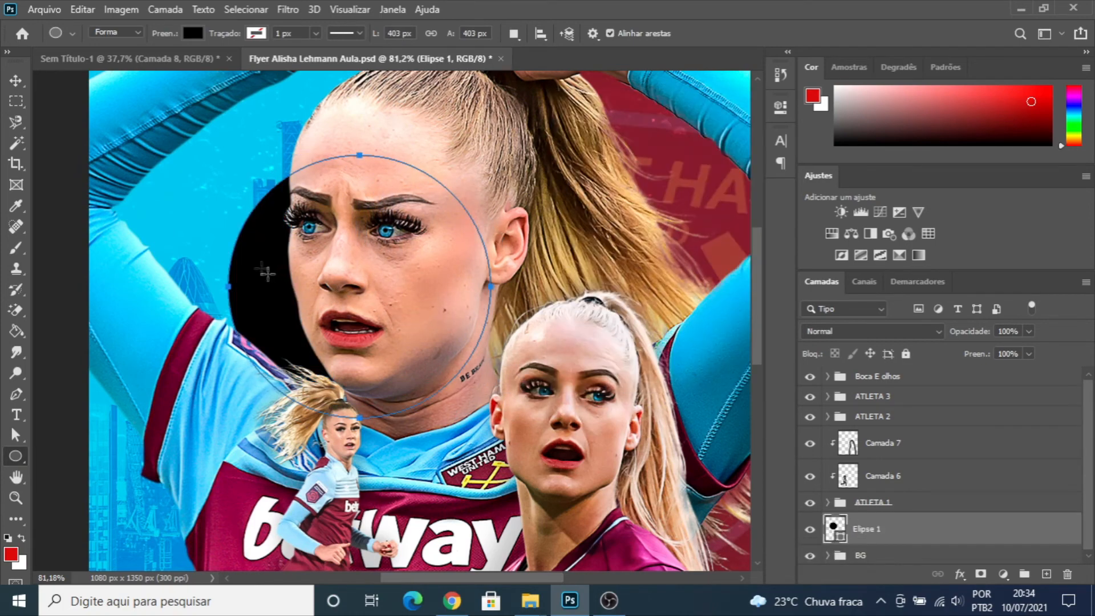
- Enlarge the black circle to about 514 px in diameter and reposition it behind the large athlete's face
key(v)
drag(275, 245, 261, 212)
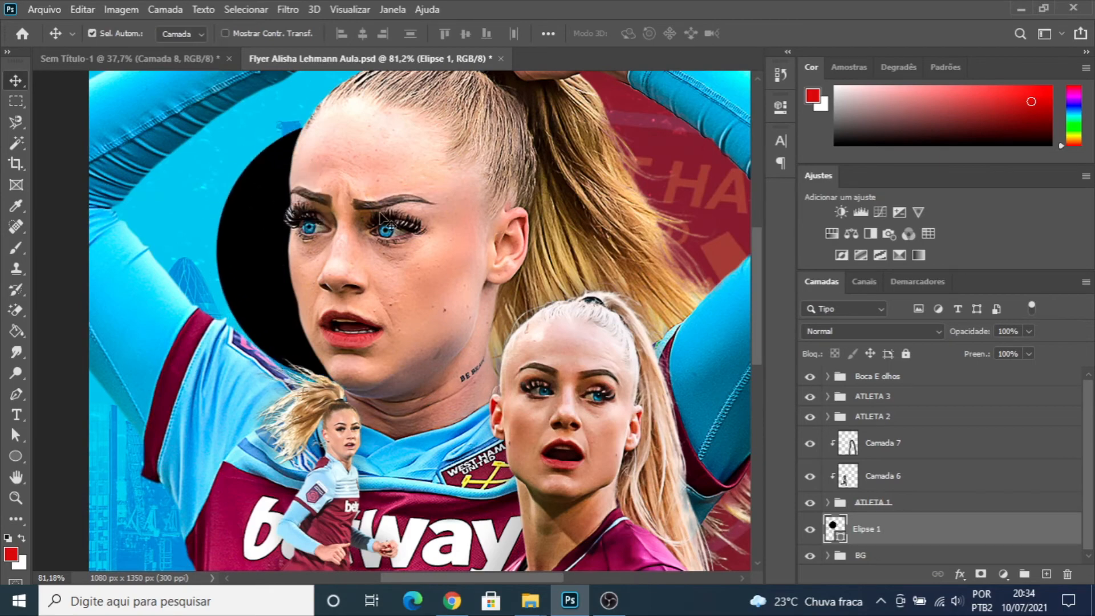
scroll(380, 219, down, 2)
scroll(384, 168, up, 1)
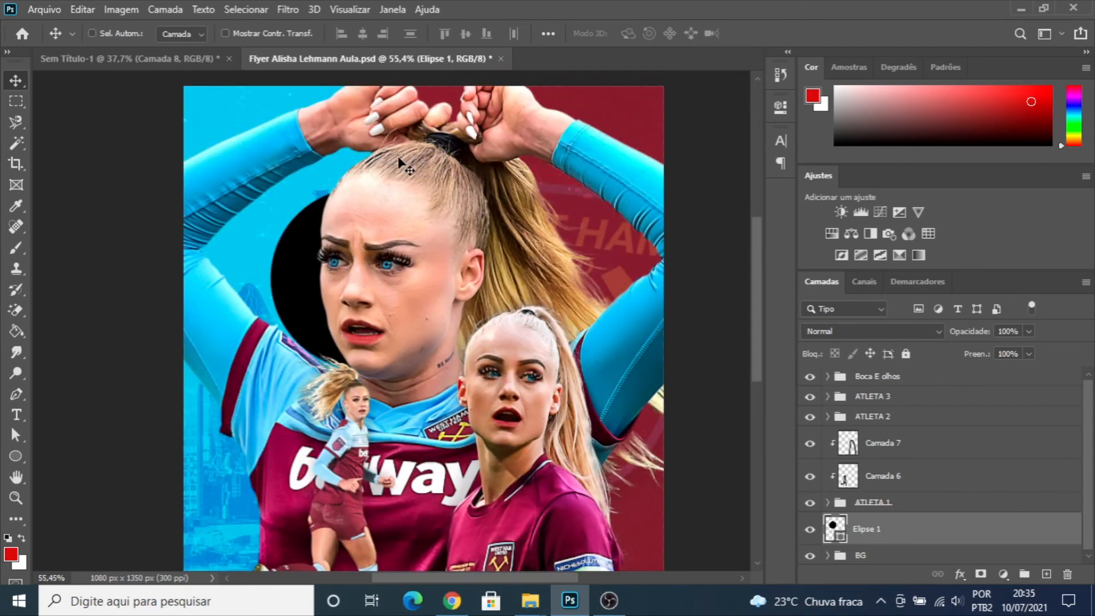
key(ctrl+t)
drag(269, 186, 233, 148)
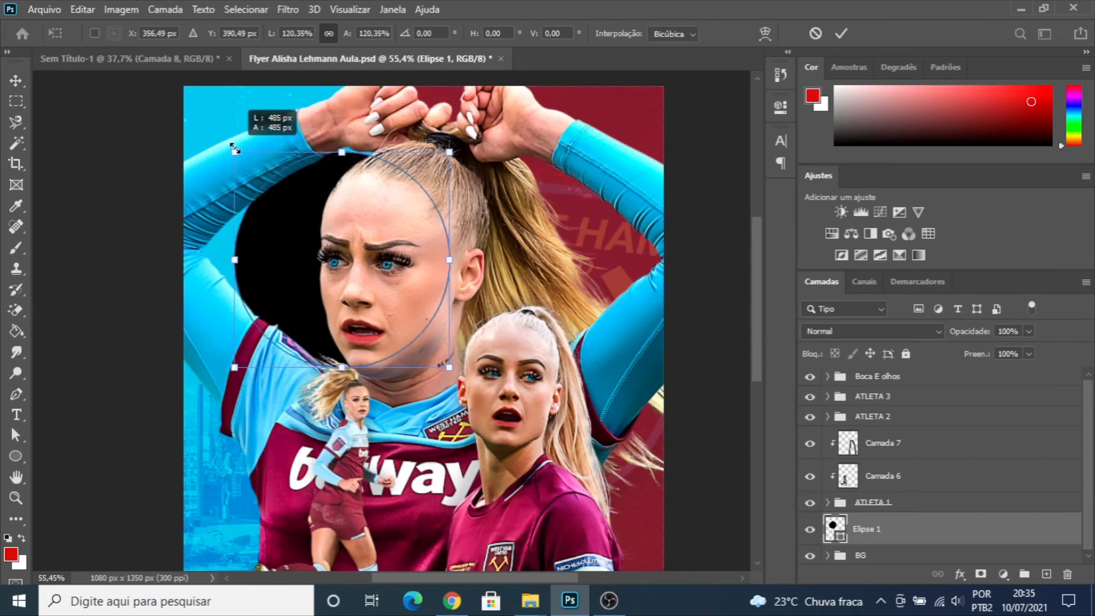
drag(289, 247, 328, 257)
drag(490, 159, 514, 158)
drag(273, 375, 271, 378)
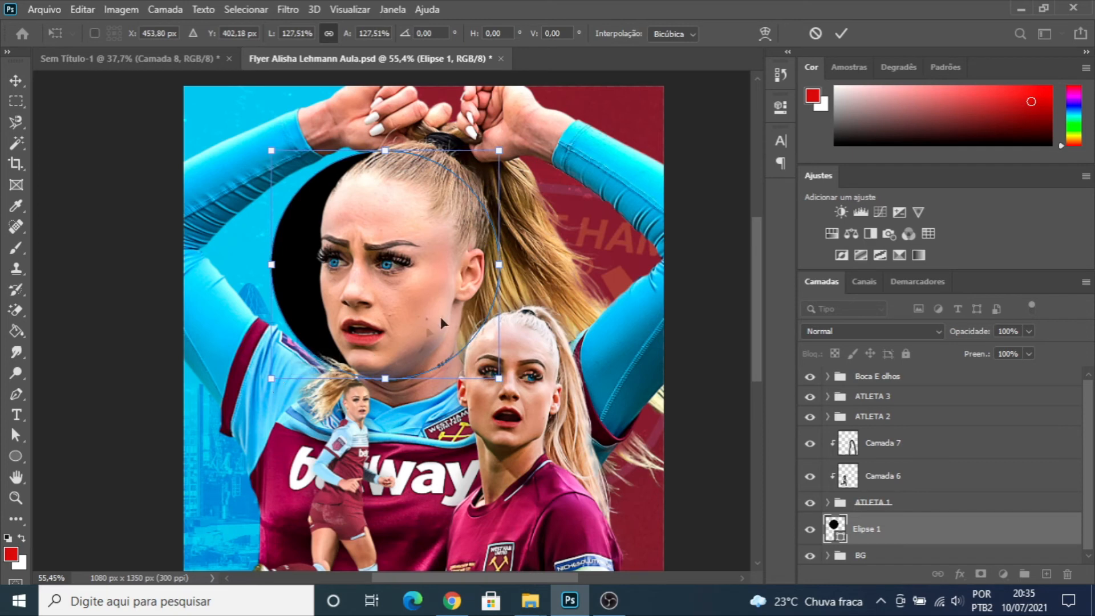
key(Return)
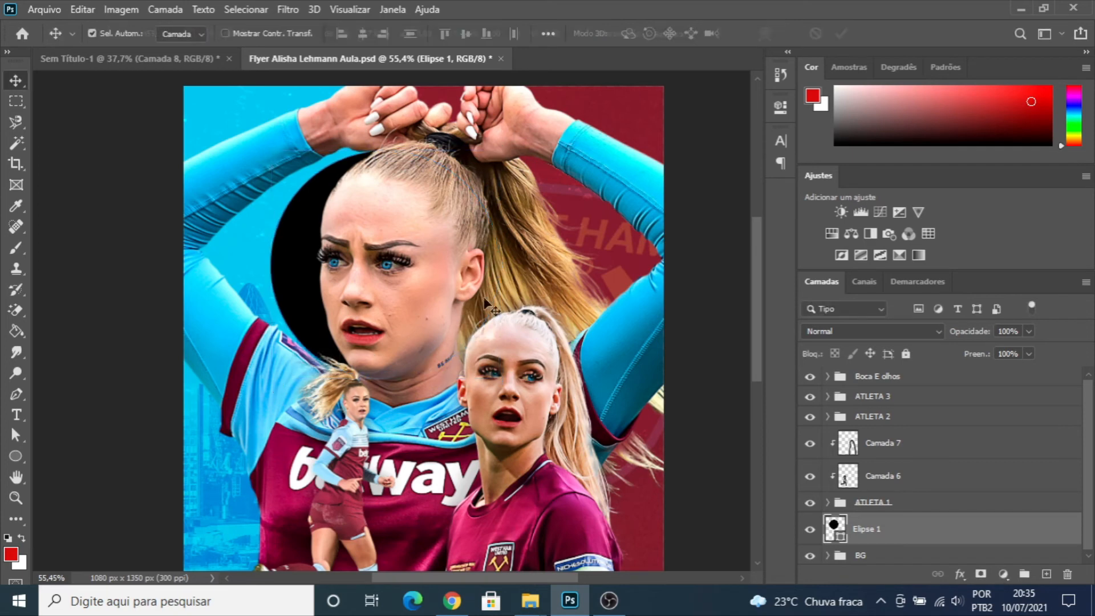
- Write "ALISHA LEHMANN" along the circle's outline in black 6 pt Above Black text, consulting the finished flyer for the wording
click(16, 415)
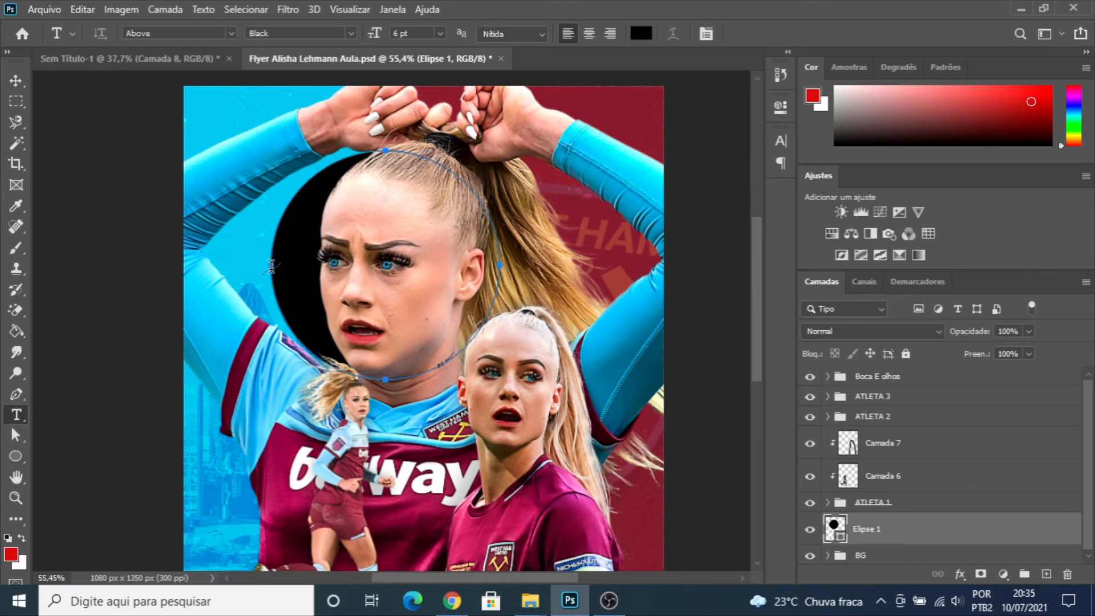
click(271, 267)
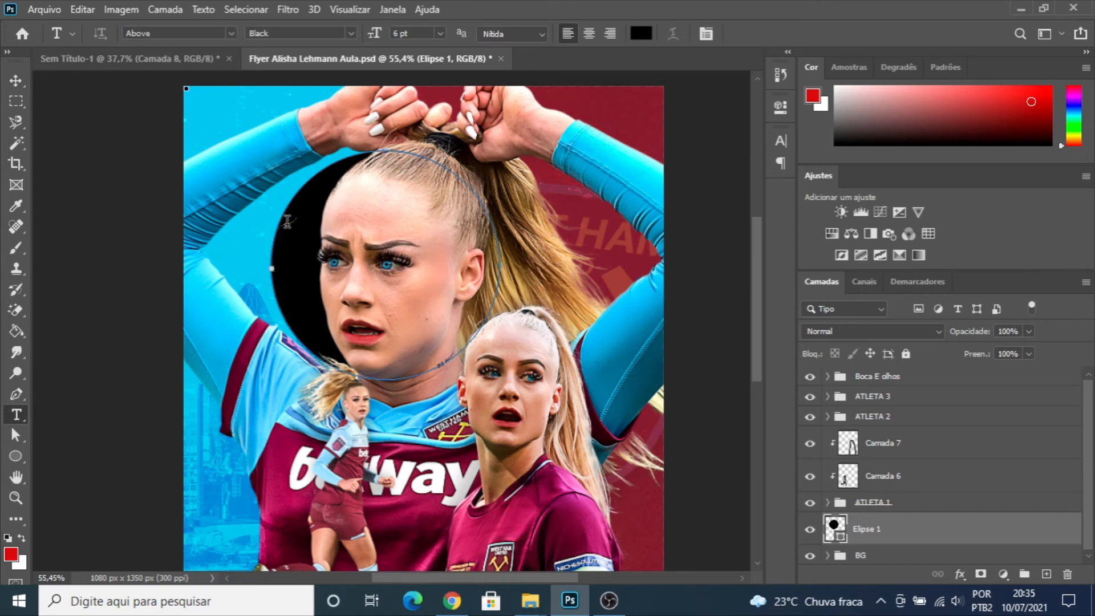
click(268, 252)
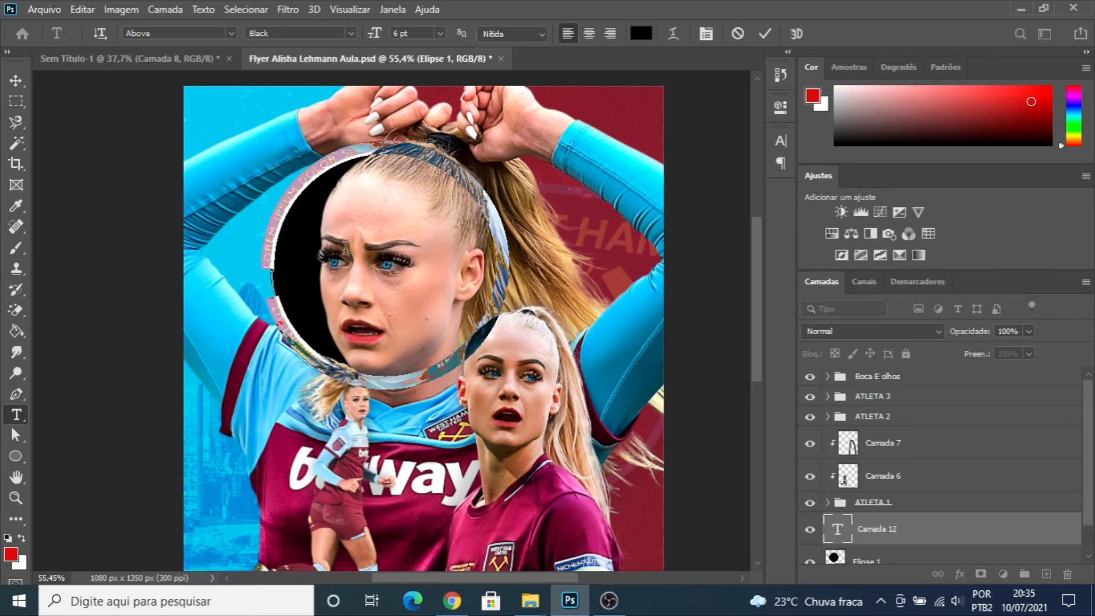
key(BackSpace)
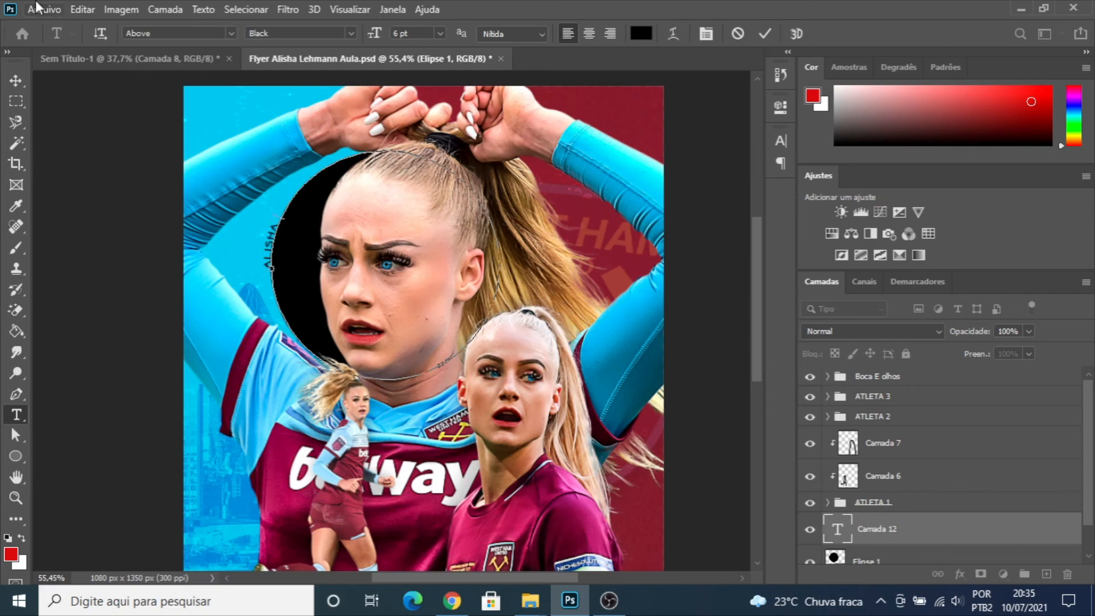
click(126, 52)
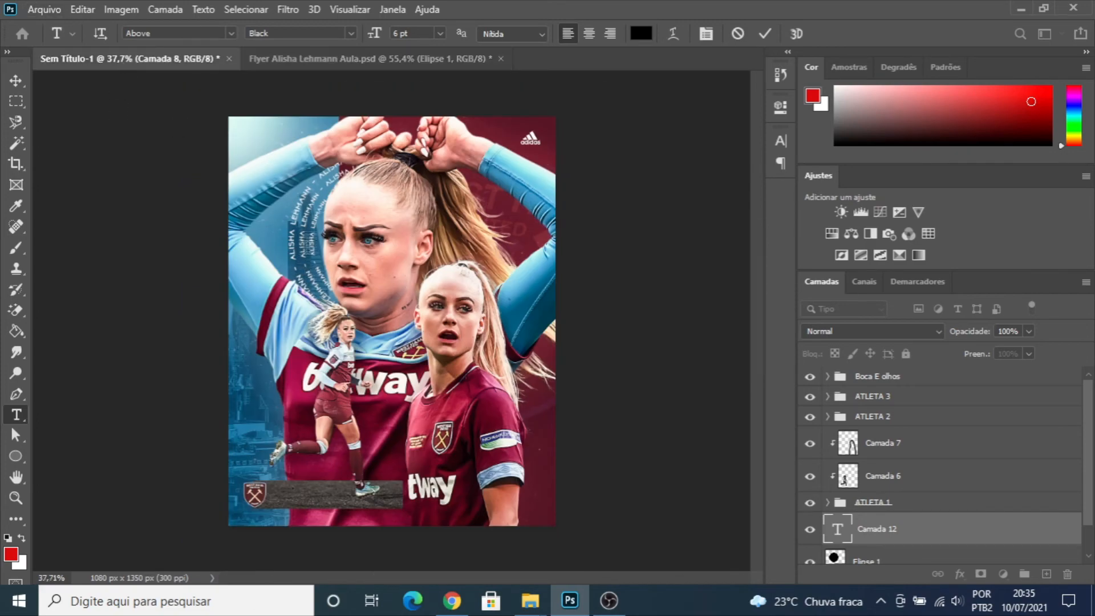
click(295, 63)
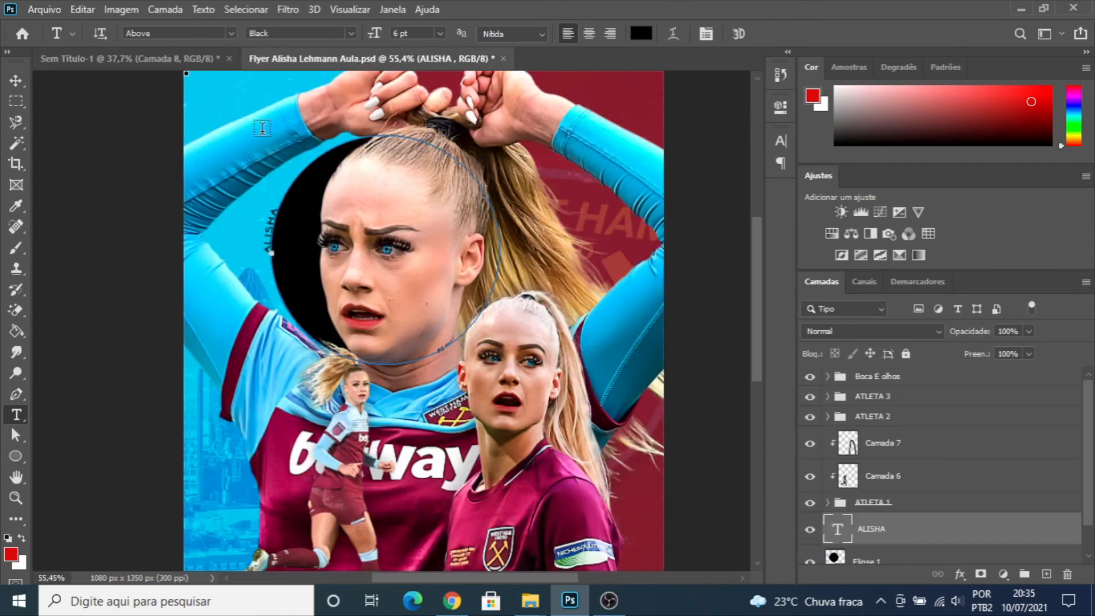
key(e)
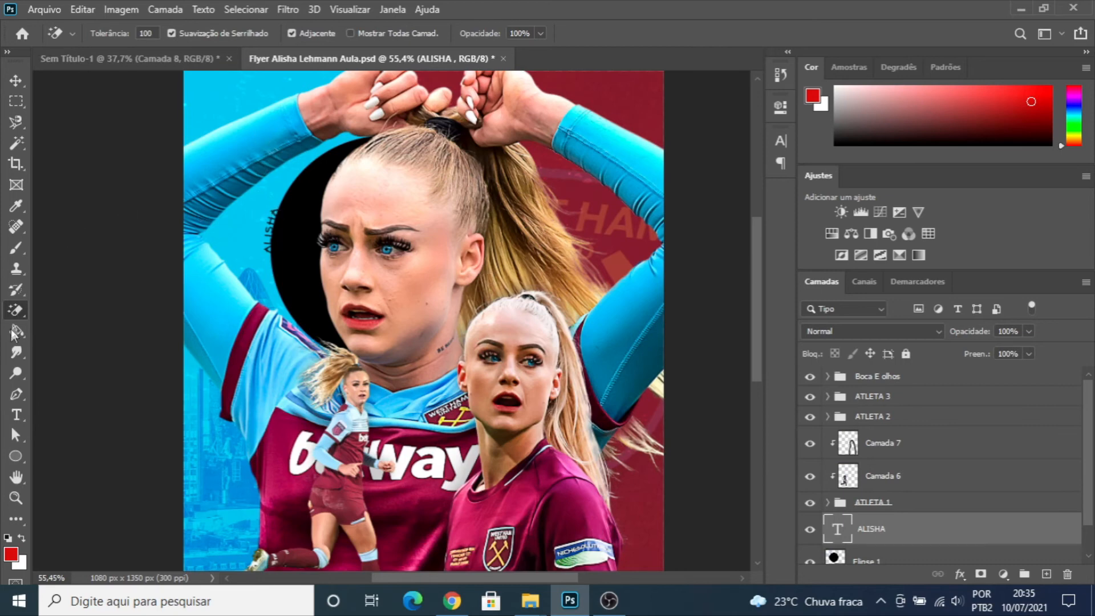
click(16, 415)
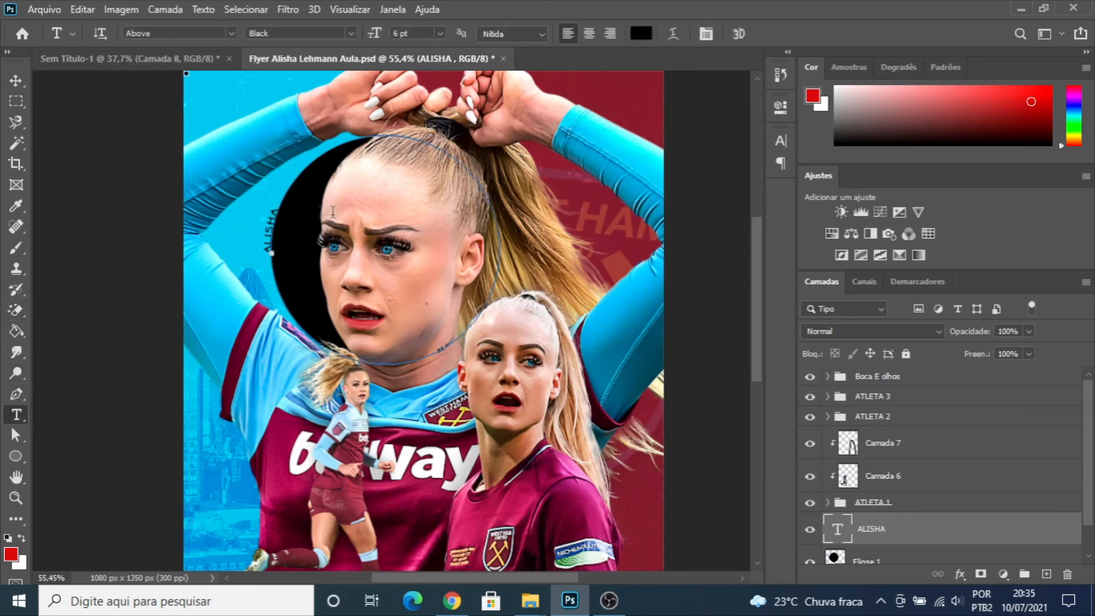
click(306, 199)
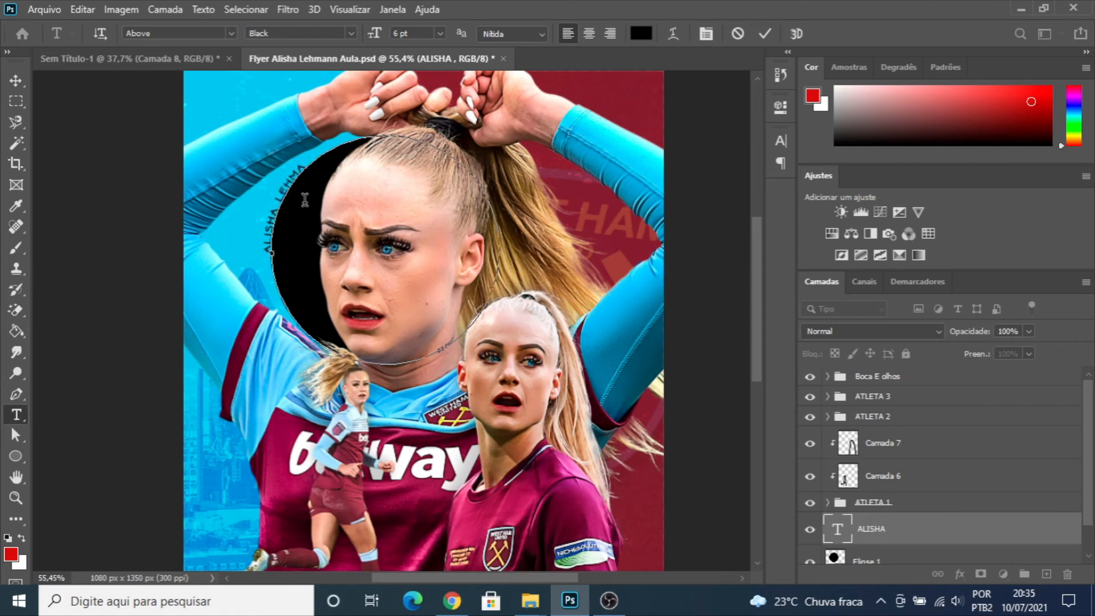
click(15, 81)
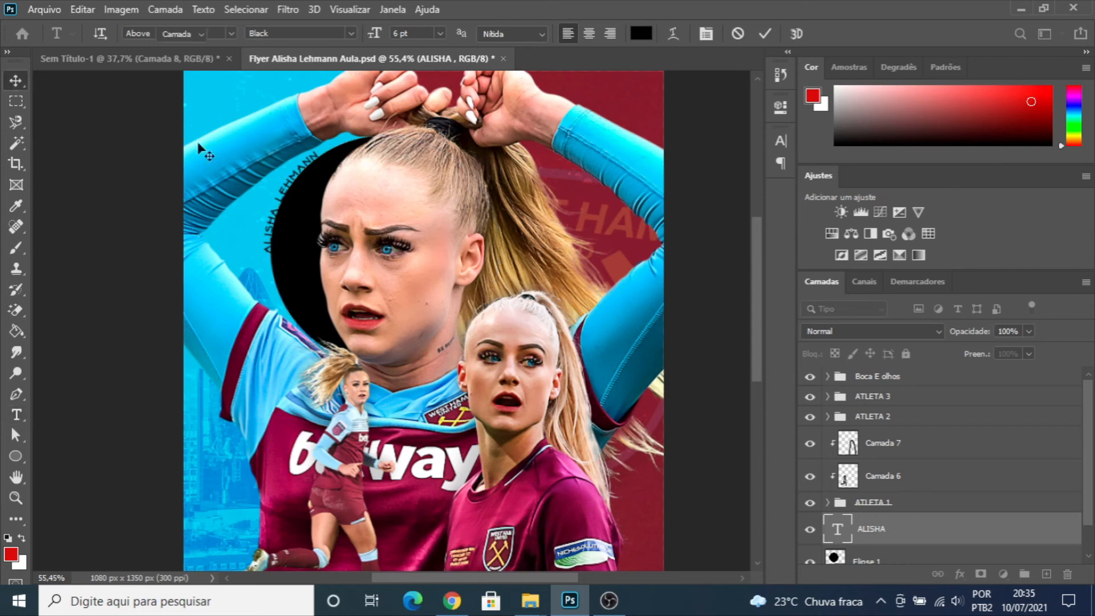
- Repeat the text "ALISHA LEHMANN" with " - " separators all the way around the circle's outline
double_click(305, 185)
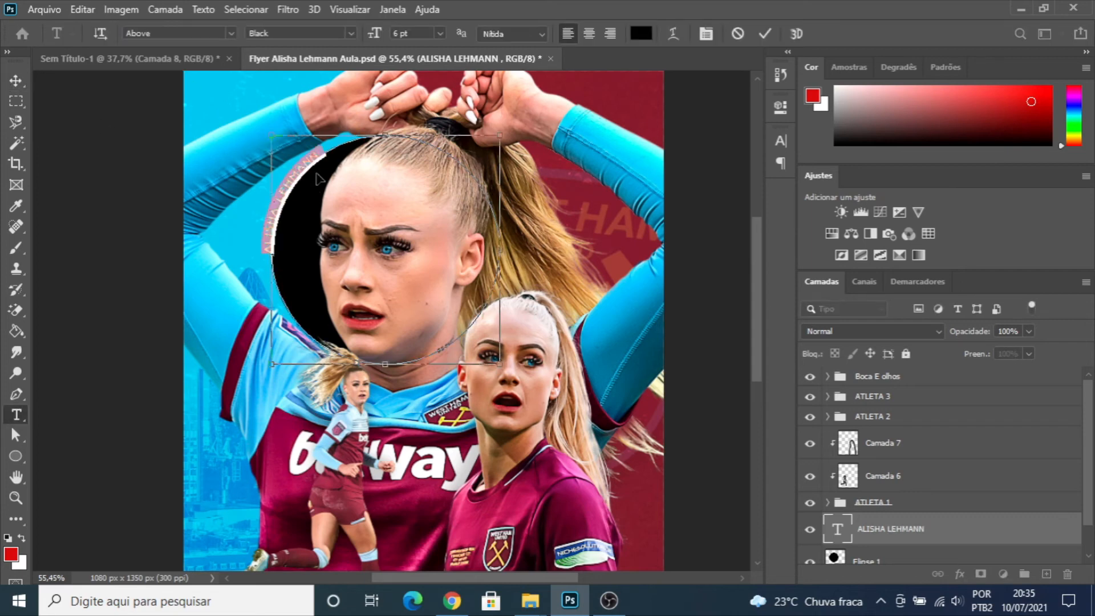
click(317, 171)
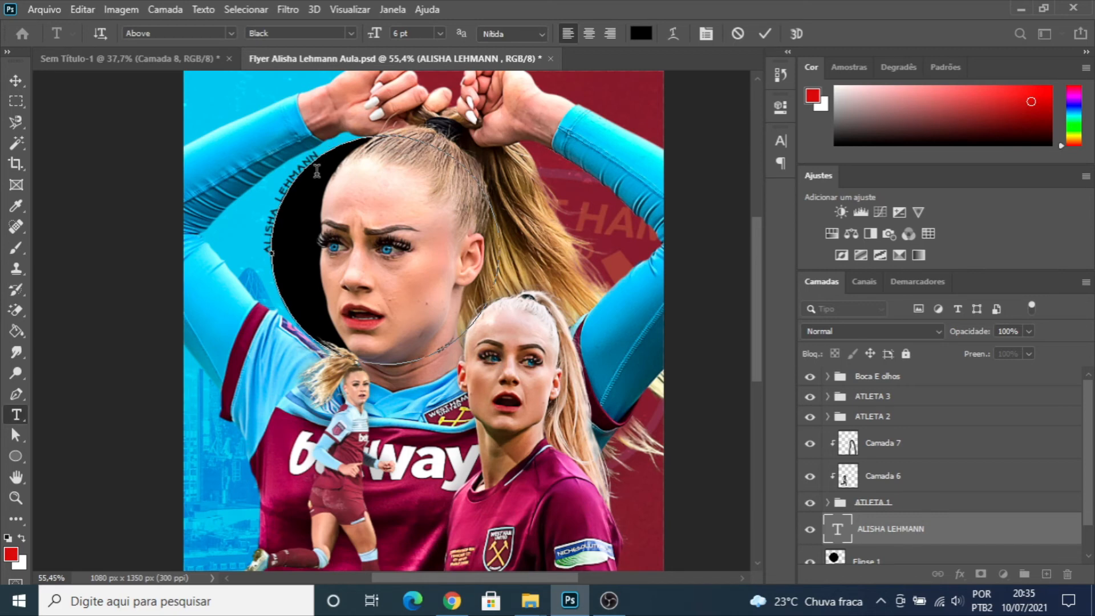
key(ctrl+a)
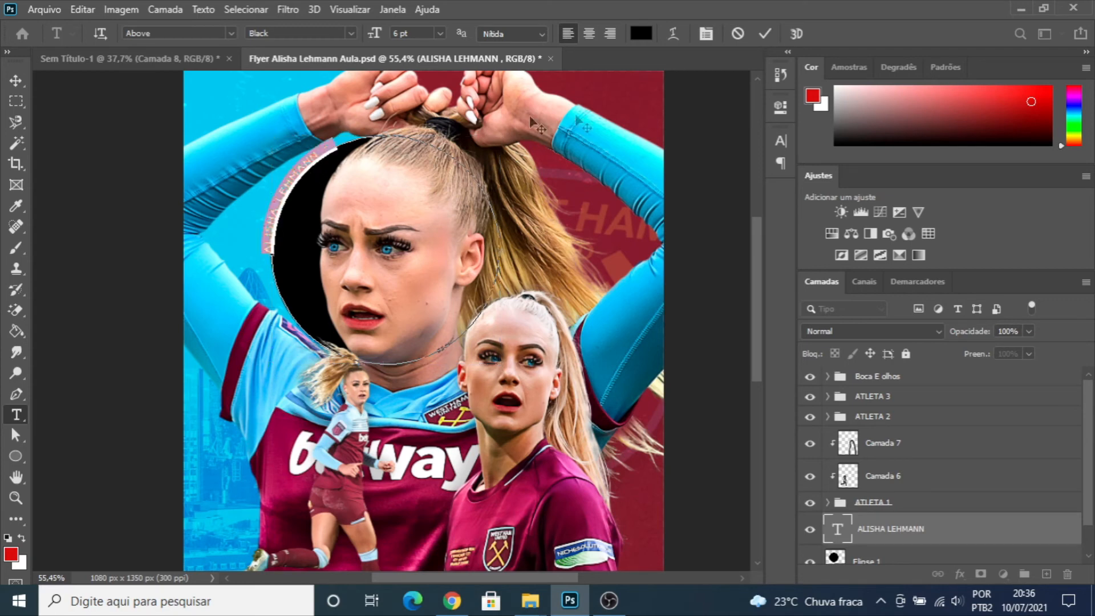
key(Right)
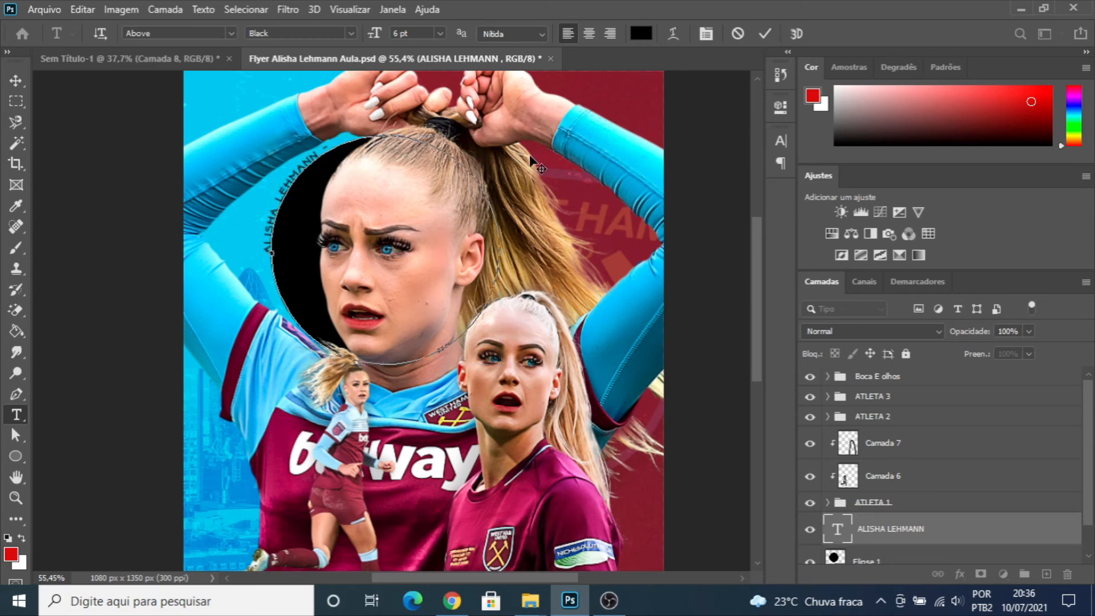
key(ctrl)
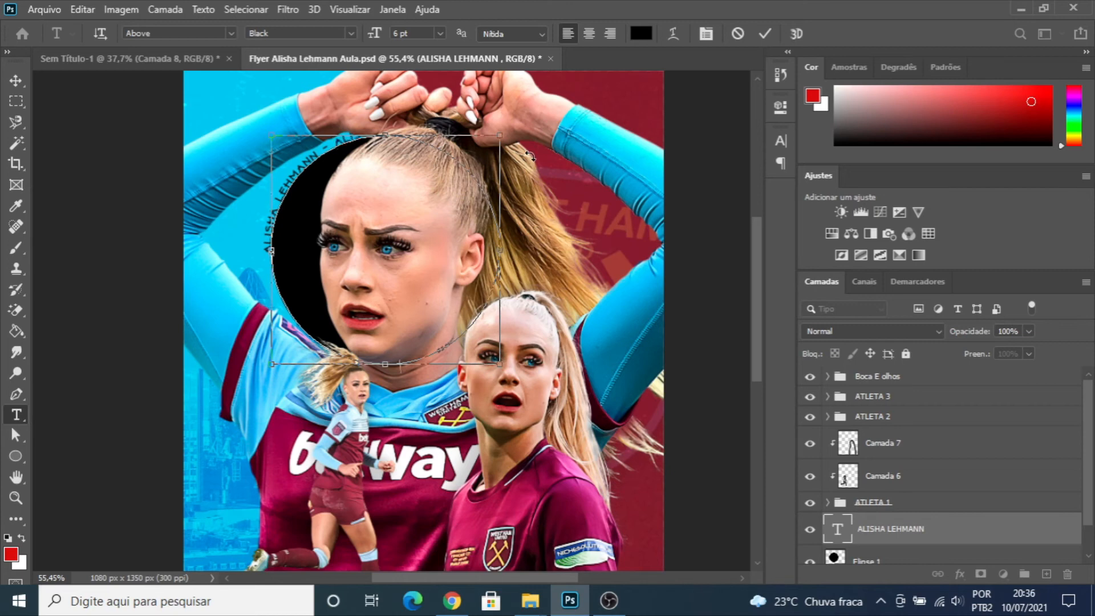
text(ALISHA LEHMANN -)
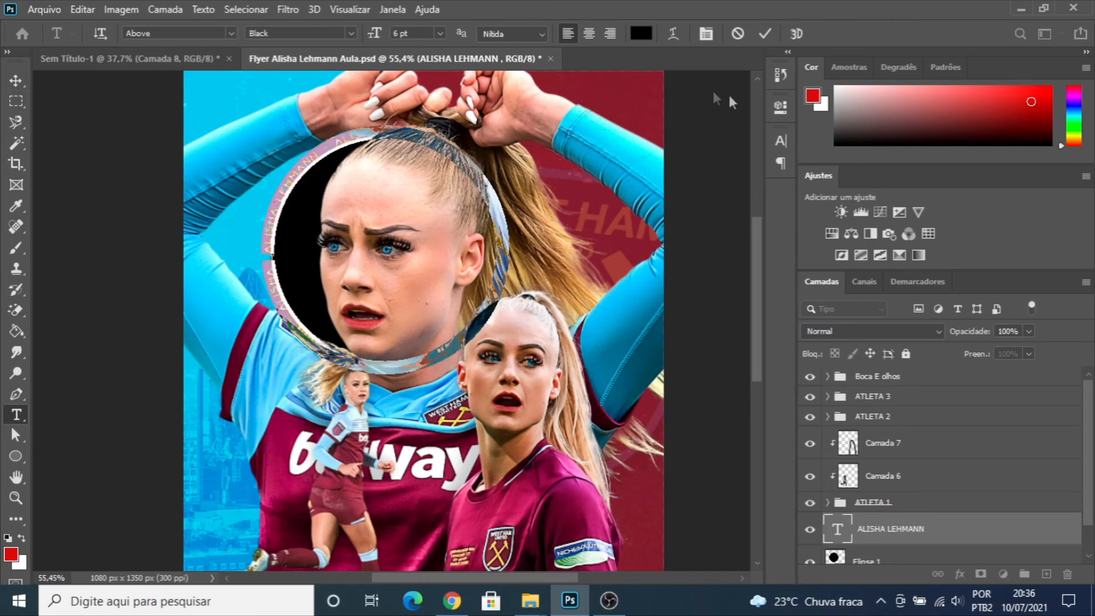
- Change the circular text's colour to white
click(780, 107)
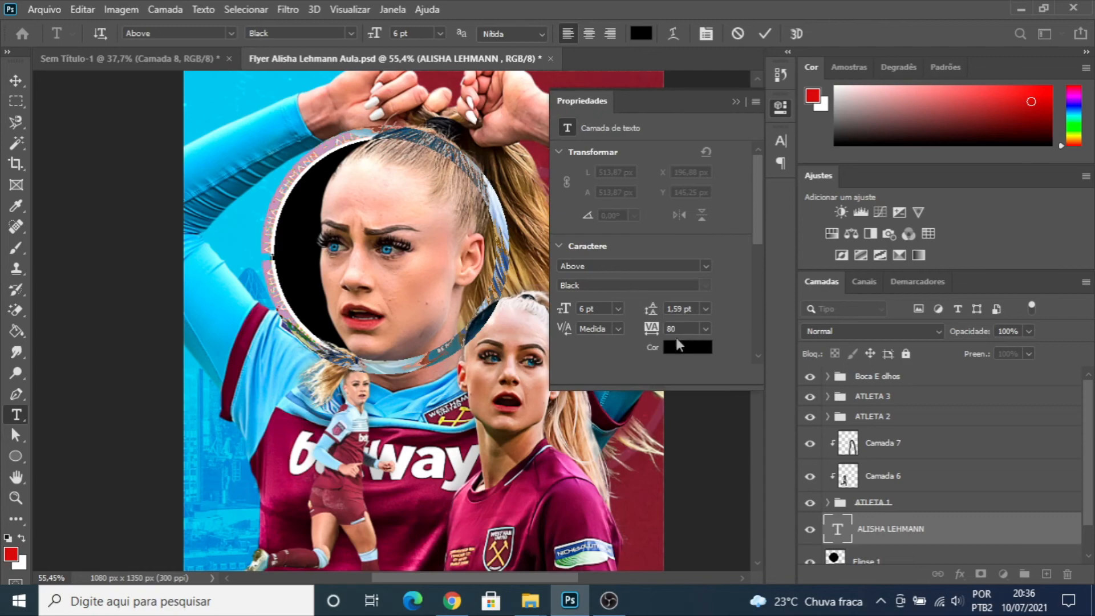
click(680, 345)
drag(557, 219, 529, 190)
click(886, 181)
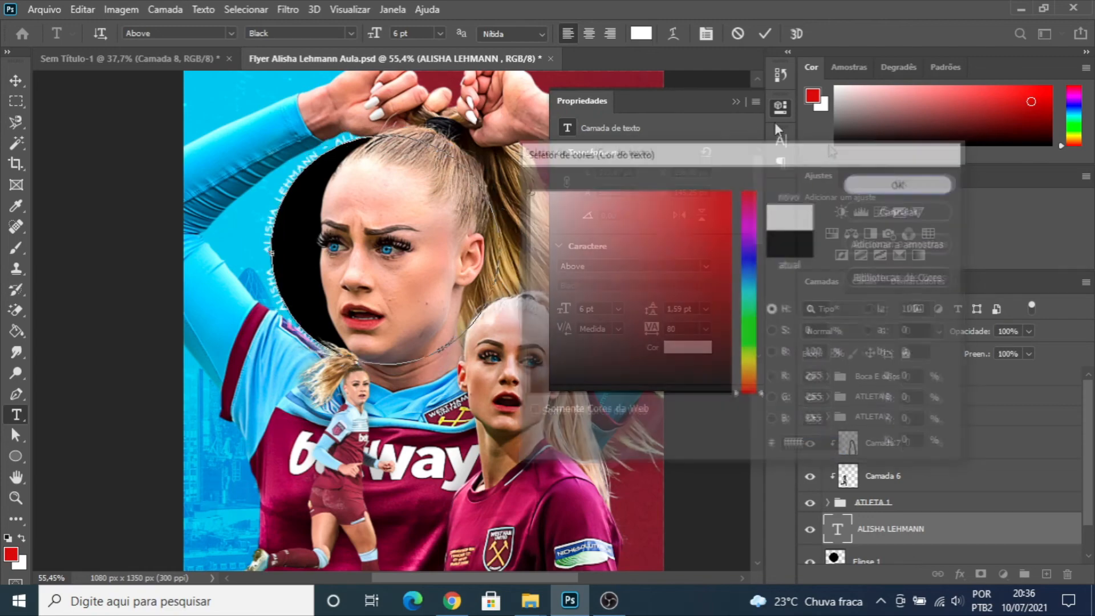
click(736, 103)
click(15, 79)
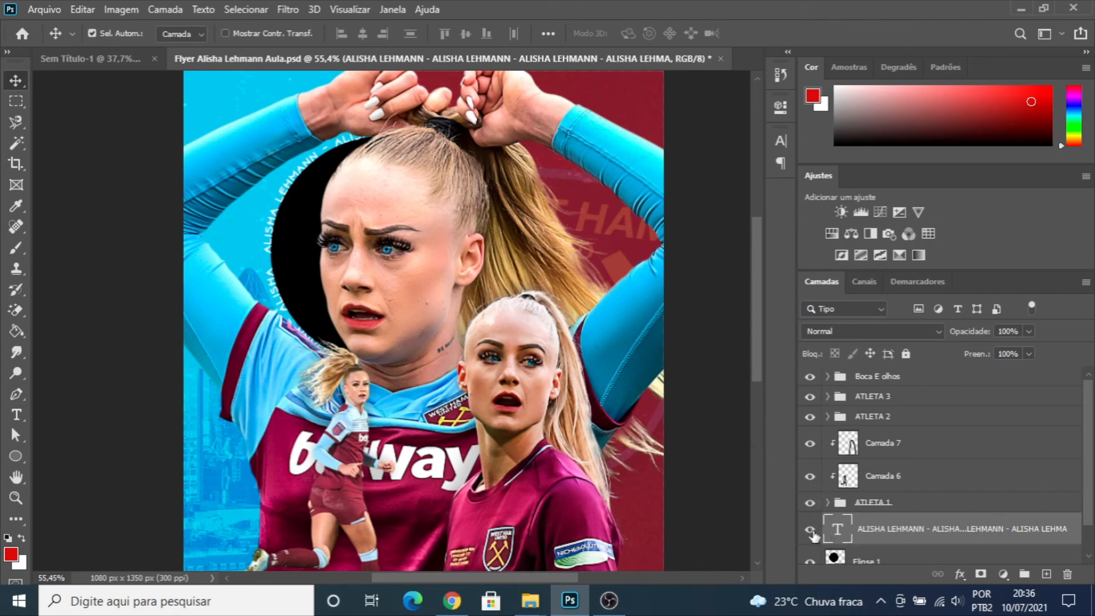
- Delete the black circle layer "Elipse 1" beneath the circular text
scroll(842, 539, down, 2)
click(875, 528)
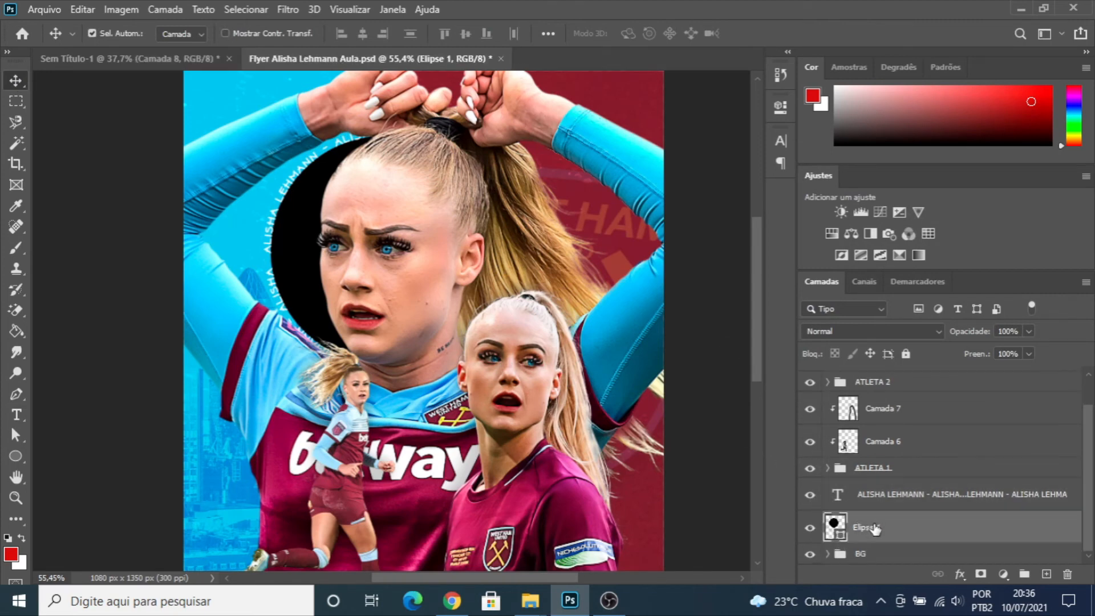
key(Delete)
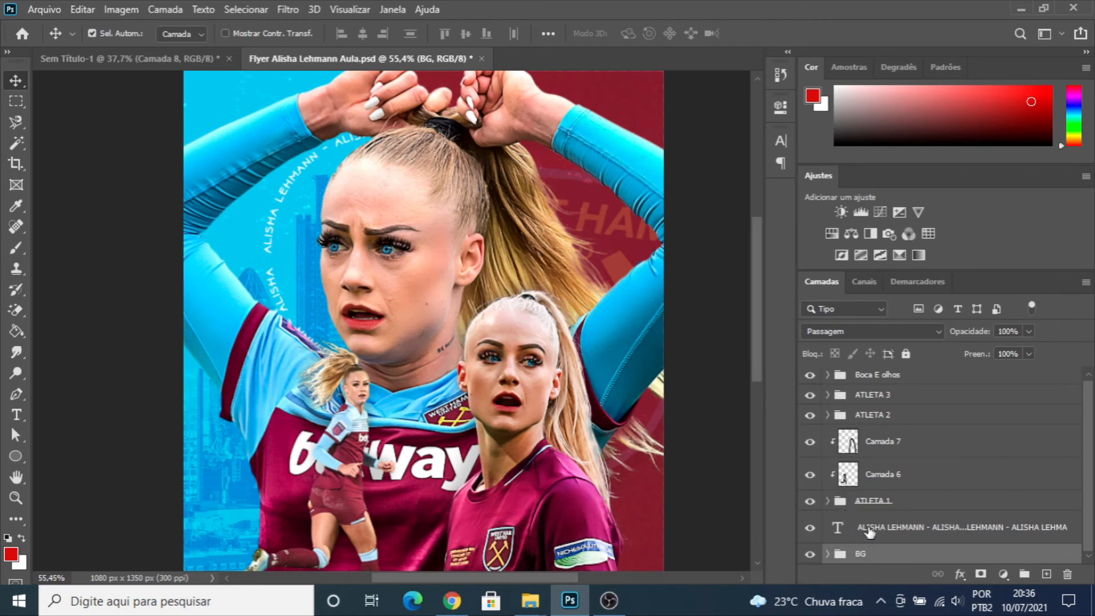
- Rotate the circular text to about 78.9° around the large athlete's face
click(870, 530)
key(ctrl+t)
drag(584, 175, 281, 106)
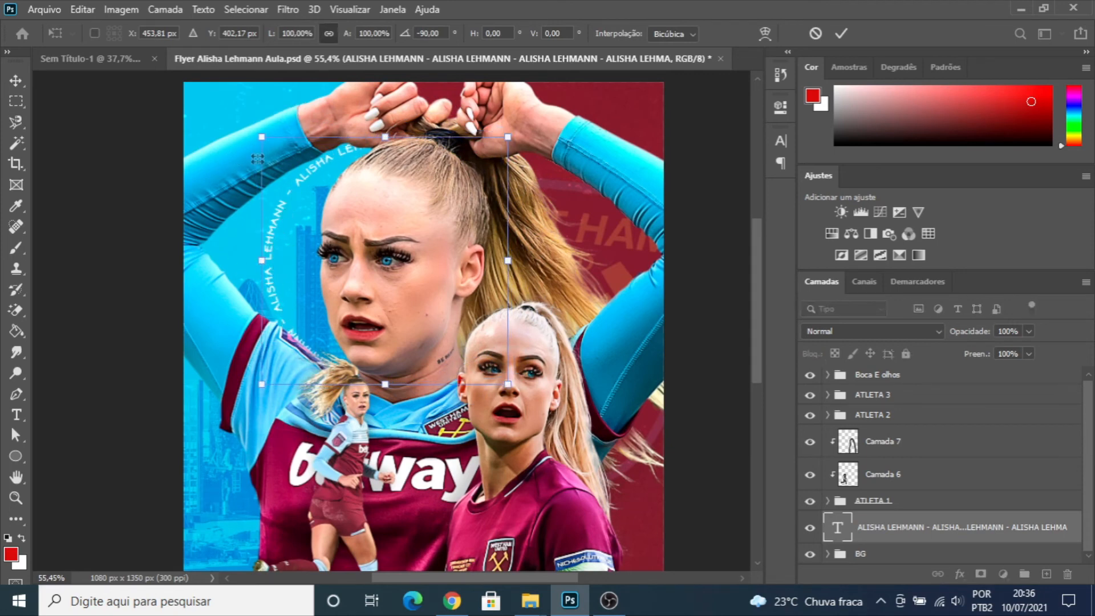
drag(285, 101, 607, 242)
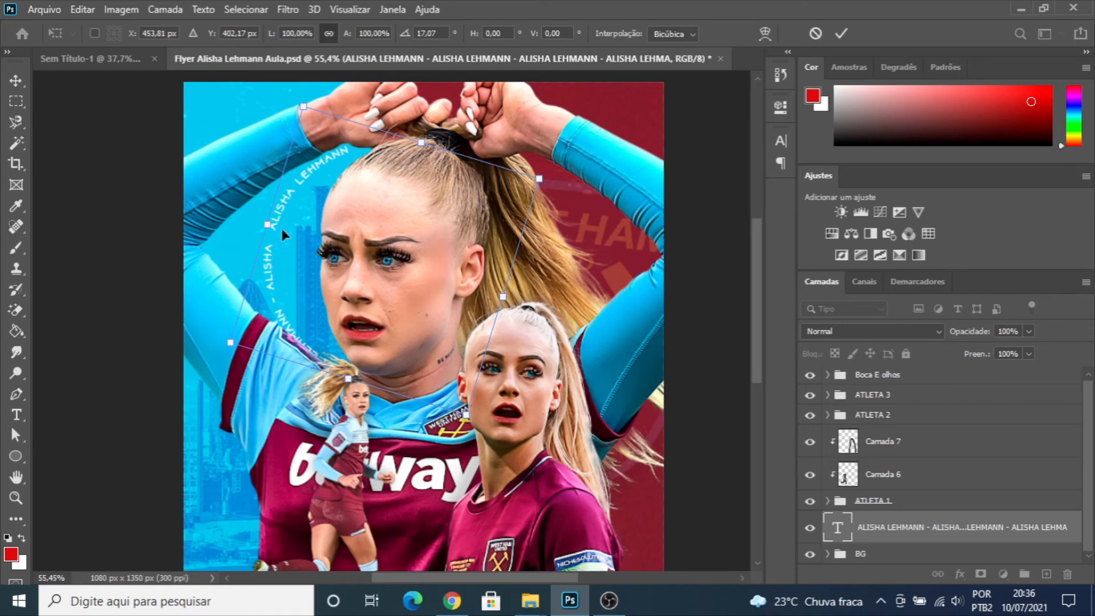
drag(583, 153, 512, 336)
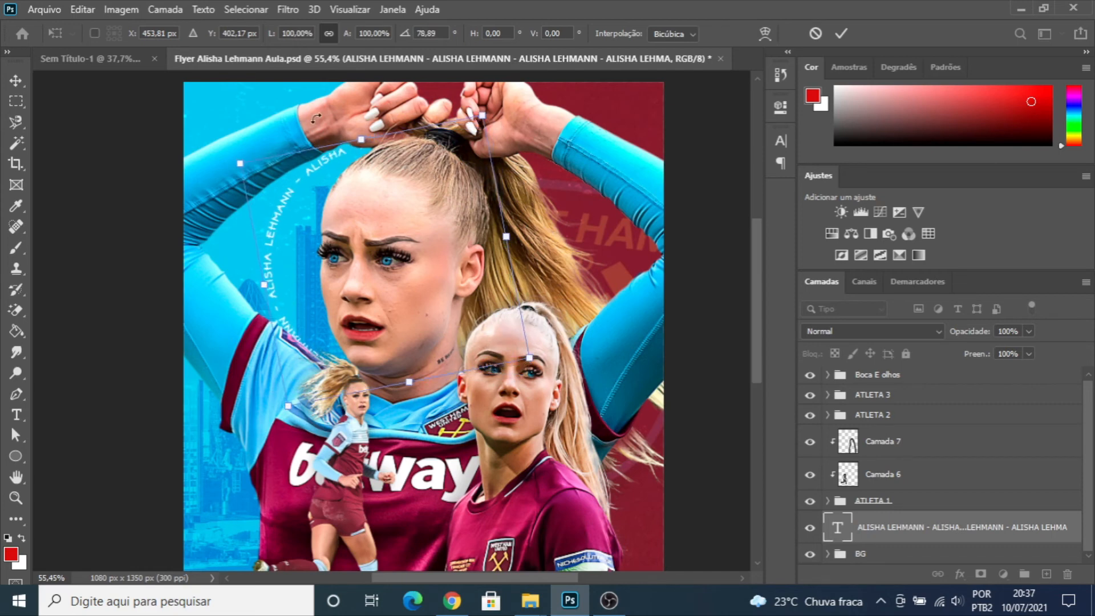
key(Return)
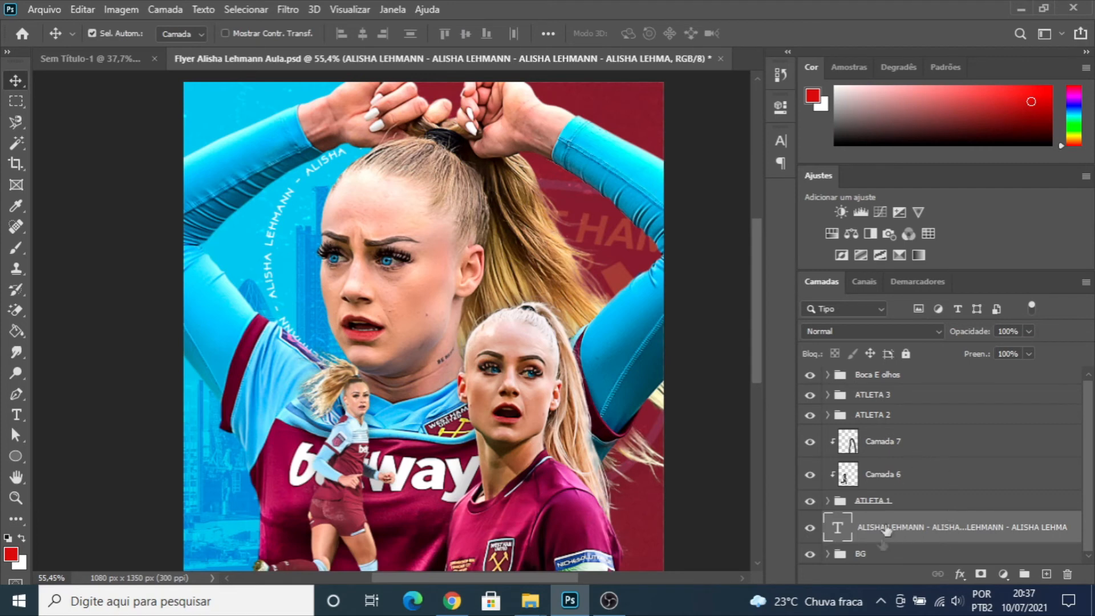
- Check the circular text's font and size settings and its transform bounds
click(780, 107)
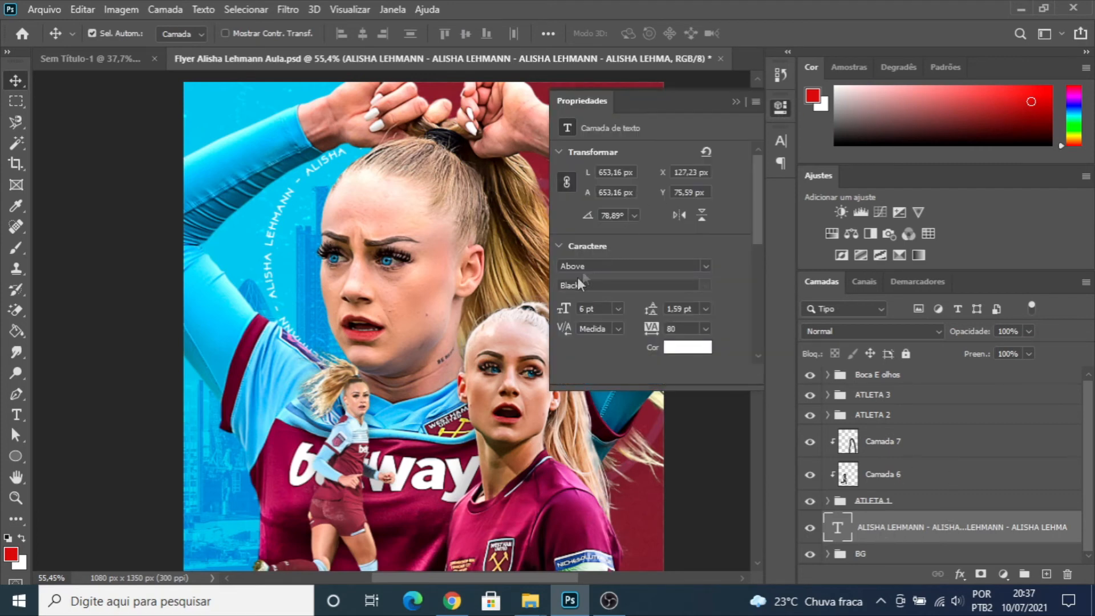
click(564, 267)
click(578, 309)
click(737, 101)
key(ctrl)
key(ctrl+t)
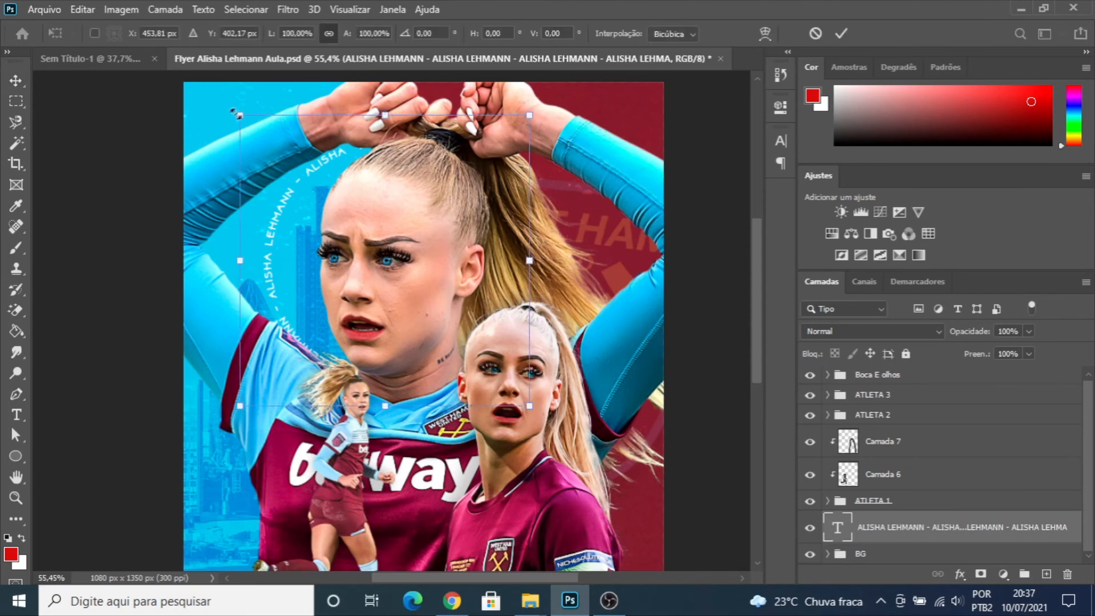
key(Return)
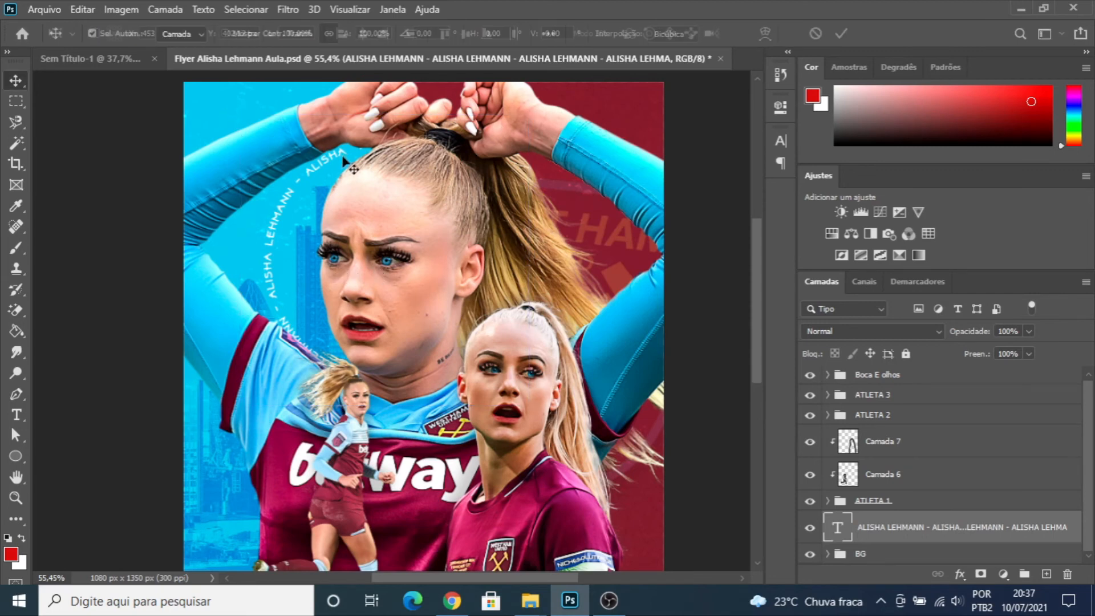
- Duplicate the circular text layer and scale the copy to about 91% from its centre to form an inner ring
key(ctrl+j)
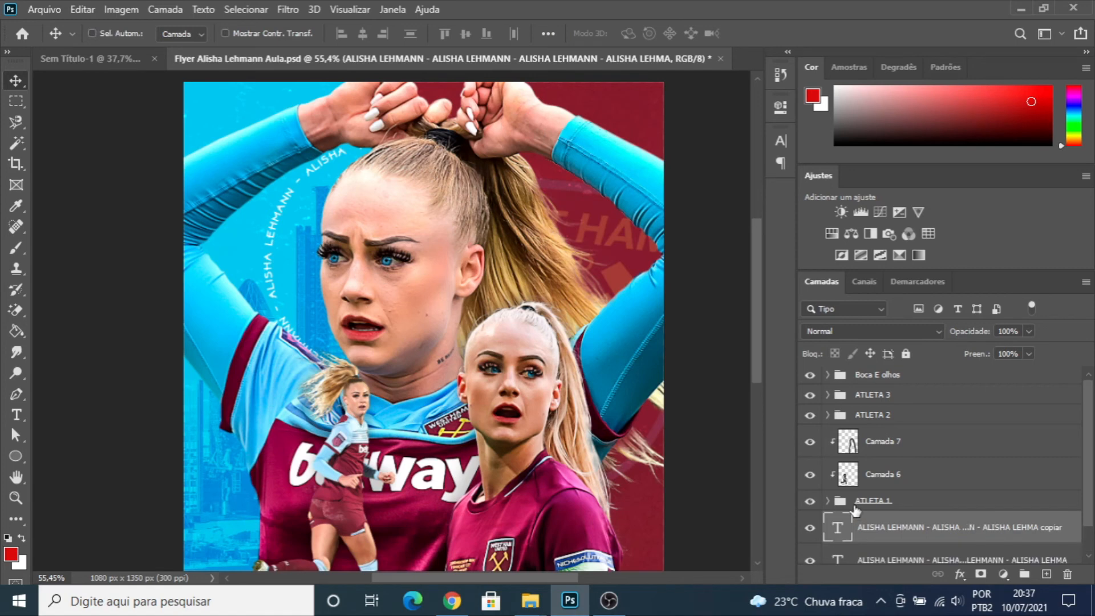
key(ctrl+t)
drag(271, 147, 283, 151)
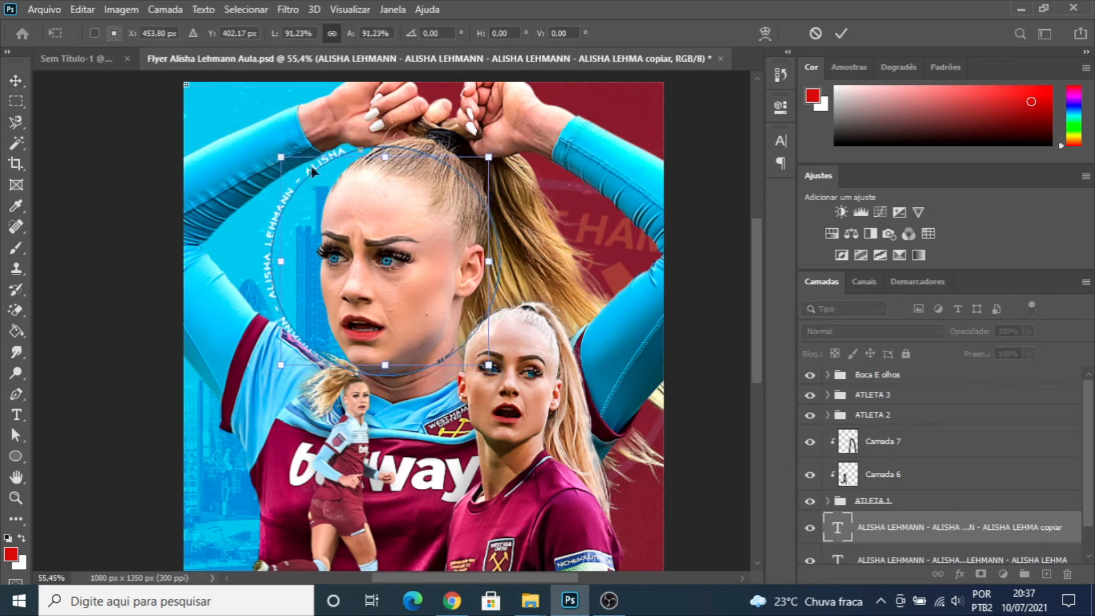
key(Return)
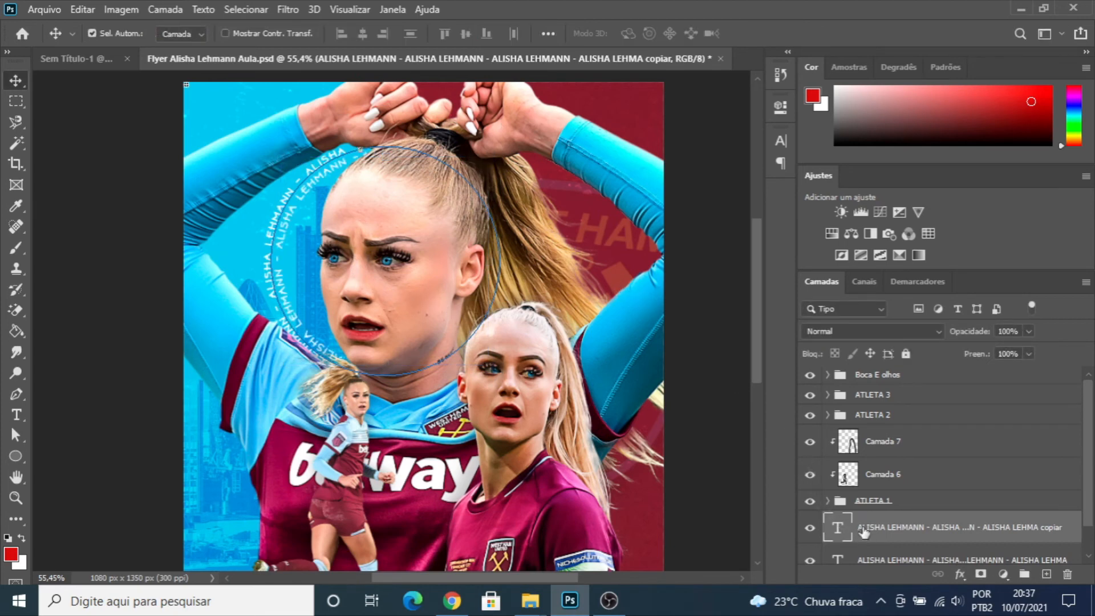
key(ctrl+t)
click(531, 245)
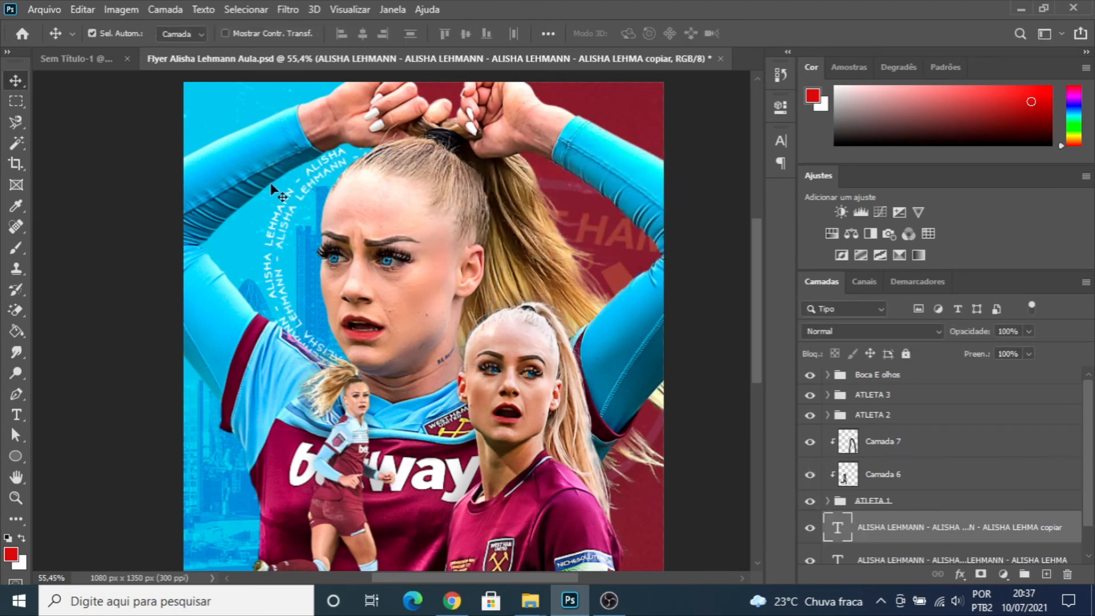
key(ctrl+t)
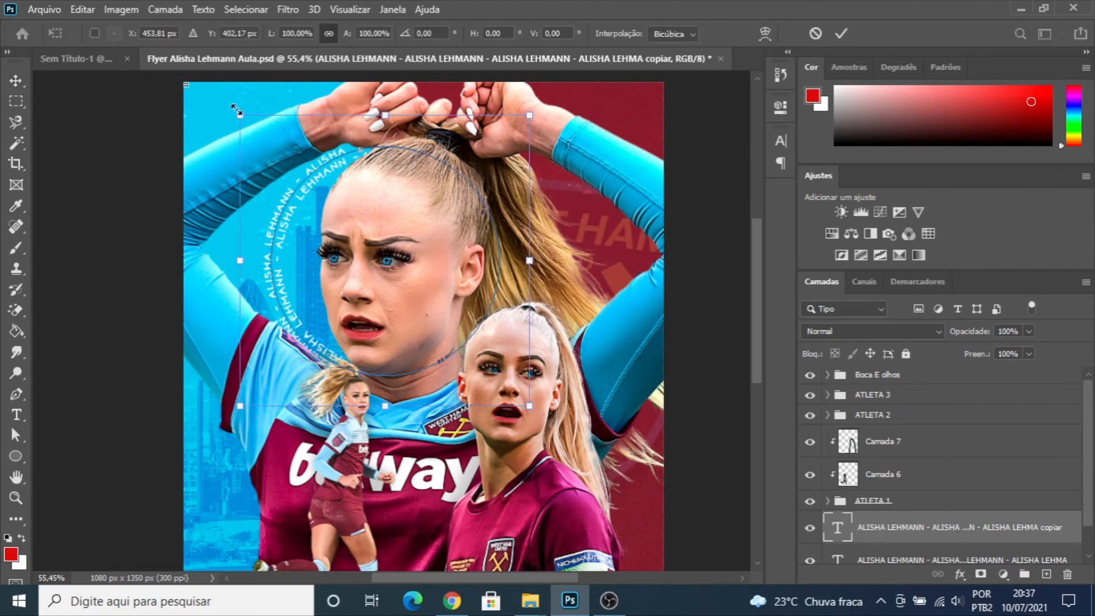
drag(236, 108, 242, 110)
key(ctrl+z)
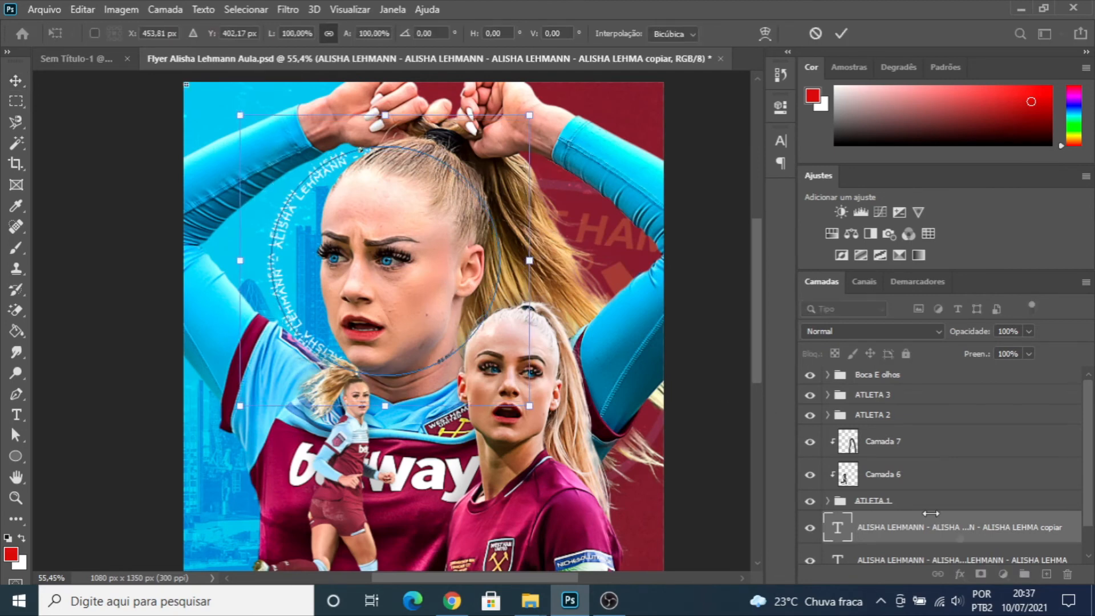
key(Escape)
- Identify the original circular text layer by its visibility and scale it down slightly from its centre
click(889, 558)
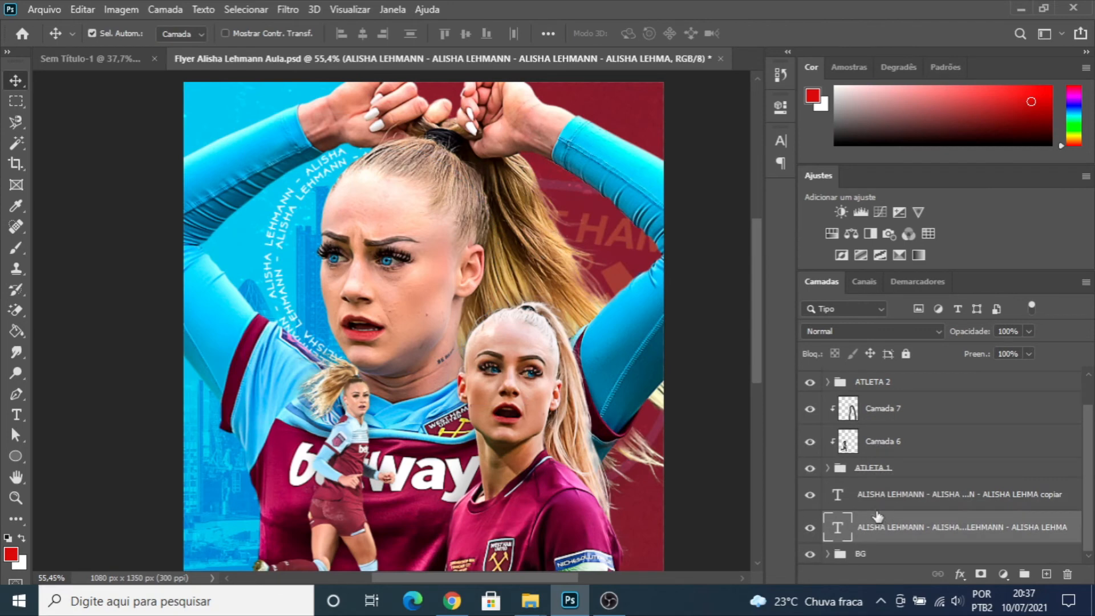
click(810, 528)
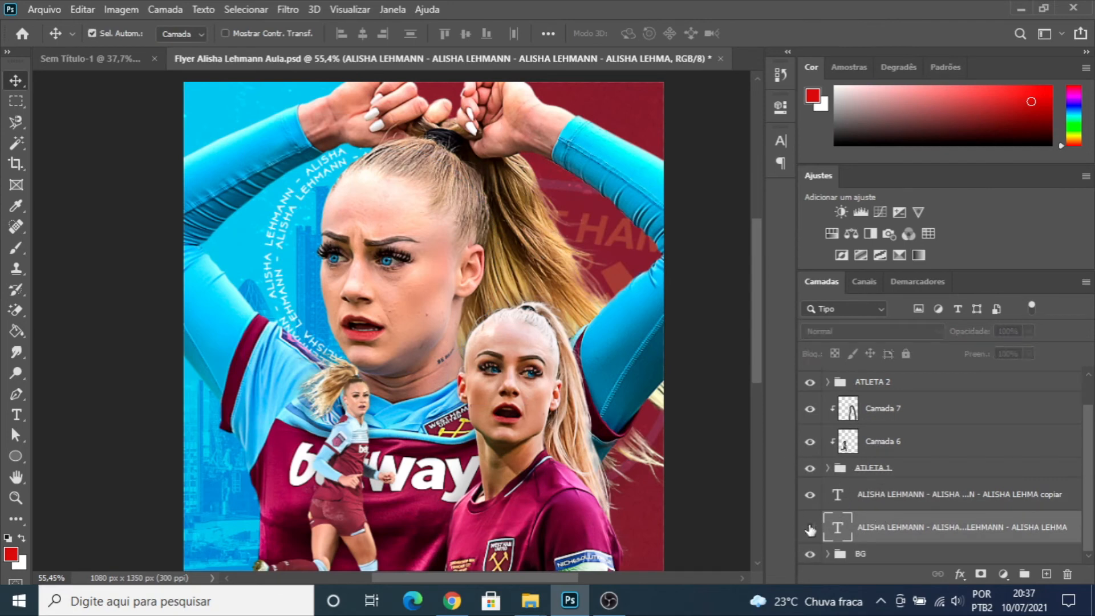
click(811, 528)
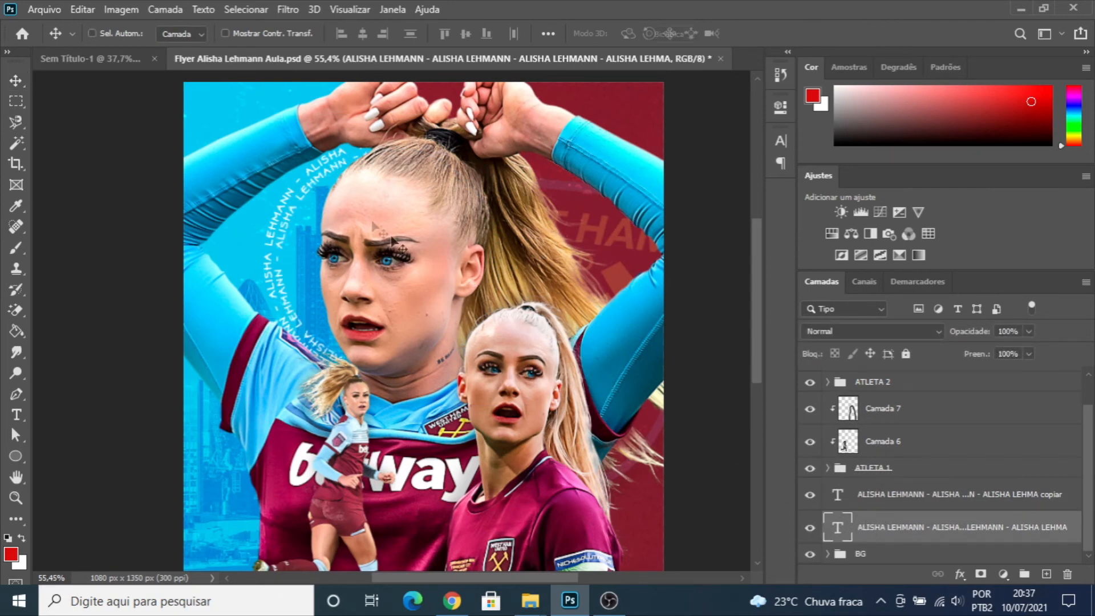
key(ctrl+t)
drag(249, 128, 258, 130)
key(Return)
- Duplicate the original circular text layer and scale the copy to 86.91% from its centre to form a third, innermost ring
key(ctrl+j)
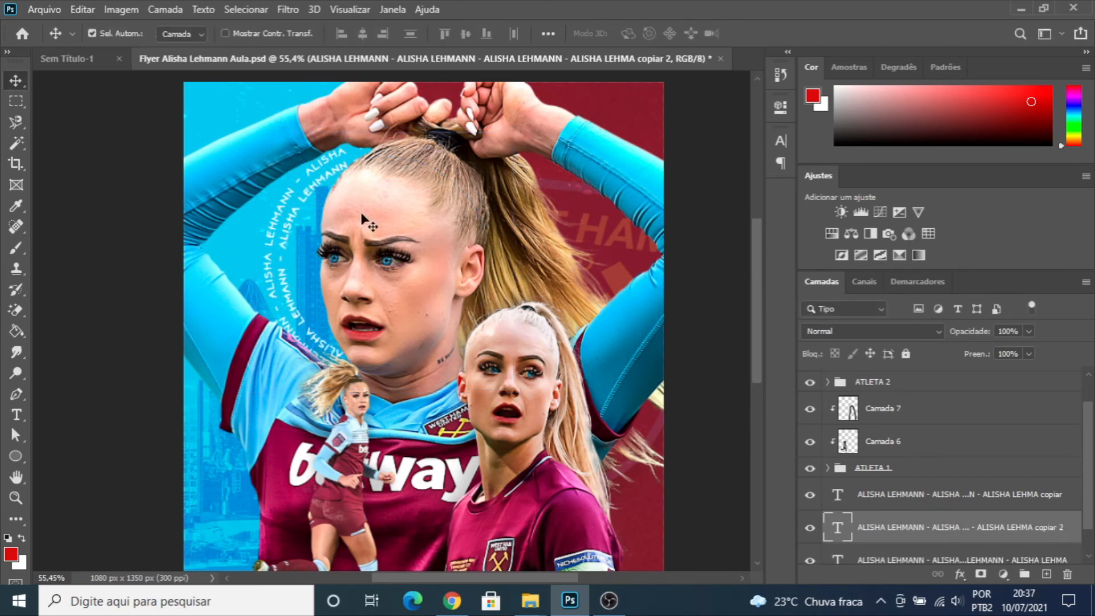
key(ctrl+t)
drag(257, 131, 290, 131)
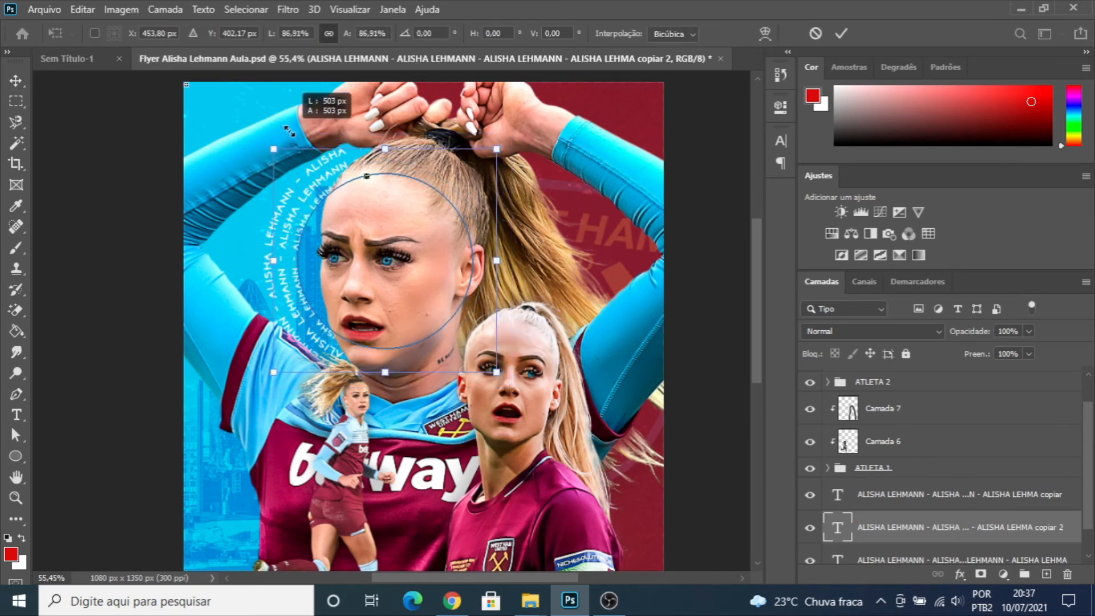
key(Return)
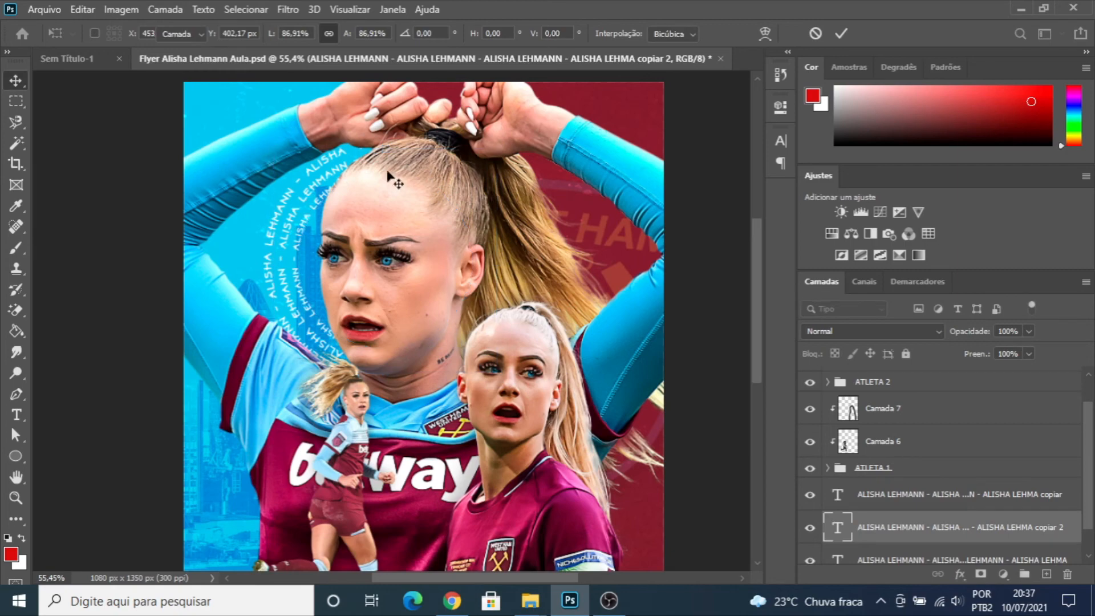
scroll(373, 225, down, 3)
scroll(372, 221, up, 3)
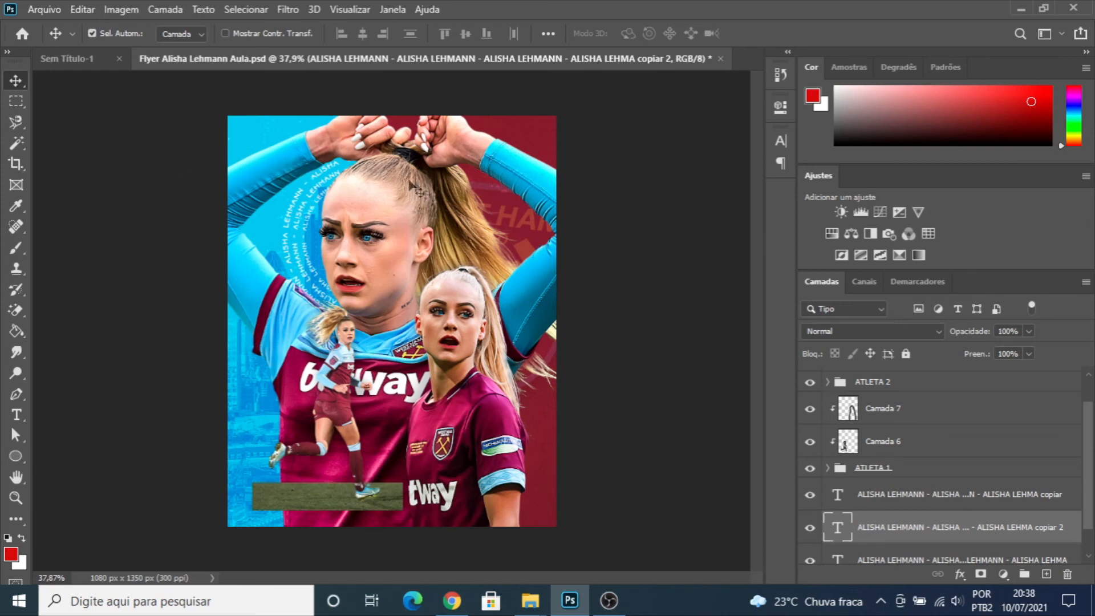
- Group the three circular text layers and name the group TEXTO
click(904, 495)
scroll(894, 516, down, 1)
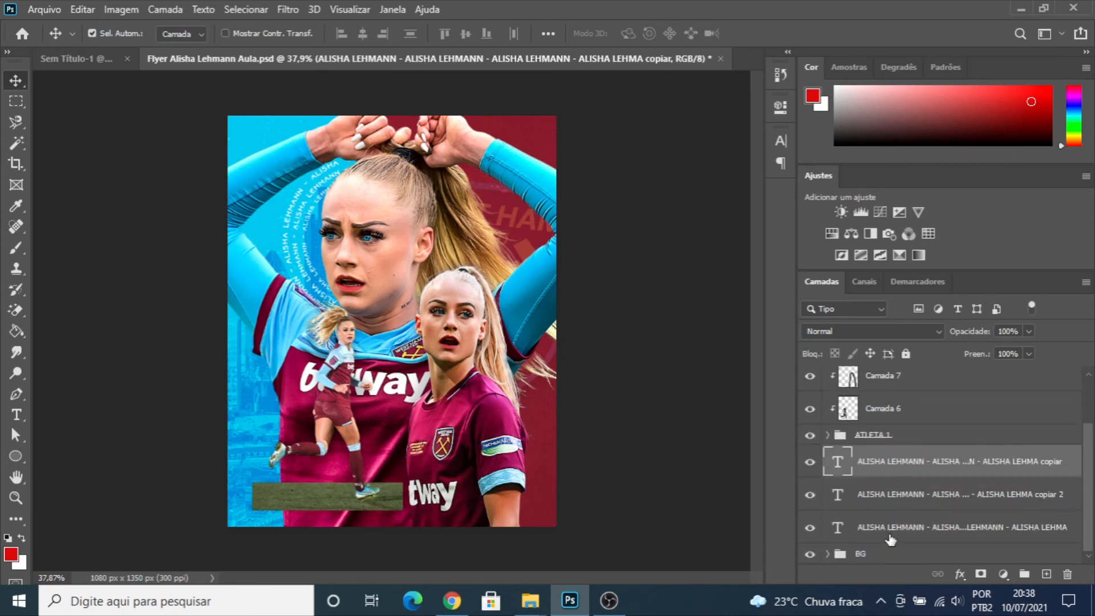
shift+click(891, 540)
key(ctrl+g)
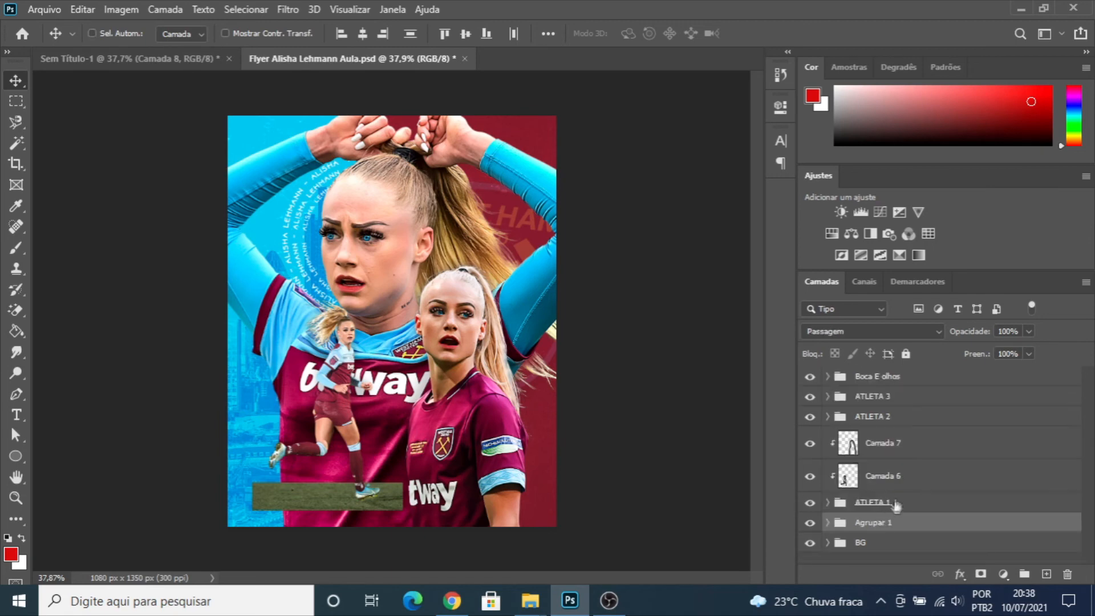
double_click(875, 522)
text(TEXTO)
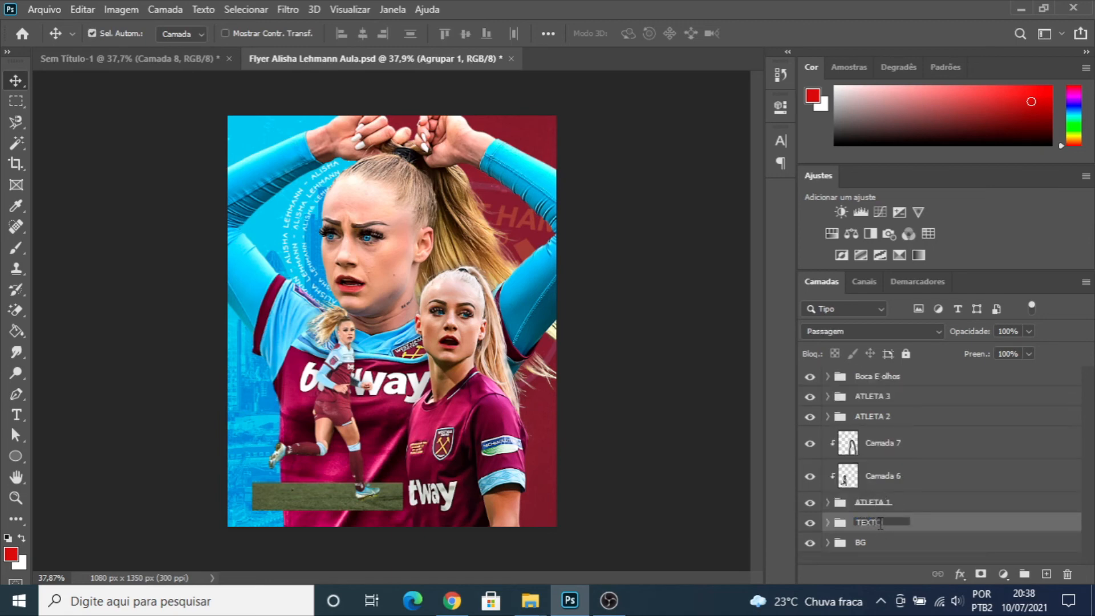
key(Return)
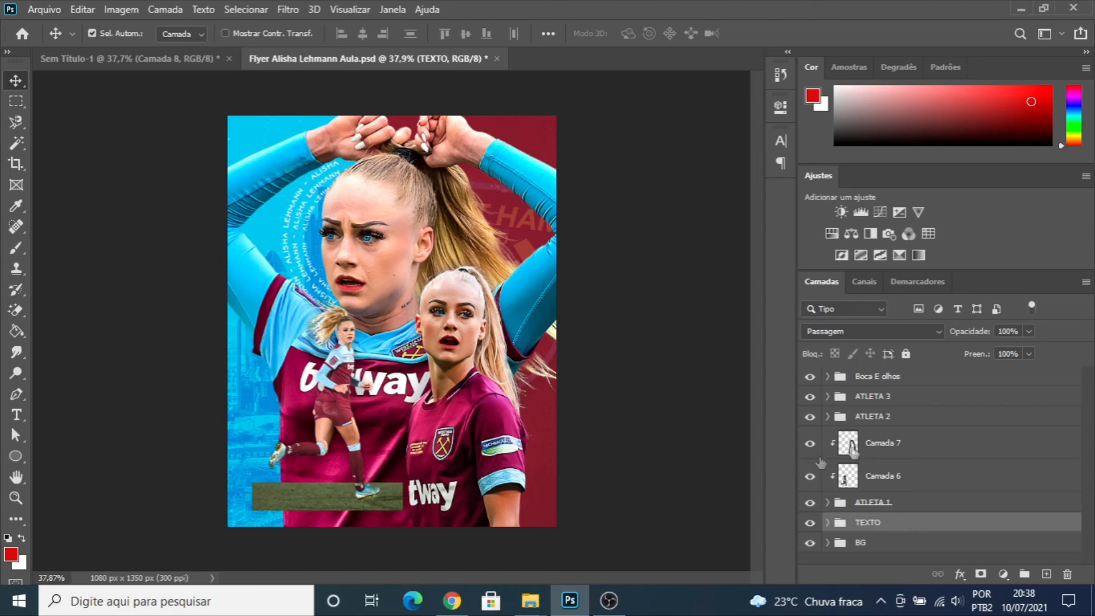
- Add a new layer above the "Boca E olhos" group and set up a soft round brush at 400 px with 0% hardness
click(876, 377)
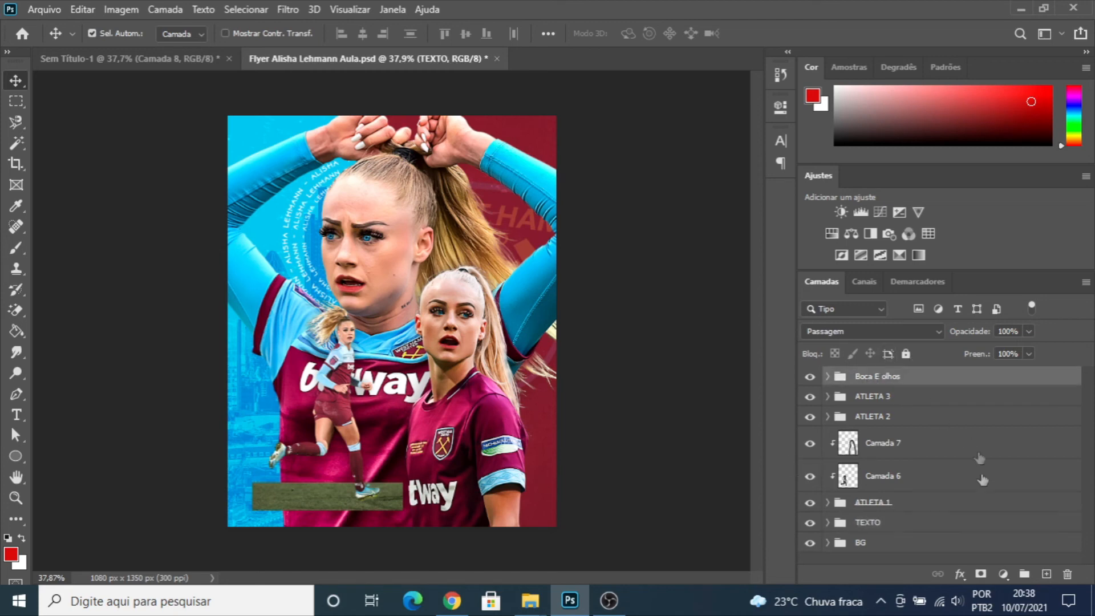
click(1045, 573)
key(b)
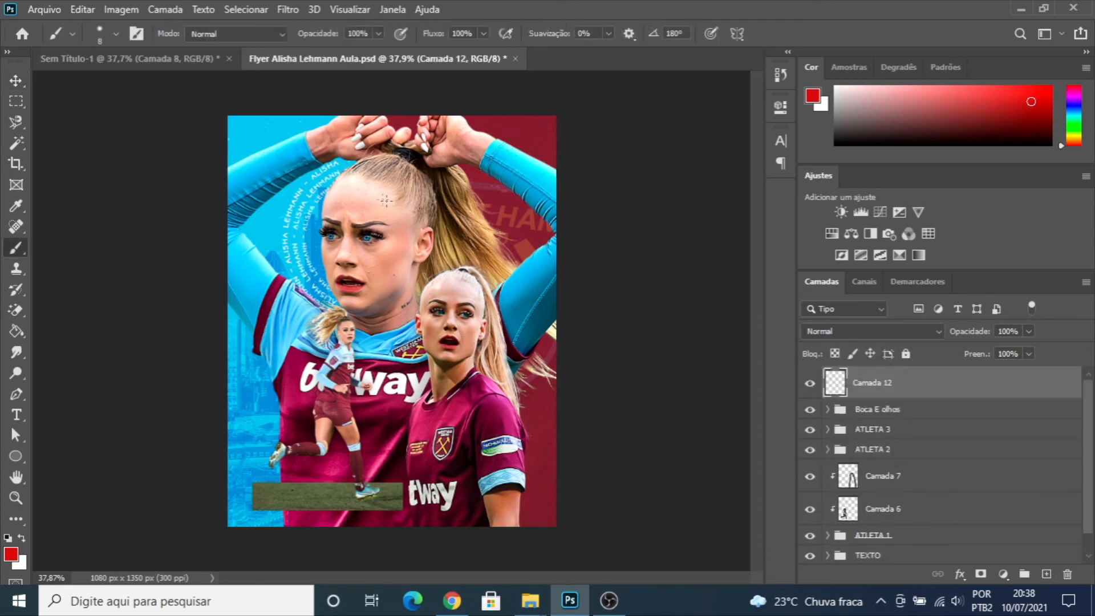
key(bracketright)
key(bracketright)
key(bracketright)
key(bracketright)
key(bracketright)
key(bracketright)
key(bracketright)
key(bracketright)
key(bracketright)
key(bracketright)
key(bracketright)
key(bracketright)
key(bracketright)
key(bracketright)
key(bracketright)
key(bracketright)
key(bracketright)
key(bracketright)
click(109, 32)
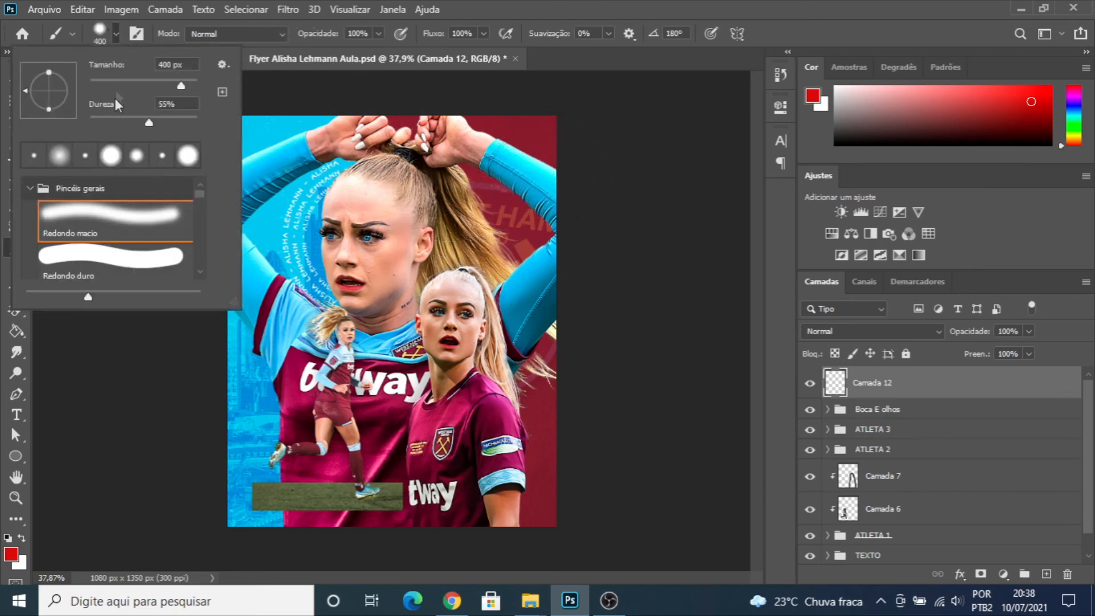
click(120, 27)
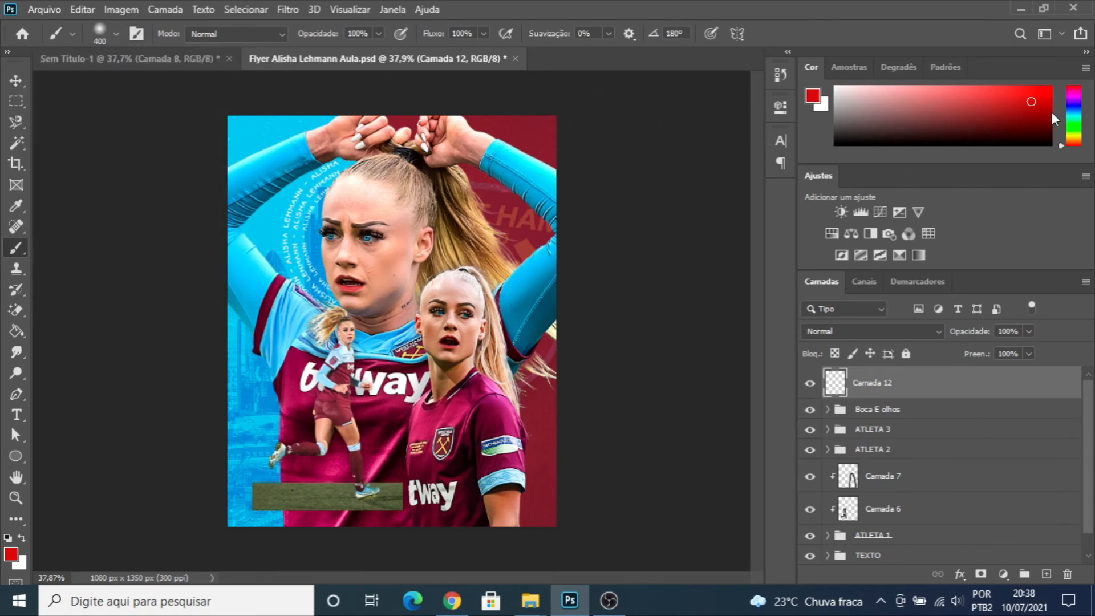
- Set the foreground to a light blue and paint a soft glow over the flyer's upper-left corner with a 600 px brush
click(813, 98)
click(251, 127)
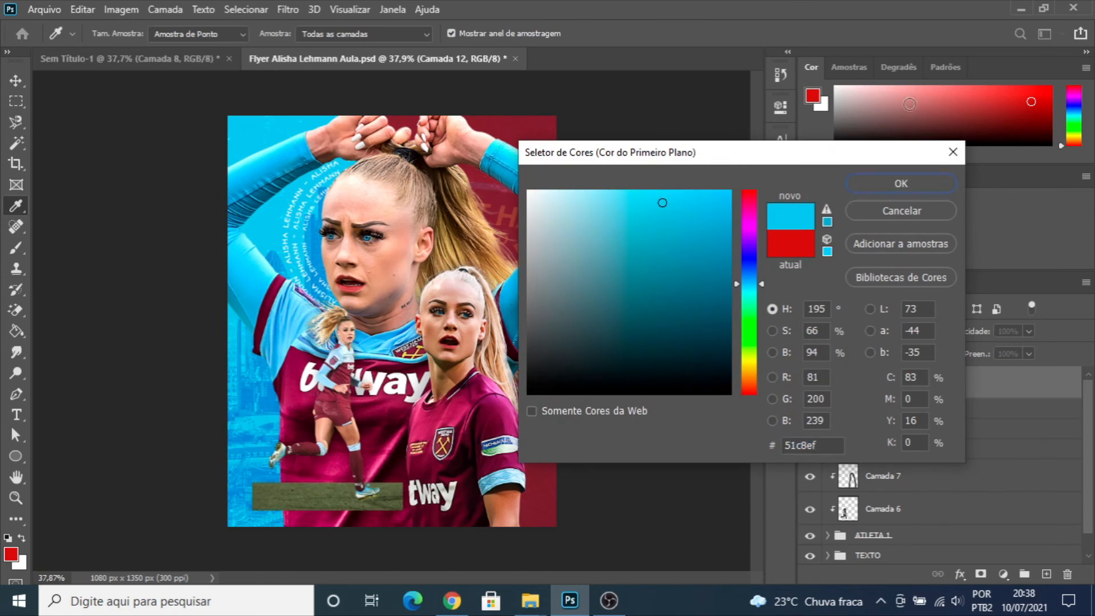
click(891, 181)
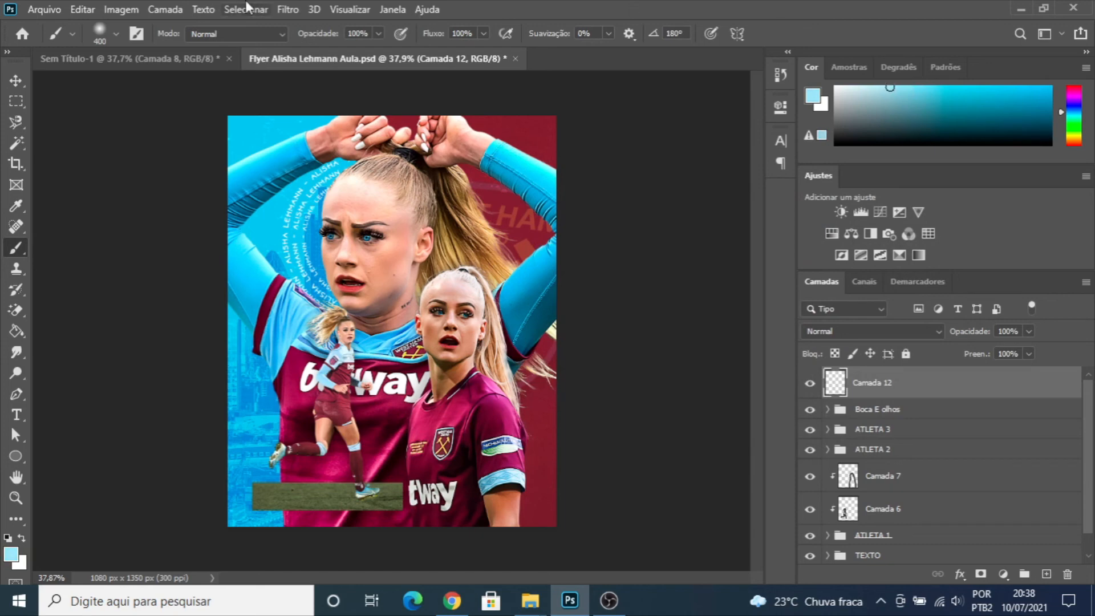
key(bracketright)
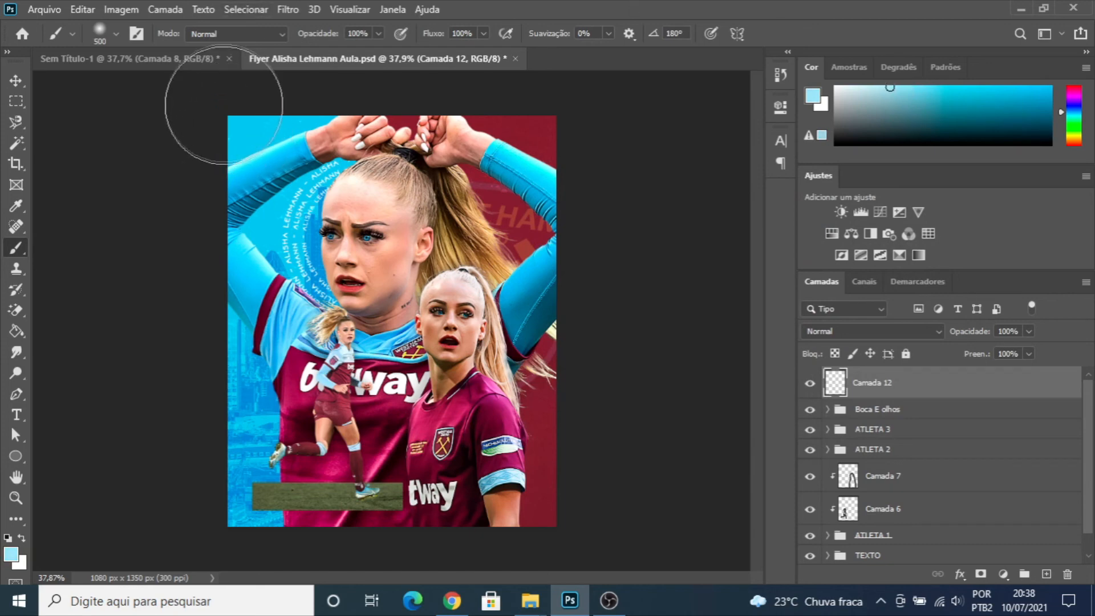
key(bracketright)
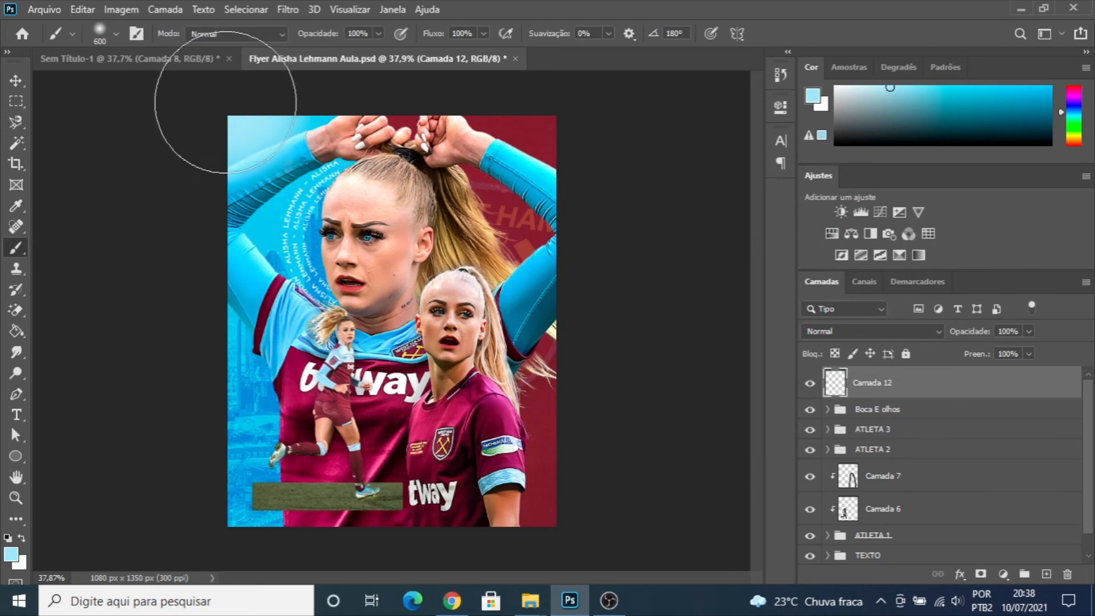
click(14, 82)
- Compare the flyer with and without the glow layer, set the layer's fill to 76%, and deselect it
click(809, 384)
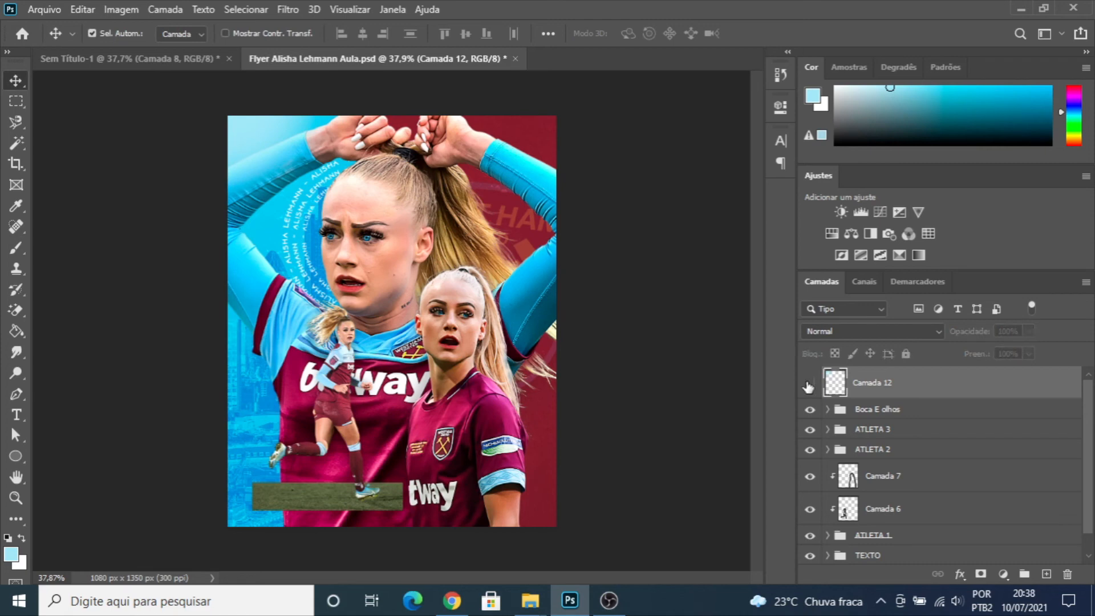
click(809, 383)
click(809, 384)
click(809, 383)
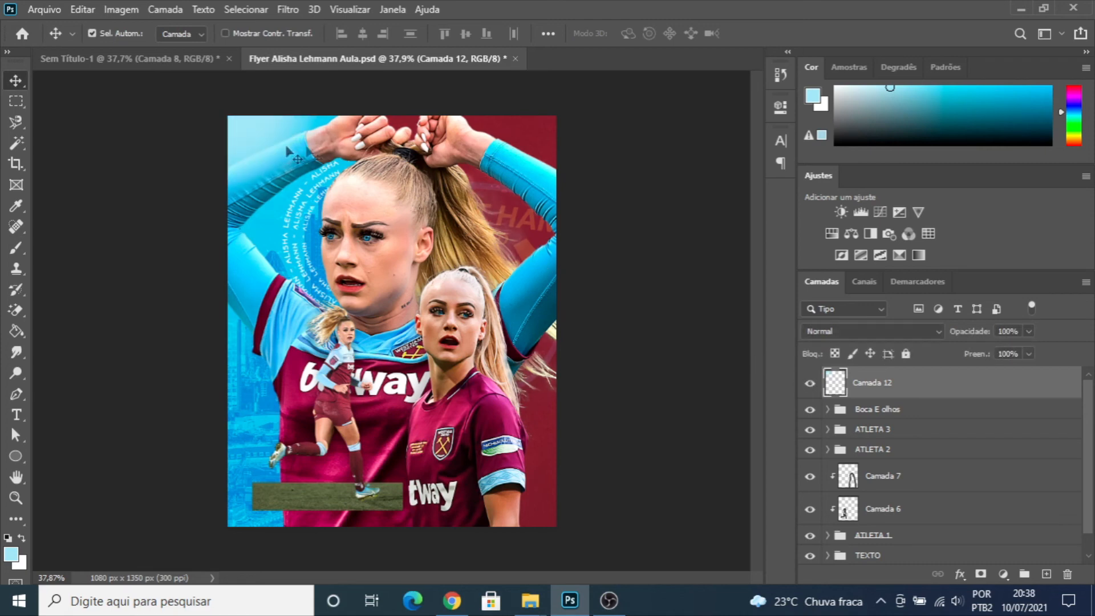
drag(1029, 354, 1012, 378)
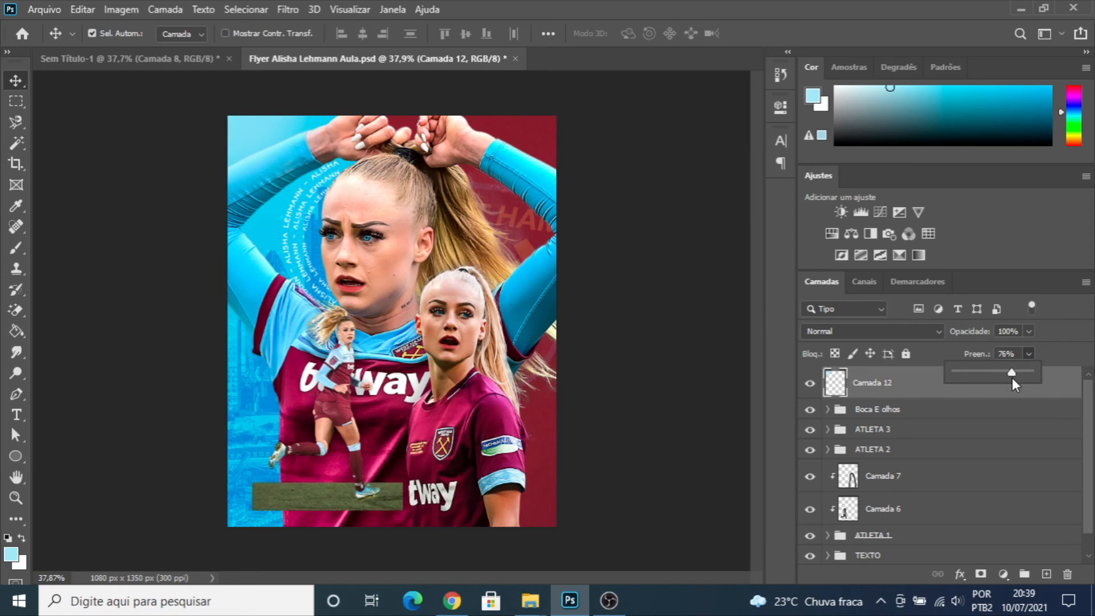
click(14, 80)
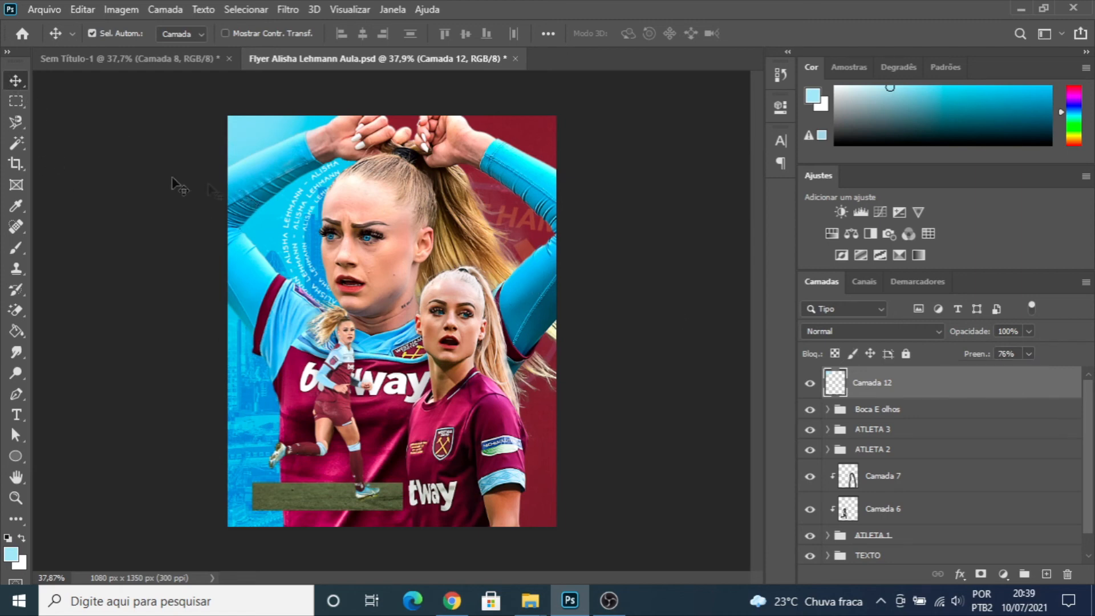
click(149, 180)
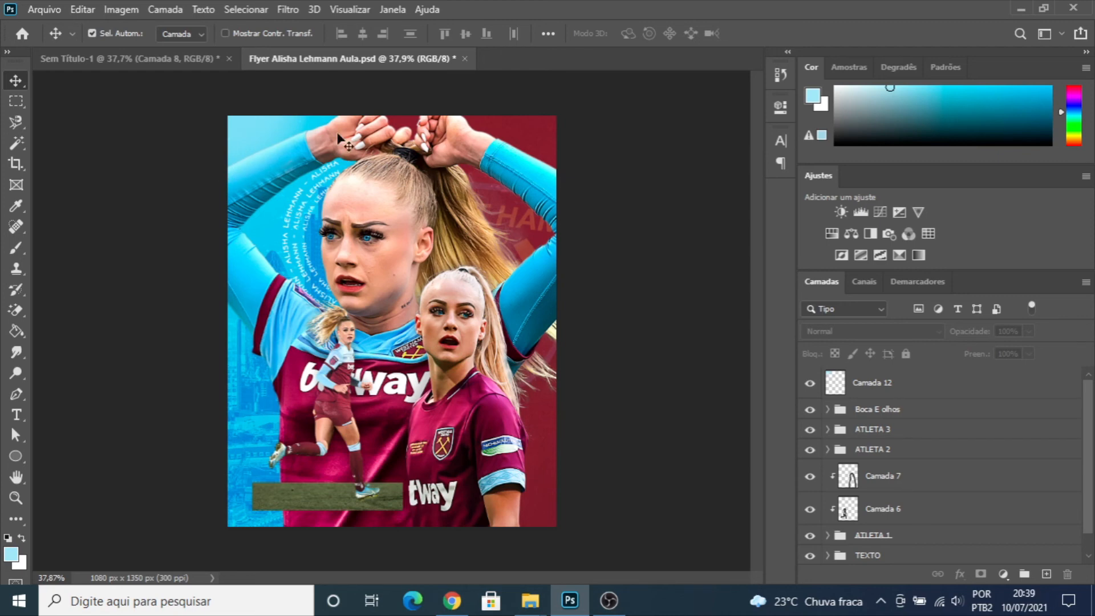
scroll(361, 286, down, 4)
scroll(394, 308, up, 5)
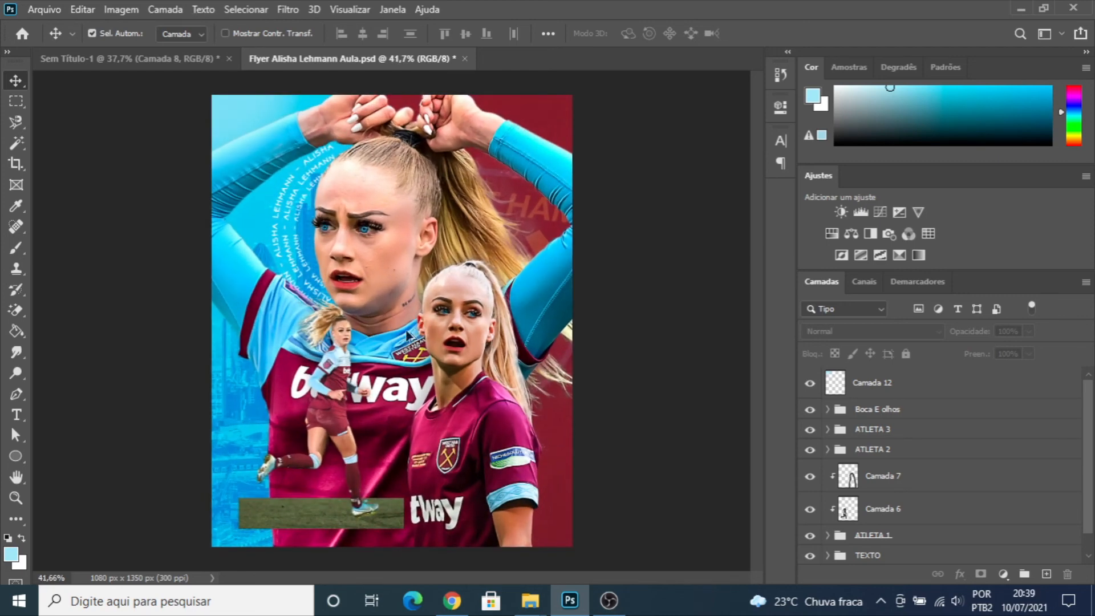
scroll(408, 336, down, 1)
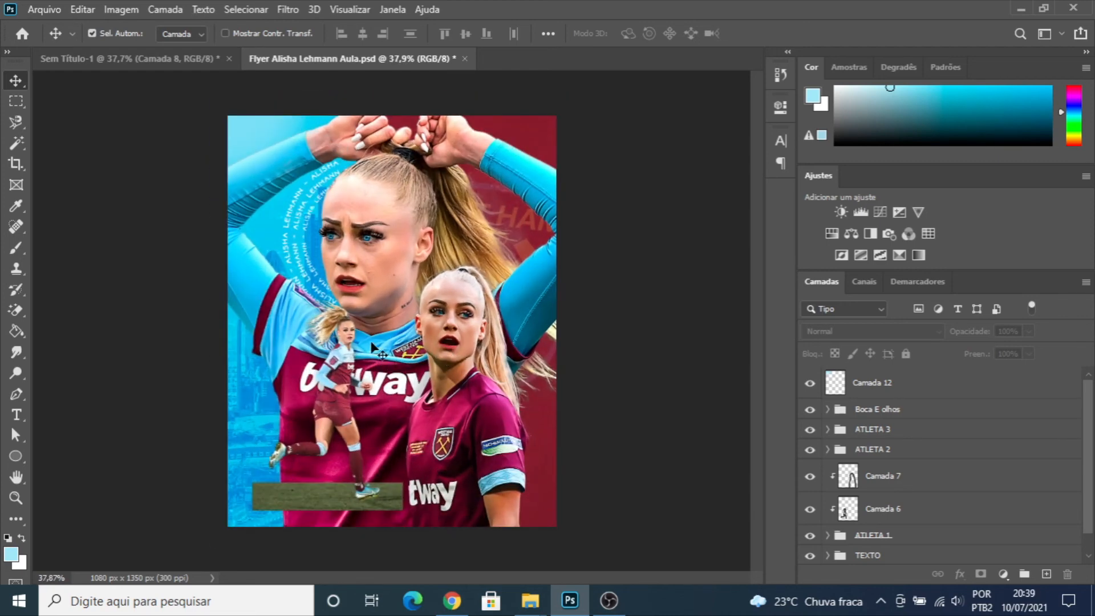
- Place the 1280px-Adidas_Logo.svg image from the Flyer Alisha folder into the flyer and invert it to white
mouse_move(546, 597)
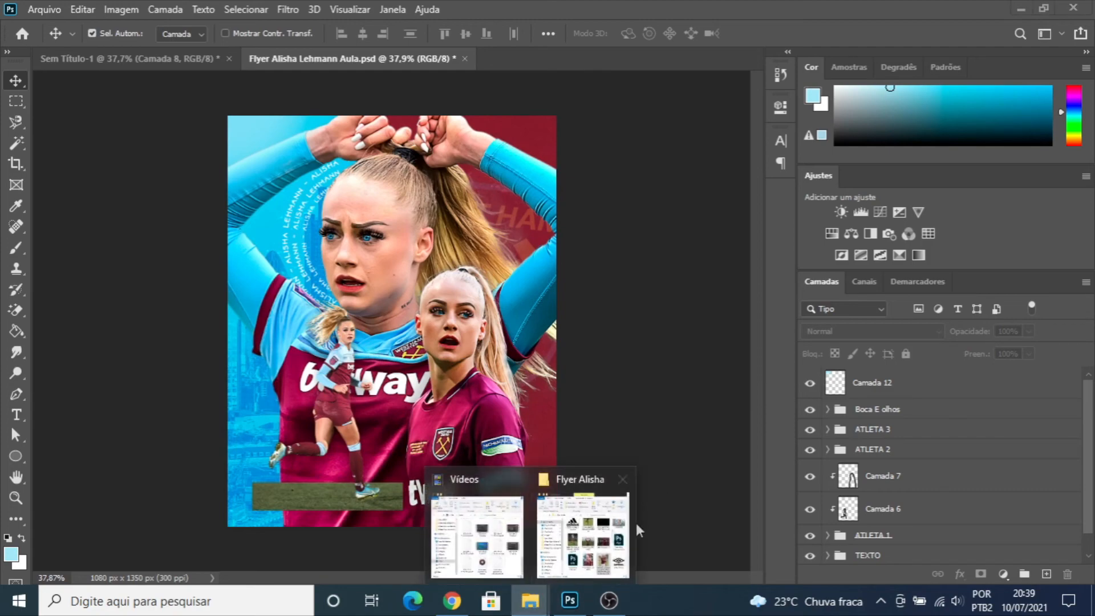
click(635, 520)
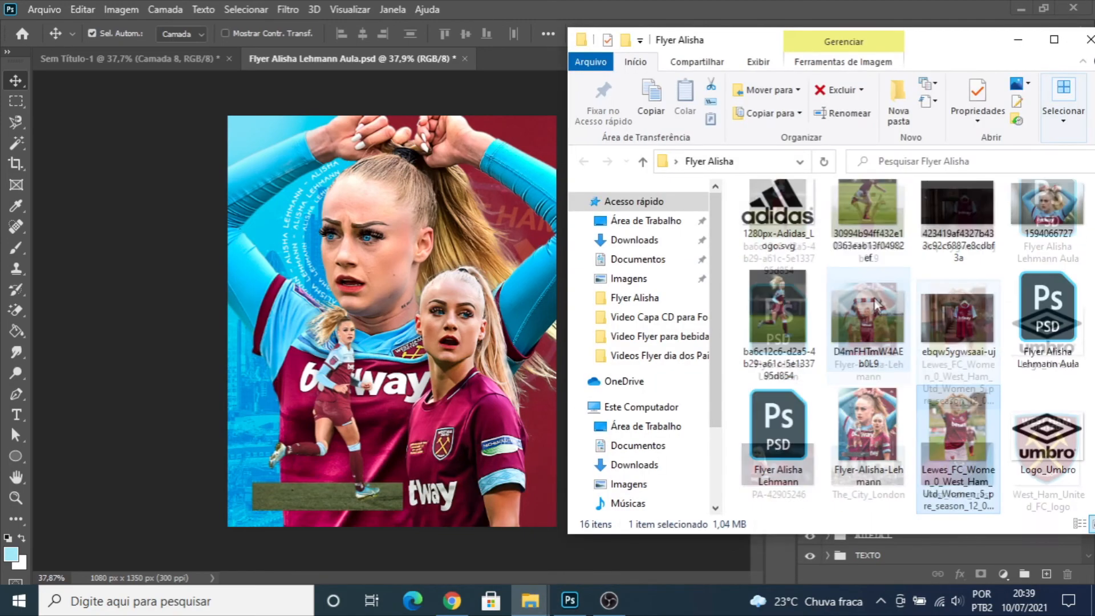
click(805, 252)
drag(781, 239, 469, 219)
drag(556, 211, 504, 239)
key(Return)
drag(389, 325, 409, 316)
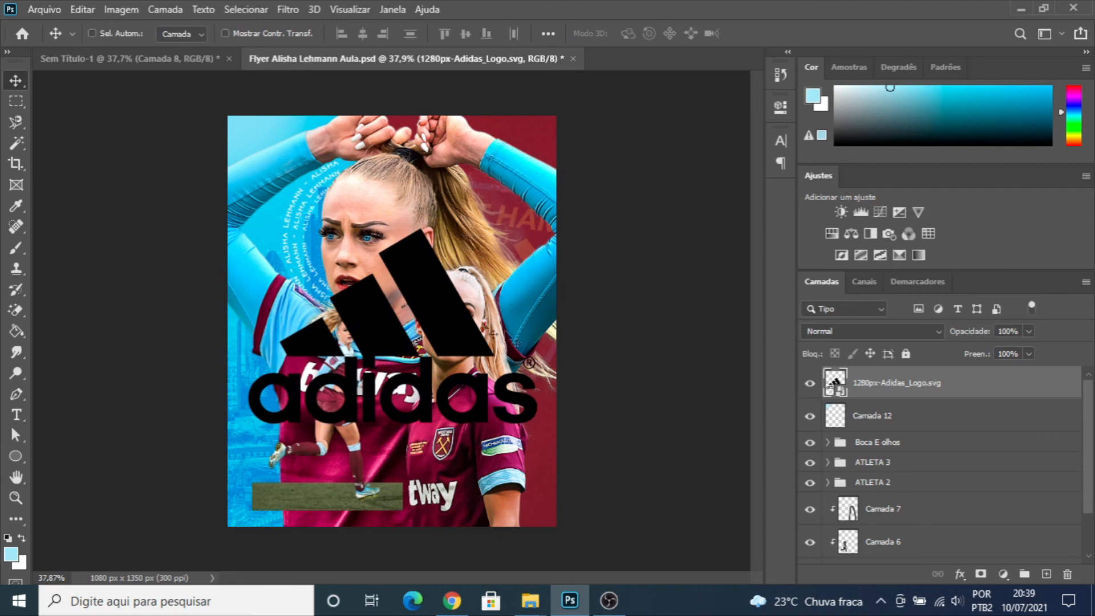
key(ctrl+i)
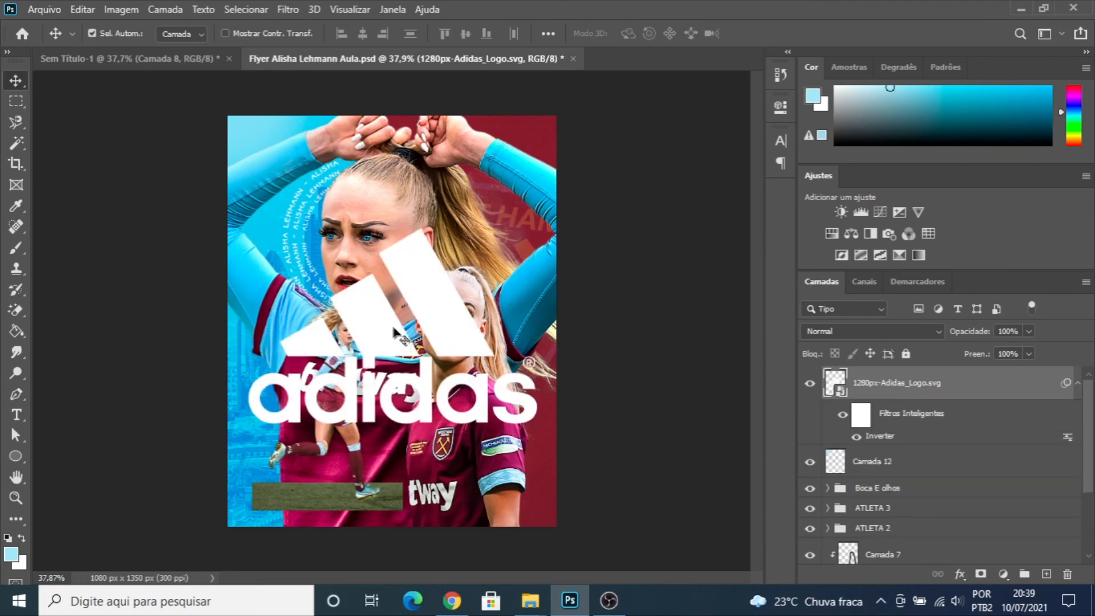
- Scale the white Adidas logo down into the flyer's upper-right corner and show the guides
key(ctrl+t)
click(539, 257)
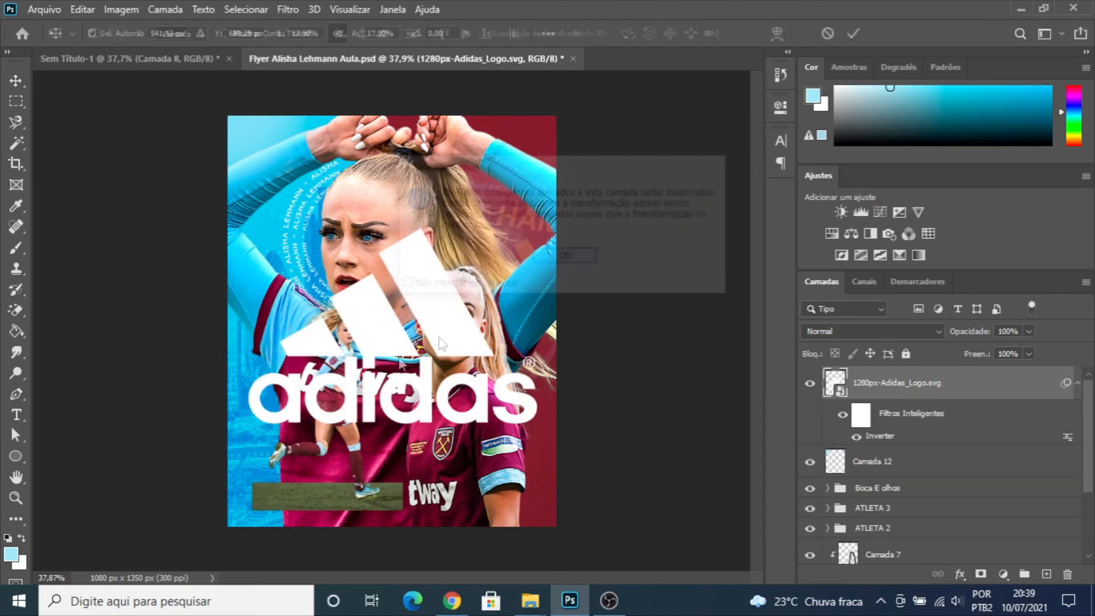
drag(251, 421, 536, 138)
key(Return)
key(ctrl+semicolon)
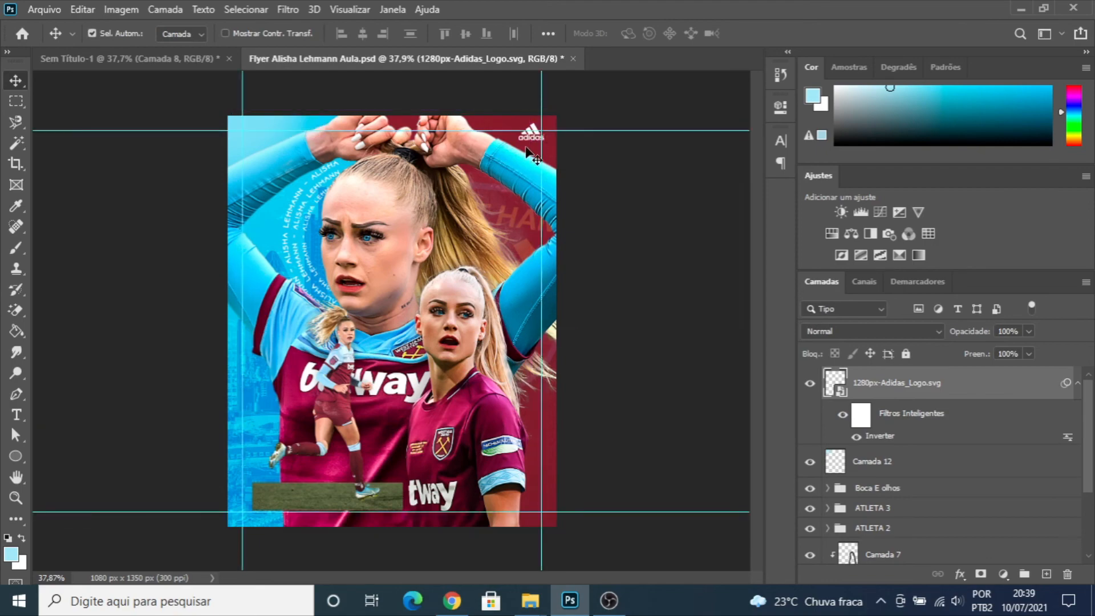
scroll(528, 147, up, 10)
scroll(599, 126, up, 2)
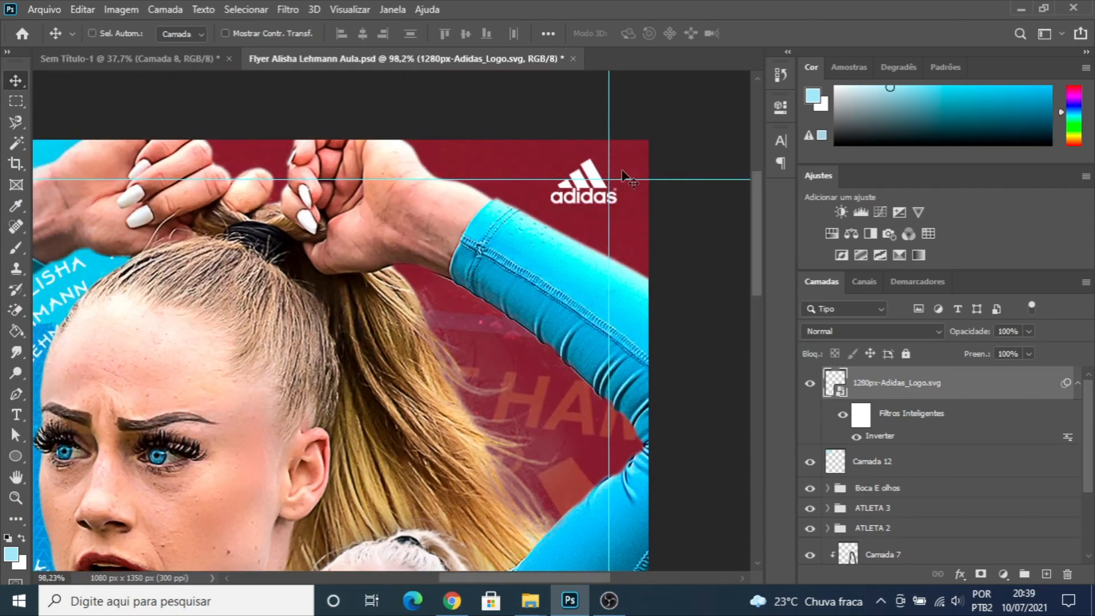
key(ctrl+y)
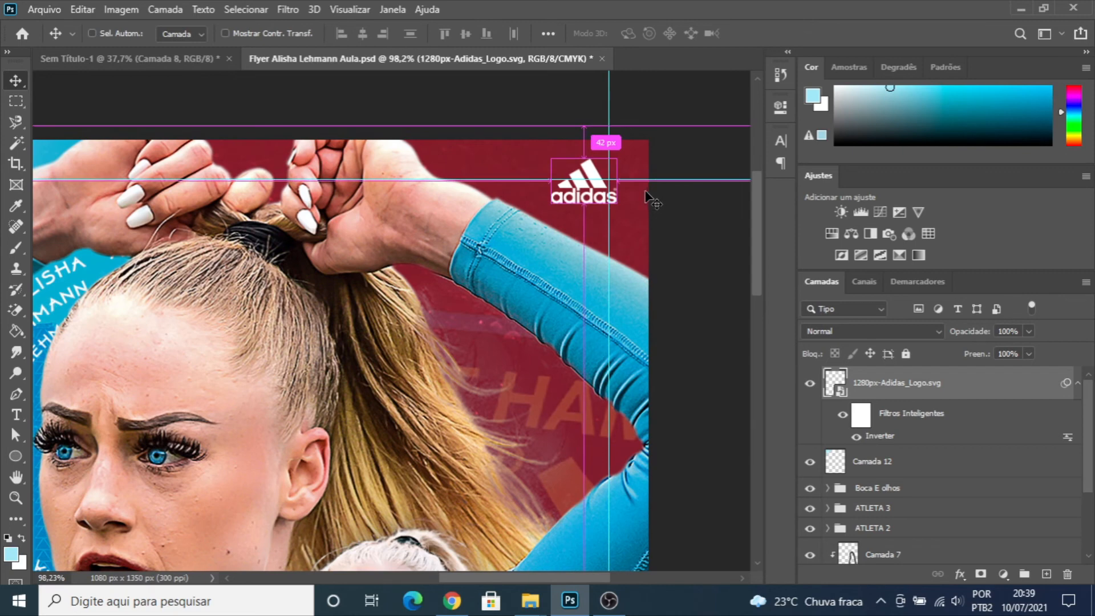
key(ctrl+y)
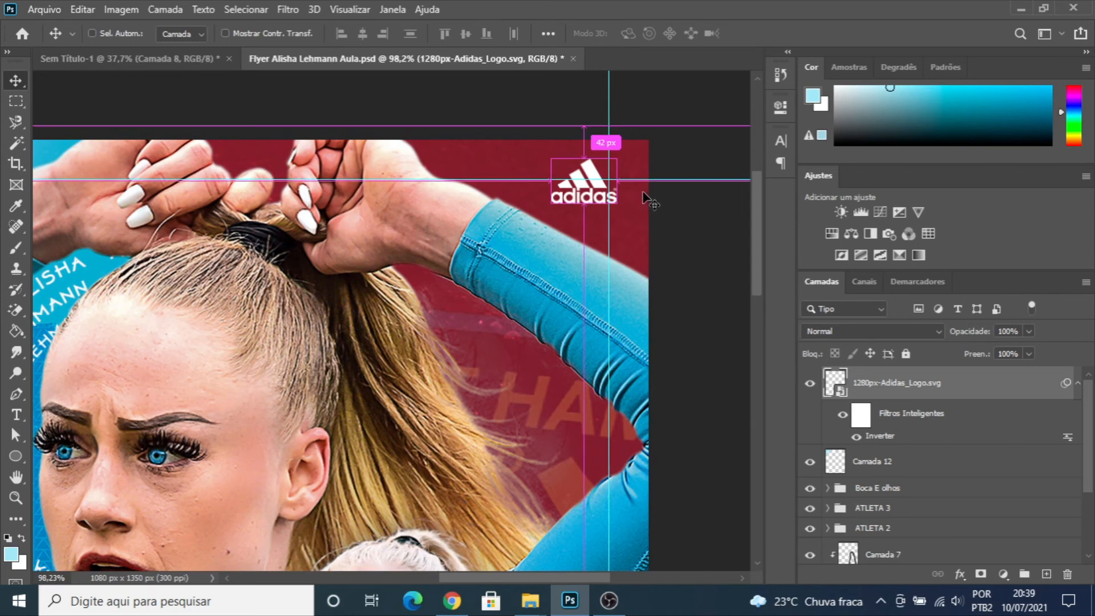
key(ctrl+z)
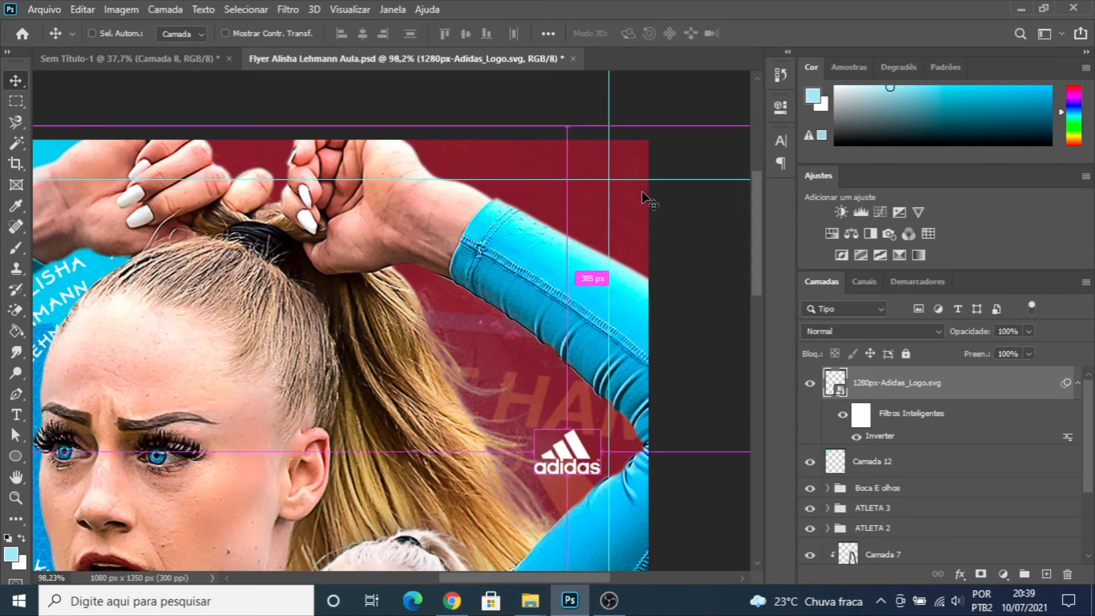
key(ctrl+shift+z)
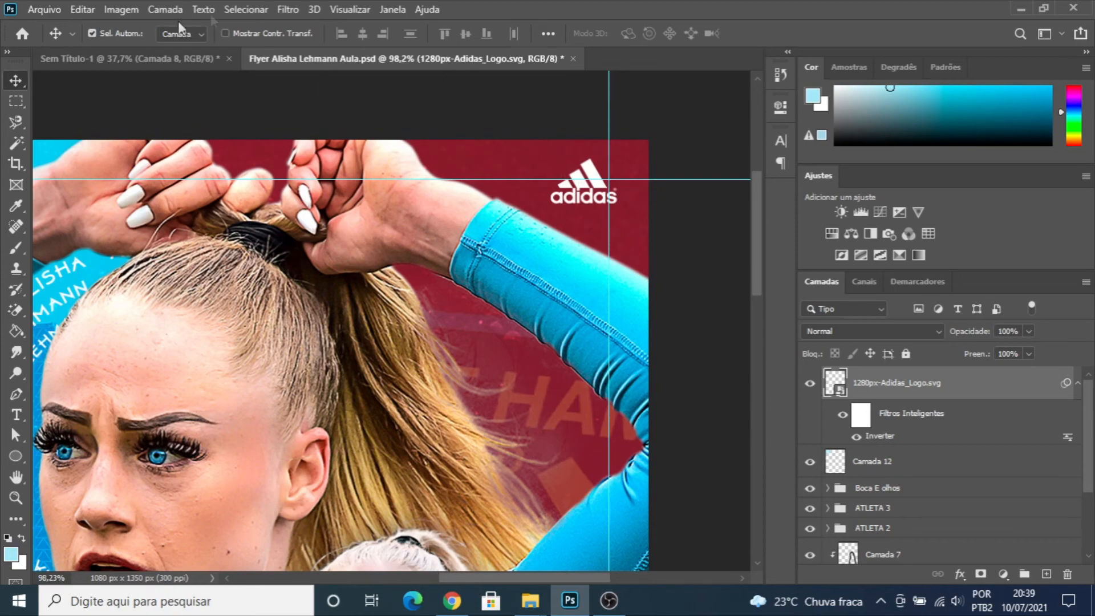
- Preview the flyer in Working CMYK proof colours and switch the proof view off again
click(290, 9)
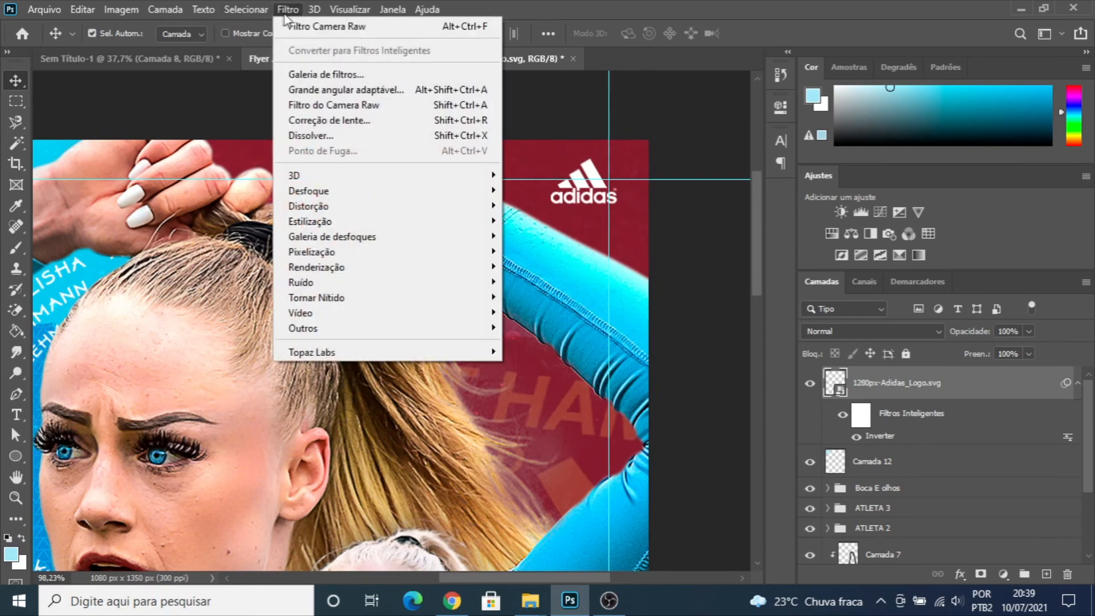
mouse_move(350, 9)
mouse_move(419, 28)
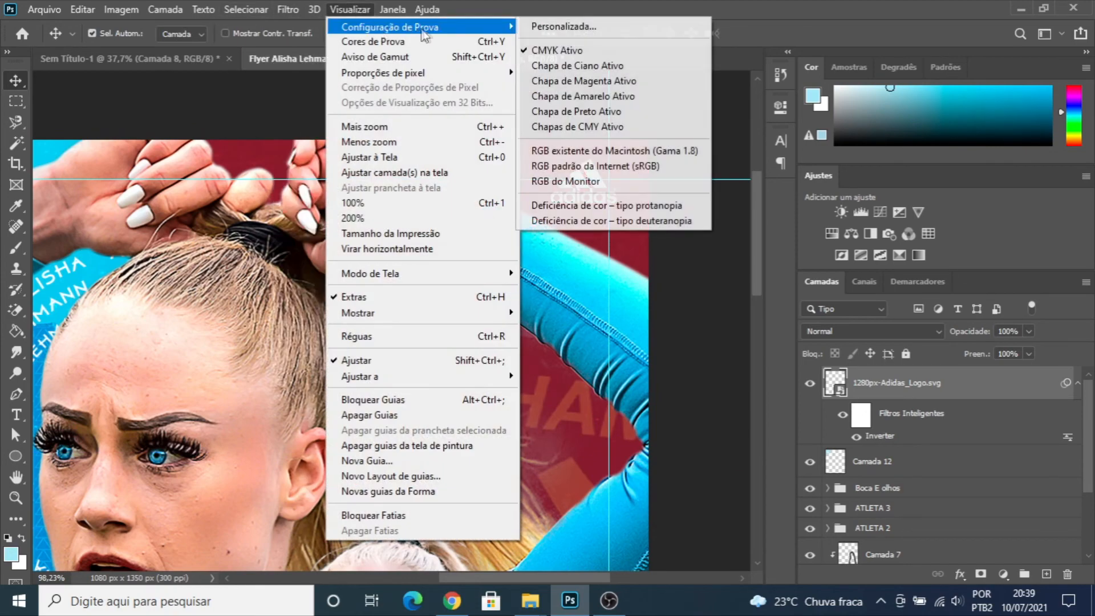
click(530, 51)
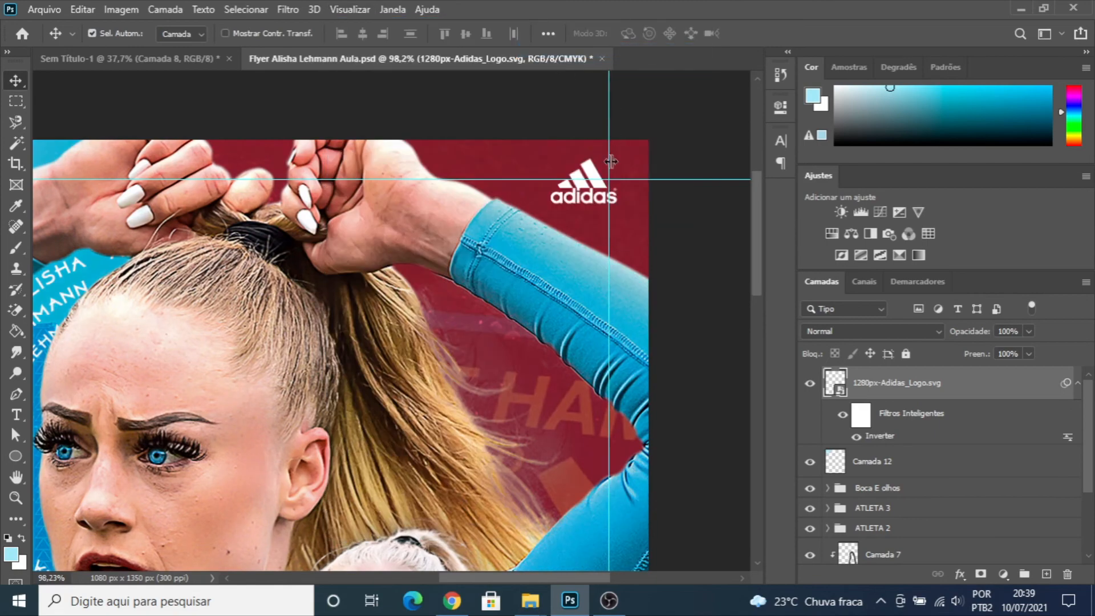
click(336, 10)
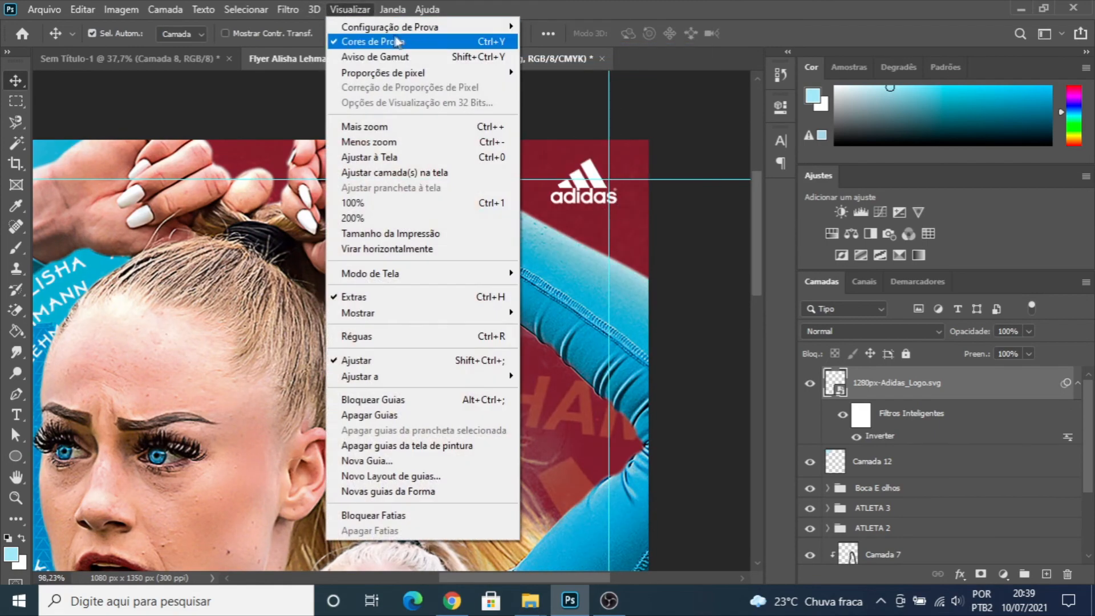
click(342, 42)
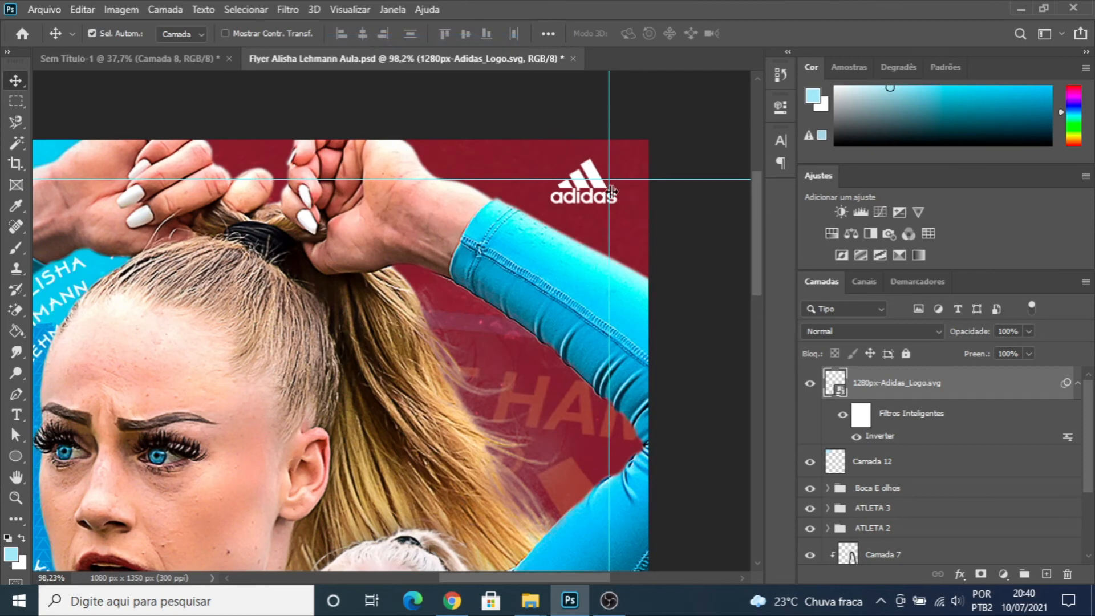
- Scale the Adidas logo down slightly, fit it inside the upper-right margin guides, and hide the guides
key(ctrl+t)
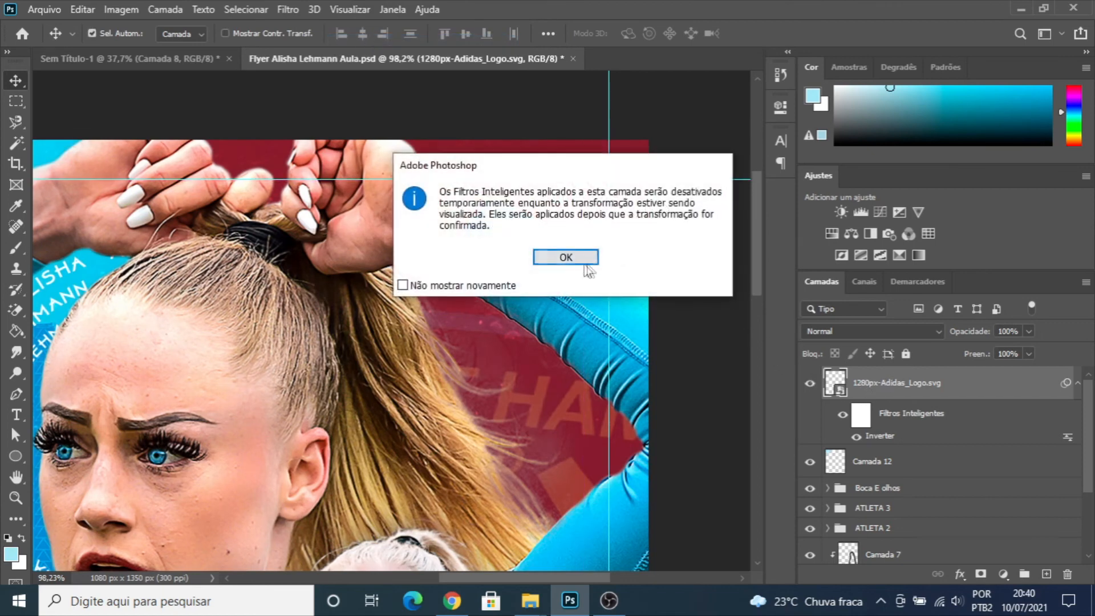
click(571, 257)
drag(627, 150, 598, 203)
key(Return)
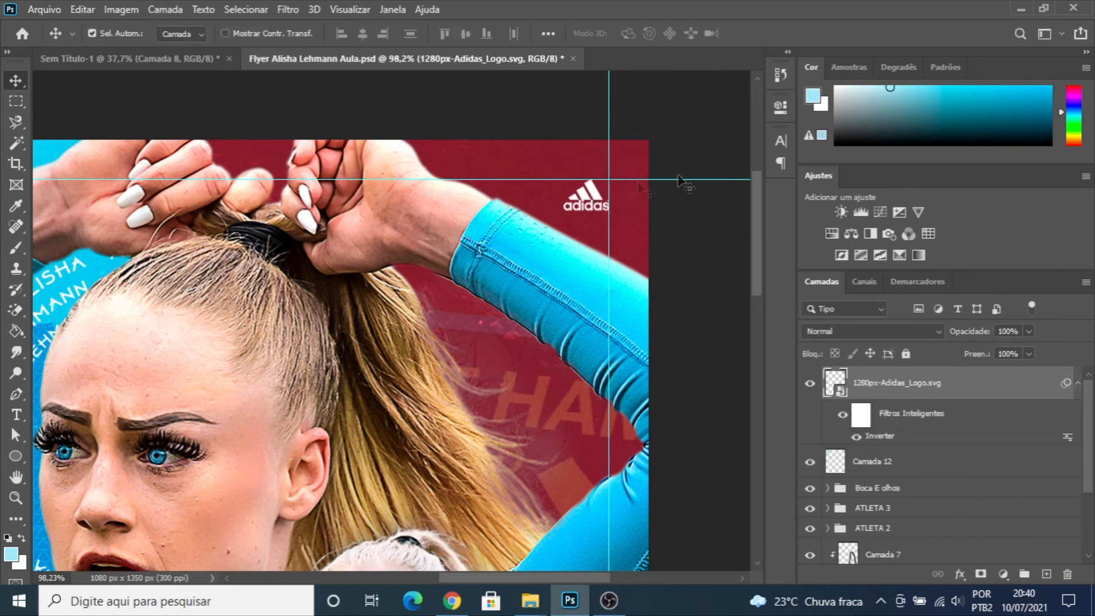
scroll(638, 205, down, 5)
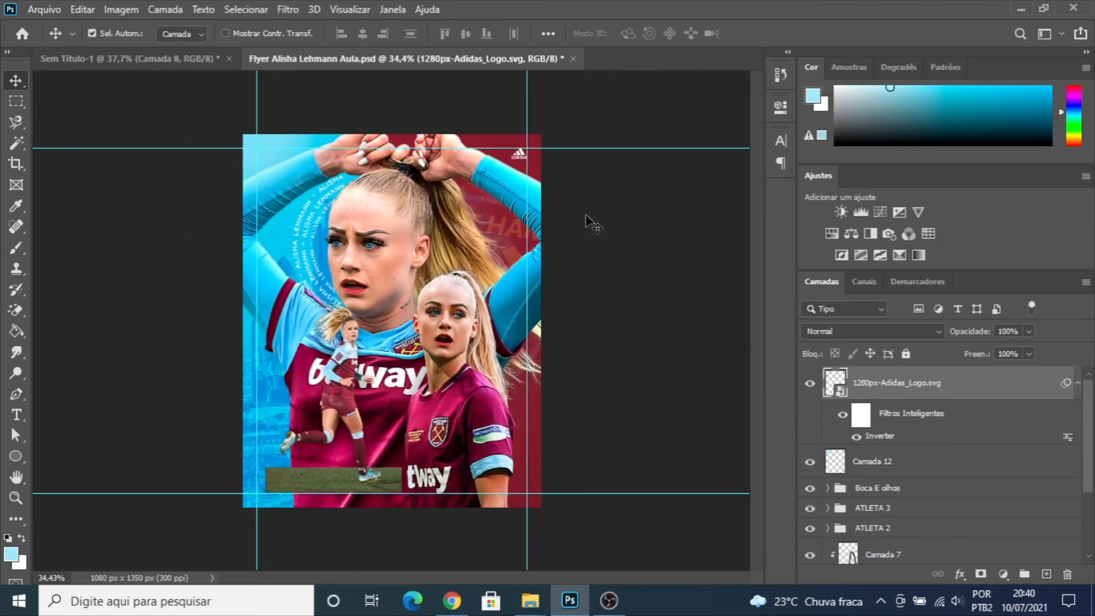
key(ctrl+semicolon)
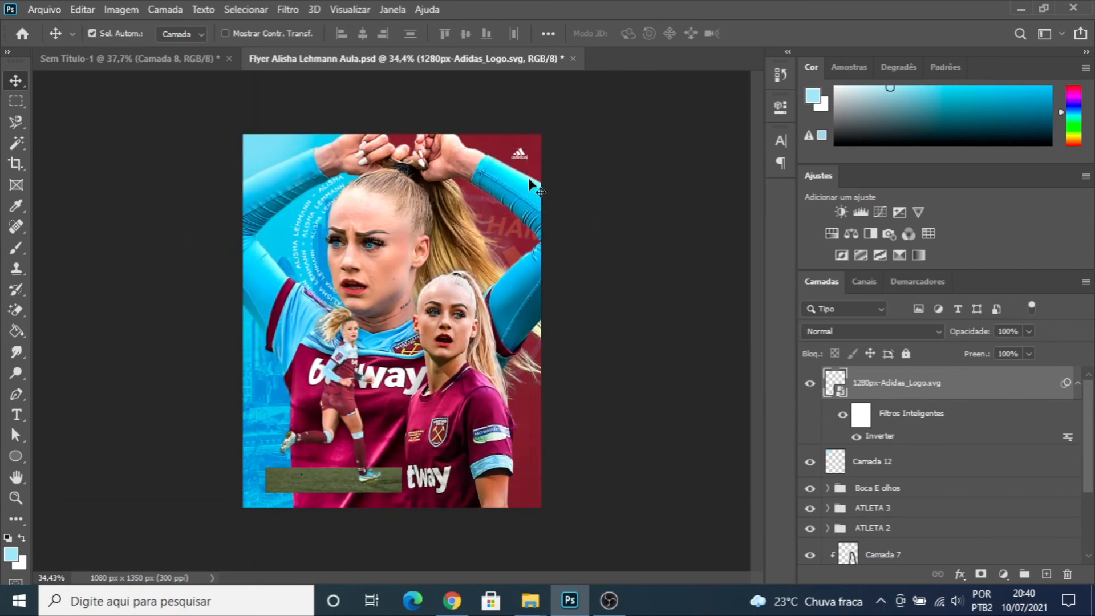
scroll(522, 164, up, 2)
scroll(505, 172, down, 3)
scroll(384, 295, up, 2)
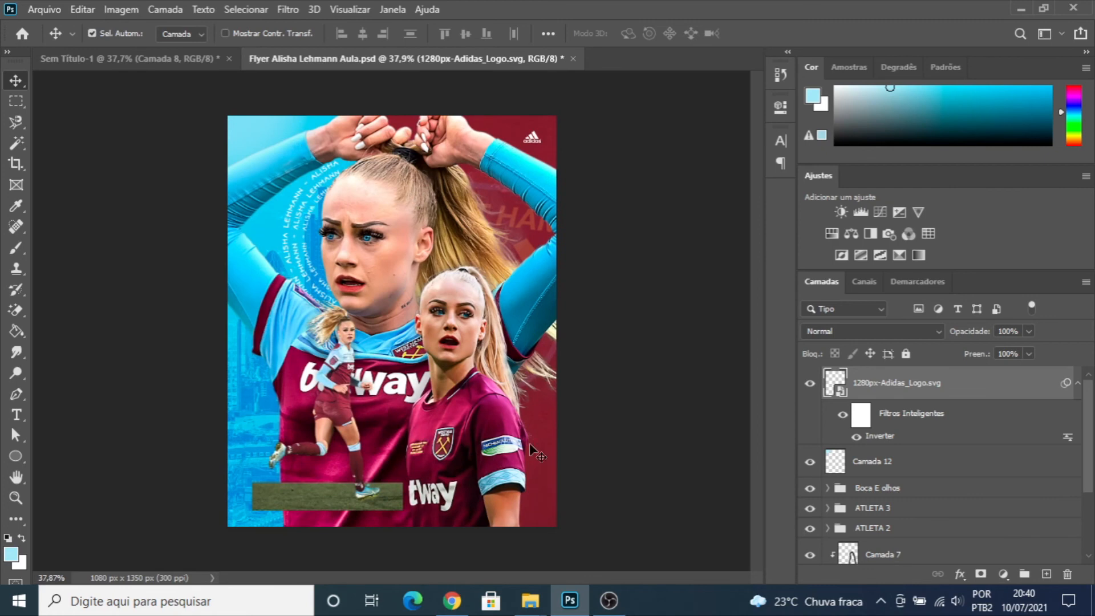
- Place the West_Ham_United_FC_logo image from the Flyer Alisha folder into the flyer and scale it to about 5.61%
mouse_move(531, 601)
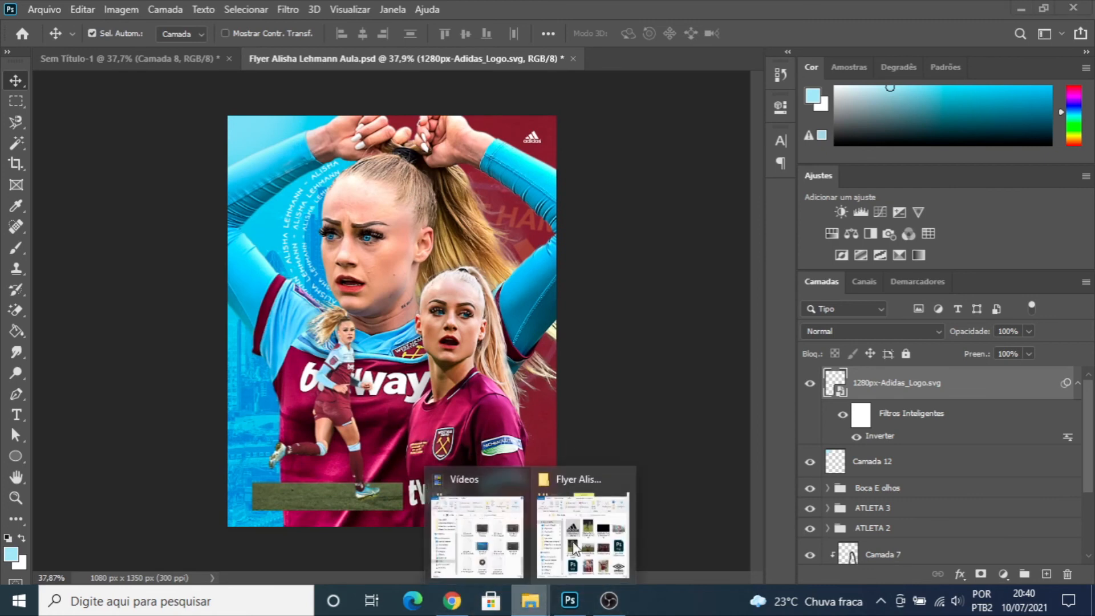
click(603, 536)
scroll(910, 346, down, 3)
click(1048, 456)
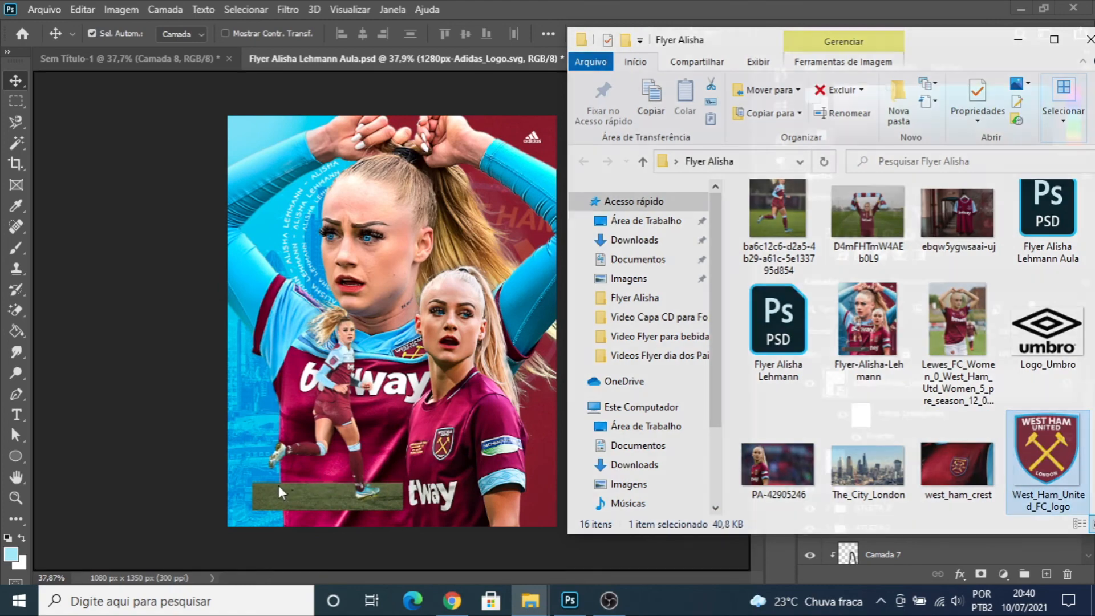
drag(279, 485, 278, 485)
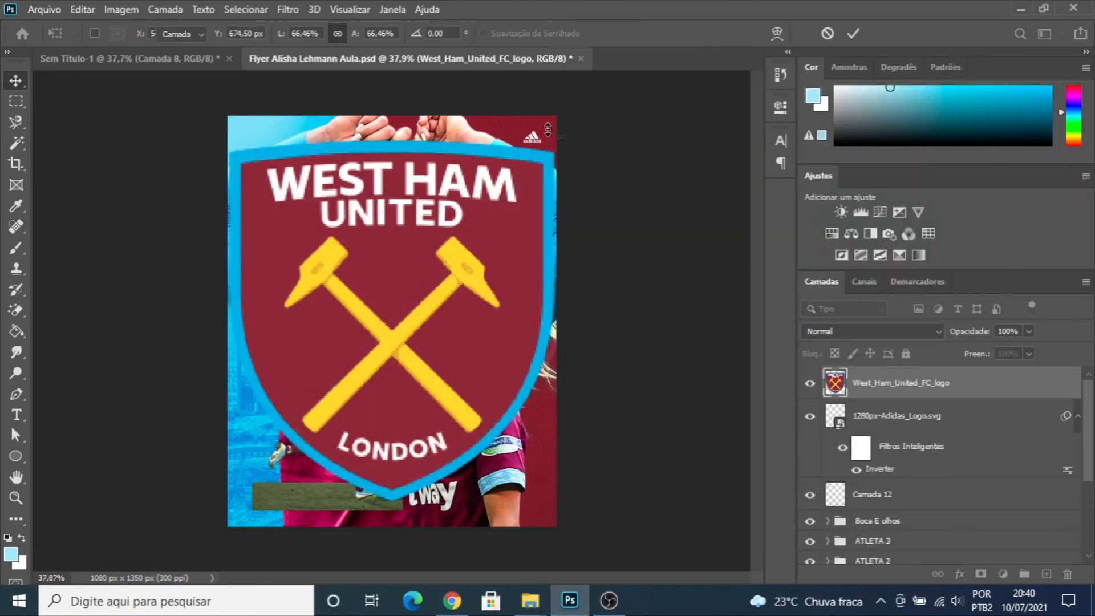
drag(556, 139, 257, 482)
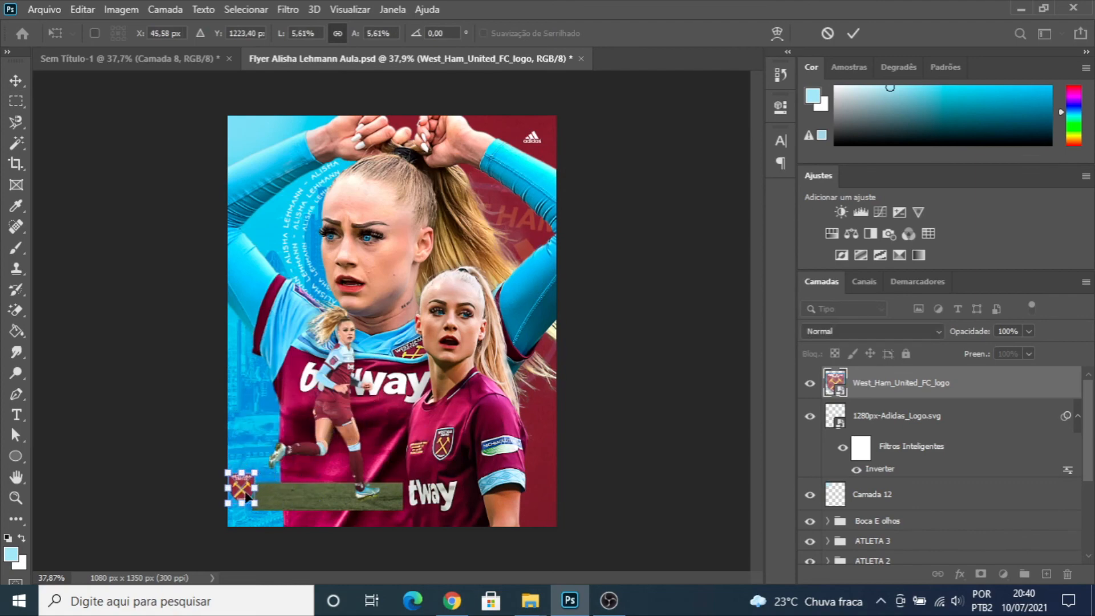
- Position the West Ham crest over the left end of the grass strip and shrink it slightly
scroll(256, 482, up, 7)
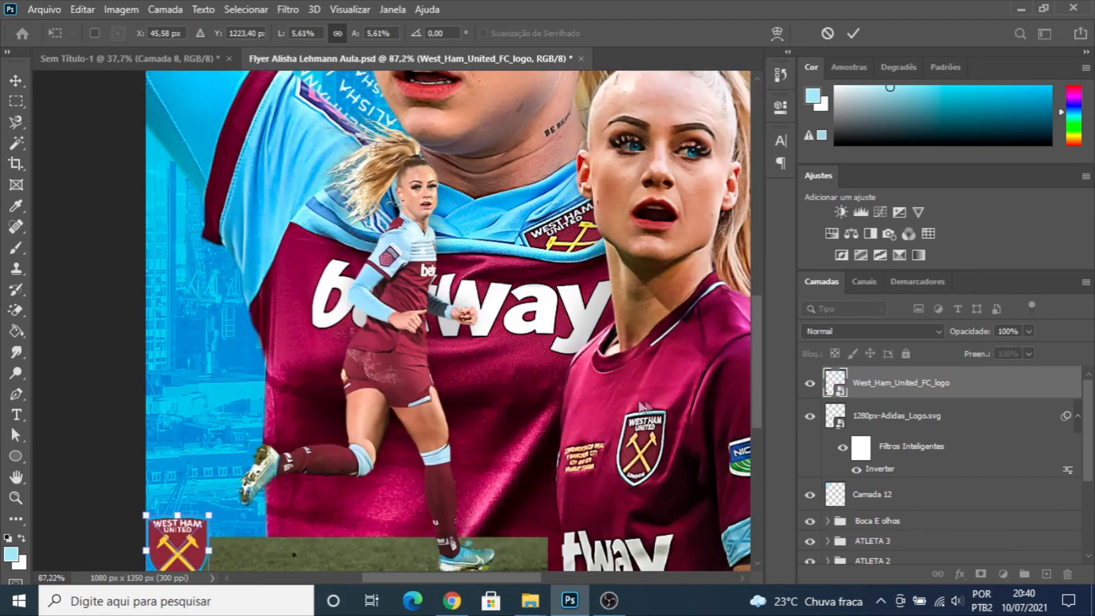
drag(756, 342, 758, 368)
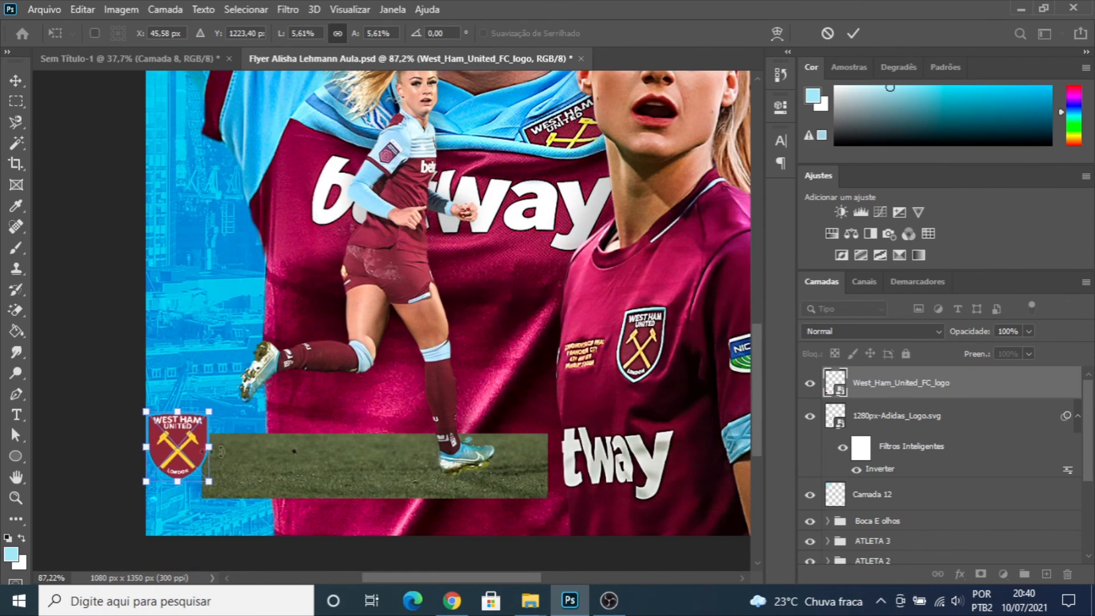
drag(176, 449, 205, 465)
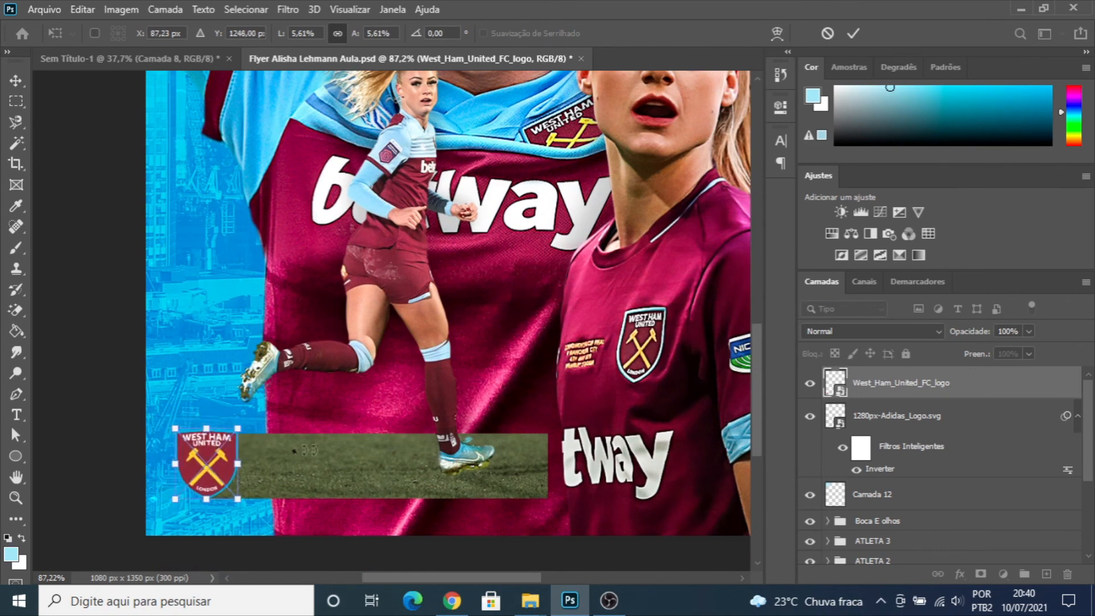
drag(238, 429, 230, 443)
key(Return)
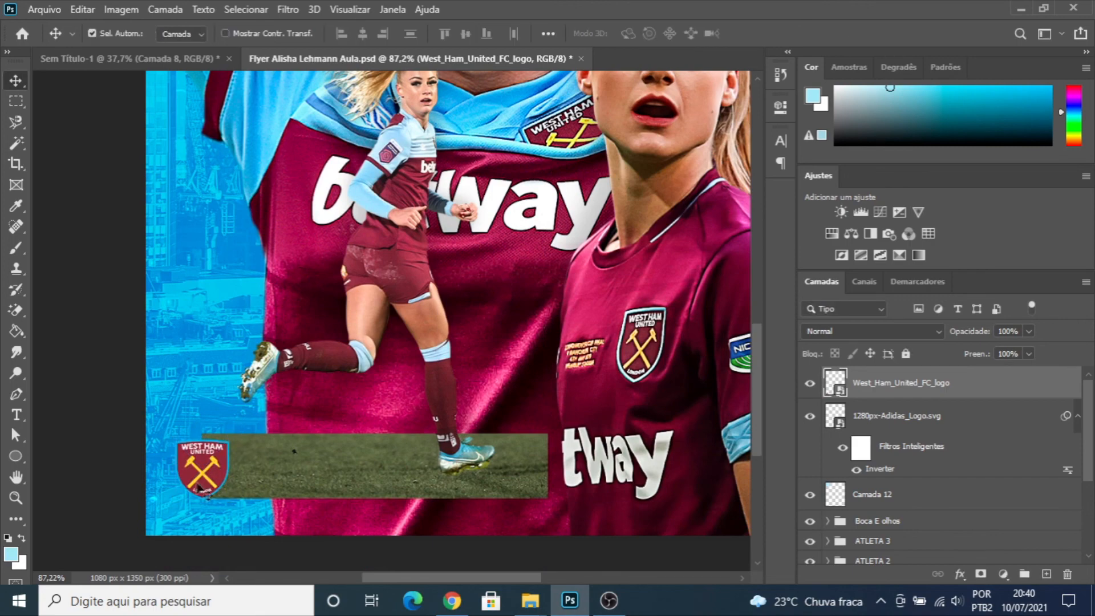
- Fine-tune the crest's position on the grass strip by nudging it slightly up and to the right
scroll(215, 467, up, 3)
drag(217, 457, 221, 450)
key(Up)
key(Up)
key(Up)
key(Up)
key(Up)
key(Up)
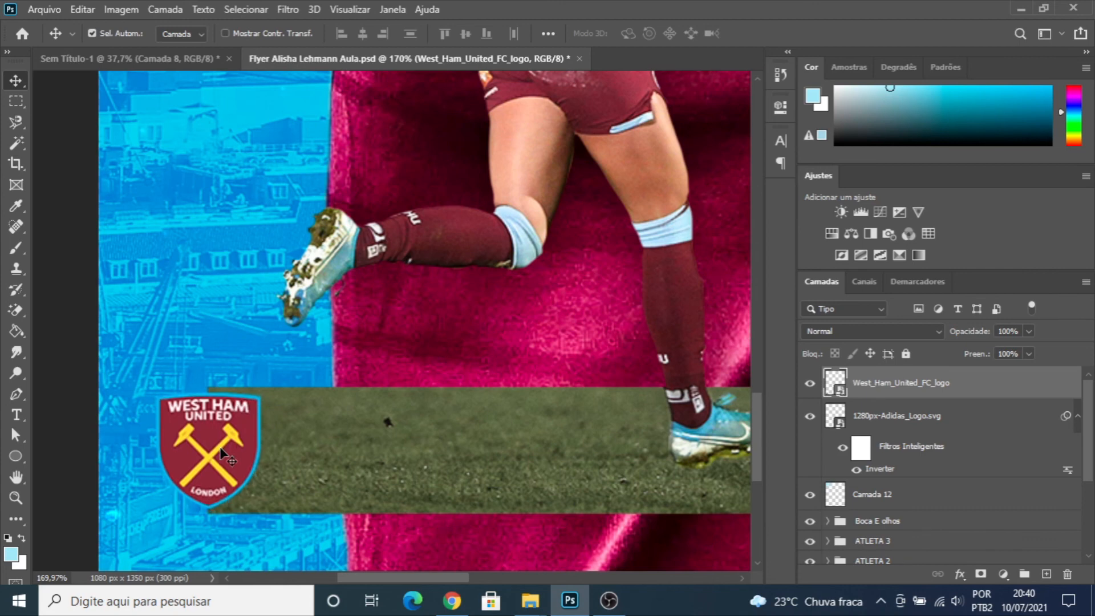
key(Right)
key(Right)
key(Right)
key(Right)
key(Down)
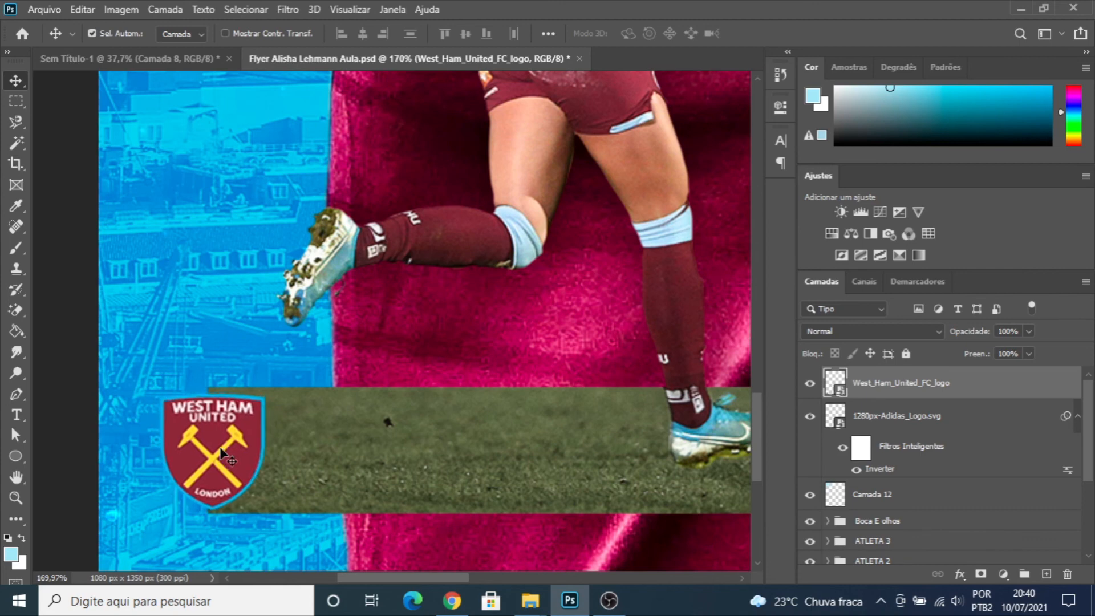
- Show the guides, nudge the crest's left edge onto the left margin guide, and hide the guides
key(ctrl+semicolon)
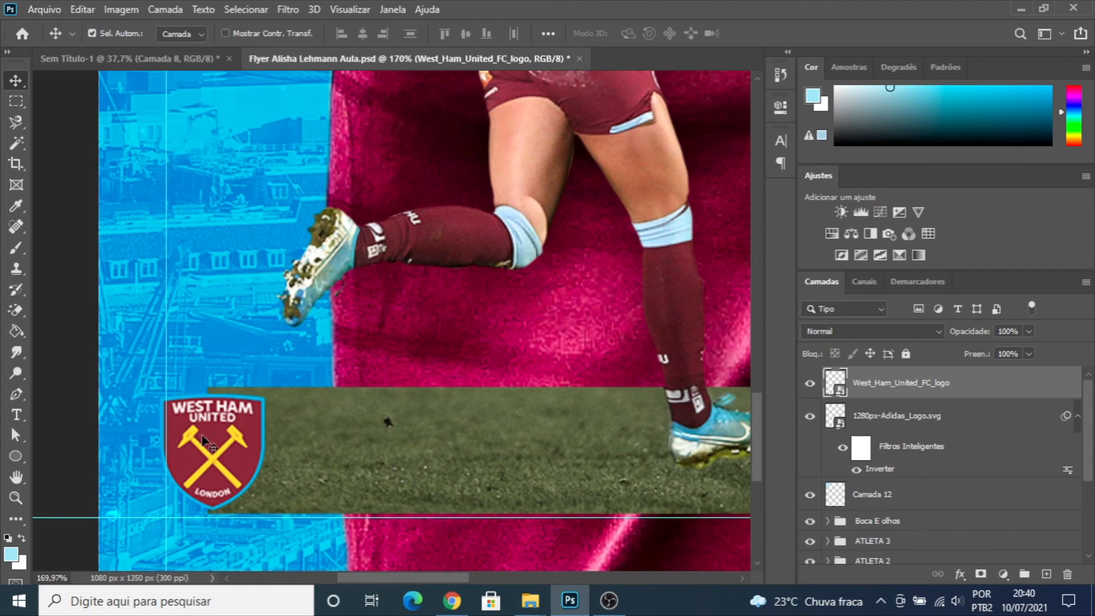
key(Right)
key(Right)
key(Right)
key(Right)
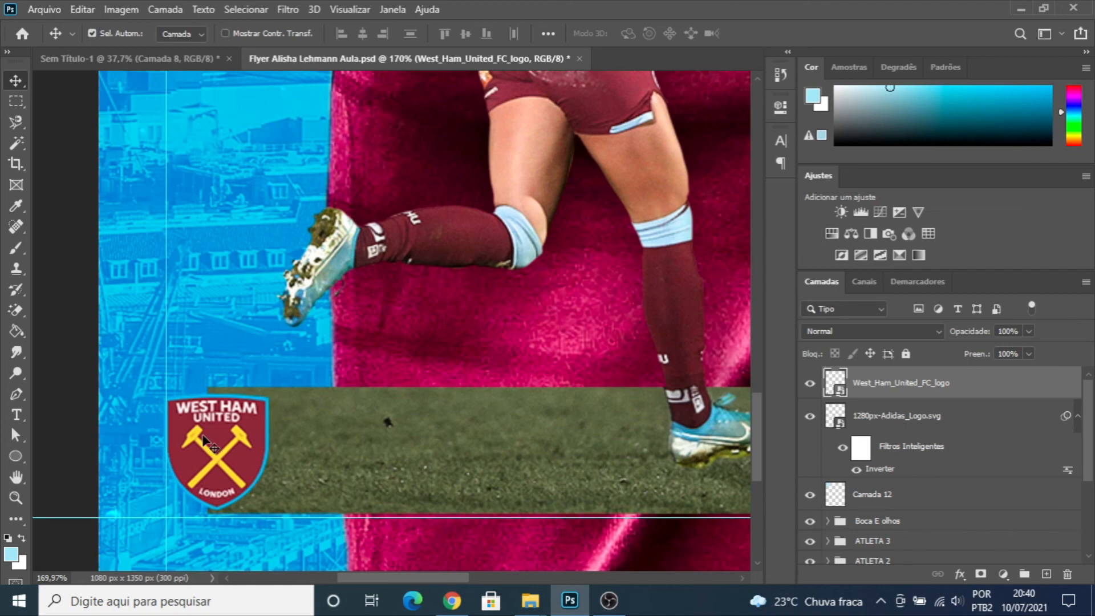
key(Left)
key(ctrl+semicolon)
key(ctrl+0)
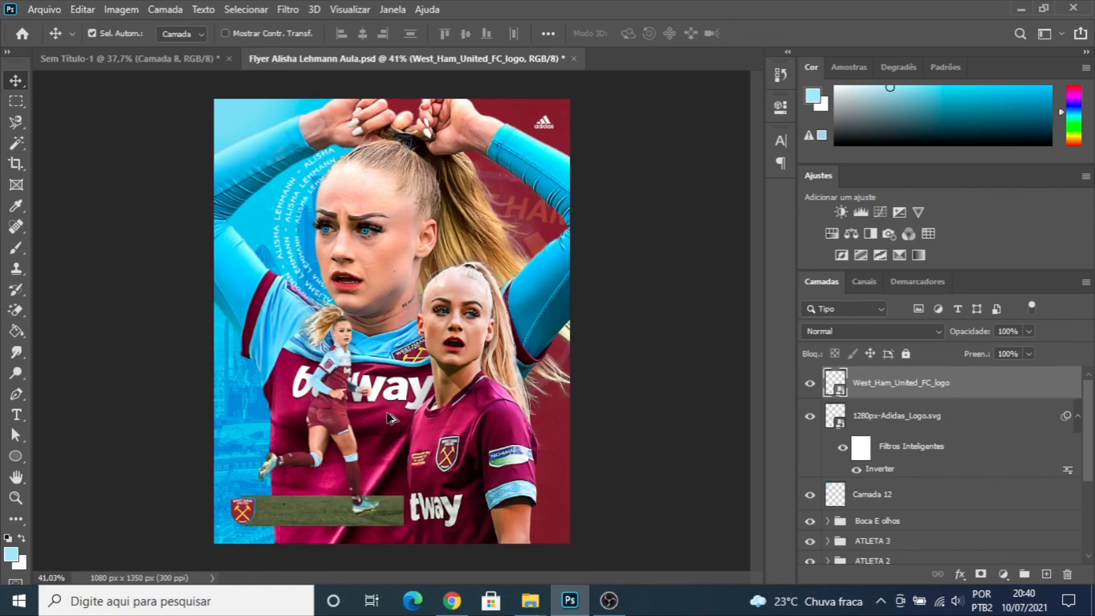
- Apply a Camera Raw filter to the West Ham crest that raises its clarity and mutes its colours
scroll(389, 419, down, 5)
scroll(340, 444, up, 7)
scroll(271, 502, down, 3)
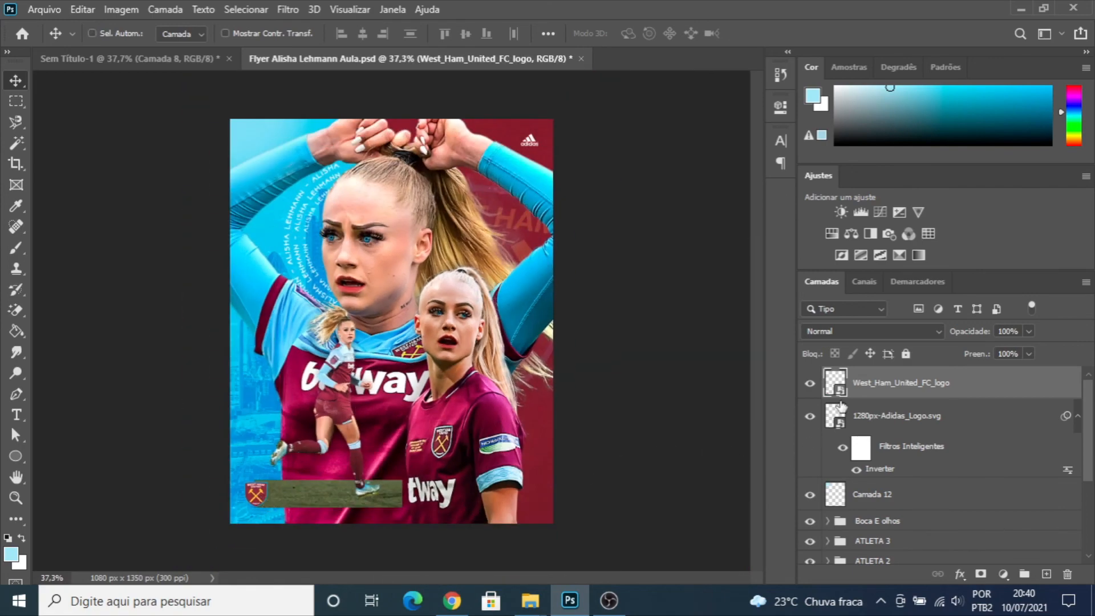
key(ctrl+shift+a)
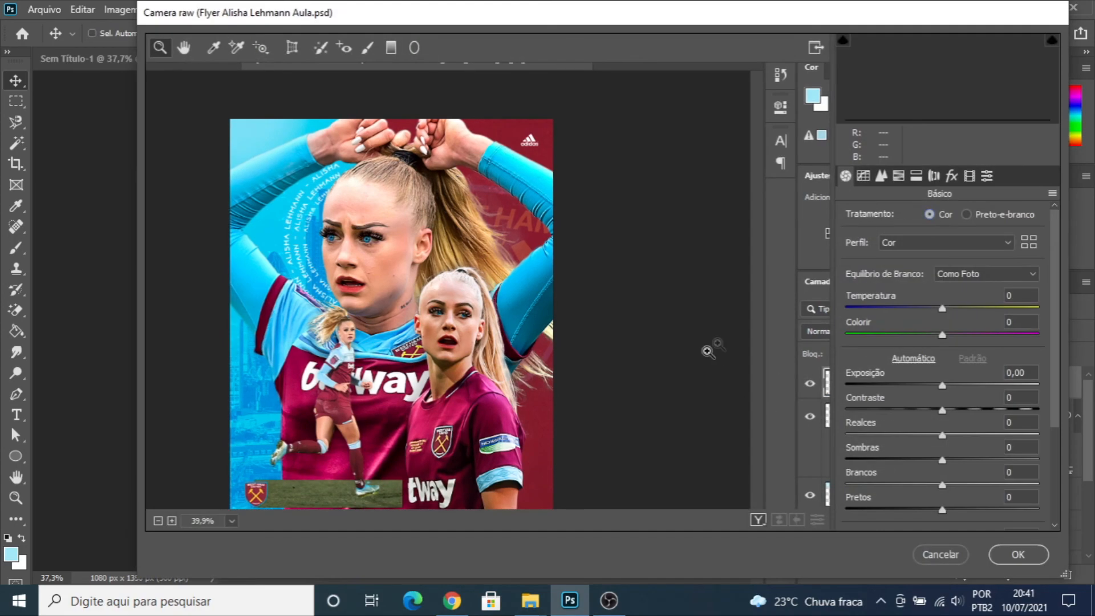
scroll(871, 379, down, 3)
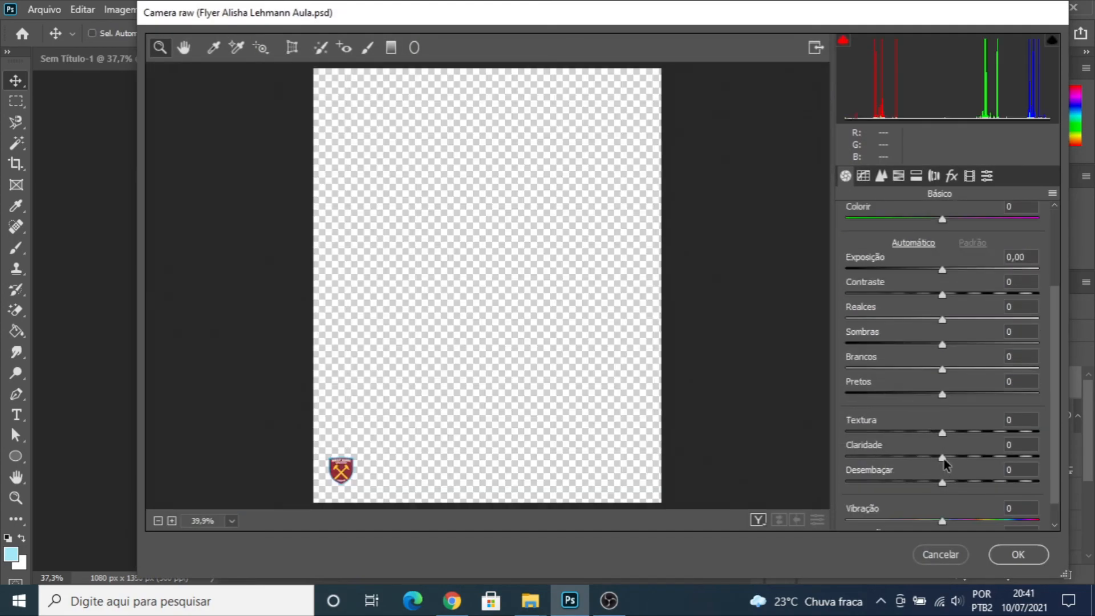
drag(943, 458, 991, 459)
scroll(945, 483, down, 1)
drag(943, 495, 893, 498)
click(1019, 554)
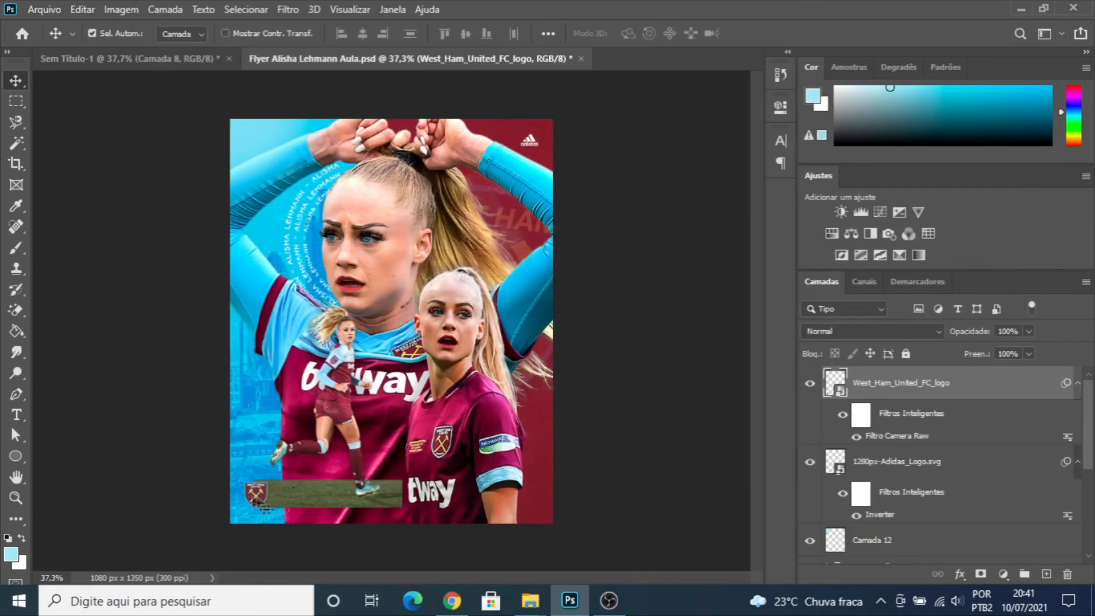
scroll(256, 502, up, 2)
scroll(268, 502, down, 2)
scroll(393, 465, up, 2)
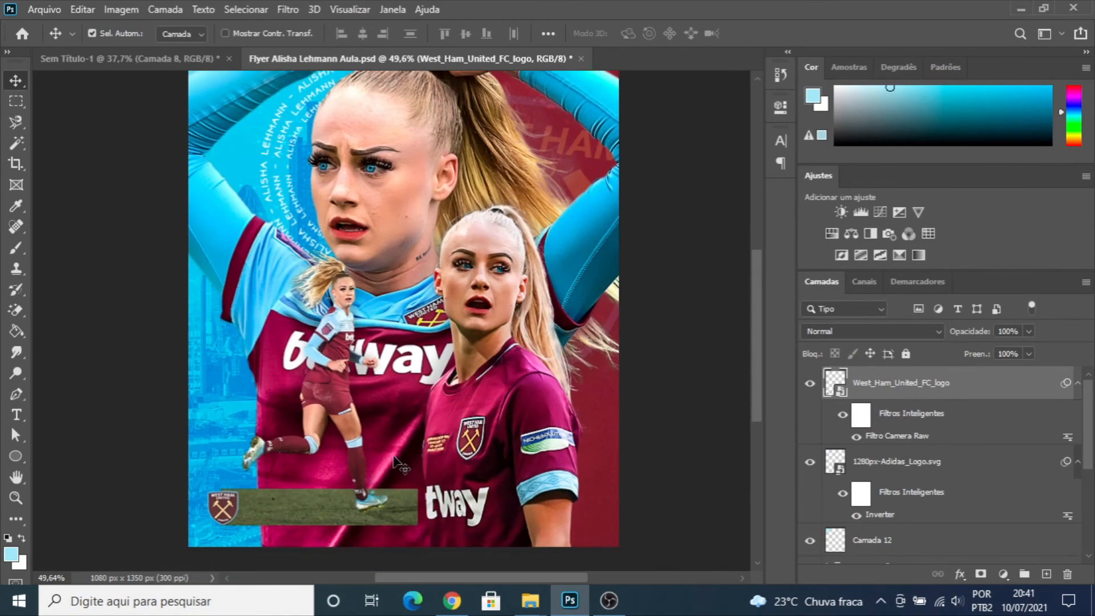
scroll(395, 459, down, 2)
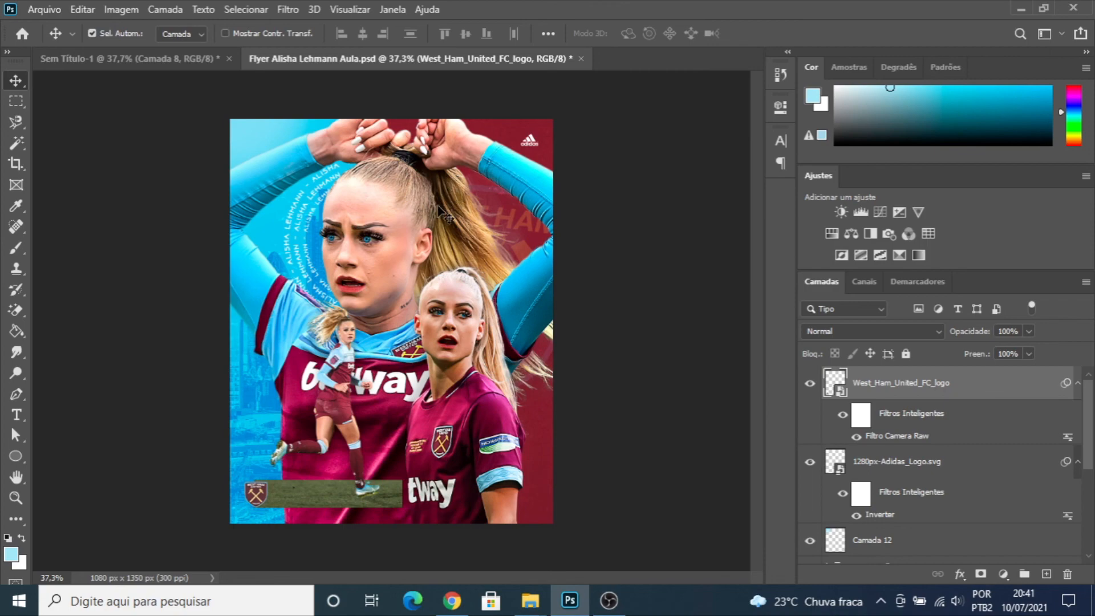
scroll(465, 315, up, 2)
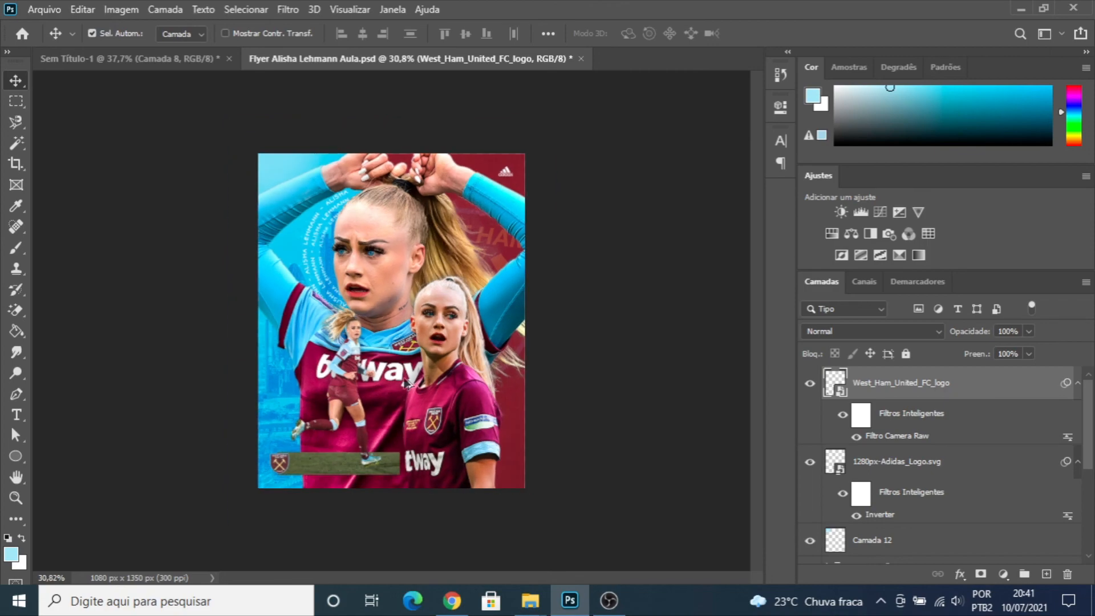
- Group the West Ham crest and Adidas logo layers and name the group ESCUDO E SIMBOLO ADIDAS
scroll(253, 522, up, 4)
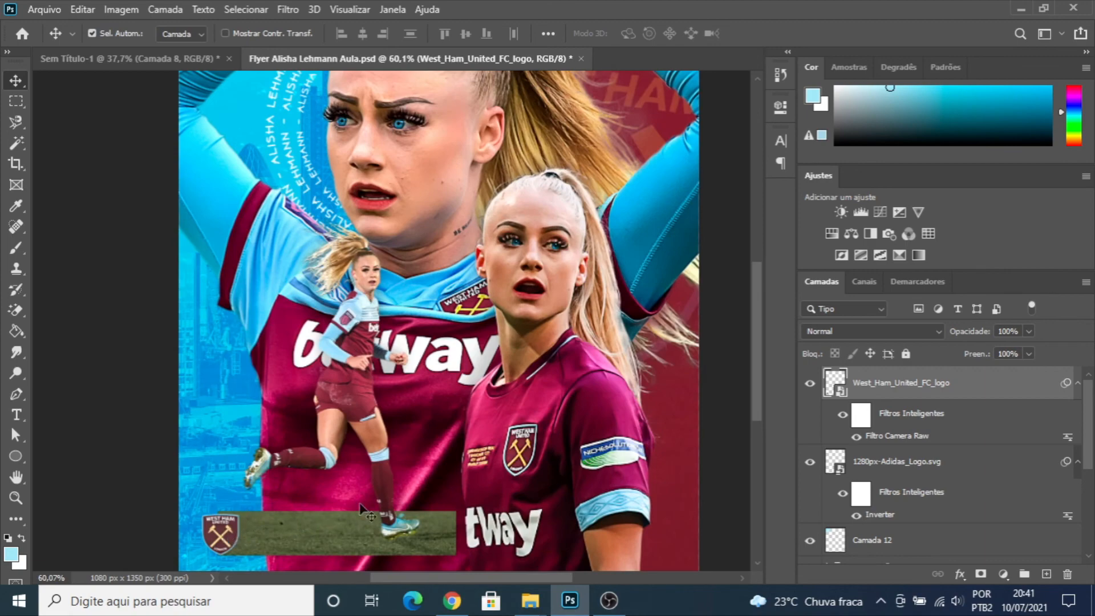
scroll(363, 509, down, 2)
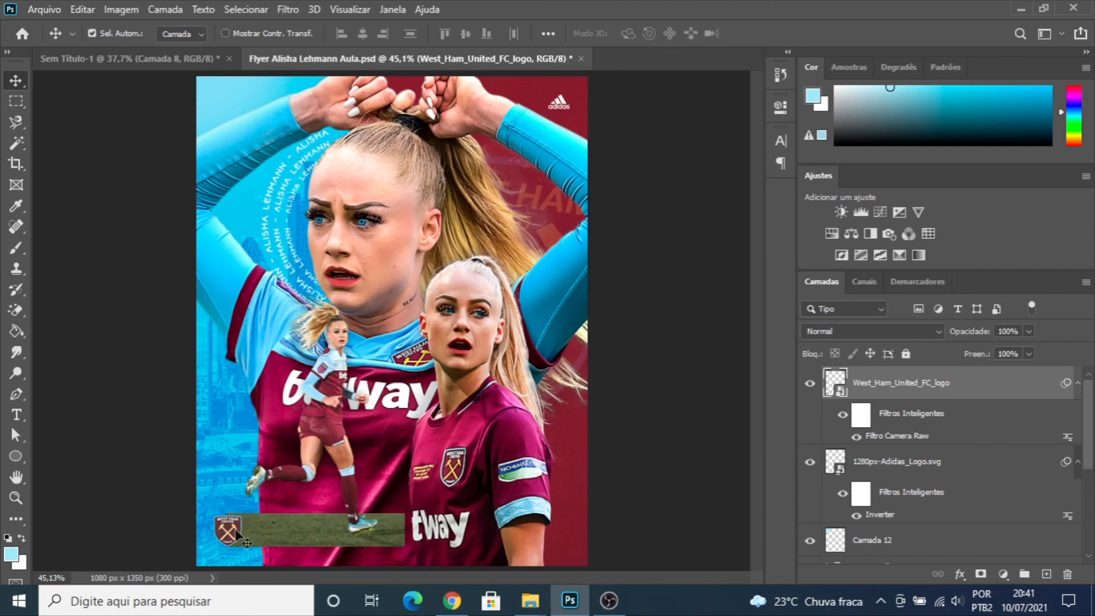
ctrl+click(881, 463)
key(ctrl+g)
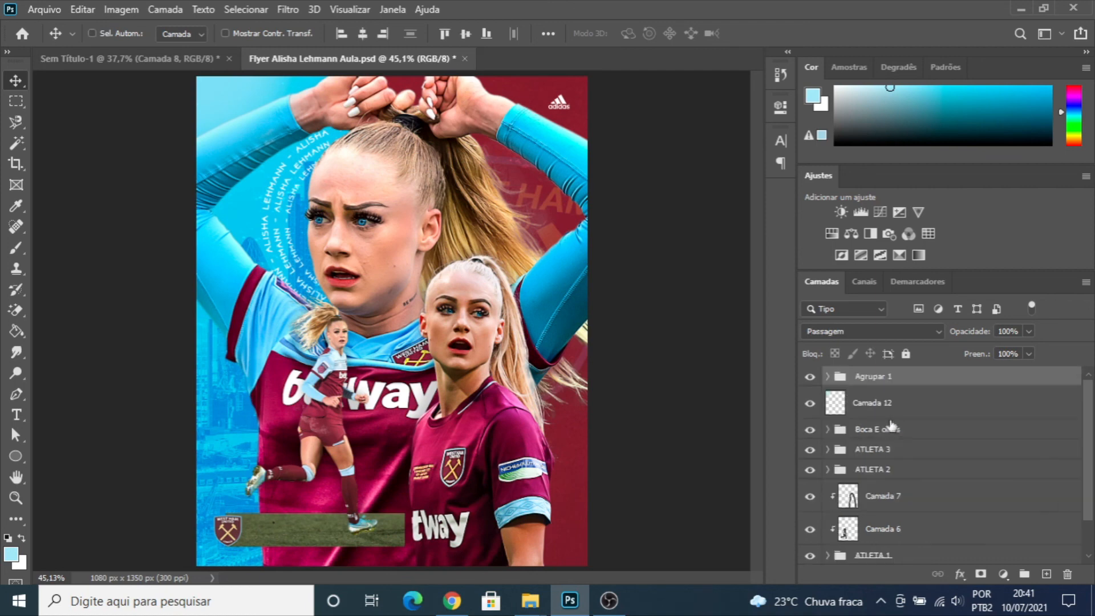
double_click(873, 378)
text(ESCUDO)
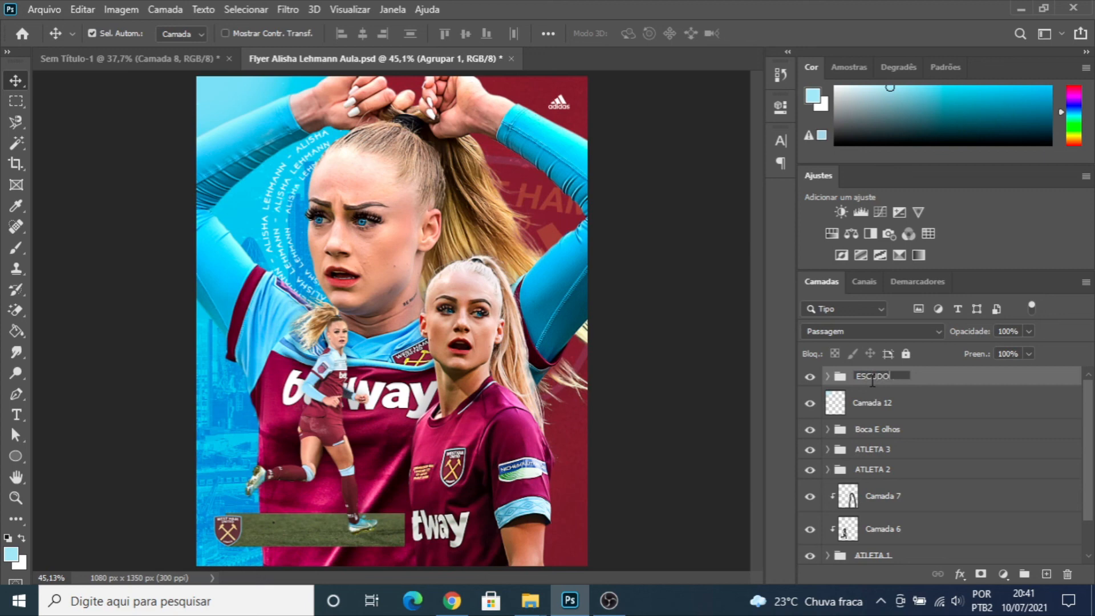
text( E SIMBOLO ADIDAS)
key(Return)
- Put the corner glow layer Camada 12 into its own group named LUZ and collapse the group
click(873, 405)
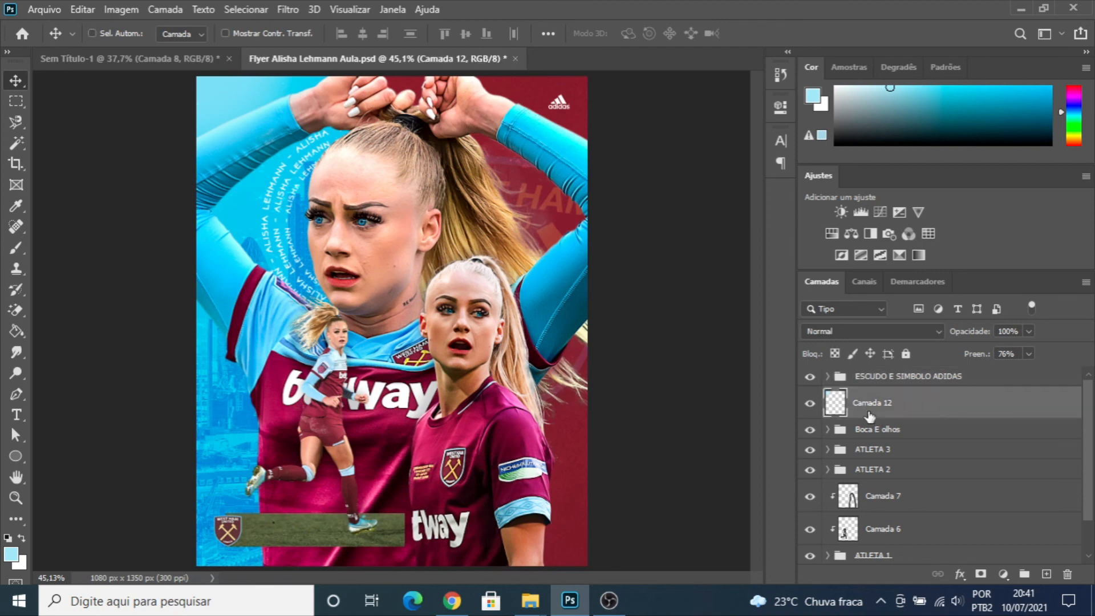
key(ctrl+g)
double_click(873, 397)
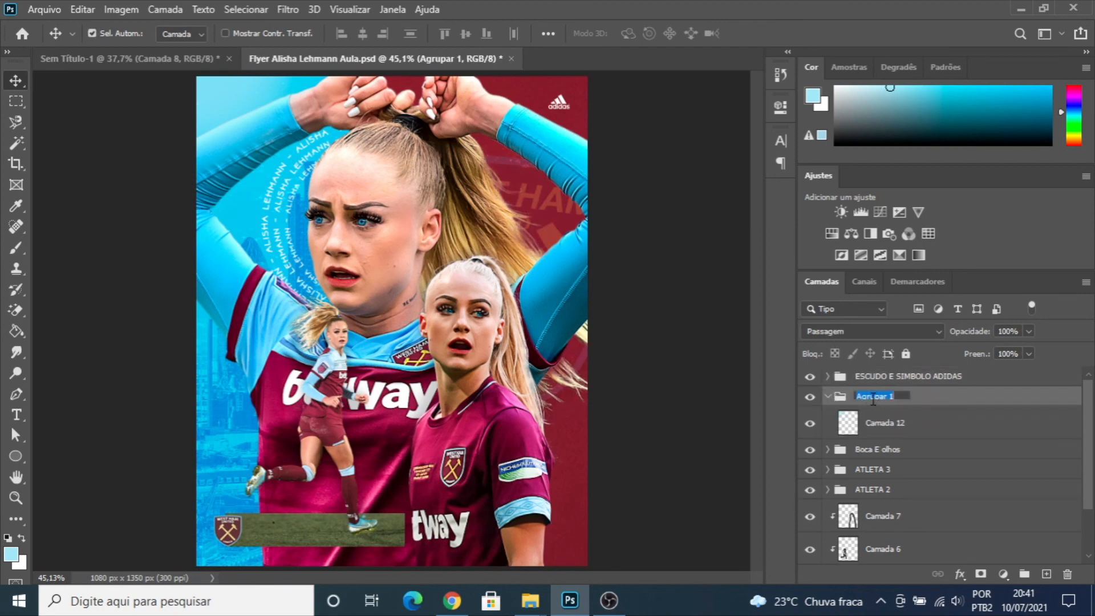
text(LUZ)
key(Return)
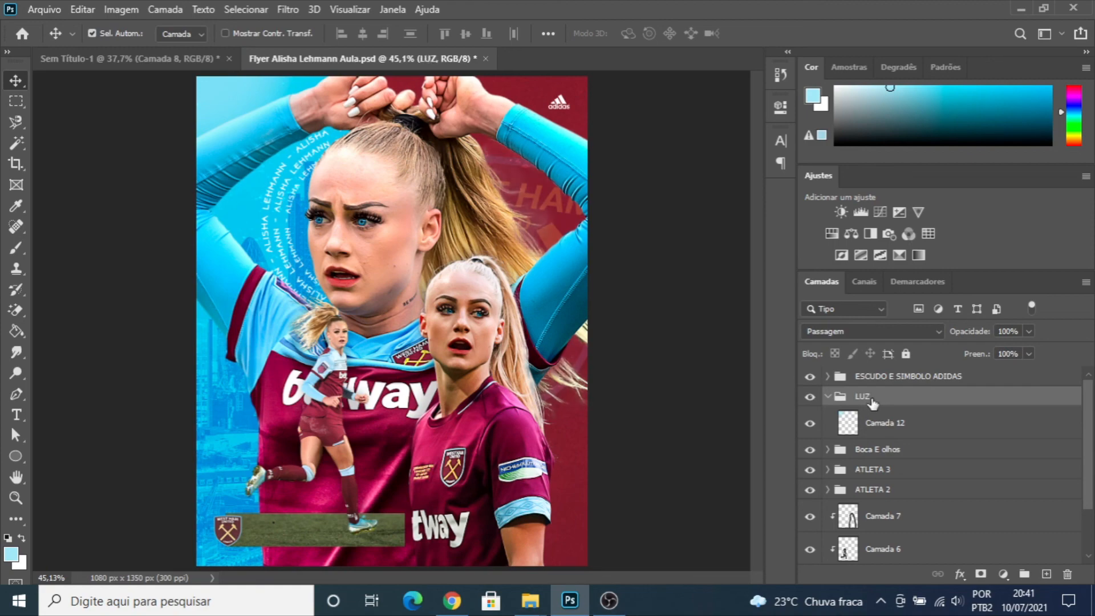
click(828, 397)
scroll(376, 322, down, 2)
scroll(390, 337, up, 2)
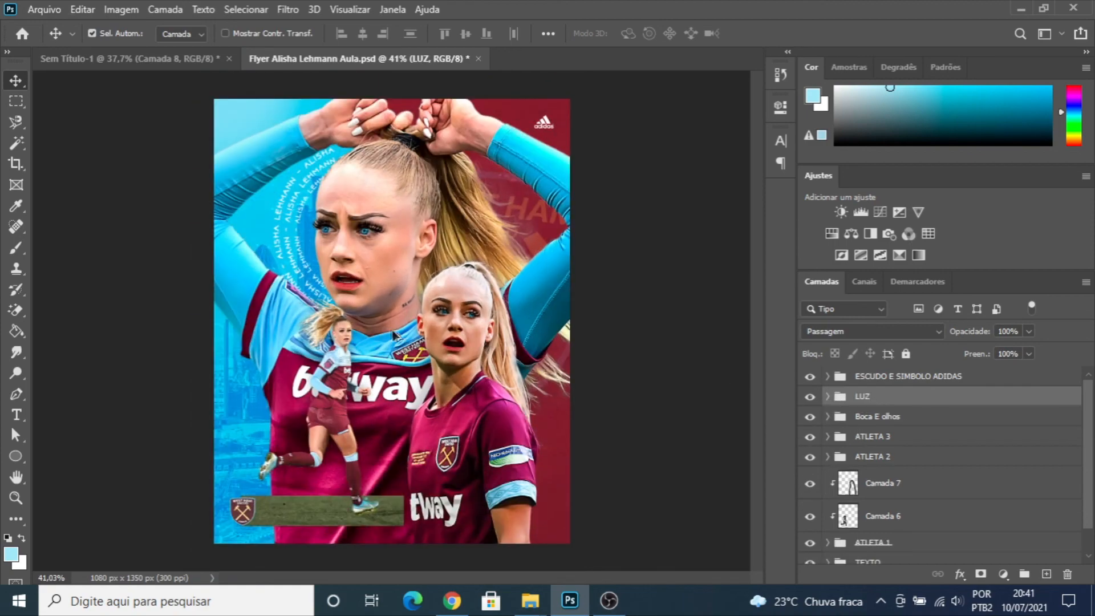
scroll(397, 311, down, 1)
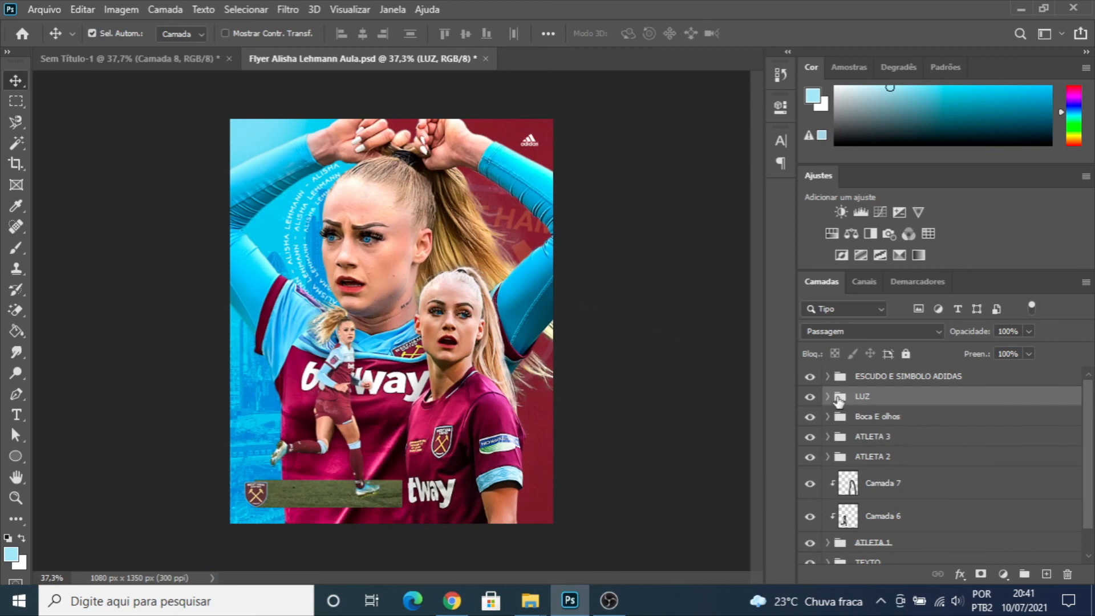
- Add a Color Lookup adjustment layer above the ESCUDO E SIMBOLO ADIDAS group, using the 3Strip.look 3DLUT
click(865, 381)
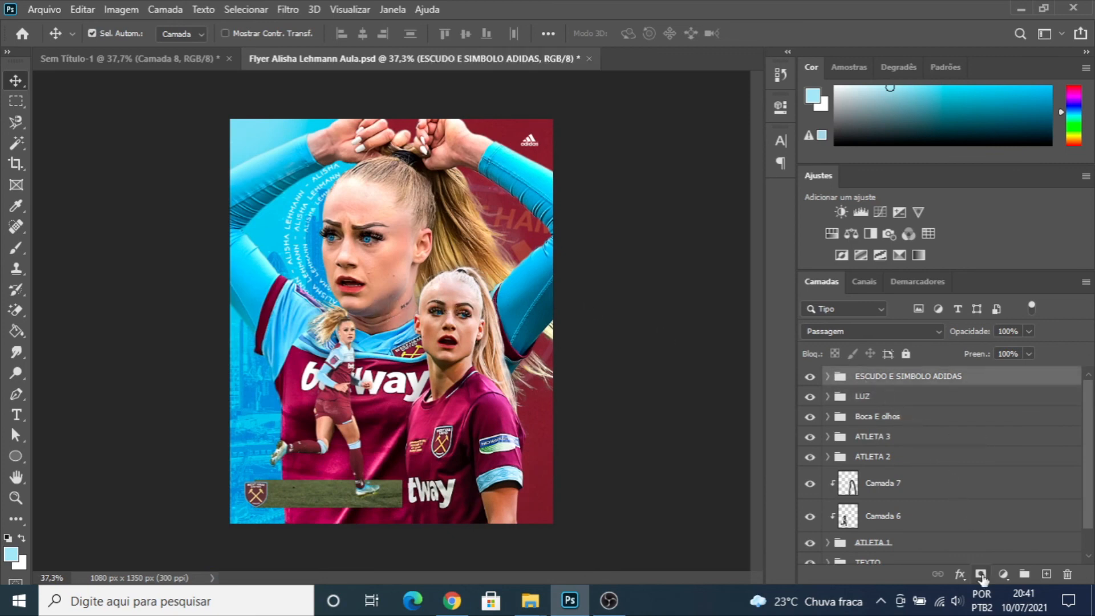
click(1003, 574)
click(1020, 489)
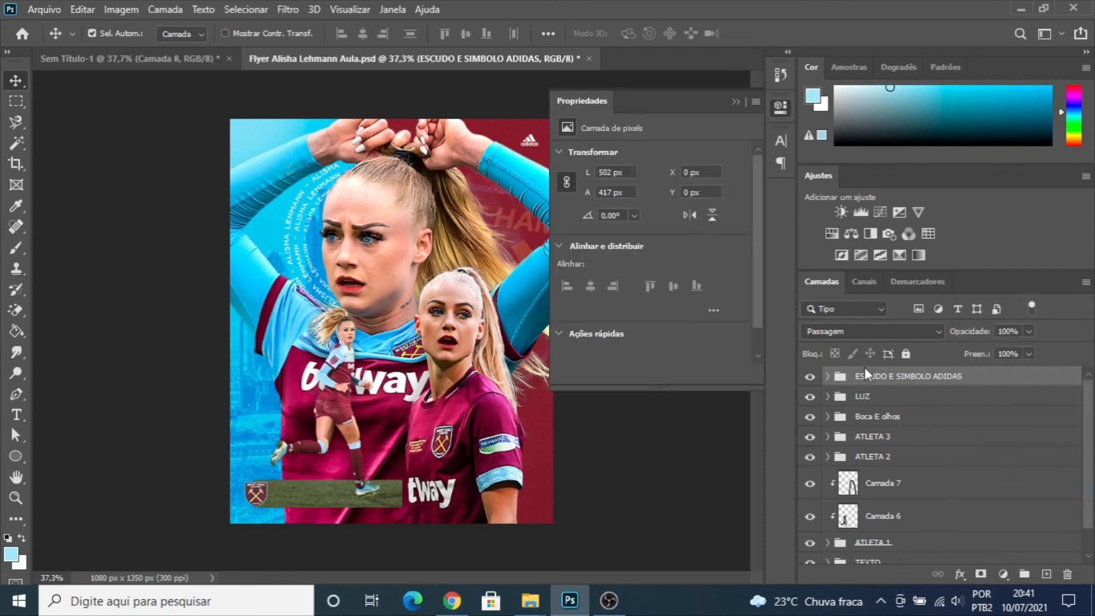
click(717, 160)
click(708, 55)
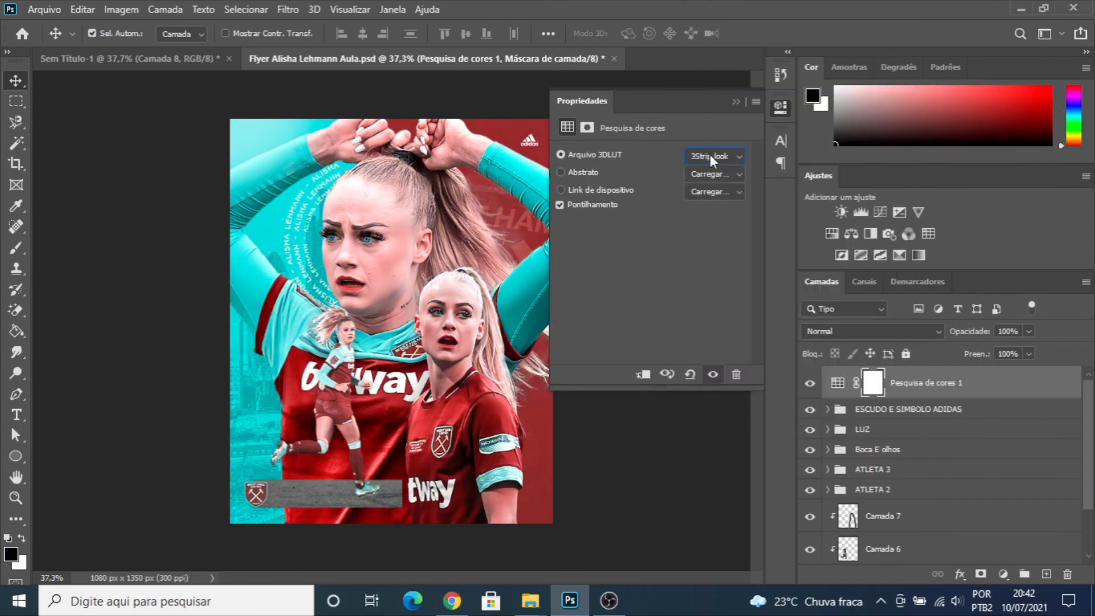
key(Down)
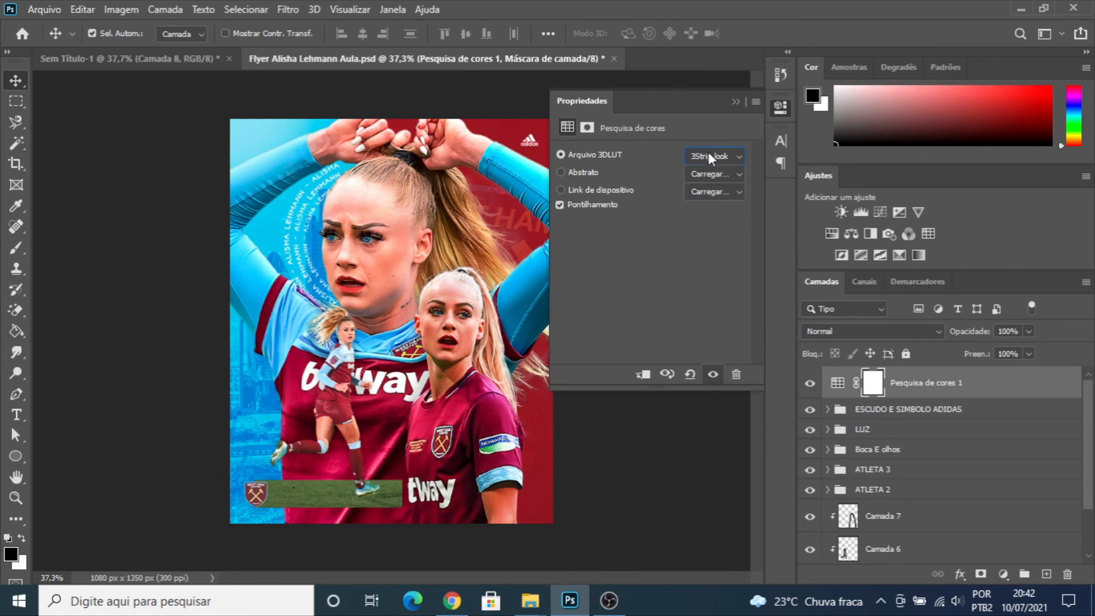
click(736, 102)
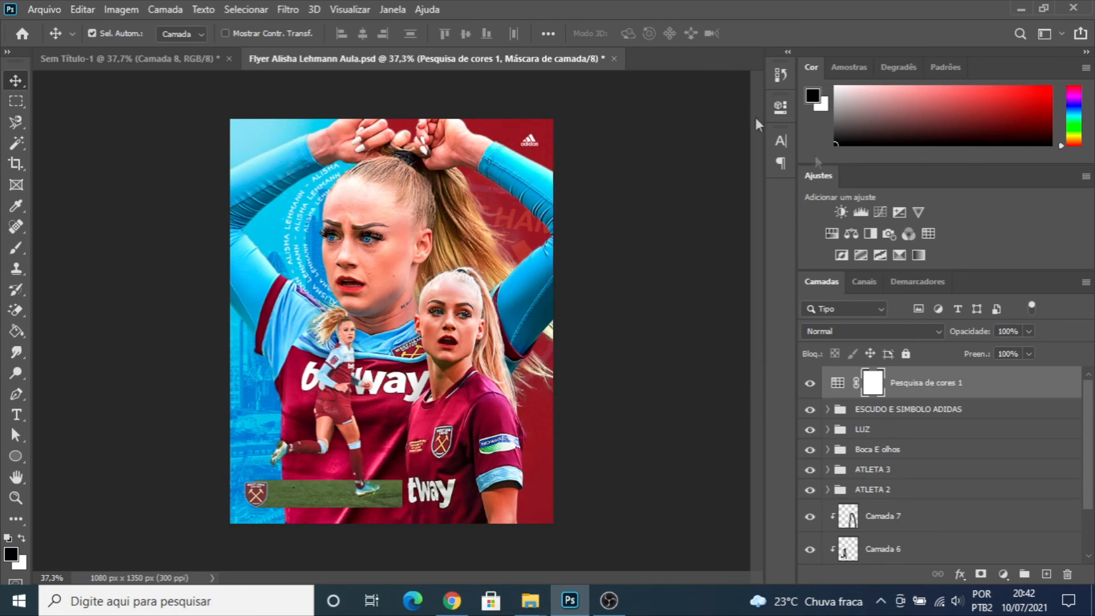
- Lower the 3Strip Color Lookup layer's fill to 45% and compare the flyer with and without it
click(1029, 354)
drag(1029, 370, 993, 371)
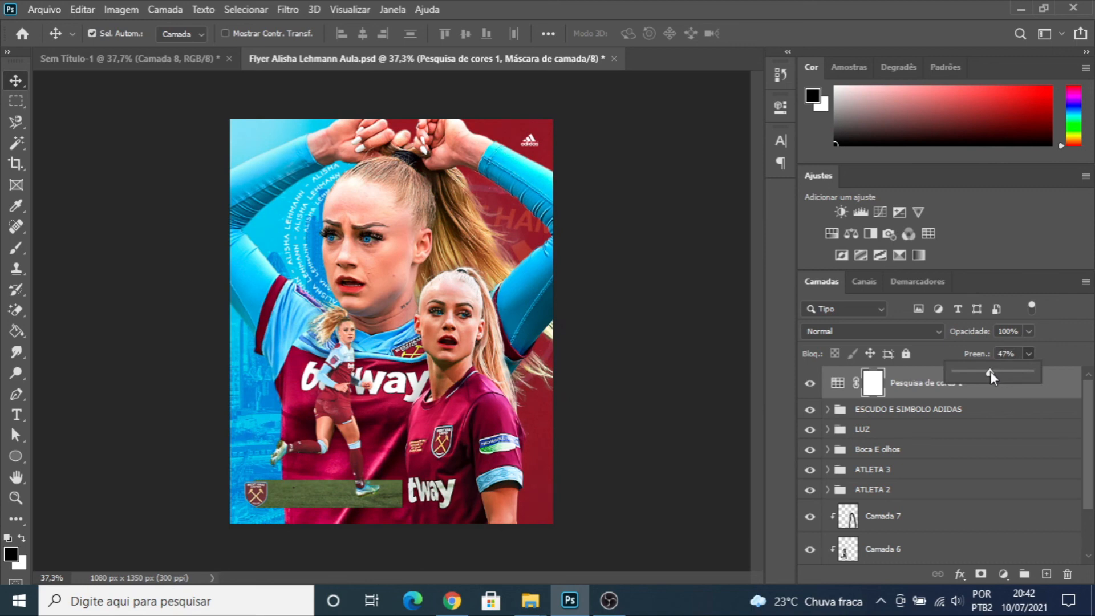
drag(990, 371, 989, 372)
click(810, 385)
click(811, 386)
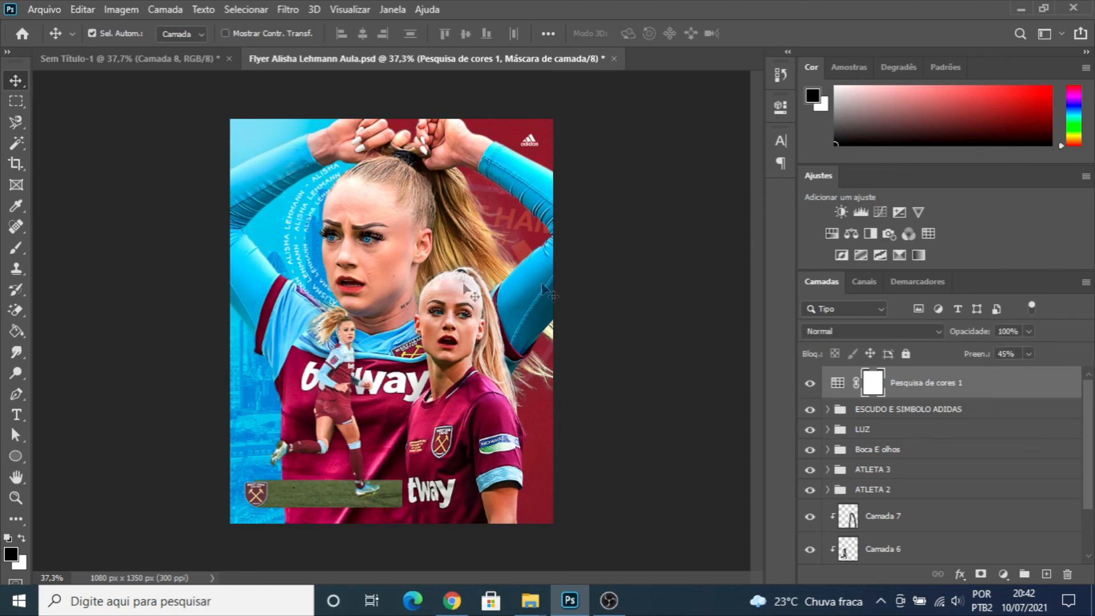
- Add a second Color Lookup adjustment layer at the top of the stack, using the FallColors.look 3DLUT
click(1004, 574)
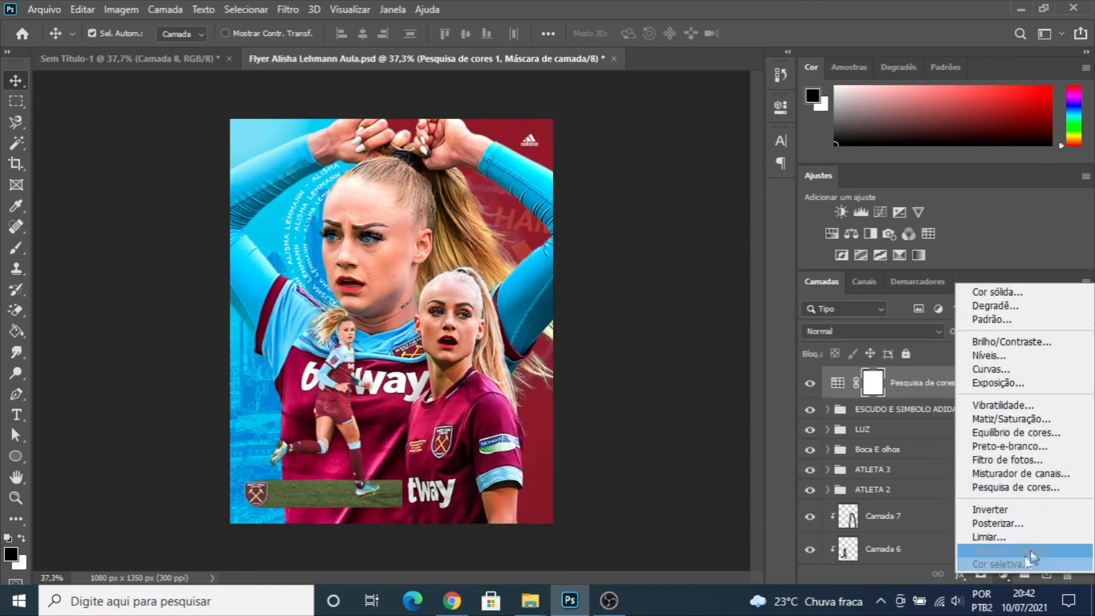
click(1033, 488)
click(707, 158)
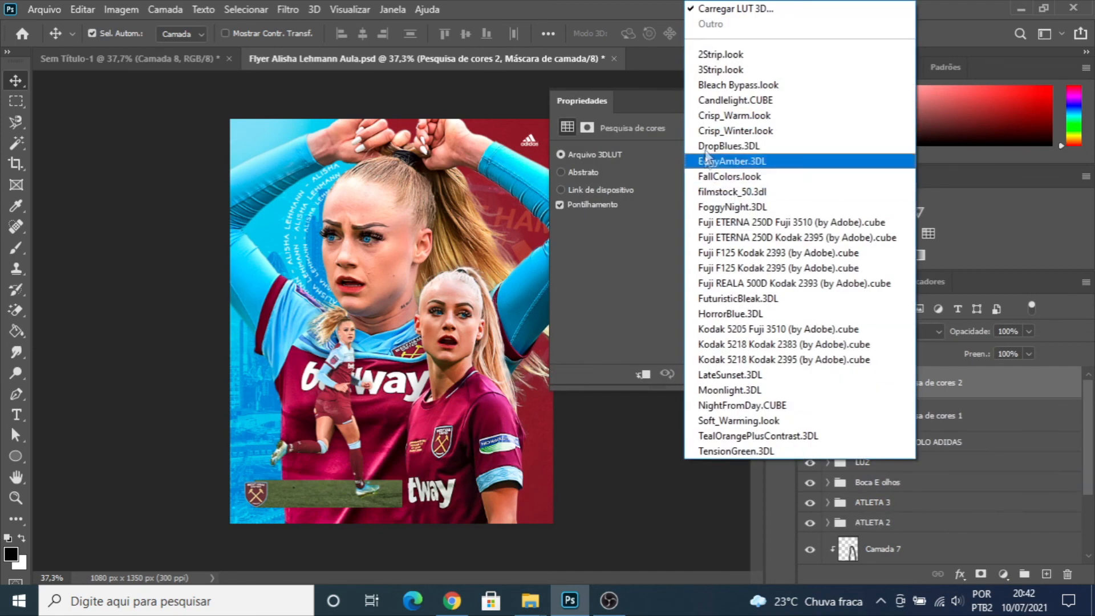
click(714, 102)
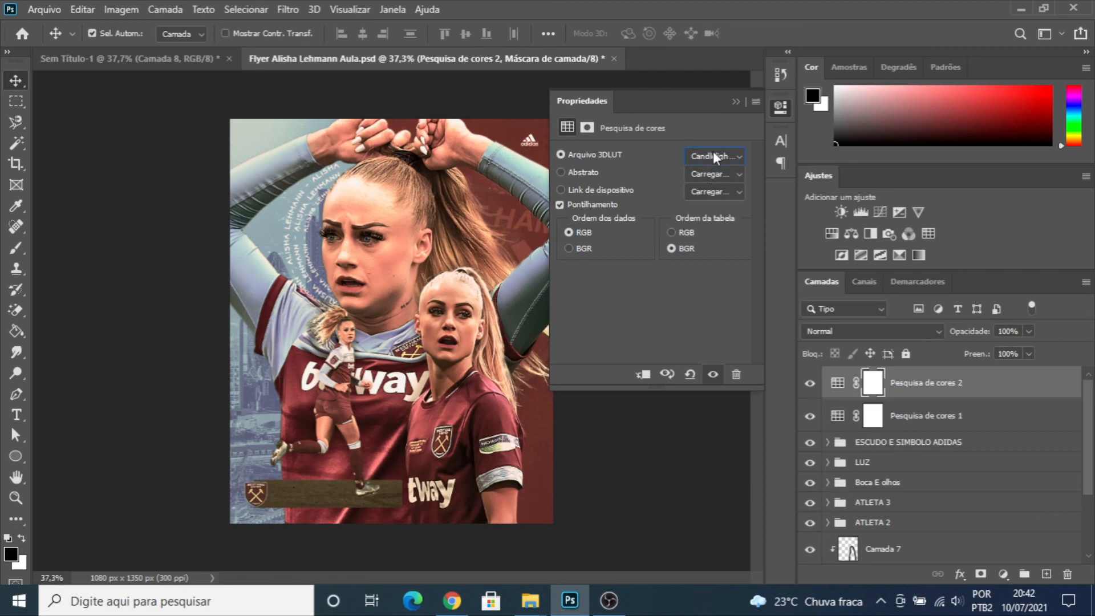
key(Down)
key(Down)
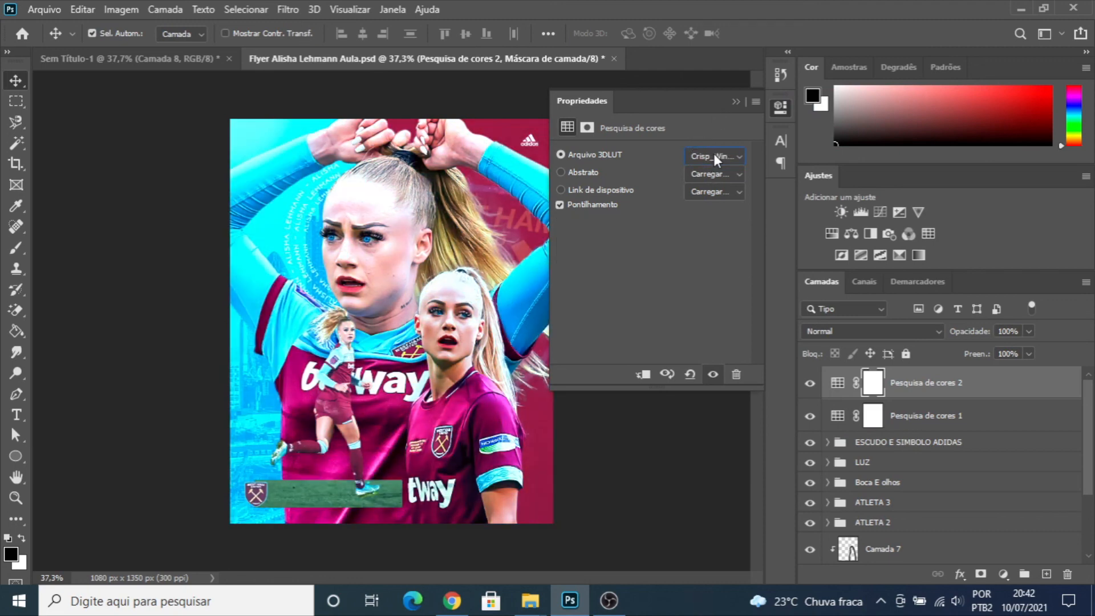
key(Down)
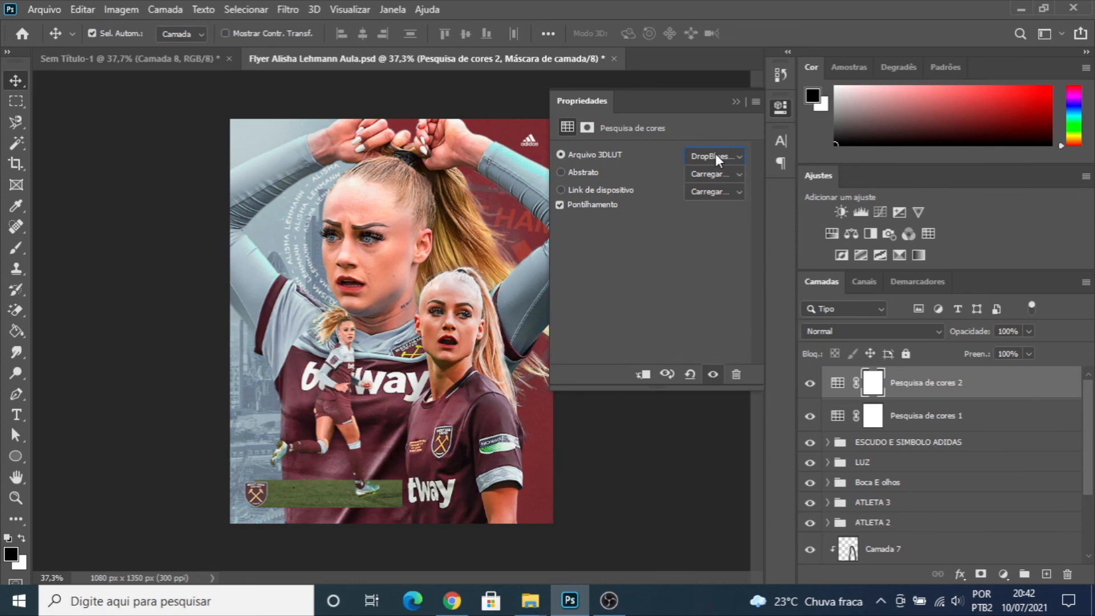
key(Down)
key(Down)
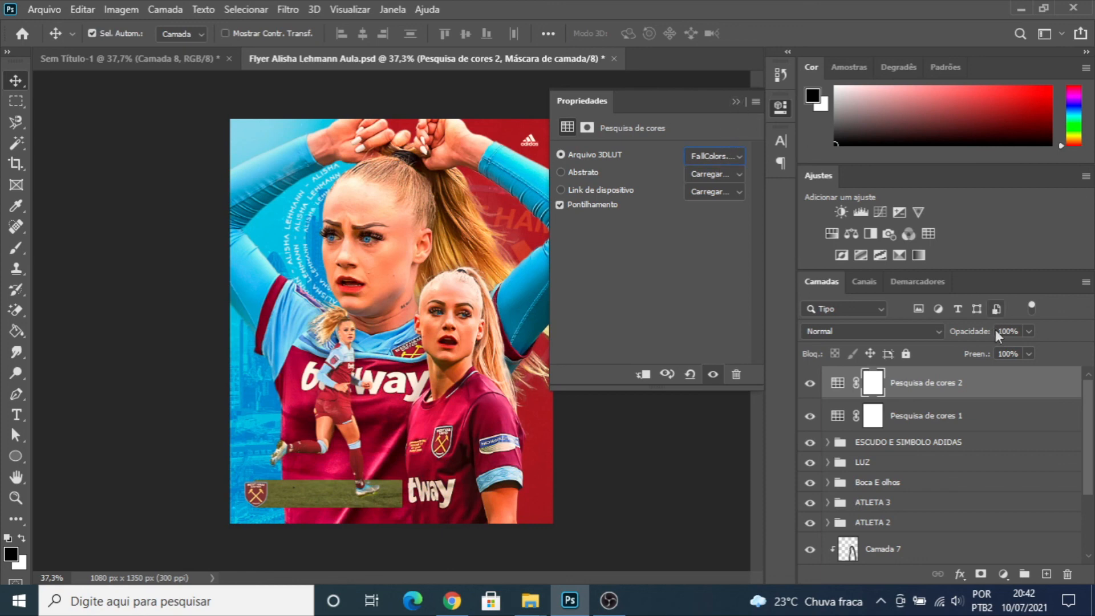
- Compare the flyer with and without the FallColors Color Lookup layer, and set that layer's fill to 32%
click(1030, 354)
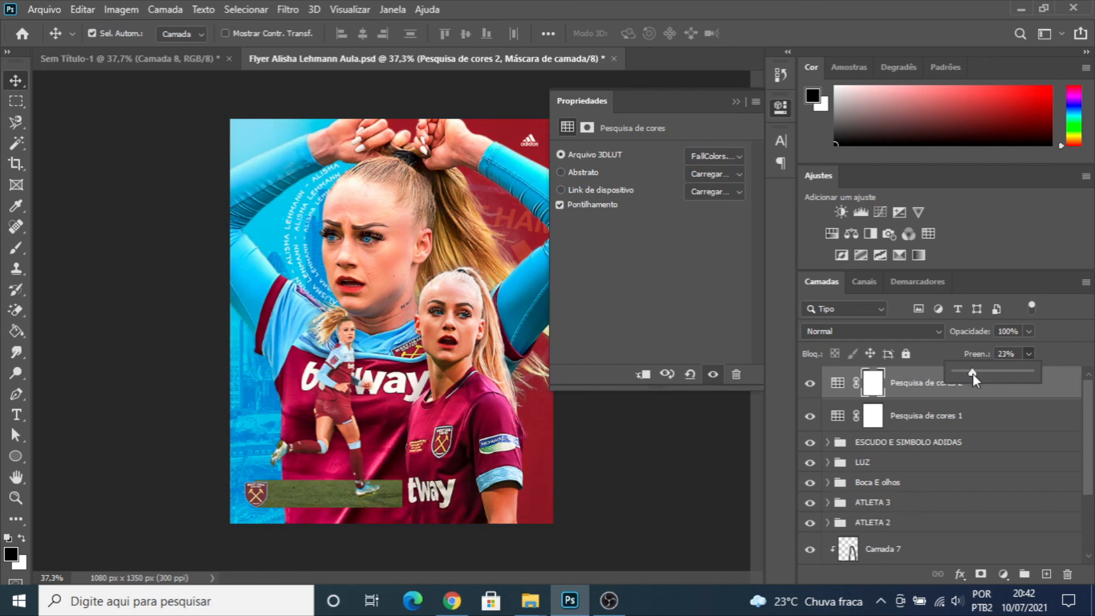
drag(971, 374, 970, 374)
click(811, 384)
click(811, 384)
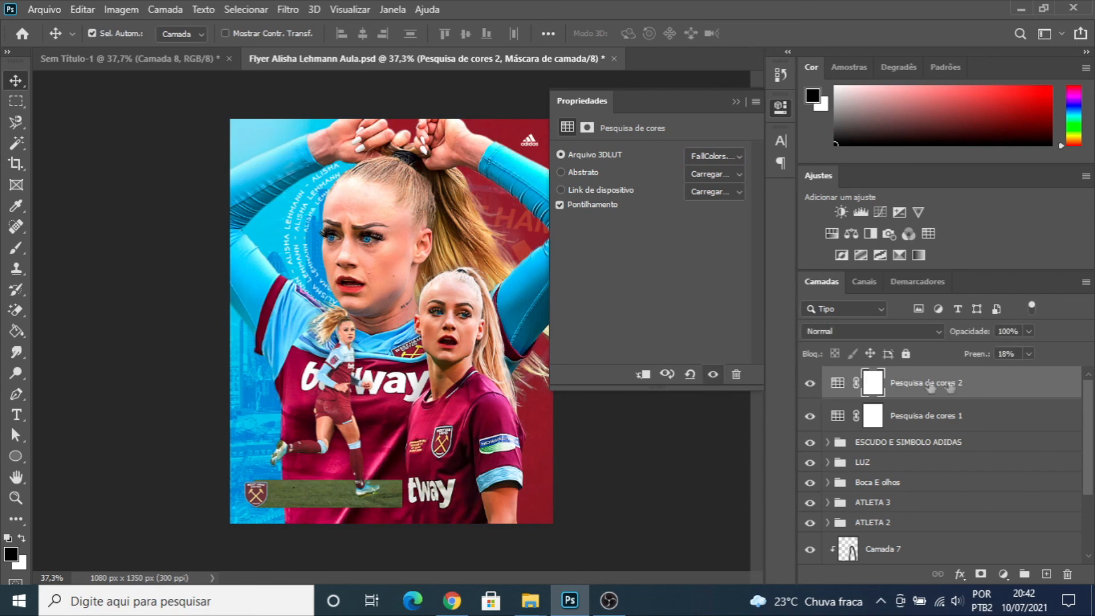
click(1030, 354)
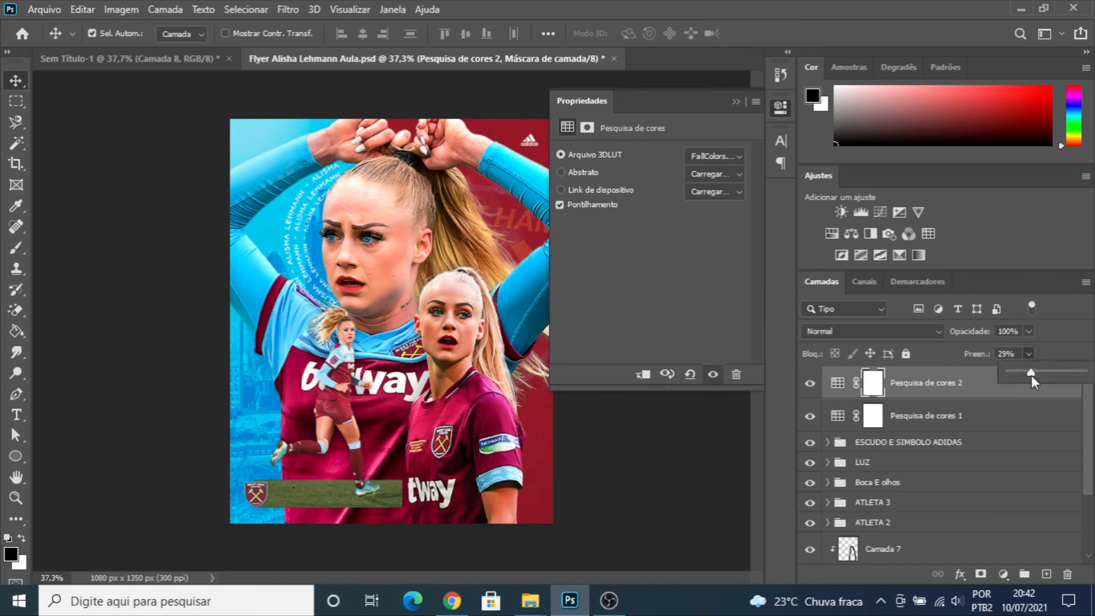
drag(1032, 375, 1034, 375)
click(744, 99)
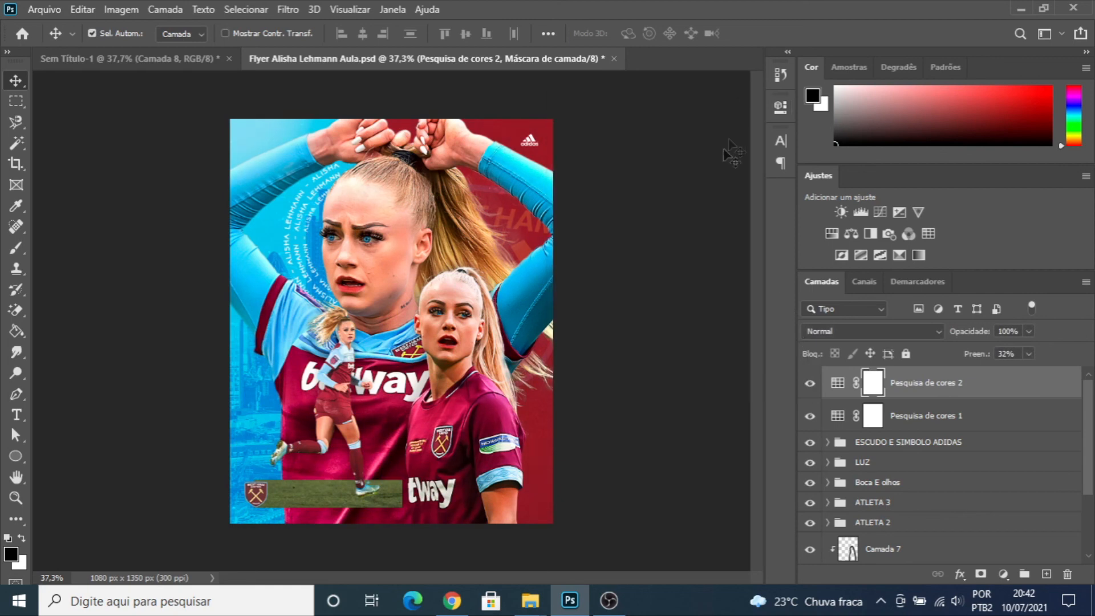
- Add a third Color Lookup adjustment layer at the top of the stack, preview several 3DLUT files and use Soft_Warming.look
click(1005, 575)
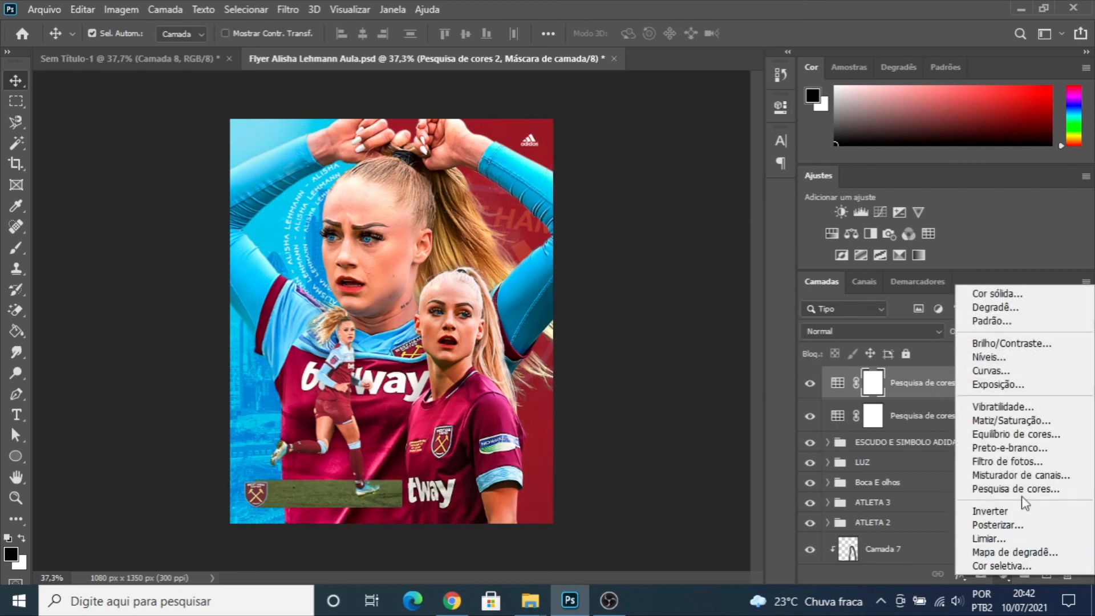
click(1015, 489)
click(708, 153)
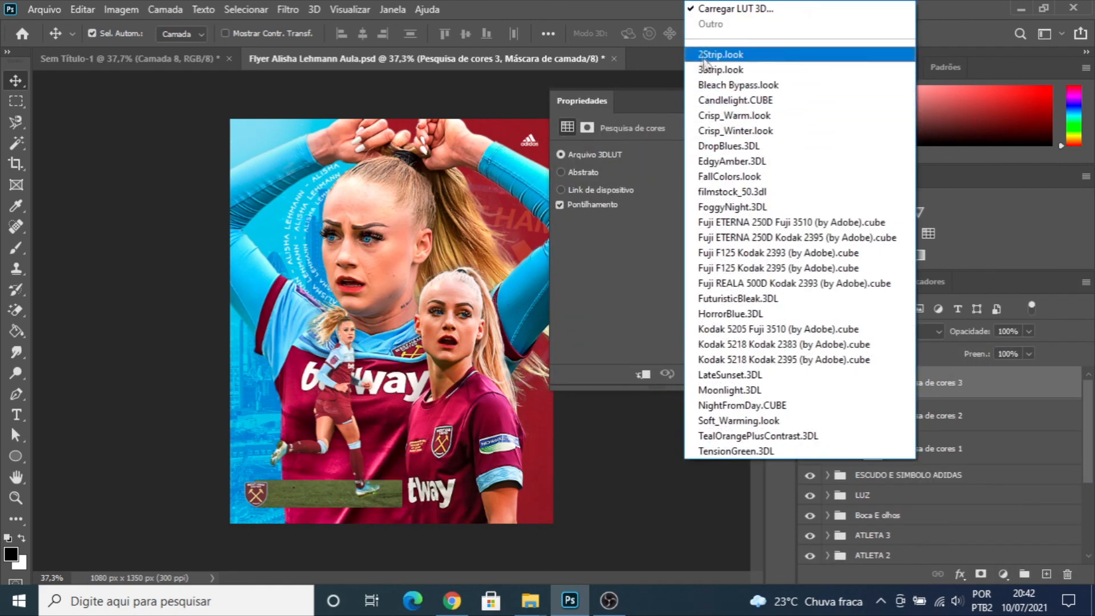
click(713, 177)
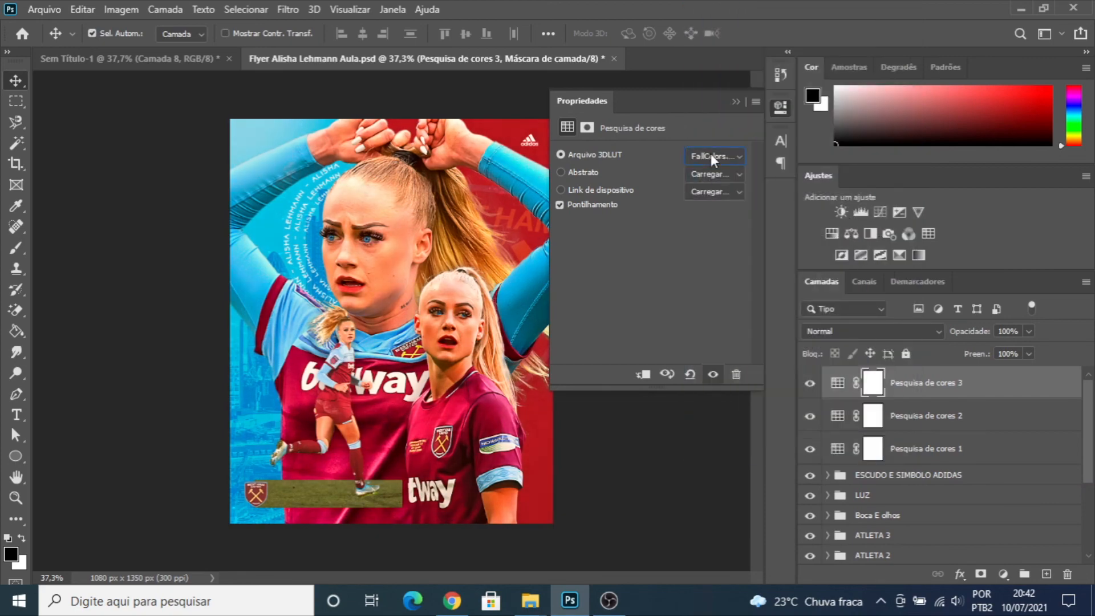
scroll(711, 157, down, 3)
scroll(710, 159, up, 1)
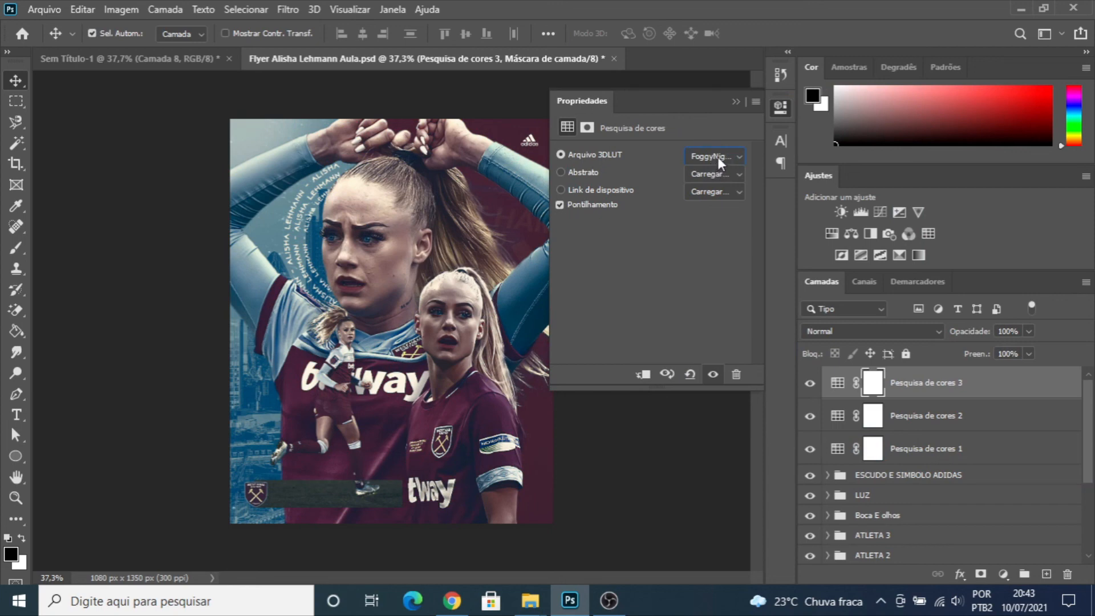
scroll(718, 156, down, 1)
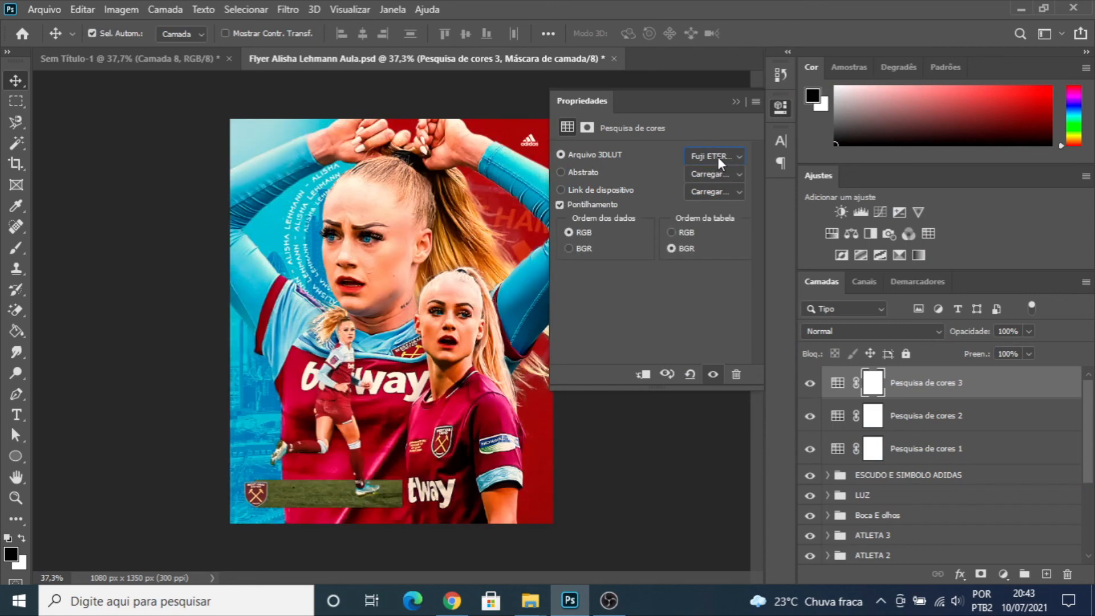
scroll(718, 156, down, 4)
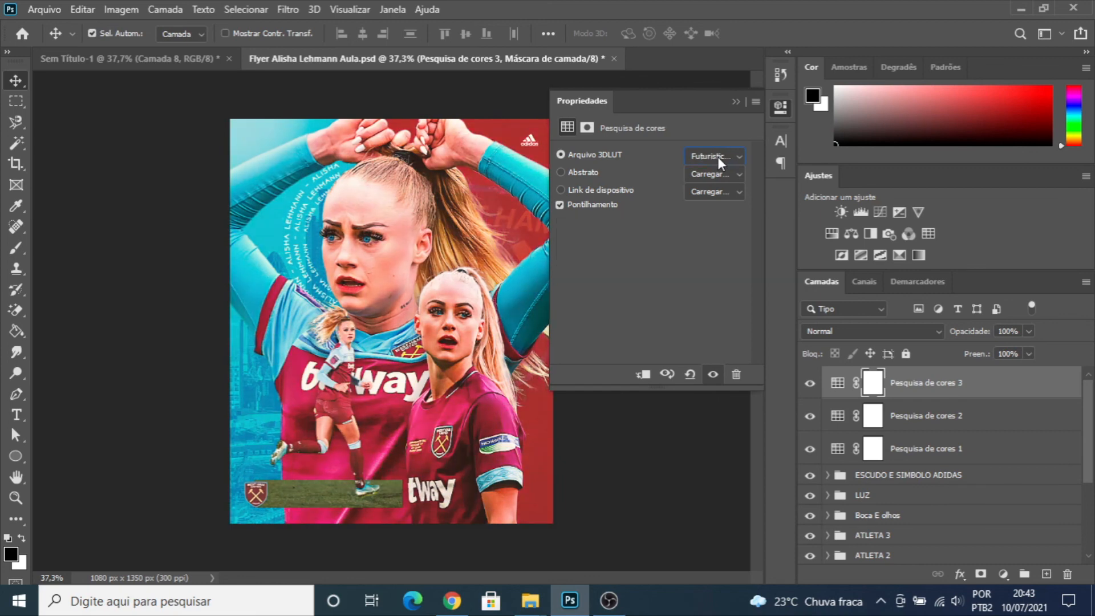
scroll(718, 156, down, 3)
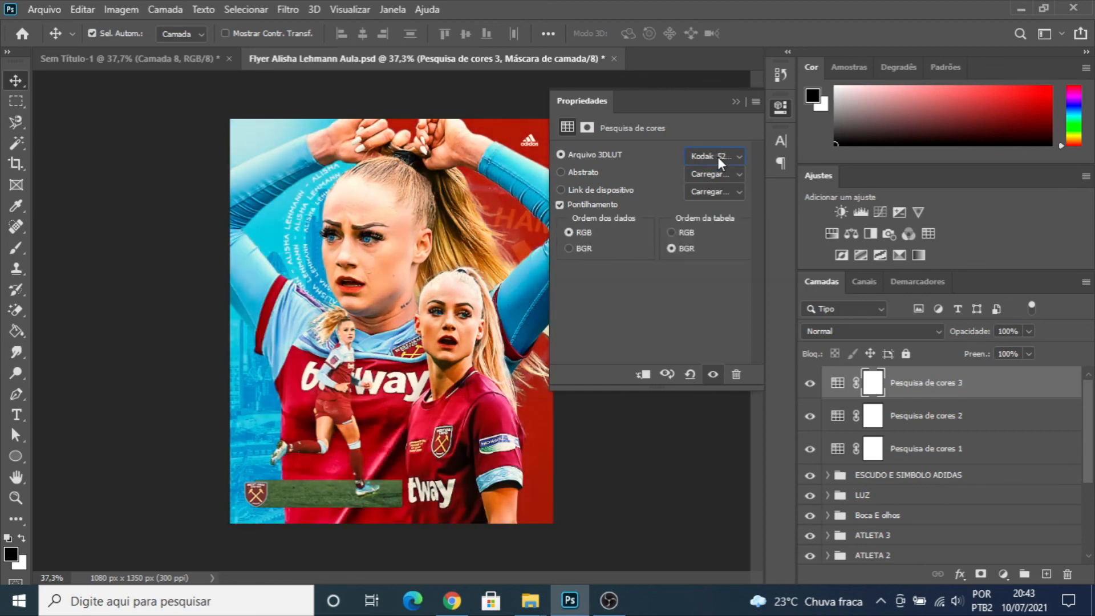
scroll(718, 156, down, 2)
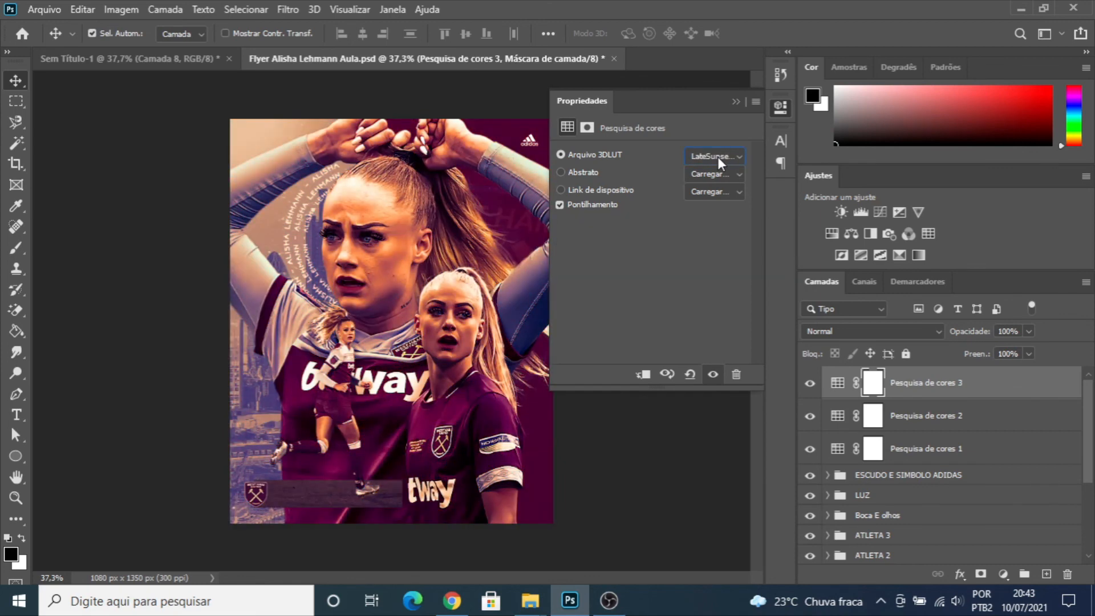
scroll(718, 156, down, 3)
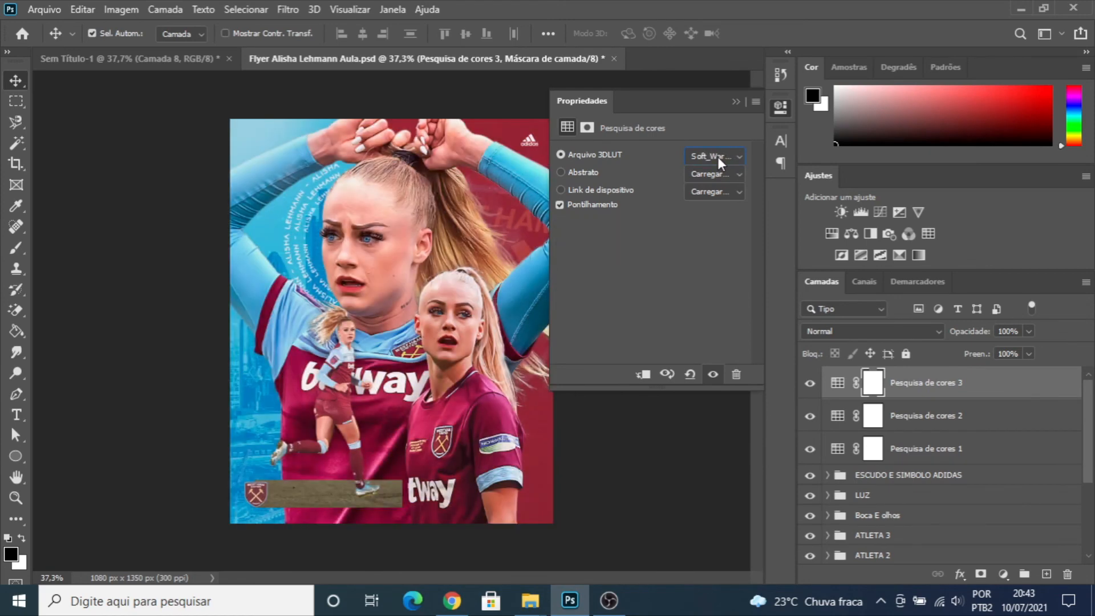
scroll(718, 156, down, 1)
- Compare the flyer with and without the Soft_Warming Color Lookup layer, and set that layer's fill to 51%
click(810, 387)
click(810, 386)
click(811, 386)
click(809, 386)
click(1029, 354)
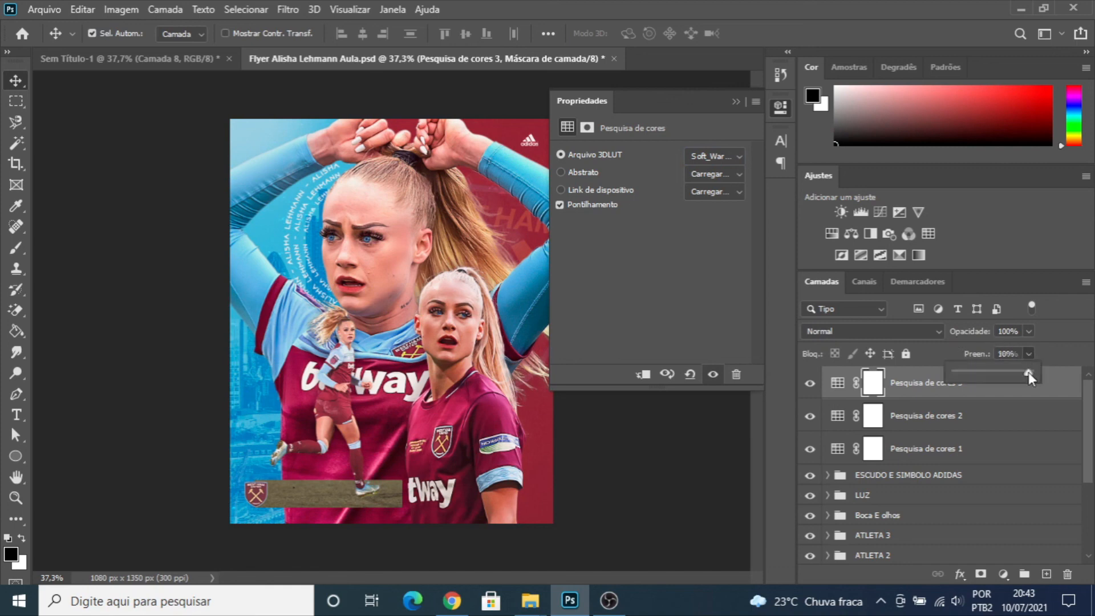
click(810, 385)
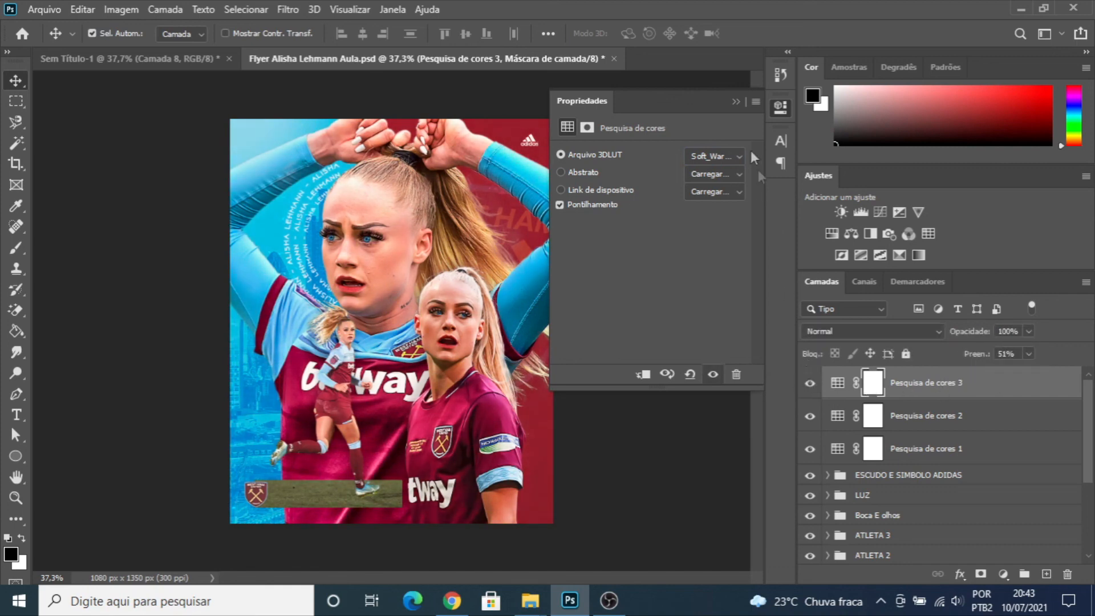
click(735, 103)
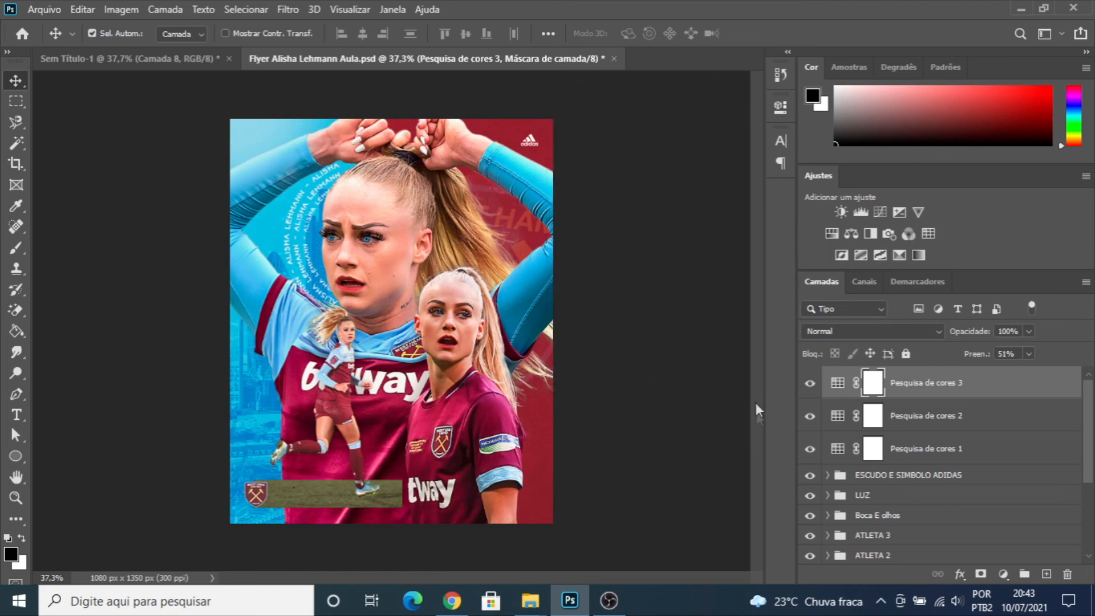
- Group the three Color Lookup adjustment layers and name the group AMBIENTAÇÃO
shift+click(934, 454)
key(ctrl+g)
double_click(895, 376)
text(AMBIENTAÇÃO)
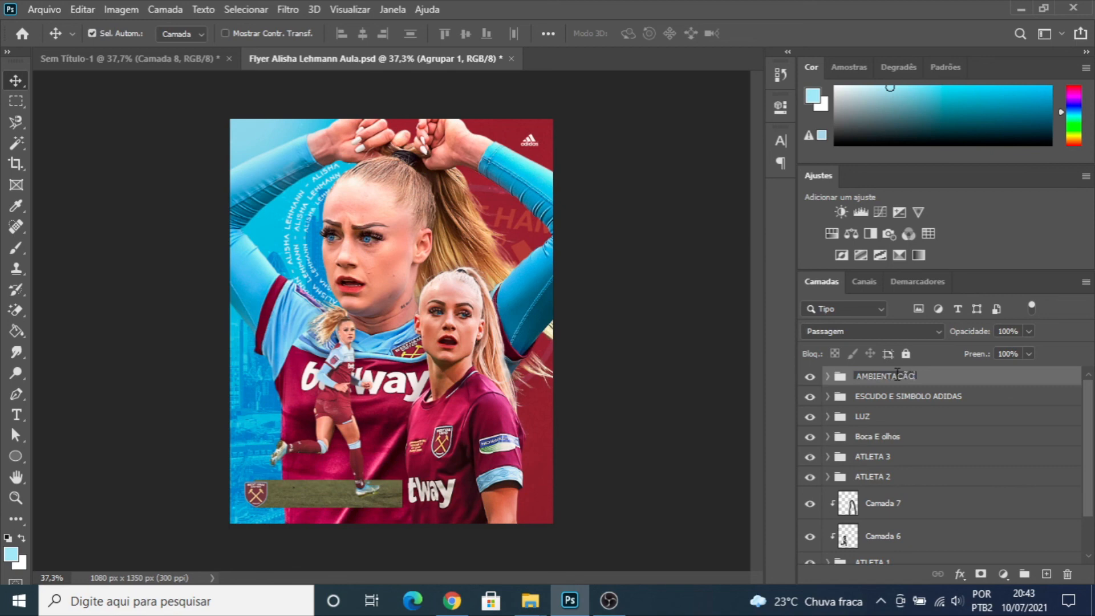
key(Return)
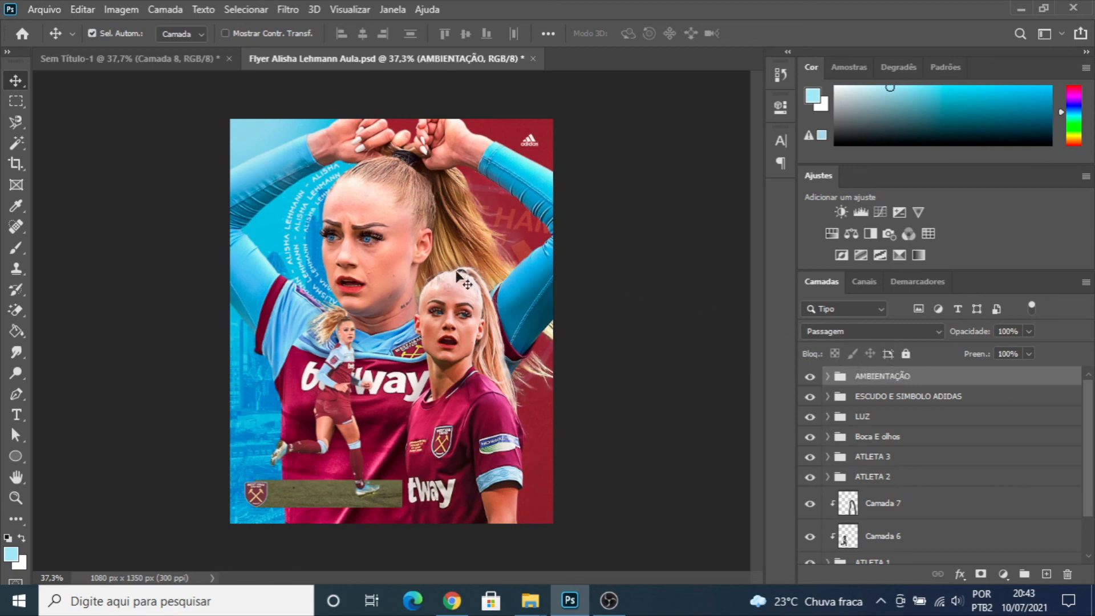
- Compare the flyer with the original version in the Sem Título-1 document and examine the composition at different magnifications
click(160, 59)
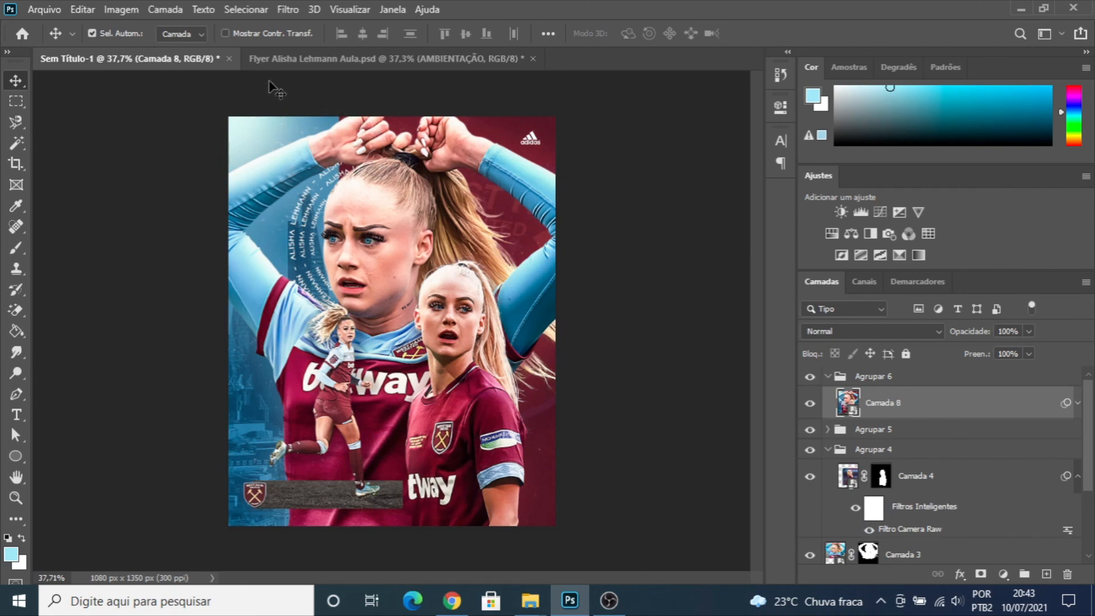
click(309, 56)
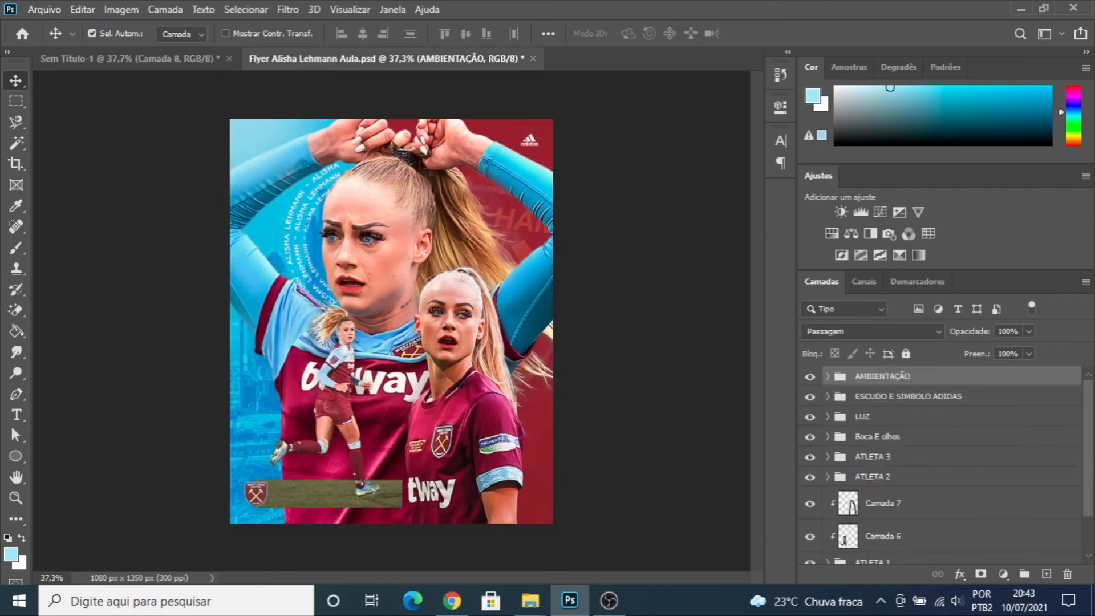
click(145, 61)
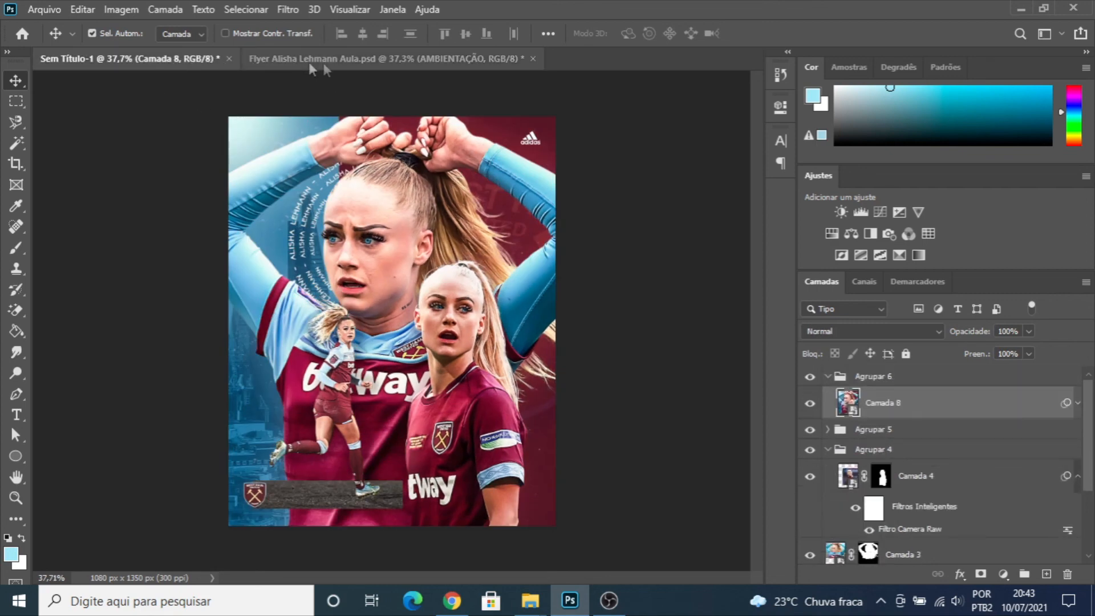
click(359, 61)
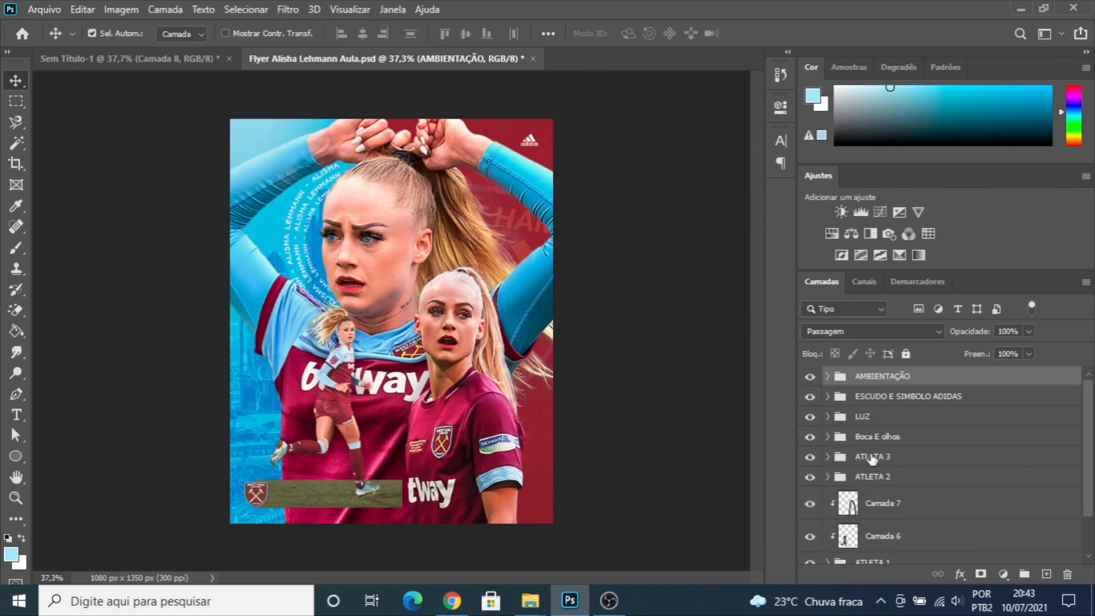
scroll(521, 361, down, 4)
scroll(515, 358, up, 4)
key(ctrl+plus)
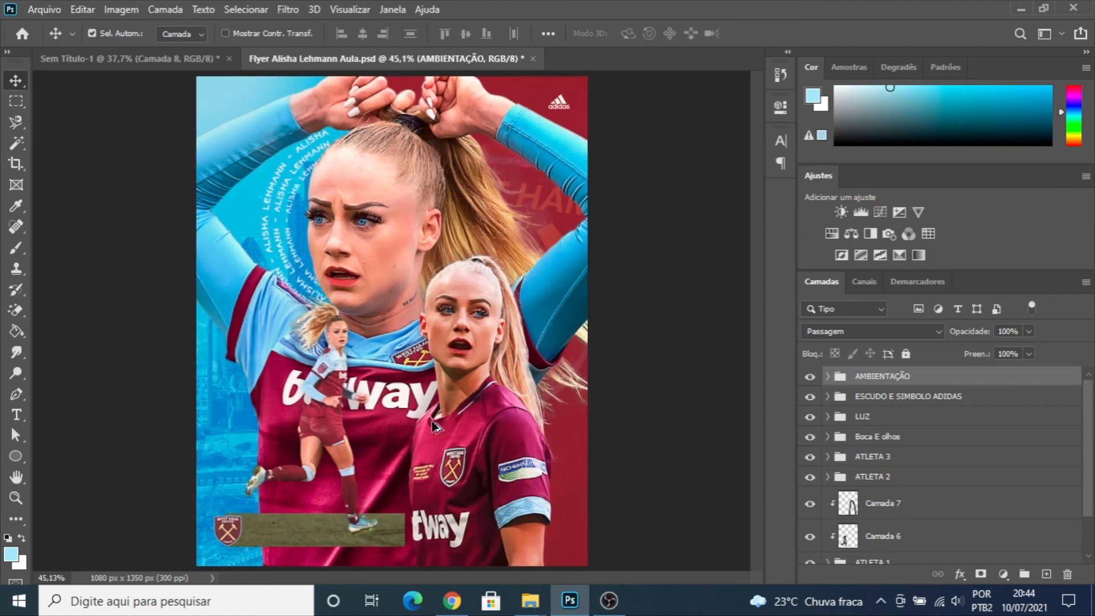
scroll(390, 349, down, 2)
scroll(388, 346, up, 2)
scroll(388, 335, down, 1)
scroll(389, 340, down, 1)
scroll(390, 340, up, 1)
scroll(390, 341, down, 1)
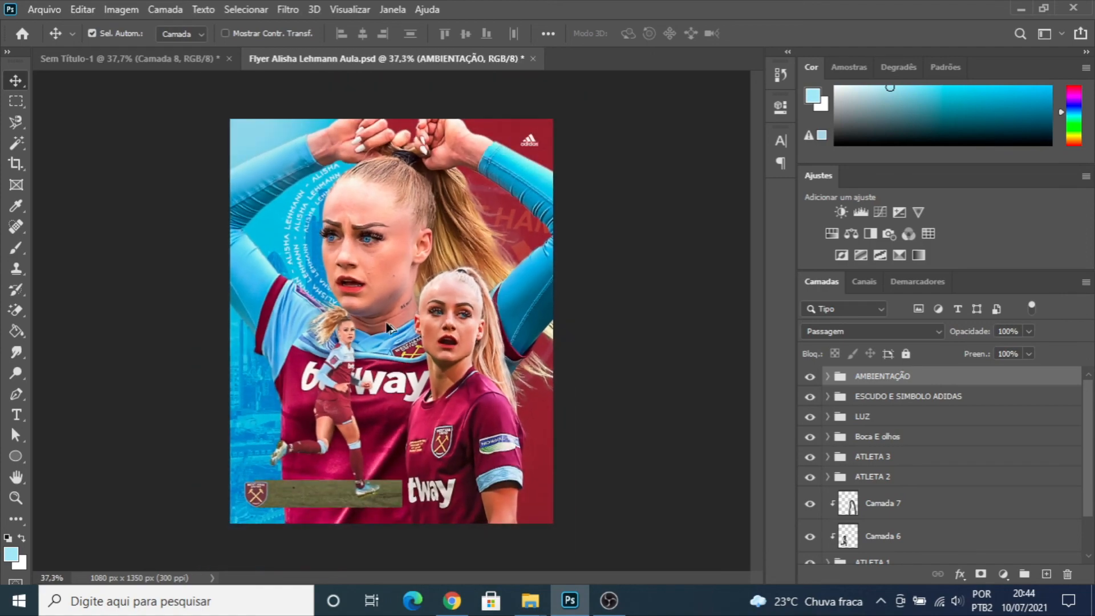
scroll(391, 340, up, 1)
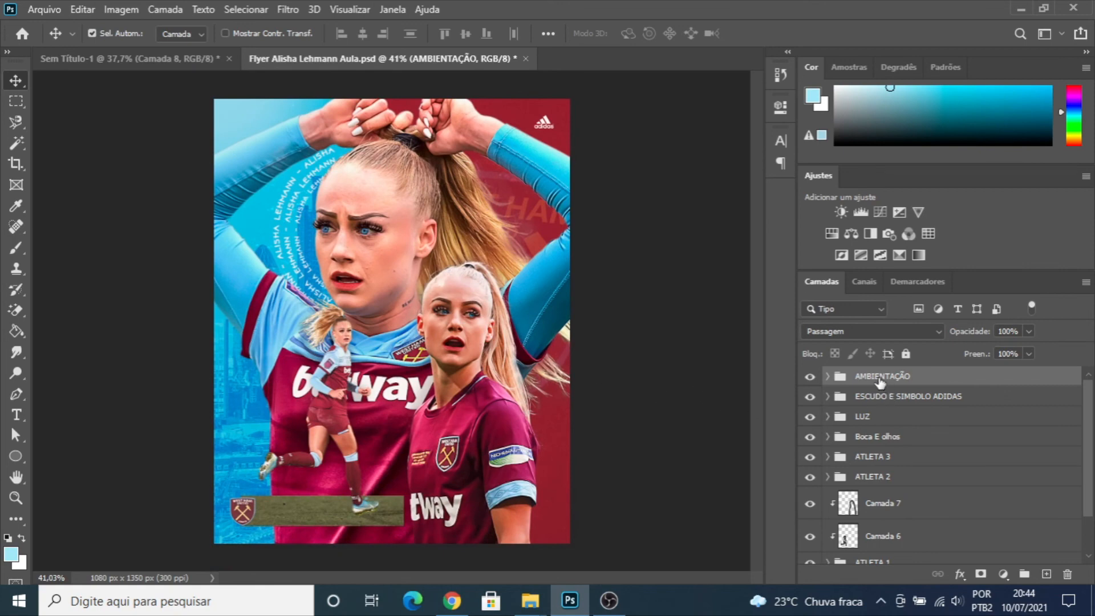
- Stamp all visible layers into a new layer above the AMBIENTAÇÃO group and convert it to a smart object
key(ctrl)
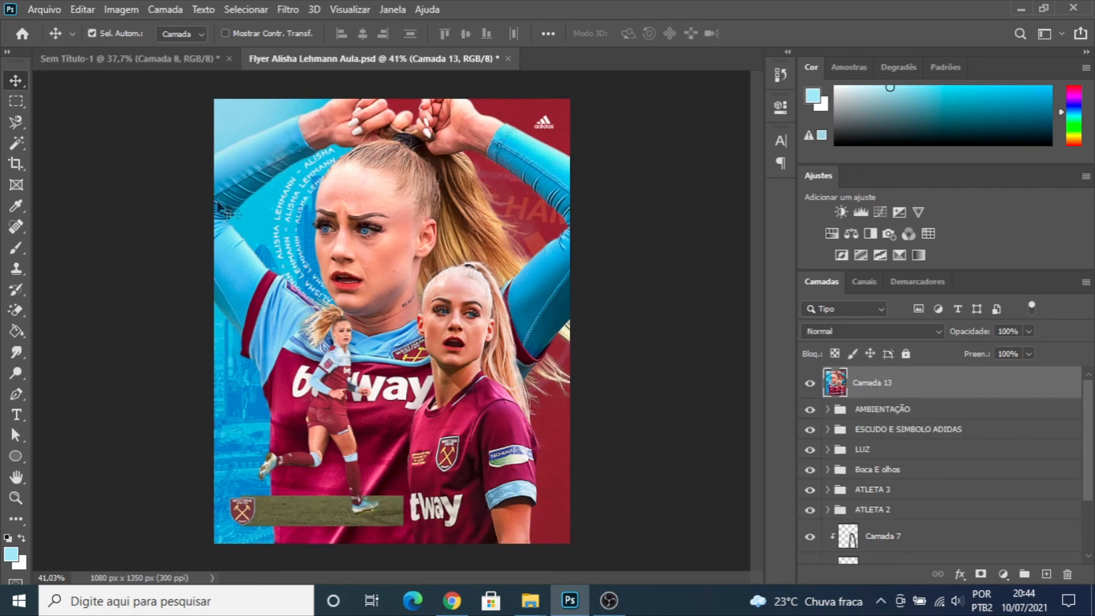
right_click(877, 388)
click(941, 225)
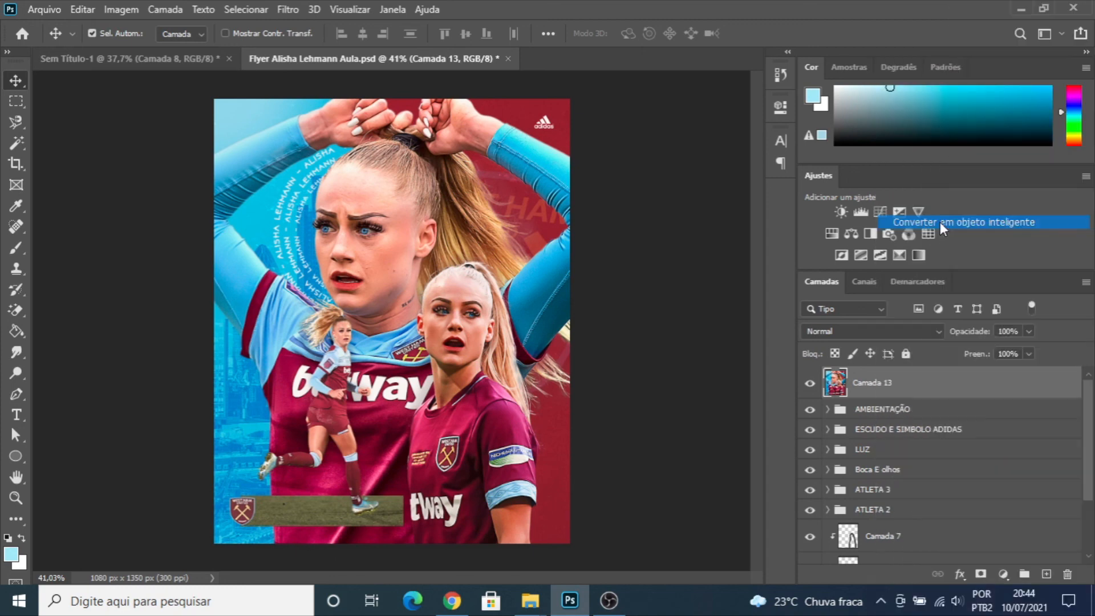
click(811, 386)
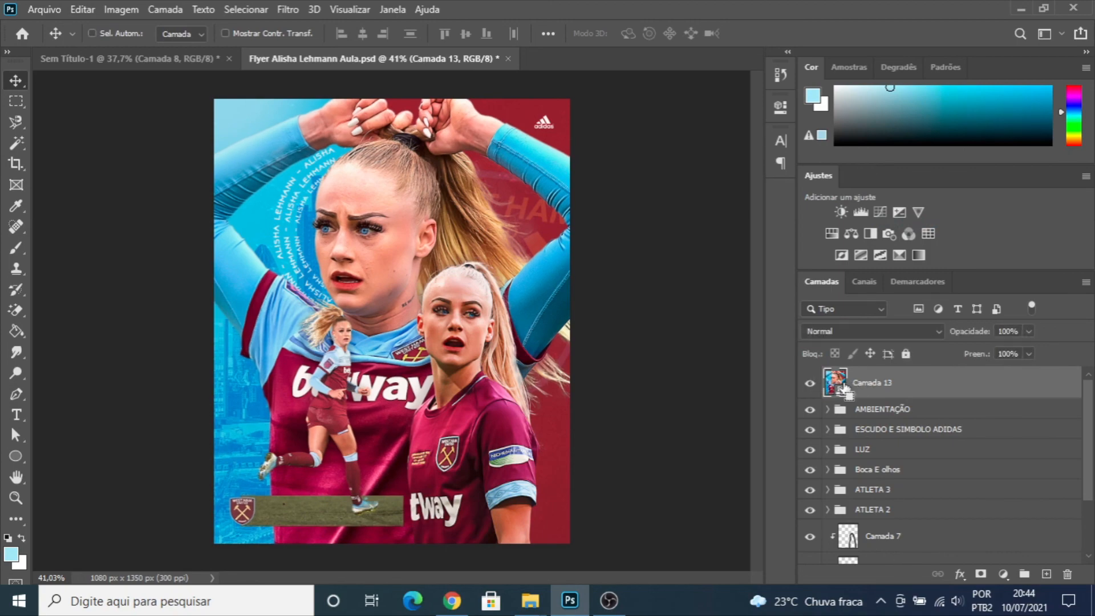
- Start a Camera Raw filter on the merged smart object with contrast +16, texture +17, clarity +37, dehaze +20 and vibrance -12
key(shift+ctrl+a)
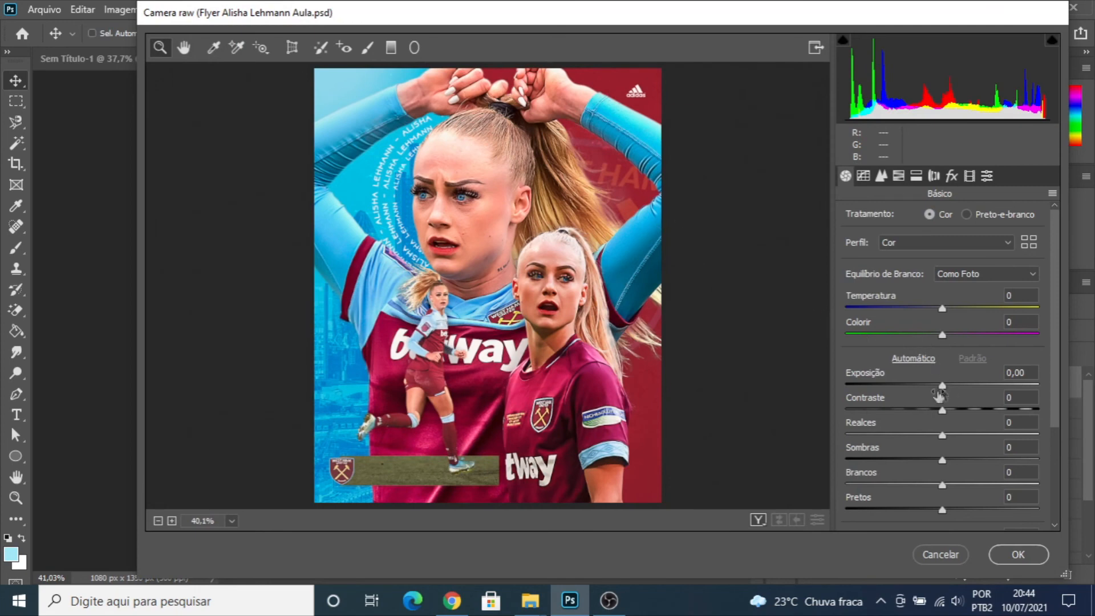
drag(942, 412, 958, 415)
scroll(931, 456, down, 3)
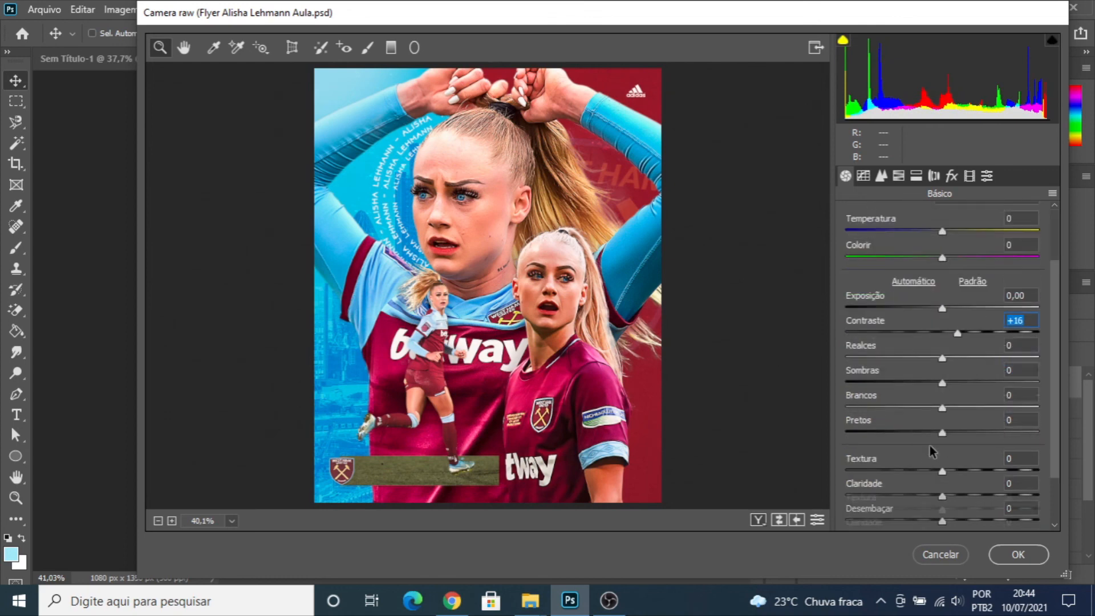
drag(944, 478, 960, 478)
scroll(932, 457, down, 3)
drag(943, 429, 962, 456)
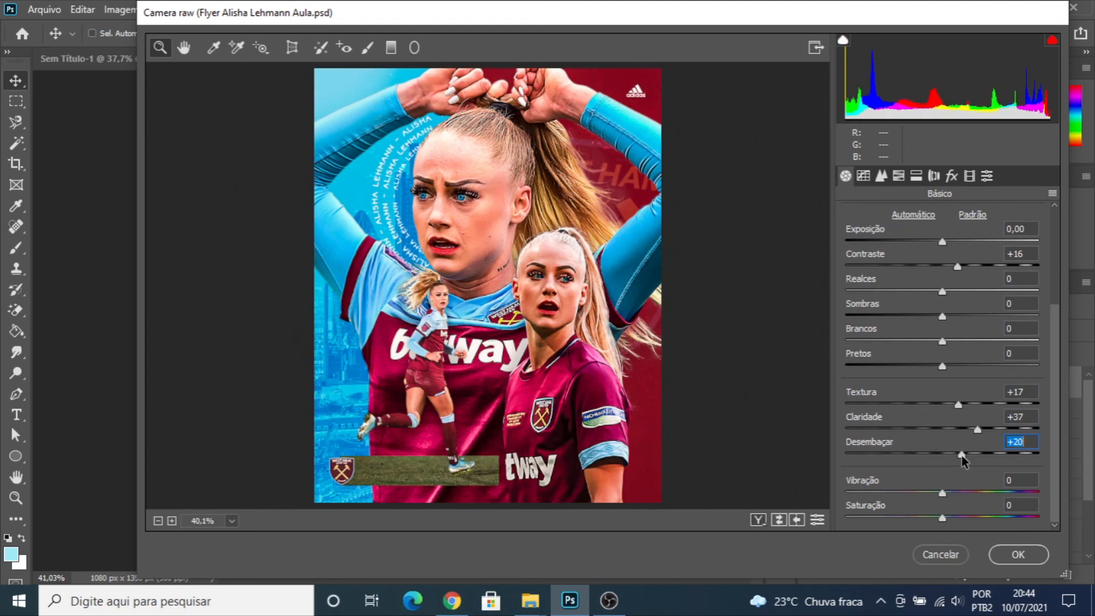
drag(943, 494, 934, 499)
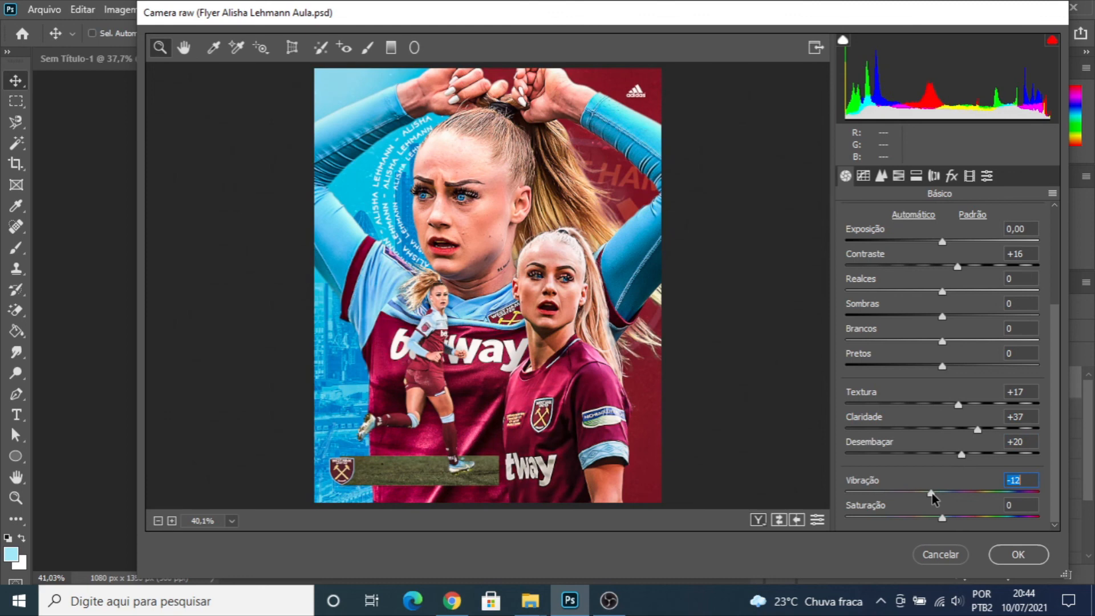
- Set the Camera Raw sharpening amount to 20 and the luminance noise reduction to 16
click(881, 177)
drag(848, 244, 875, 246)
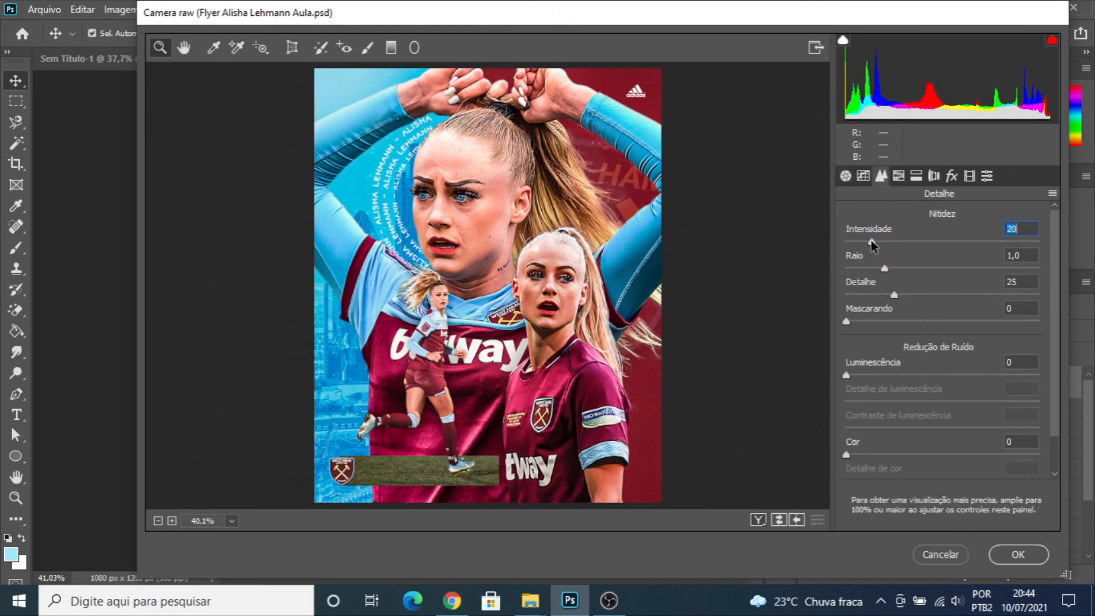
drag(847, 375, 882, 376)
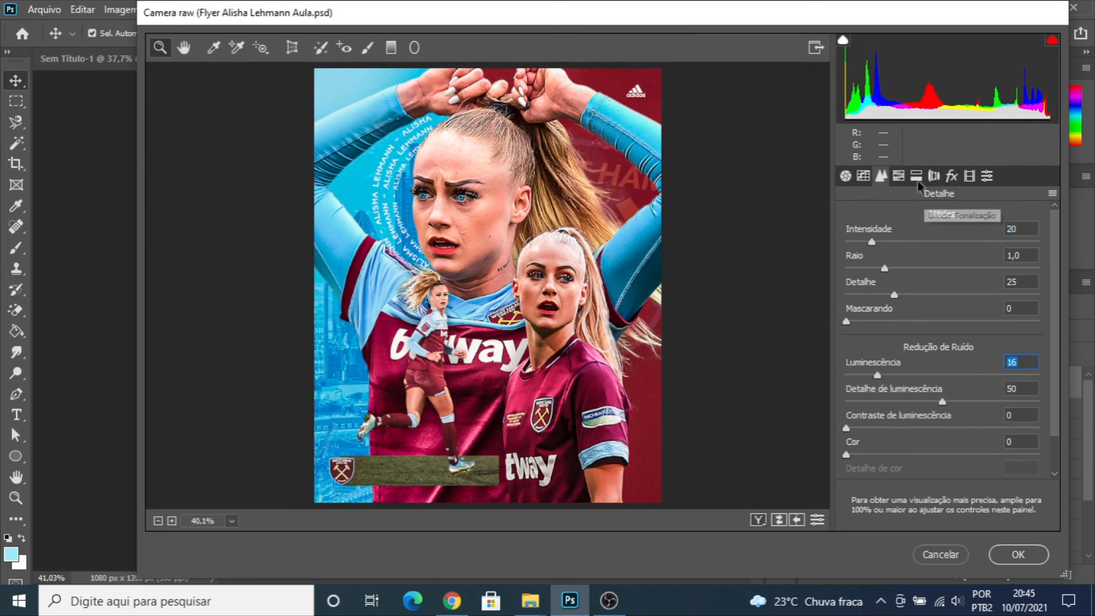
- Add grain with an amount of about 15 and apply the Camera Raw filter
click(952, 175)
drag(855, 245, 884, 249)
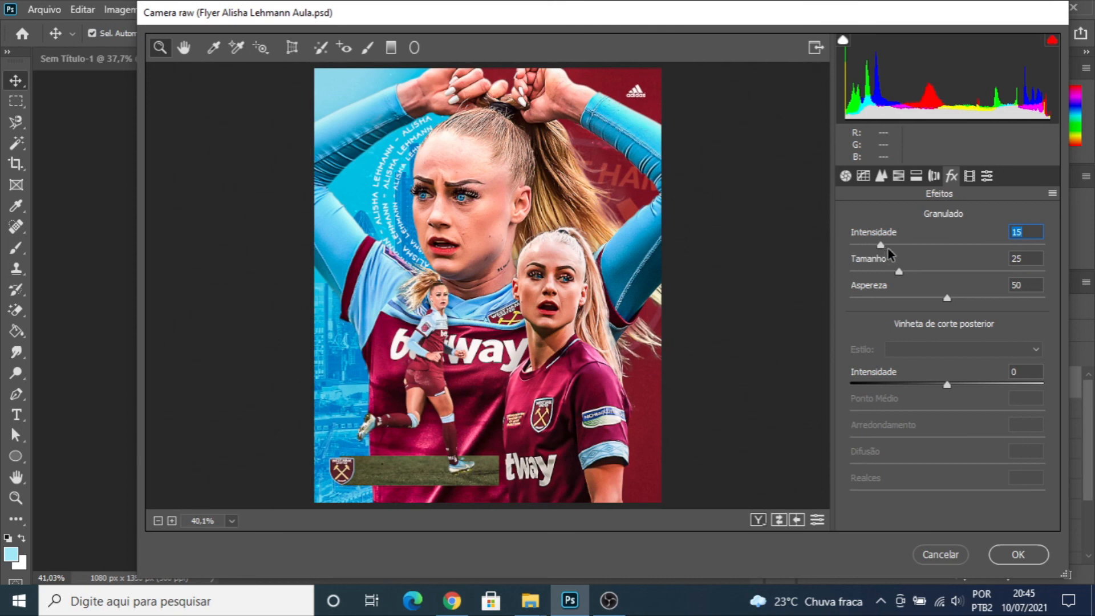
drag(881, 245, 884, 251)
click(1024, 554)
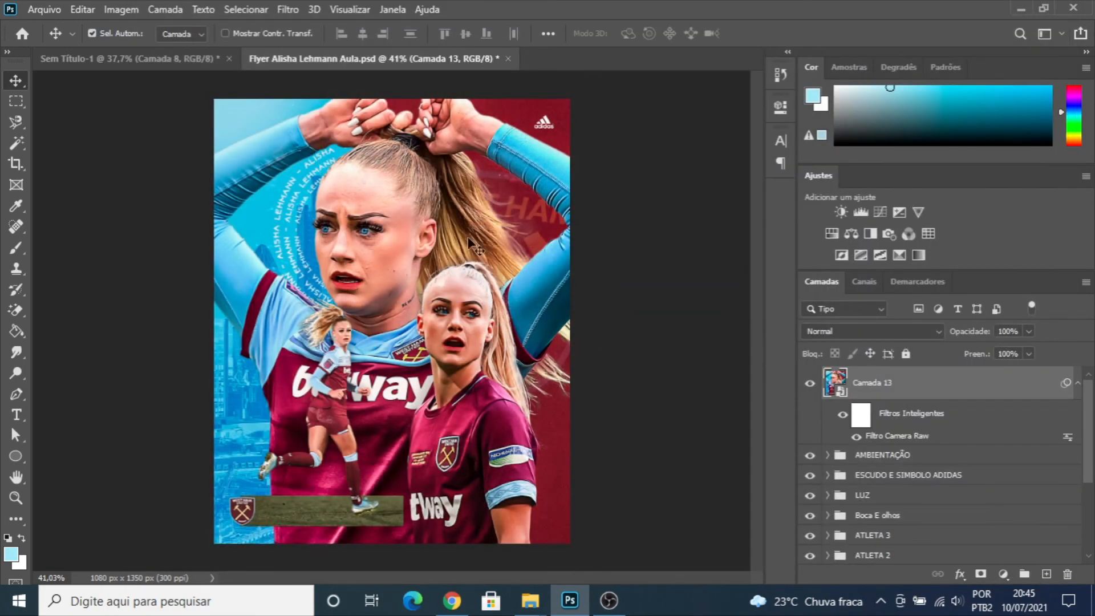
- Compare the flyer with and without the Camera Raw smart object layer and examine the result at different magnifications
click(811, 386)
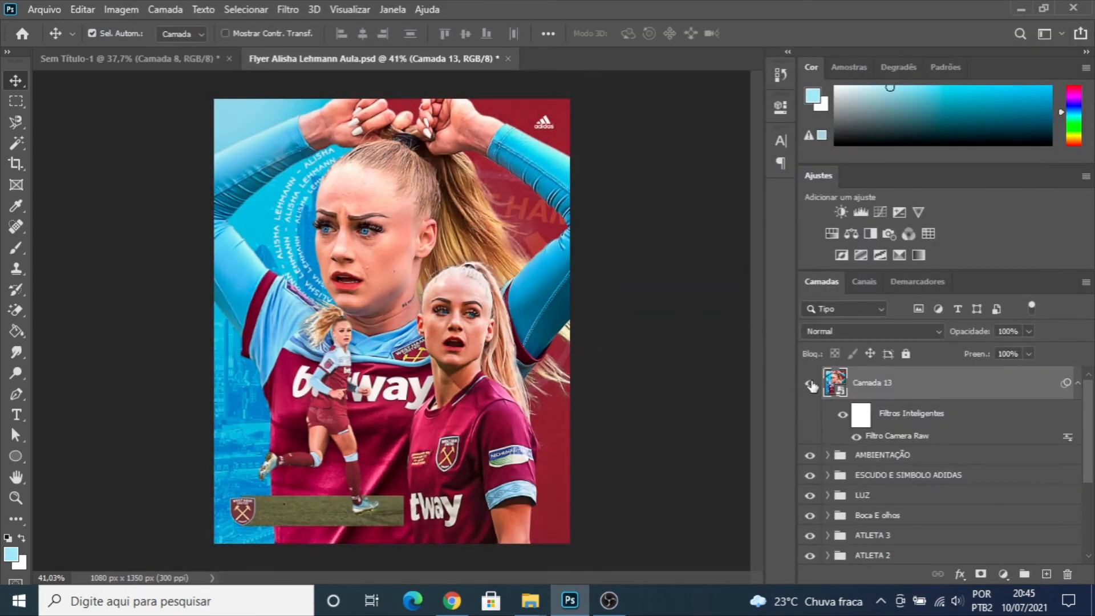
click(811, 386)
click(811, 386)
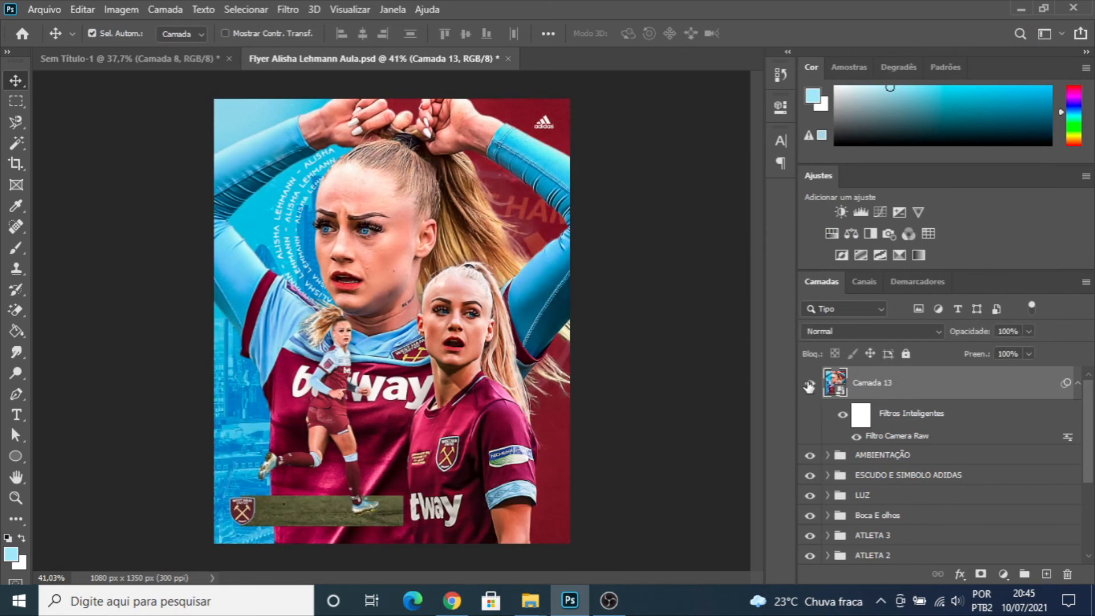
click(811, 384)
click(811, 384)
scroll(435, 284, down, 4)
scroll(391, 328, up, 5)
scroll(391, 331, down, 1)
scroll(391, 330, up, 1)
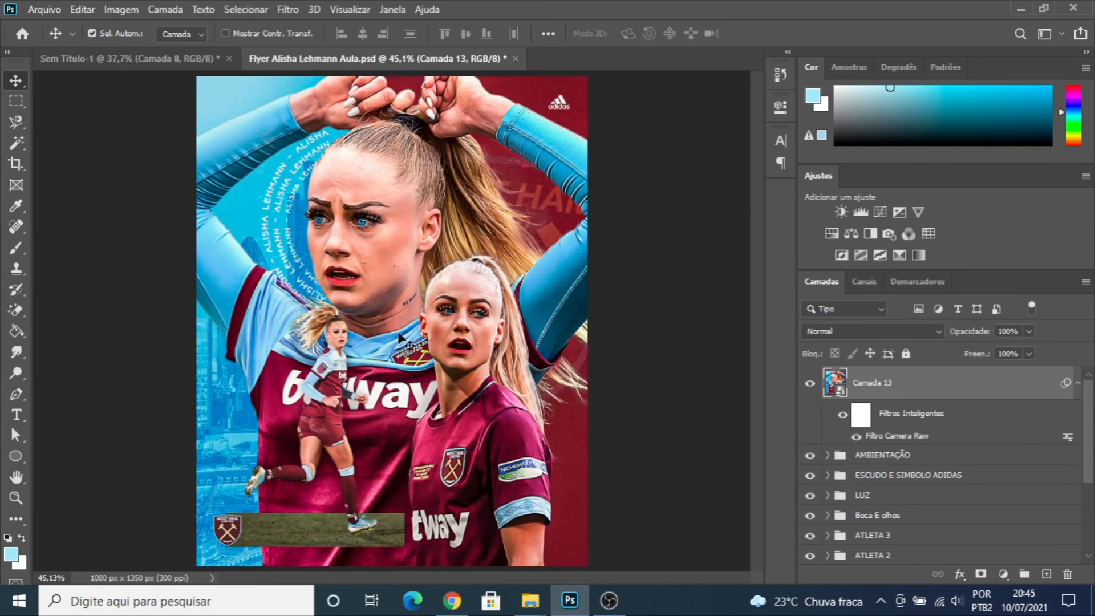